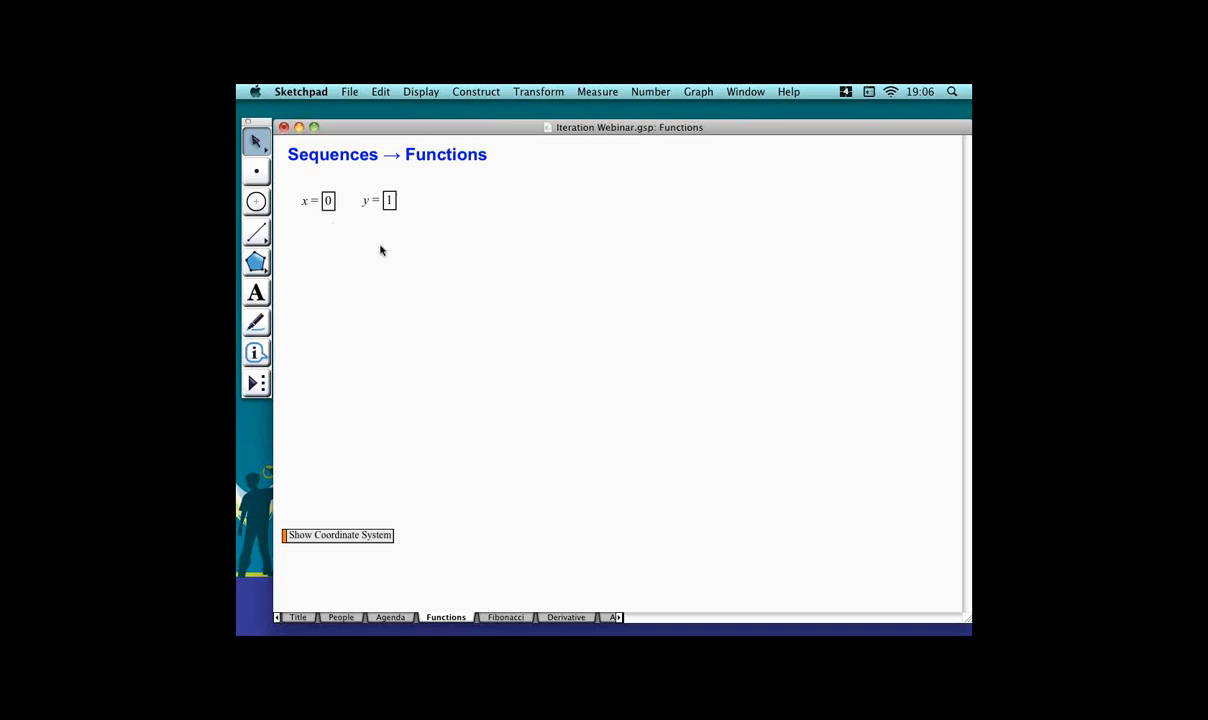
Create a calculation of y + 2 and position it beneath the y parameter.
{"action": "key", "text": "super+equal"}
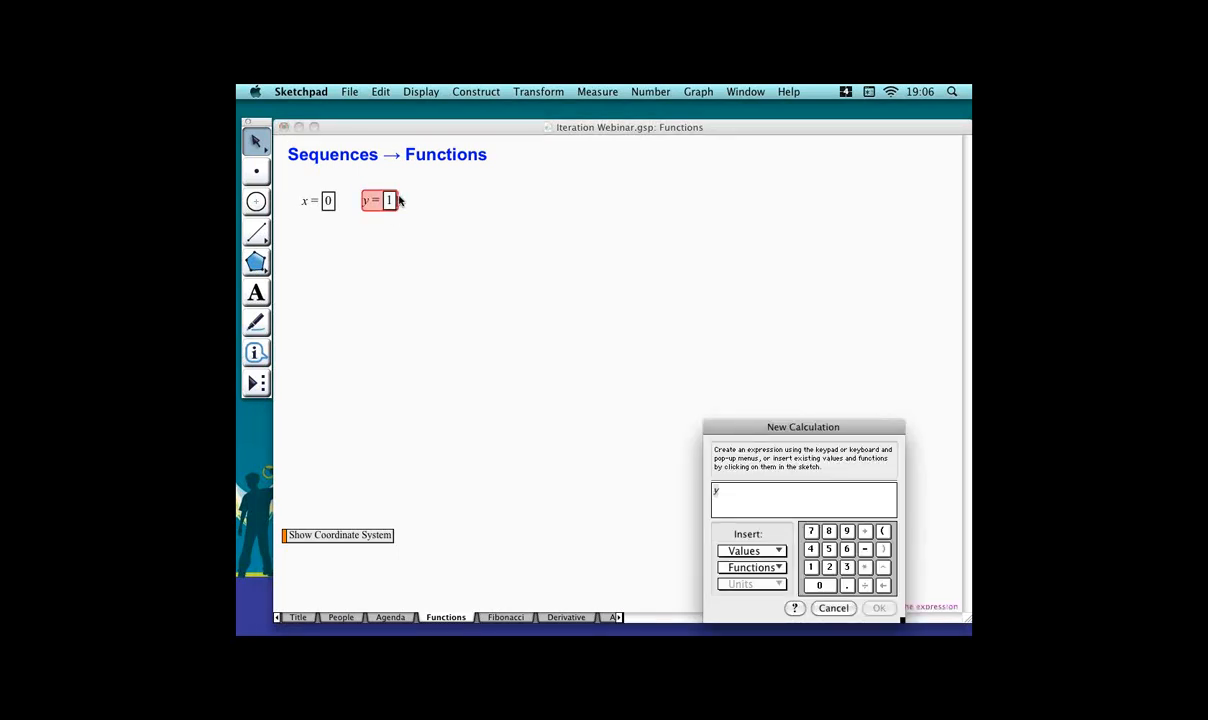
{"action": "left_click", "coordinate": [390, 200]}
{"action": "type", "text": "+2"}
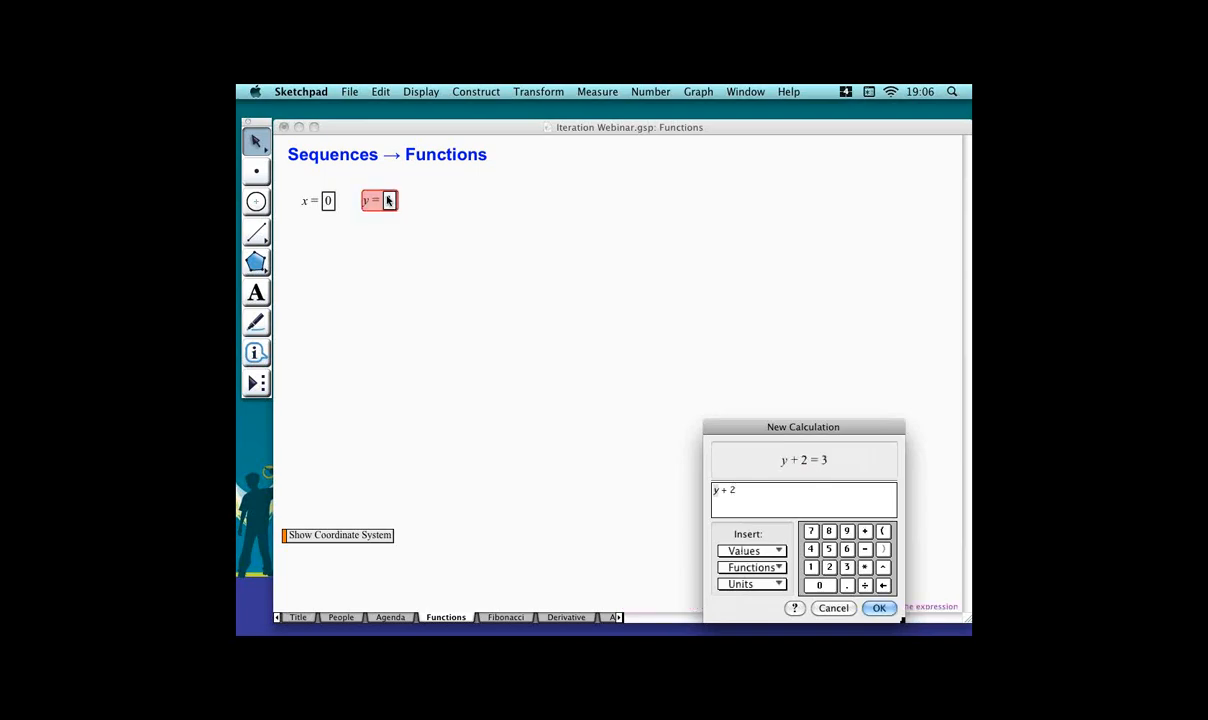
{"action": "key", "text": "Return"}
{"action": "left_click_drag", "start_coordinate": [358, 223], "coordinate": [418, 223]}
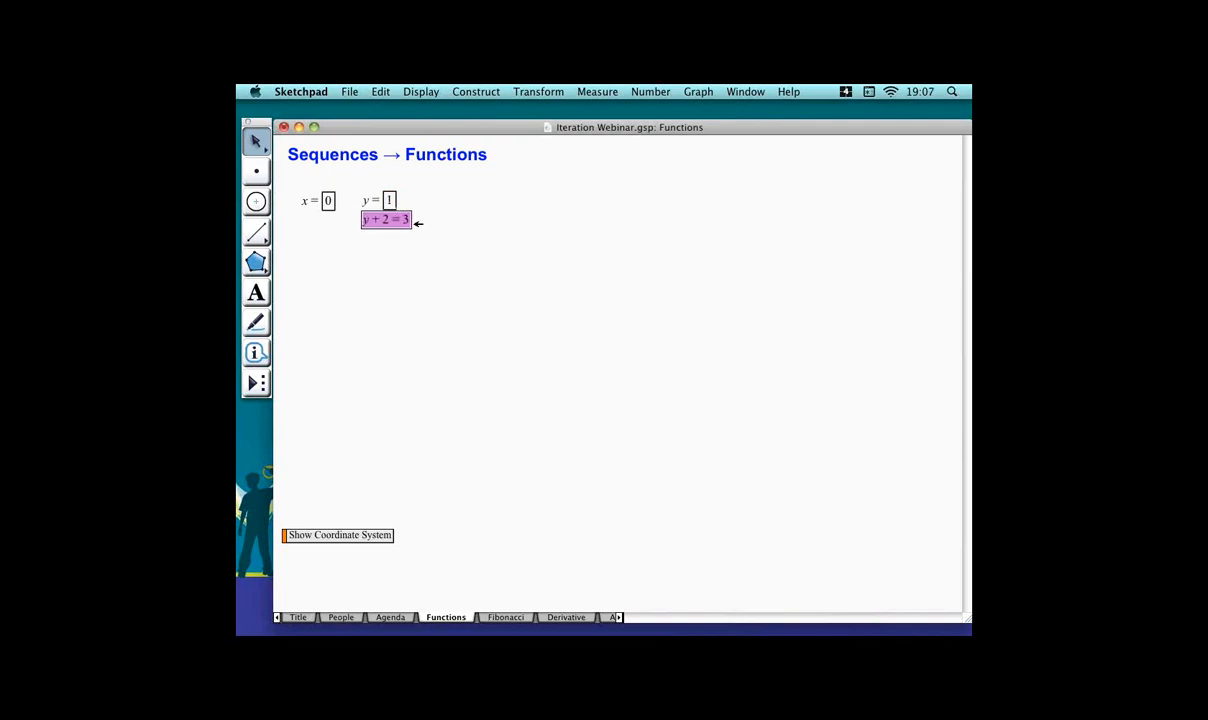
{"action": "left_click", "coordinate": [396, 257]}
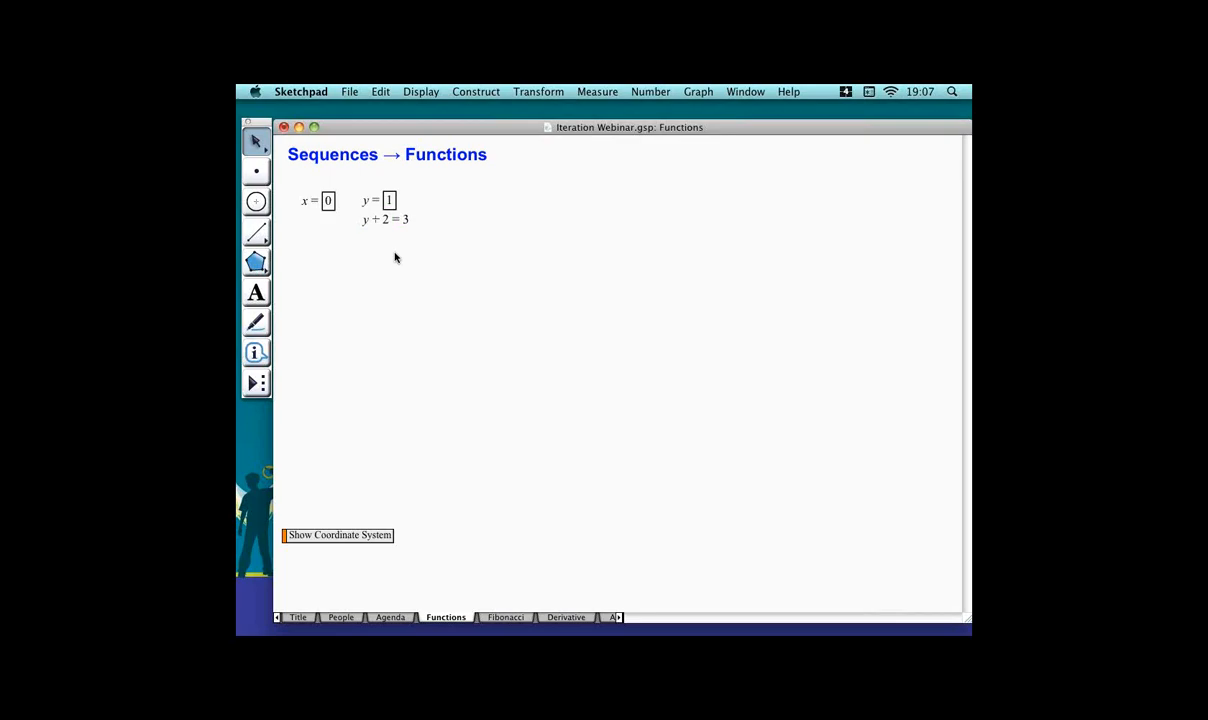
Create a calculation of x + 1 and position it beneath the x parameter.
{"action": "key", "text": "super+equal"}
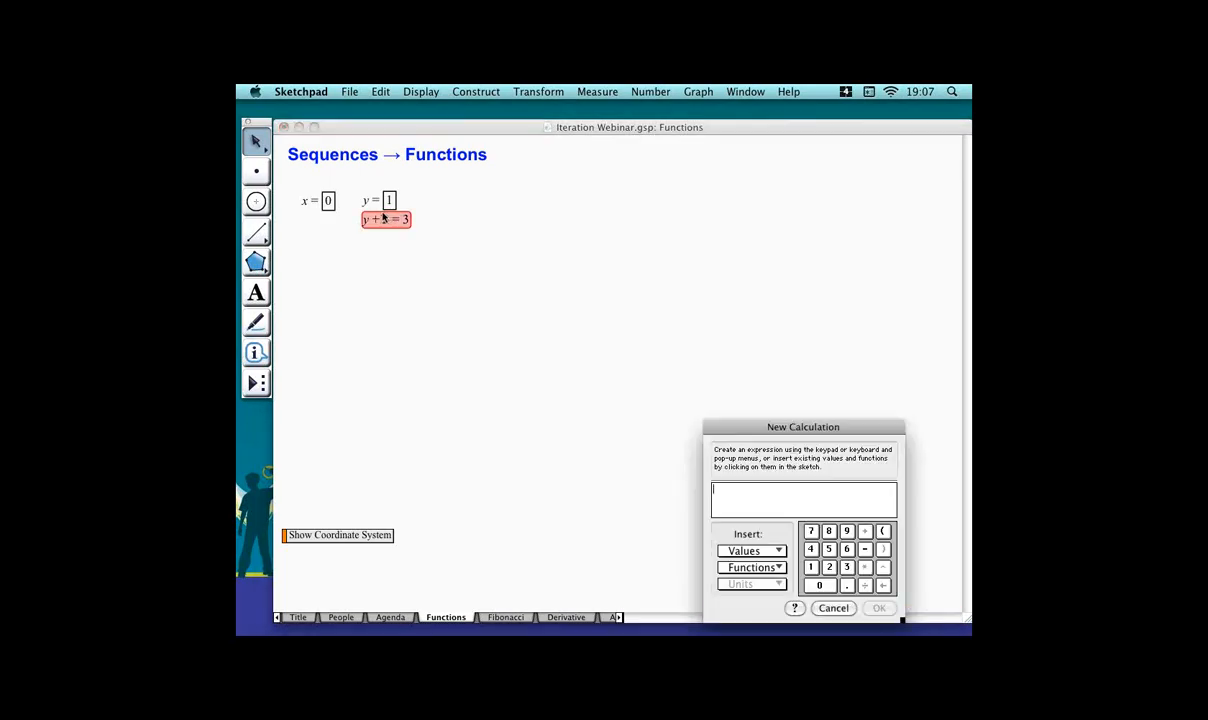
{"action": "left_click", "coordinate": [318, 200]}
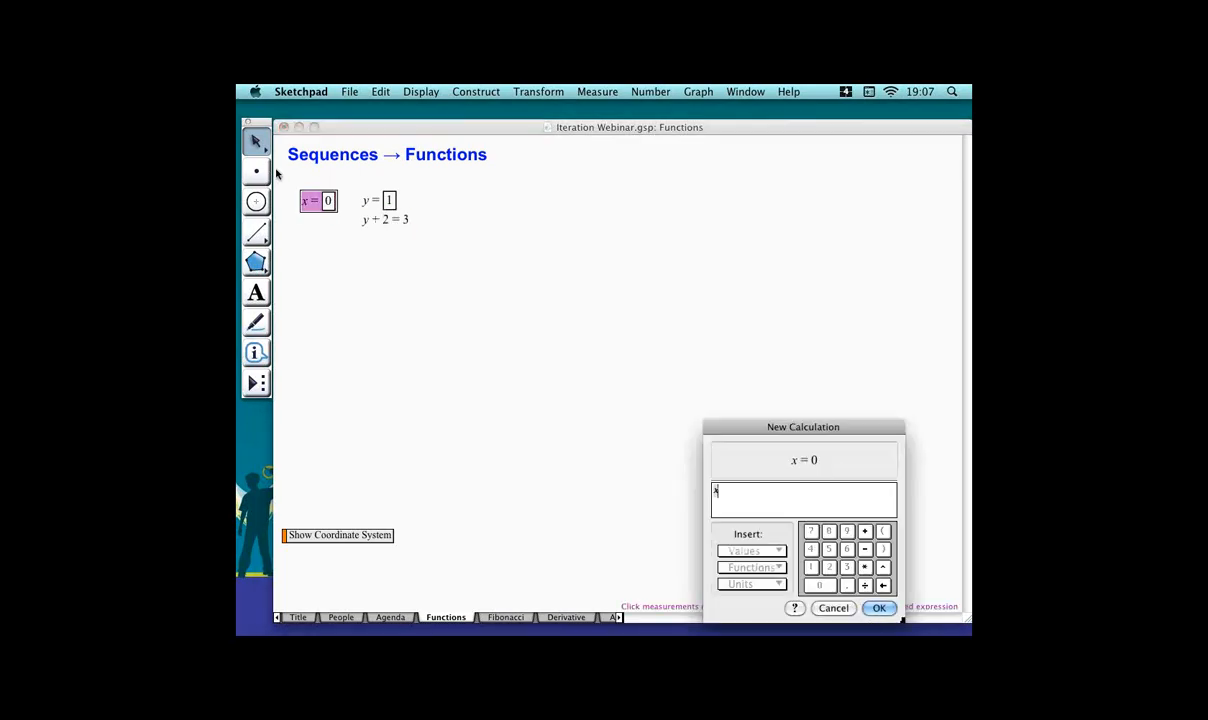
{"action": "type", "text": "+1"}
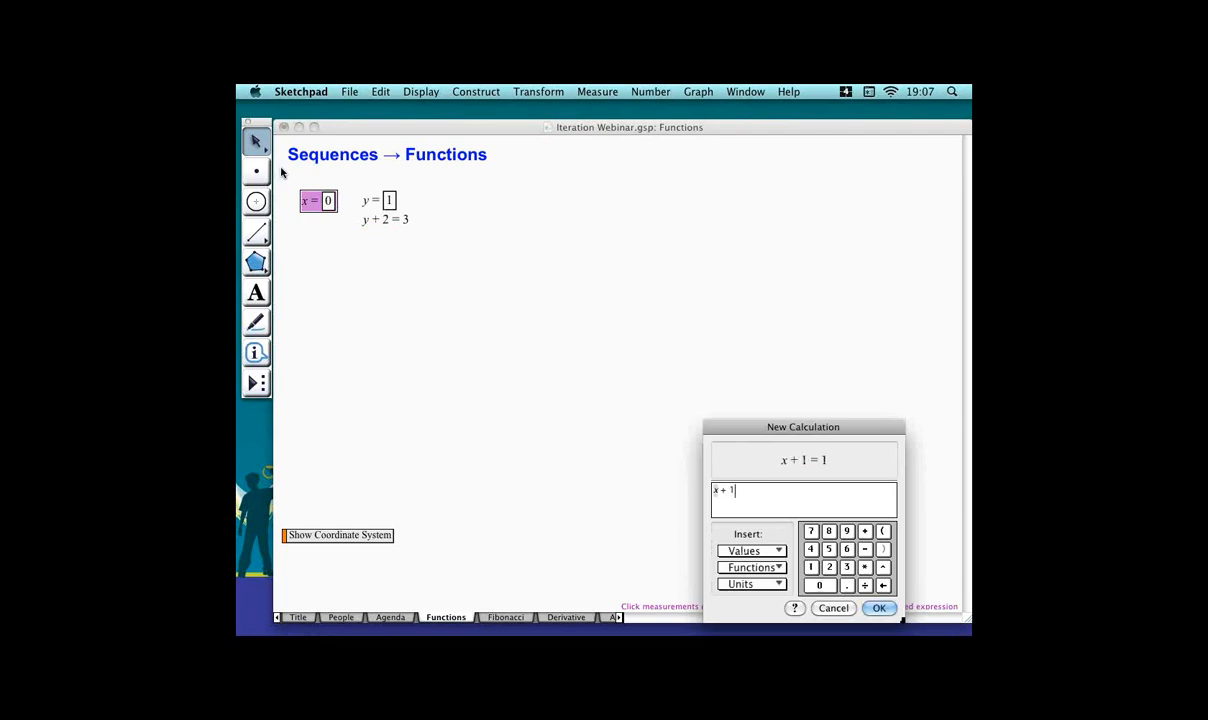
{"action": "key", "text": "Return"}
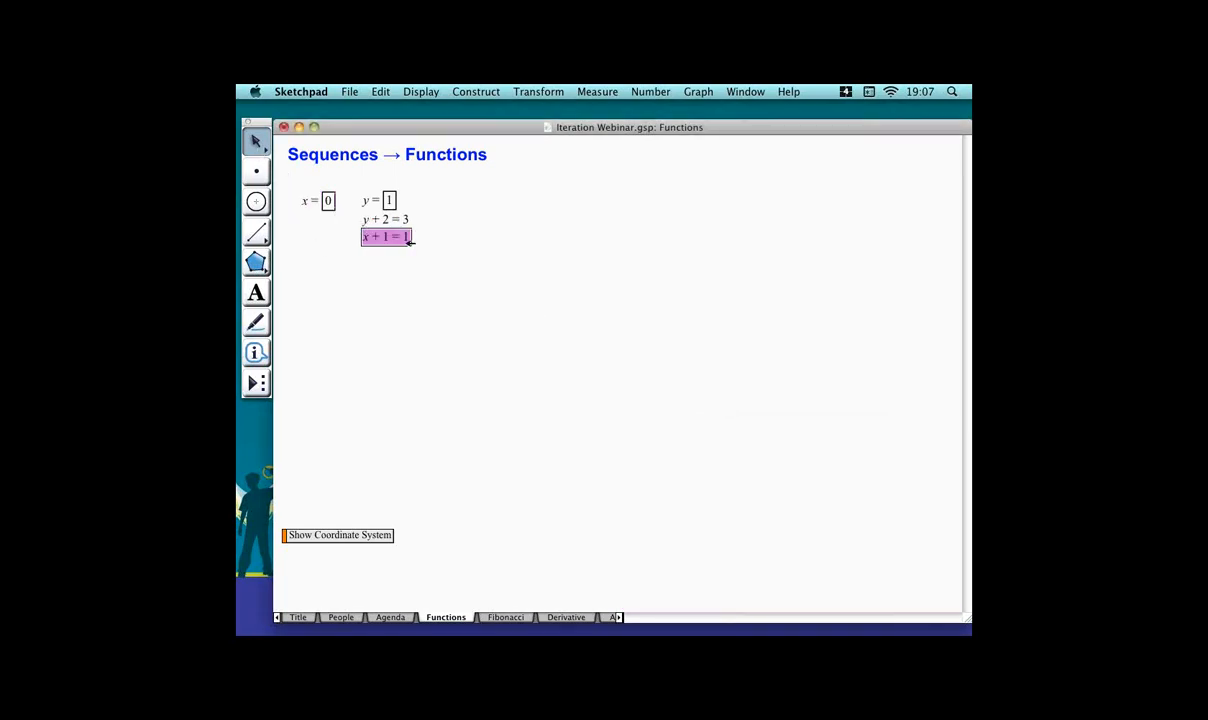
{"action": "left_click_drag", "start_coordinate": [405, 237], "coordinate": [334, 219]}
{"action": "left_click", "coordinate": [361, 250]}
Iterate parameters x and y, mapping x to x + 1 and y to y + 2.
{"action": "left_click", "coordinate": [328, 201]}
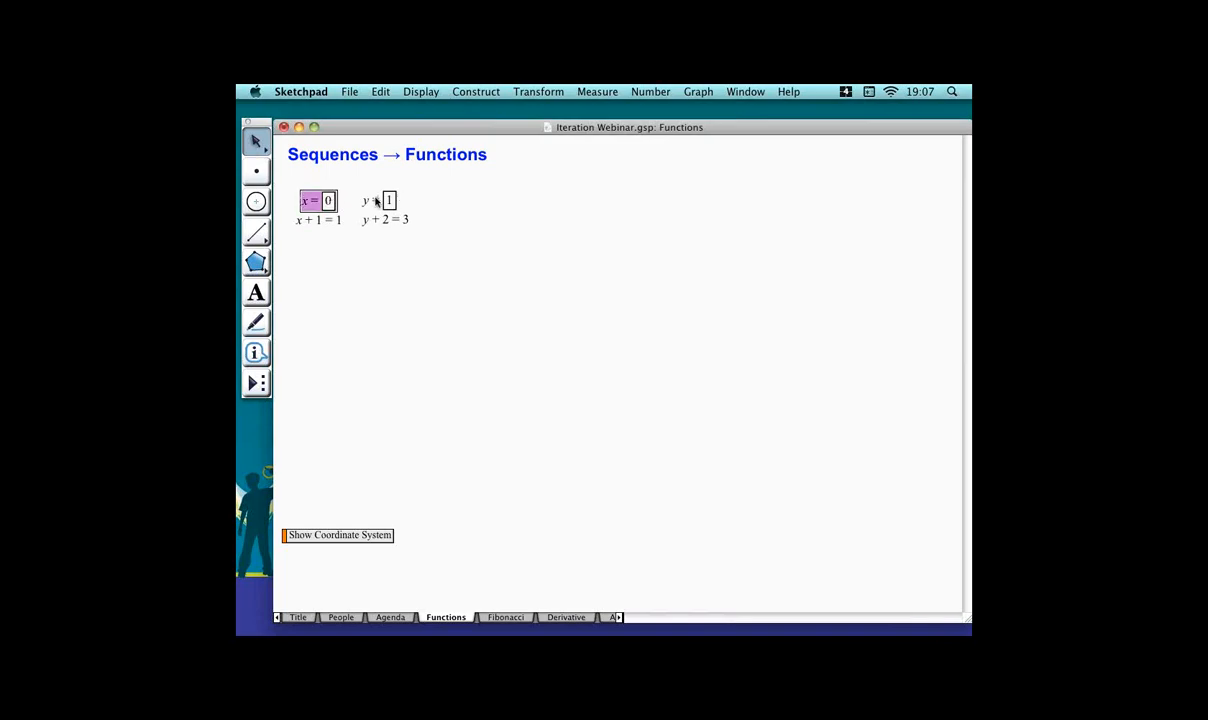
{"action": "left_click", "coordinate": [396, 201], "text": "shift"}
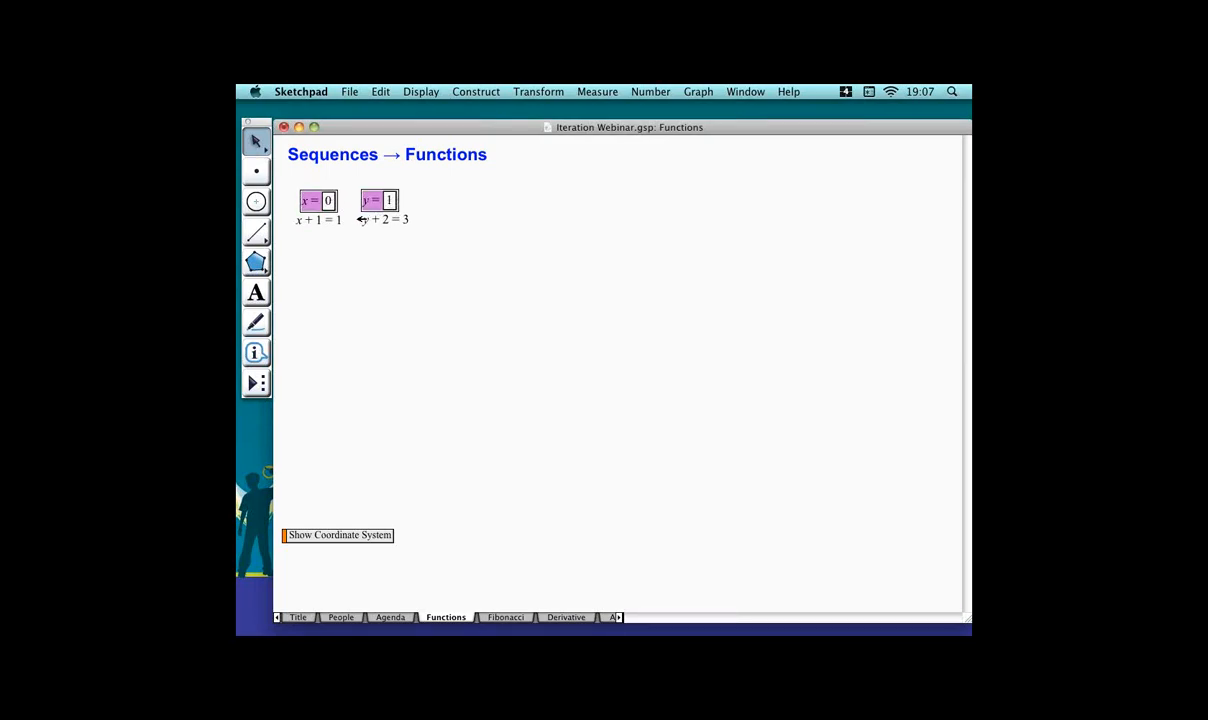
{"action": "left_click", "coordinate": [549, 91]}
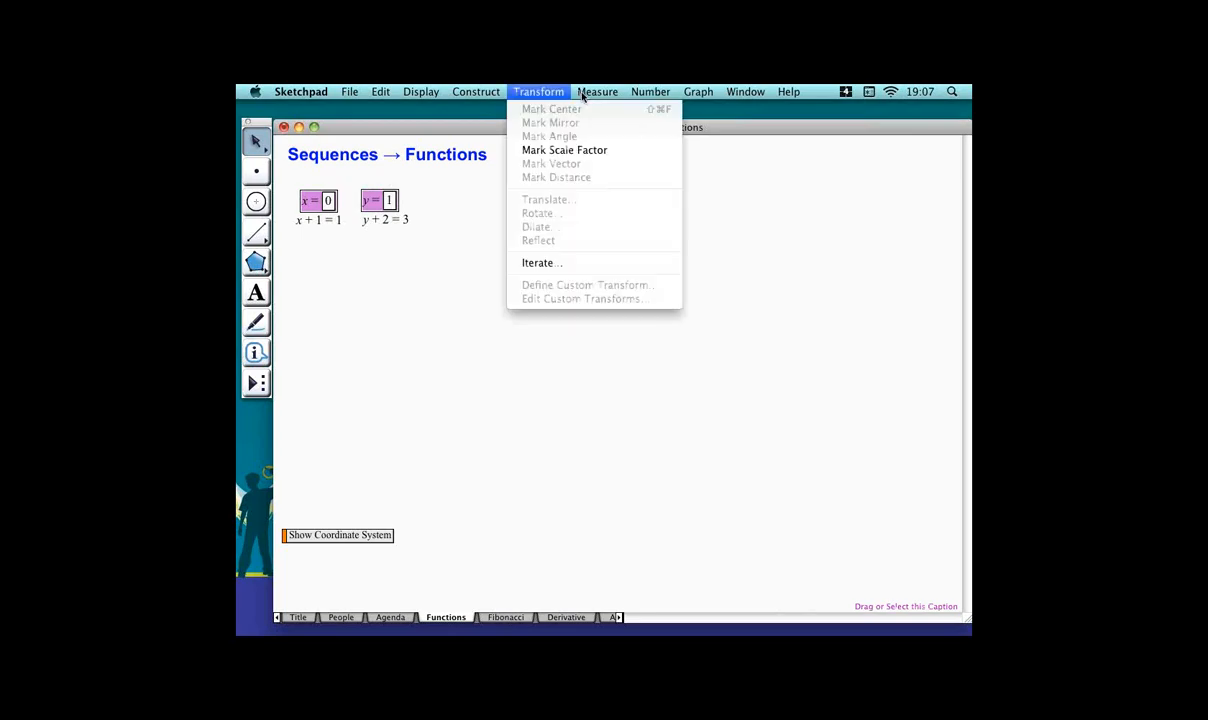
{"action": "left_click", "coordinate": [578, 263]}
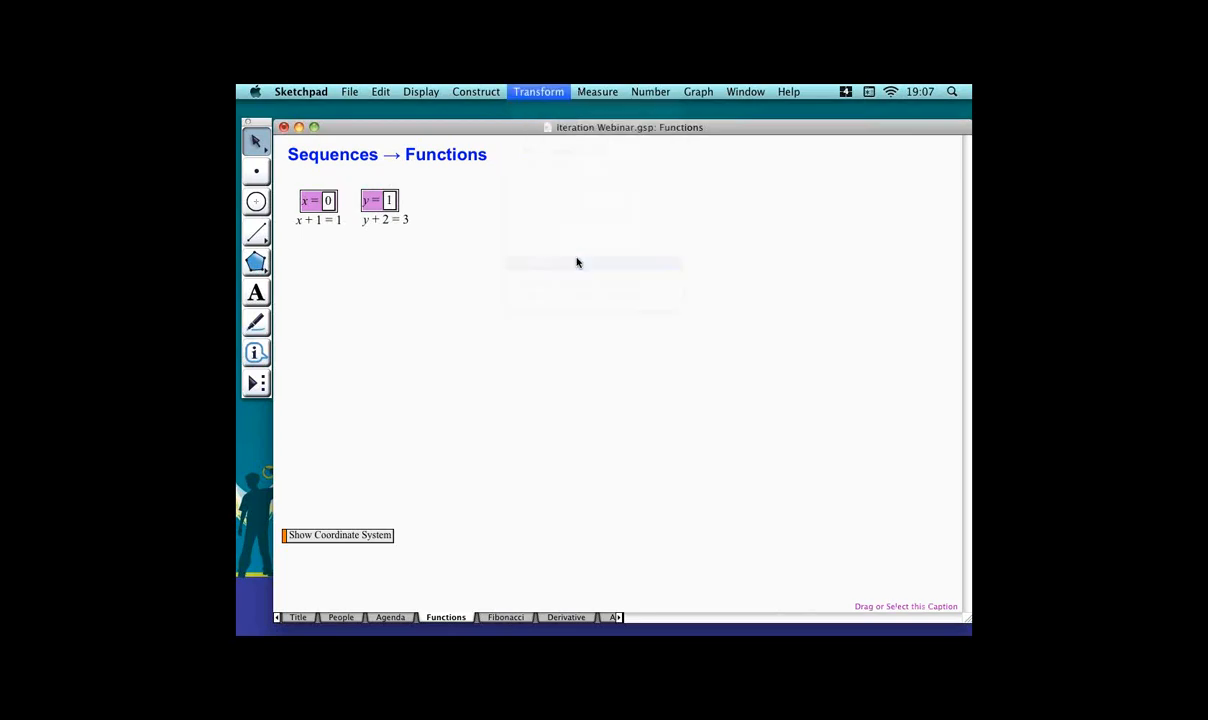
{"action": "left_click", "coordinate": [341, 221]}
{"action": "left_click", "coordinate": [411, 221]}
{"action": "left_click", "coordinate": [682, 207]}
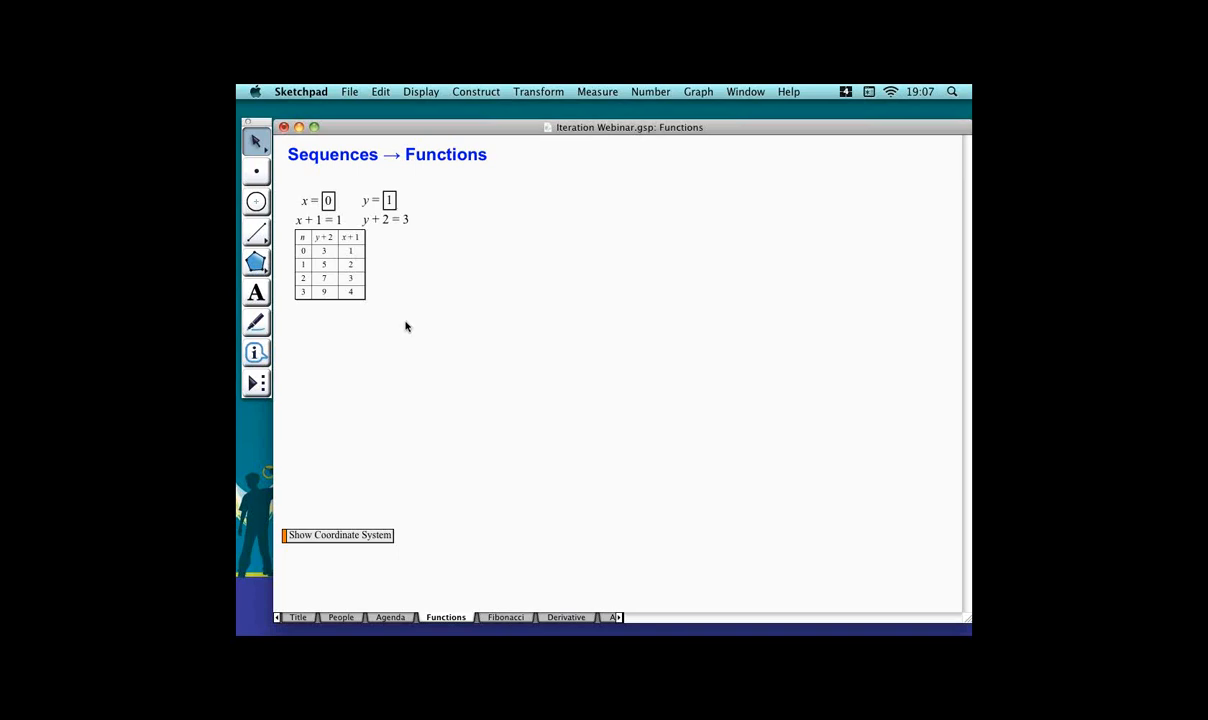
Delete the iteration table.
{"action": "left_click_drag", "start_coordinate": [384, 316], "coordinate": [360, 281]}
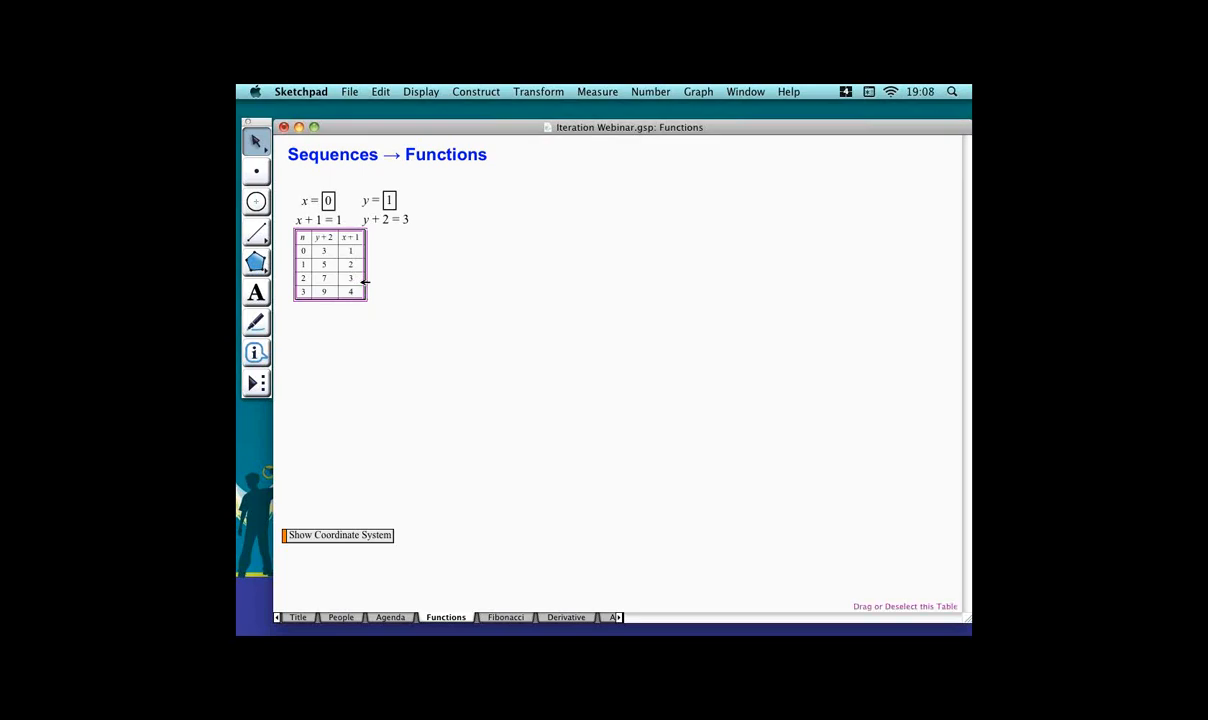
{"action": "key", "text": "Delete"}
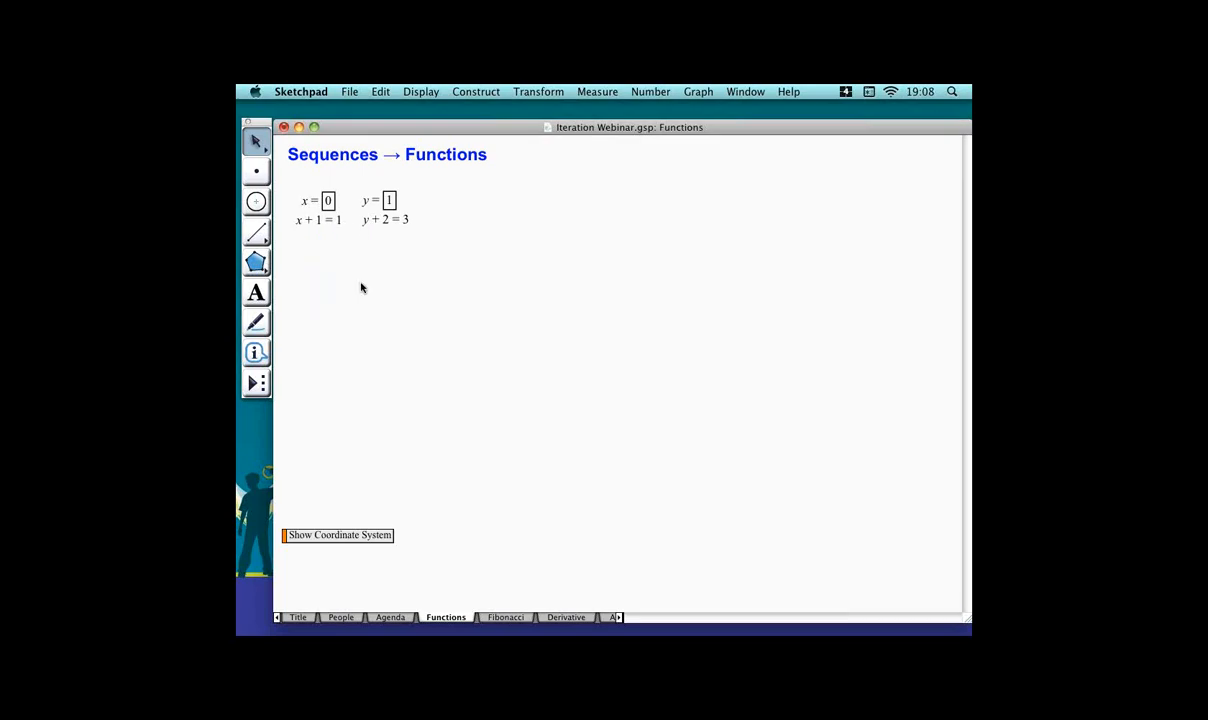
Show the coordinate system and delete the y + 2 calculation.
{"action": "left_click", "coordinate": [378, 537]}
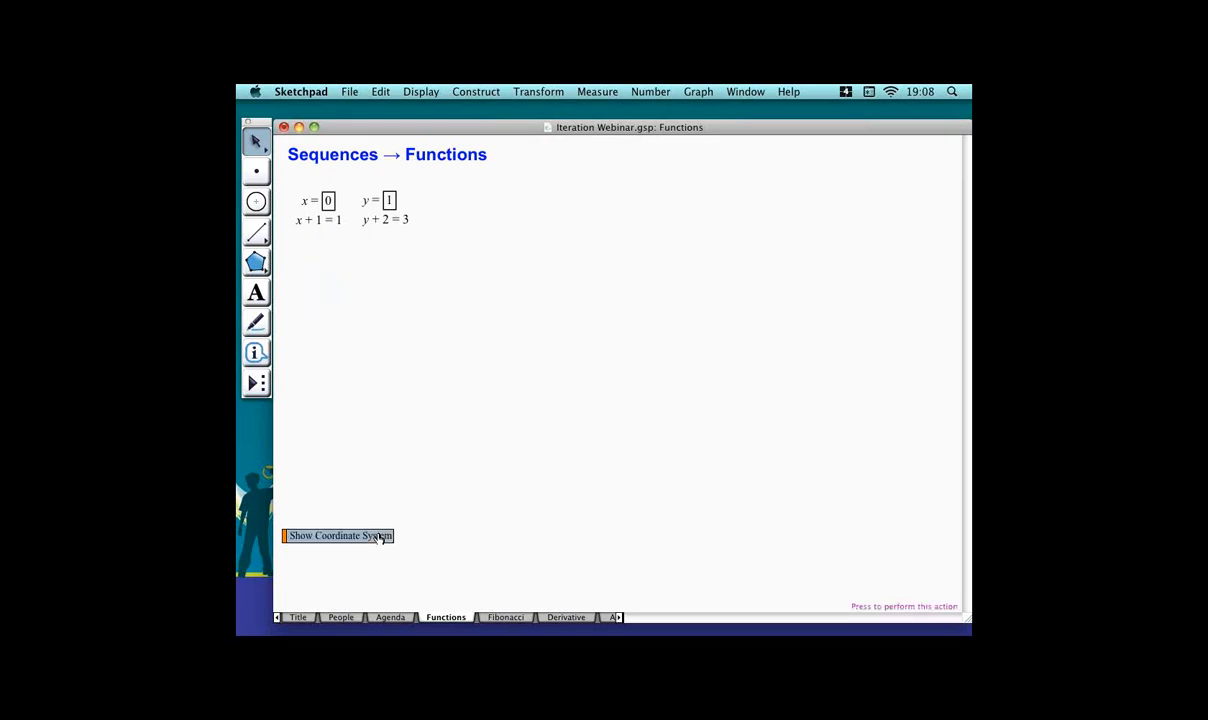
{"action": "left_click", "coordinate": [400, 219]}
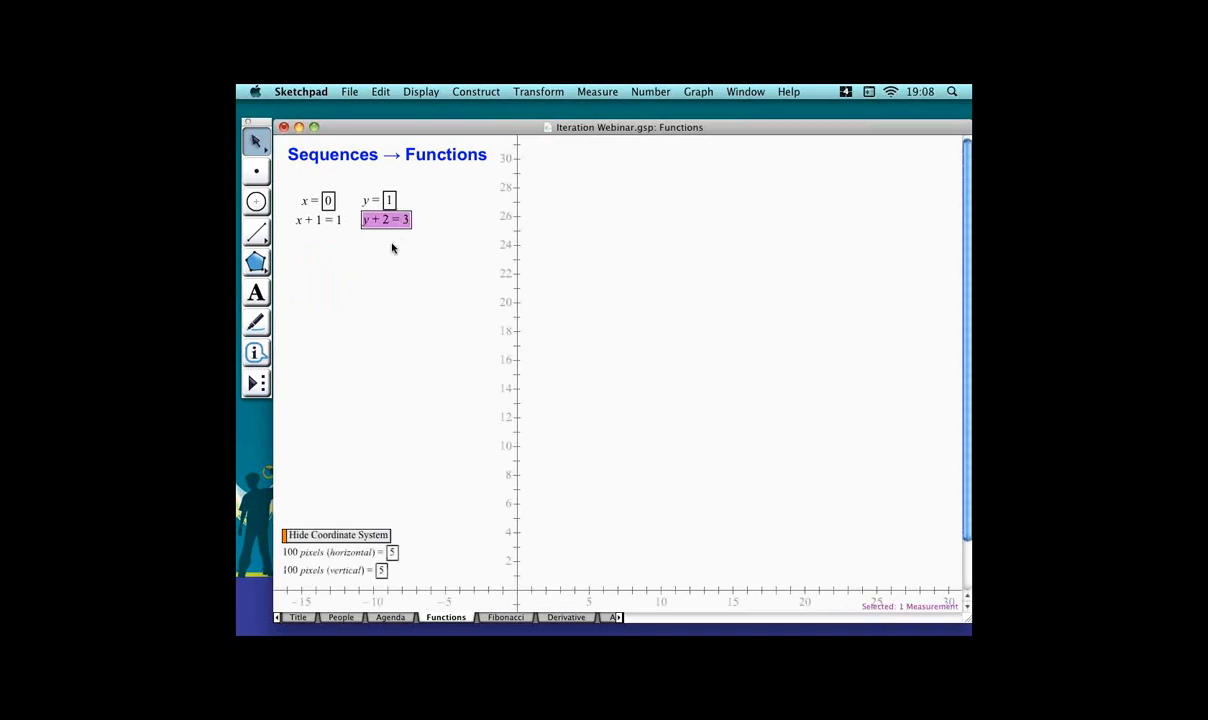
{"action": "key", "text": "Delete"}
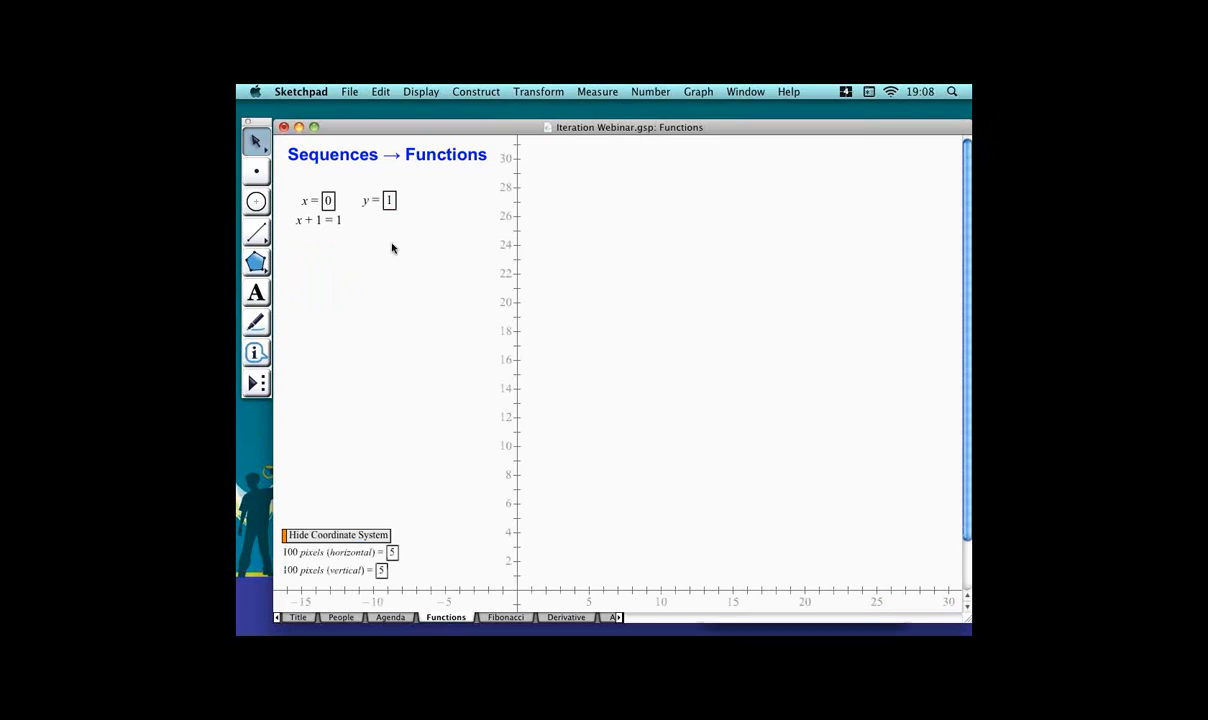
Recreate the y + 2 calculation and place it beneath the y parameter.
{"action": "key", "text": "alt+equal"}
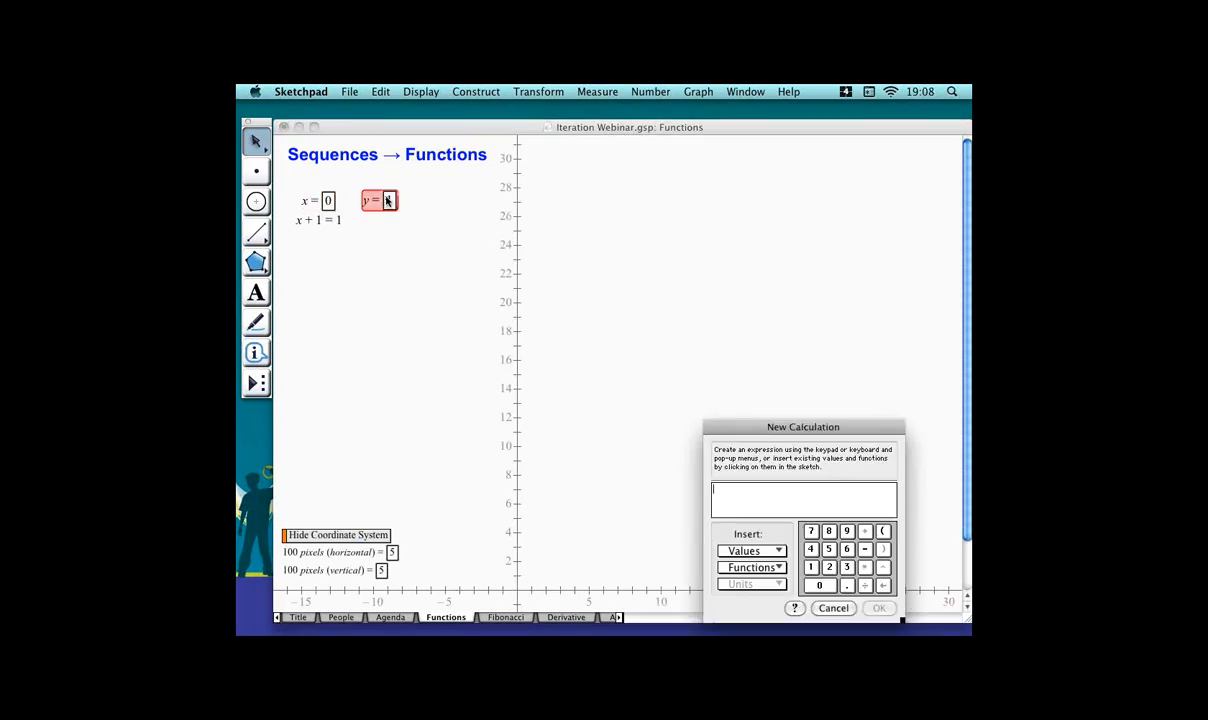
{"action": "left_click", "coordinate": [384, 201]}
{"action": "type", "text": "+2"}
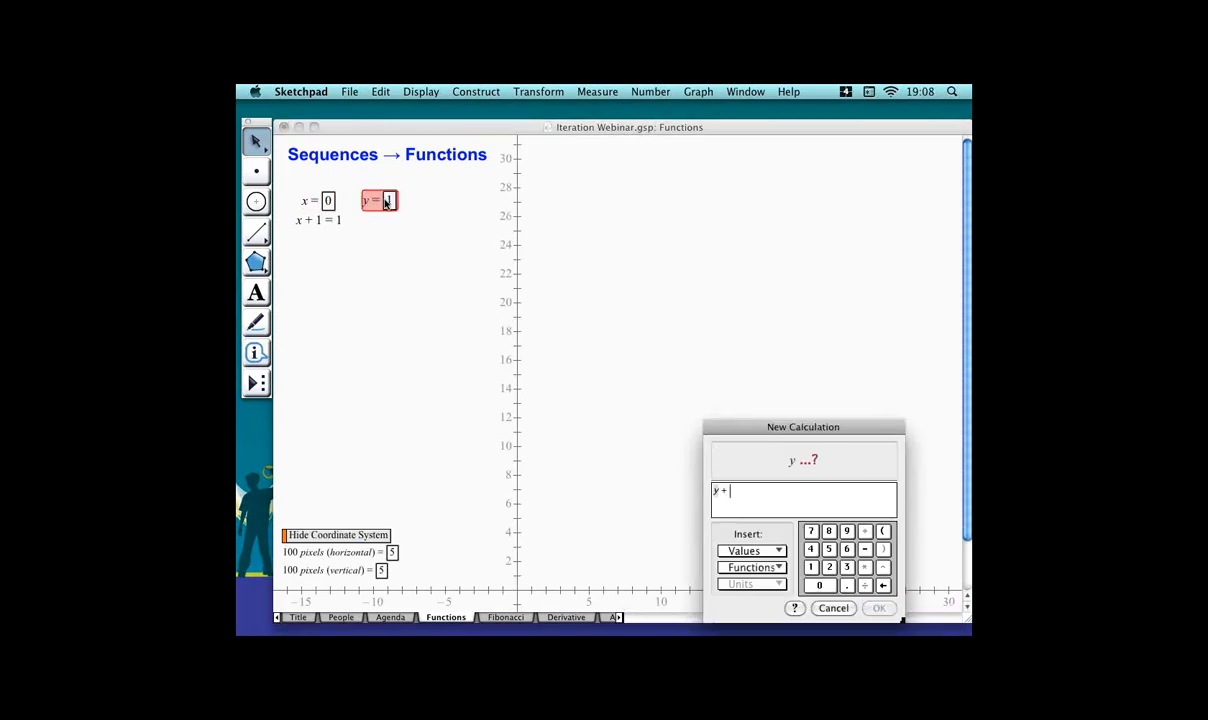
{"action": "key", "text": "Return"}
{"action": "left_click_drag", "start_coordinate": [330, 237], "coordinate": [401, 219]}
Plot the point (x + 1, y + 2) from the two calculations.
{"action": "left_click", "coordinate": [345, 236]}
{"action": "left_click", "coordinate": [343, 218]}
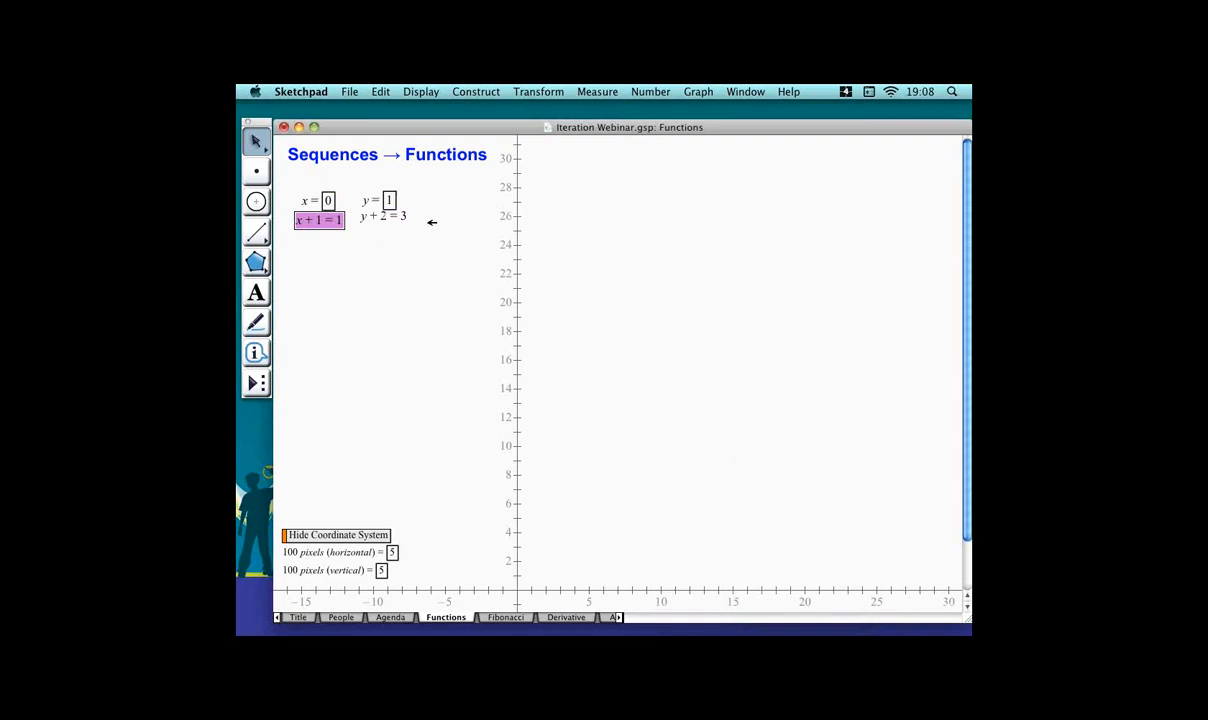
{"action": "left_click", "coordinate": [404, 218]}
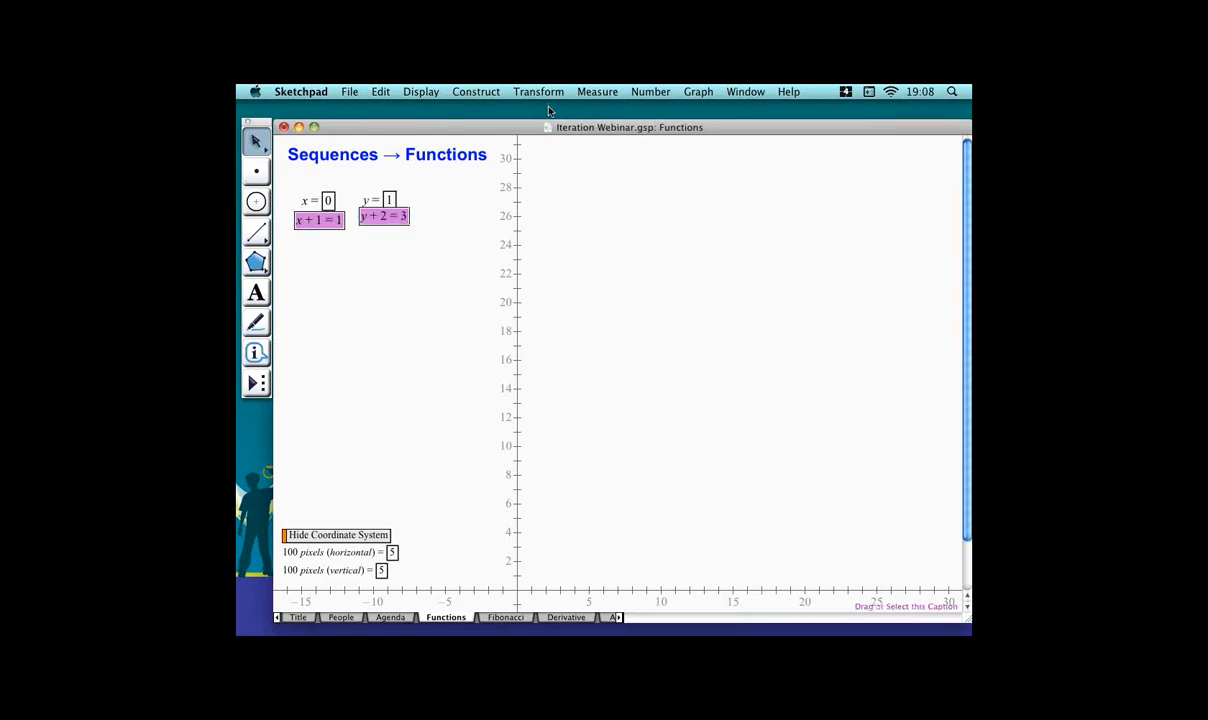
{"action": "left_click", "coordinate": [696, 90]}
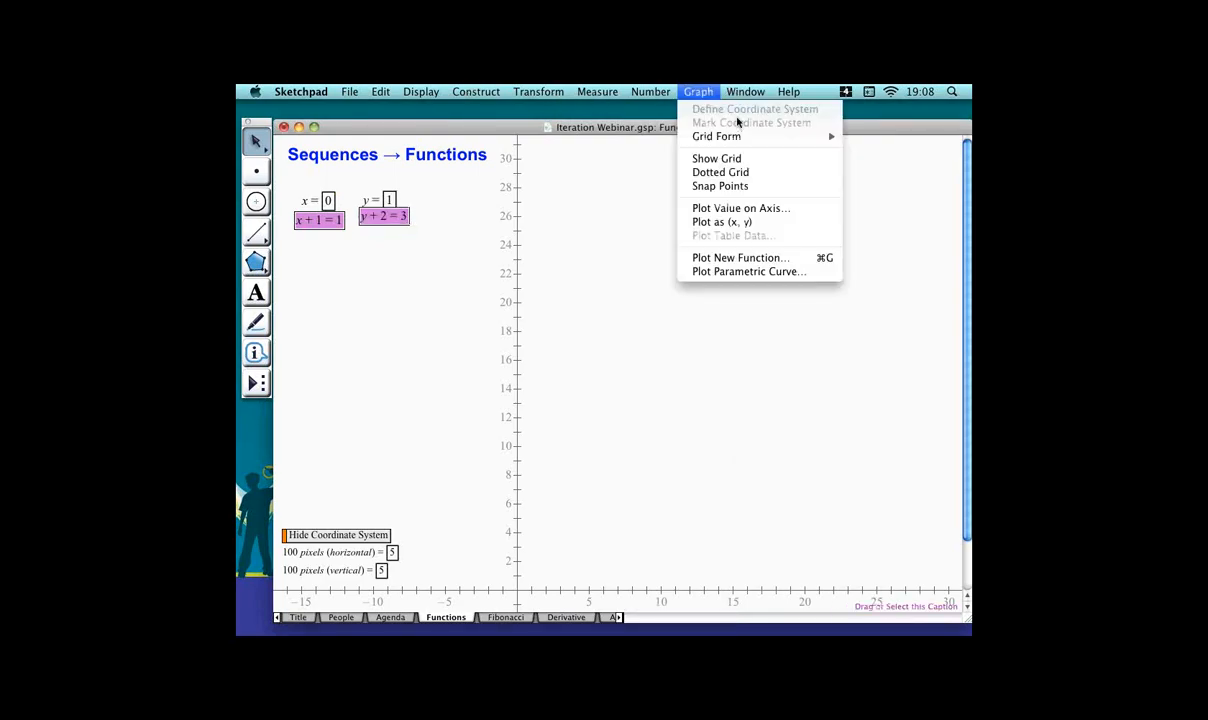
{"action": "left_click", "coordinate": [752, 224]}
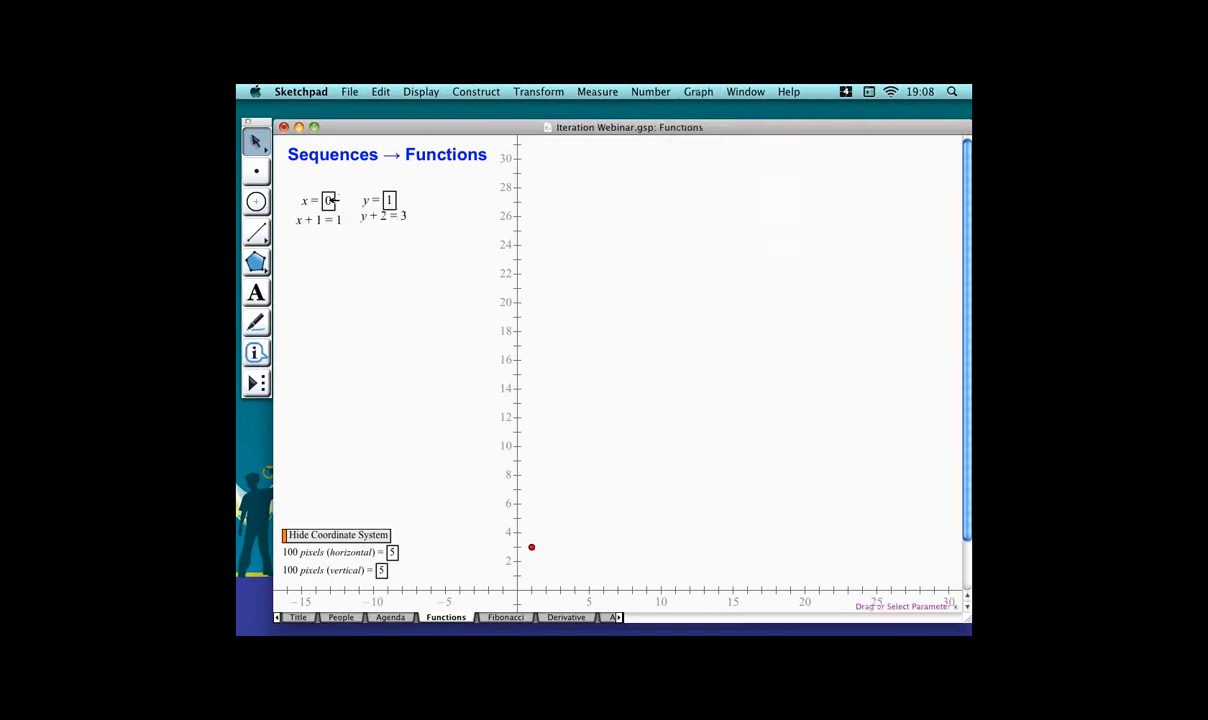
Plot the point (x, y) from the two parameters and join it to the first point with a segment.
{"action": "left_click", "coordinate": [316, 192]}
{"action": "left_click", "coordinate": [370, 194]}
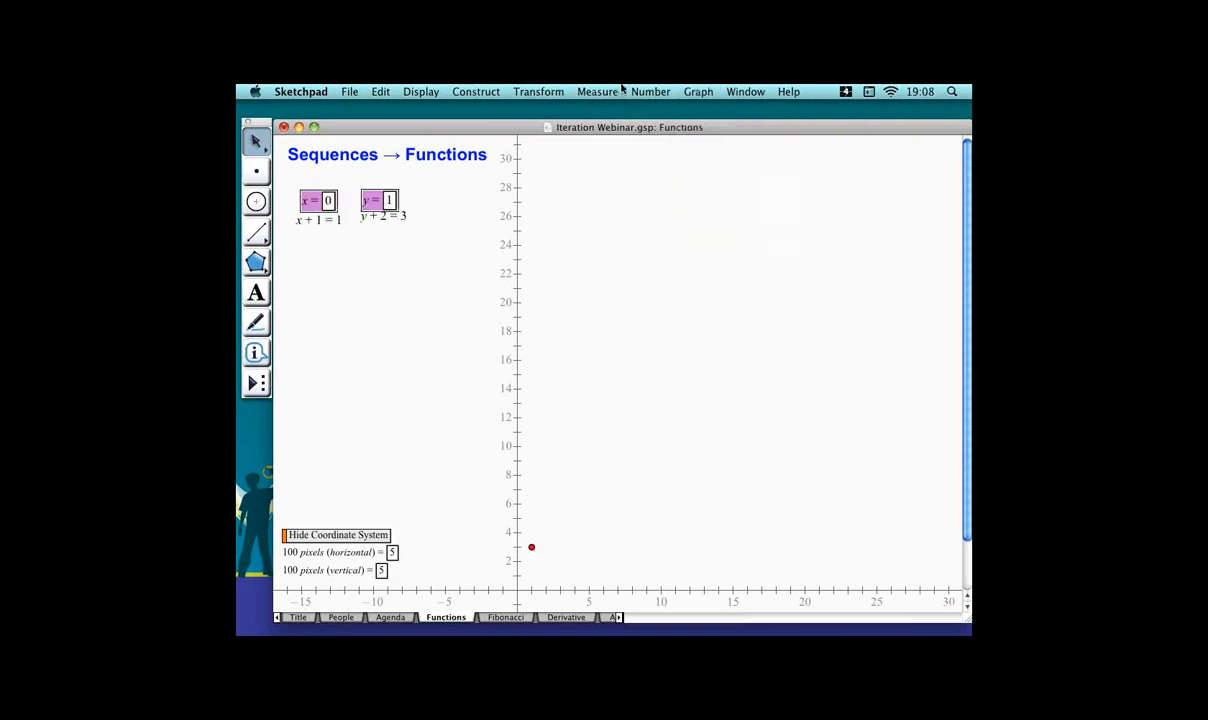
{"action": "left_click", "coordinate": [718, 94]}
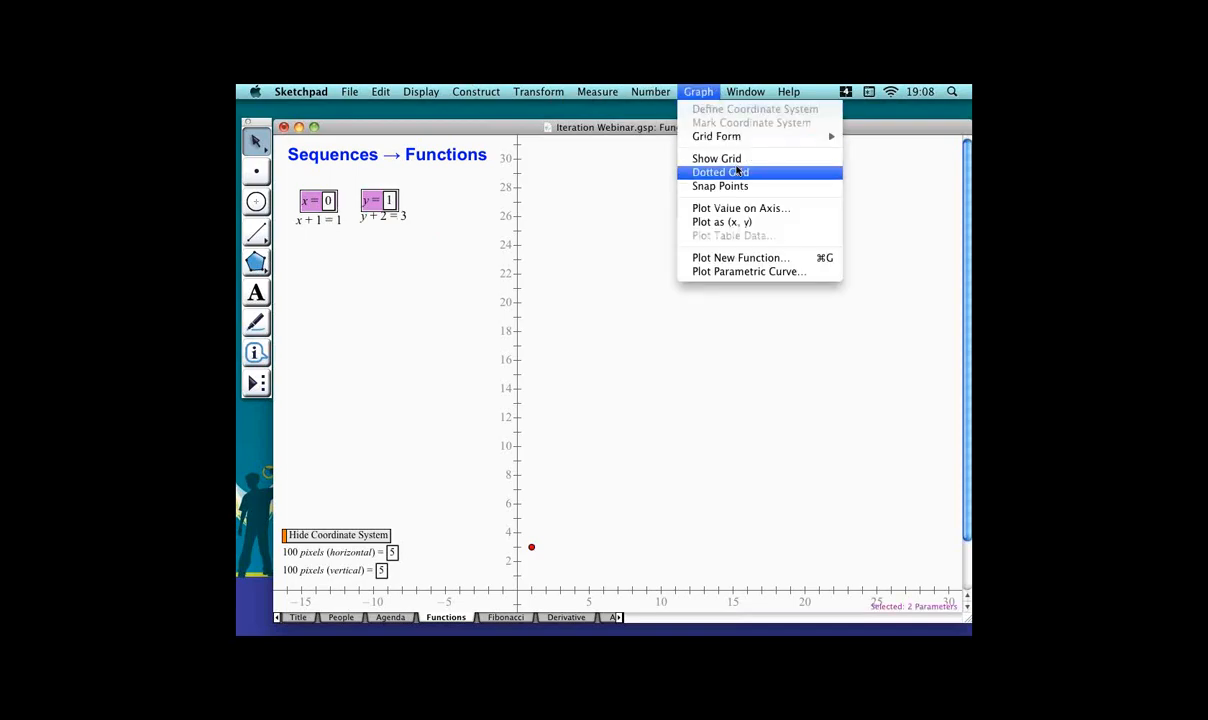
{"action": "left_click", "coordinate": [739, 226]}
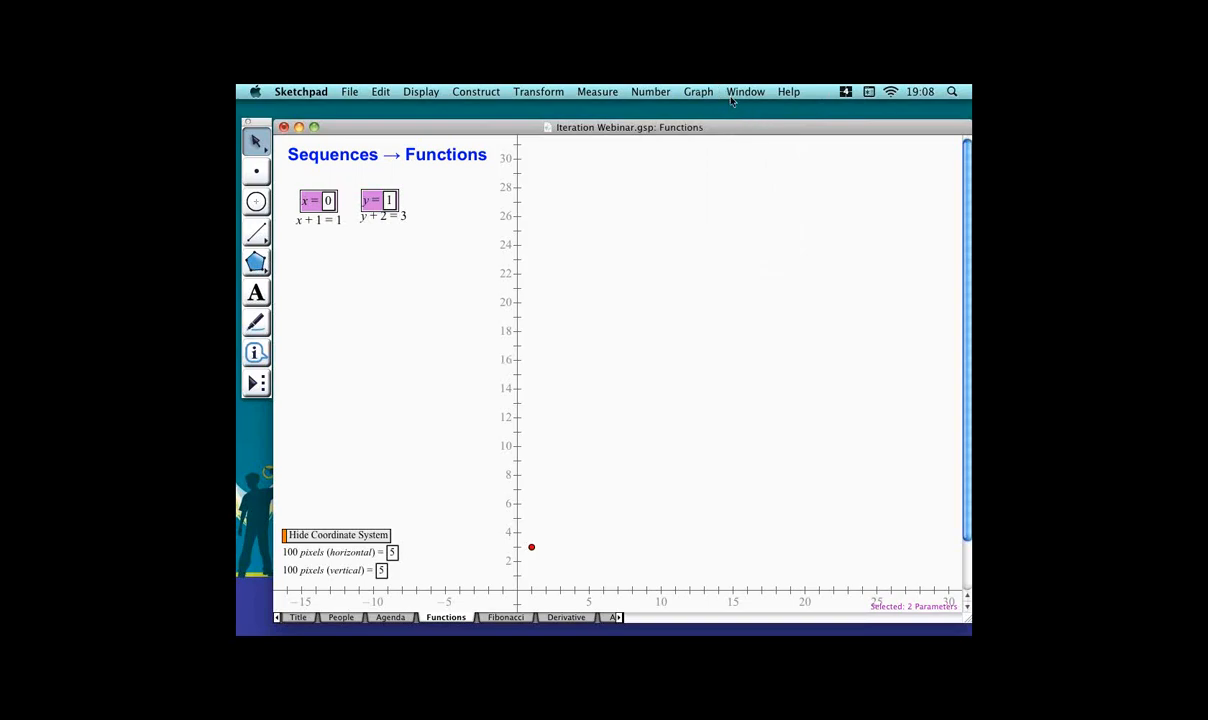
{"action": "left_click", "coordinate": [690, 92]}
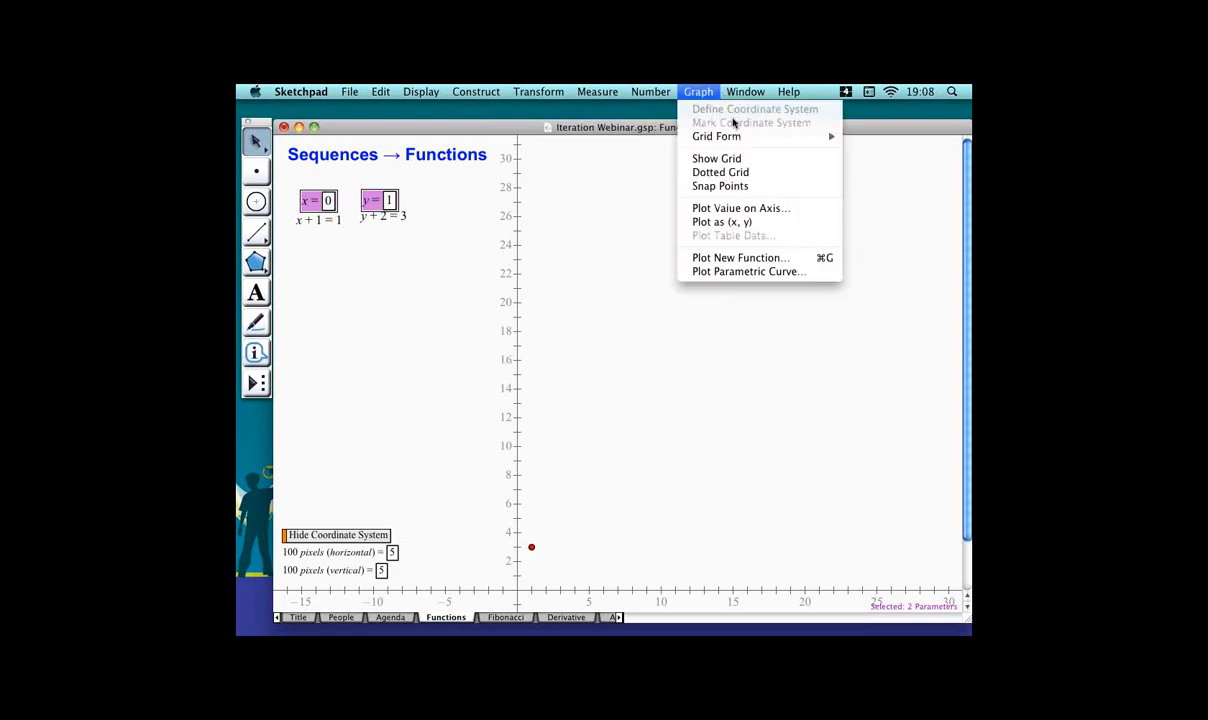
{"action": "left_click", "coordinate": [740, 222]}
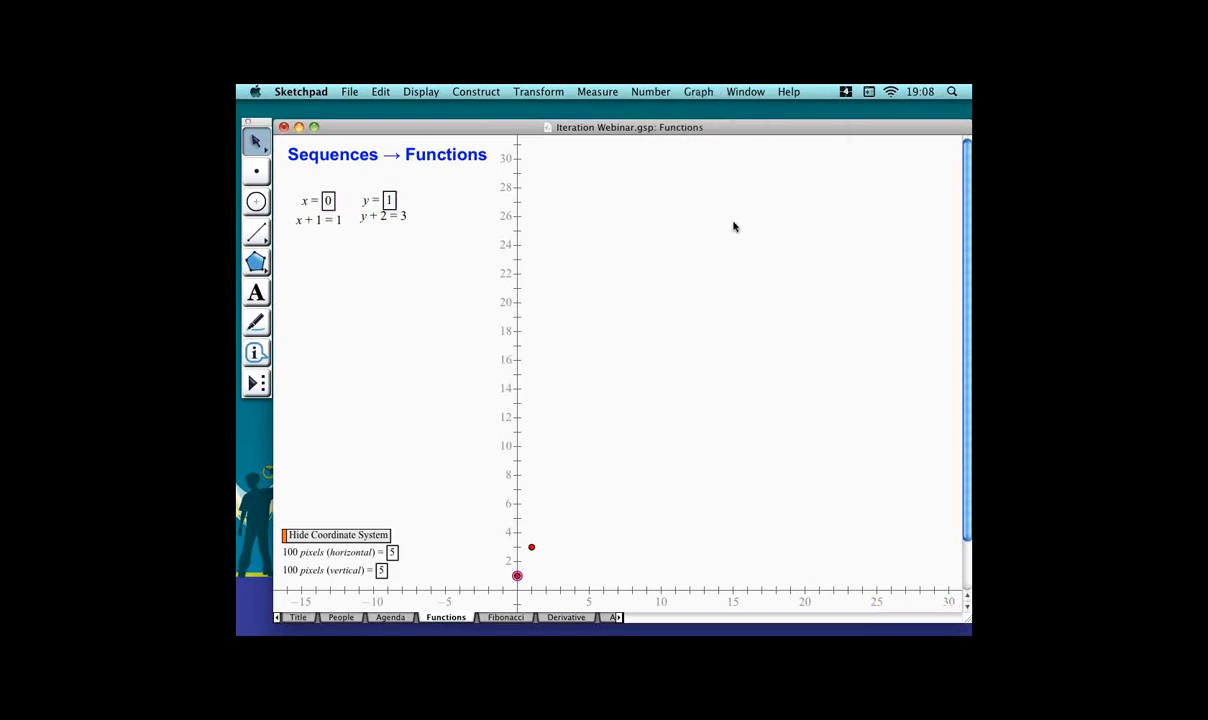
{"action": "left_click", "coordinate": [556, 547], "text": "shift"}
{"action": "key", "text": "super+l"}
Iterate the x and y parameters, mapping x to x + 1 and y to y + 2.
{"action": "left_click", "coordinate": [315, 200]}
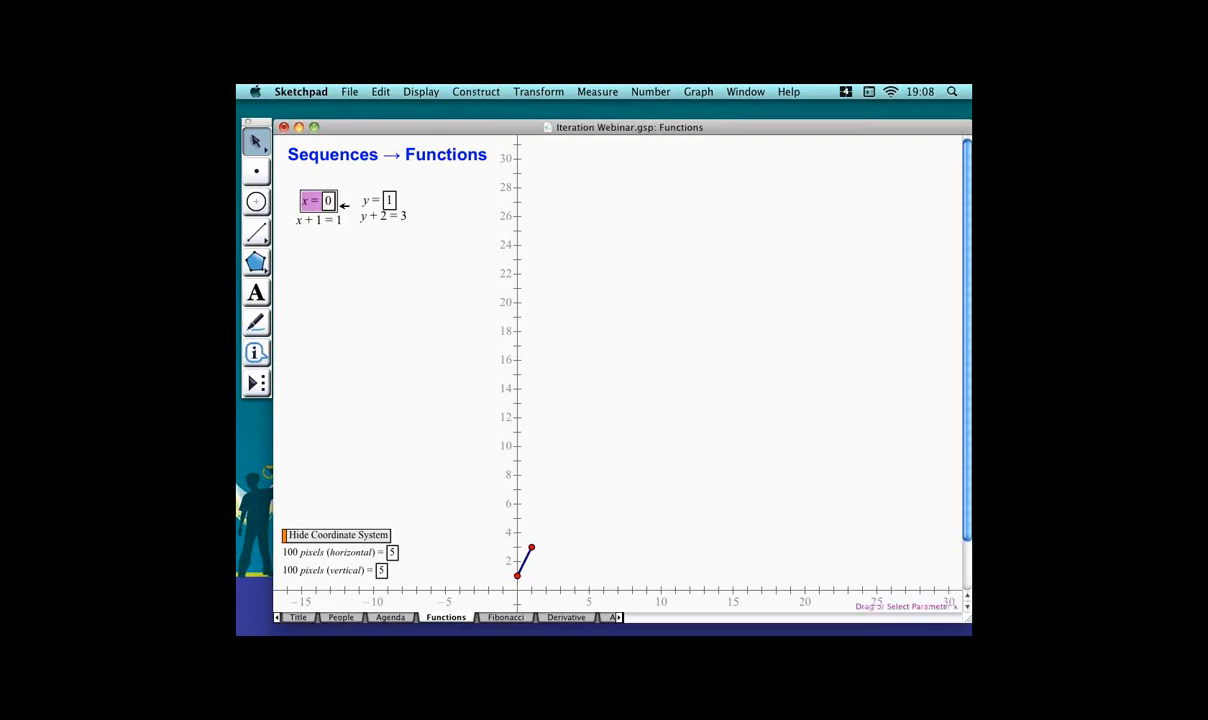
{"action": "left_click", "coordinate": [380, 200]}
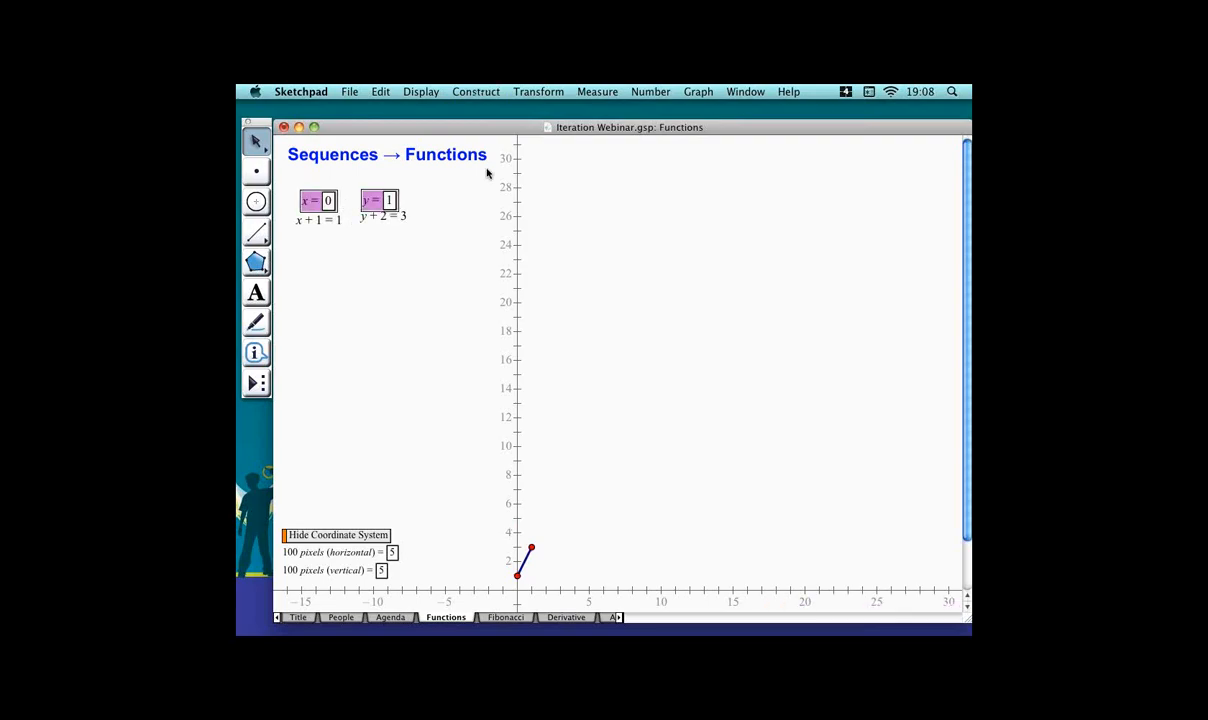
{"action": "left_click", "coordinate": [556, 94]}
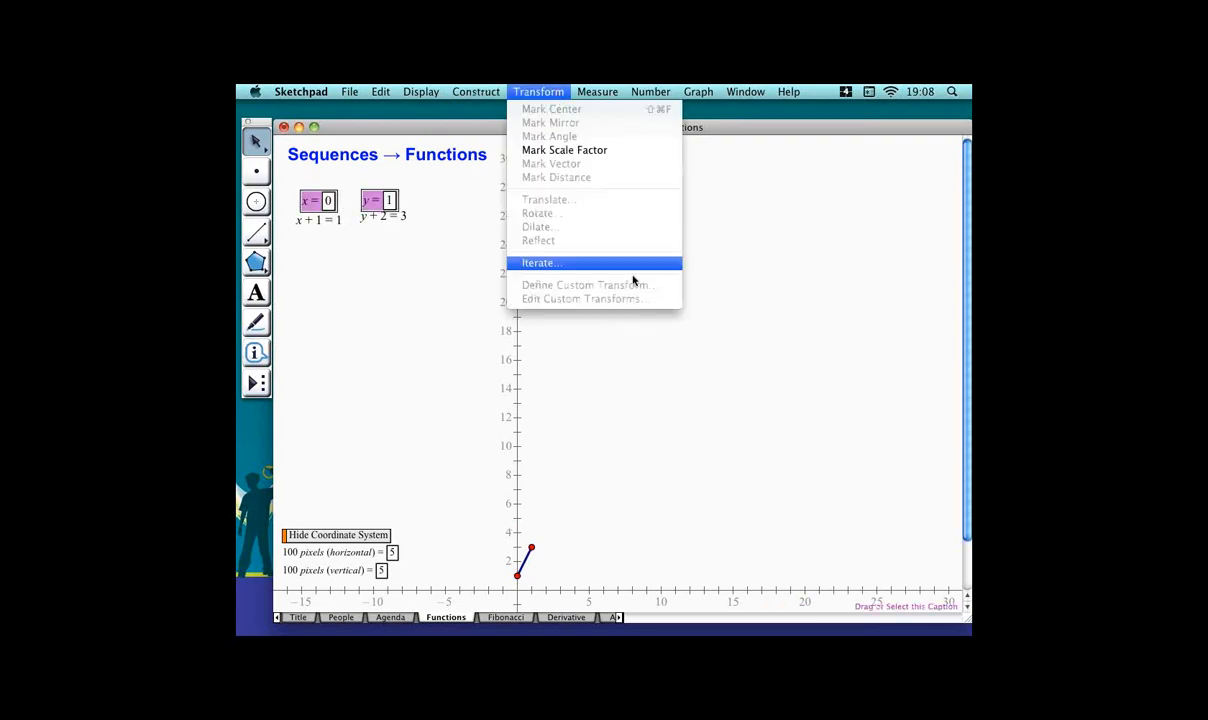
{"action": "left_click", "coordinate": [617, 268]}
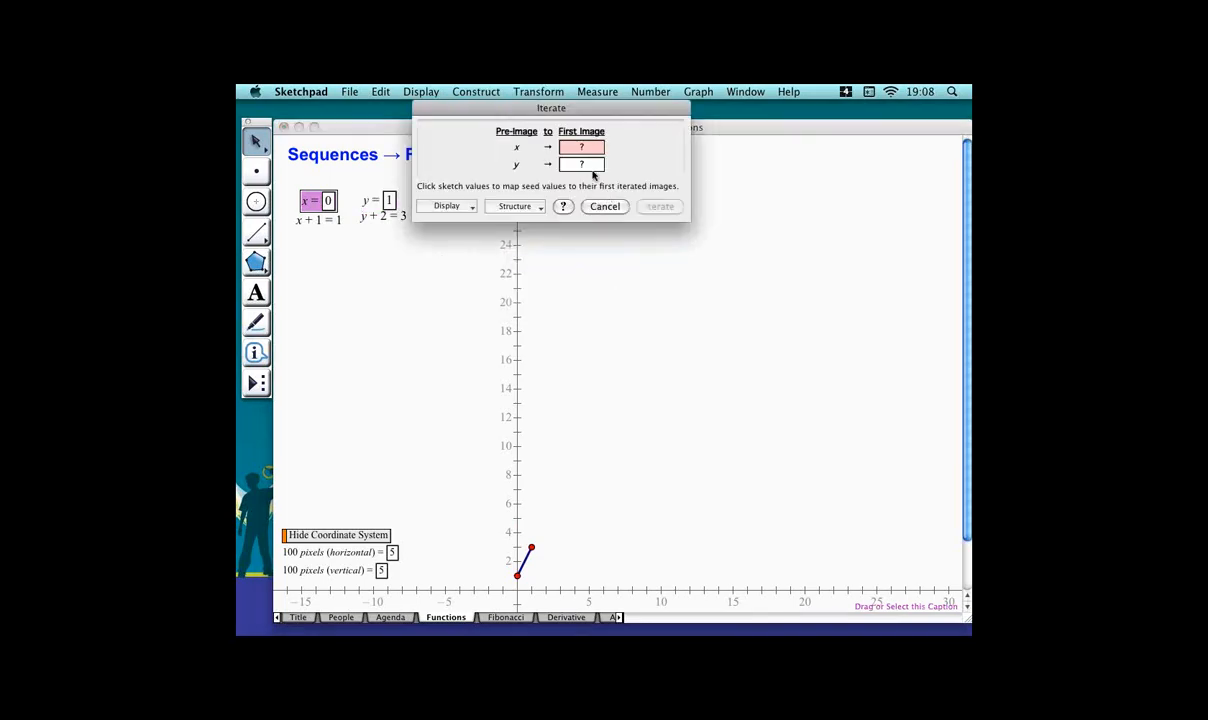
{"action": "left_click", "coordinate": [340, 225]}
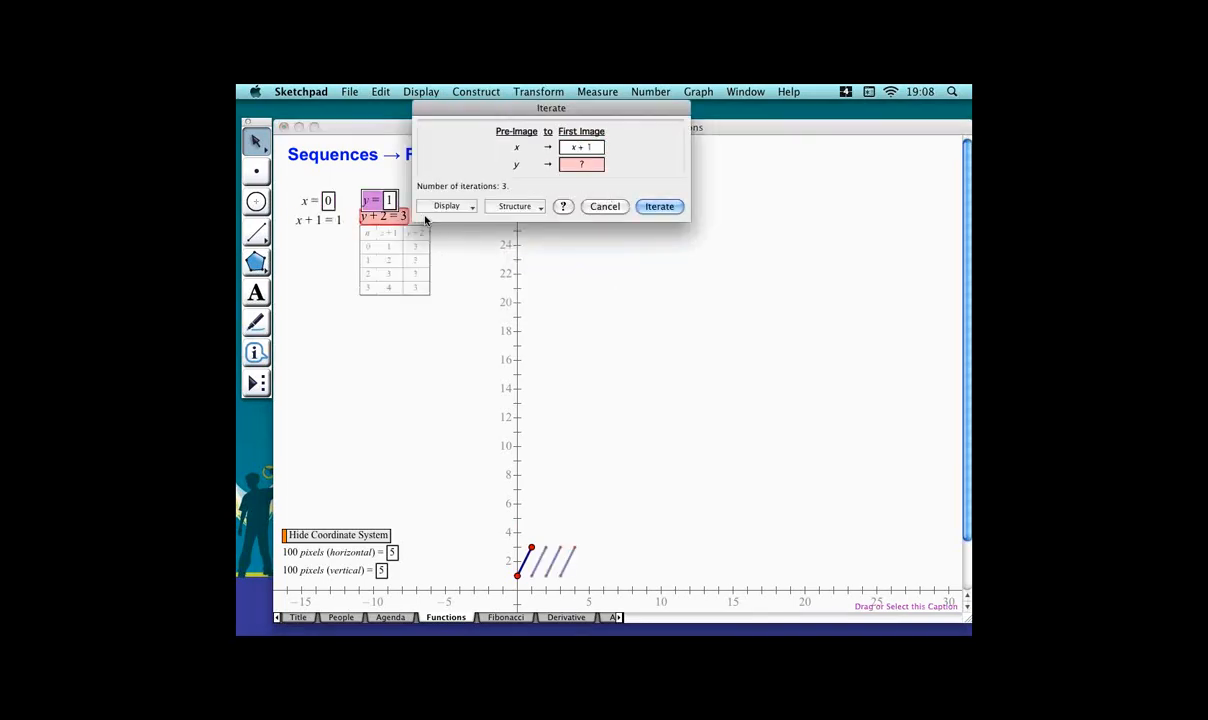
{"action": "left_click", "coordinate": [420, 217]}
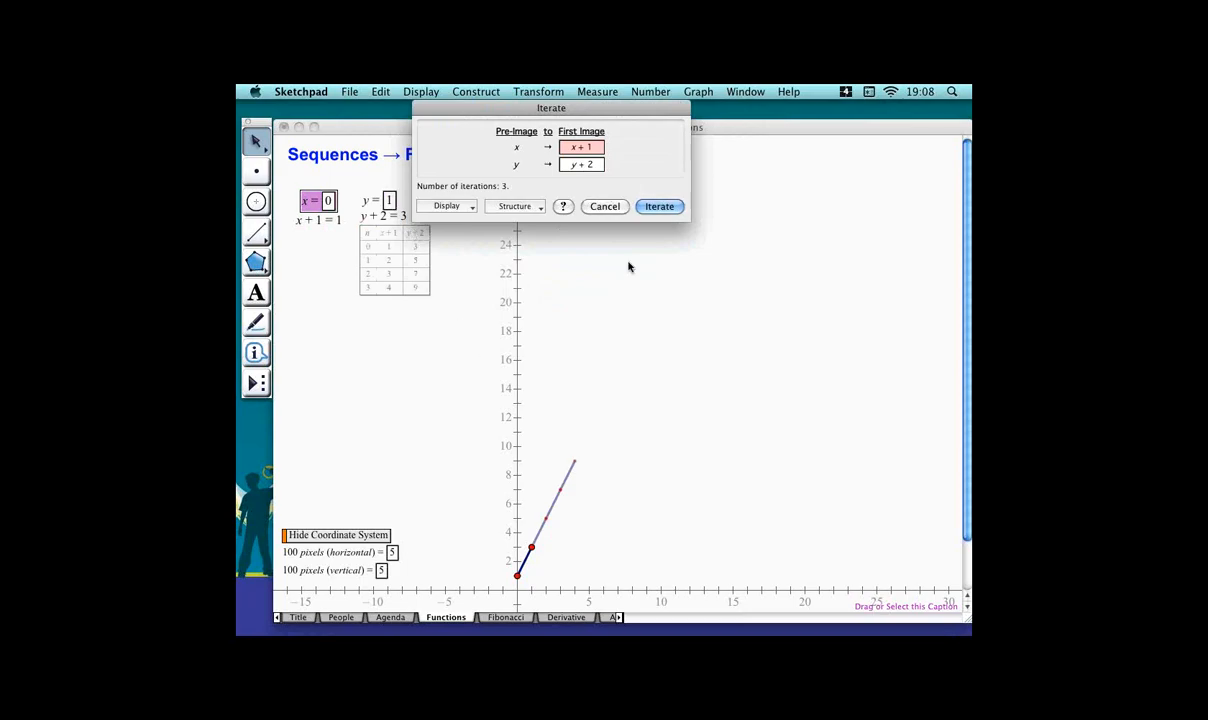
{"action": "left_click", "coordinate": [680, 207]}
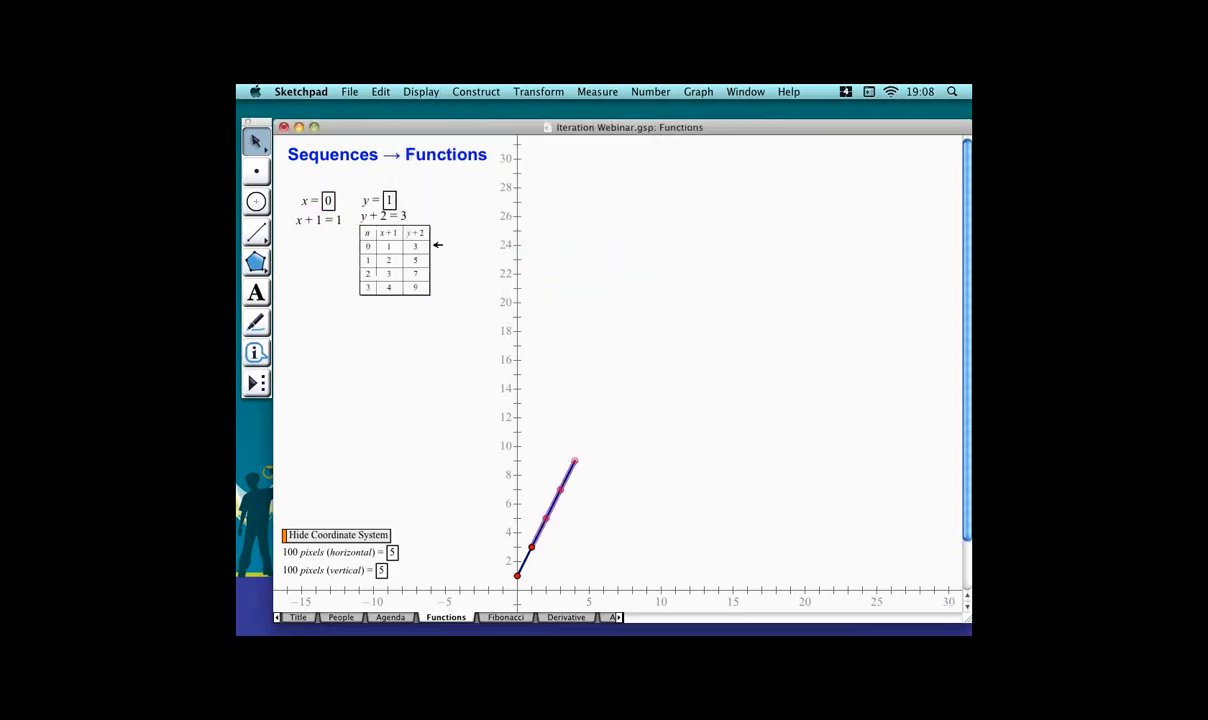
Move the iteration table beneath the parameters and increase its number of iterations.
{"action": "left_click_drag", "start_coordinate": [407, 249], "coordinate": [350, 285]}
{"action": "left_click", "coordinate": [442, 295]}
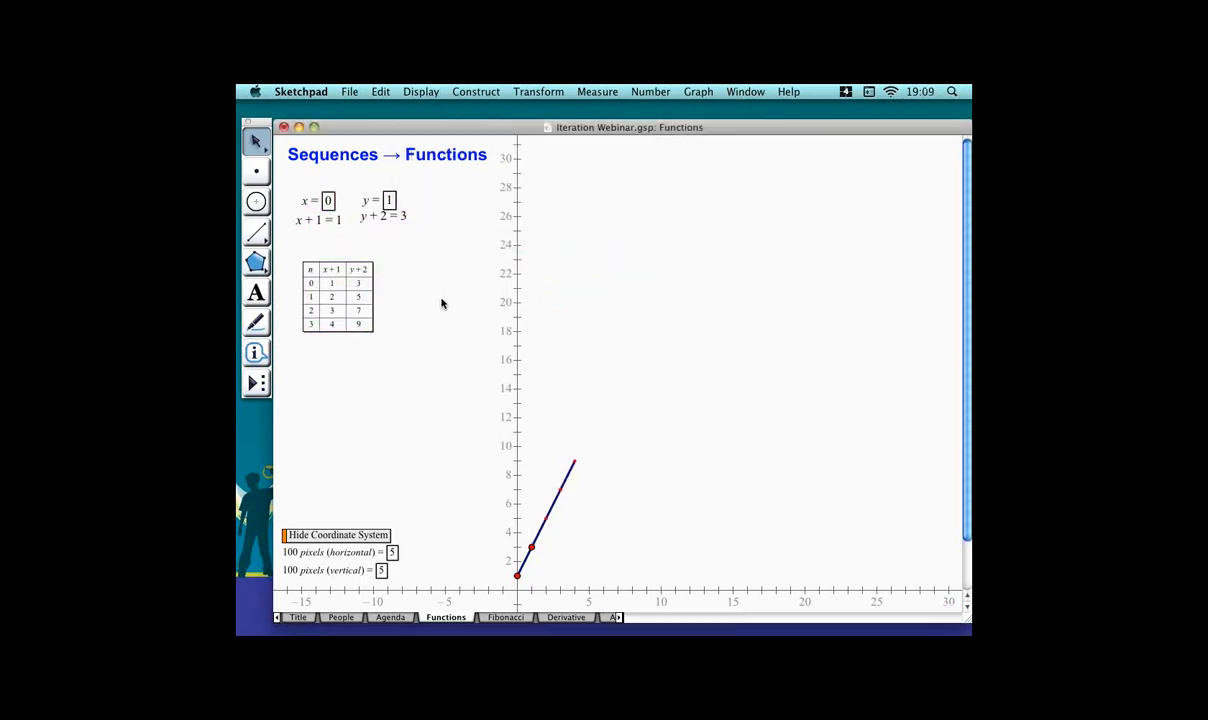
{"action": "left_click", "coordinate": [393, 315]}
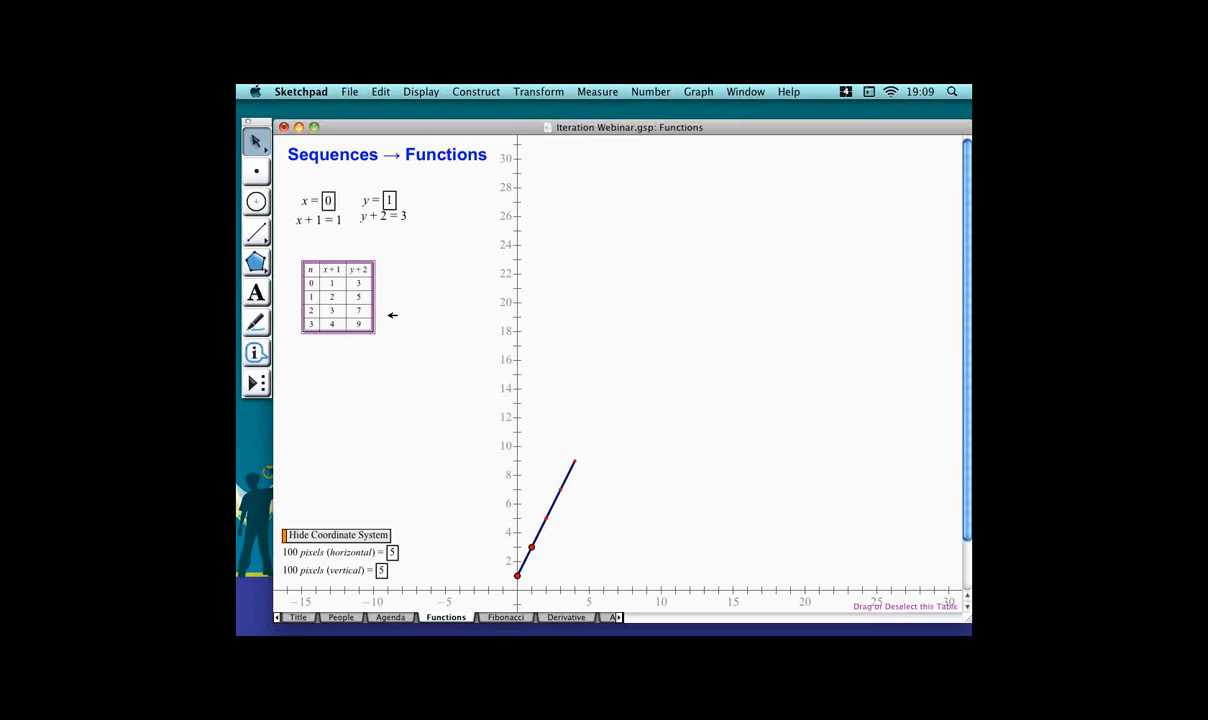
{"action": "key", "text": "plus"}
{"action": "key", "text": "plus"}
{"action": "key", "text": "plus"}
{"action": "key", "text": "plus"}
{"action": "key", "text": "plus"}
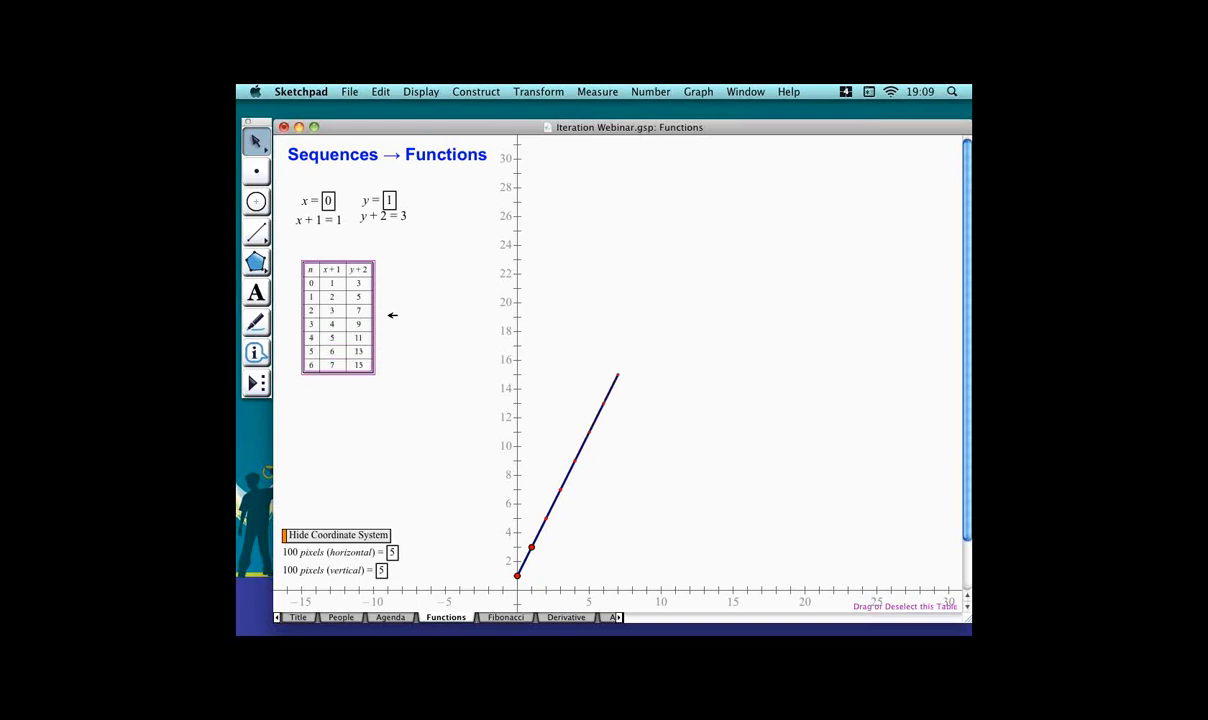
{"action": "key", "text": "plus"}
{"action": "key", "text": "plus"}
{"action": "key", "text": "plus"}
{"action": "key", "text": "plus"}
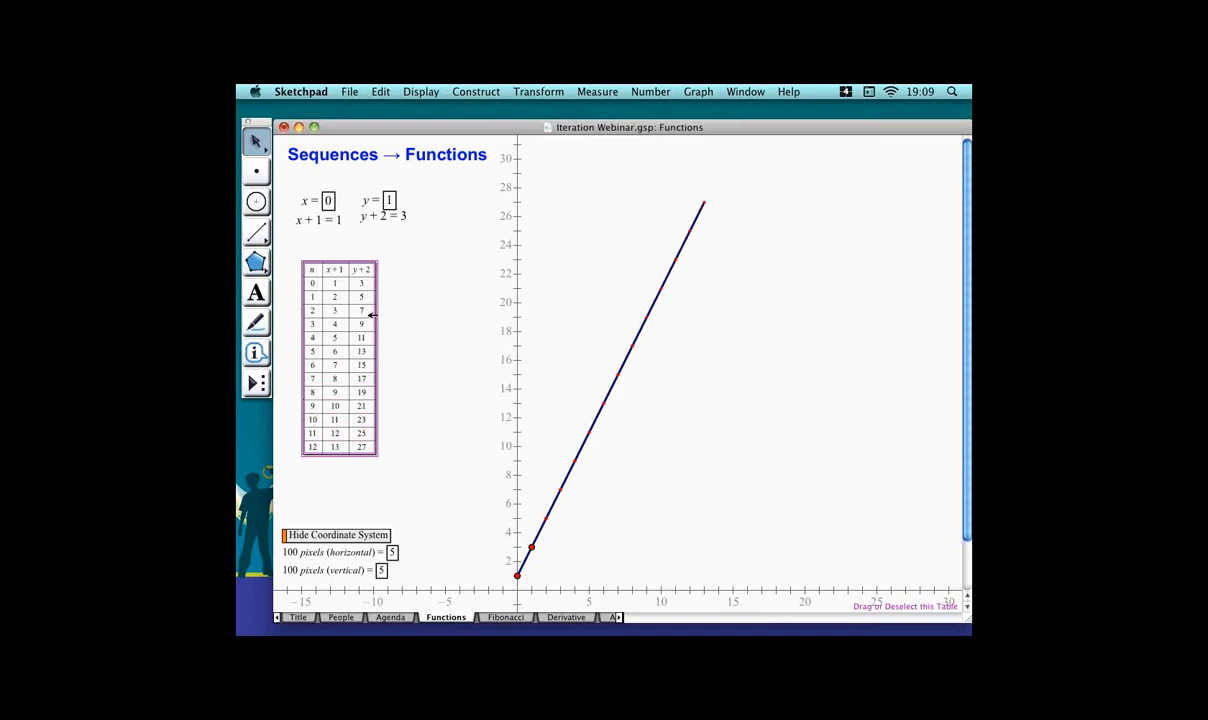
Edit the y + 2 calculation to y + 1.
{"action": "left_click", "coordinate": [446, 300]}
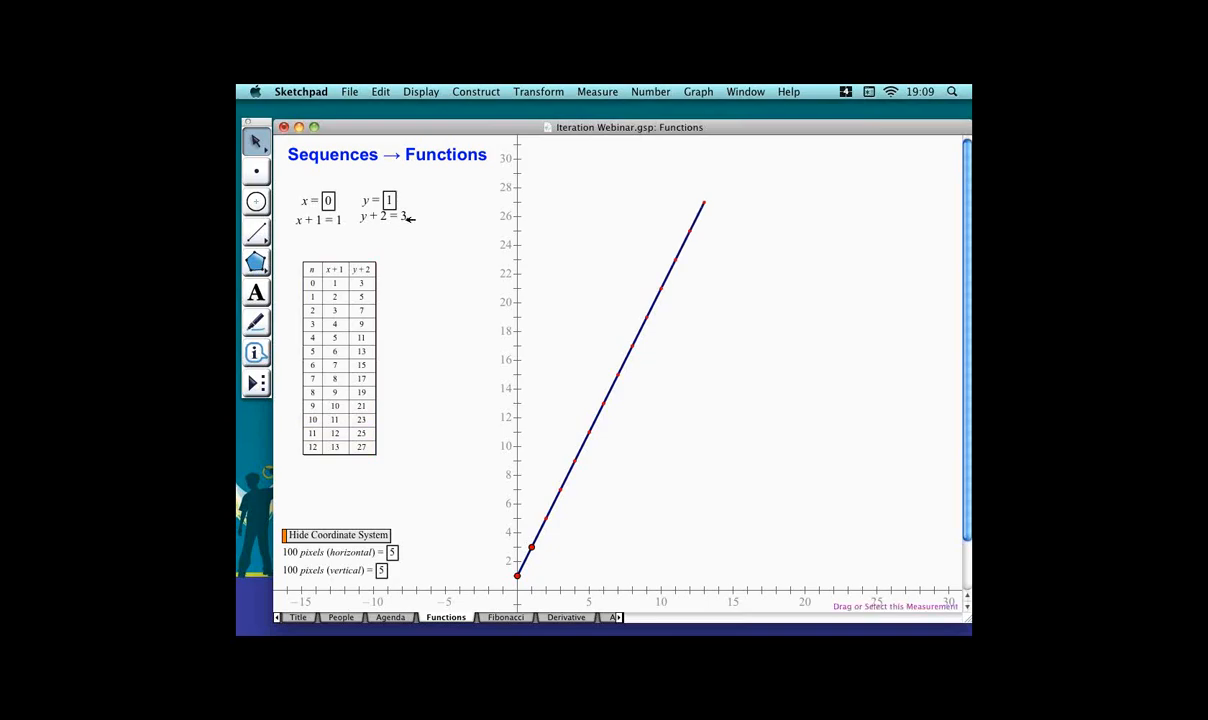
{"action": "double_click", "coordinate": [400, 216]}
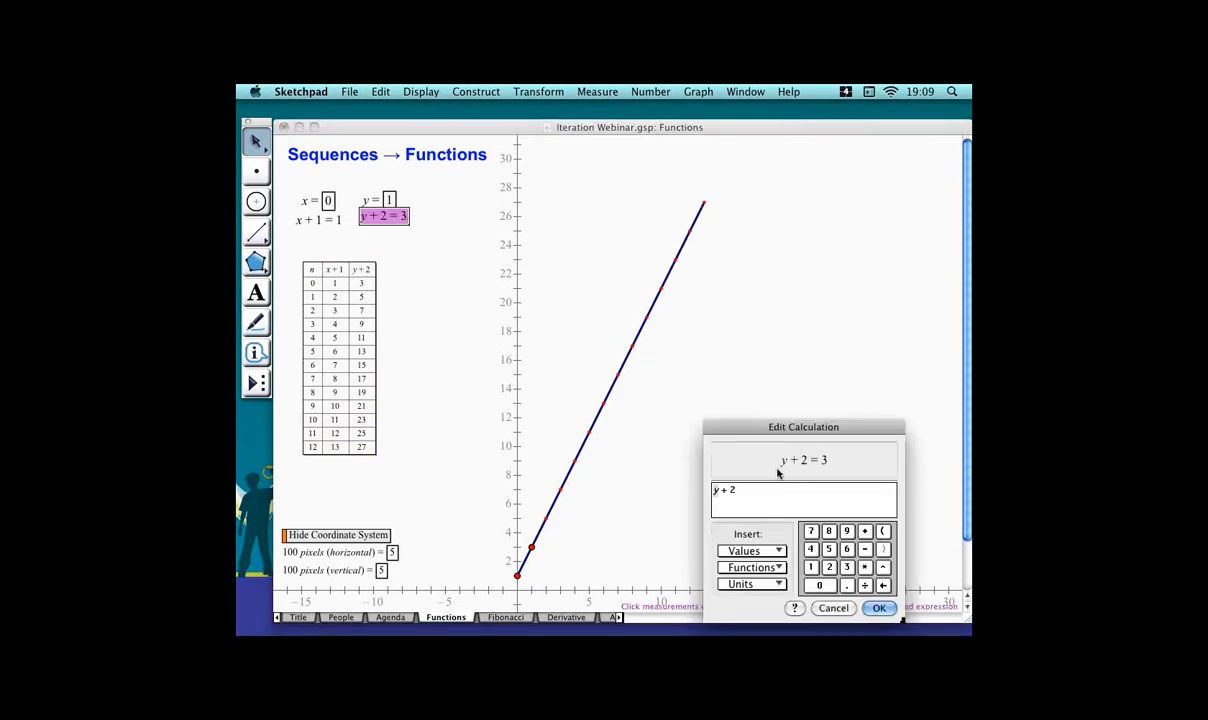
{"action": "key", "text": "BackSpace"}
{"action": "type", "text": "1"}
{"action": "key", "text": "Return"}
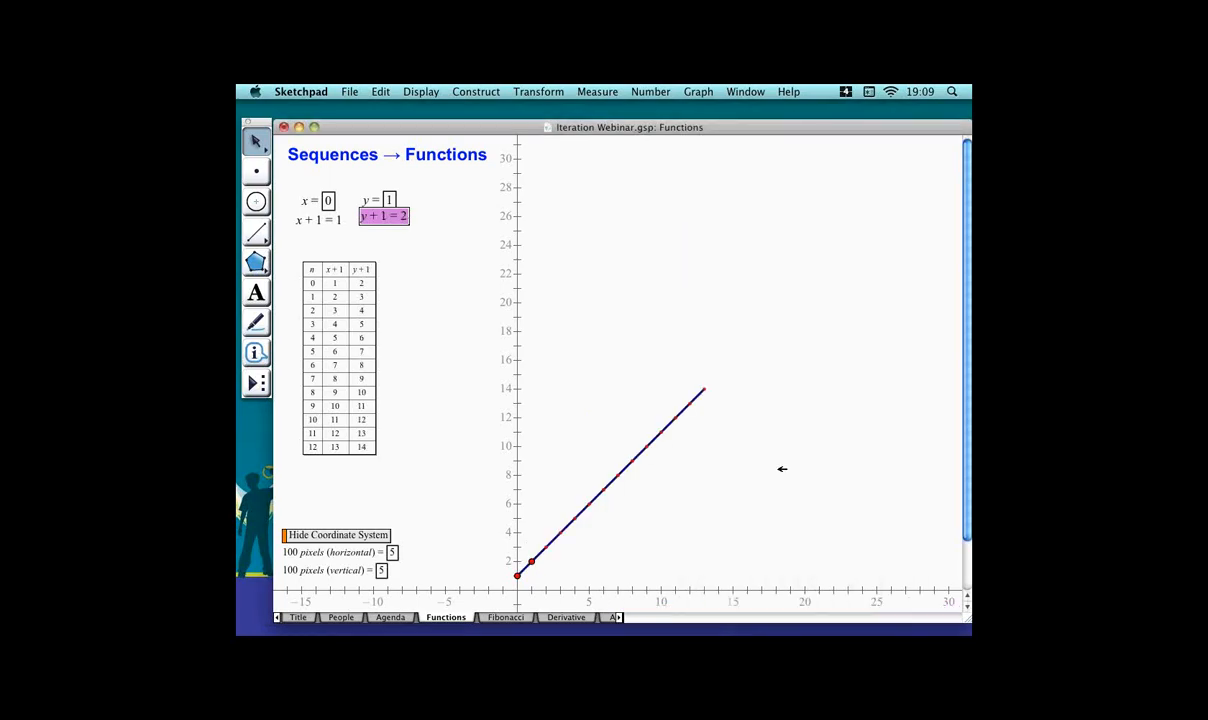
Edit the y calculation to y − 1.
{"action": "left_click", "coordinate": [623, 398]}
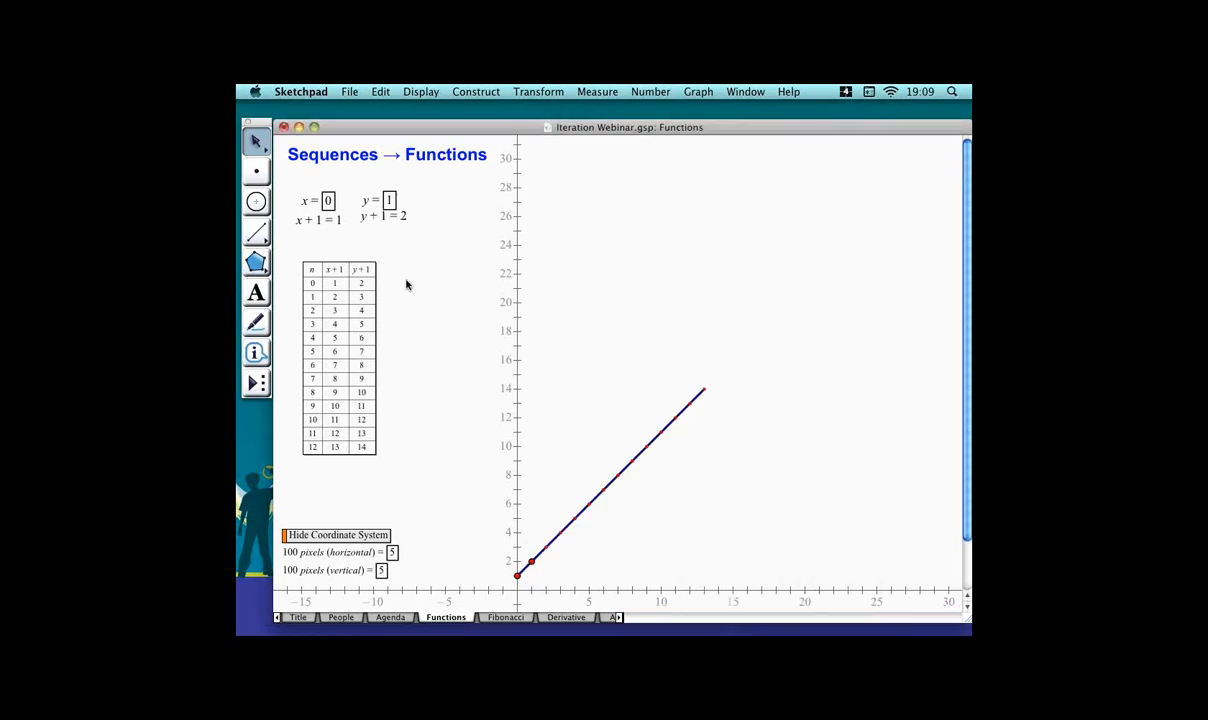
{"action": "double_click", "coordinate": [388, 216]}
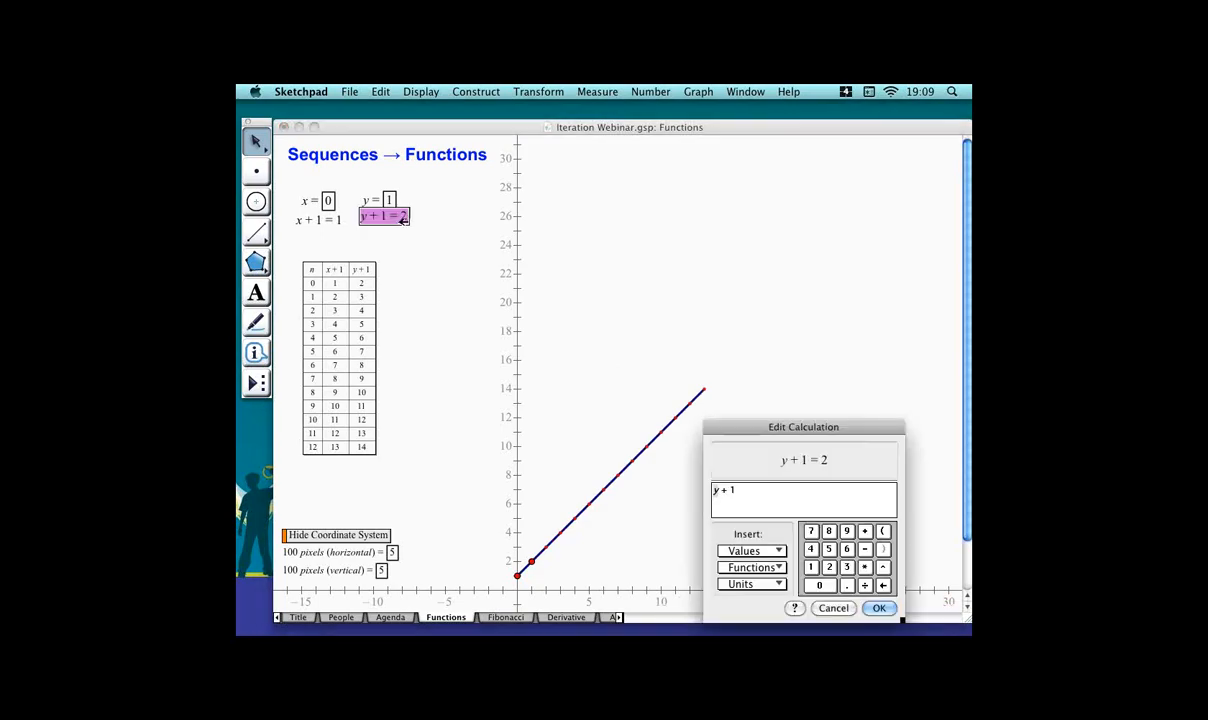
{"action": "key", "text": "BackSpace"}
{"action": "key", "text": "BackSpace"}
{"action": "type", "text": "-1"}
{"action": "key", "text": "Return"}
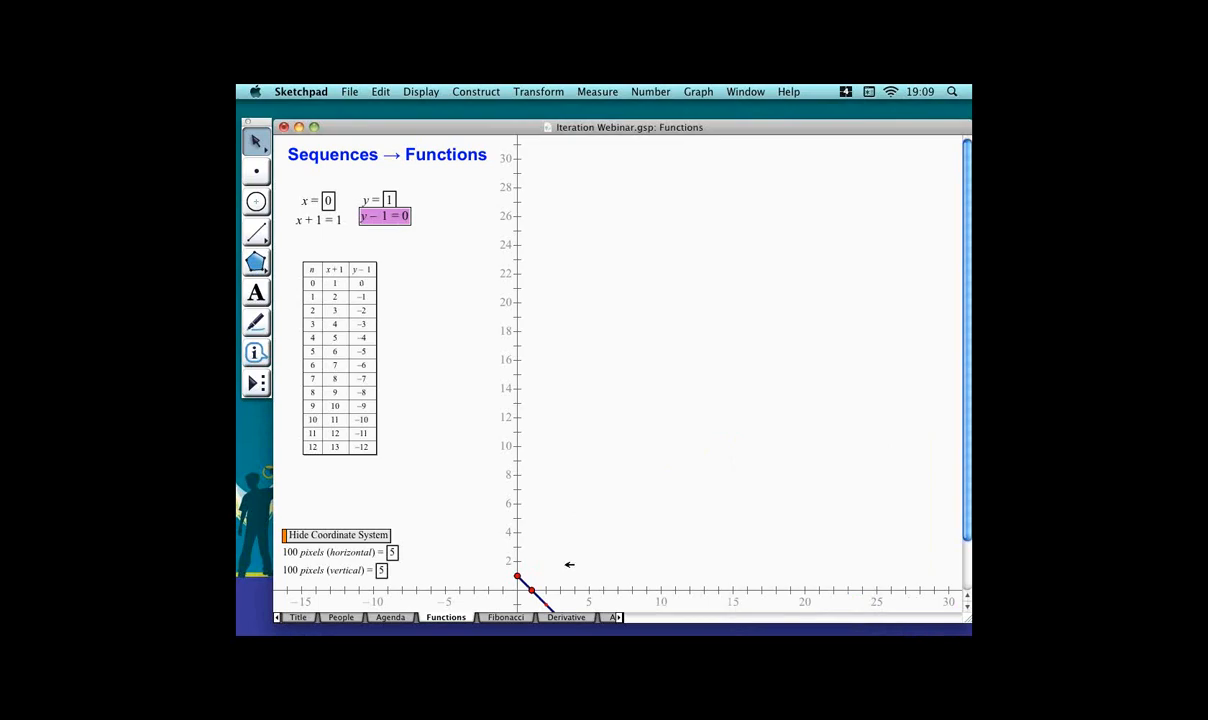
Edit the y calculation to y · 2.
{"action": "left_click_drag", "start_coordinate": [626, 590], "coordinate": [628, 358]}
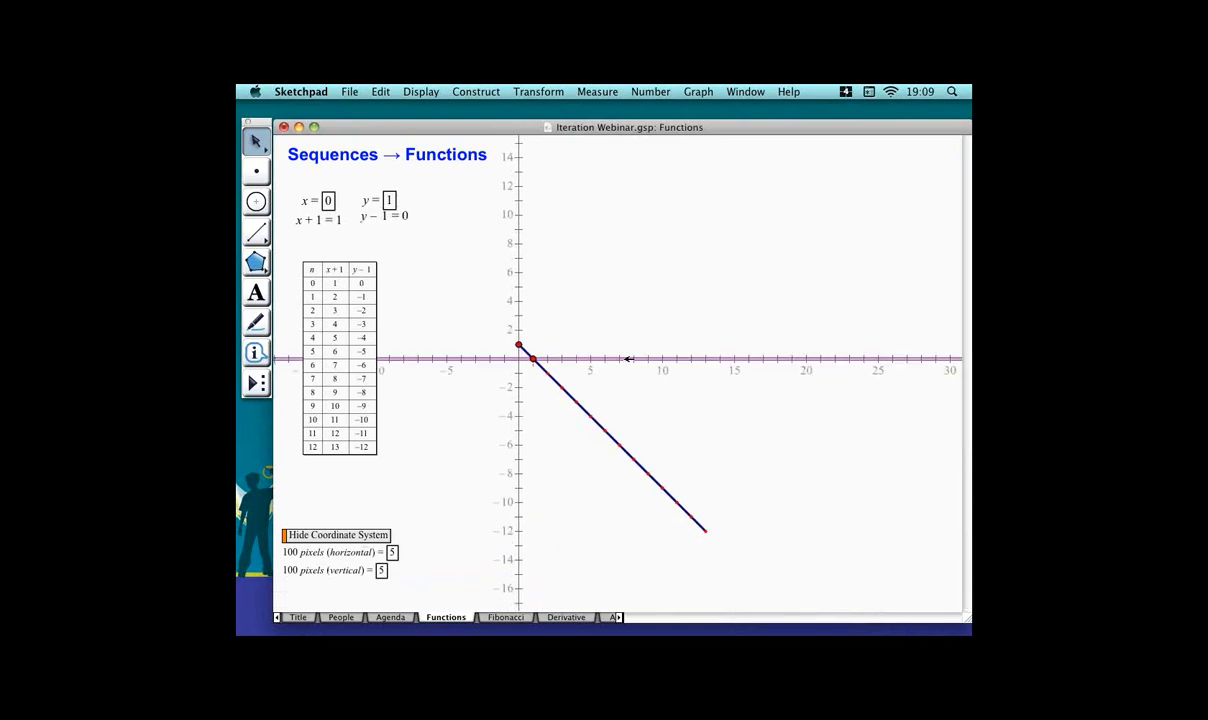
{"action": "left_click", "coordinate": [475, 346]}
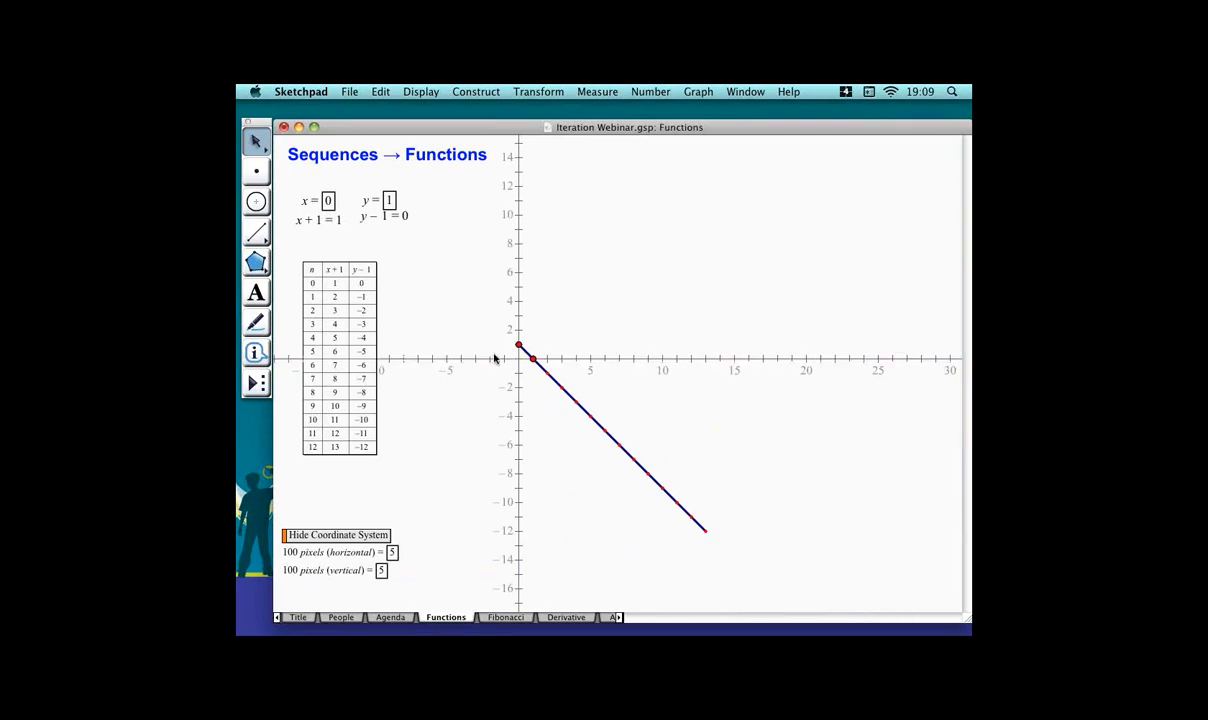
{"action": "left_click_drag", "start_coordinate": [498, 358], "coordinate": [498, 510]}
{"action": "left_click", "coordinate": [415, 362]}
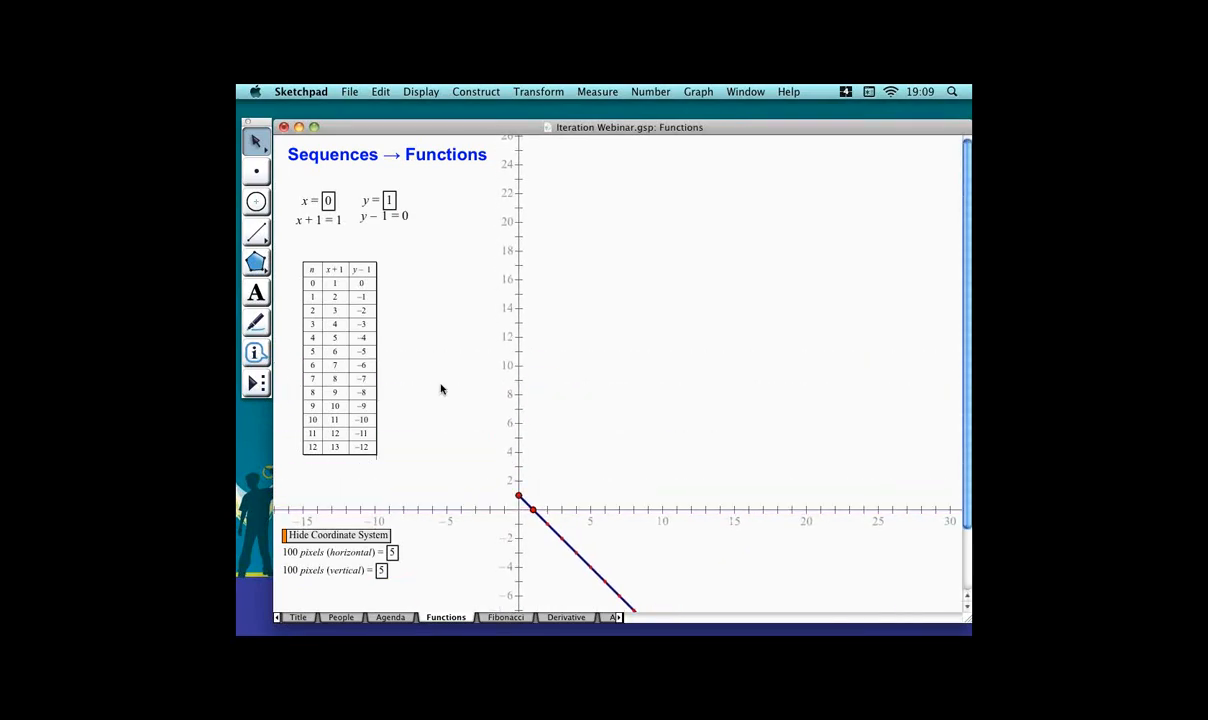
{"action": "left_click", "coordinate": [363, 406]}
{"action": "left_click", "coordinate": [438, 354]}
{"action": "double_click", "coordinate": [400, 217]}
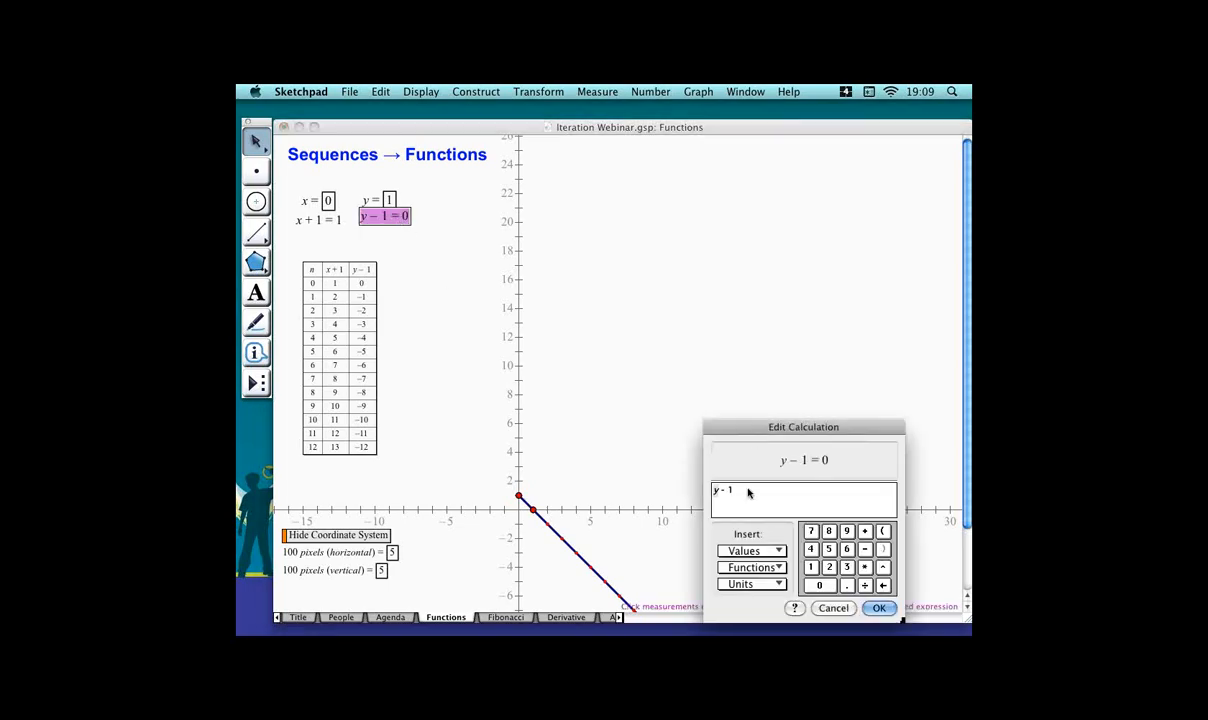
{"action": "key", "text": "BackSpace"}
{"action": "key", "text": "BackSpace"}
{"action": "type", "text": "*2"}
{"action": "key", "text": "Return"}
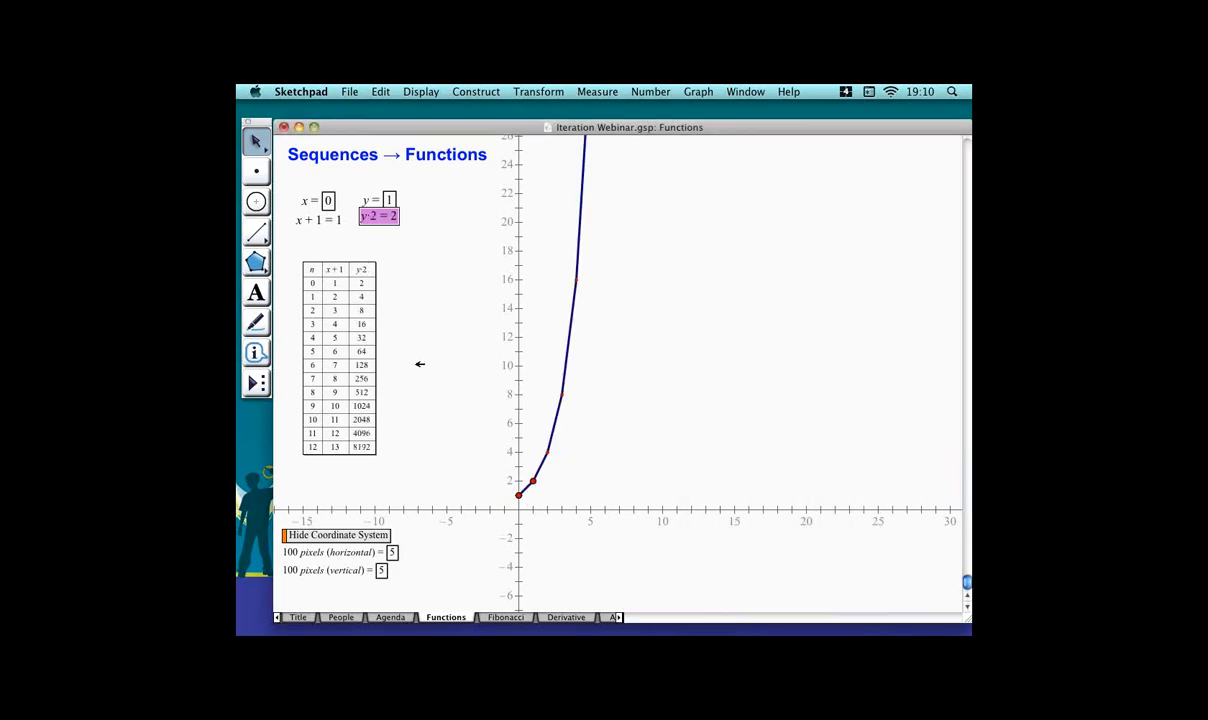
Edit the y calculation to y · 1.1.
{"action": "left_click", "coordinate": [452, 348]}
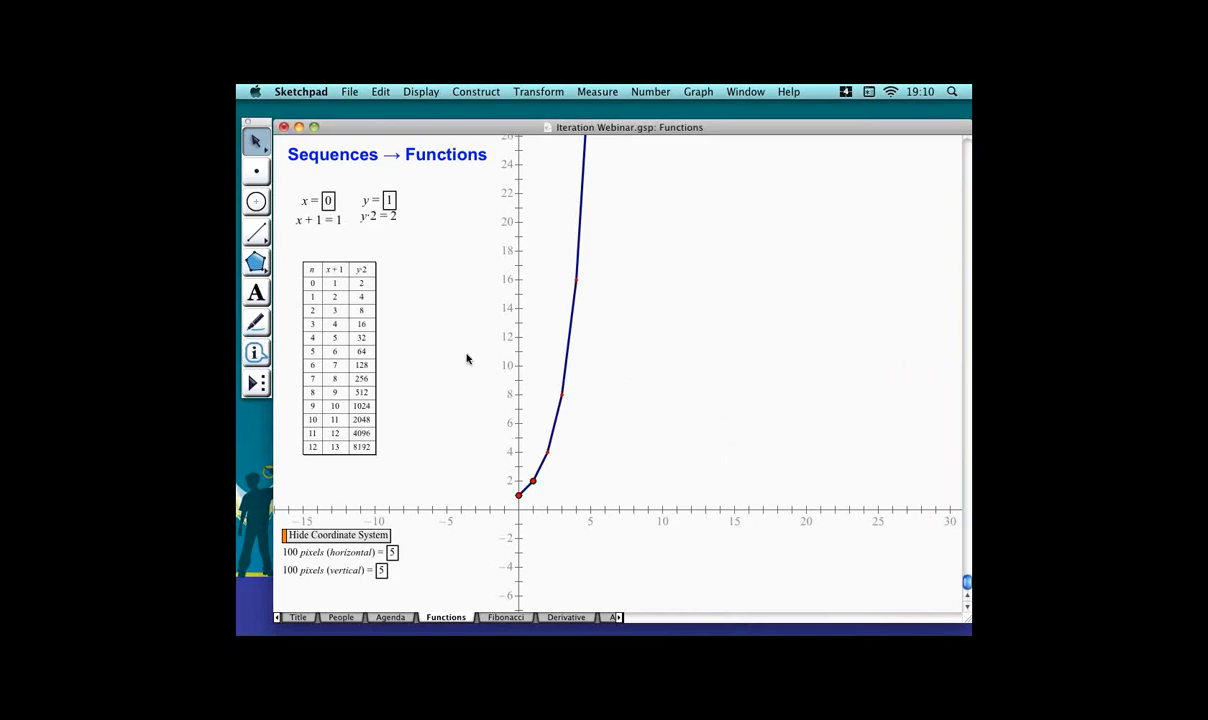
{"action": "double_click", "coordinate": [388, 214]}
{"action": "key", "text": "BackSpace"}
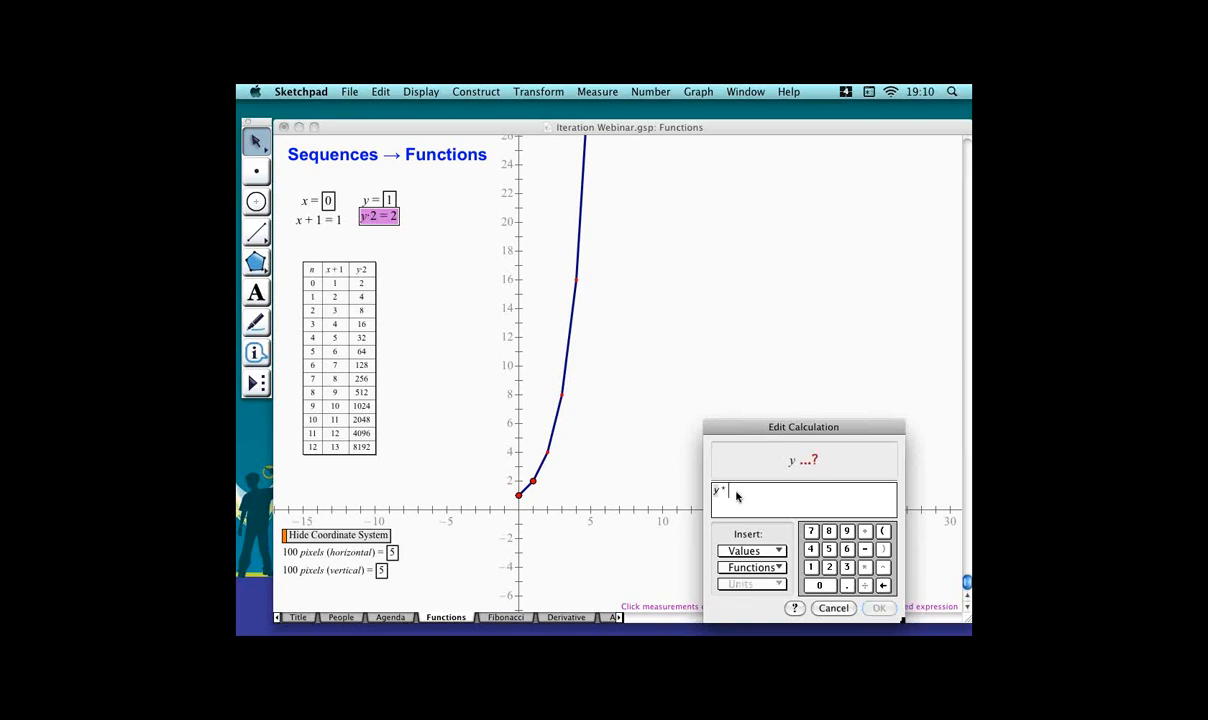
{"action": "type", "text": "1"}
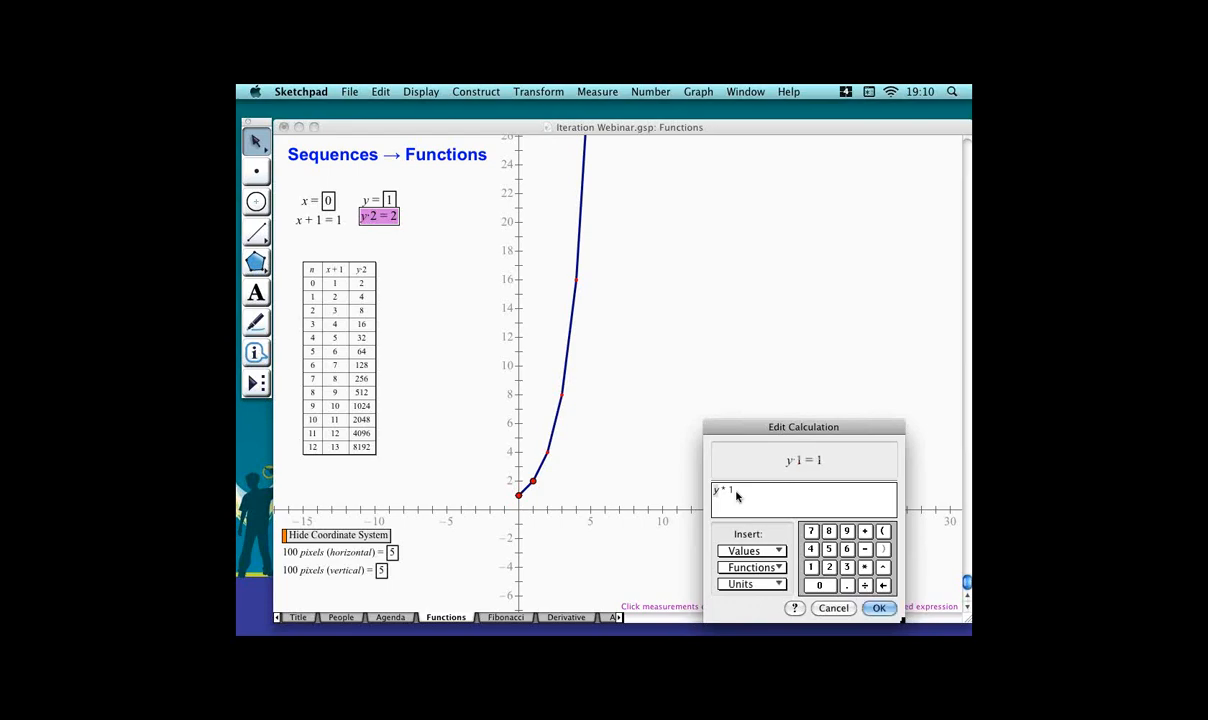
{"action": "type", "text": ".1"}
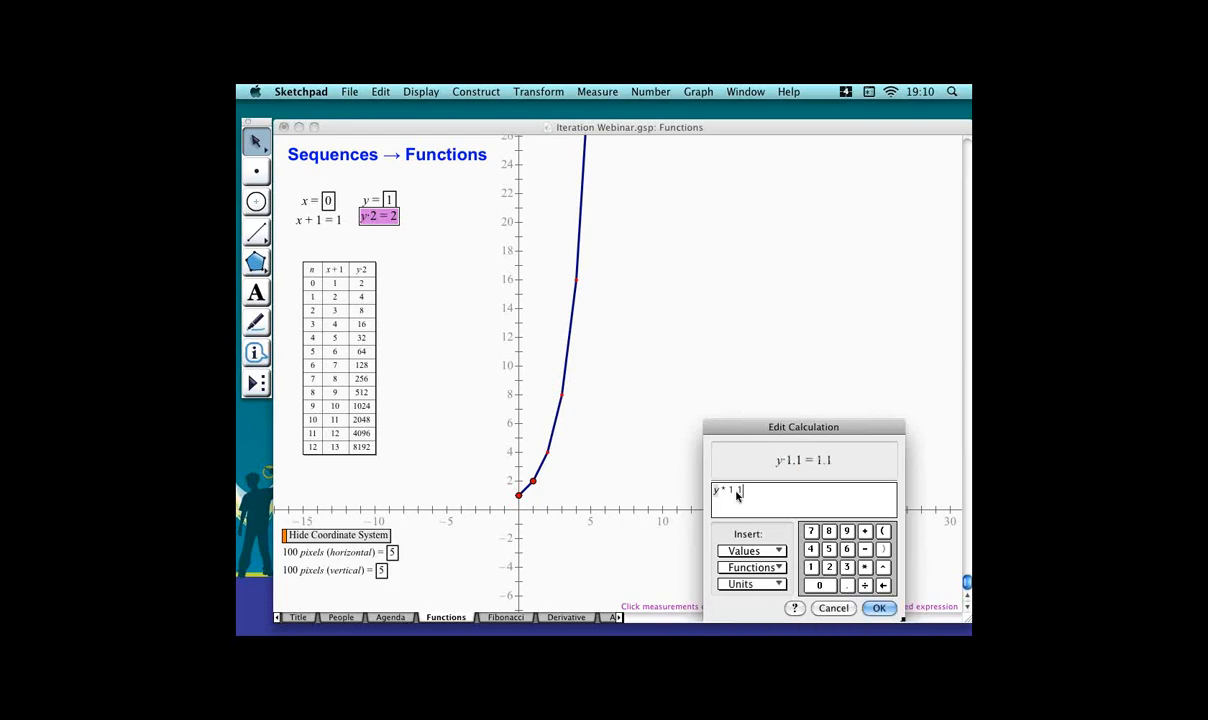
{"action": "key", "text": "Return"}
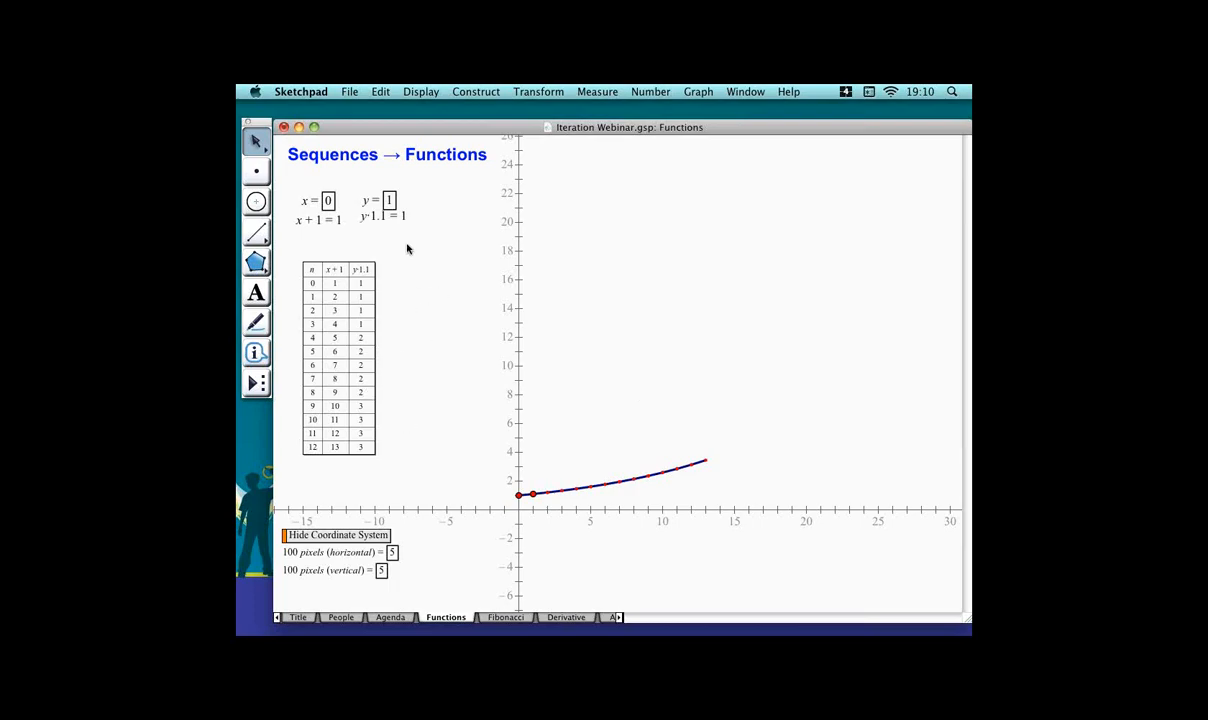
Increase the number of iterations in the table.
{"action": "left_click", "coordinate": [396, 399]}
{"action": "key", "text": "plus"}
{"action": "key", "text": "plus"}
{"action": "key", "text": "plus"}
{"action": "key", "text": "plus"}
{"action": "key", "text": "plus"}
{"action": "key", "text": "plus"}
{"action": "key", "text": "plus"}
{"action": "key", "text": "plus"}
{"action": "key", "text": "plus"}
{"action": "key", "text": "plus"}
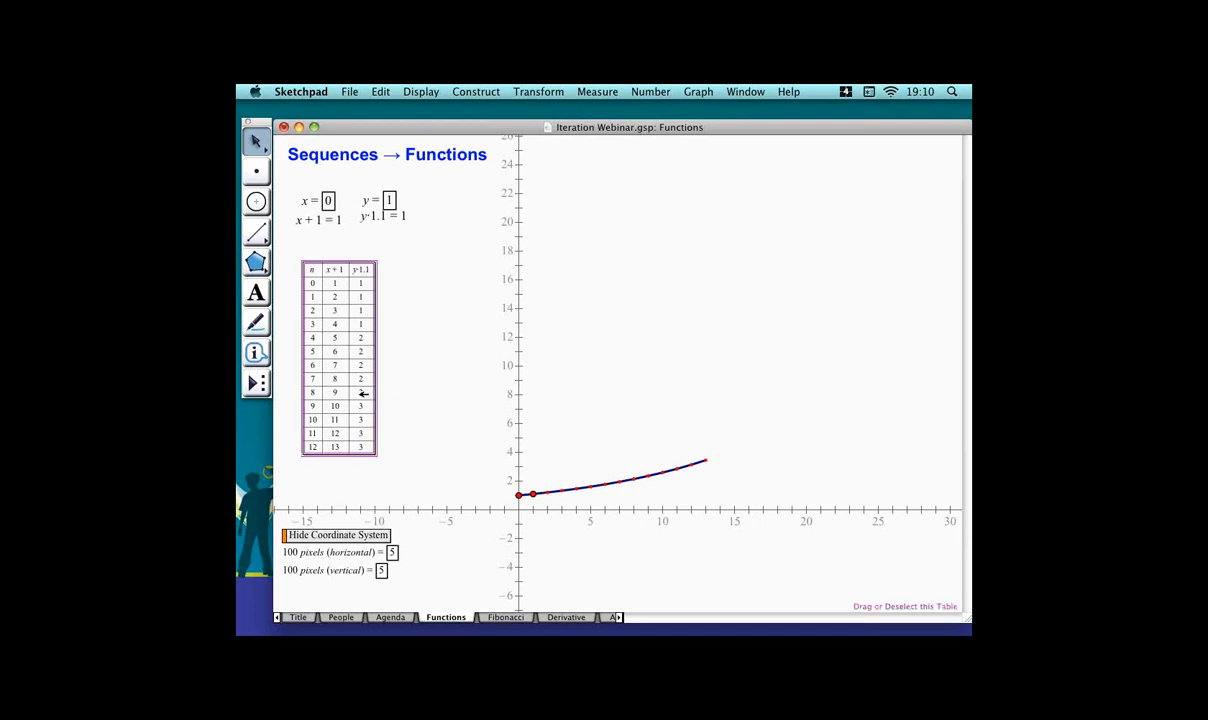
{"action": "key", "text": "plus"}
{"action": "key", "text": "plus"}
{"action": "key", "text": "plus"}
{"action": "key", "text": "plus"}
{"action": "key", "text": "plus"}
{"action": "key", "text": "plus"}
{"action": "key", "text": "plus"}
{"action": "key", "text": "plus"}
{"action": "key", "text": "plus"}
{"action": "key", "text": "plus"}
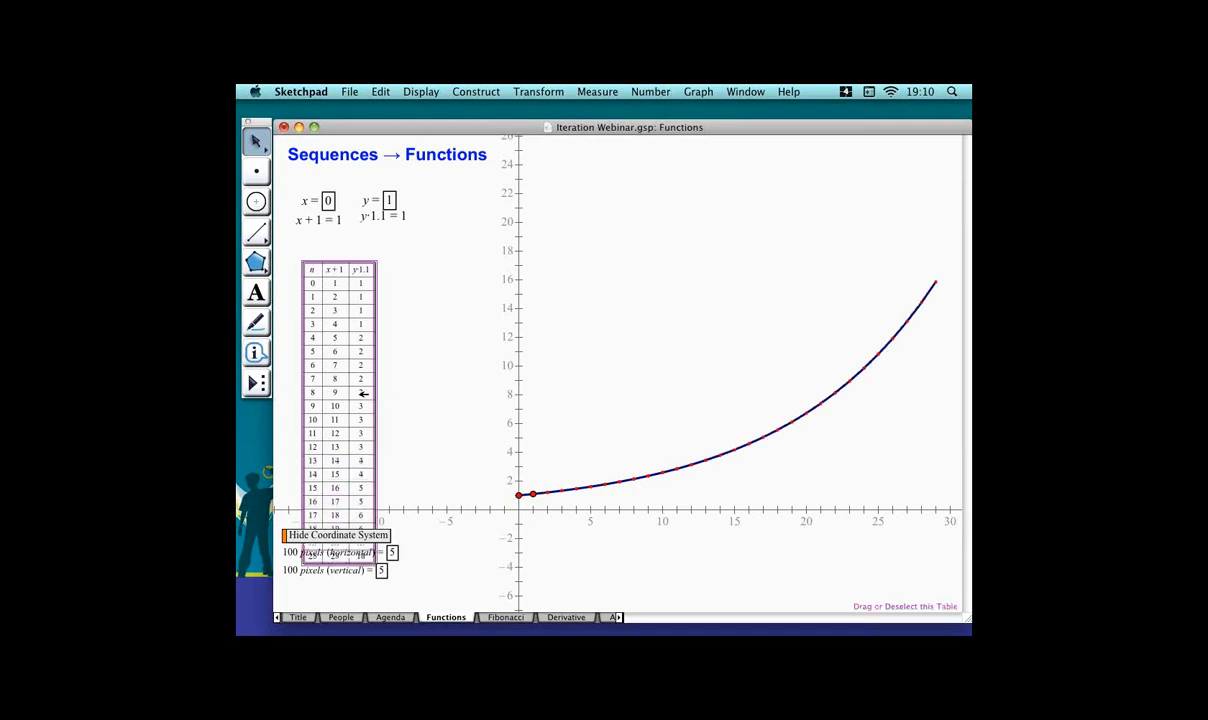
Move the iteration table to the right edge of the graph.
{"action": "left_click", "coordinate": [499, 523]}
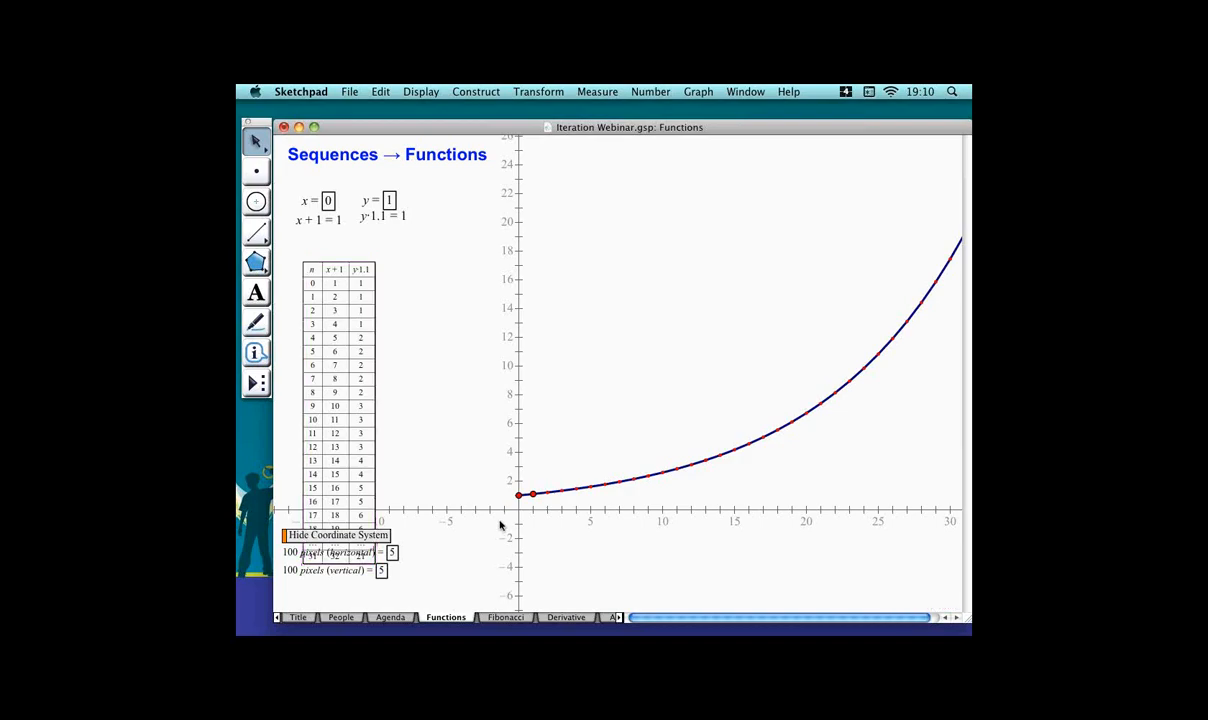
{"action": "mouse_move", "coordinate": [525, 510]}
{"action": "left_mouse_down"}
{"action": "mouse_move", "coordinate": [502, 520]}
{"action": "mouse_move", "coordinate": [503, 504]}
{"action": "left_mouse_up"}
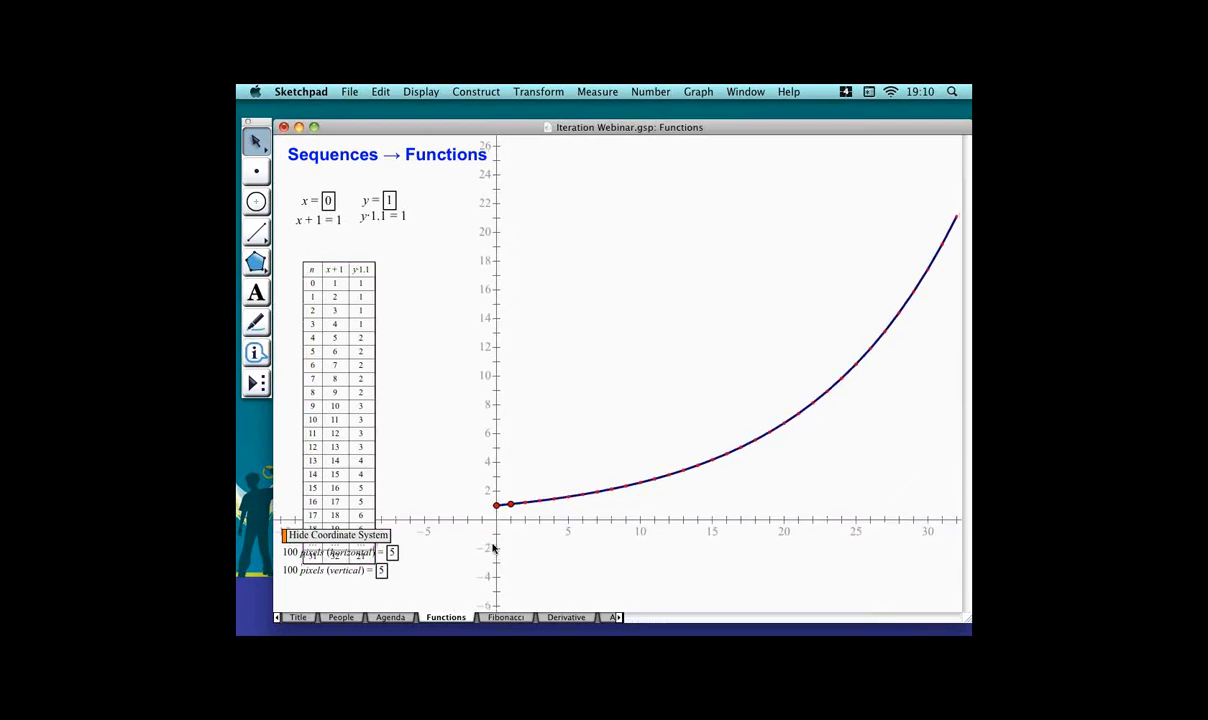
{"action": "left_click_drag", "start_coordinate": [372, 422], "coordinate": [461, 429]}
{"action": "left_click_drag", "start_coordinate": [560, 450], "coordinate": [955, 483]}
{"action": "left_click", "coordinate": [653, 397]}
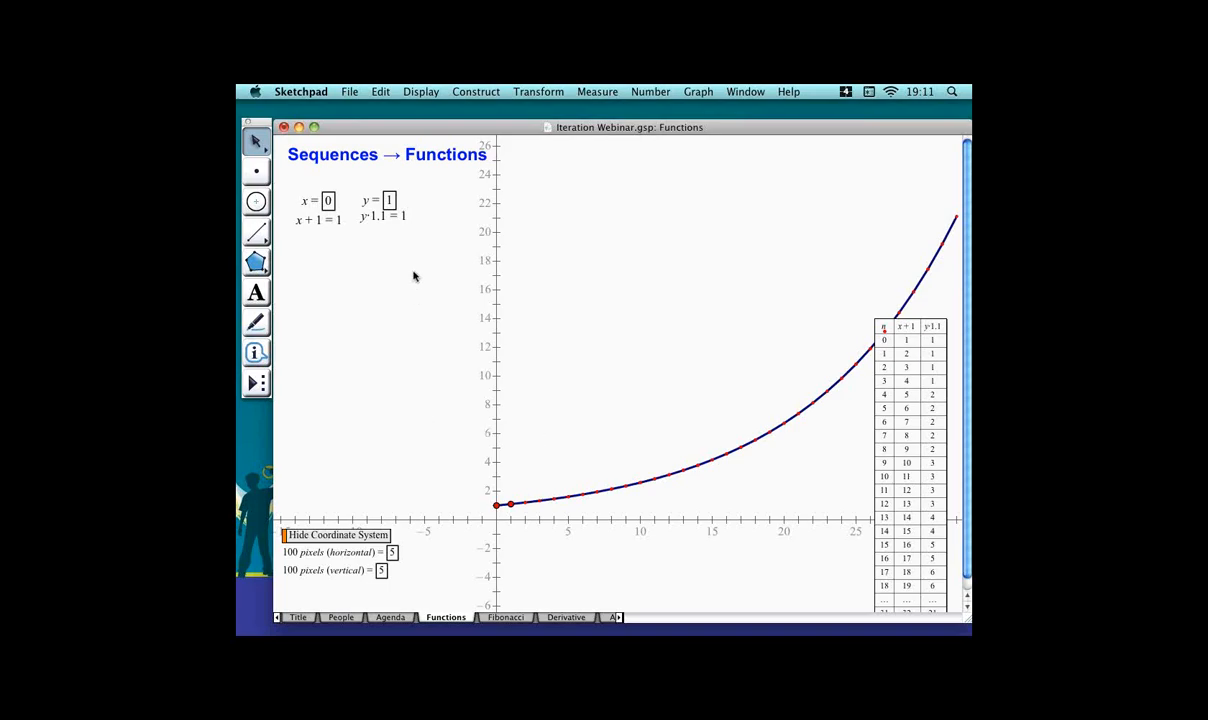
Open the y · 1.1 calculation for editing and close it without changes.
{"action": "double_click", "coordinate": [398, 217]}
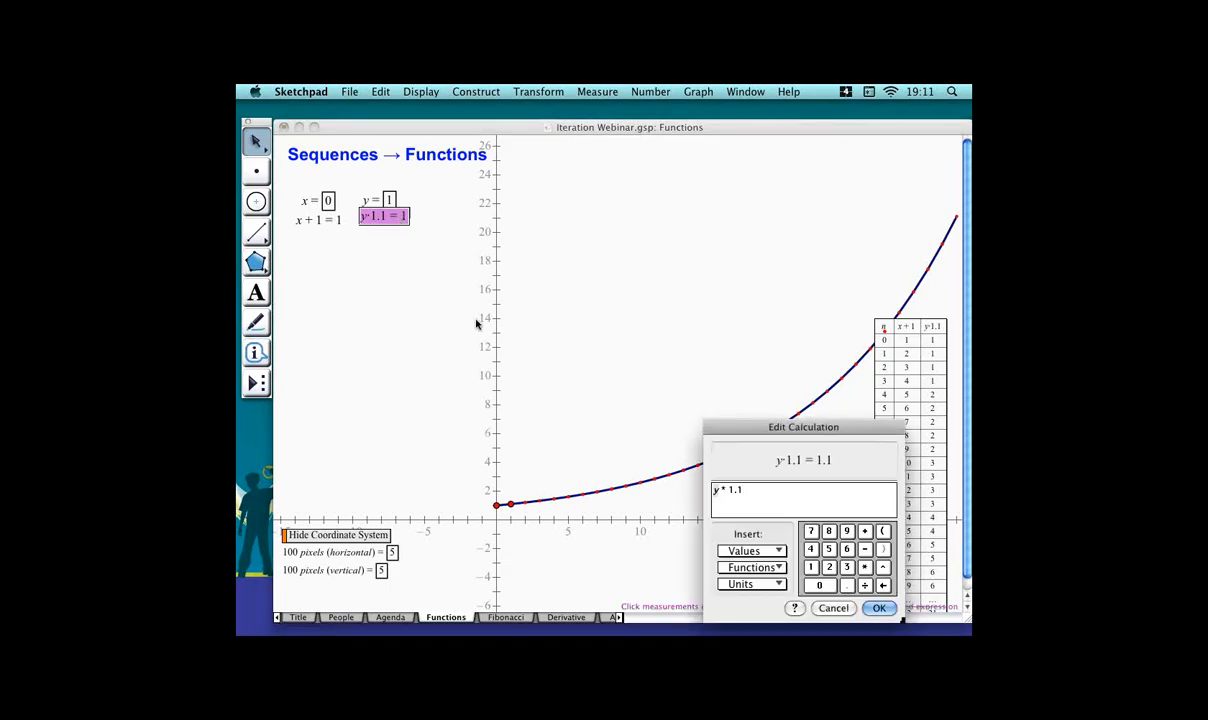
{"action": "left_click", "coordinate": [846, 607]}
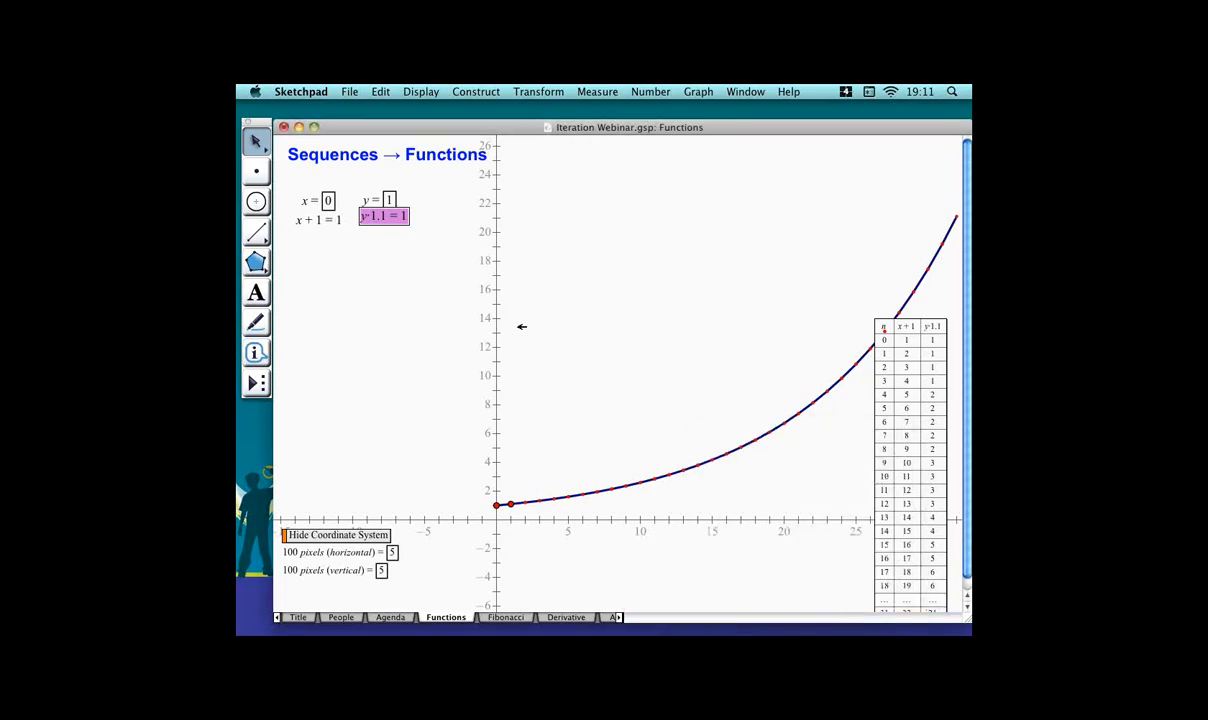
{"action": "left_click", "coordinate": [440, 338]}
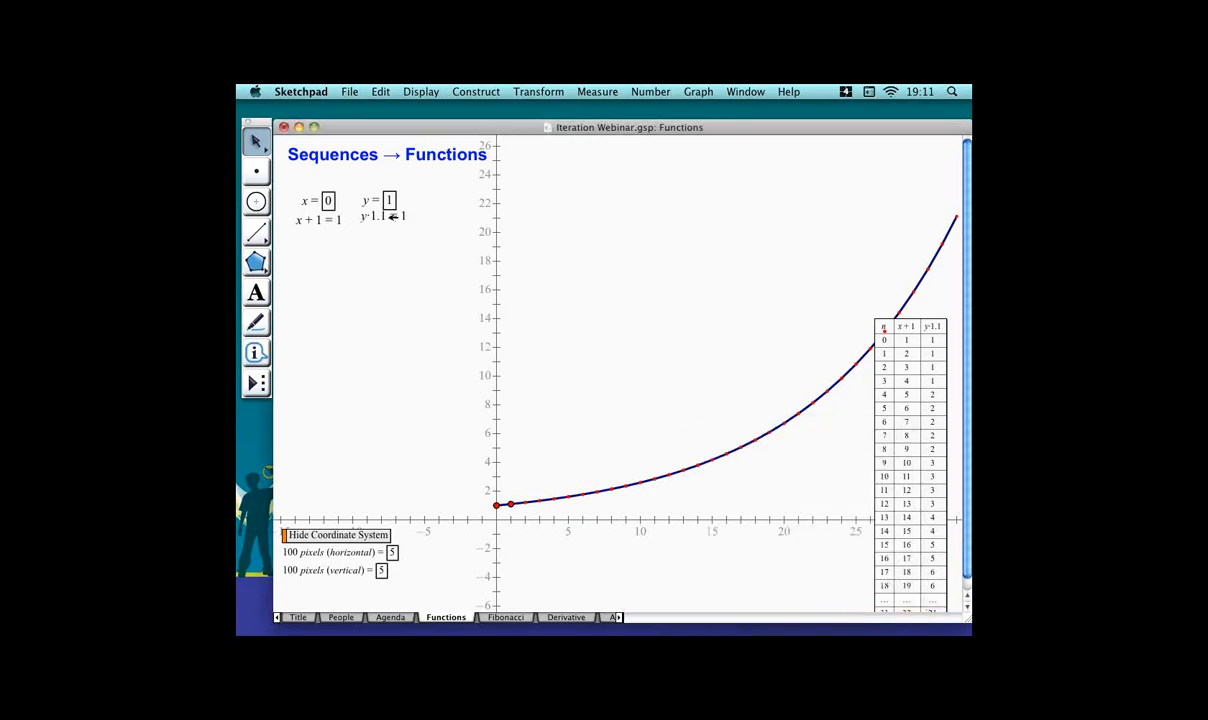
Try to edit the y · 1.1 calculation back to just y.
{"action": "left_click_drag", "start_coordinate": [398, 217], "coordinate": [395, 225]}
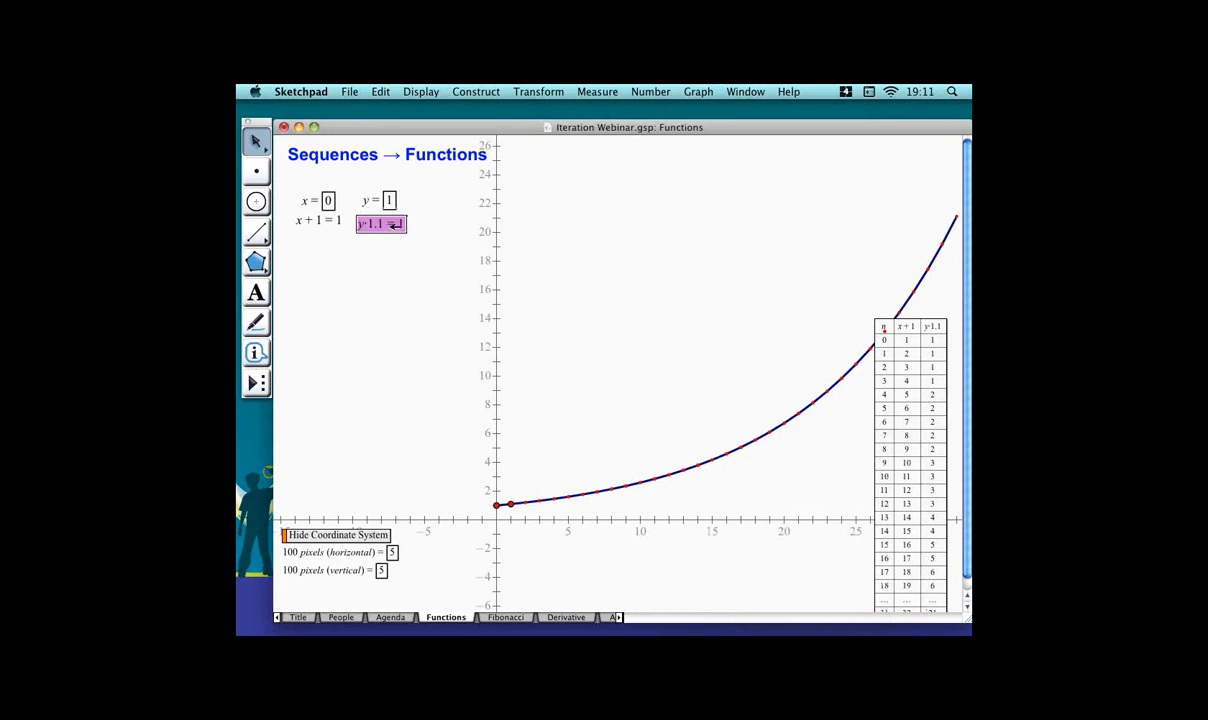
{"action": "left_click", "coordinate": [407, 252]}
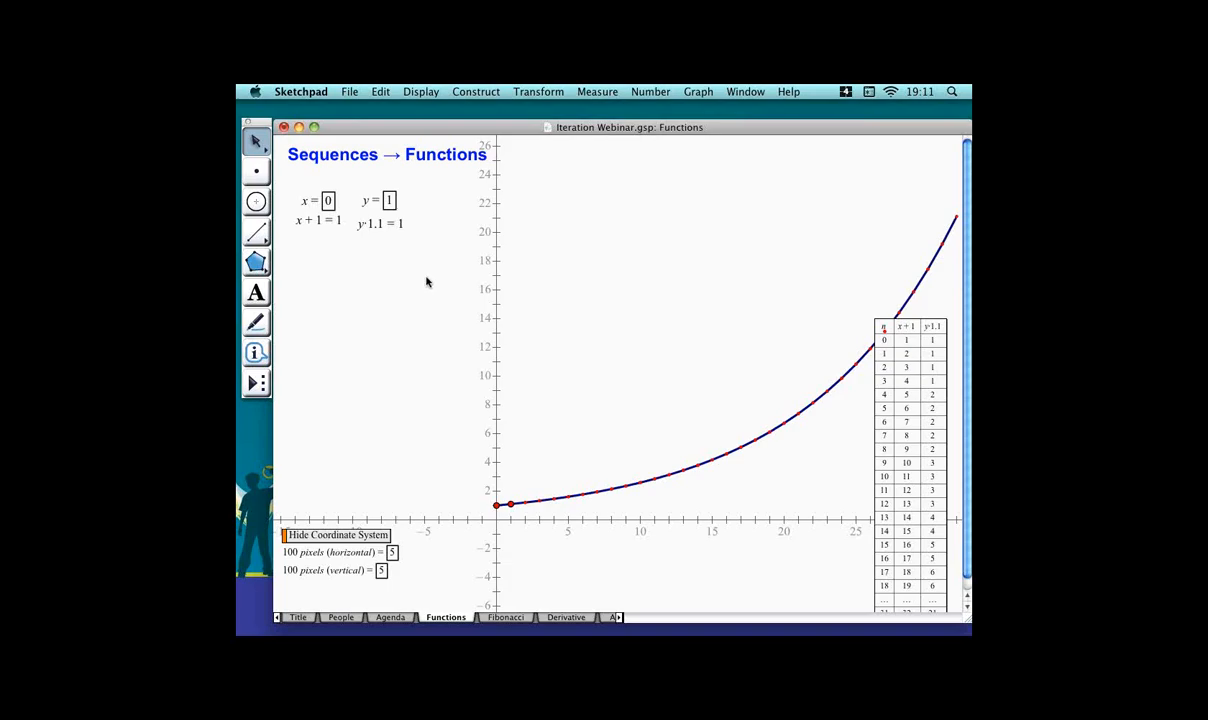
{"action": "double_click", "coordinate": [401, 223]}
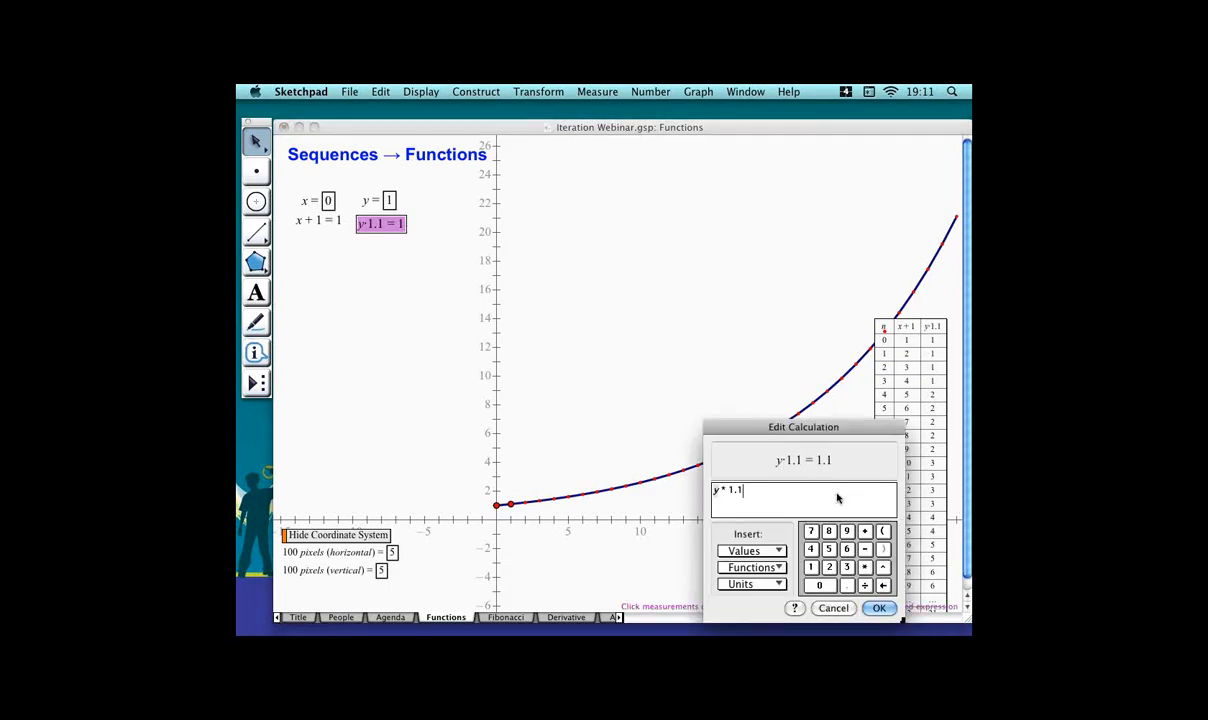
{"action": "key", "text": "BackSpace"}
{"action": "key", "text": "BackSpace"}
{"action": "key", "text": "BackSpace"}
{"action": "key", "text": "BackSpace"}
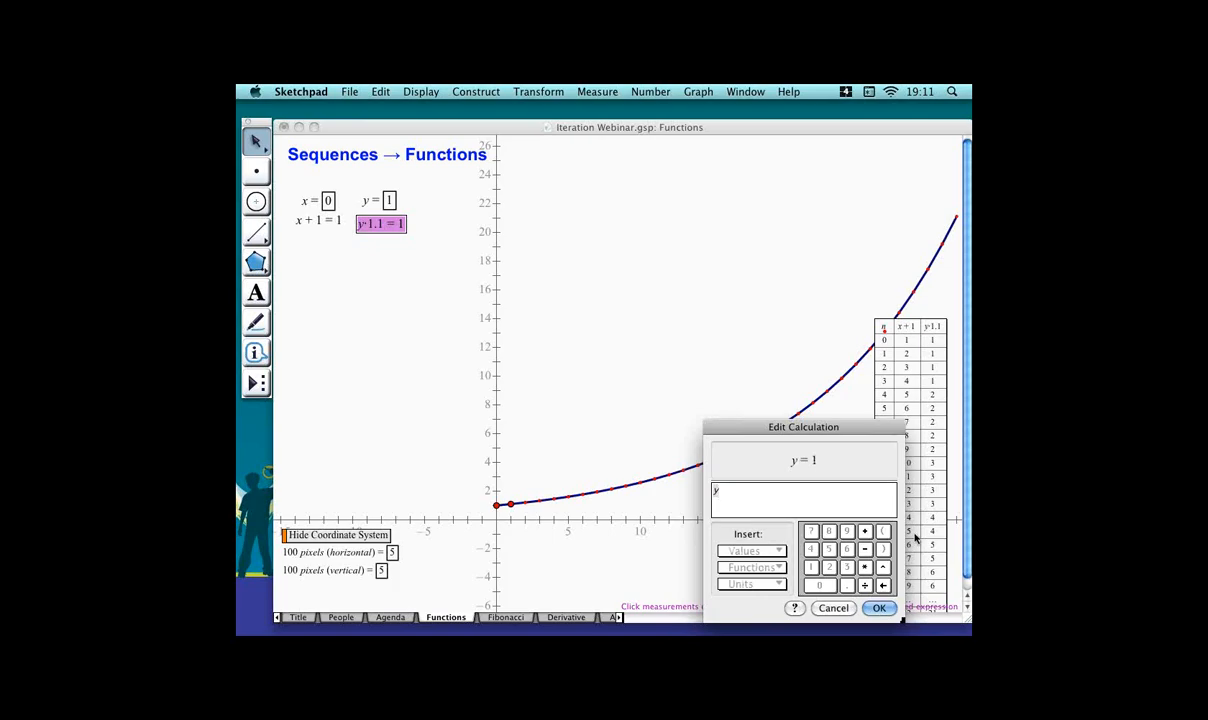
{"action": "left_click", "coordinate": [874, 607]}
{"action": "left_click", "coordinate": [357, 333]}
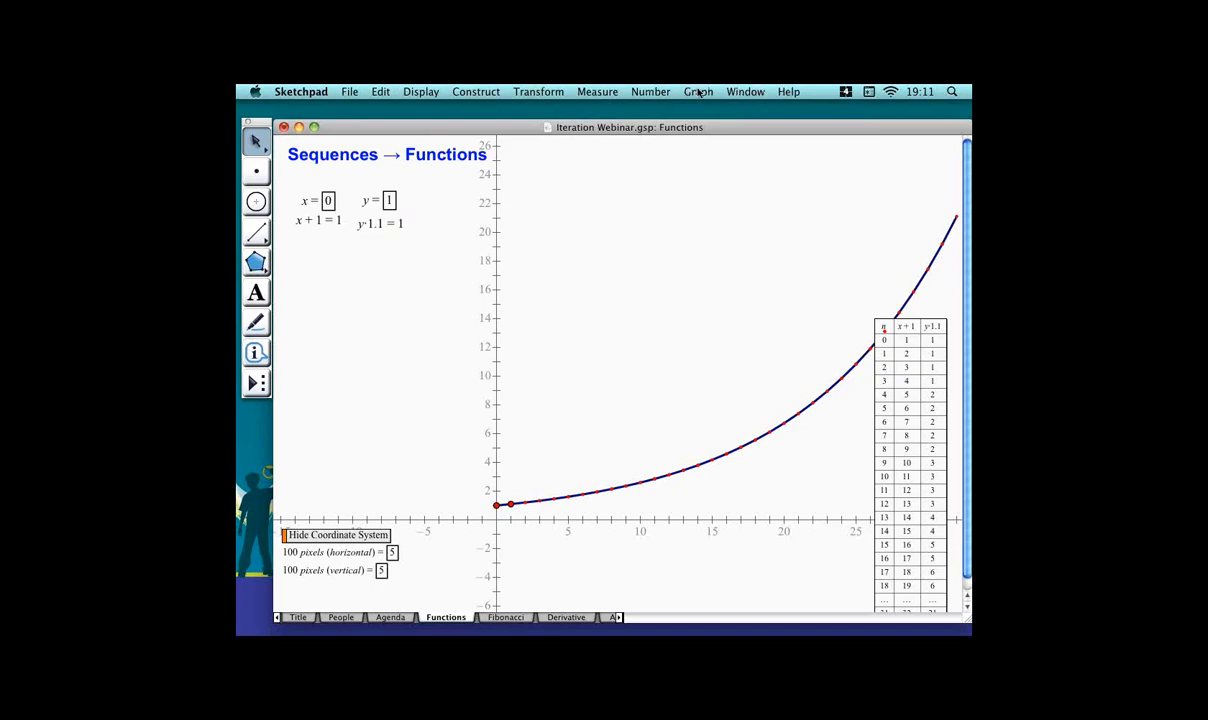
Create a new parameter d equal to 1 and place it beside the y parameter.
{"action": "left_click", "coordinate": [652, 91]}
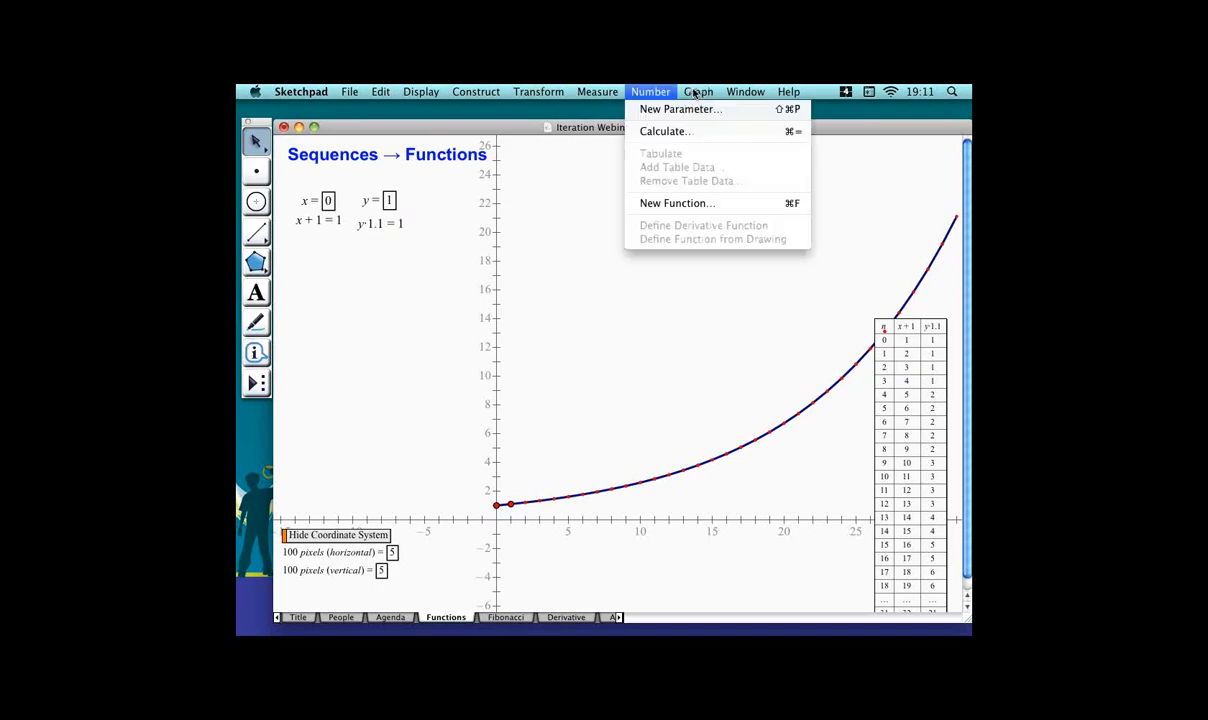
{"action": "left_click", "coordinate": [713, 110]}
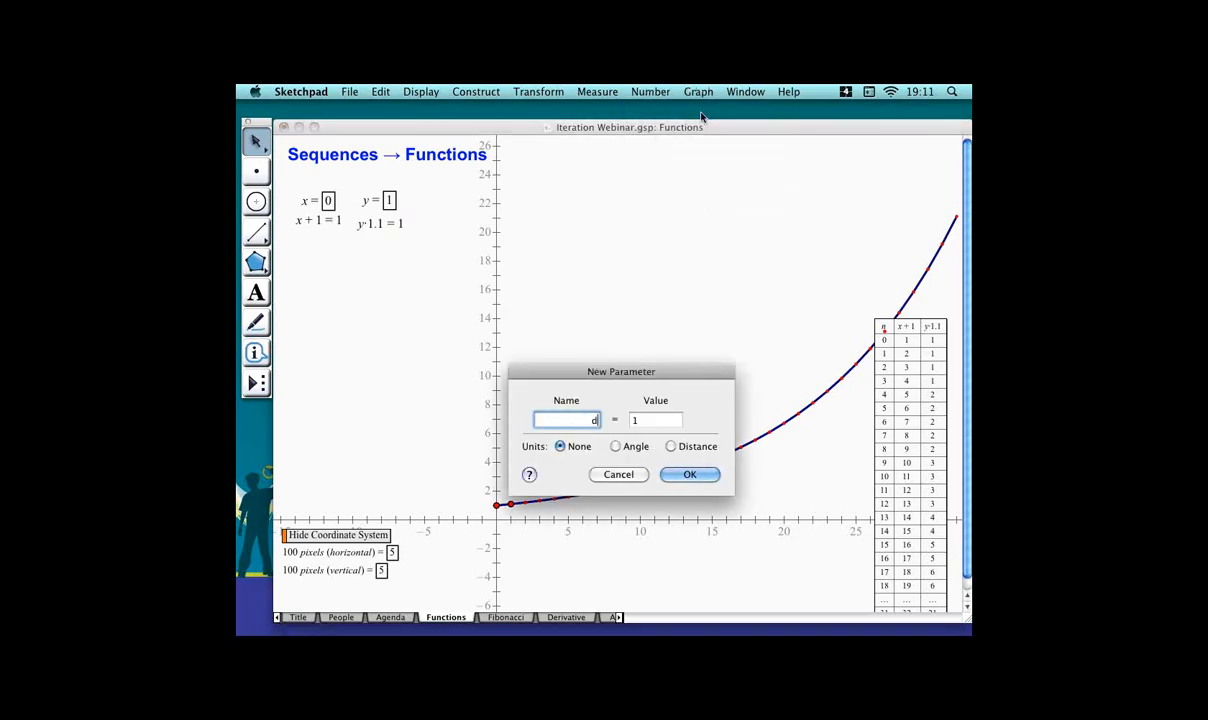
{"action": "key", "text": "Return"}
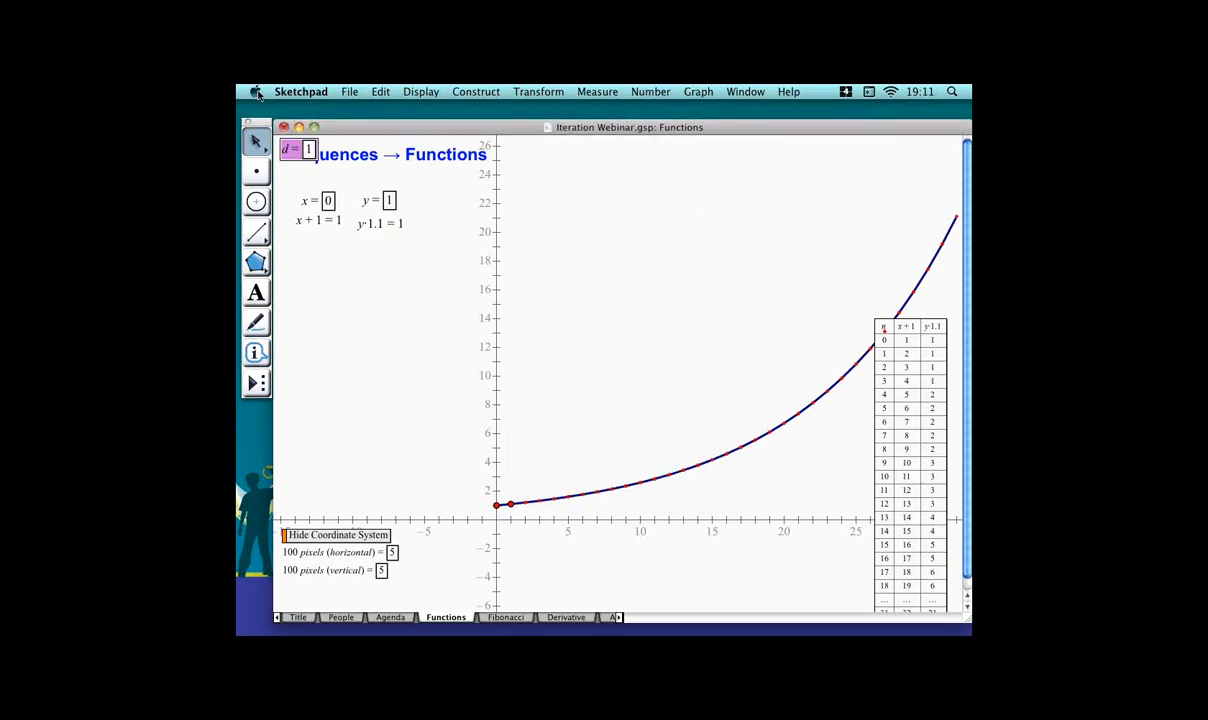
{"action": "left_click_drag", "start_coordinate": [309, 149], "coordinate": [446, 201]}
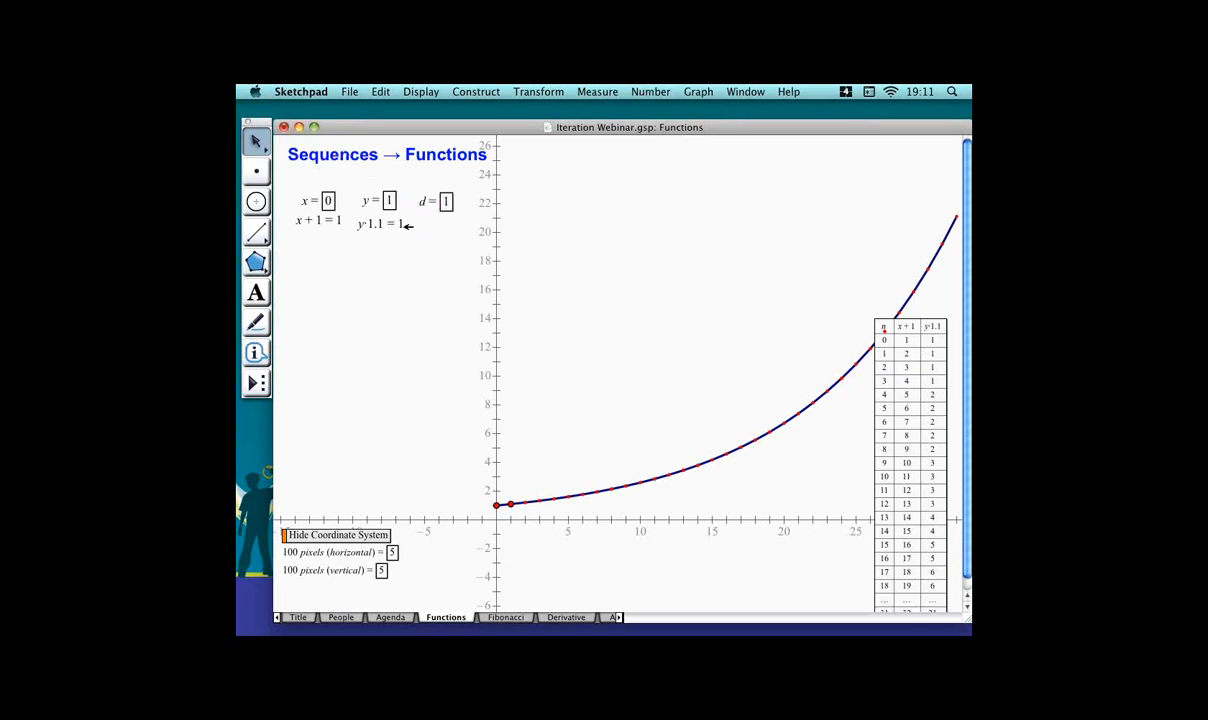
Edit the y · 1.1 calculation to y + d, using the parameter d.
{"action": "double_click", "coordinate": [404, 223]}
{"action": "key", "text": "BackSpace"}
{"action": "key", "text": "BackSpace"}
{"action": "key", "text": "BackSpace"}
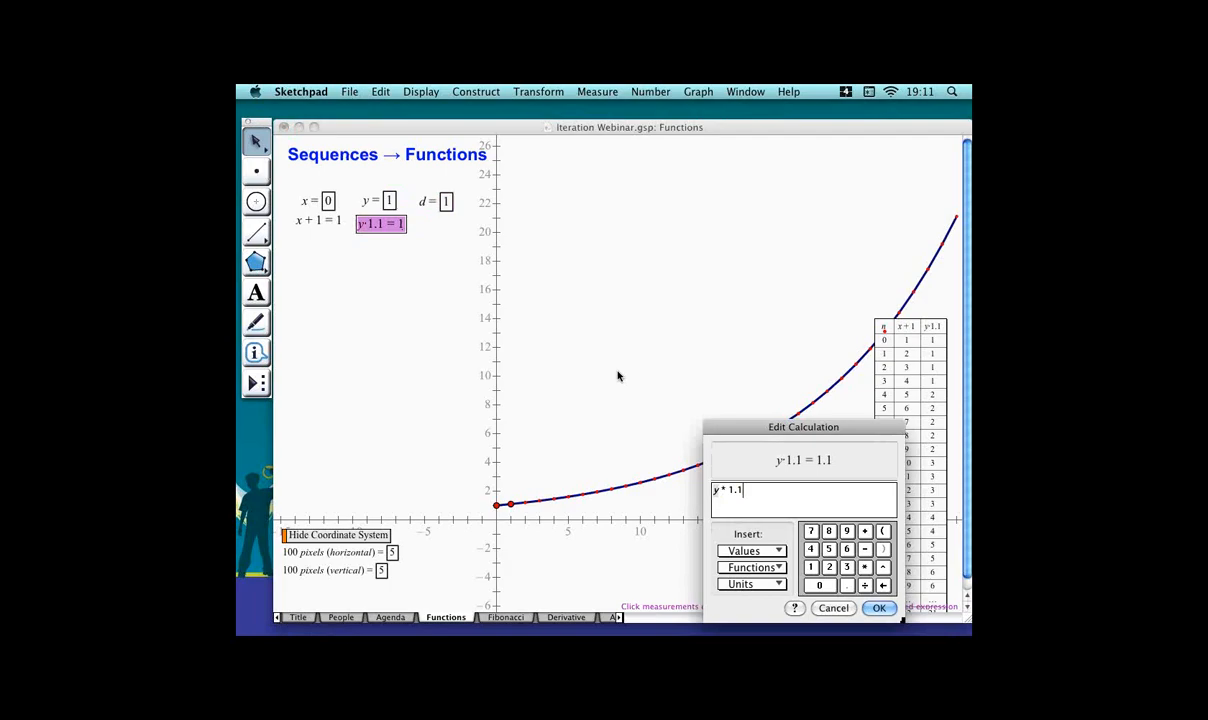
{"action": "key", "text": "BackSpace"}
{"action": "type", "text": "+"}
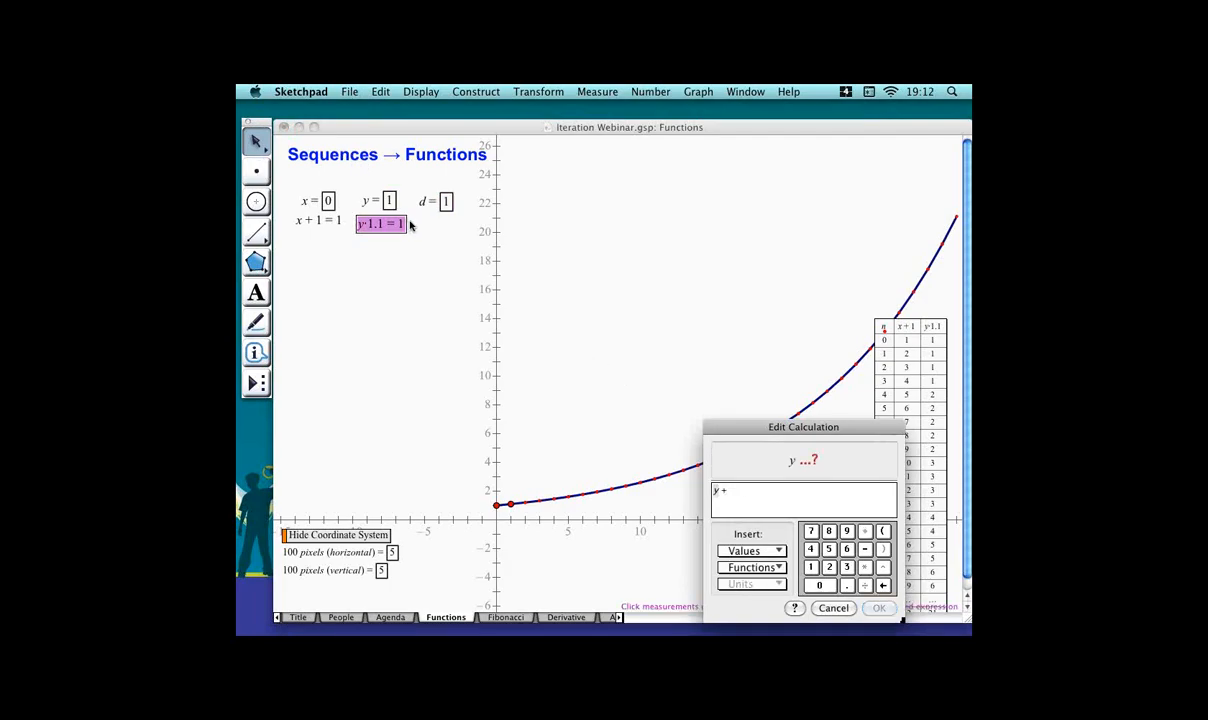
{"action": "left_click", "coordinate": [447, 202]}
{"action": "key", "text": "Return"}
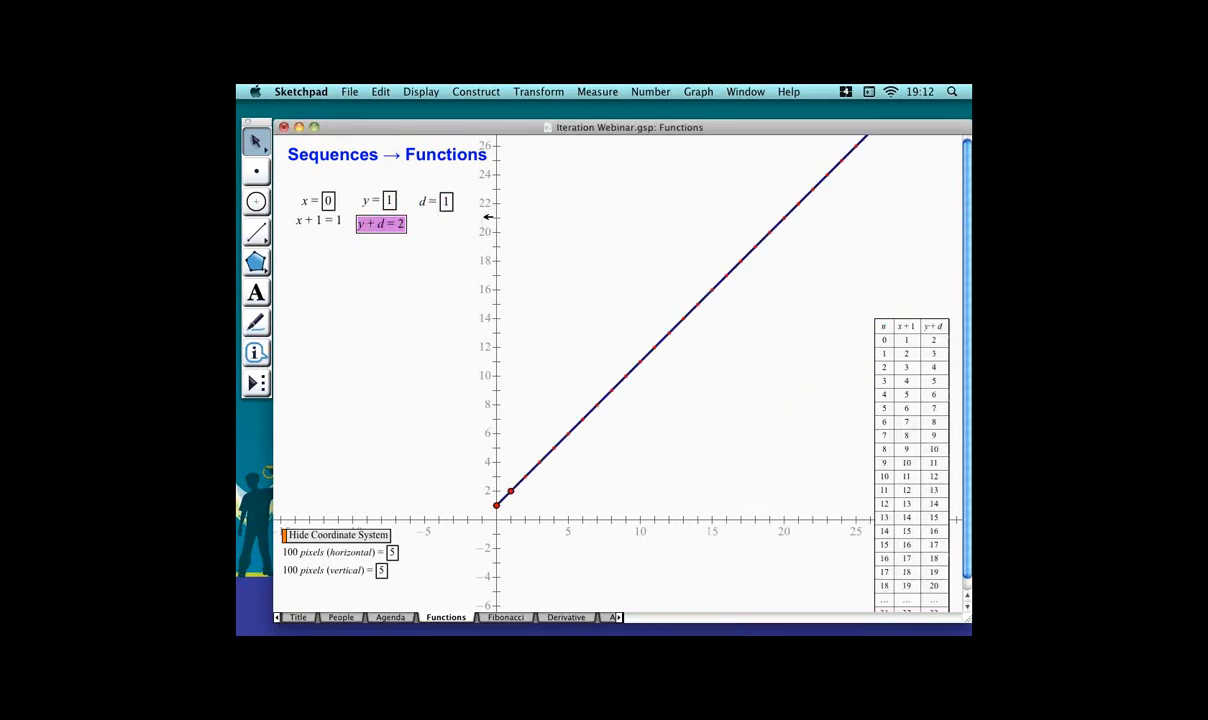
Set the initial y parameter value to 0.
{"action": "left_click", "coordinate": [445, 262]}
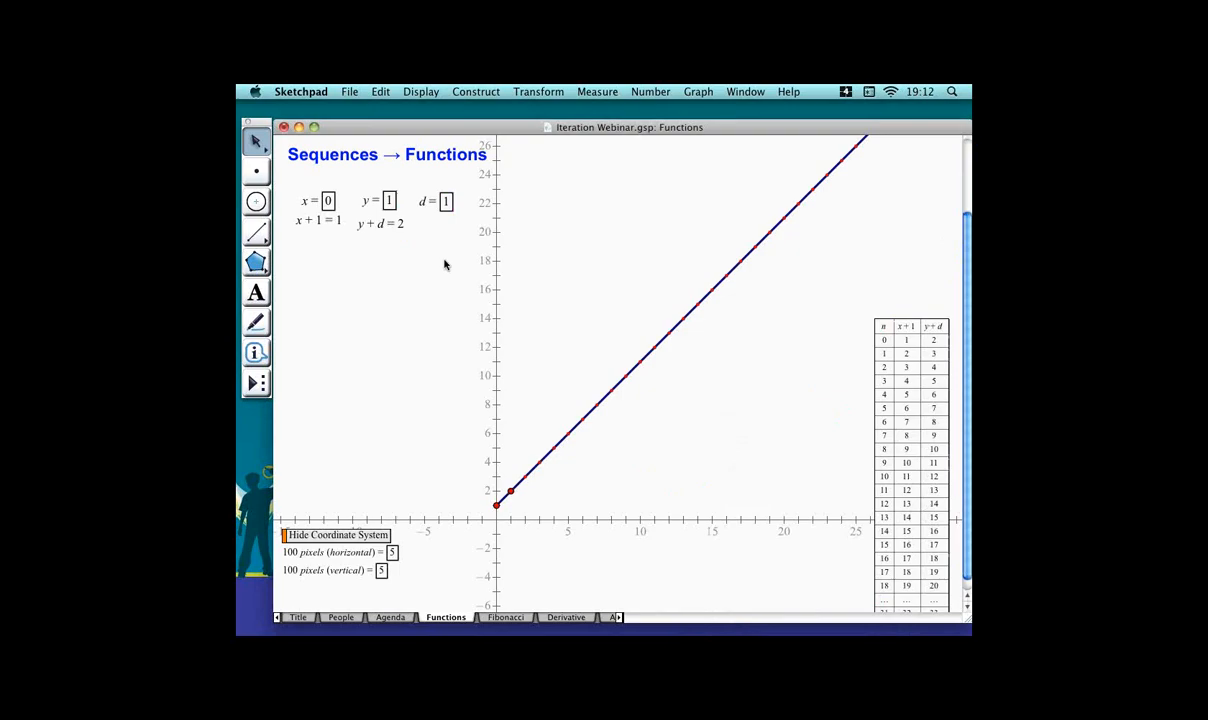
{"action": "left_click", "coordinate": [389, 201]}
{"action": "type", "text": "0"}
{"action": "key", "text": "Return"}
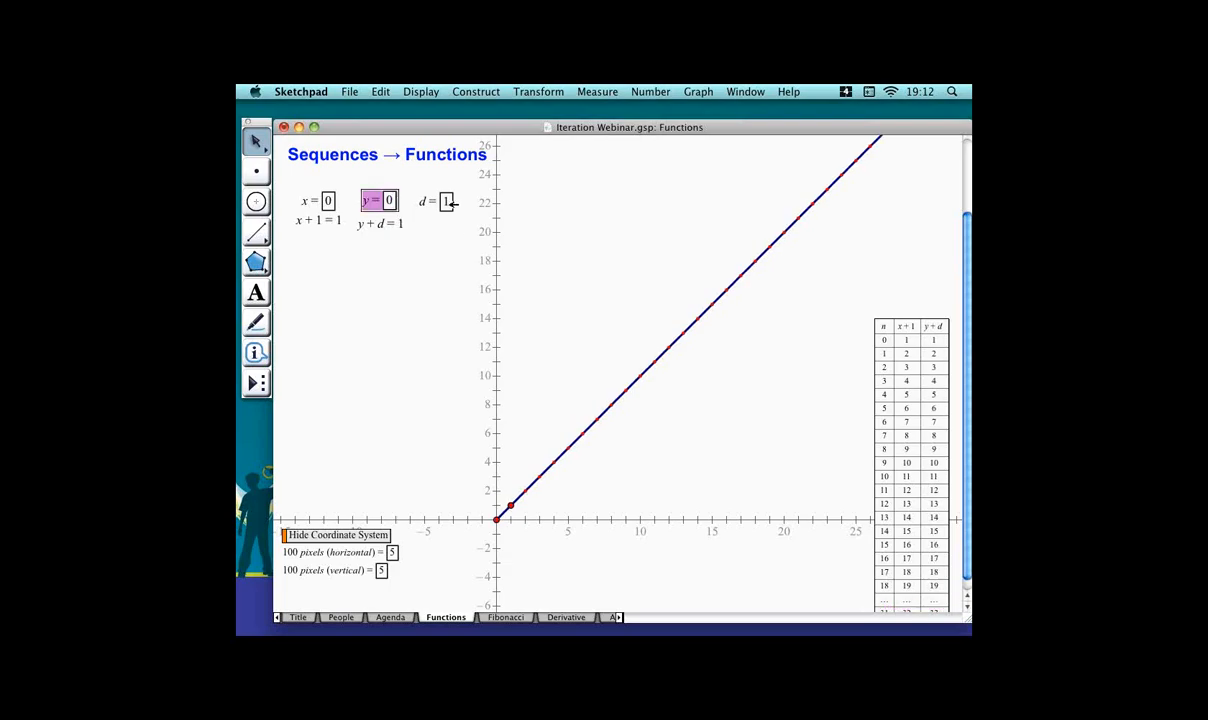
Calculate d + 2 from parameter d and place it beside the y + d calculation.
{"action": "left_click", "coordinate": [432, 204]}
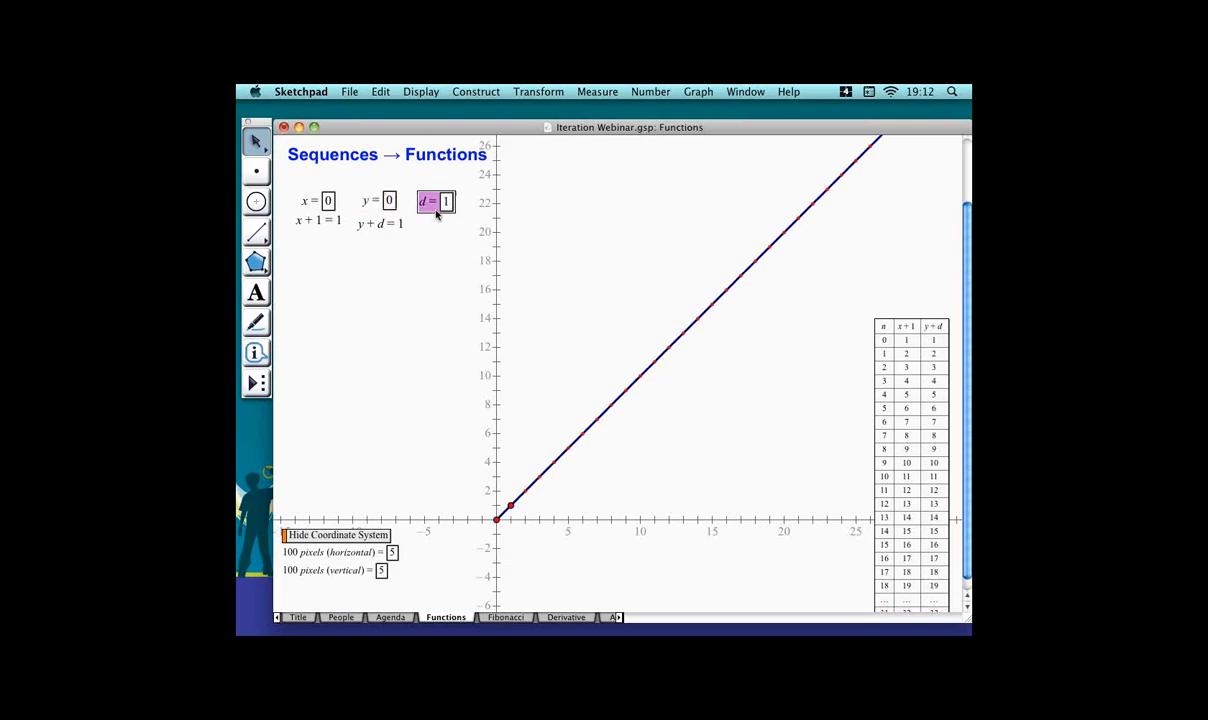
{"action": "key", "text": "super+equal"}
{"action": "left_click", "coordinate": [436, 205]}
{"action": "type", "text": "+2"}
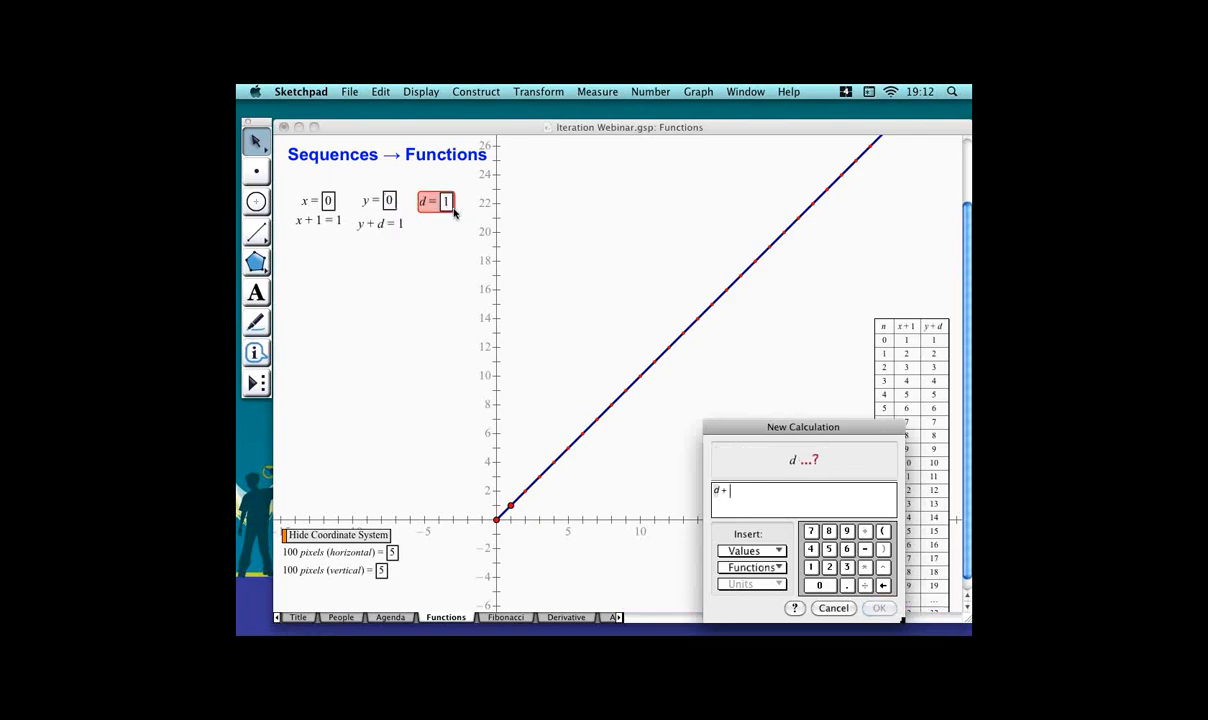
{"action": "key", "text": "Return"}
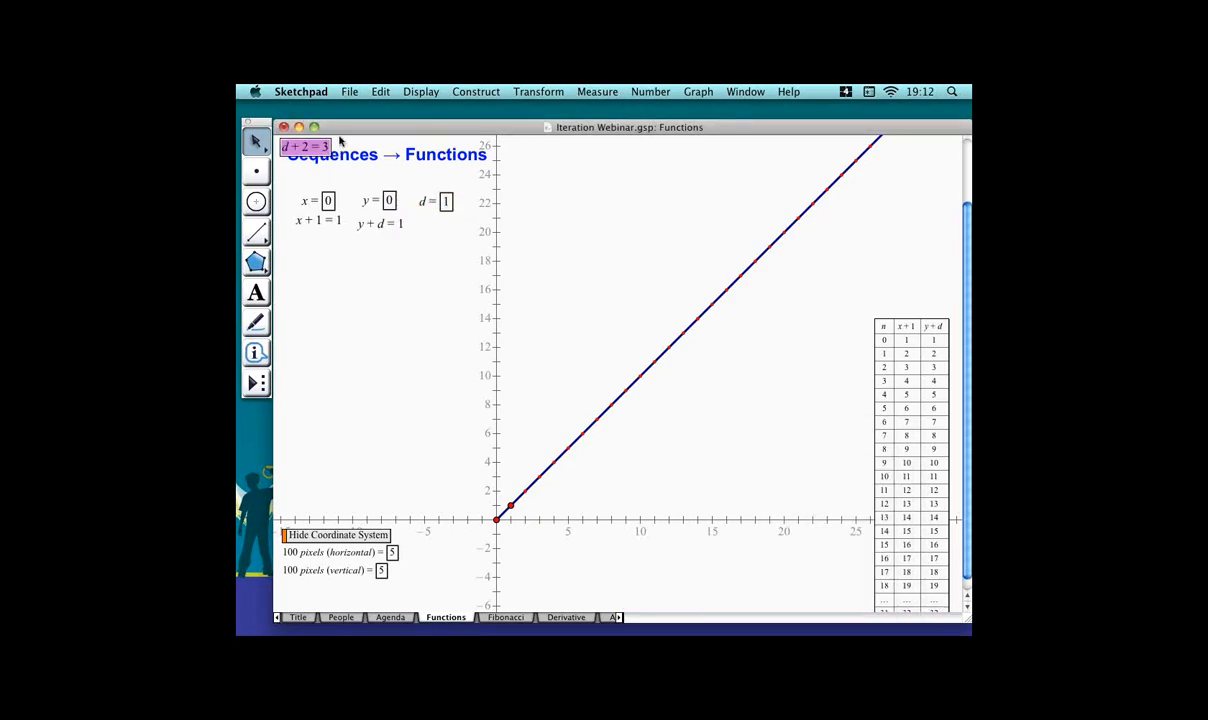
{"action": "left_click_drag", "start_coordinate": [340, 148], "coordinate": [478, 228]}
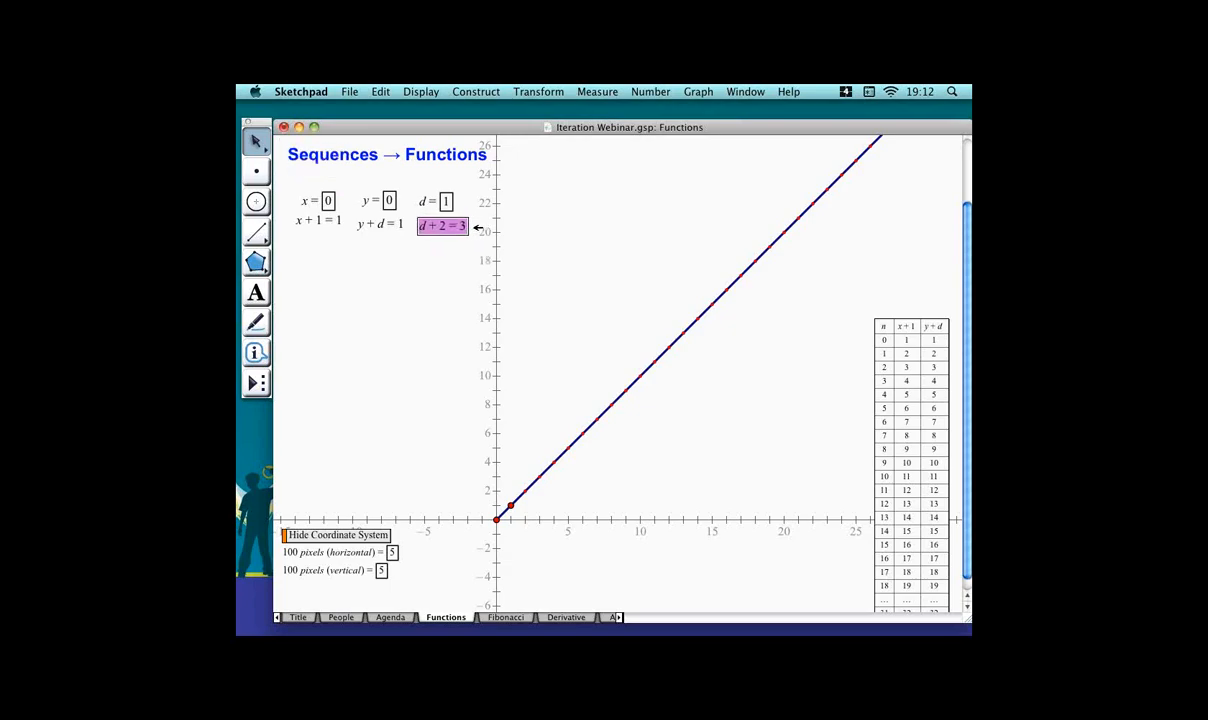
{"action": "left_click", "coordinate": [444, 268]}
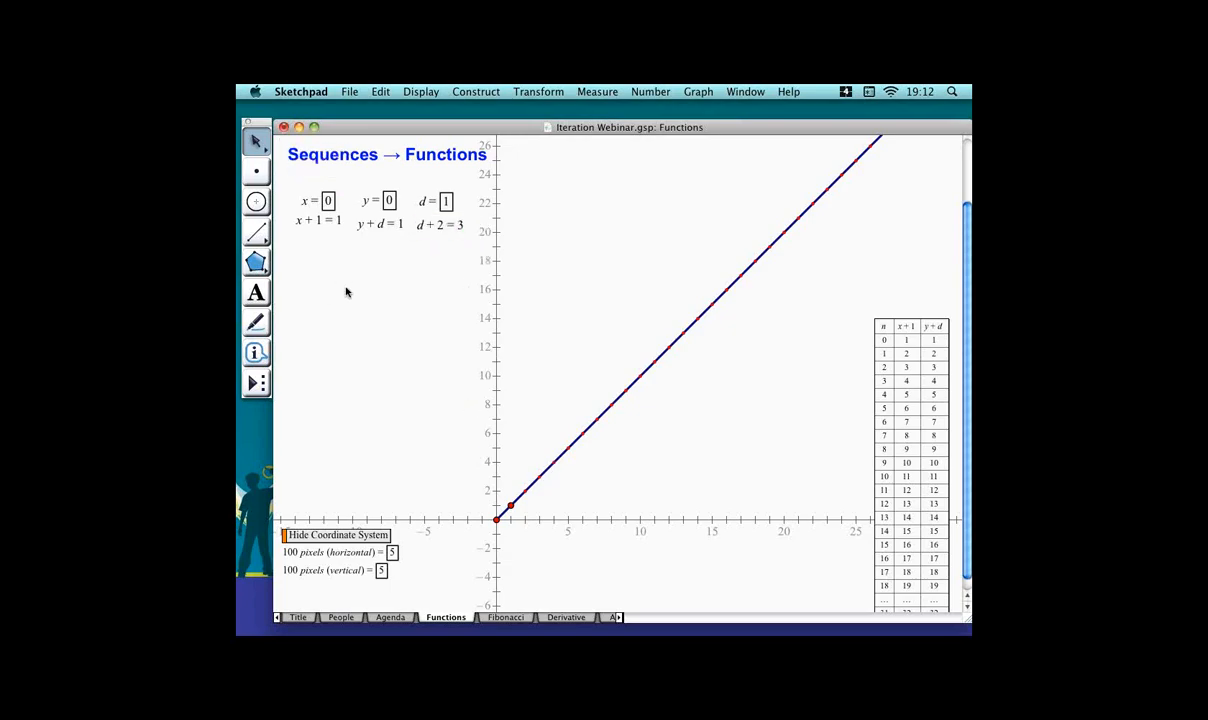
Delete the existing iterated sequence on the graph and its iteration table.
{"action": "left_click_drag", "start_coordinate": [561, 494], "coordinate": [546, 485]}
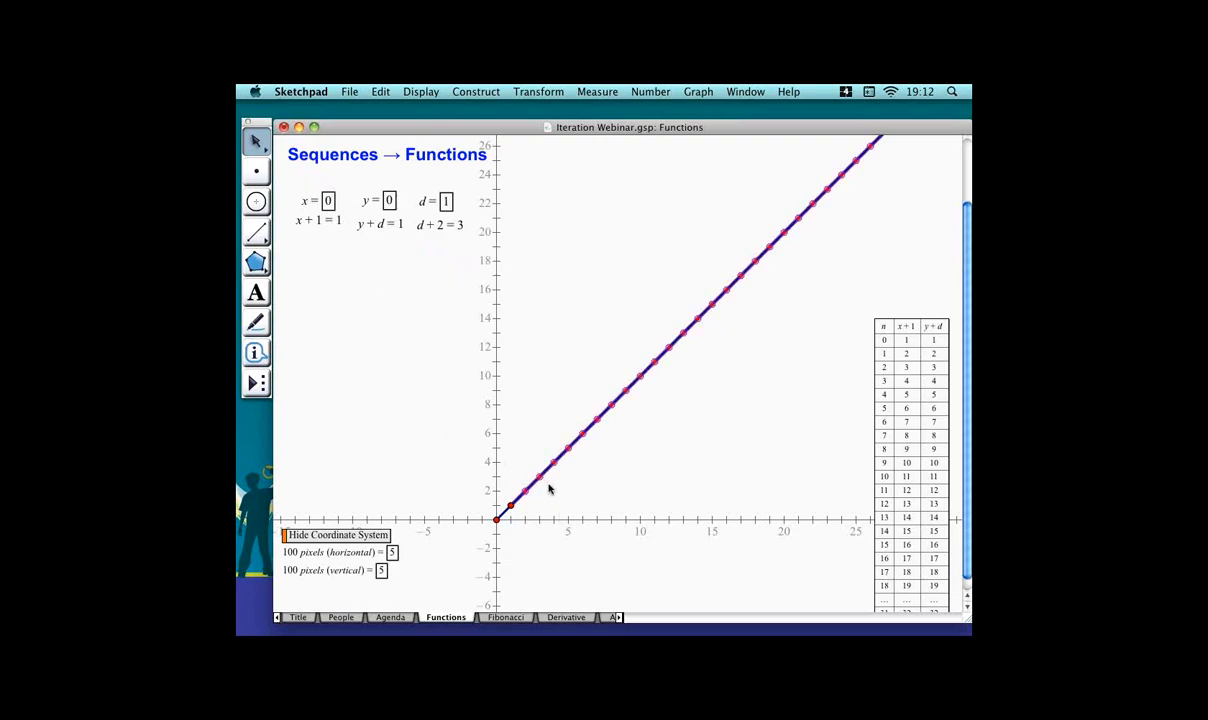
{"action": "key", "text": "Delete"}
{"action": "left_click", "coordinate": [893, 411]}
{"action": "key", "text": "Delete"}
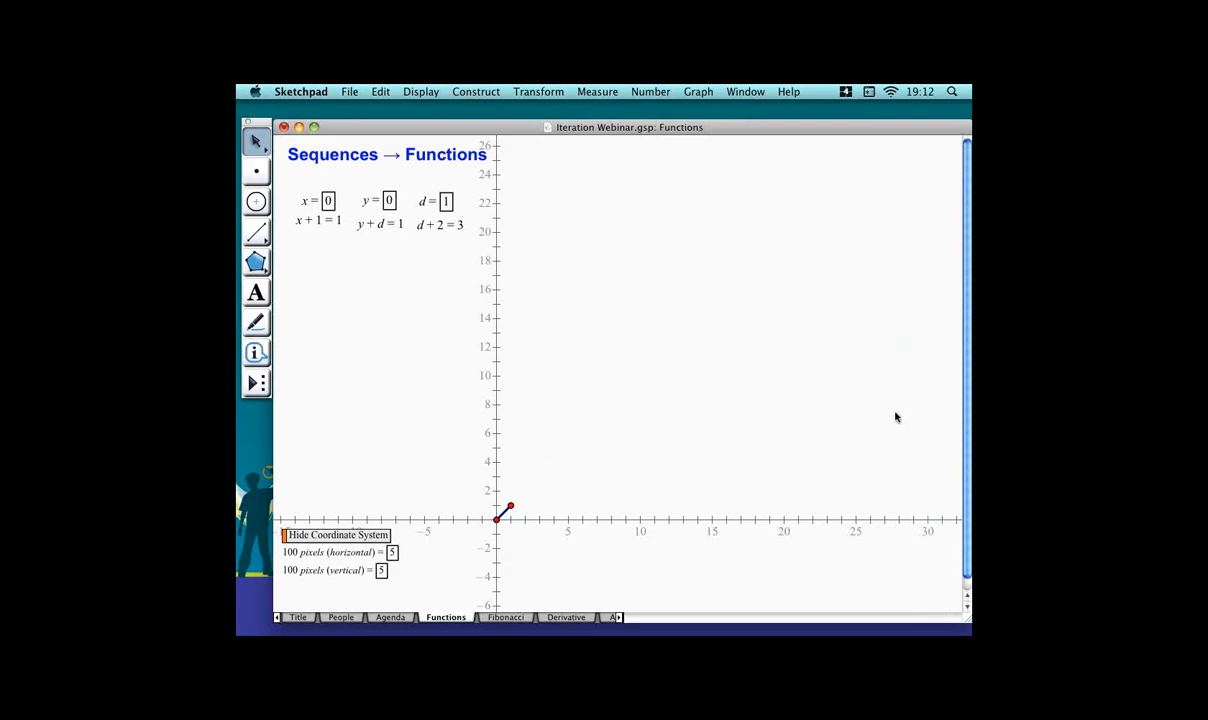
Iterate parameters x, y and d, mapping them to x + 1, y + d and d + 2.
{"action": "left_click", "coordinate": [329, 200]}
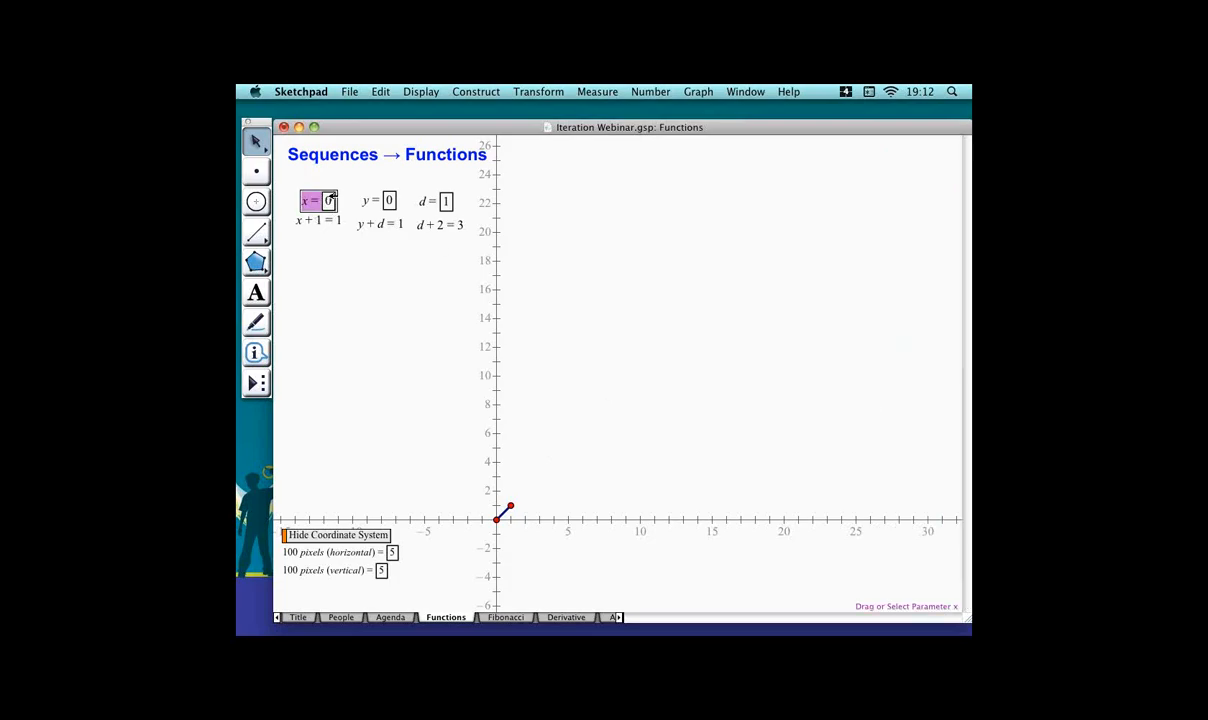
{"action": "left_click", "coordinate": [389, 200]}
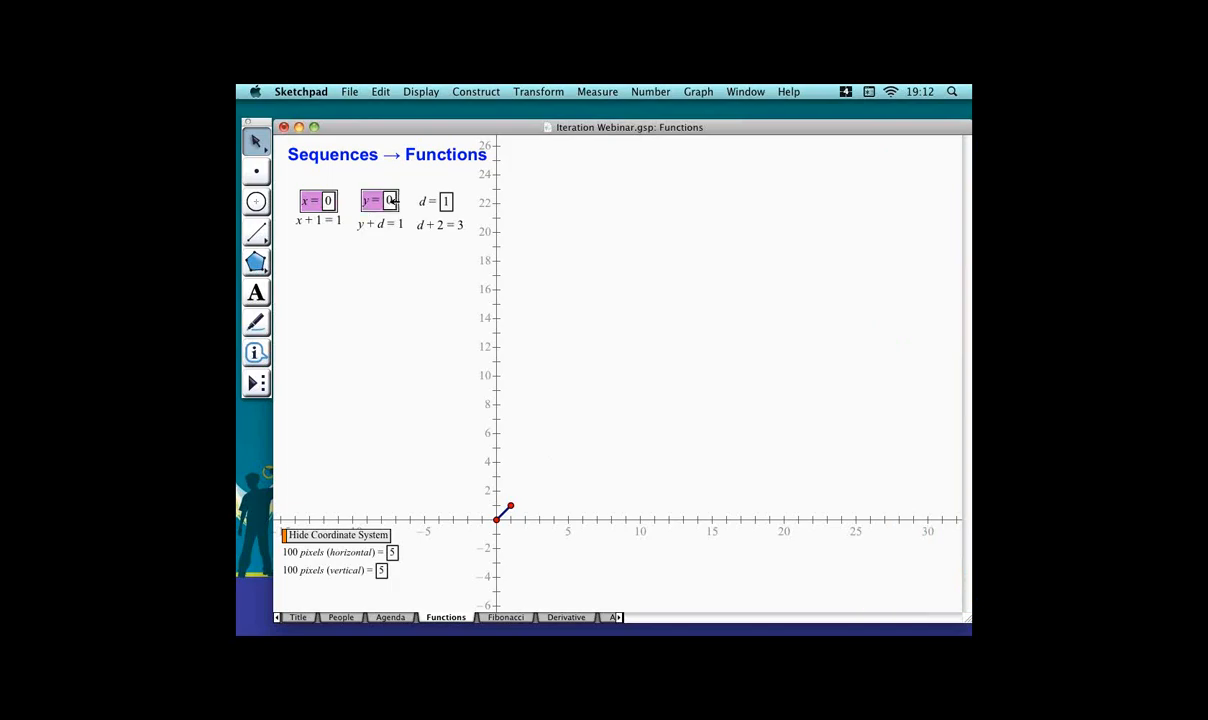
{"action": "left_click", "coordinate": [443, 202]}
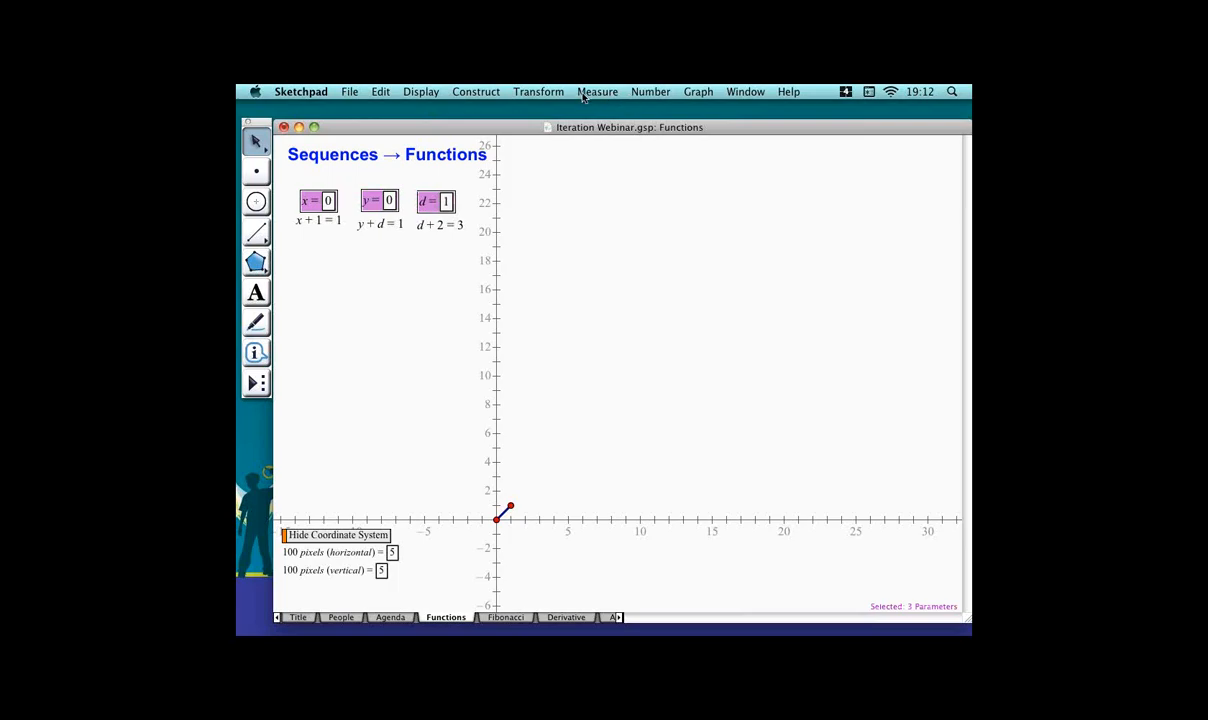
{"action": "left_click", "coordinate": [552, 92]}
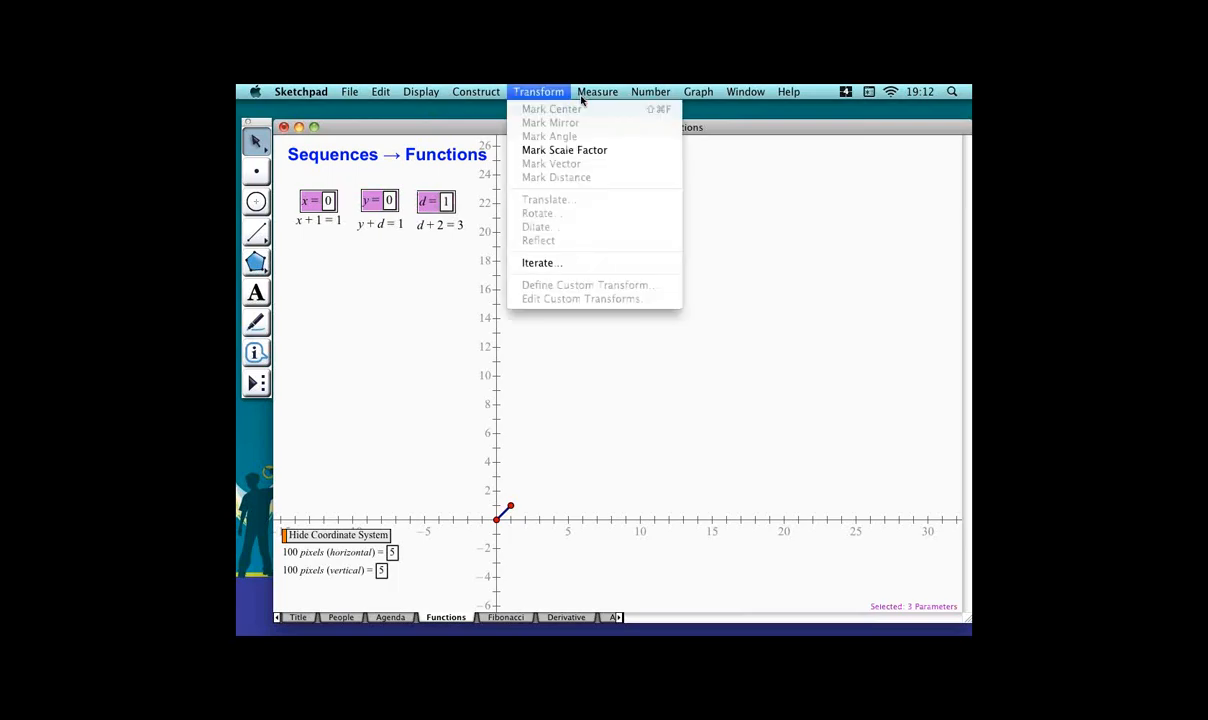
{"action": "left_click", "coordinate": [591, 264]}
{"action": "left_click", "coordinate": [330, 219]}
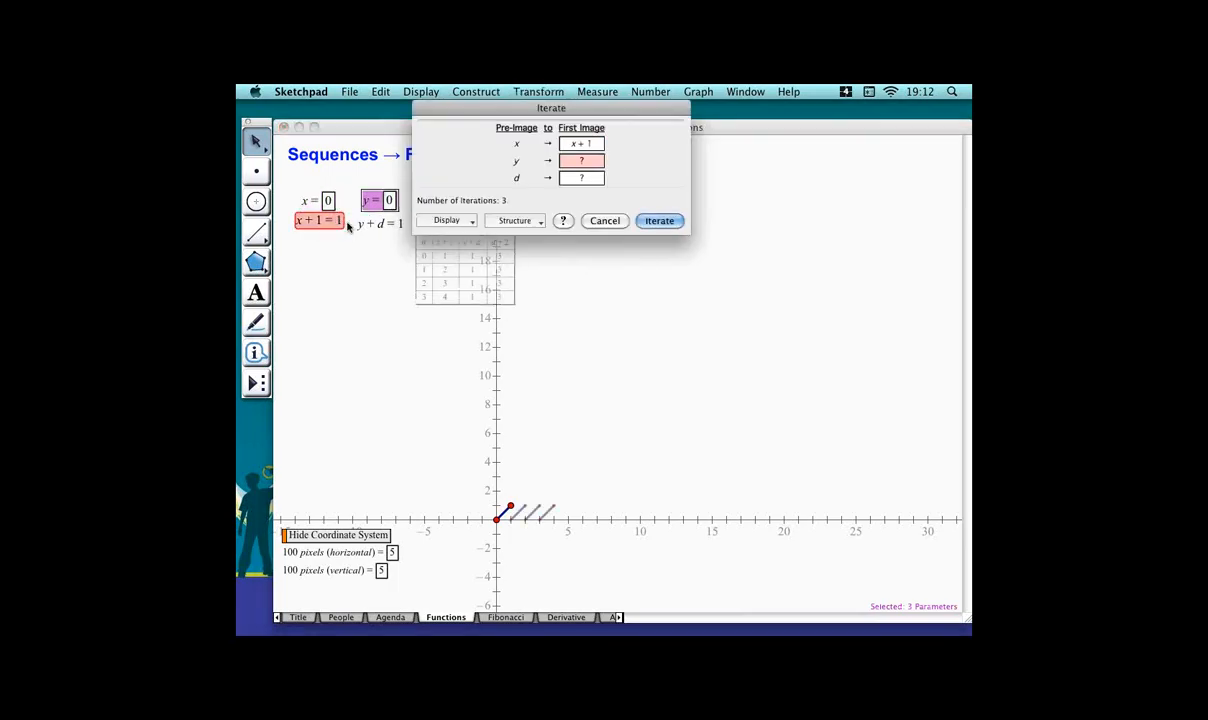
{"action": "left_click", "coordinate": [378, 223]}
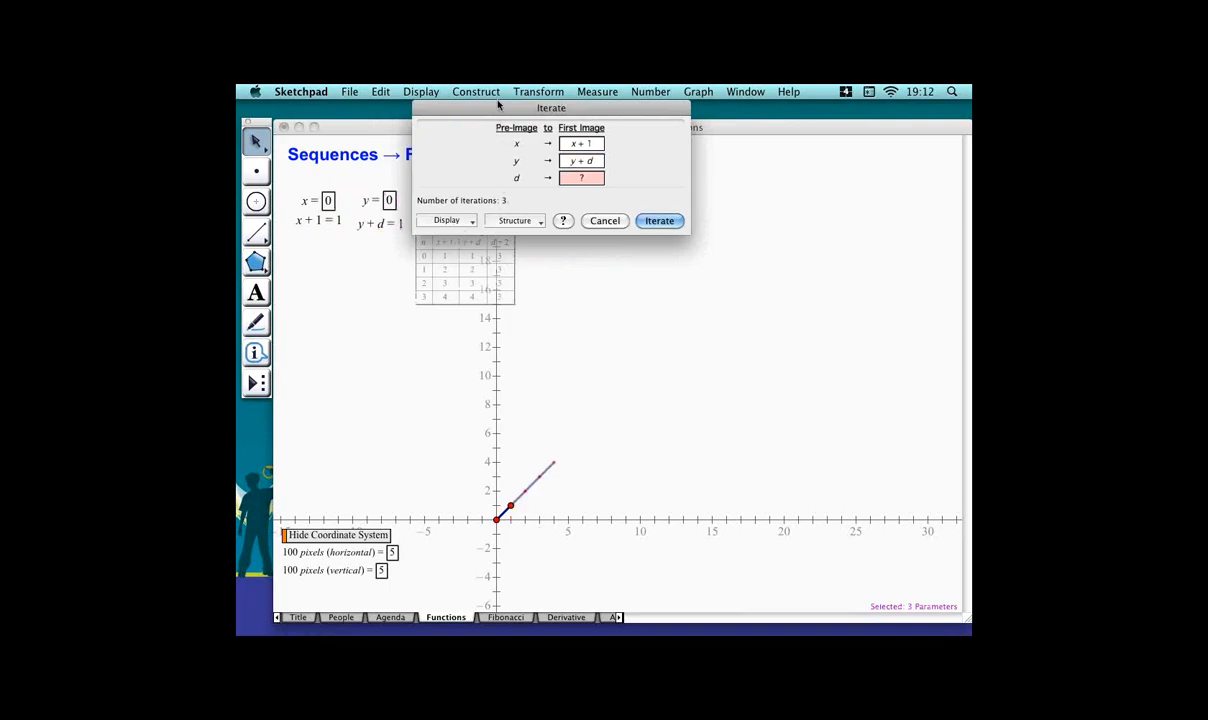
{"action": "left_click_drag", "start_coordinate": [498, 104], "coordinate": [609, 116]}
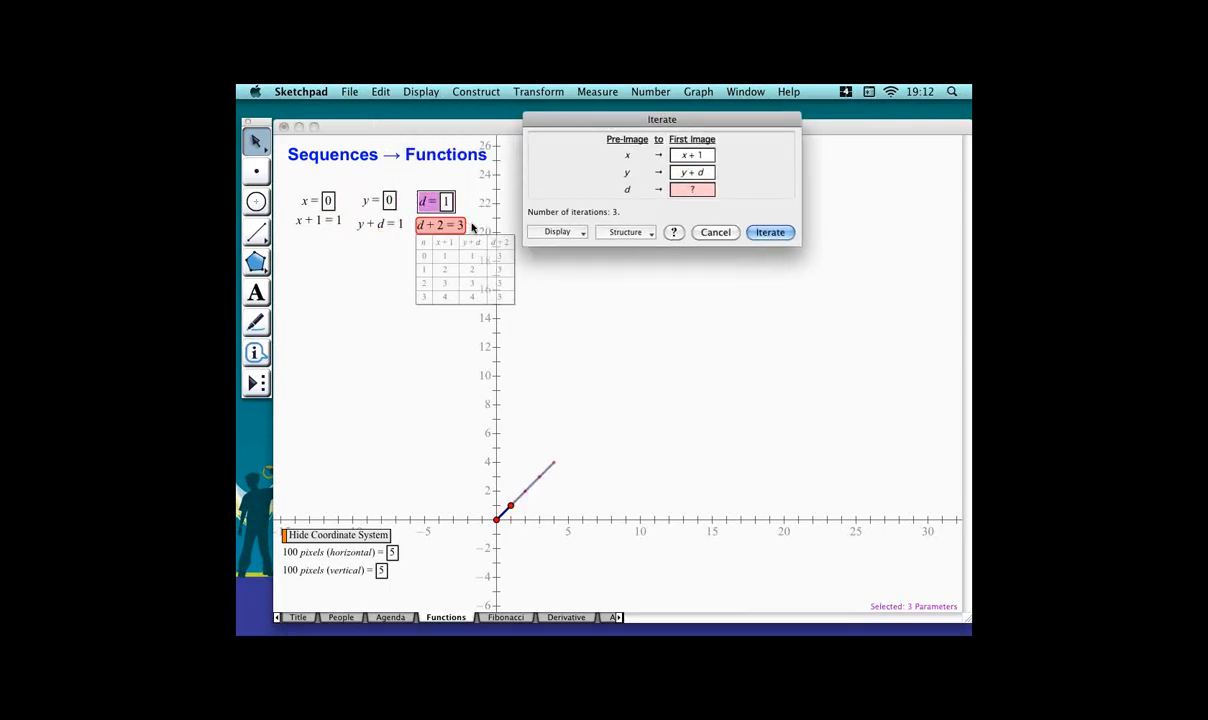
{"action": "left_click", "coordinate": [470, 226]}
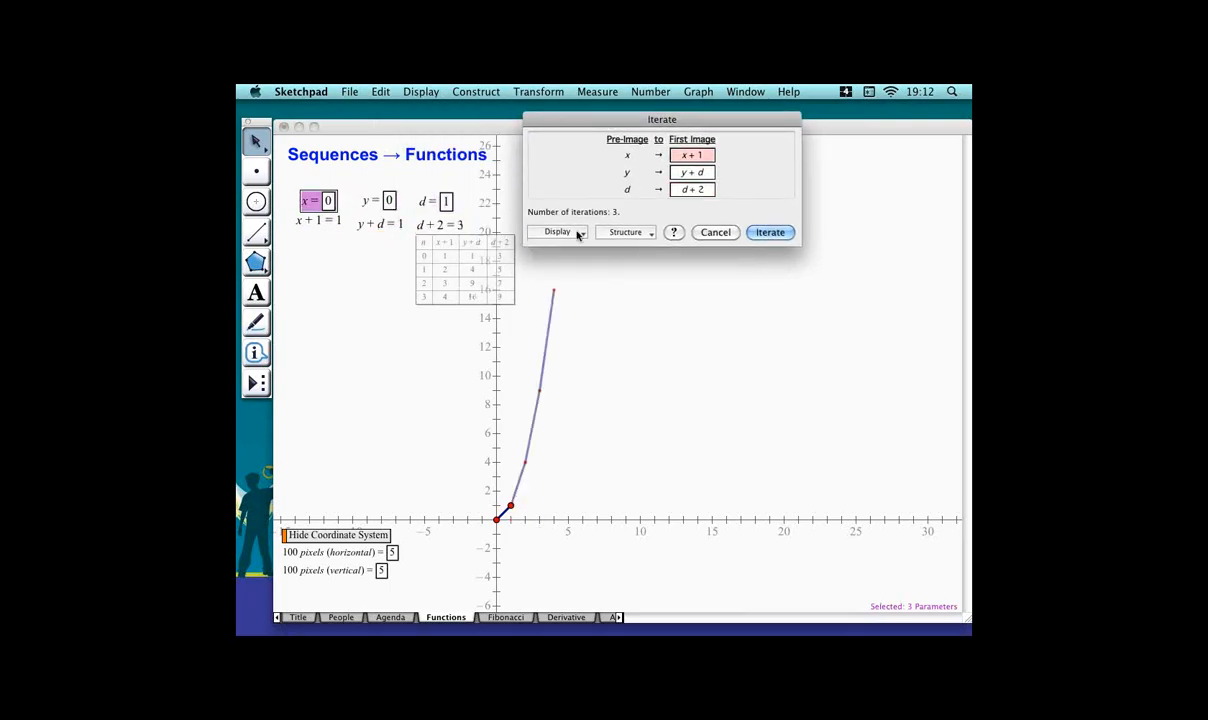
{"action": "left_click", "coordinate": [769, 232]}
Move the new iteration table below the calculations and increase its iterations to 10.
{"action": "left_click_drag", "start_coordinate": [460, 274], "coordinate": [347, 294]}
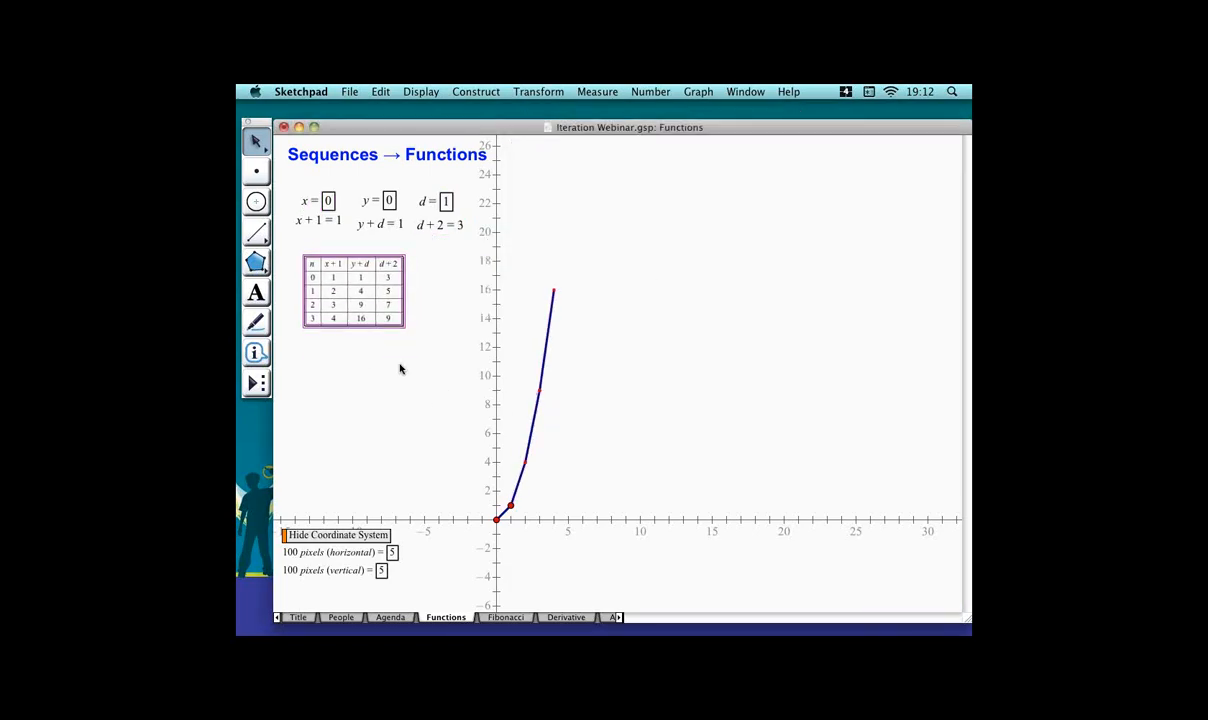
{"action": "key", "text": "plus"}
{"action": "key", "text": "plus"}
{"action": "key", "text": "plus"}
{"action": "key", "text": "plus"}
{"action": "key", "text": "plus"}
{"action": "key", "text": "plus"}
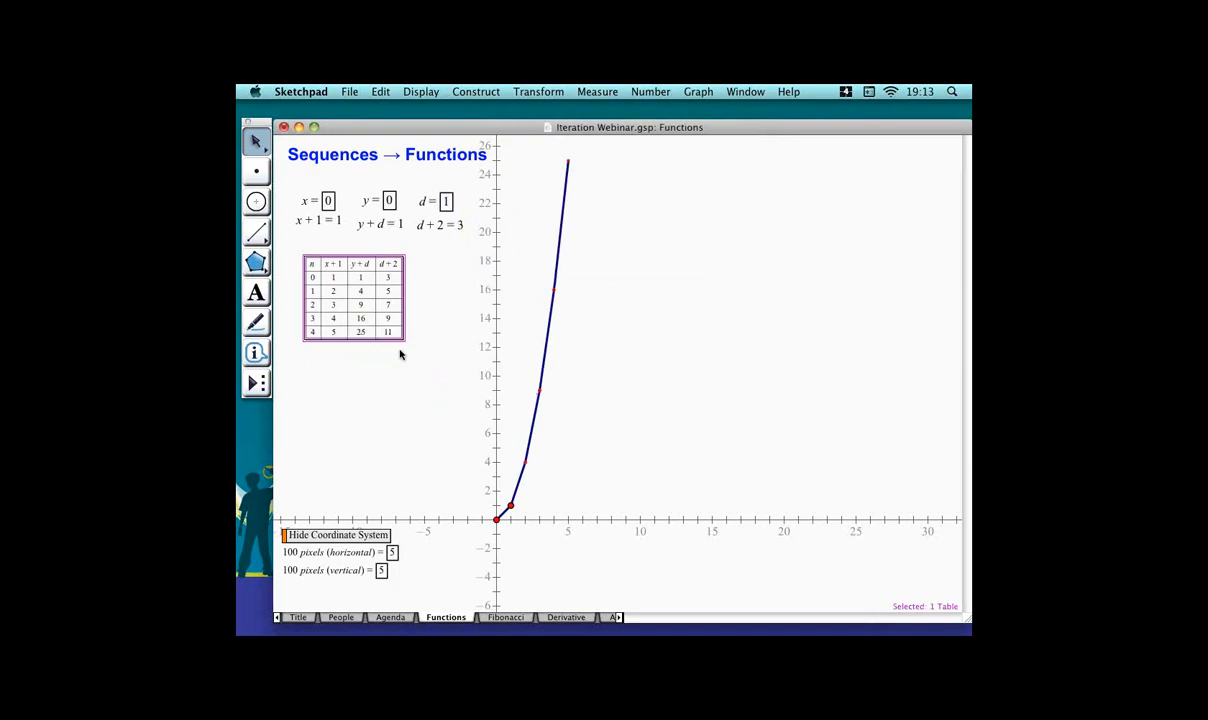
{"action": "key", "text": "plus"}
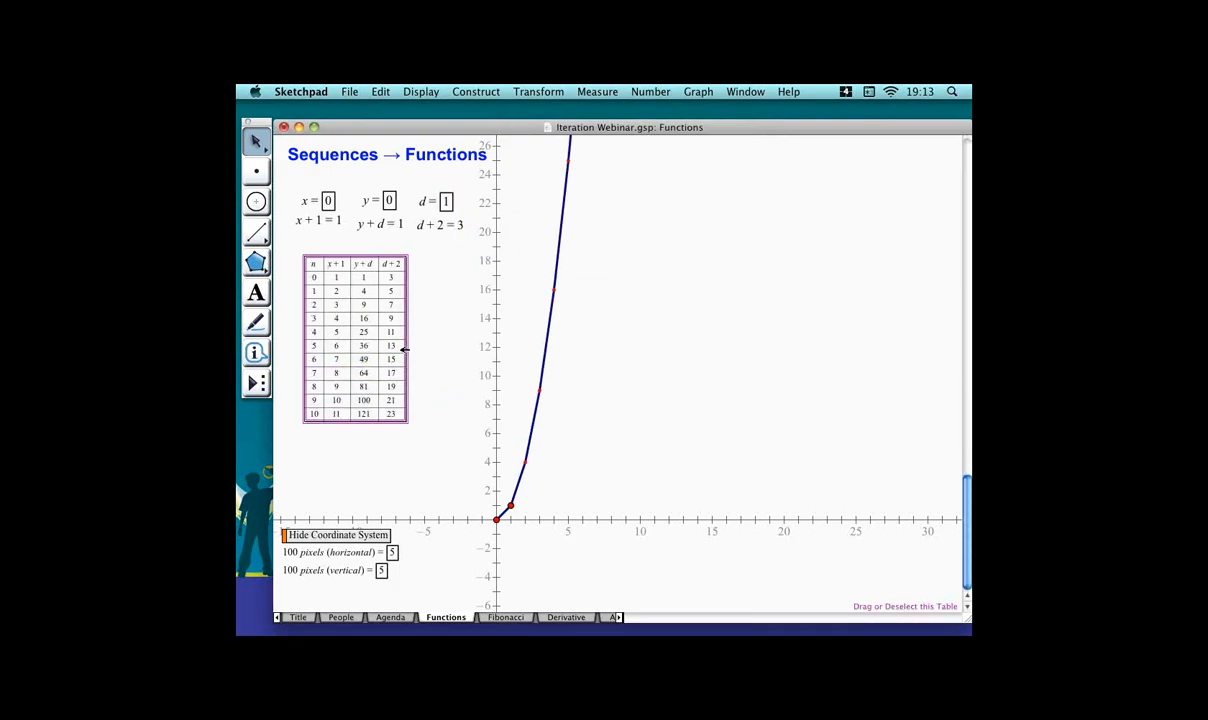
{"action": "left_click", "coordinate": [410, 425]}
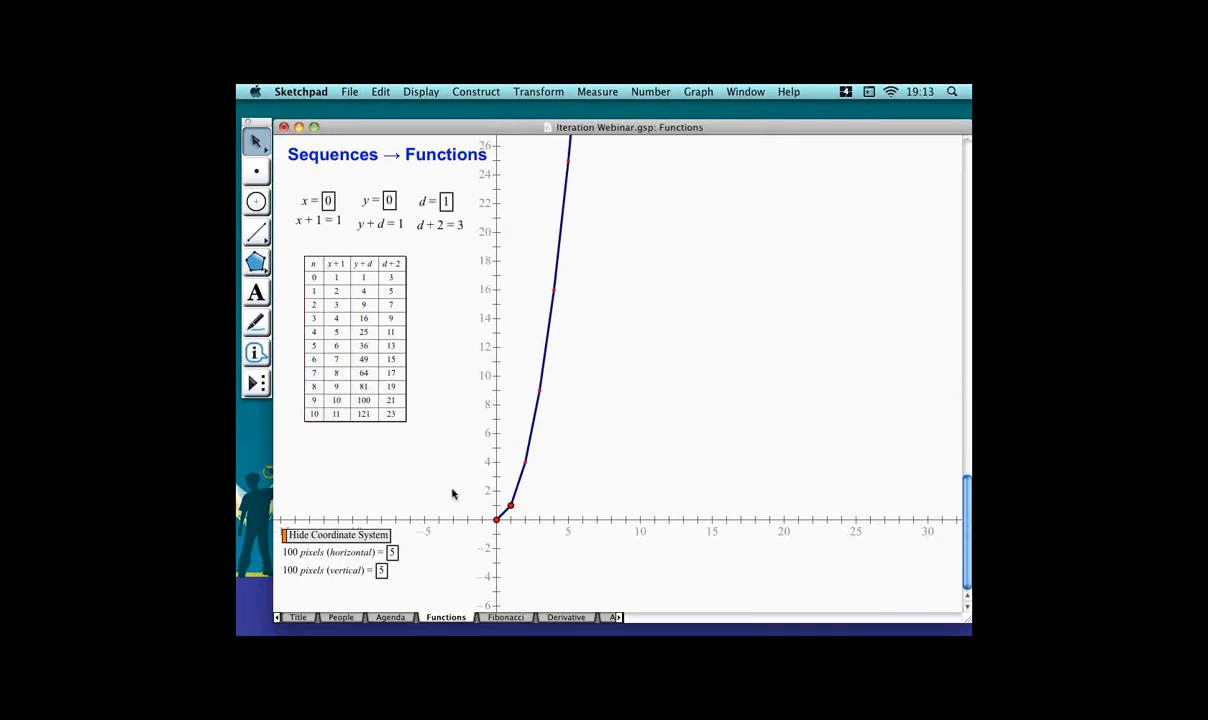
Set the vertical axis scale to 100 pixels = 50.
{"action": "left_click", "coordinate": [415, 556]}
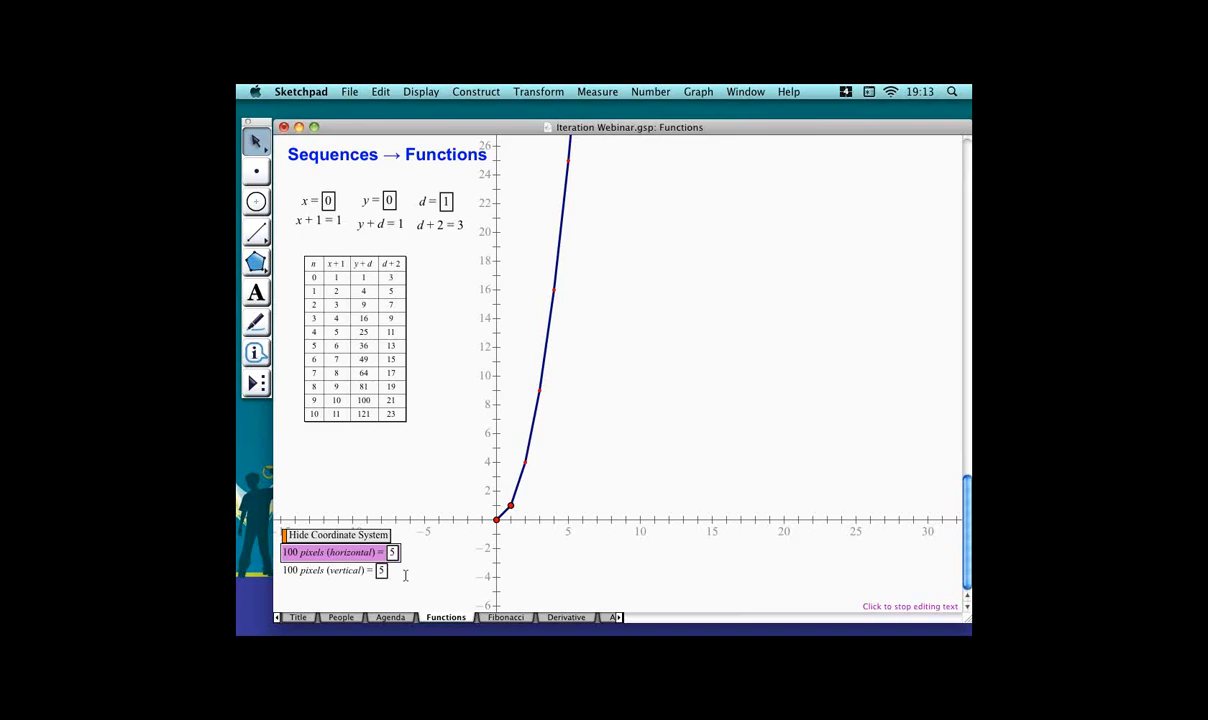
{"action": "left_click", "coordinate": [402, 573]}
{"action": "type", "text": "0"}
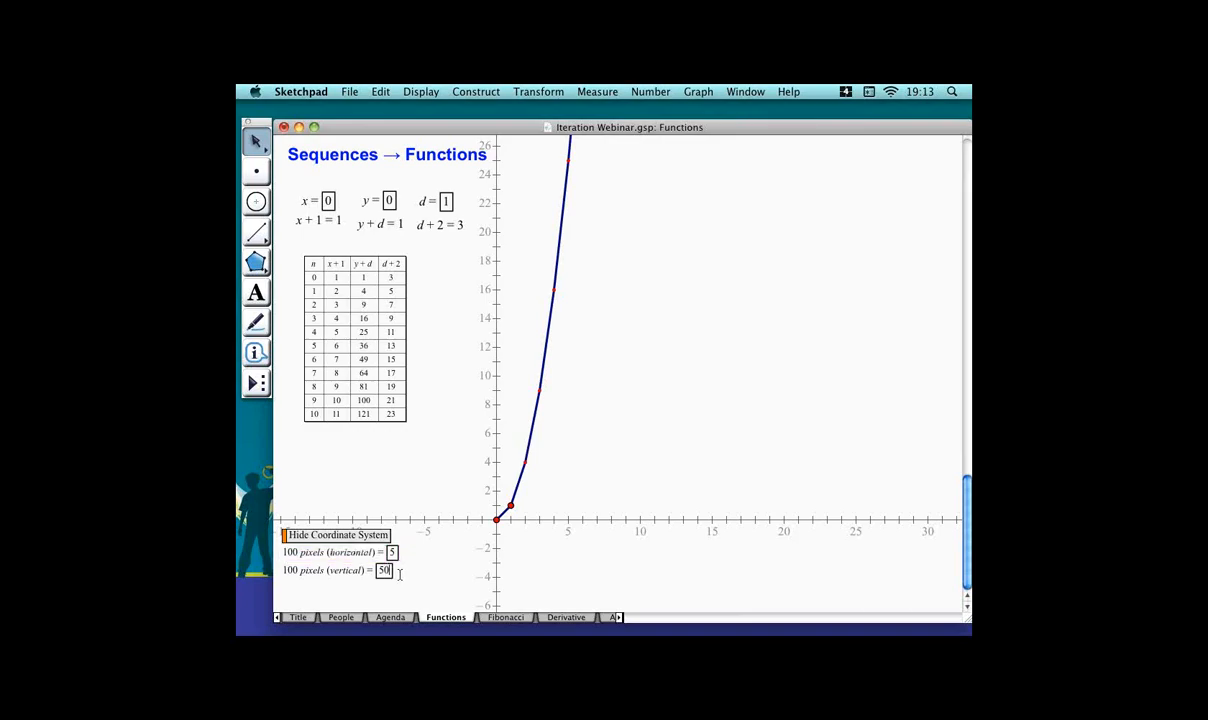
{"action": "key", "text": "Return"}
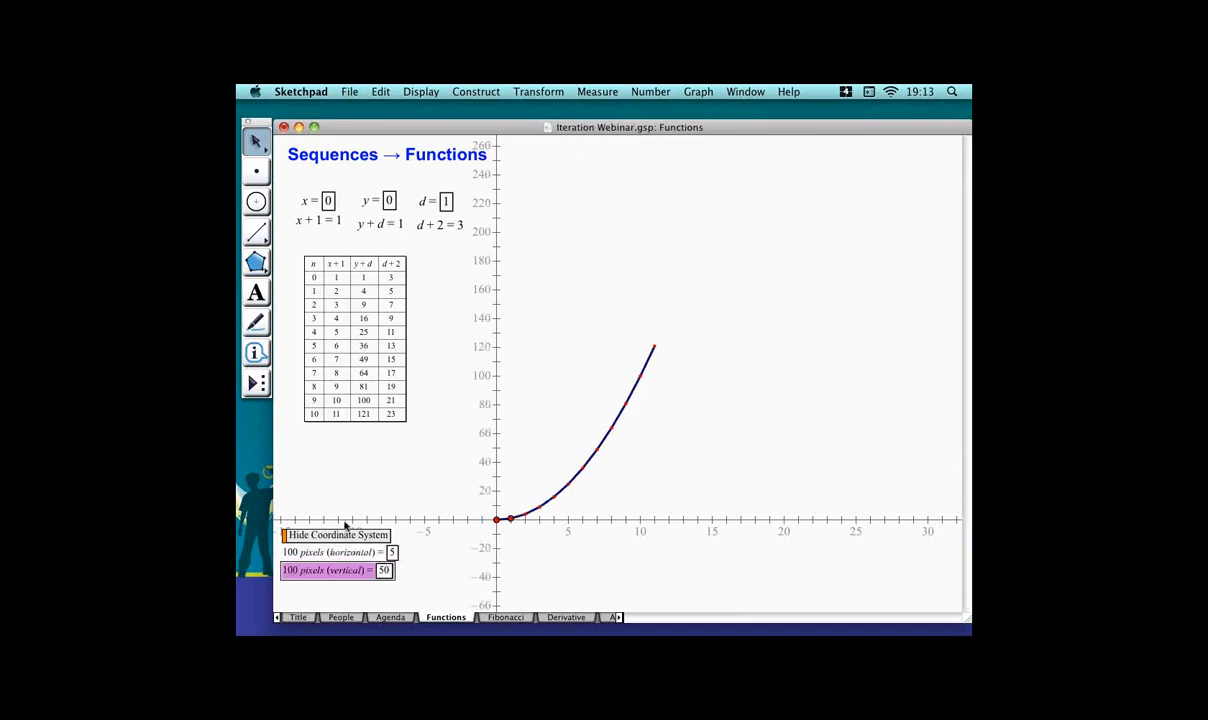
Increase the iteration table's number of iterations to 14.
{"action": "left_click", "coordinate": [448, 487]}
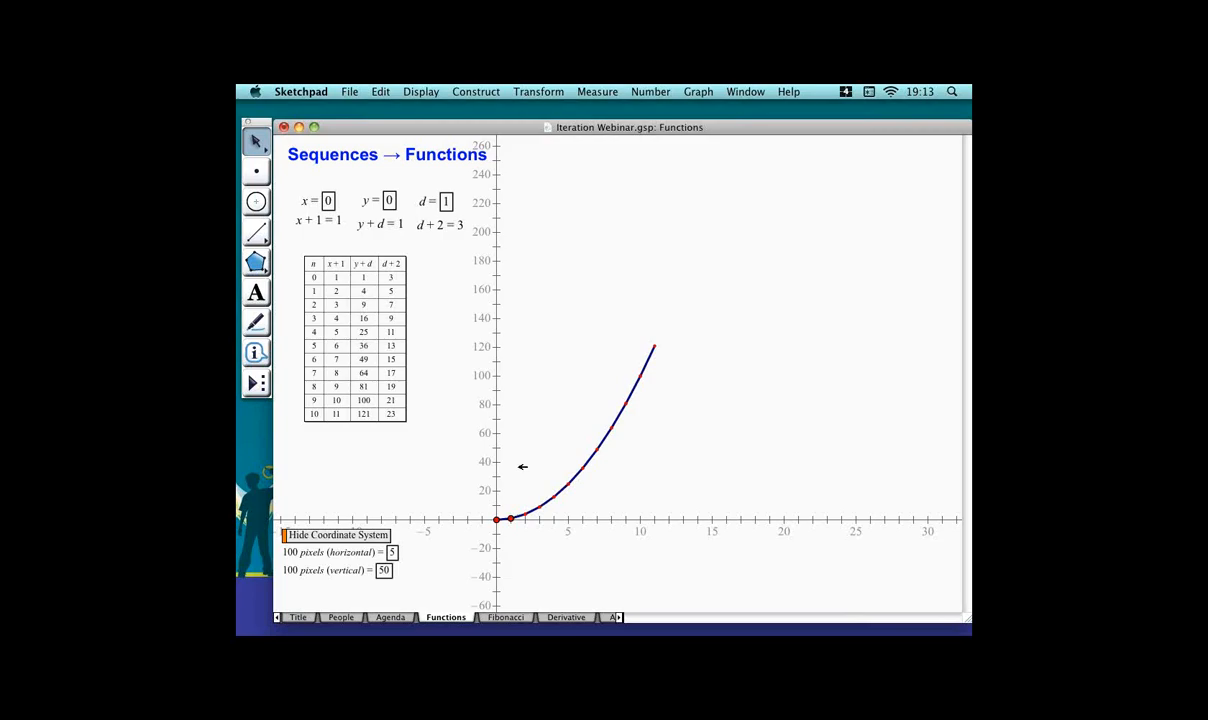
{"action": "left_click", "coordinate": [413, 418]}
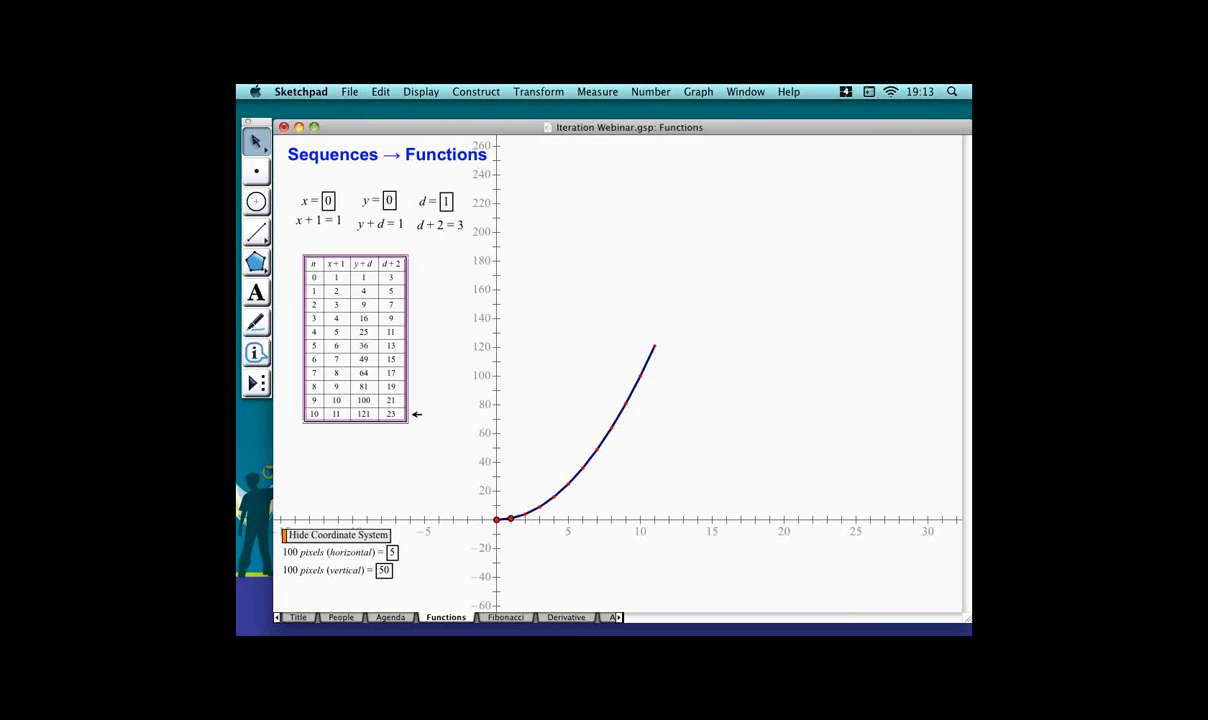
{"action": "key", "text": "plus"}
{"action": "key", "text": "plus"}
{"action": "key", "text": "plus"}
{"action": "key", "text": "plus"}
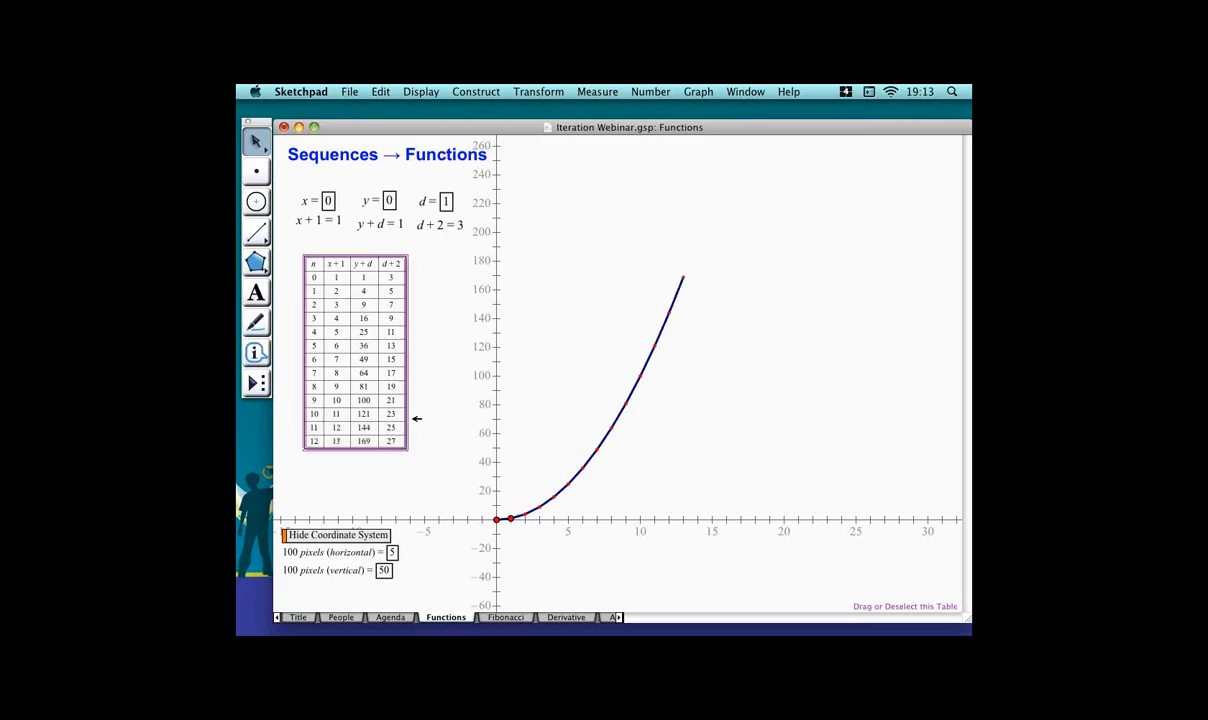
{"action": "left_click", "coordinate": [453, 437]}
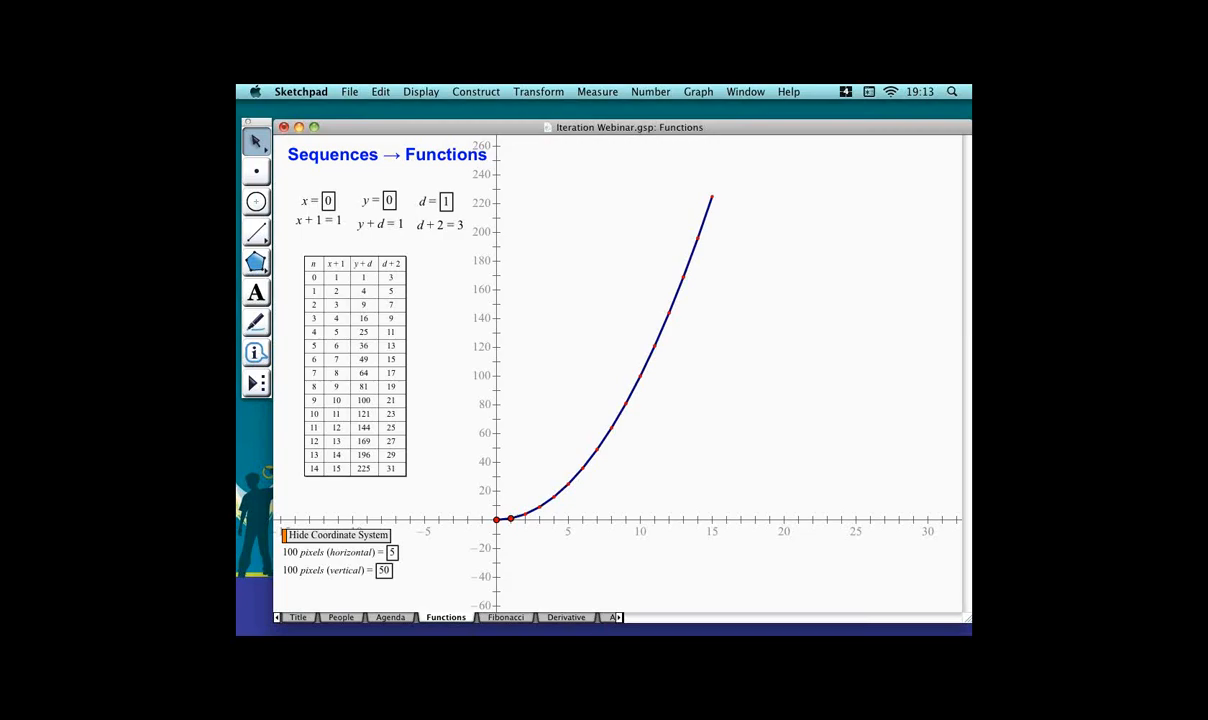
{"action": "key", "text": "super+Tab"}
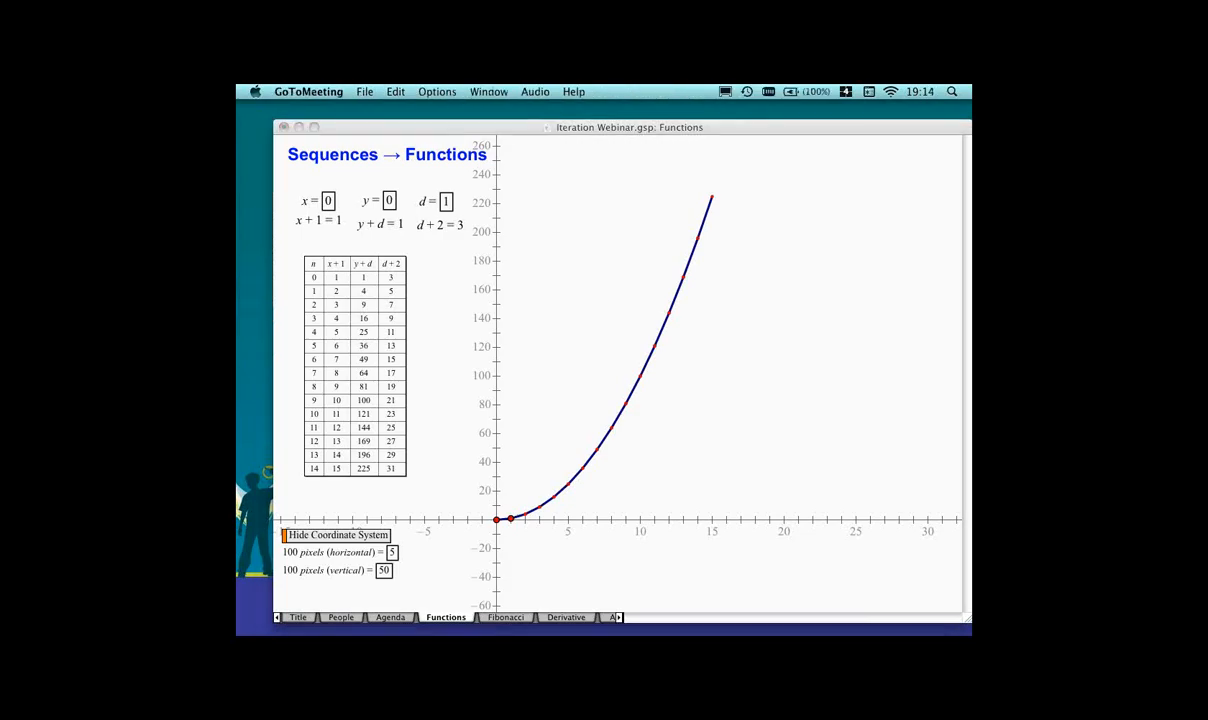
{"action": "key", "text": "super+Tab"}
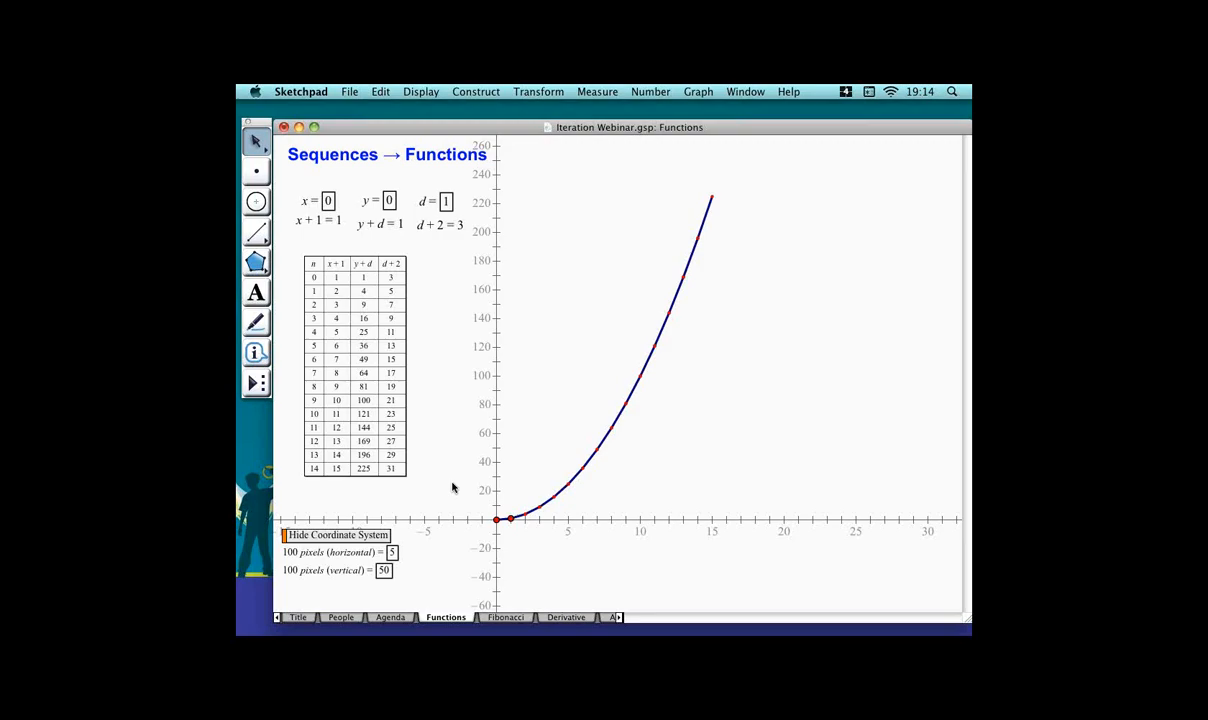
Open a new blank sketch and create a parameter x with value 1.
{"action": "key", "text": "super+n"}
{"action": "left_click", "coordinate": [652, 92]}
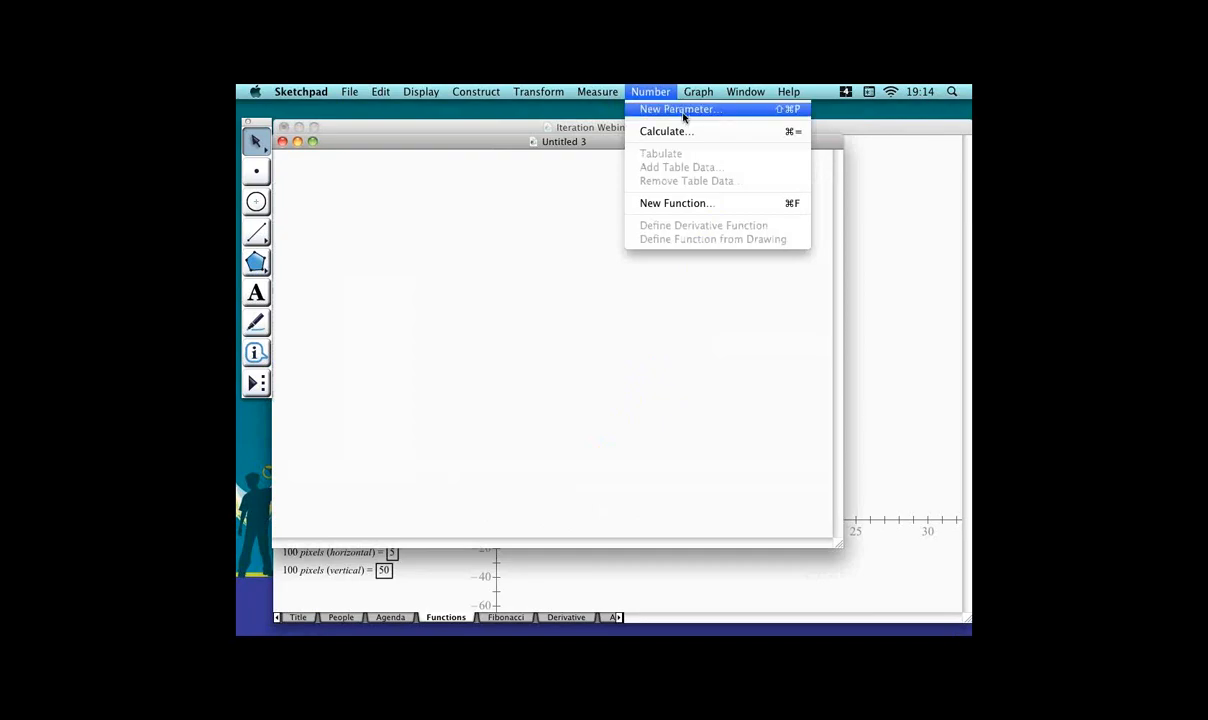
{"action": "left_click", "coordinate": [682, 110]}
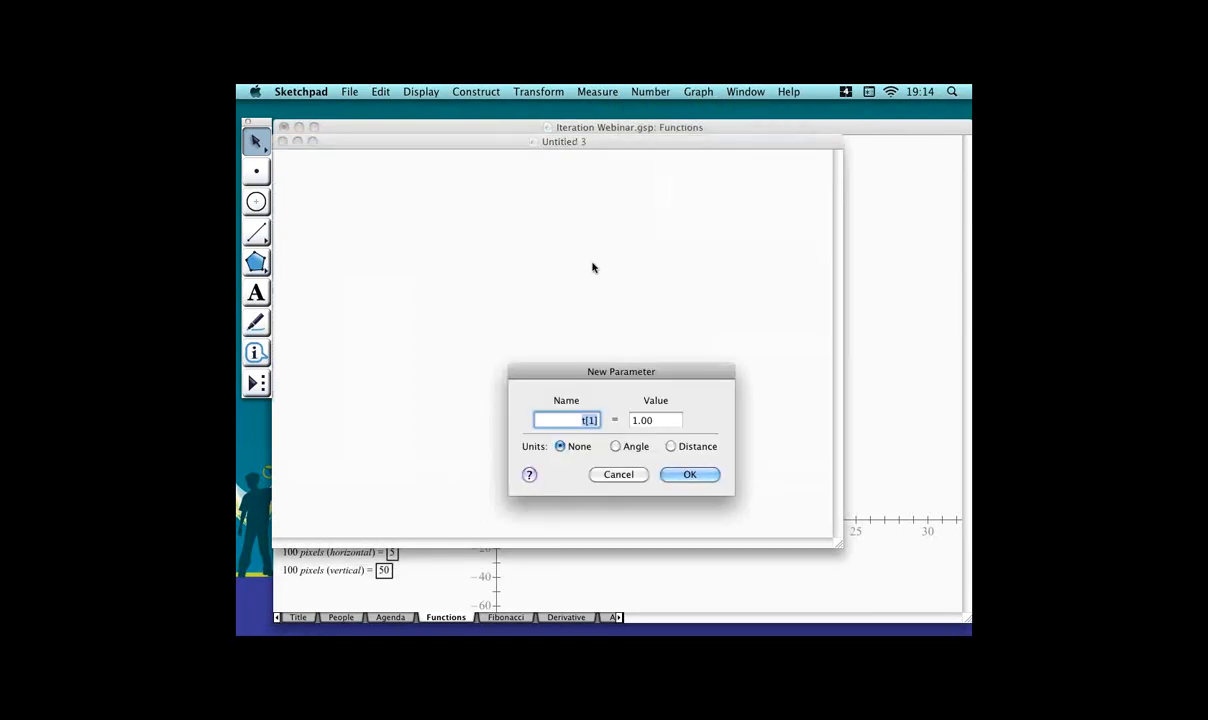
{"action": "type", "text": "x"}
{"action": "key", "text": "Tab"}
{"action": "type", "text": "1"}
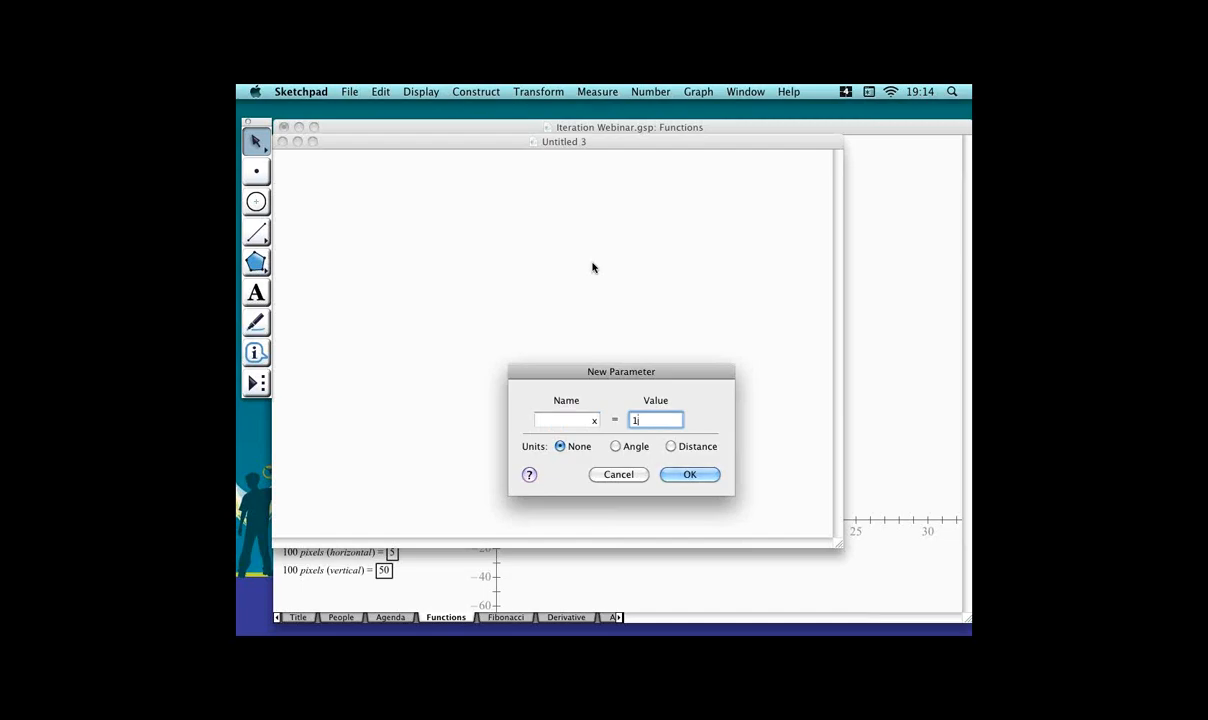
{"action": "type", "text": ".00"}
{"action": "key", "text": "BackSpace"}
{"action": "key", "text": "BackSpace"}
{"action": "key", "text": "BackSpace"}
{"action": "key", "text": "Return"}
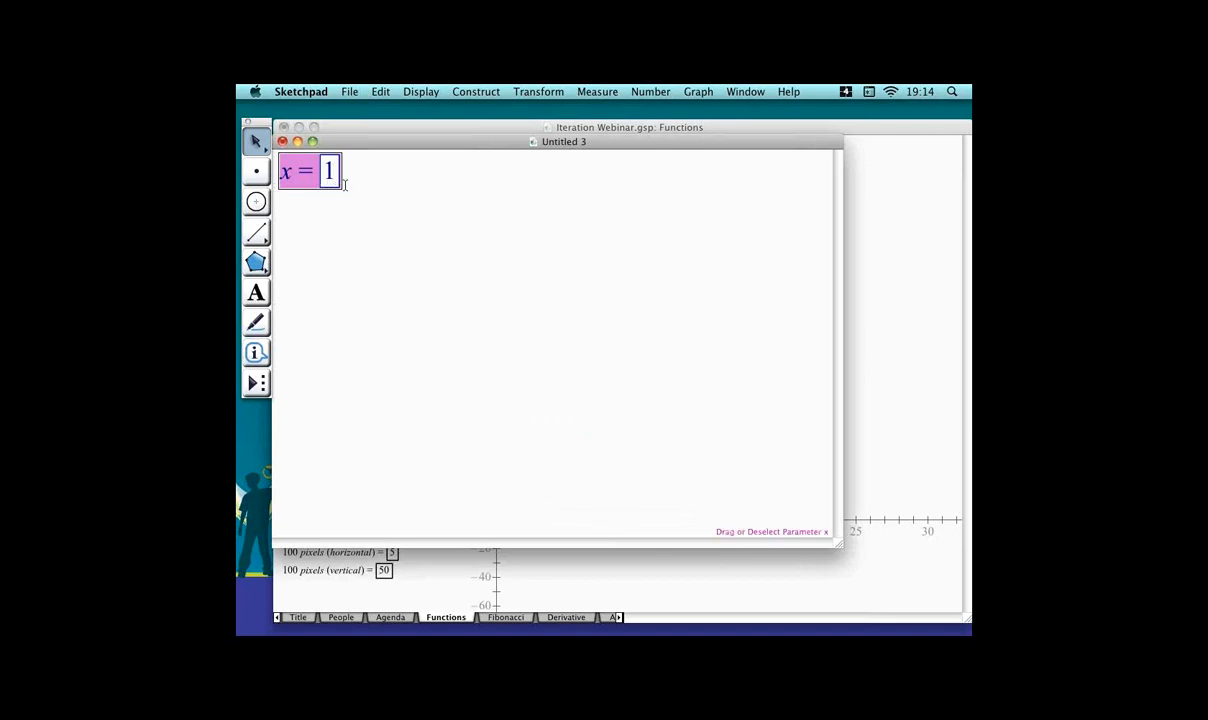
{"action": "left_click", "coordinate": [366, 236]}
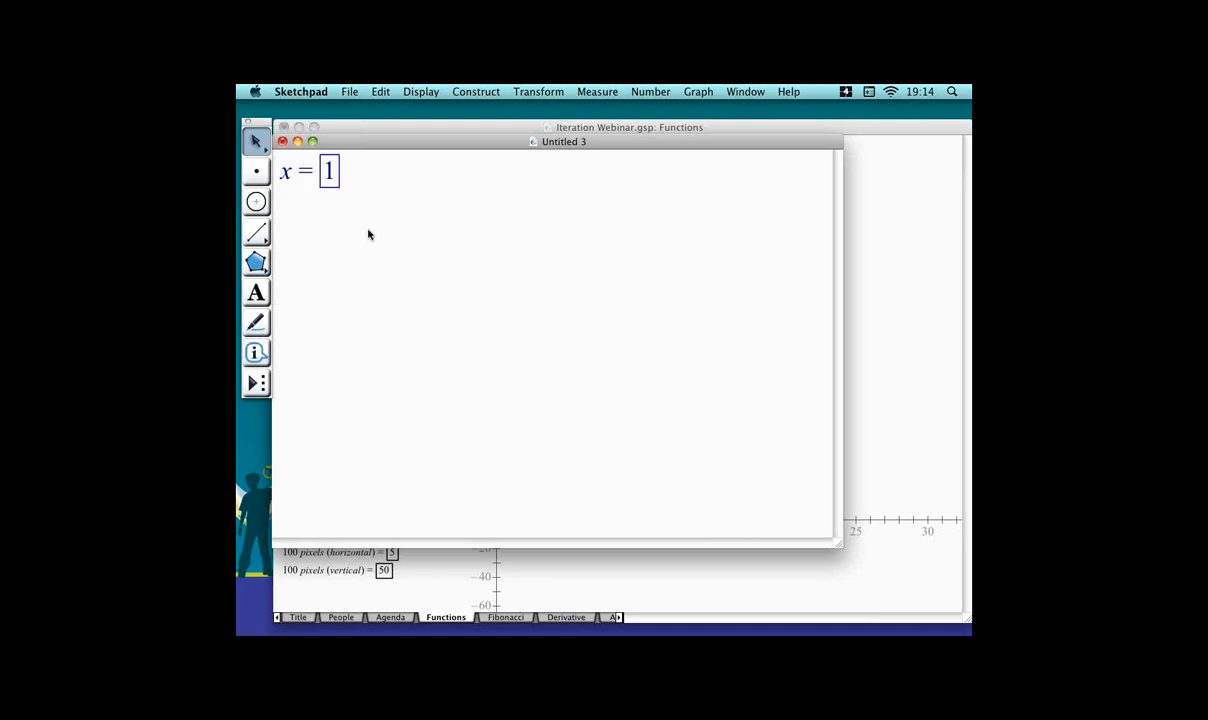
Create a parameter y with value 1 and place it beside x.
{"action": "key", "text": "super+shift+p"}
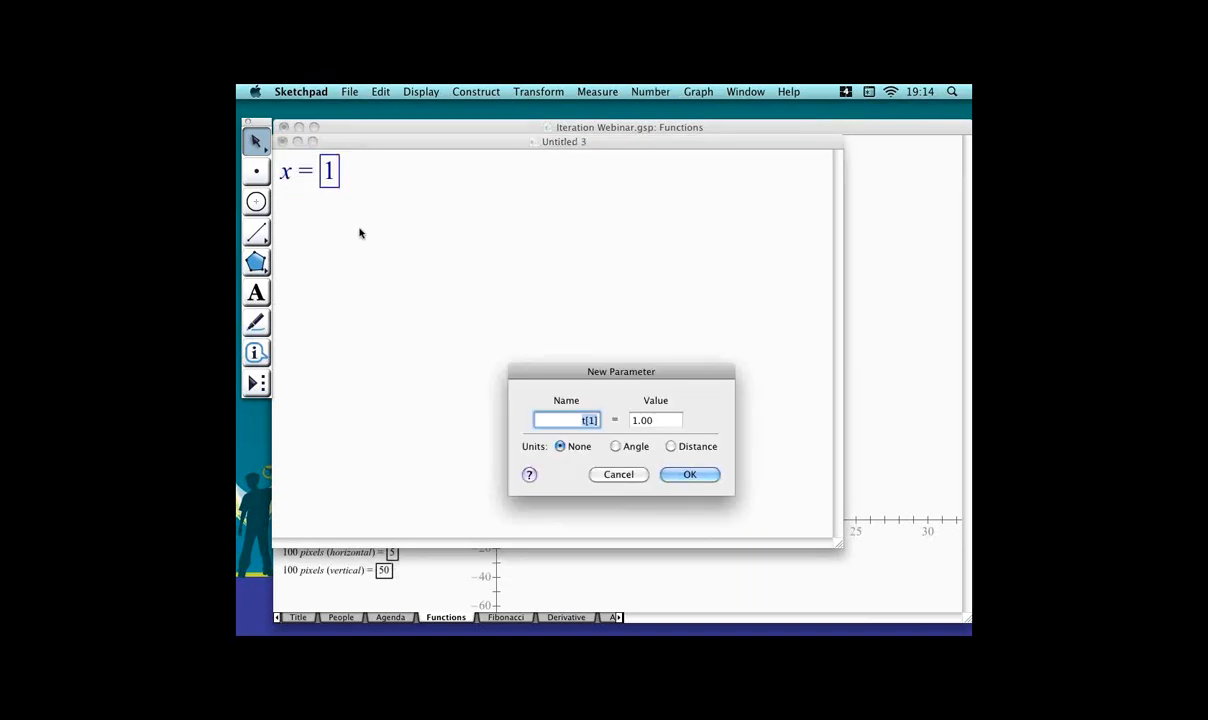
{"action": "type", "text": "y"}
{"action": "key", "text": "Tab"}
{"action": "key", "text": "Return"}
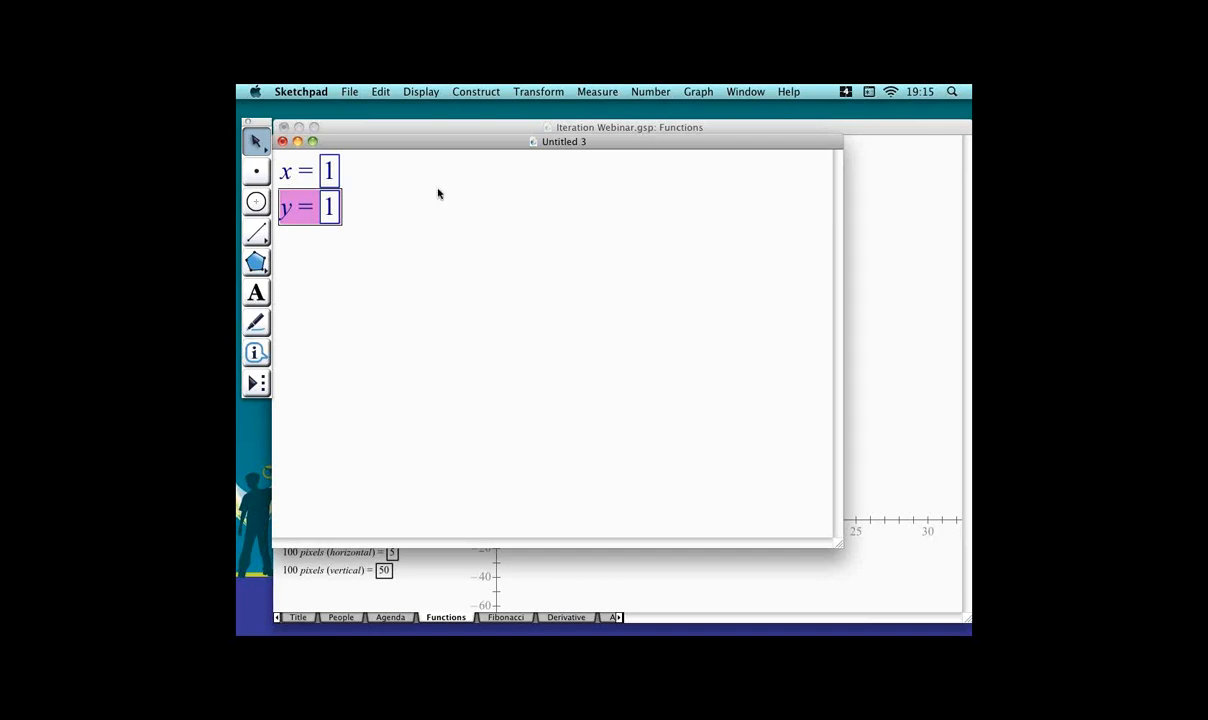
{"action": "left_click_drag", "start_coordinate": [310, 209], "coordinate": [380, 176]}
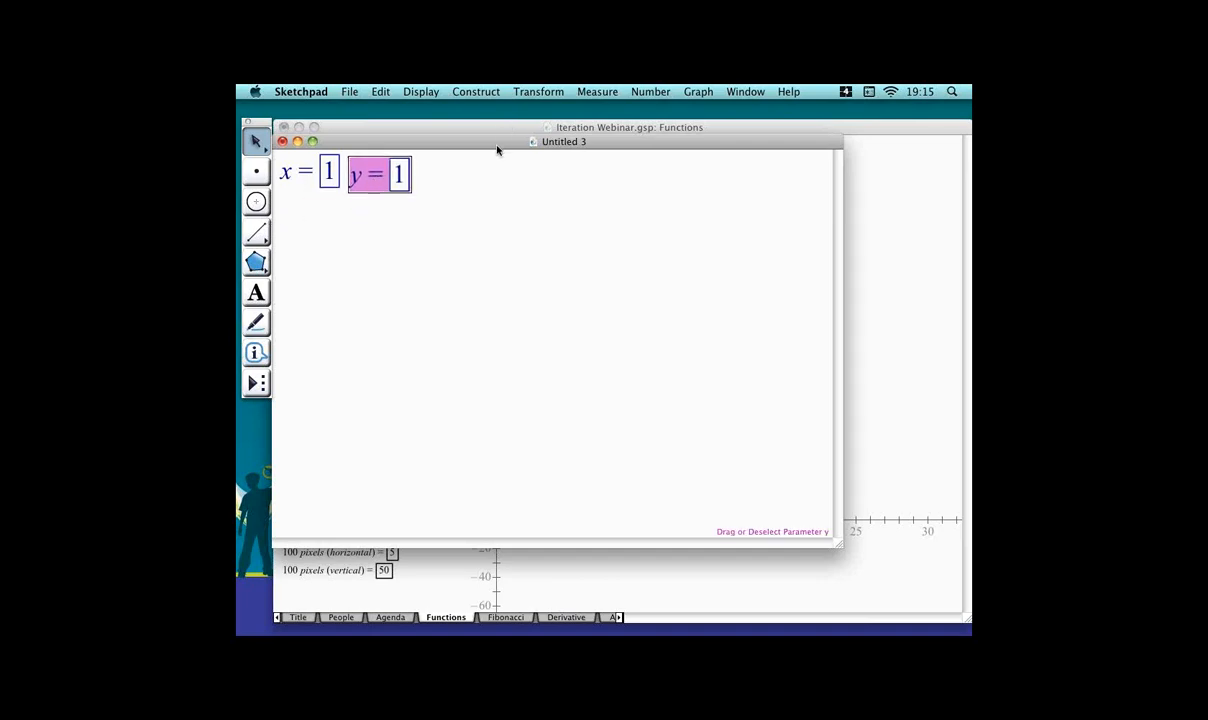
Close the new sketch without saving it.
{"action": "left_click", "coordinate": [284, 141]}
{"action": "left_click", "coordinate": [582, 300]}
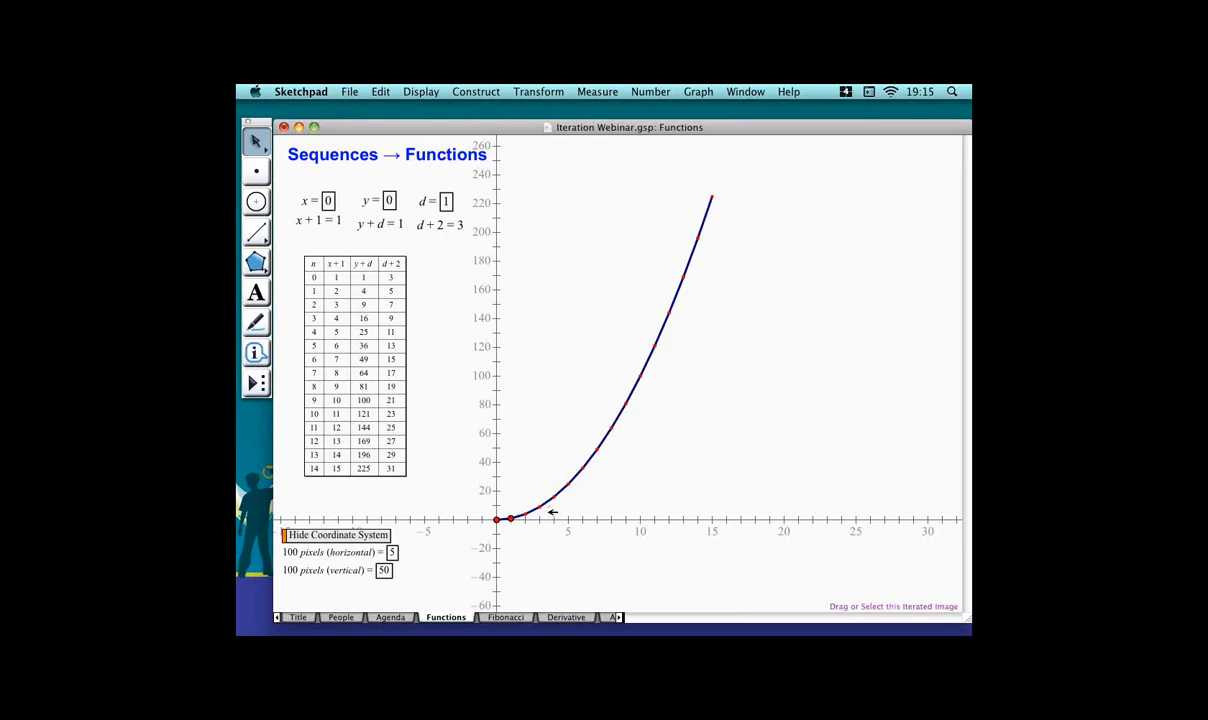
Delete the iterated sequence on the graph together with its iteration table.
{"action": "left_click", "coordinate": [575, 497]}
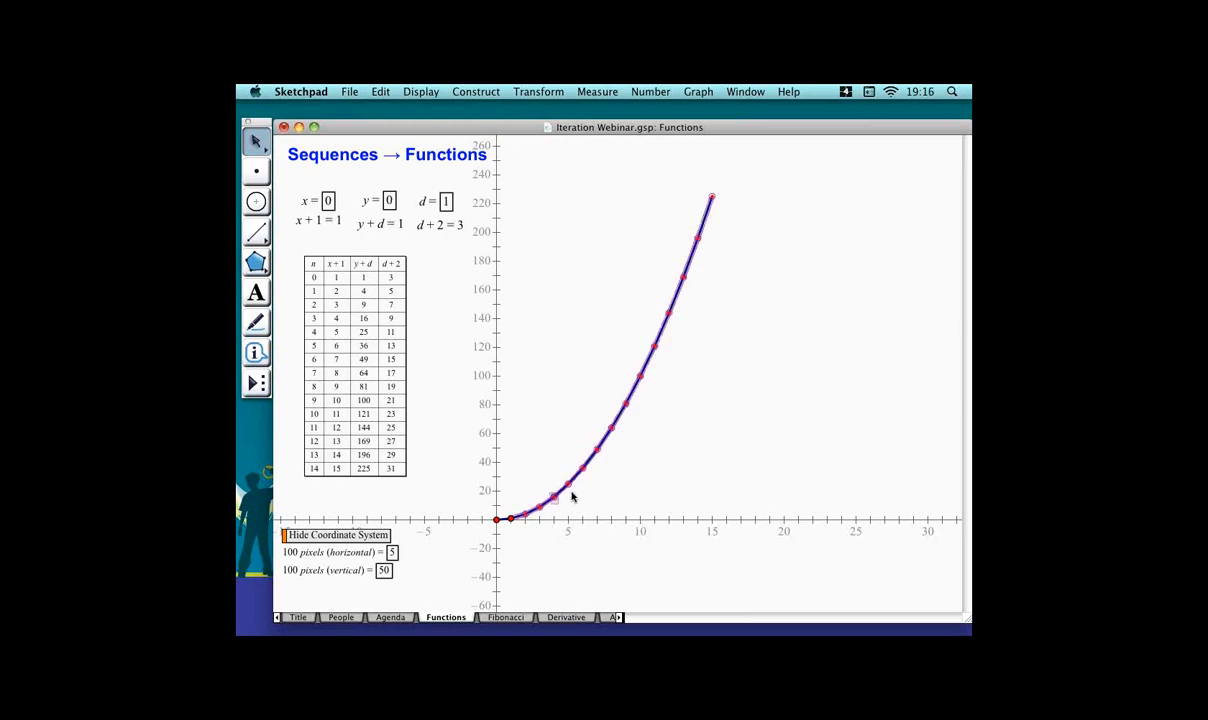
{"action": "key", "text": "Delete"}
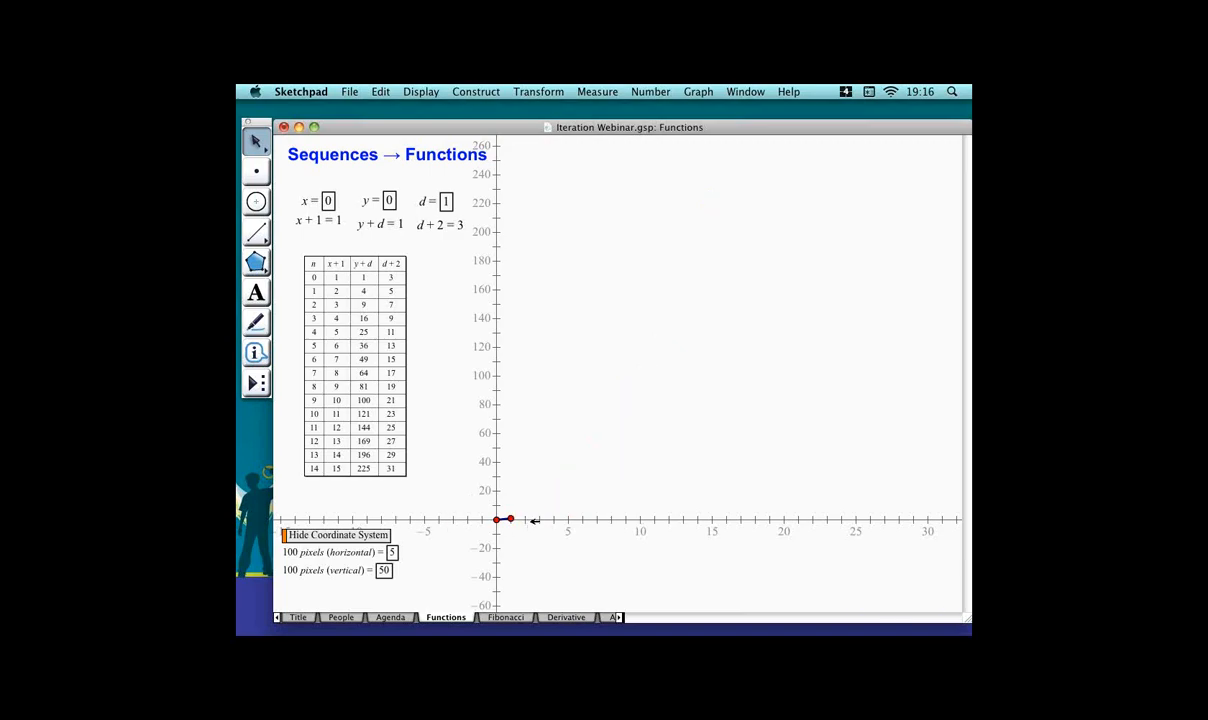
{"action": "left_click", "coordinate": [533, 519]}
{"action": "key", "text": "Delete"}
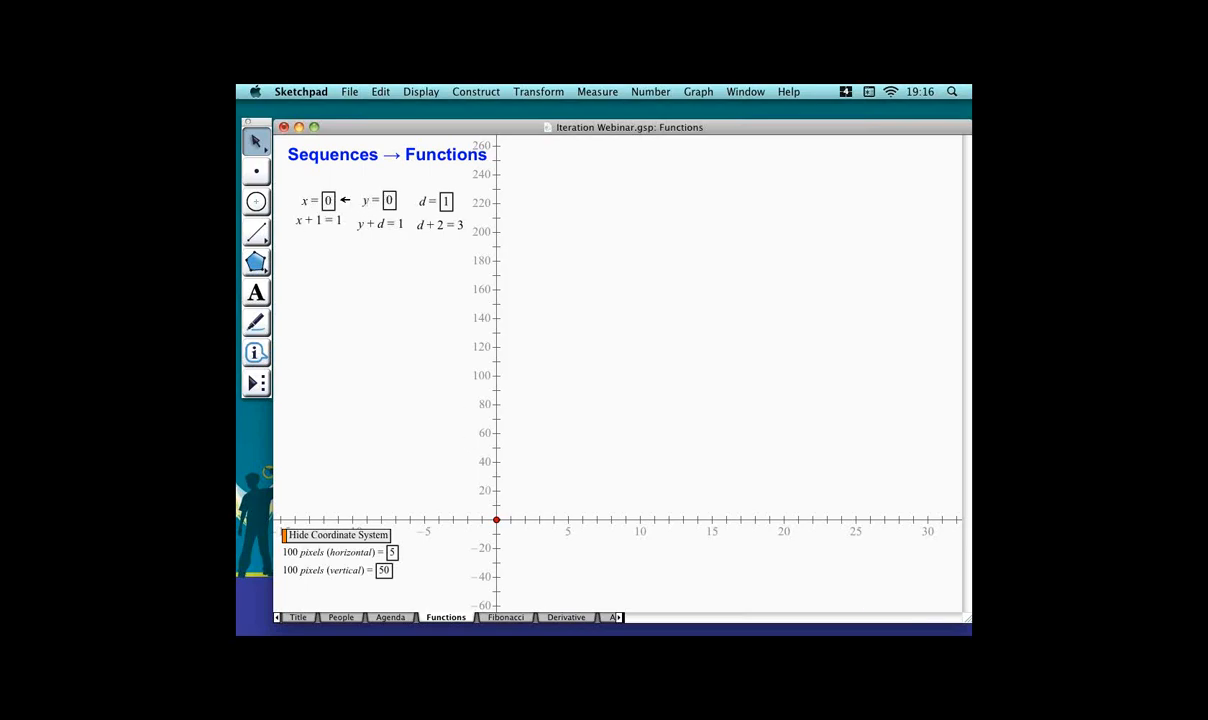
Iterate parameters y and d, mapping them to y + d and d + 2.
{"action": "left_click", "coordinate": [376, 199]}
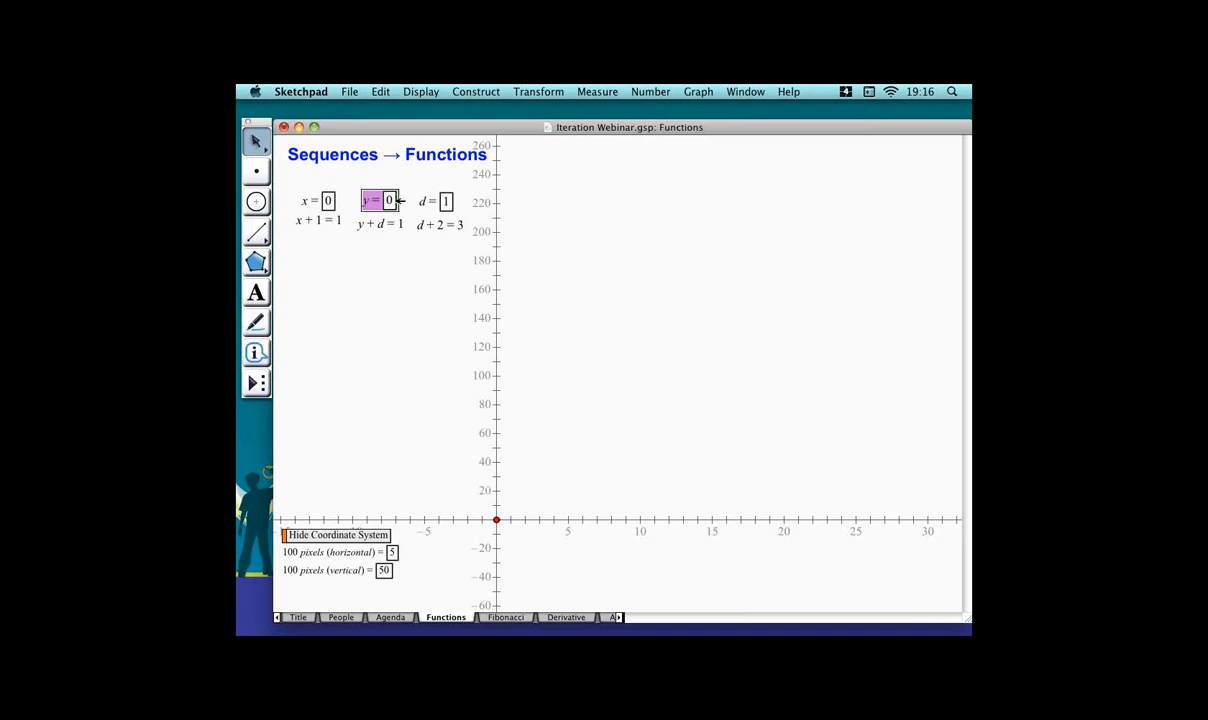
{"action": "left_click", "coordinate": [446, 201], "text": "shift"}
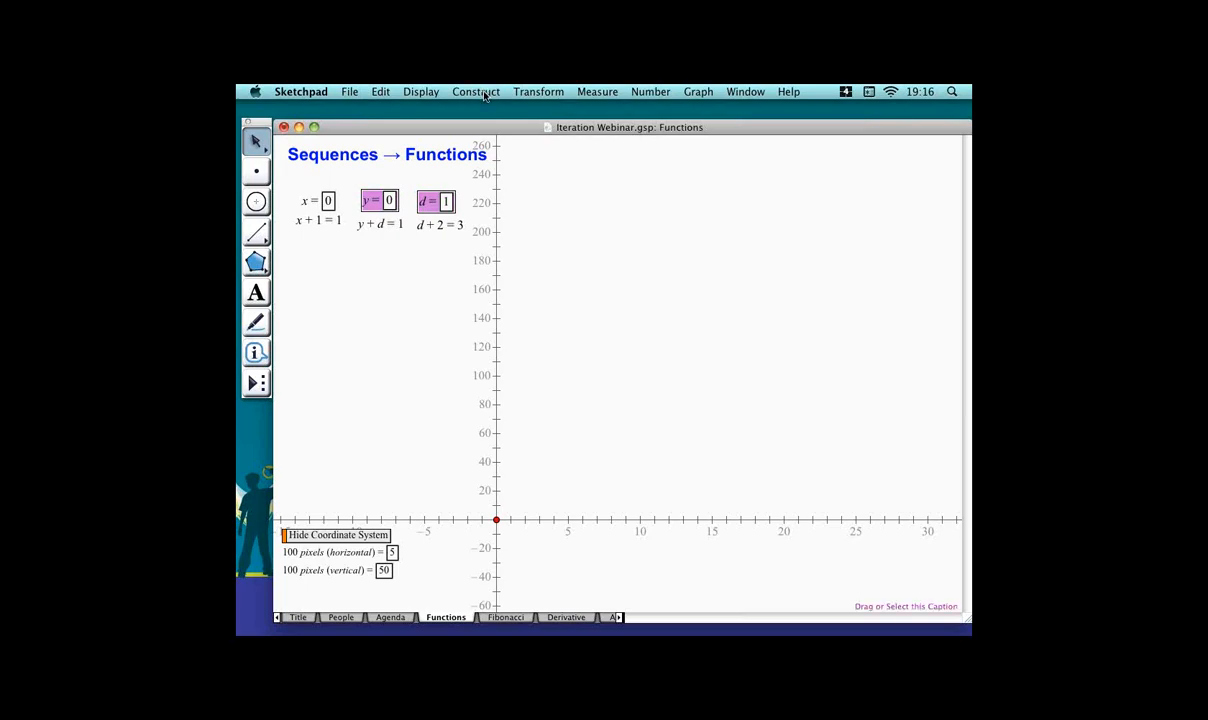
{"action": "left_click", "coordinate": [538, 91]}
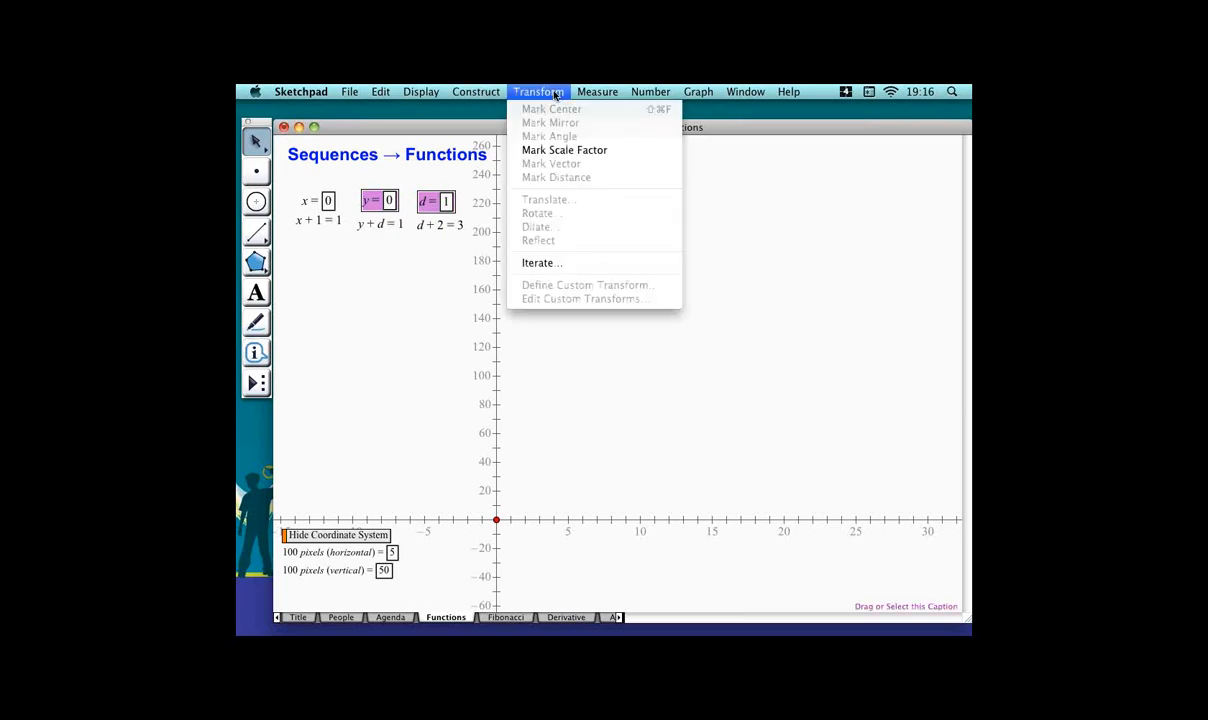
{"action": "left_click", "coordinate": [598, 263]}
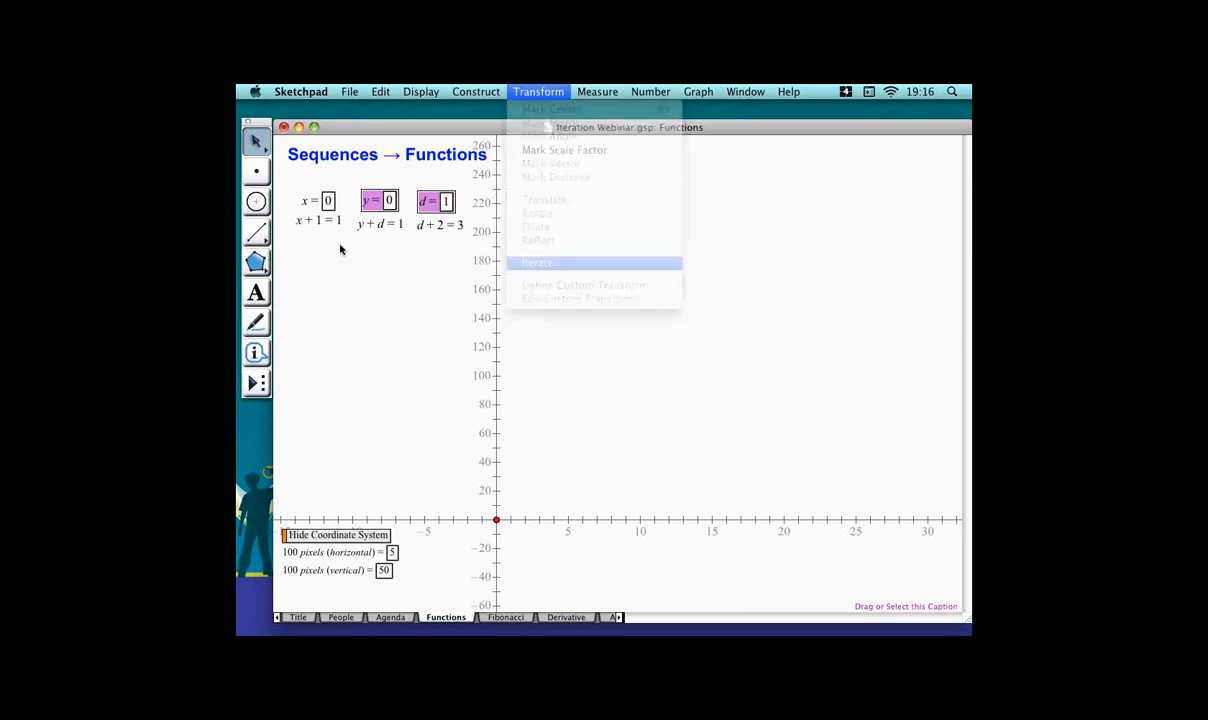
{"action": "left_click", "coordinate": [391, 229]}
{"action": "left_click", "coordinate": [440, 224]}
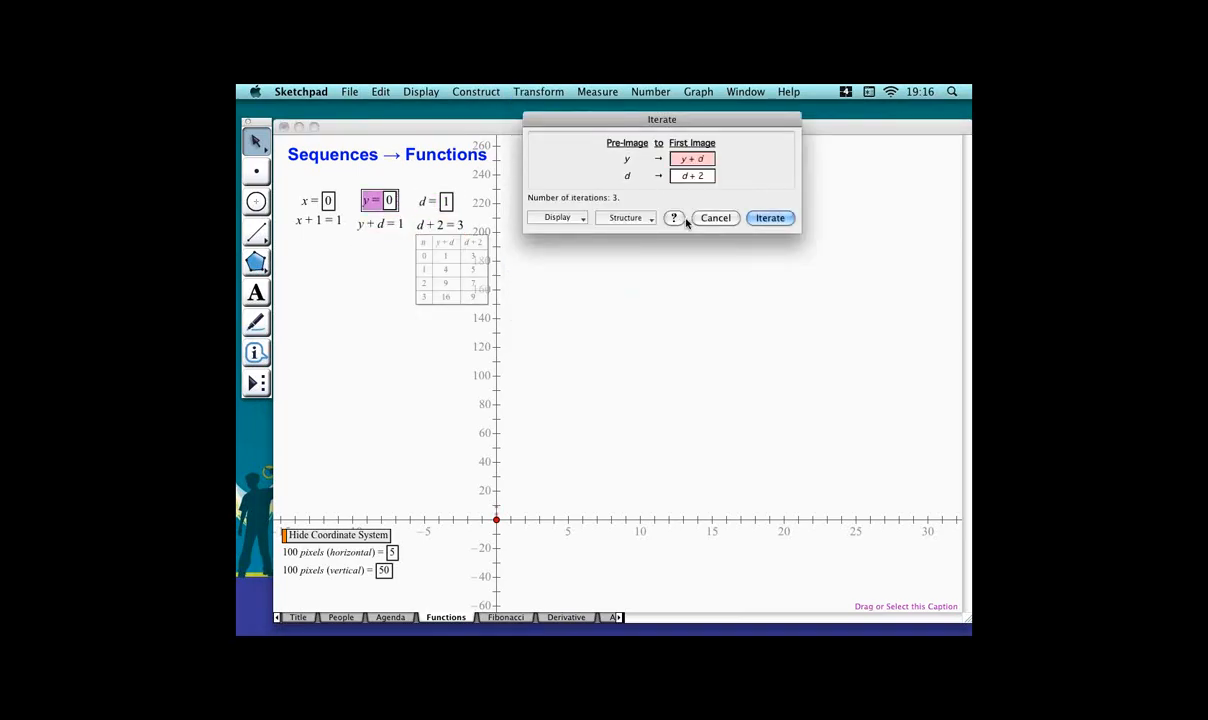
{"action": "left_click", "coordinate": [770, 218]}
Move the new iteration table below the calculations and increase its iterations to 14.
{"action": "left_click_drag", "start_coordinate": [462, 278], "coordinate": [361, 296]}
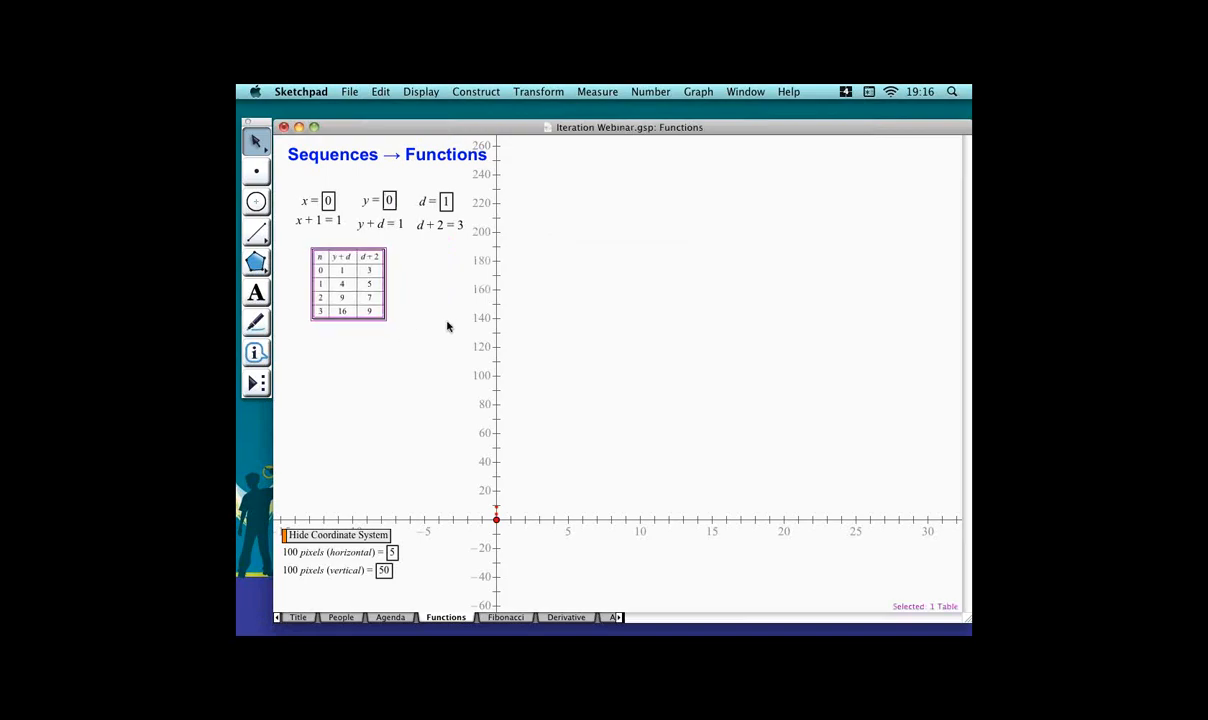
{"action": "key", "text": "plus"}
{"action": "key", "text": "plus"}
{"action": "key", "text": "plus"}
{"action": "key", "text": "plus"}
{"action": "key", "text": "plus"}
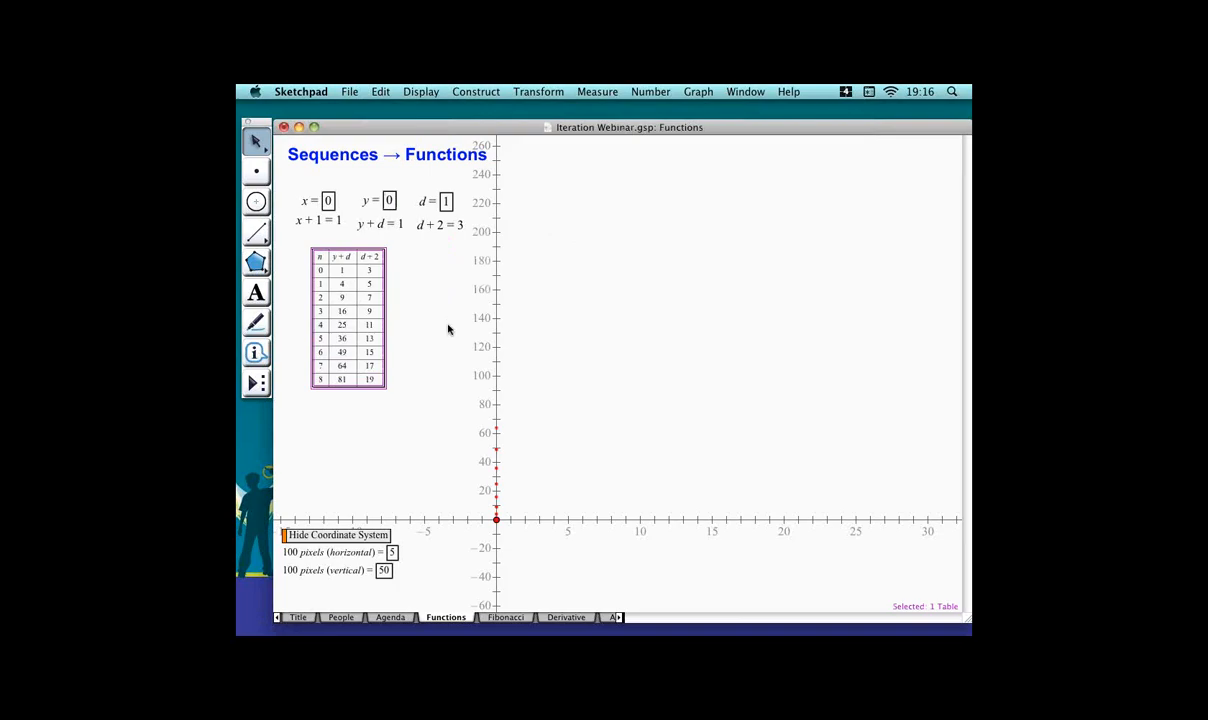
{"action": "key", "text": "plus"}
{"action": "key", "text": "plus"}
{"action": "key", "text": "plus"}
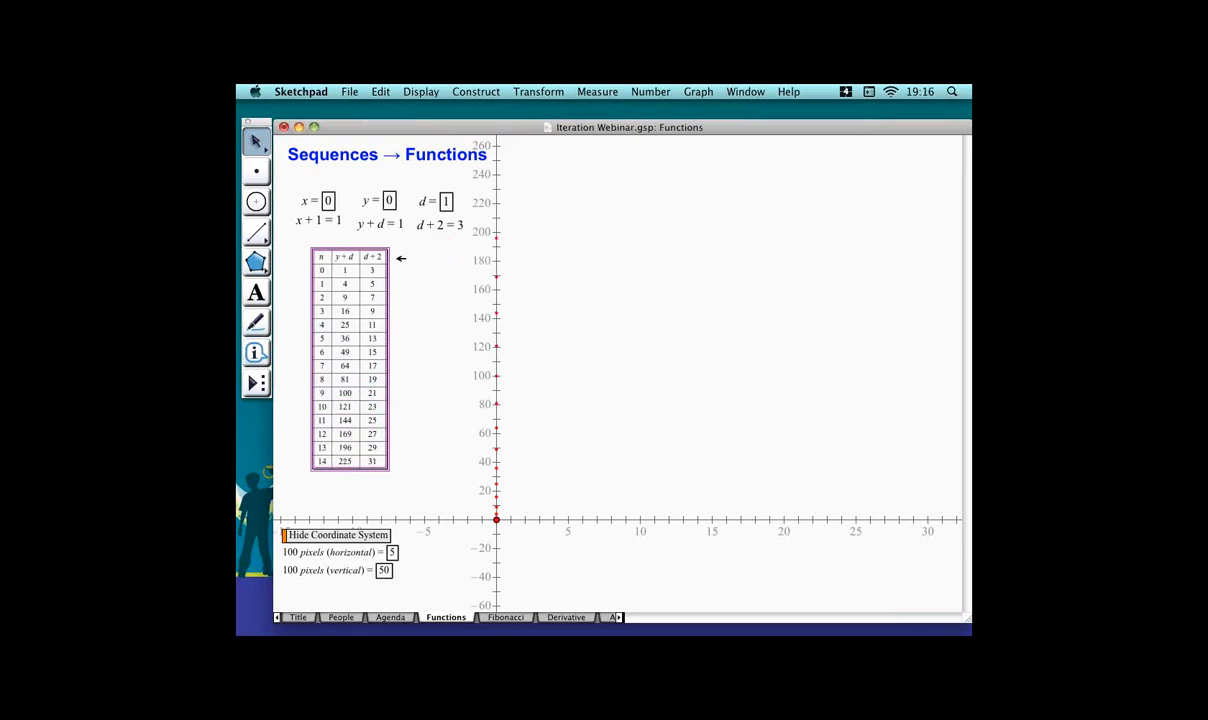
Plot the table's data as rectangular points on the coordinate system.
{"action": "left_click", "coordinate": [698, 91]}
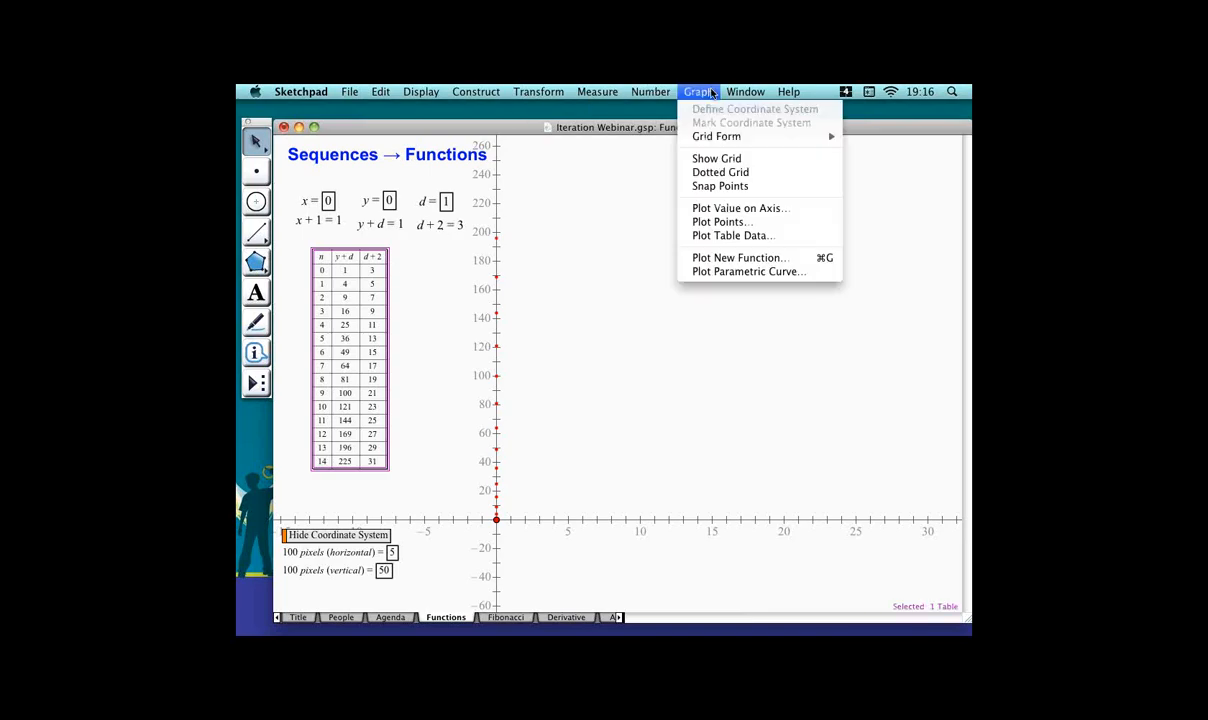
{"action": "left_click", "coordinate": [733, 235]}
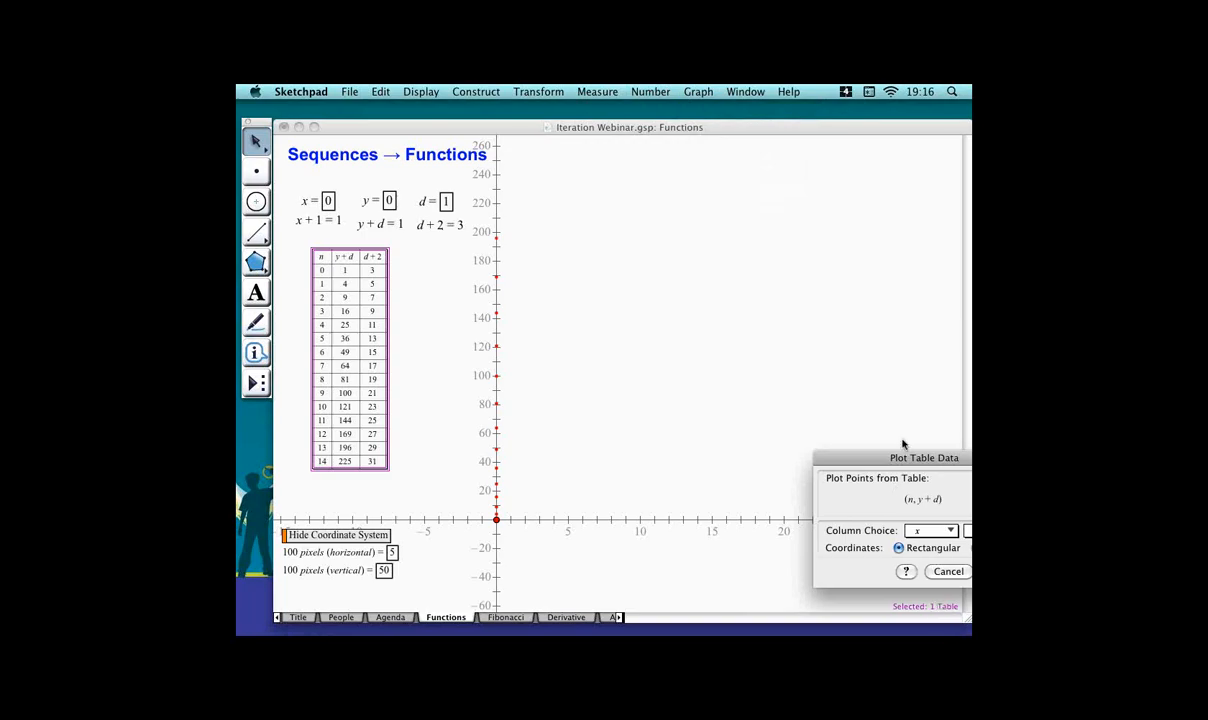
{"action": "left_click_drag", "start_coordinate": [898, 457], "coordinate": [724, 441]}
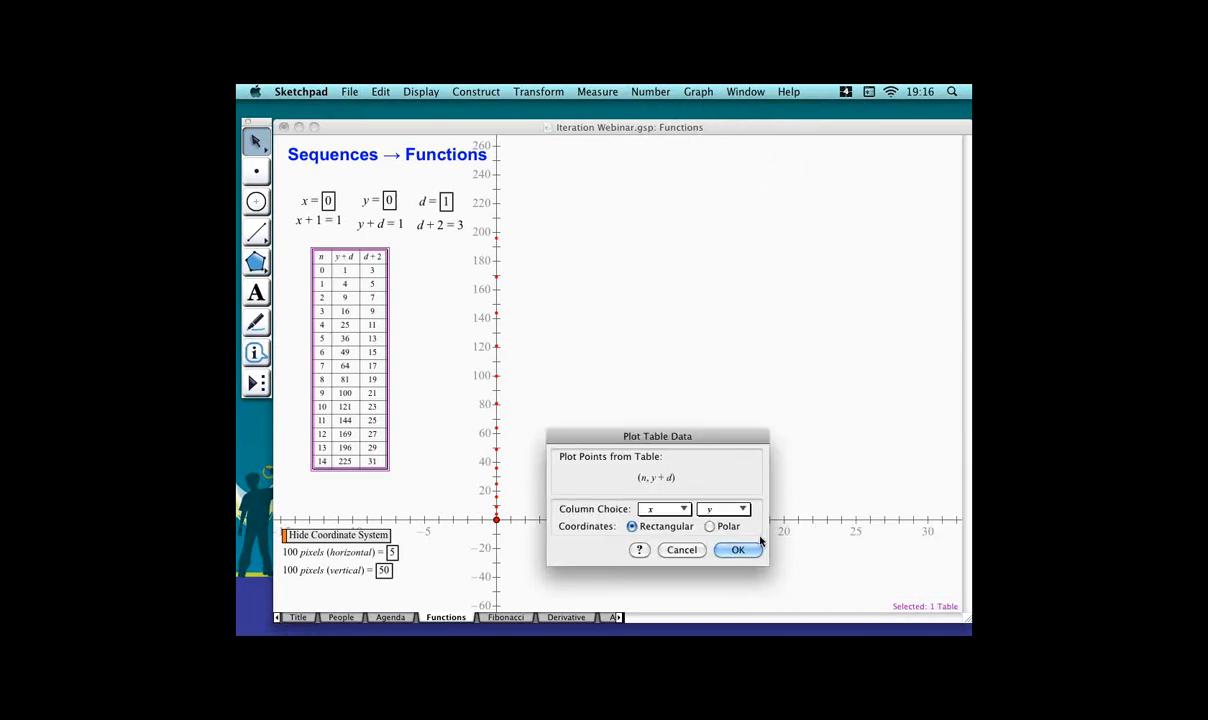
{"action": "left_click", "coordinate": [737, 550]}
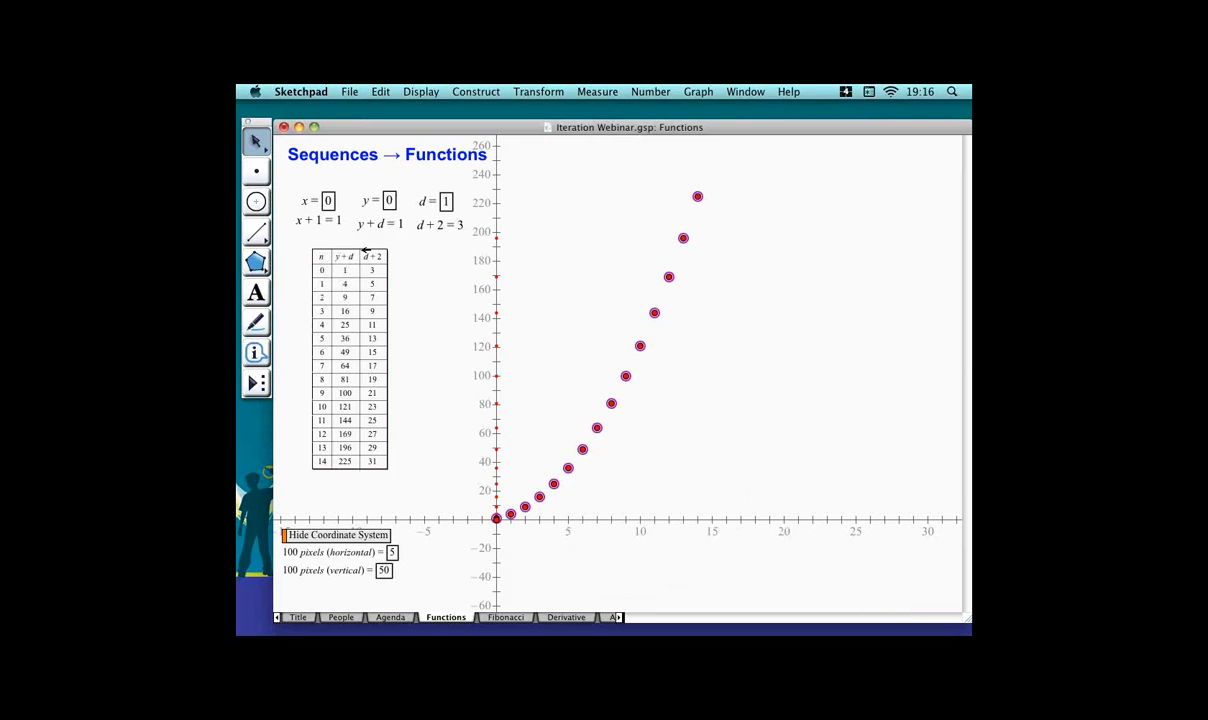
{"action": "left_click", "coordinate": [524, 452]}
{"action": "left_click", "coordinate": [516, 450]}
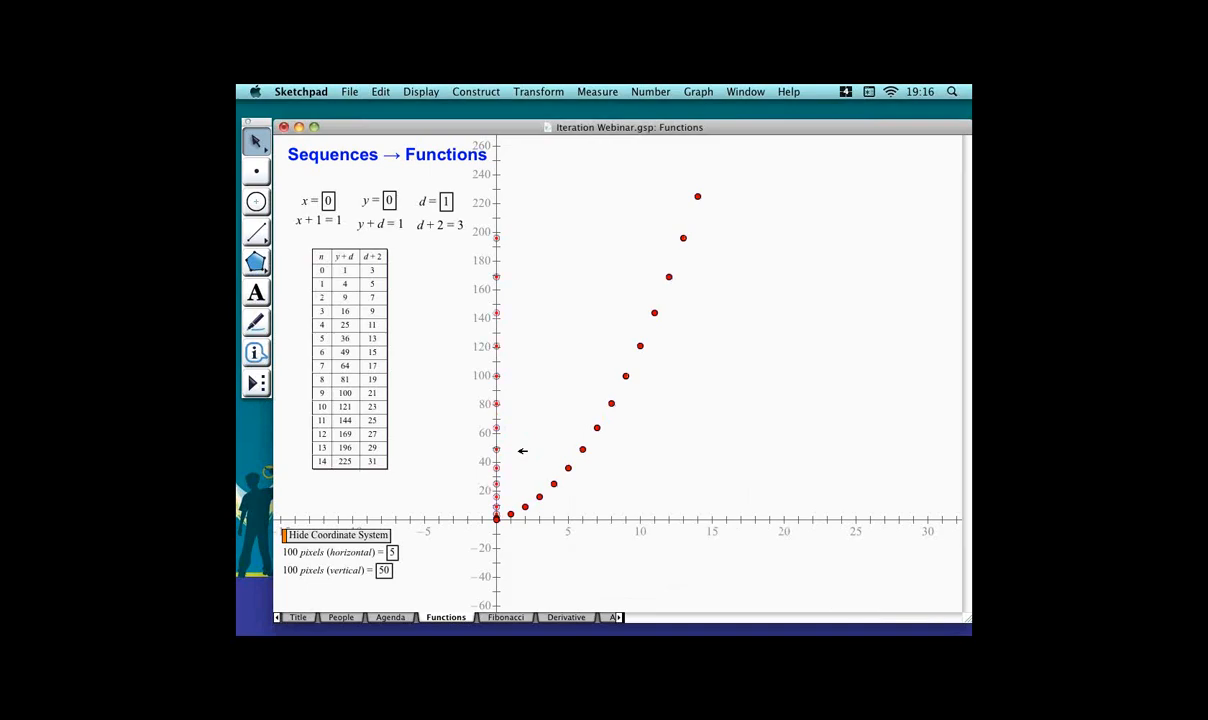
Hide the iterated points along the y-axis and inspect the properties of the plotted point at n = 9.
{"action": "key", "text": "super+h"}
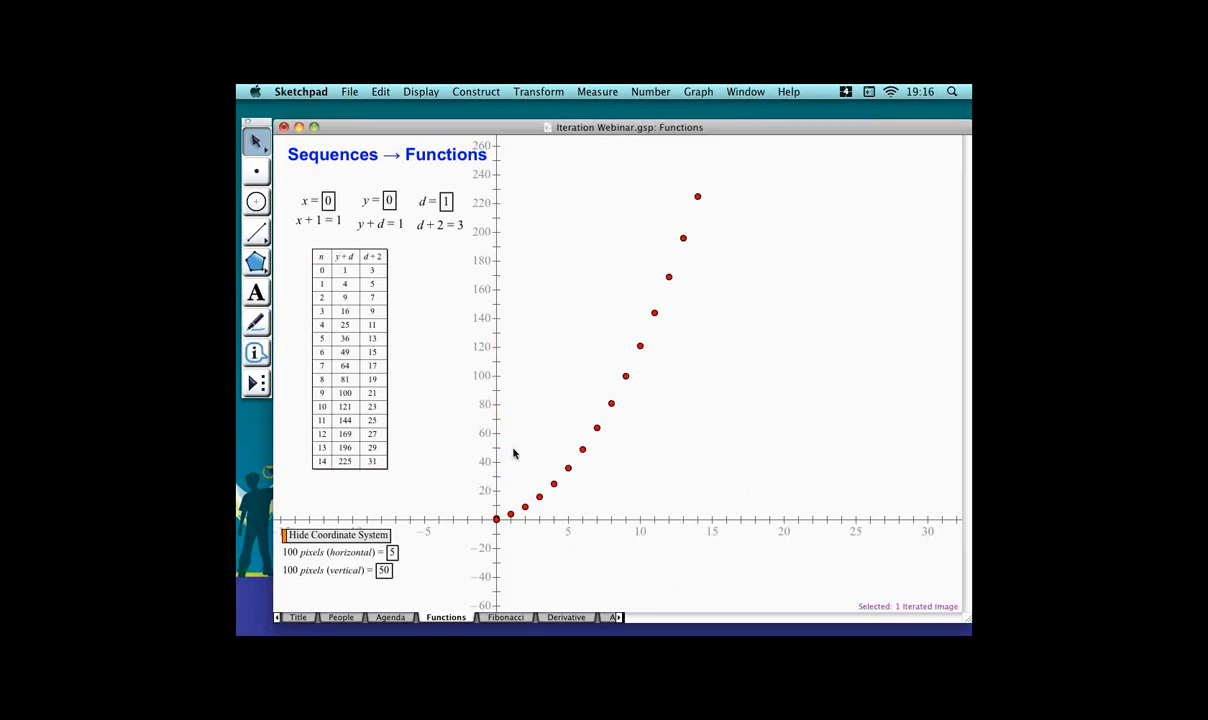
{"action": "left_click_drag", "start_coordinate": [598, 354], "coordinate": [652, 391]}
{"action": "right_click", "coordinate": [625, 352]}
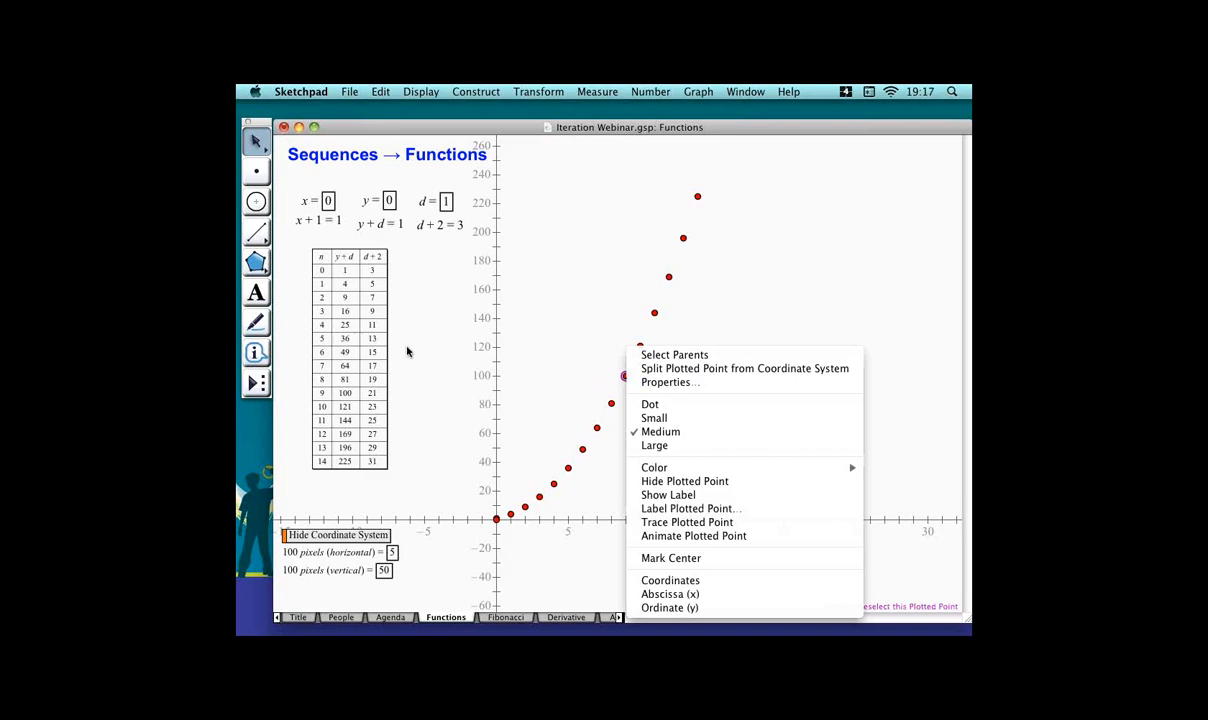
{"action": "left_click", "coordinate": [672, 381]}
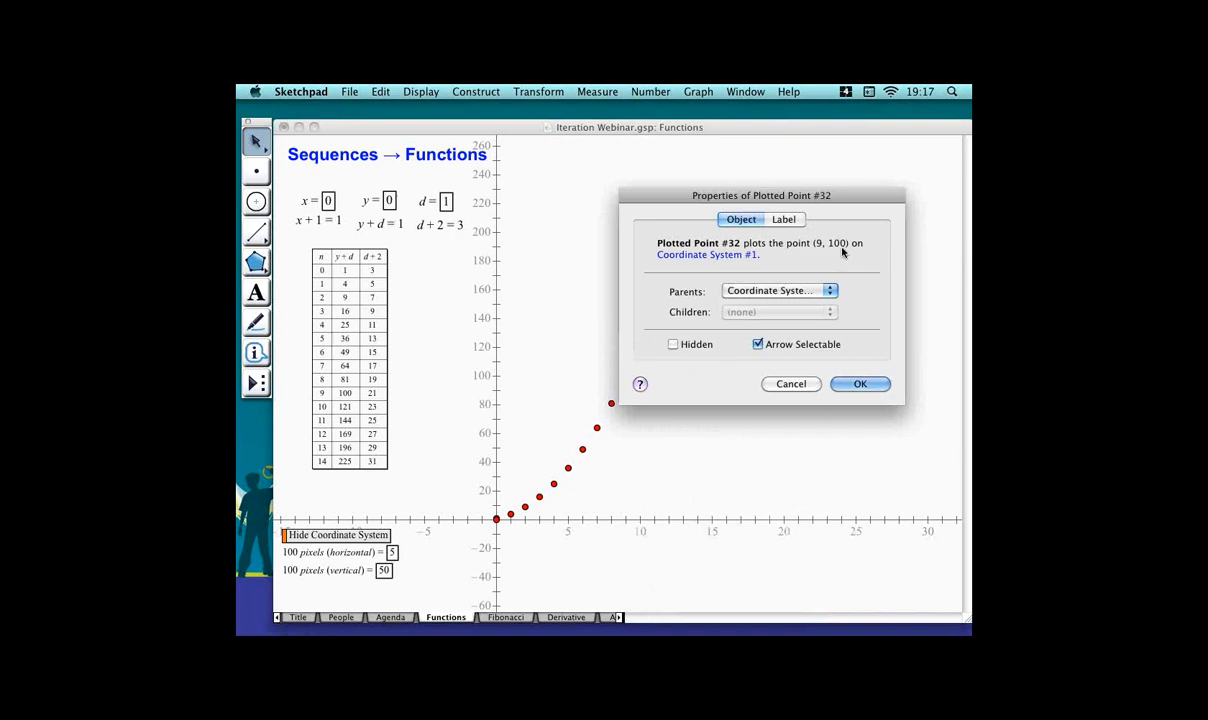
{"action": "left_click", "coordinate": [884, 385]}
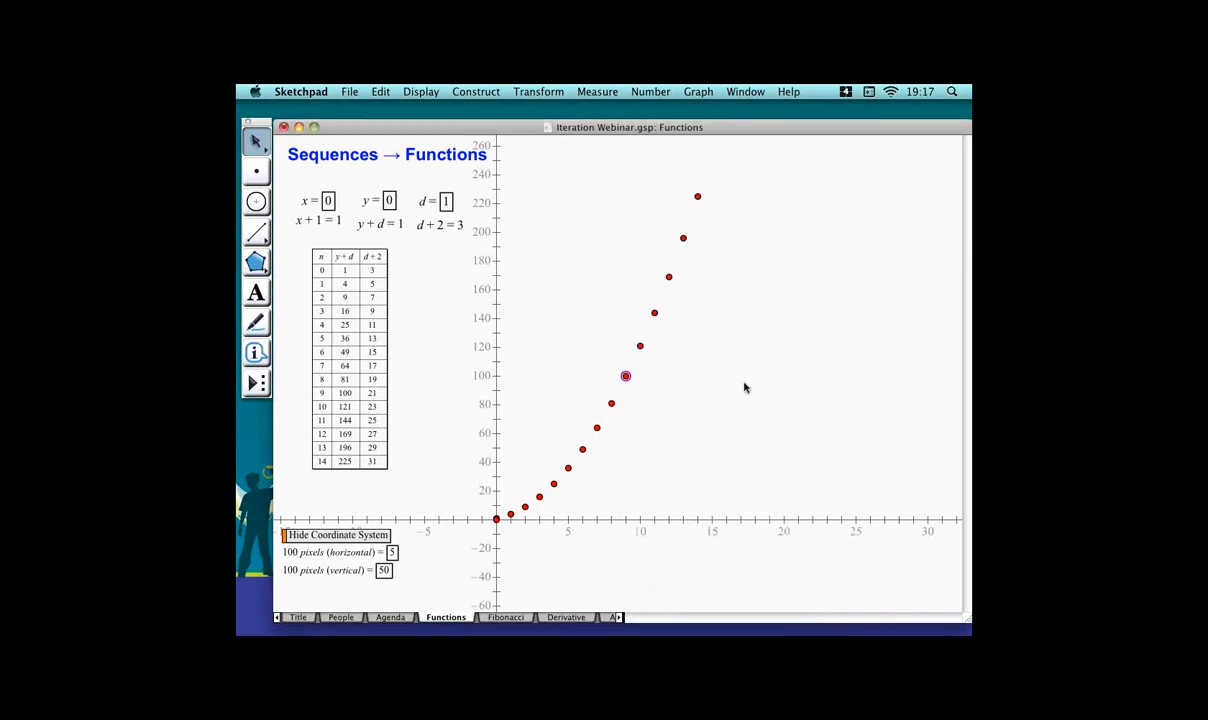
{"action": "left_click", "coordinate": [596, 366]}
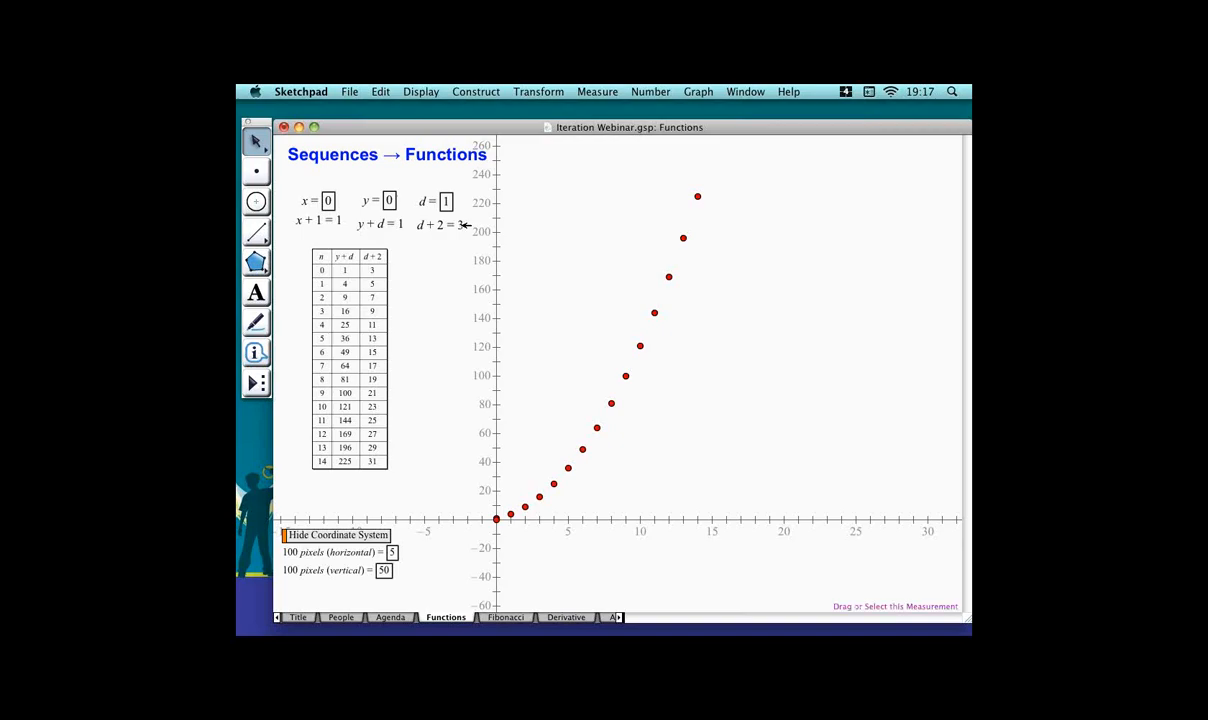
Edit the d + 2 calculation so it becomes d + 3.
{"action": "double_click", "coordinate": [463, 225]}
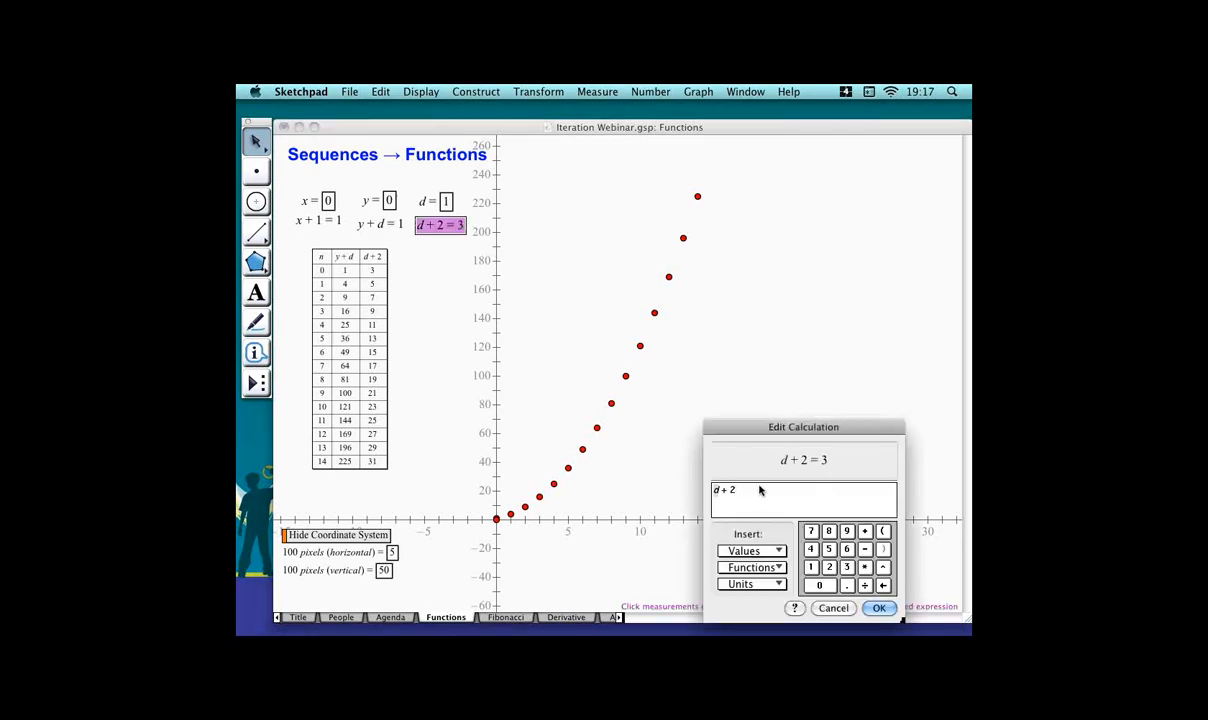
{"action": "key", "text": "BackSpace"}
{"action": "type", "text": "3"}
{"action": "key", "text": "Return"}
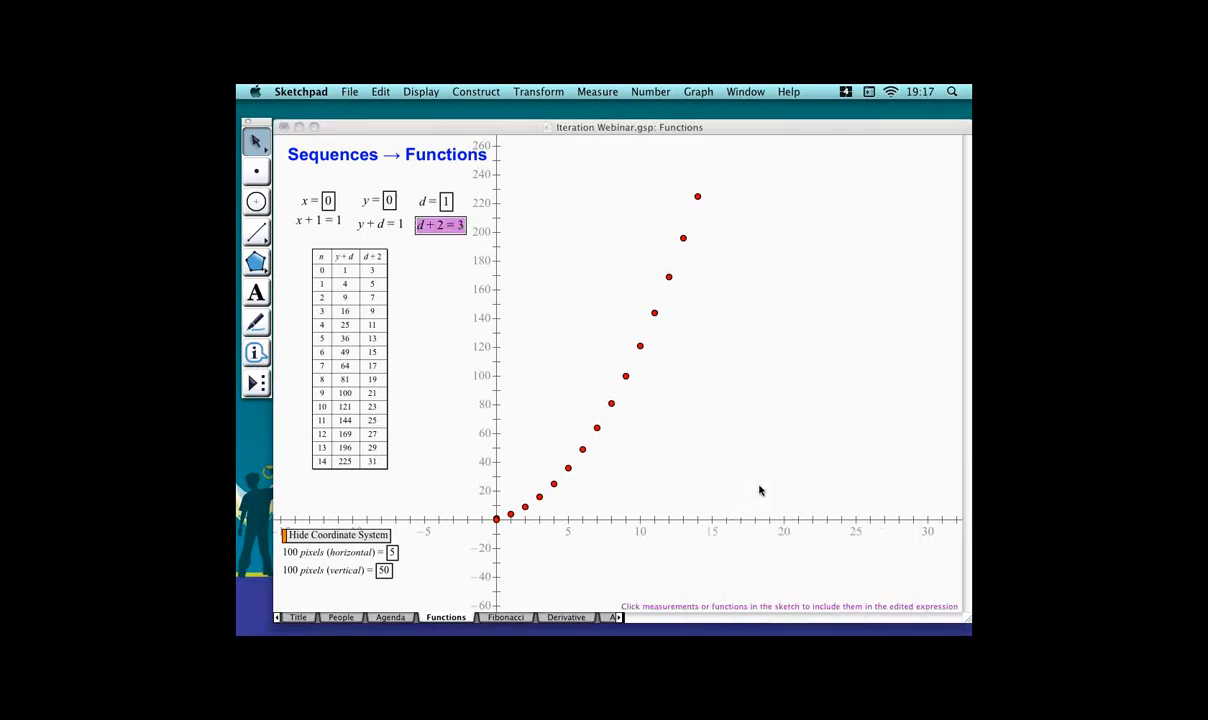
{"action": "left_click", "coordinate": [574, 347]}
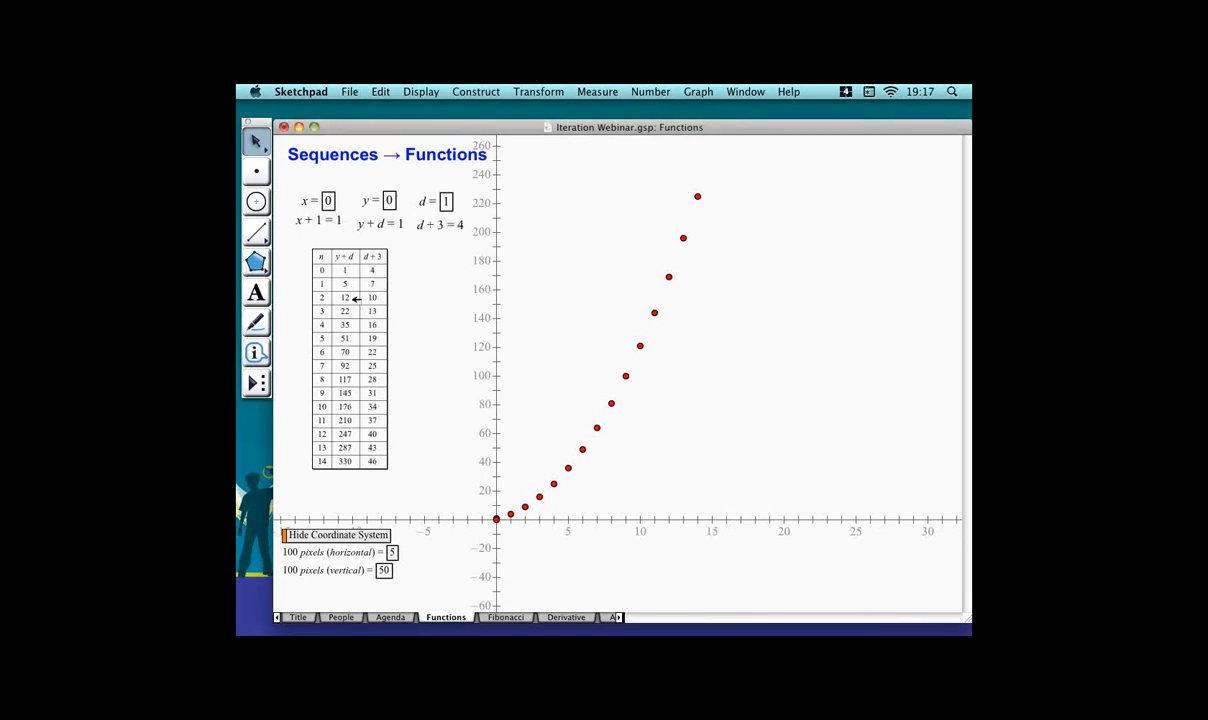
Plot the updated table's data as rectangular points, using the n and y + d columns.
{"action": "left_click", "coordinate": [354, 299]}
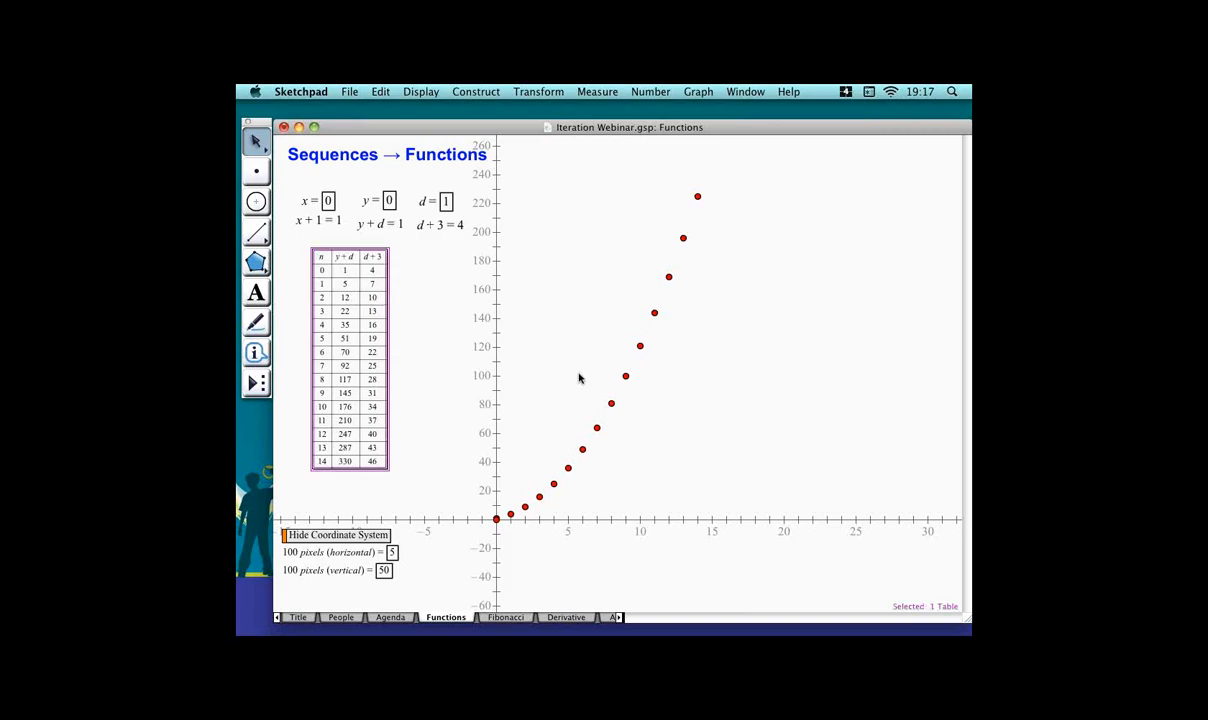
{"action": "left_click", "coordinate": [537, 91]}
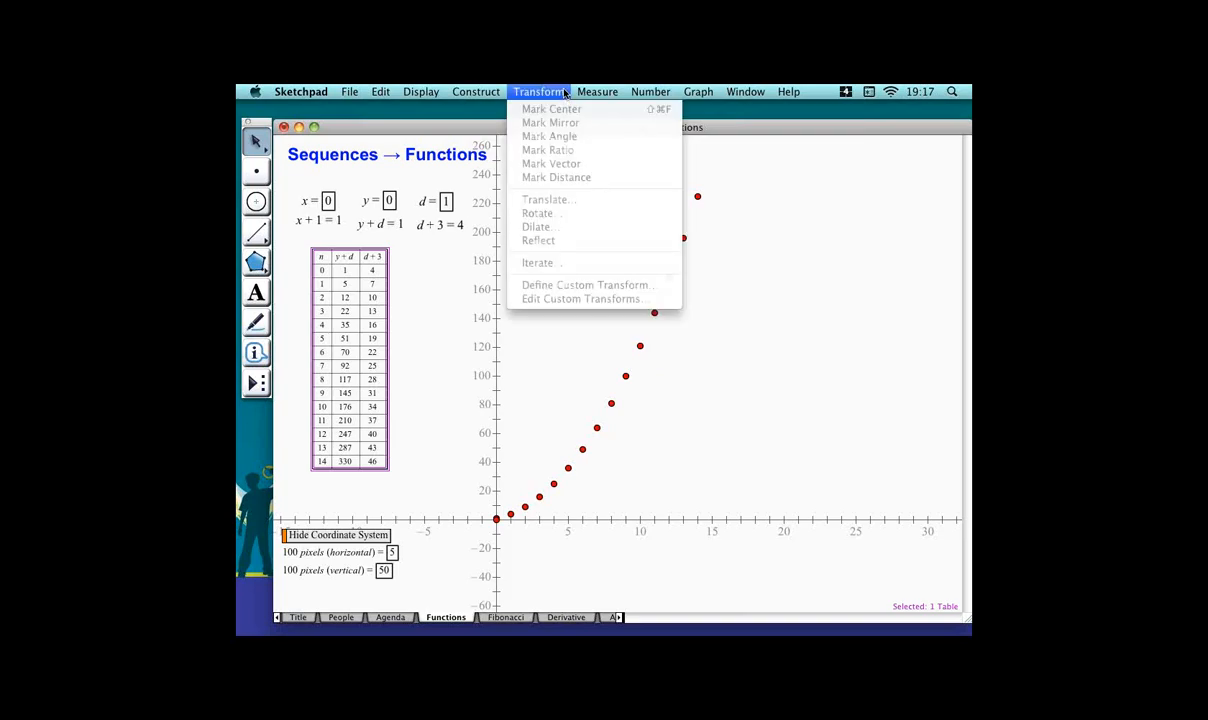
{"action": "left_click", "coordinate": [535, 90]}
{"action": "left_click", "coordinate": [690, 91]}
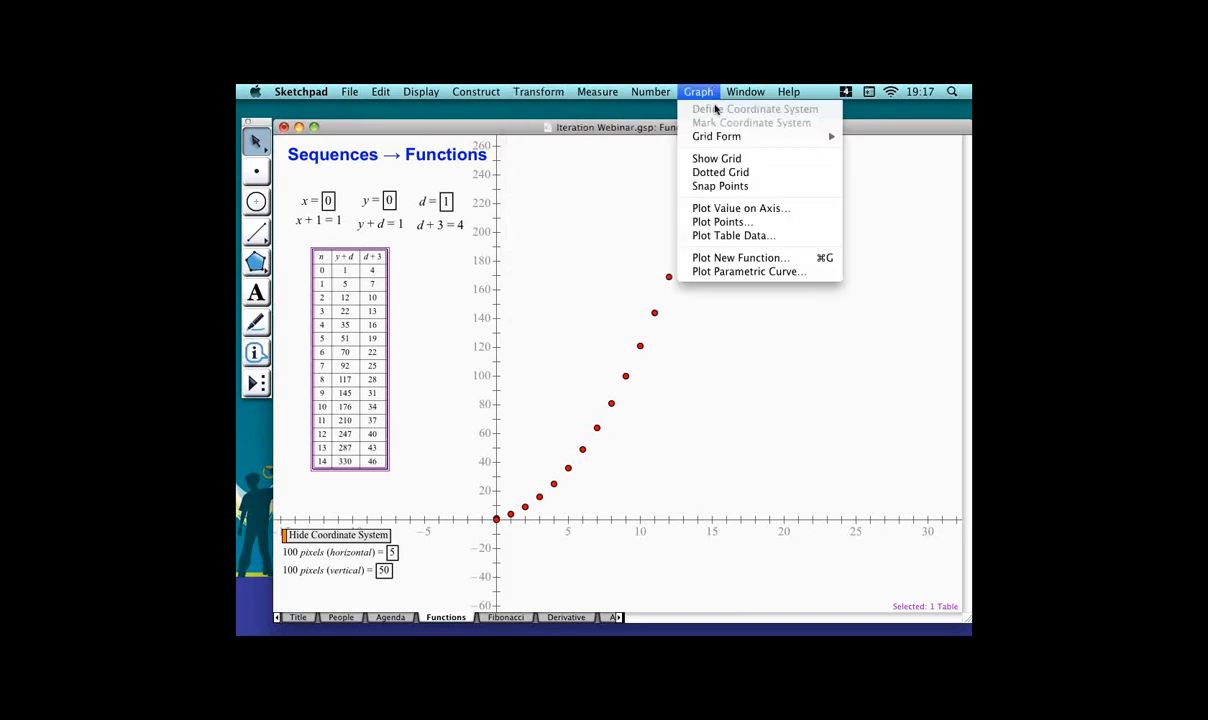
{"action": "left_click", "coordinate": [784, 235]}
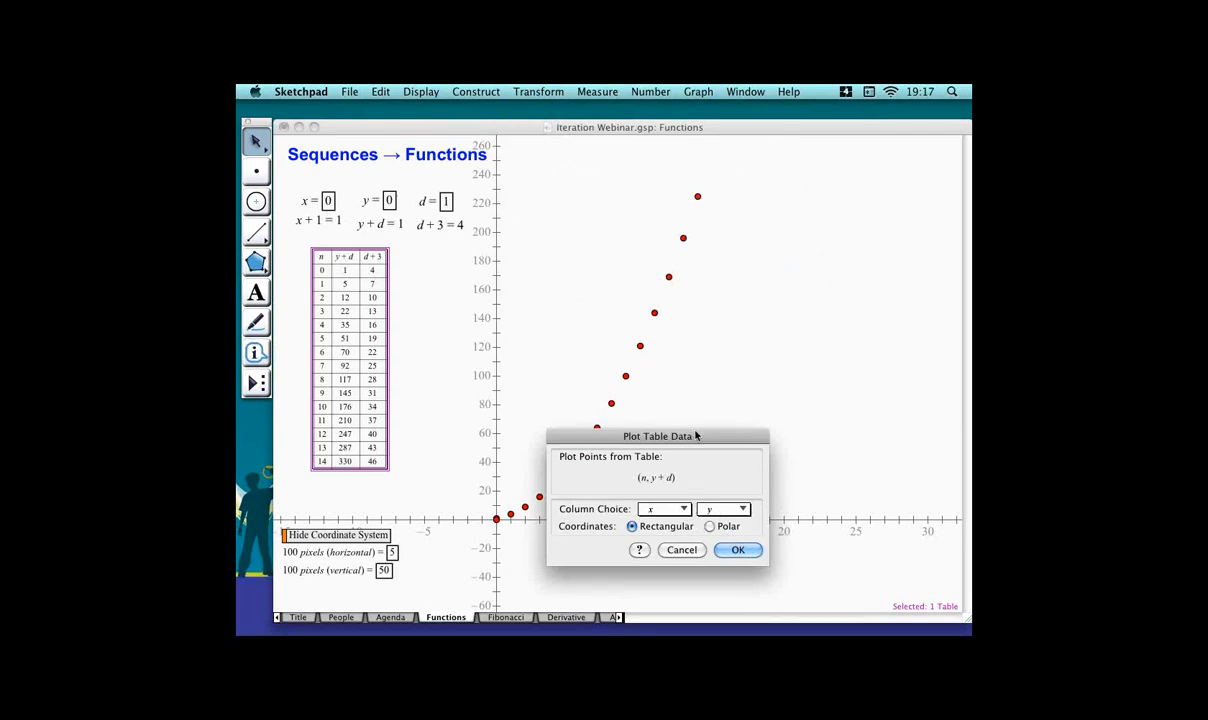
{"action": "left_click_drag", "start_coordinate": [696, 432], "coordinate": [566, 244]}
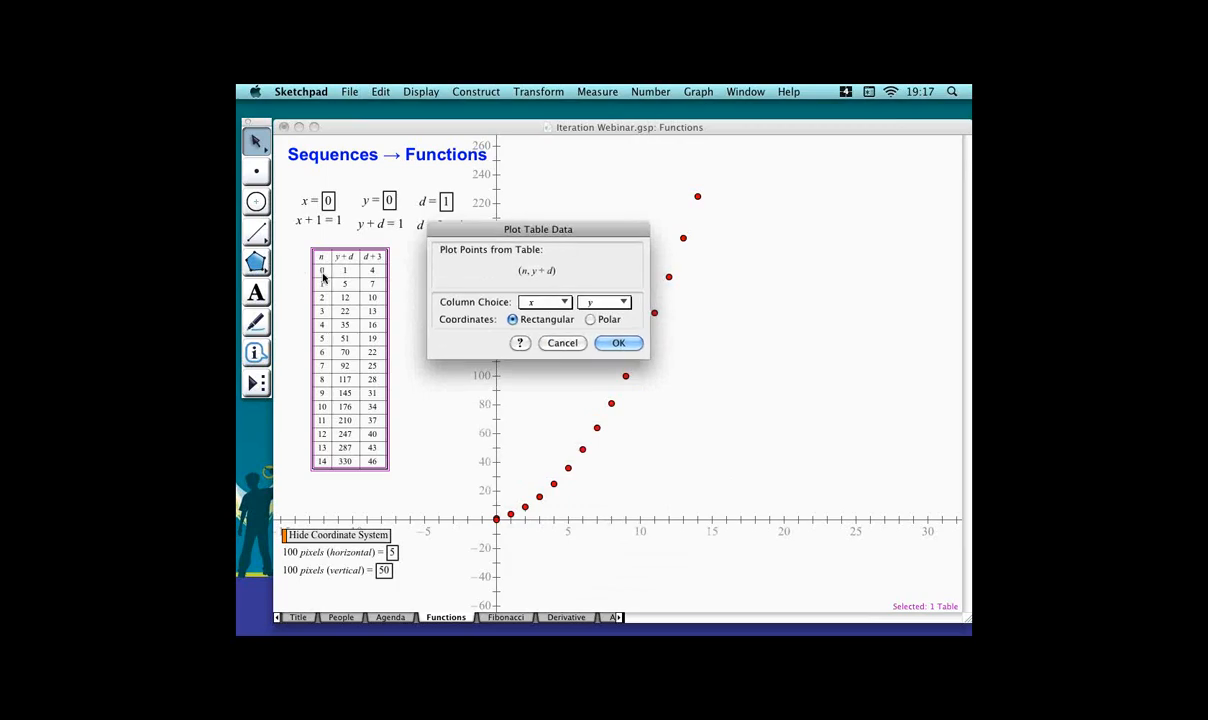
{"action": "left_click", "coordinate": [560, 302]}
{"action": "left_click", "coordinate": [603, 301]}
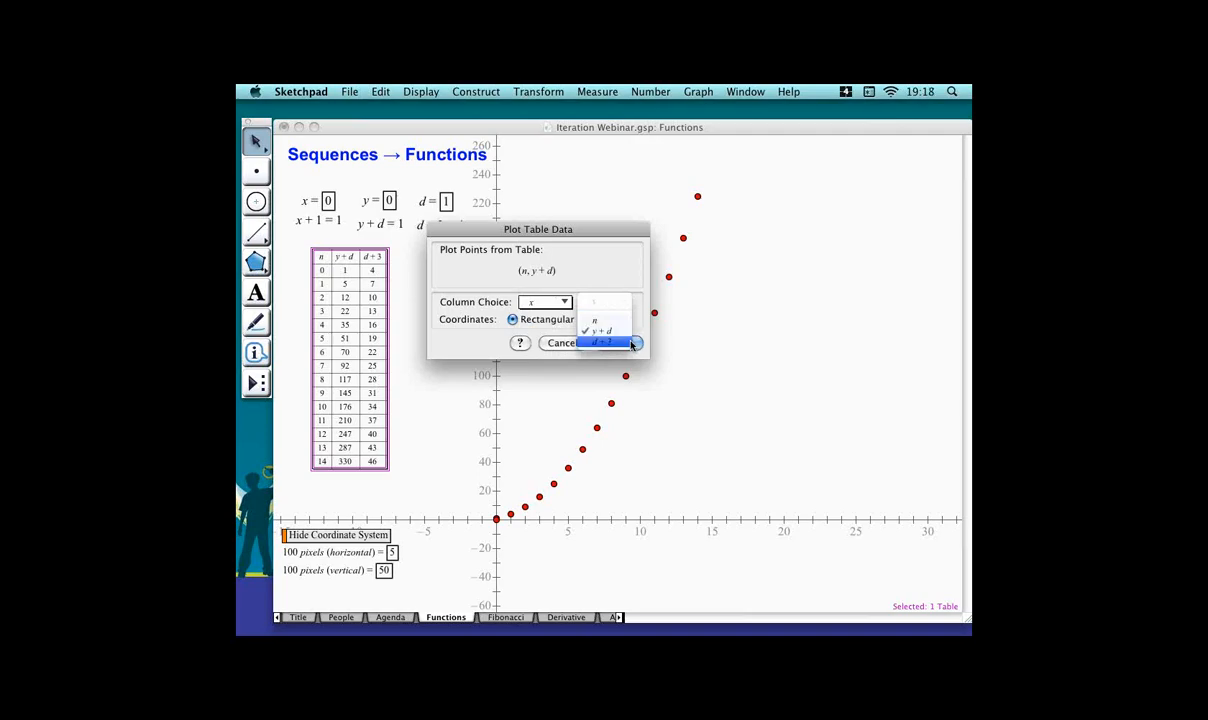
{"action": "left_click", "coordinate": [629, 333]}
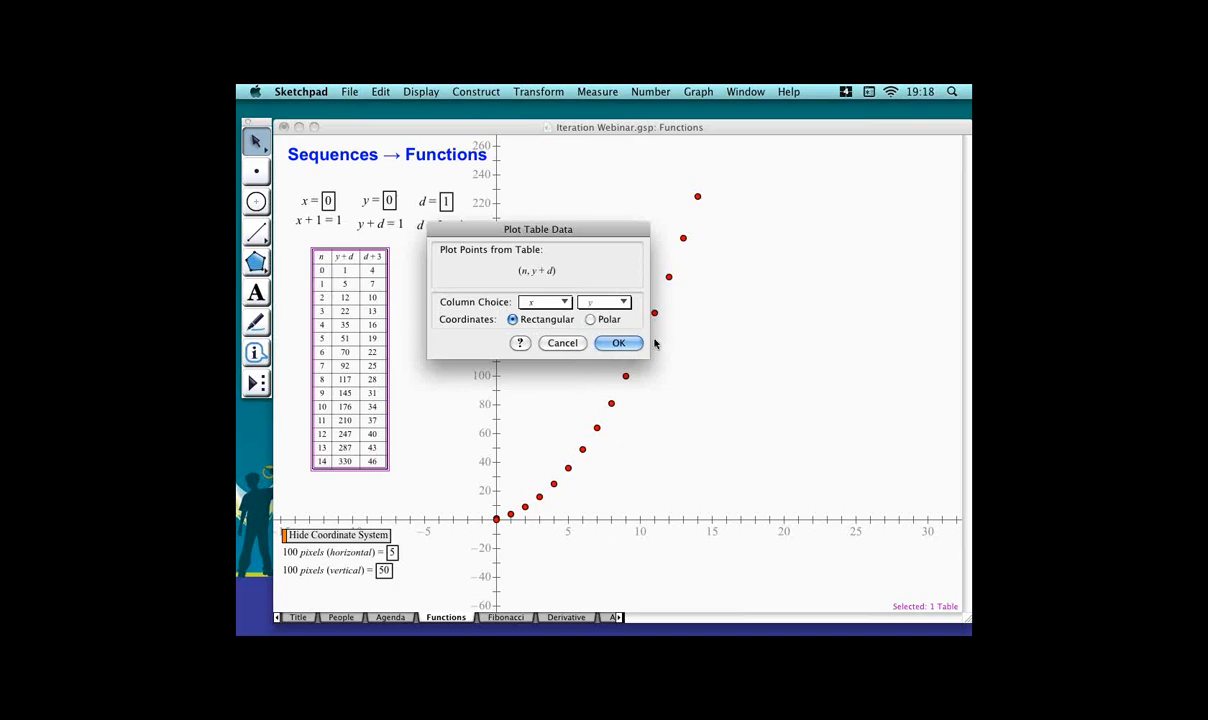
{"action": "left_click", "coordinate": [630, 342]}
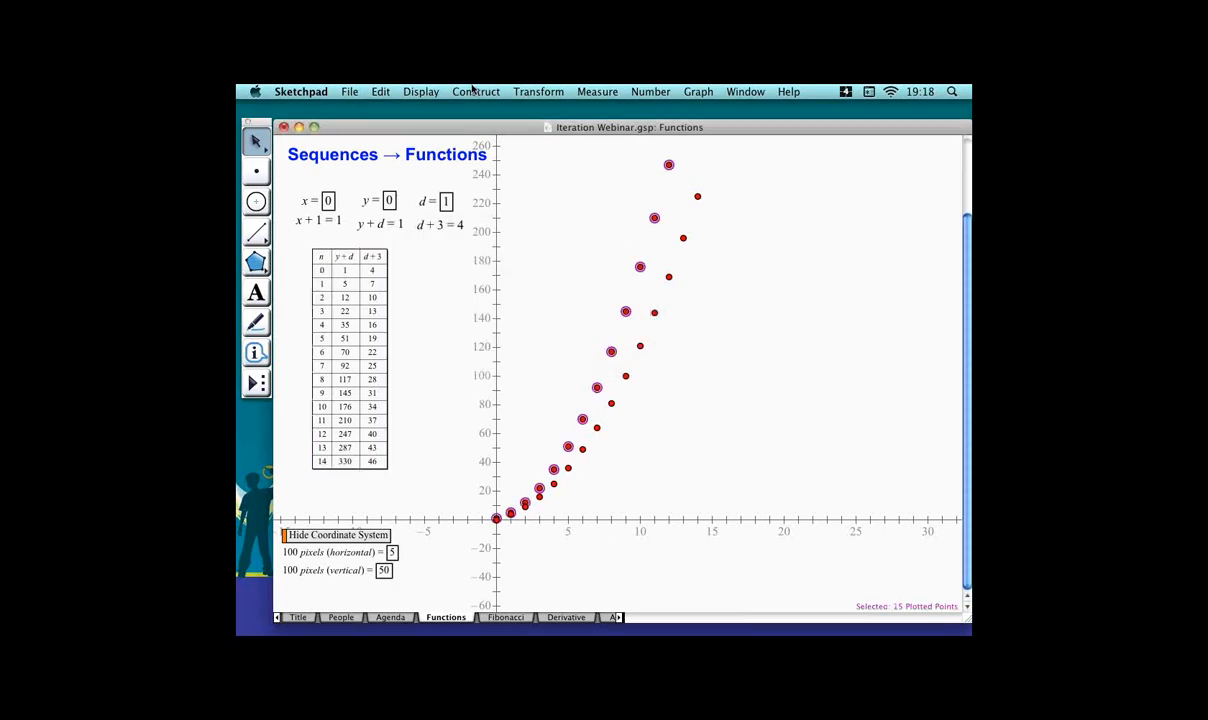
Color the newly plotted points blue.
{"action": "left_click", "coordinate": [421, 91]}
{"action": "mouse_move", "coordinate": [520, 136]}
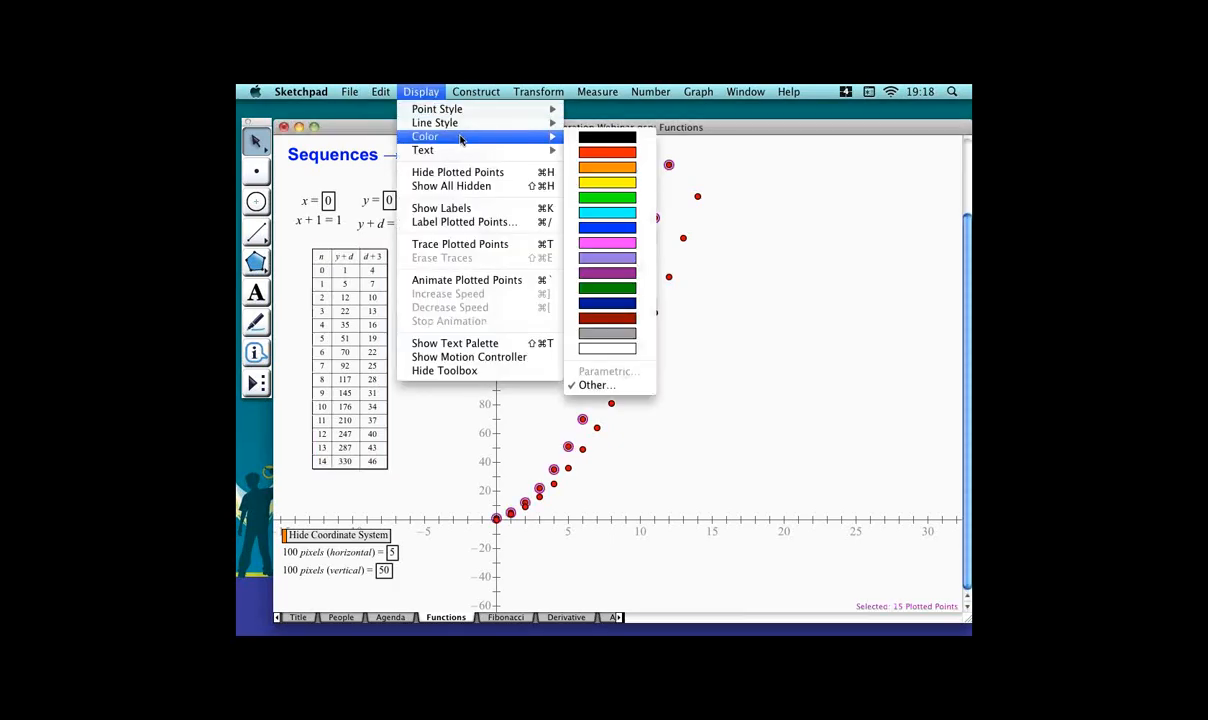
{"action": "left_click", "coordinate": [615, 228]}
{"action": "left_click", "coordinate": [594, 264]}
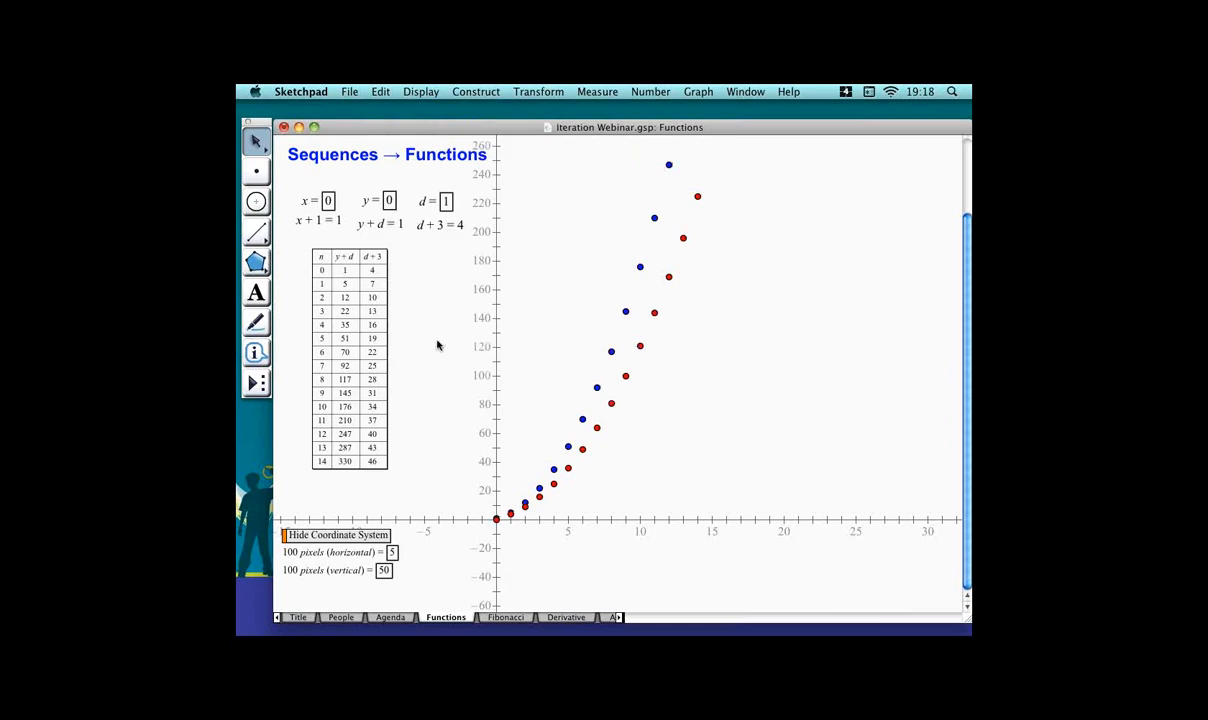
Set parameter d to 4.
{"action": "left_click_drag", "start_coordinate": [600, 334], "coordinate": [679, 356]}
{"action": "left_click", "coordinate": [547, 338]}
{"action": "double_click", "coordinate": [329, 201]}
{"action": "key", "text": "Return"}
{"action": "left_click", "coordinate": [449, 202]}
{"action": "type", "text": "4"}
{"action": "key", "text": "Return"}
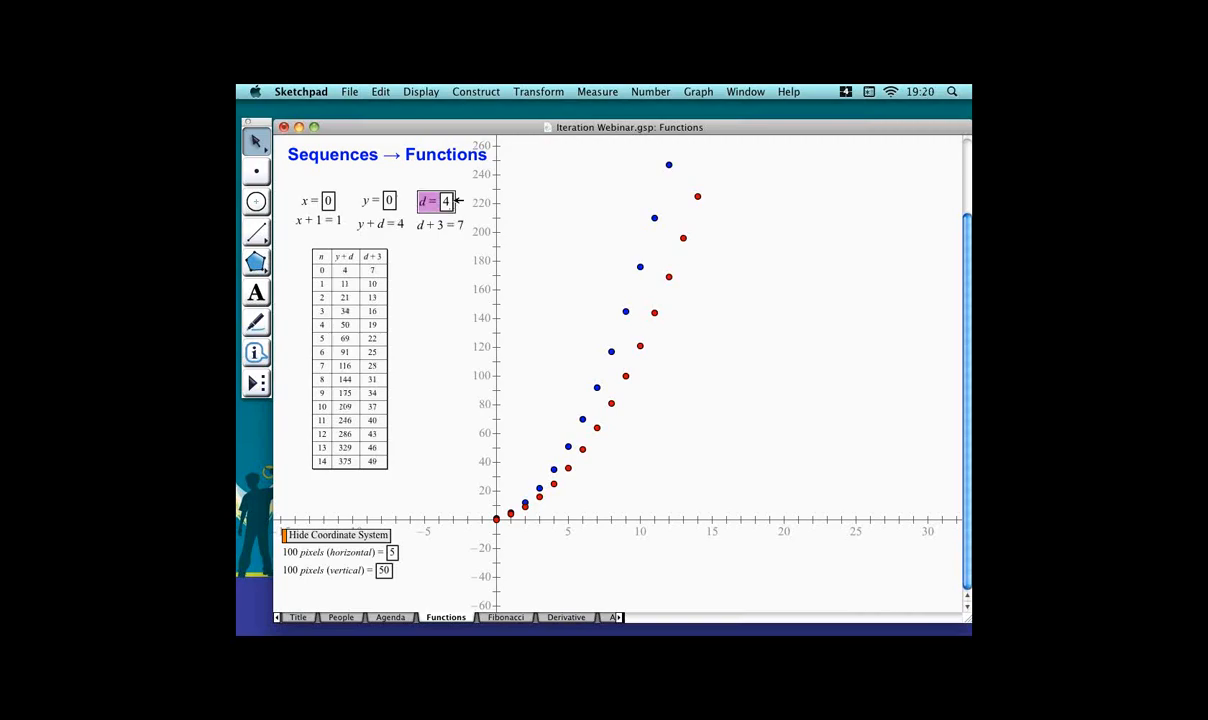
{"action": "left_click", "coordinate": [449, 244]}
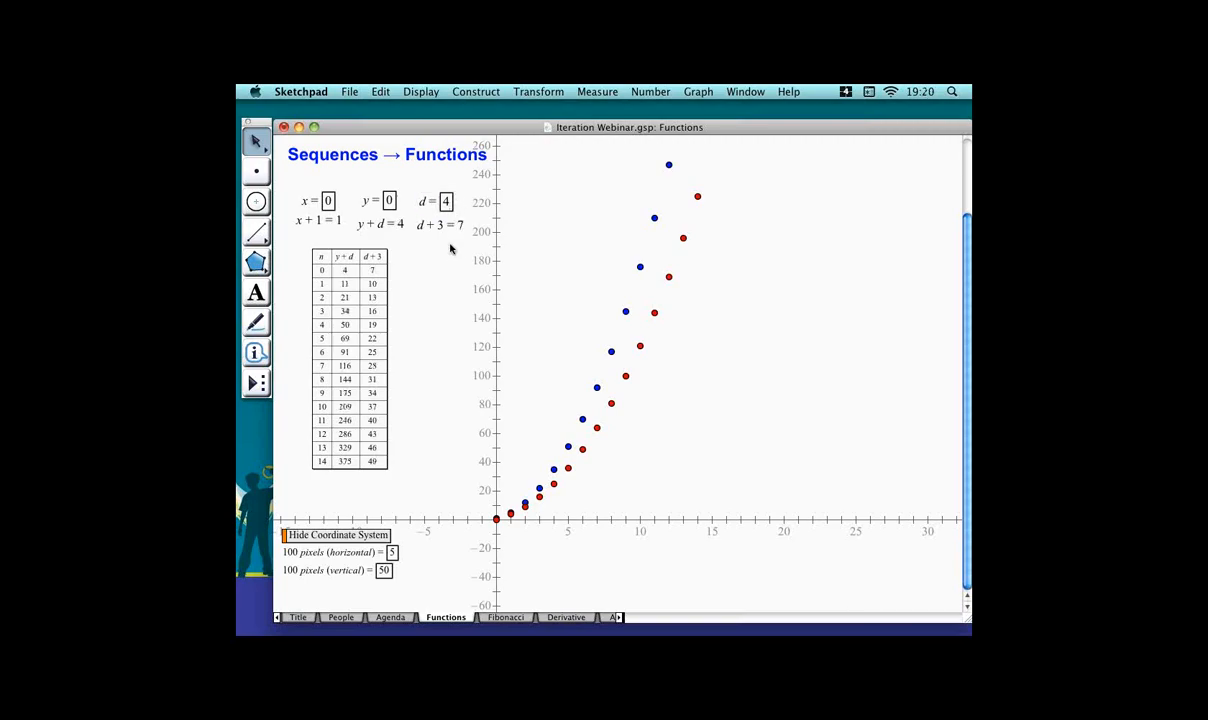
{"action": "double_click", "coordinate": [386, 202]}
{"action": "key", "text": "Return"}
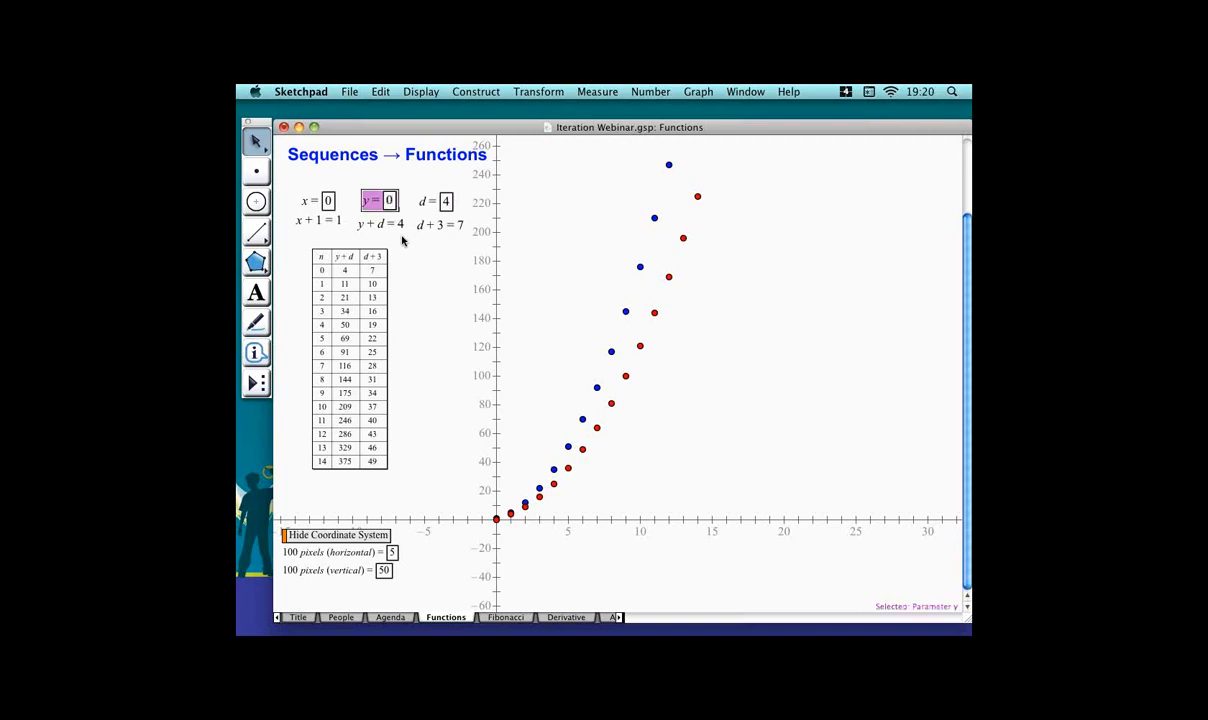
{"action": "left_click", "coordinate": [438, 292]}
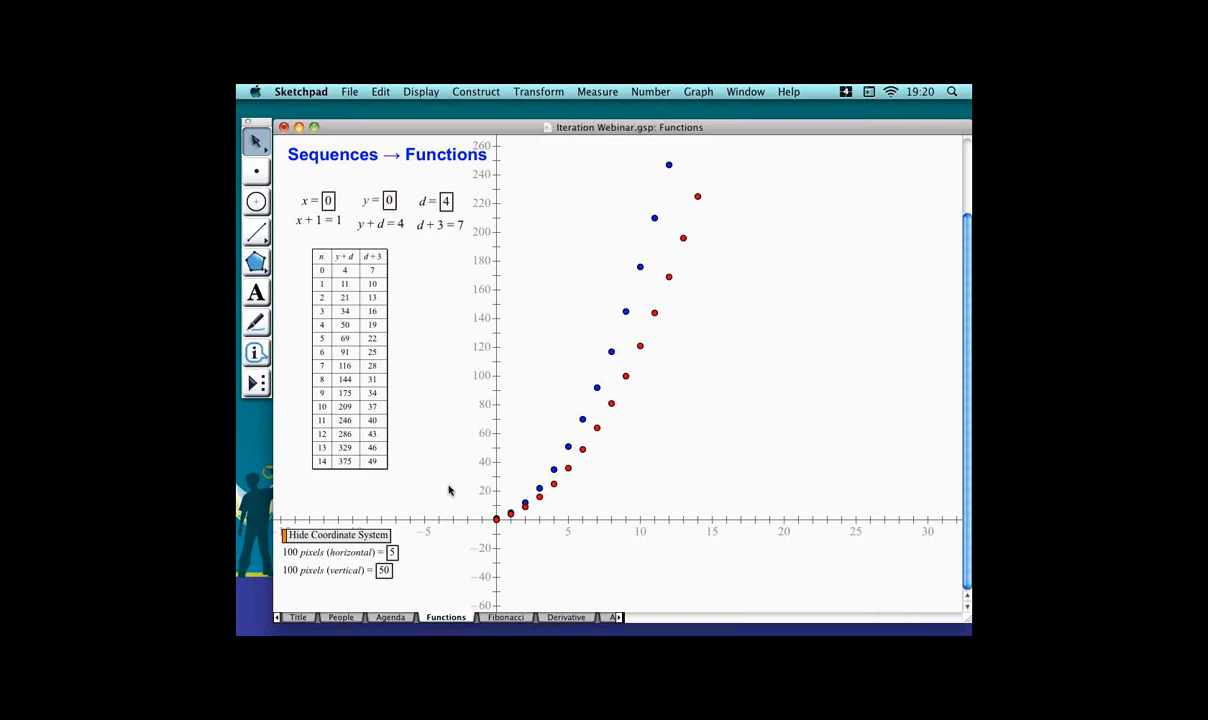
Switch to the Fibonacci page and plot b and a + b as an (x, y) point.
{"action": "left_click", "coordinate": [505, 617]}
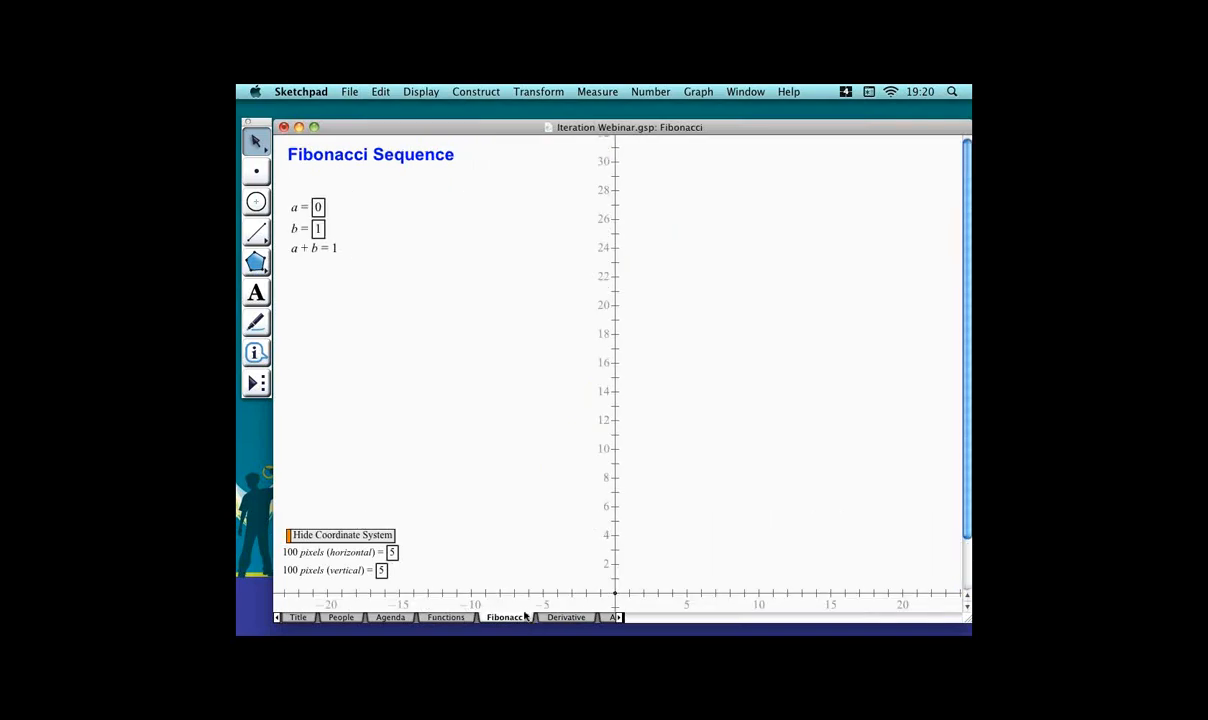
{"action": "left_click", "coordinate": [311, 233]}
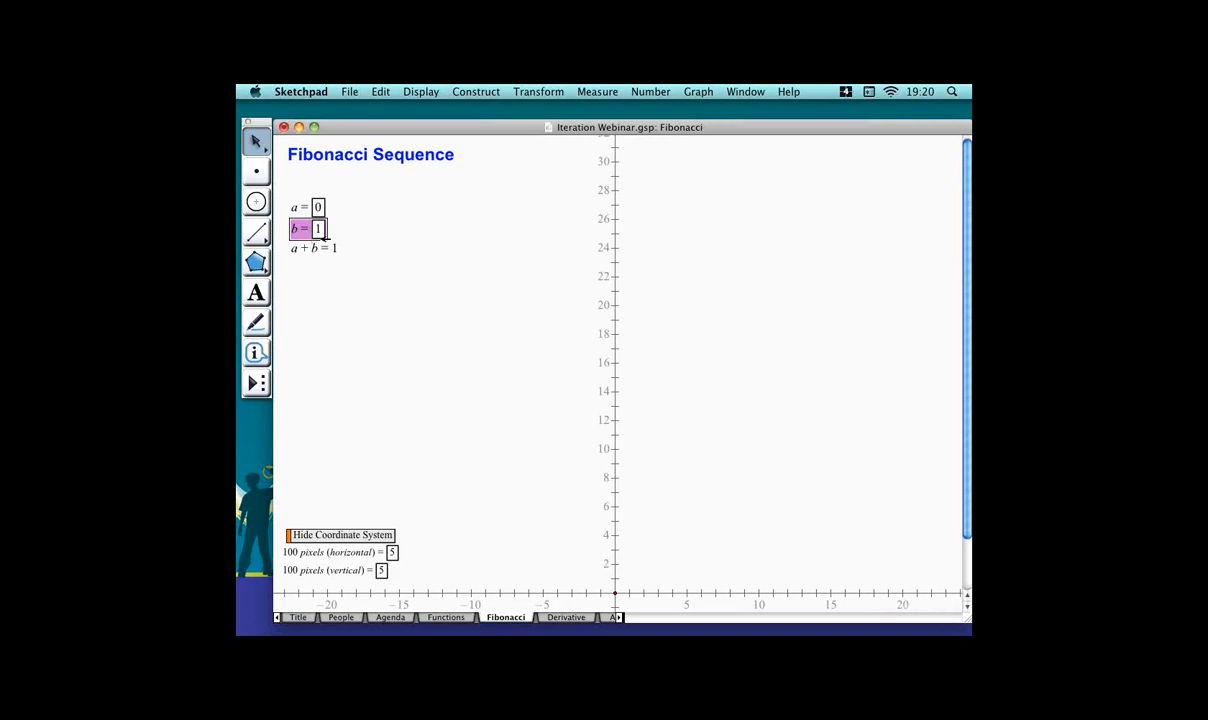
{"action": "left_click", "coordinate": [324, 246], "text": "shift"}
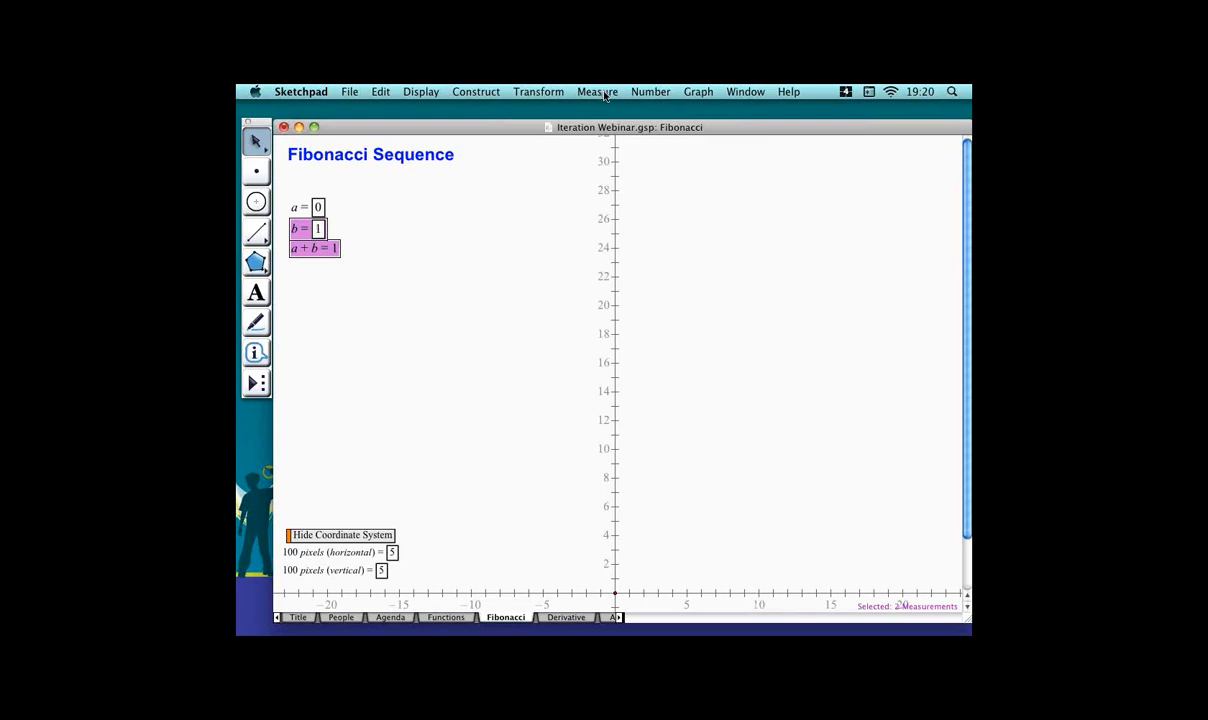
{"action": "left_click", "coordinate": [682, 92]}
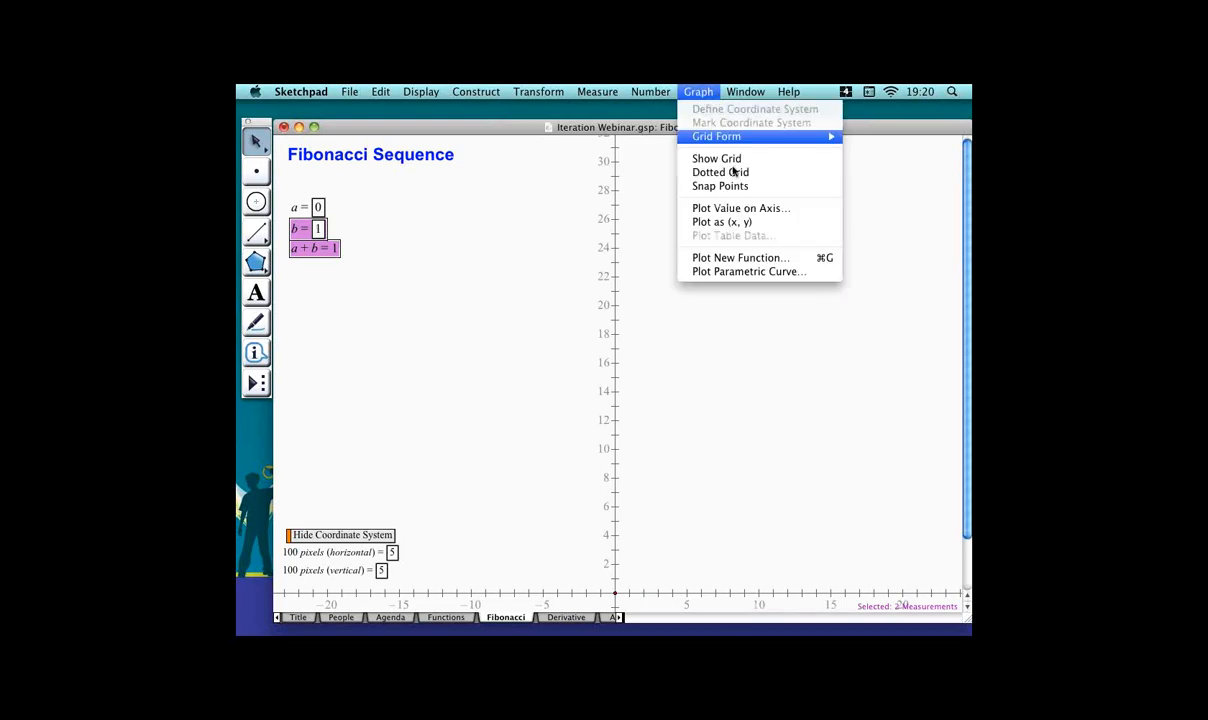
{"action": "left_click", "coordinate": [730, 222]}
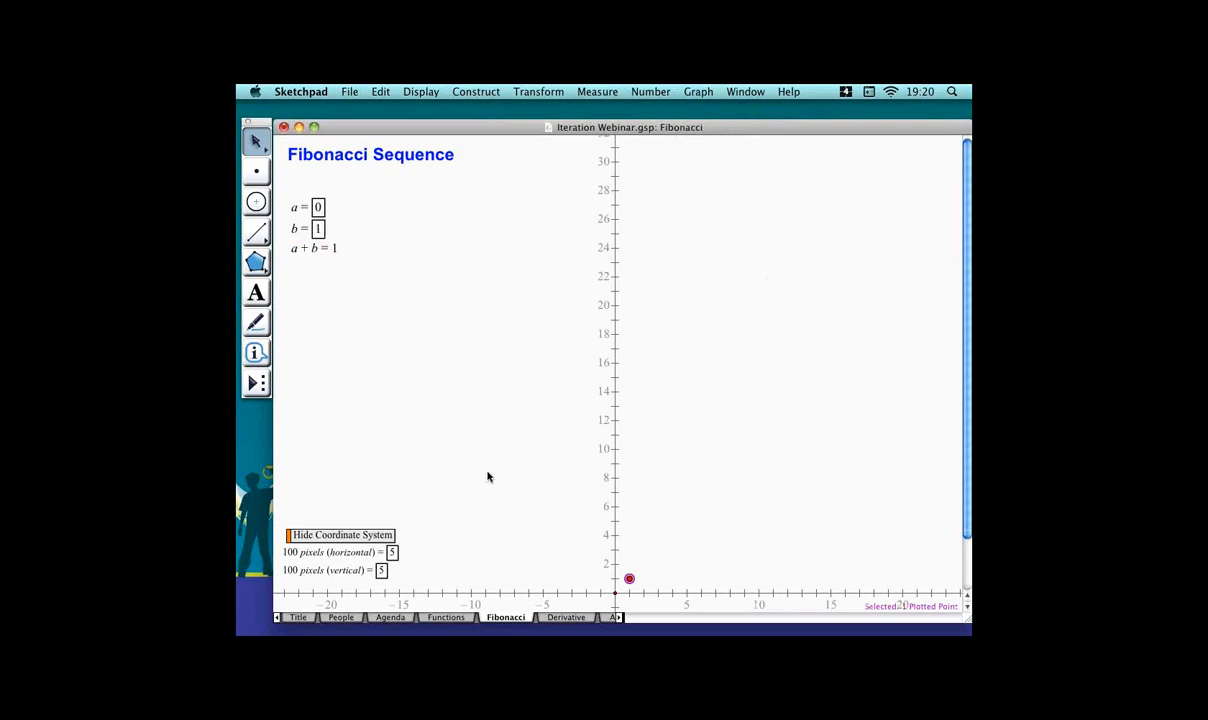
Plot parameters a and b as an (x, y) point.
{"action": "left_click", "coordinate": [346, 306]}
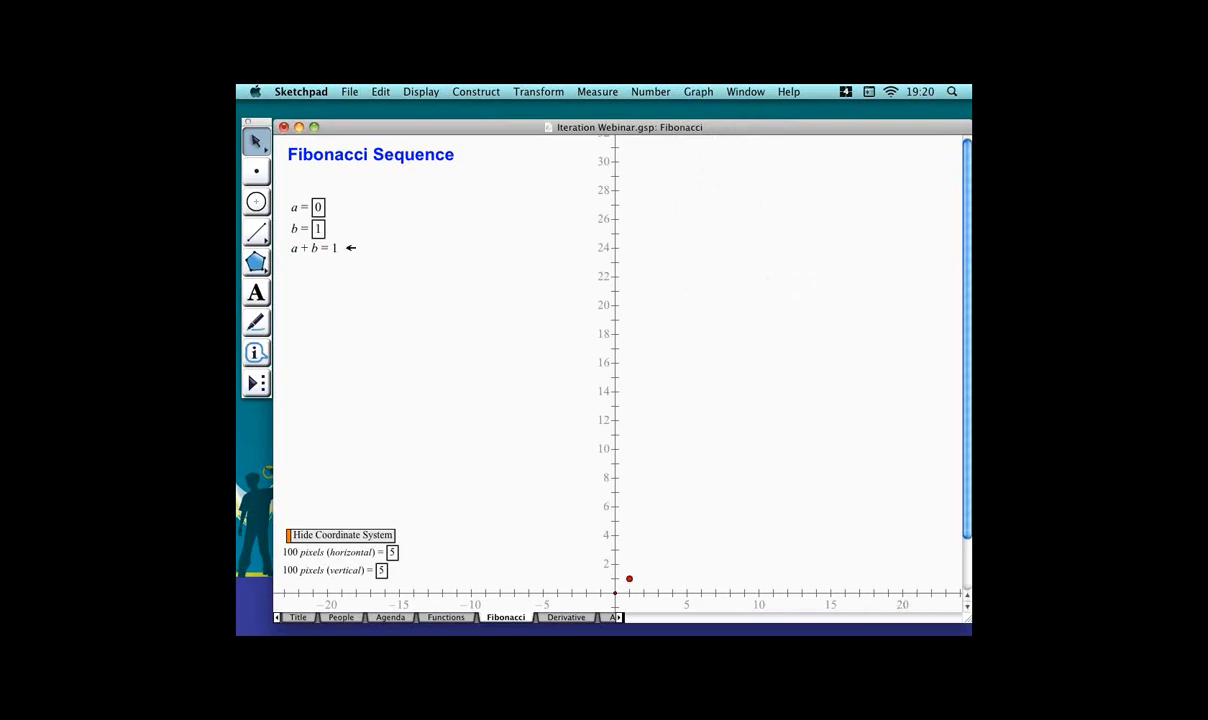
{"action": "left_click", "coordinate": [318, 205]}
{"action": "left_click", "coordinate": [308, 228], "text": "shift"}
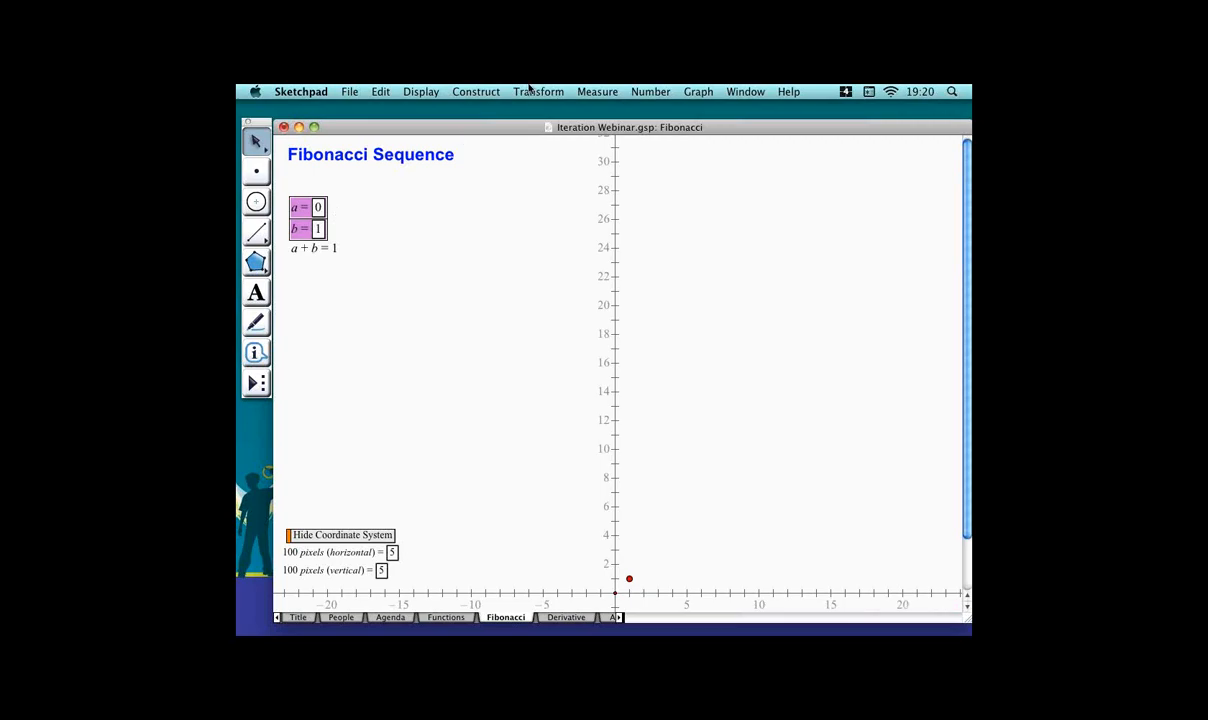
{"action": "left_click", "coordinate": [698, 91]}
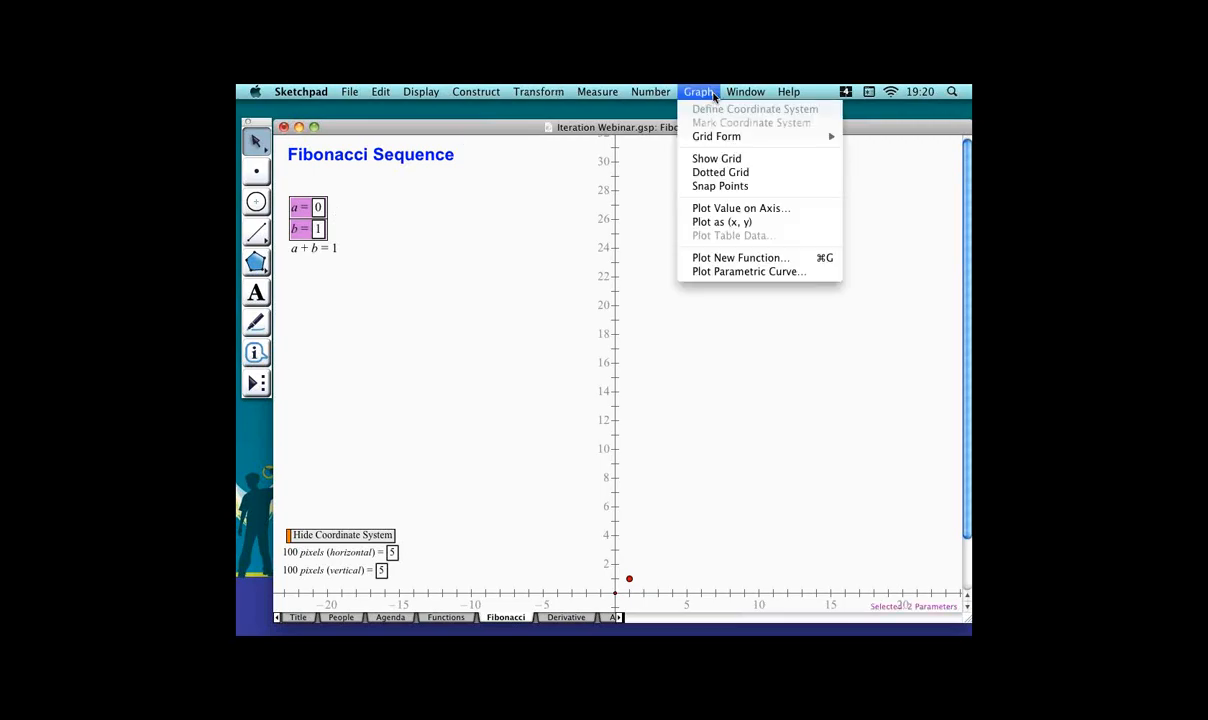
{"action": "left_click", "coordinate": [787, 224]}
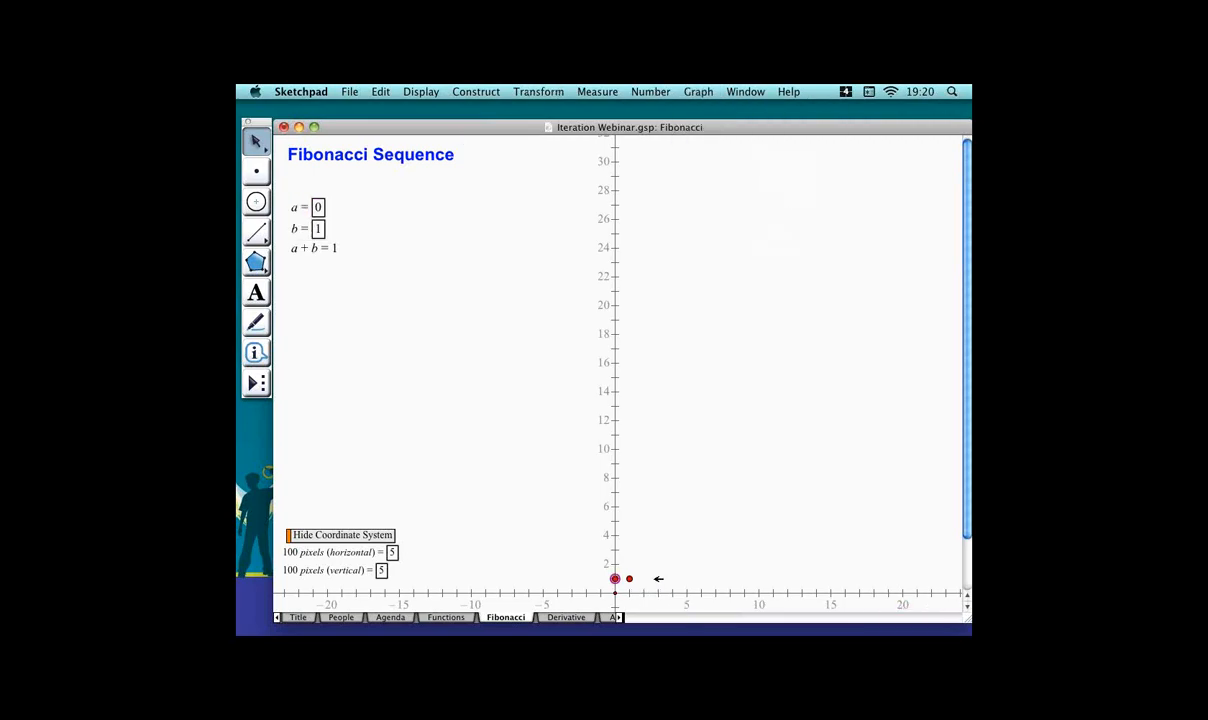
Connect the two plotted points with a segment and measure its slope.
{"action": "left_click", "coordinate": [630, 579]}
{"action": "key", "text": "super+l"}
{"action": "left_click", "coordinate": [612, 92]}
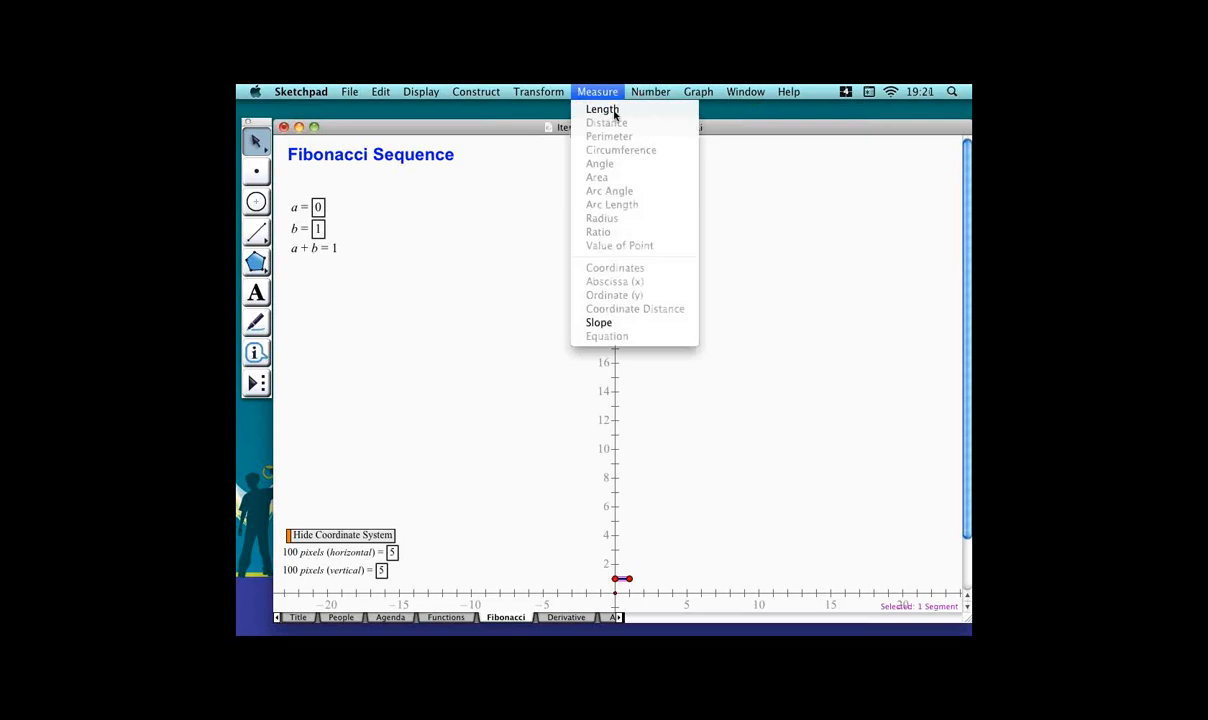
{"action": "left_click", "coordinate": [627, 325]}
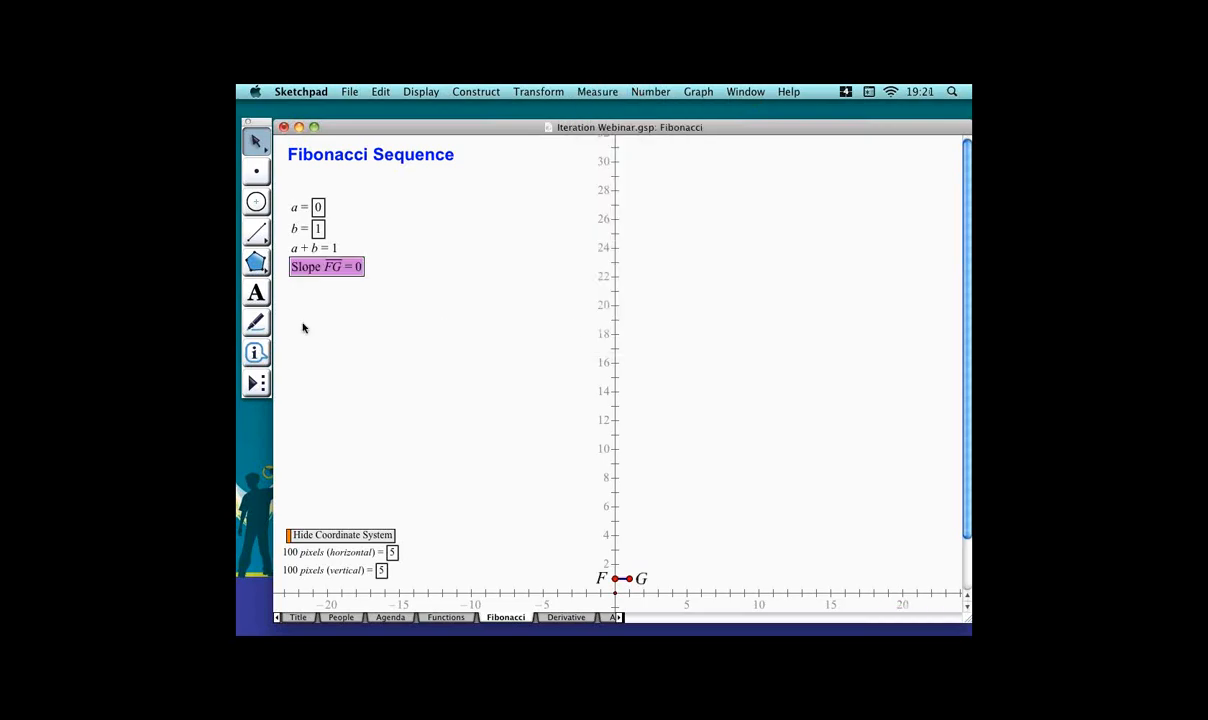
Move the slope measurement beside the parameters and set its precision to ten-thousandths.
{"action": "left_click_drag", "start_coordinate": [341, 267], "coordinate": [481, 229]}
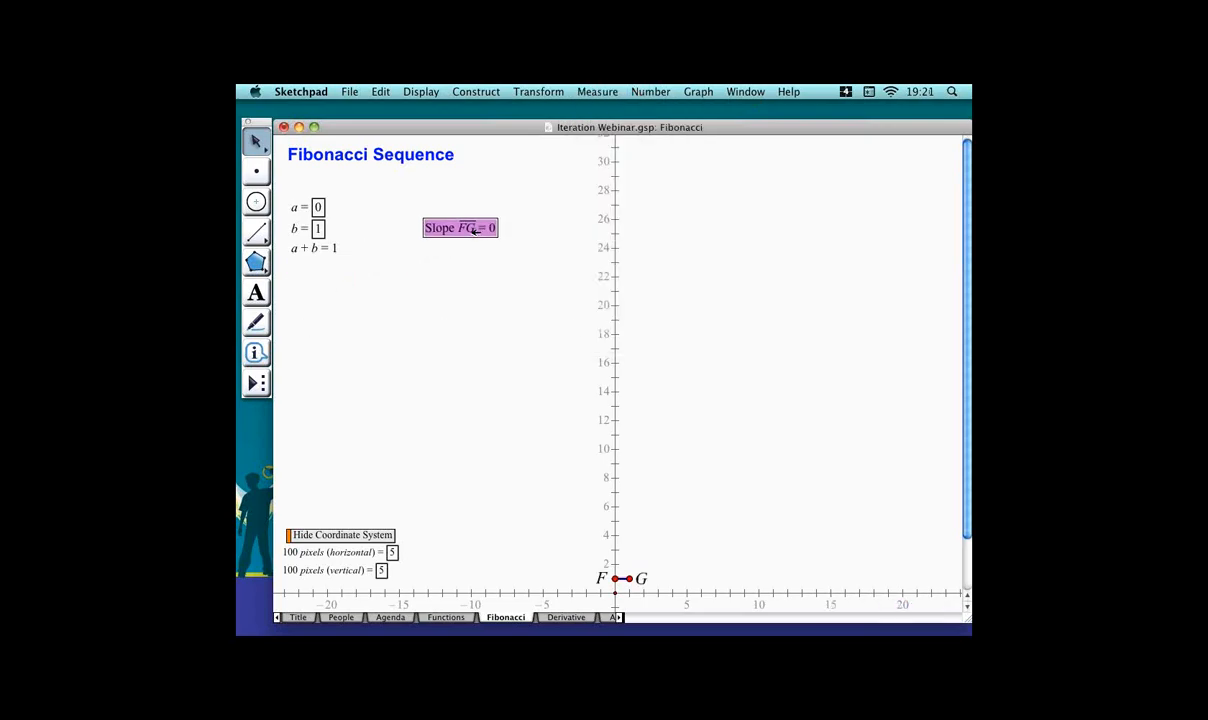
{"action": "right_click", "coordinate": [480, 230]}
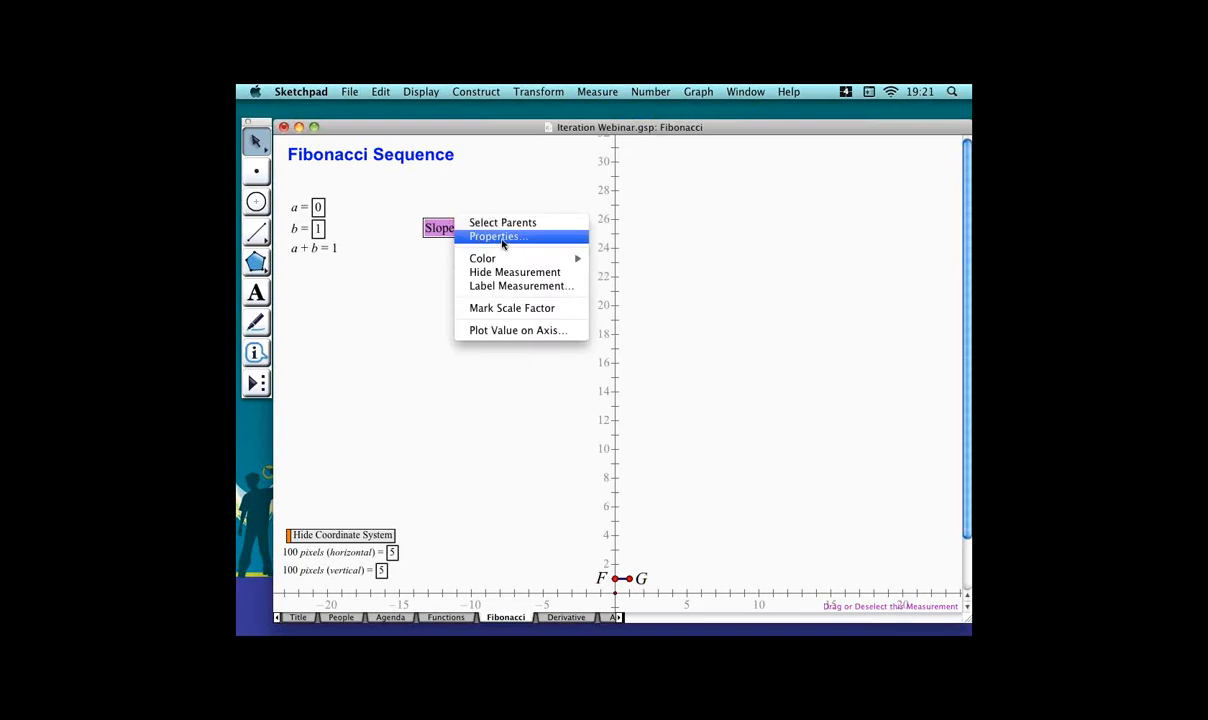
{"action": "left_click", "coordinate": [503, 240]}
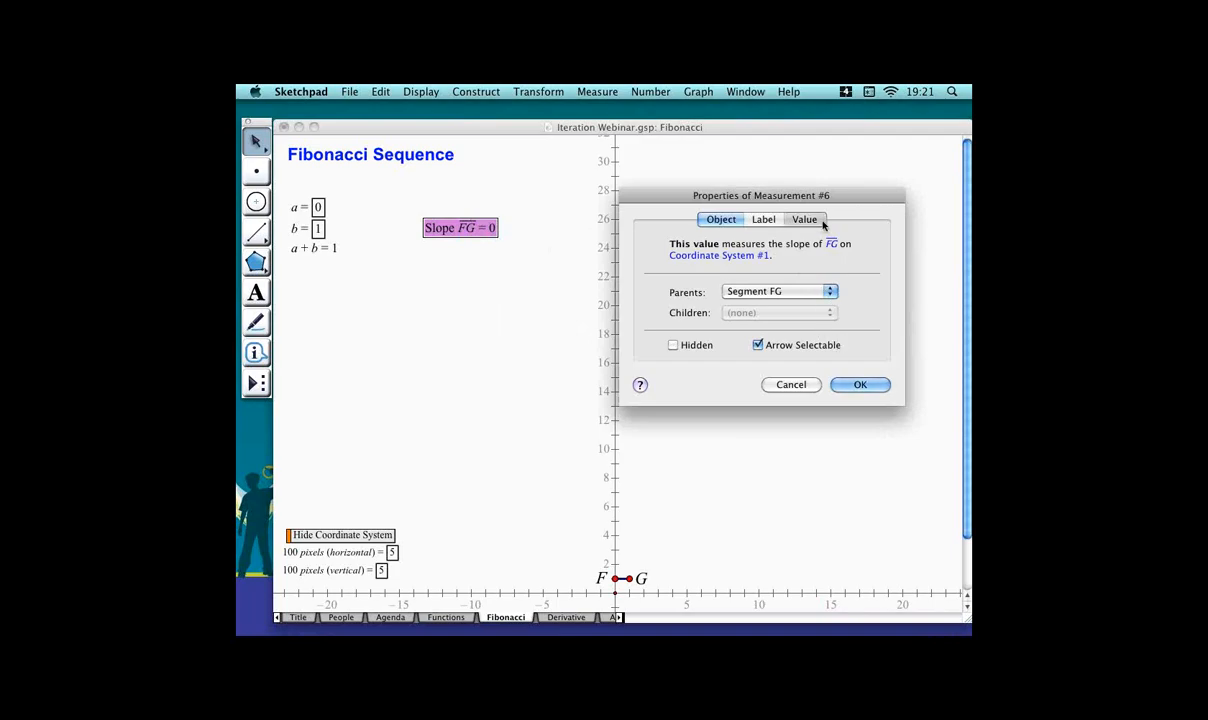
{"action": "left_click", "coordinate": [821, 222]}
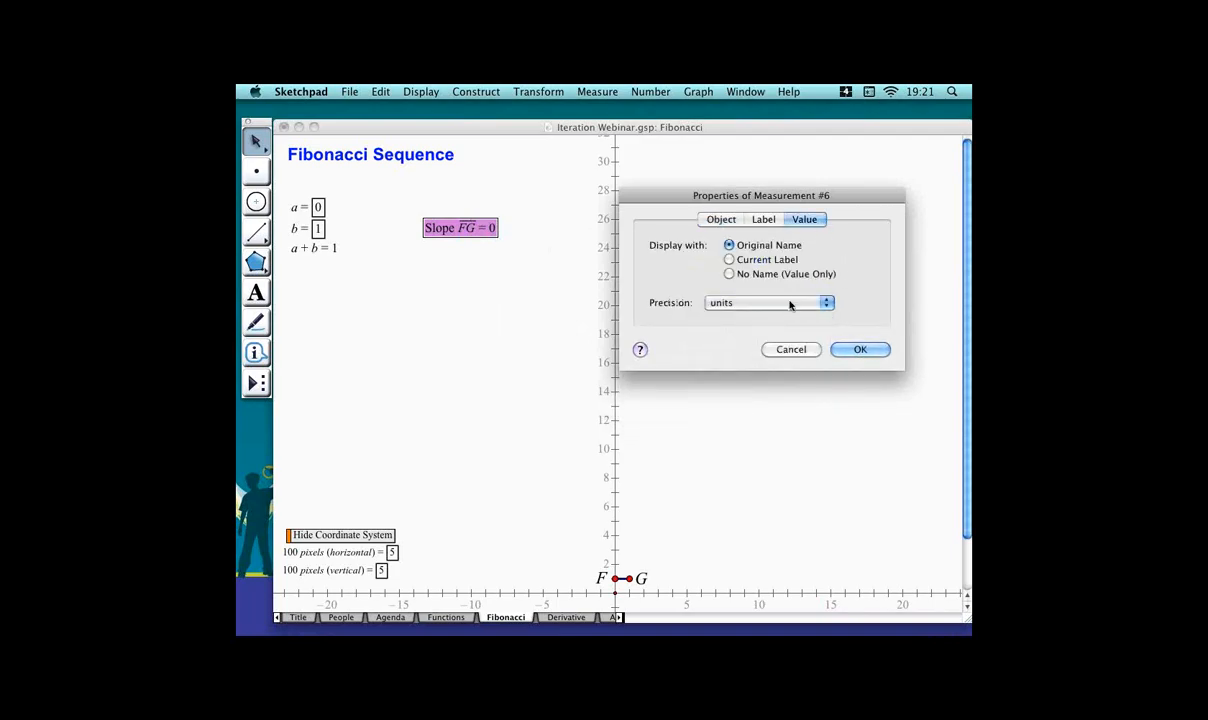
{"action": "left_click", "coordinate": [788, 303]}
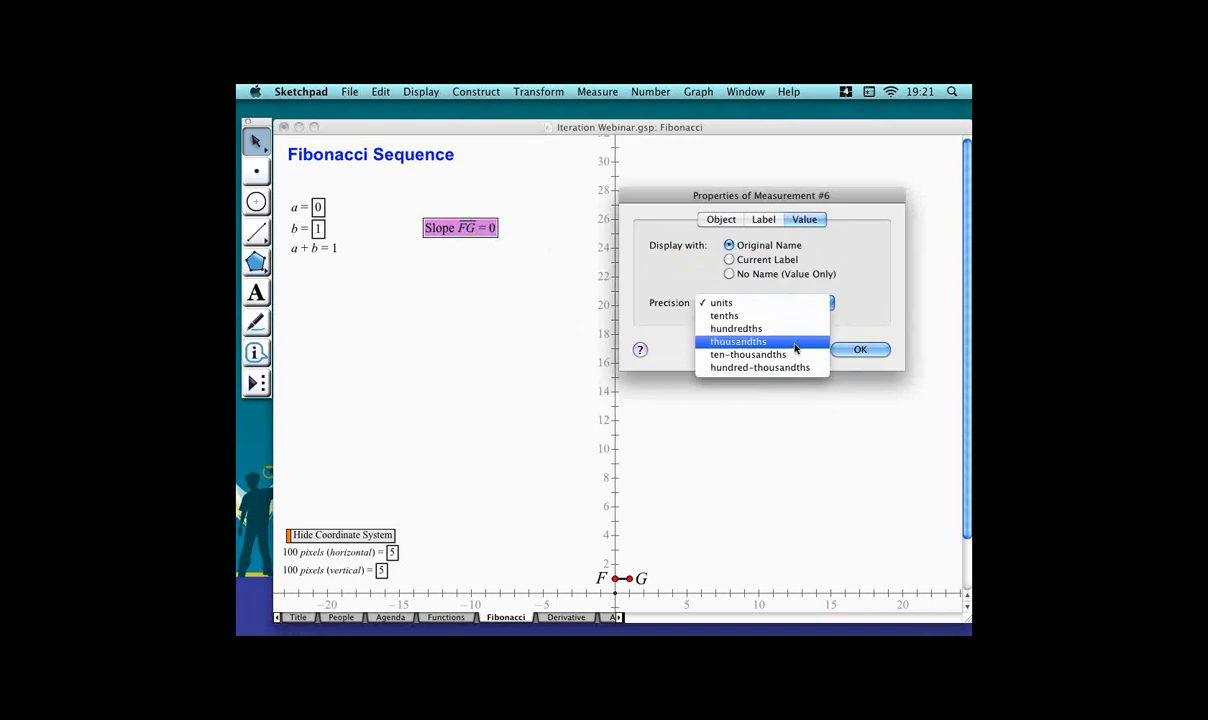
{"action": "left_click", "coordinate": [797, 354]}
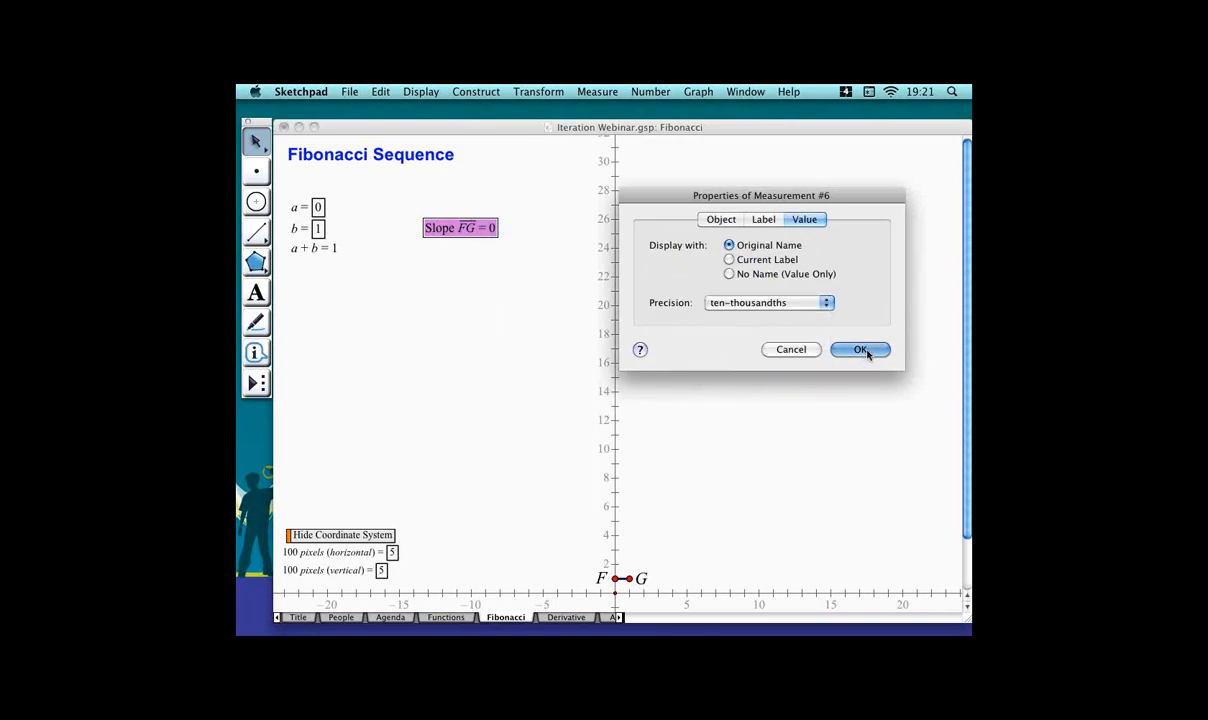
{"action": "left_click", "coordinate": [857, 349]}
Select parameters a and b and iterate them, mapping a to b and b to a + b.
{"action": "left_click", "coordinate": [437, 285]}
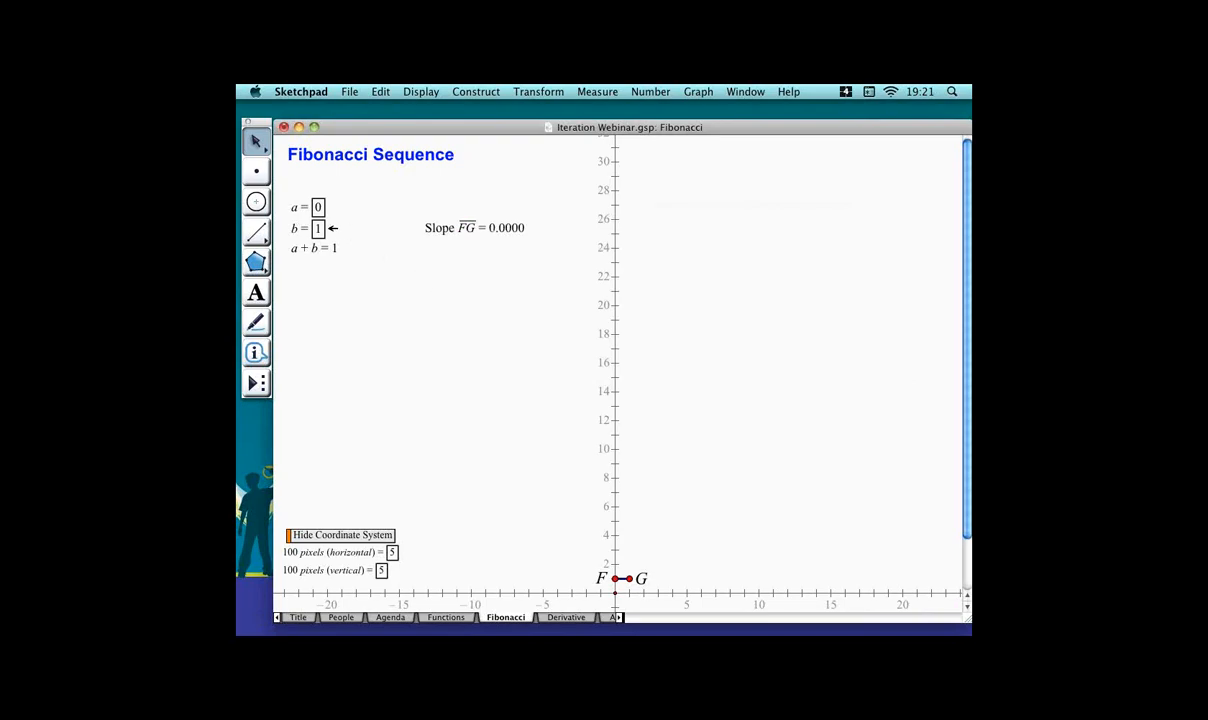
{"action": "left_click", "coordinate": [326, 228]}
{"action": "left_click", "coordinate": [345, 216]}
{"action": "left_click", "coordinate": [318, 206]}
{"action": "left_click", "coordinate": [328, 226]}
{"action": "left_click", "coordinate": [359, 195]}
{"action": "left_click", "coordinate": [313, 205]}
{"action": "left_click", "coordinate": [320, 228], "text": "shift"}
{"action": "left_click", "coordinate": [538, 91]}
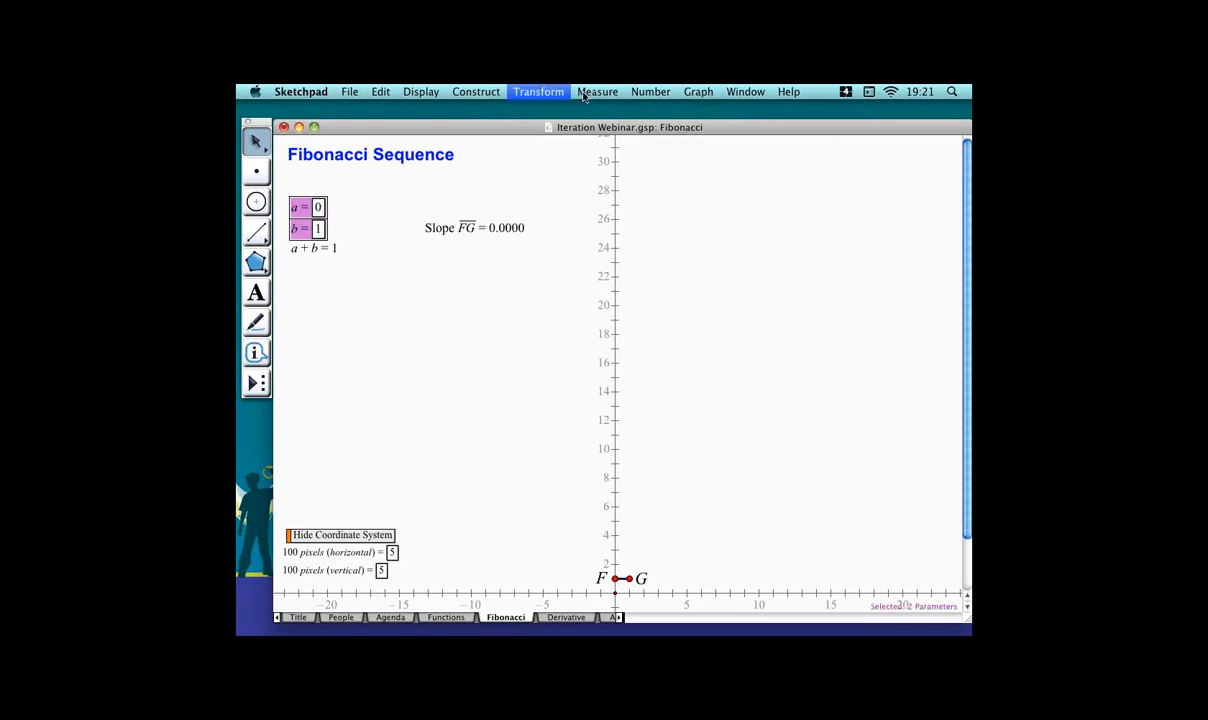
{"action": "left_click", "coordinate": [606, 268]}
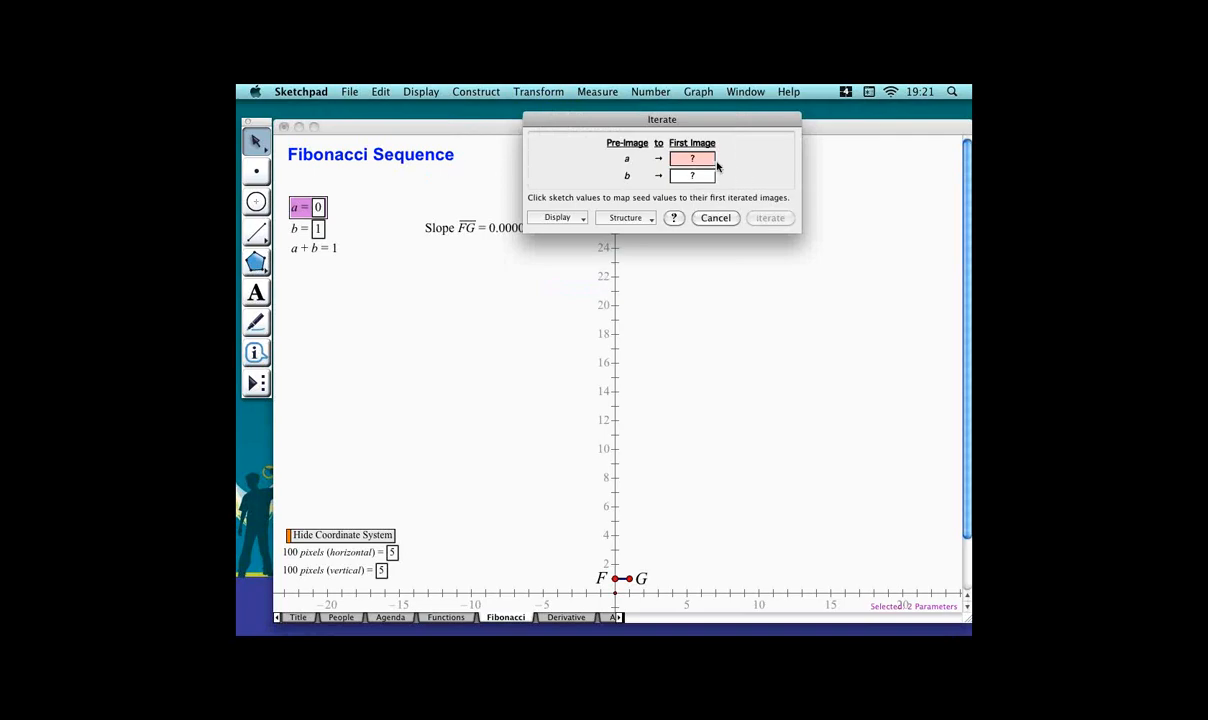
{"action": "left_click", "coordinate": [320, 231]}
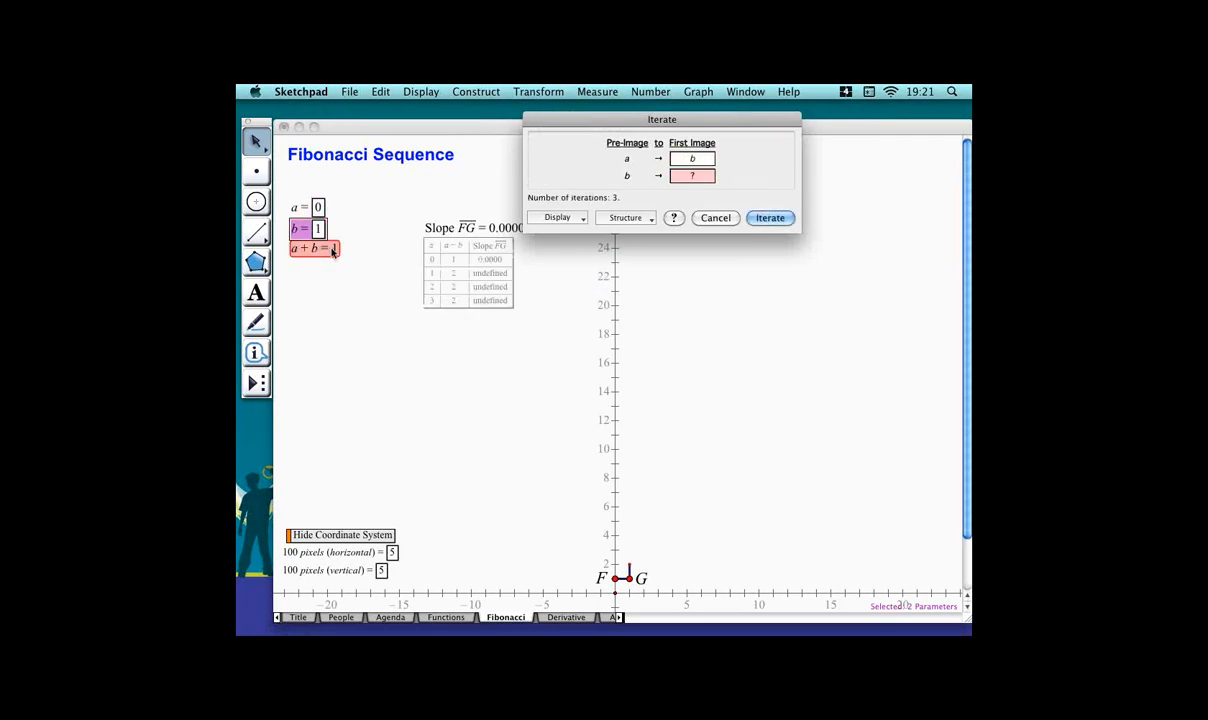
{"action": "left_click", "coordinate": [331, 249]}
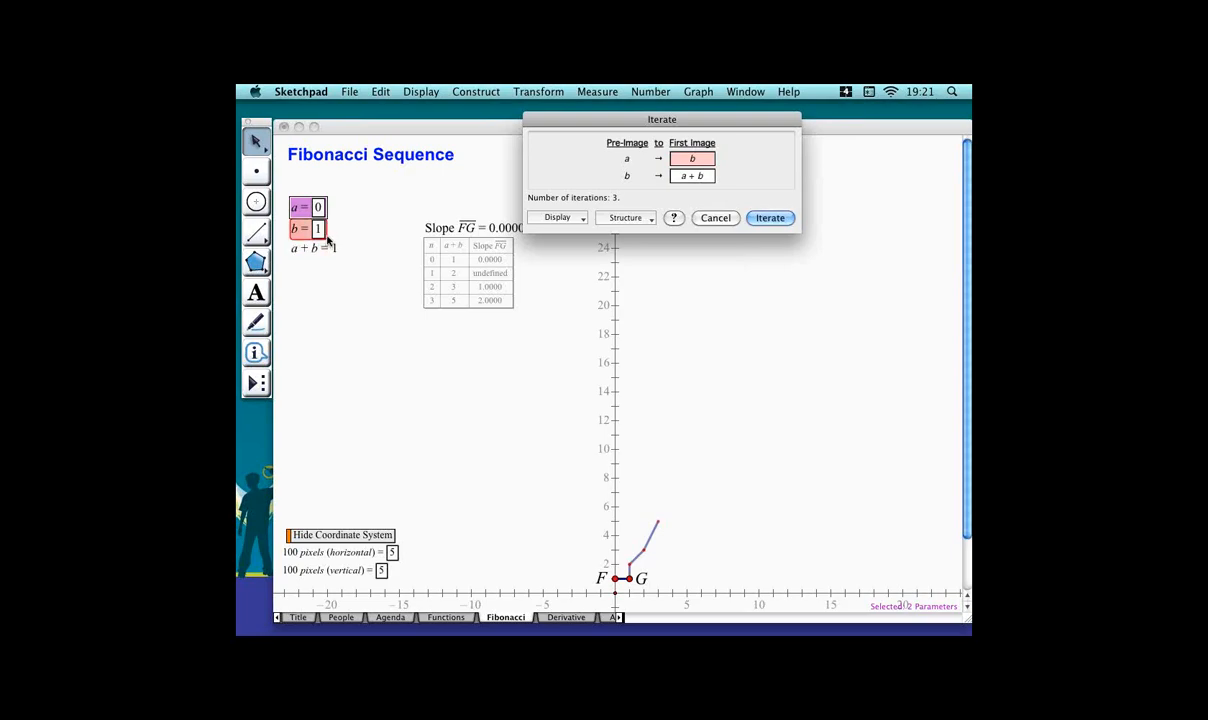
{"action": "left_click", "coordinate": [794, 218]}
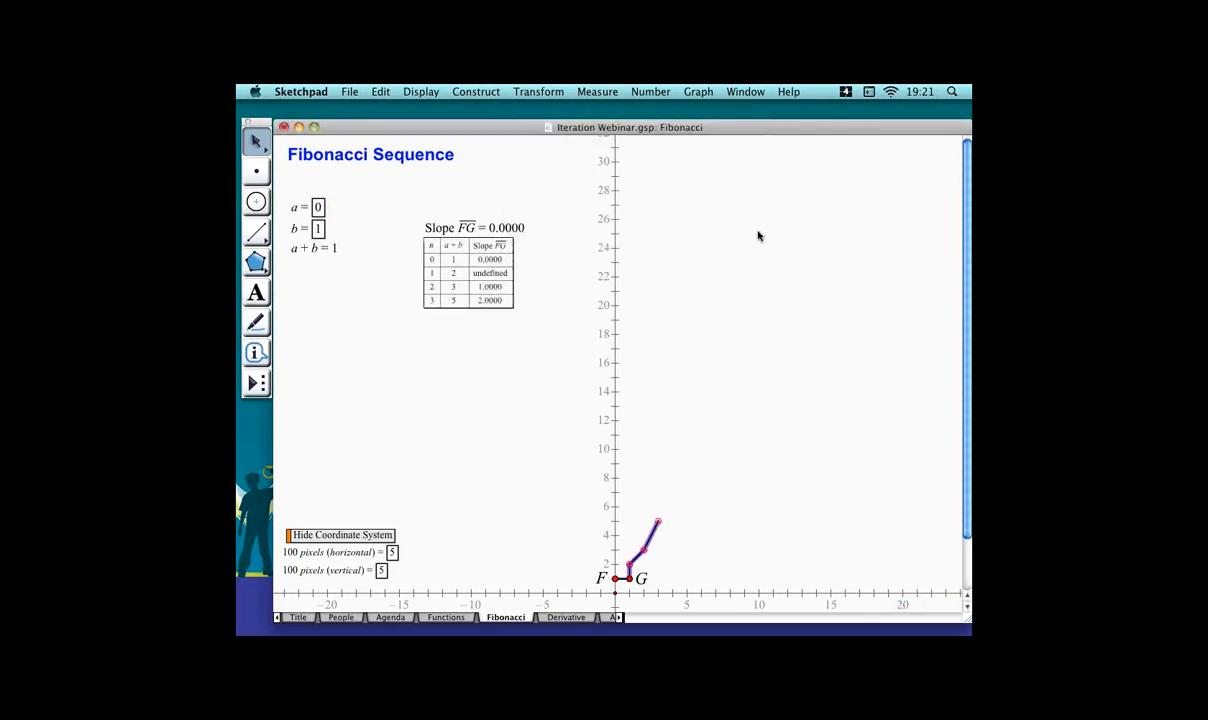
Increase the iteration table's number of iterations by one.
{"action": "left_click", "coordinate": [536, 302]}
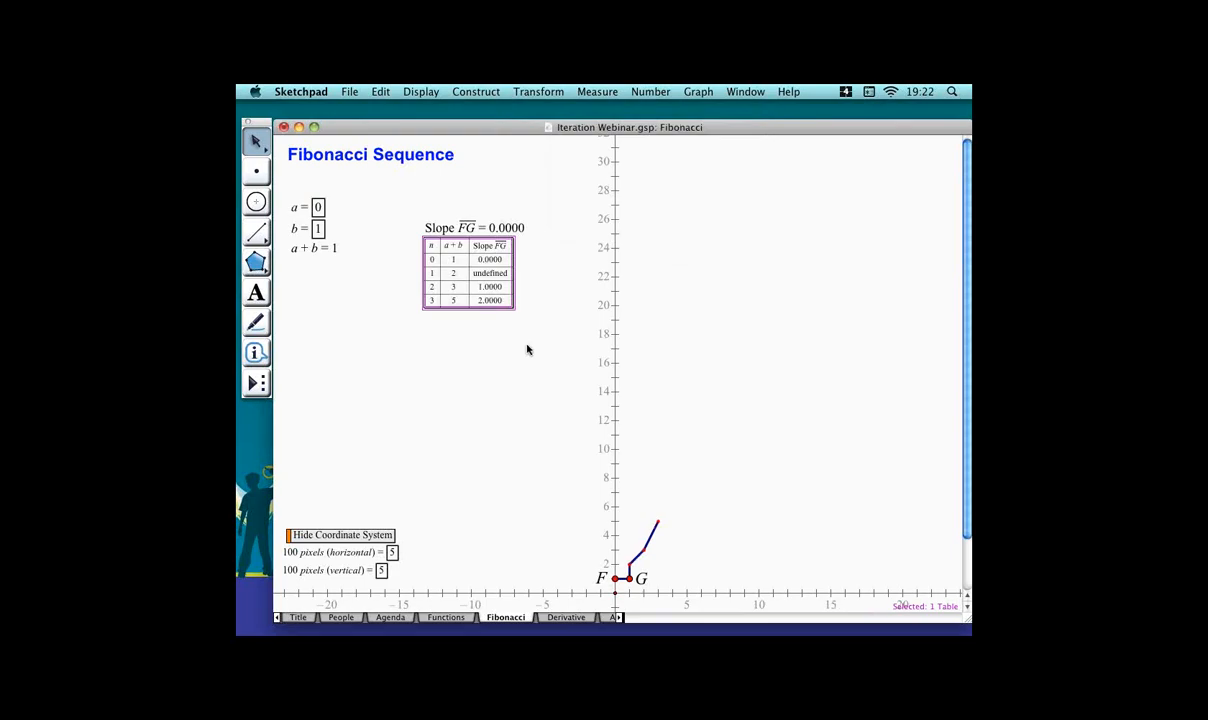
{"action": "right_click", "coordinate": [441, 263]}
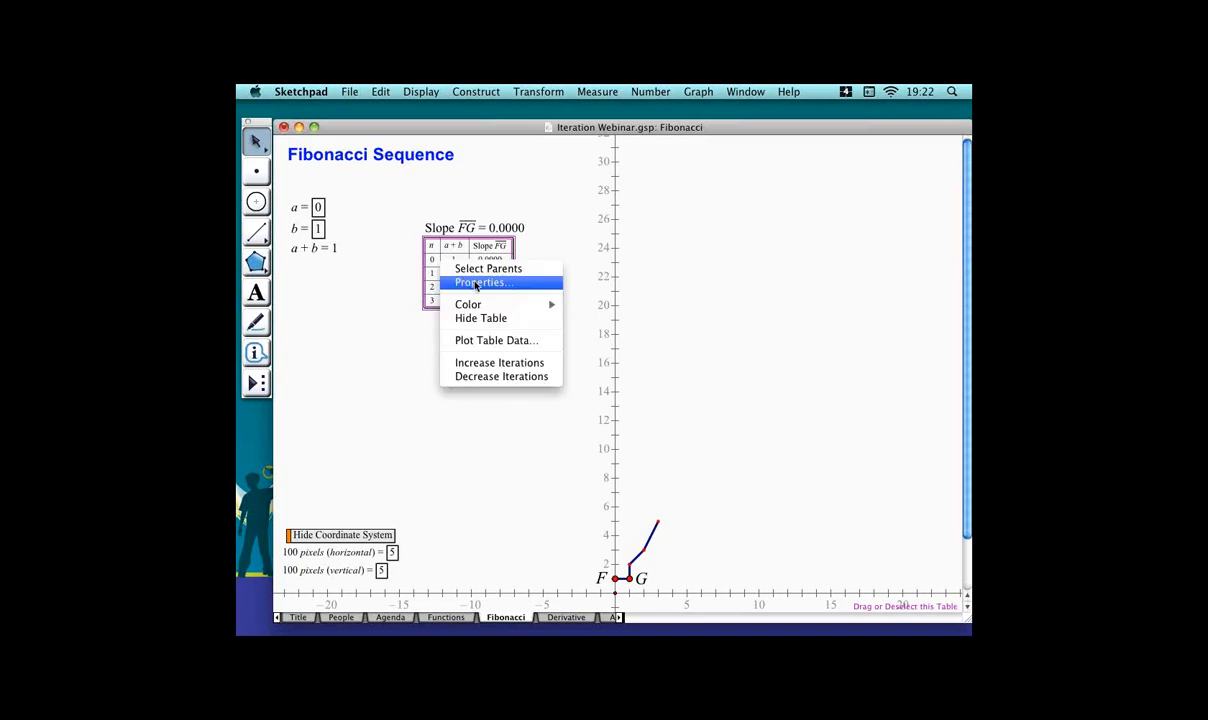
{"action": "mouse_move", "coordinate": [491, 305]}
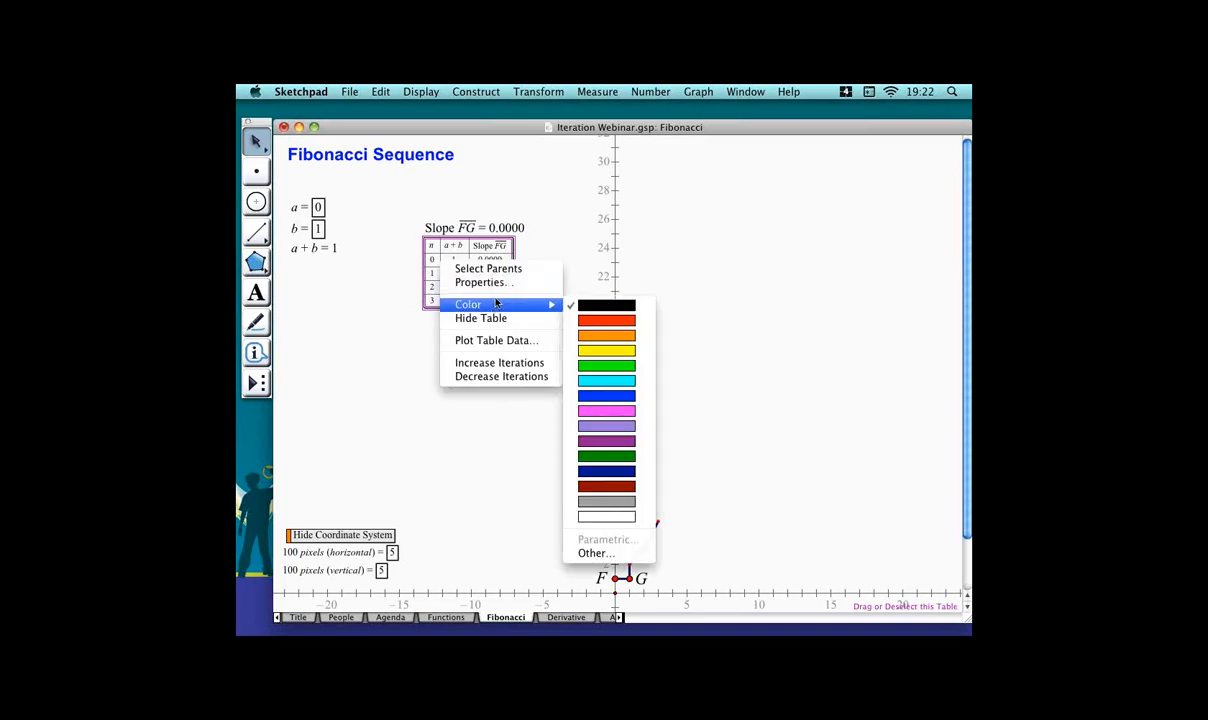
{"action": "left_click", "coordinate": [530, 363]}
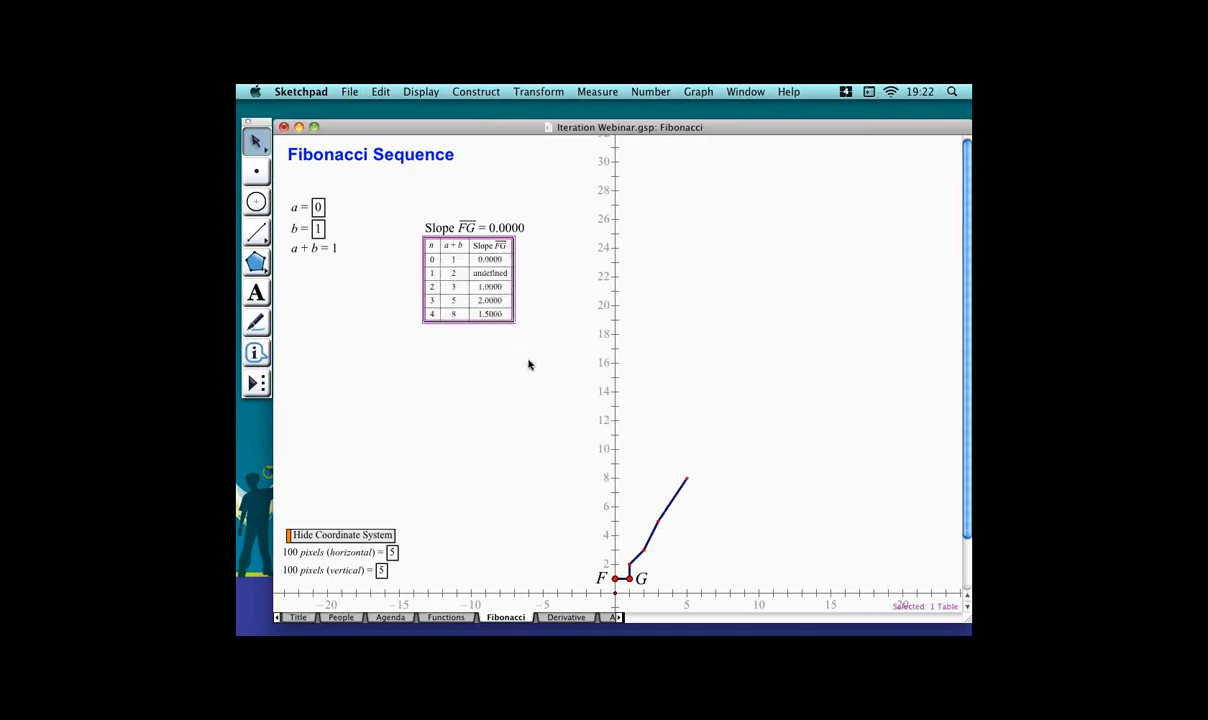
Set the table's number of iterations to 10 in its properties.
{"action": "right_click", "coordinate": [486, 270]}
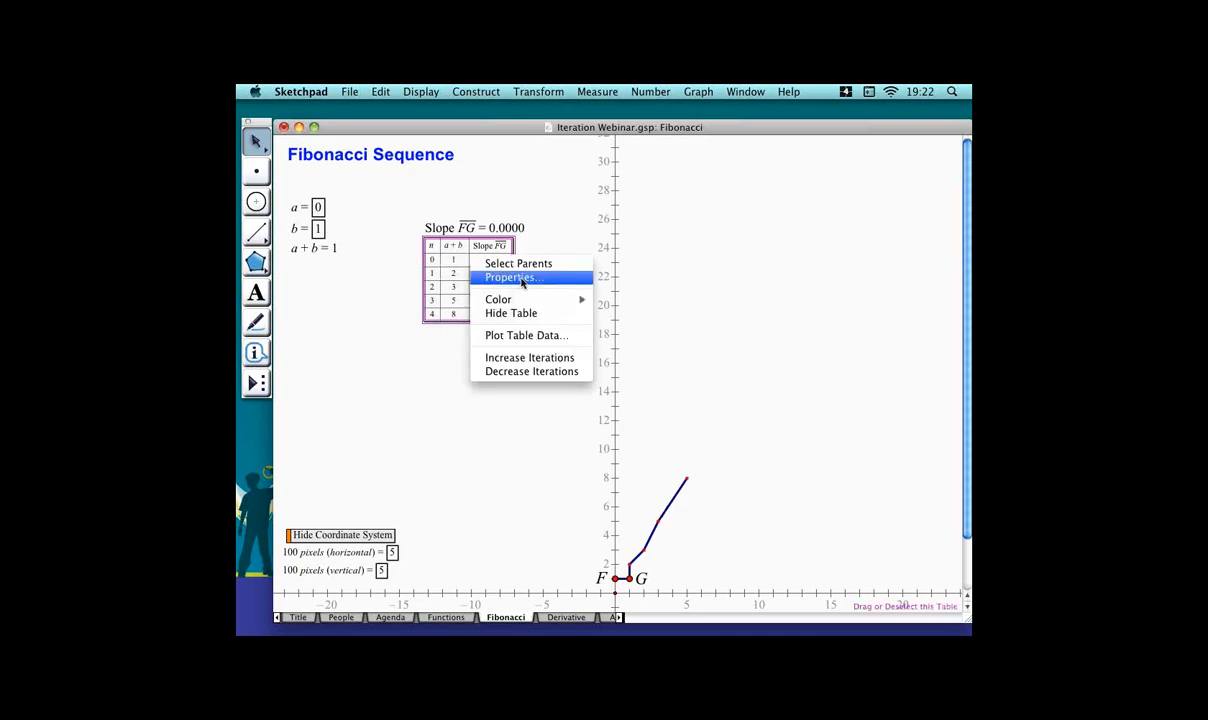
{"action": "left_click", "coordinate": [520, 281]}
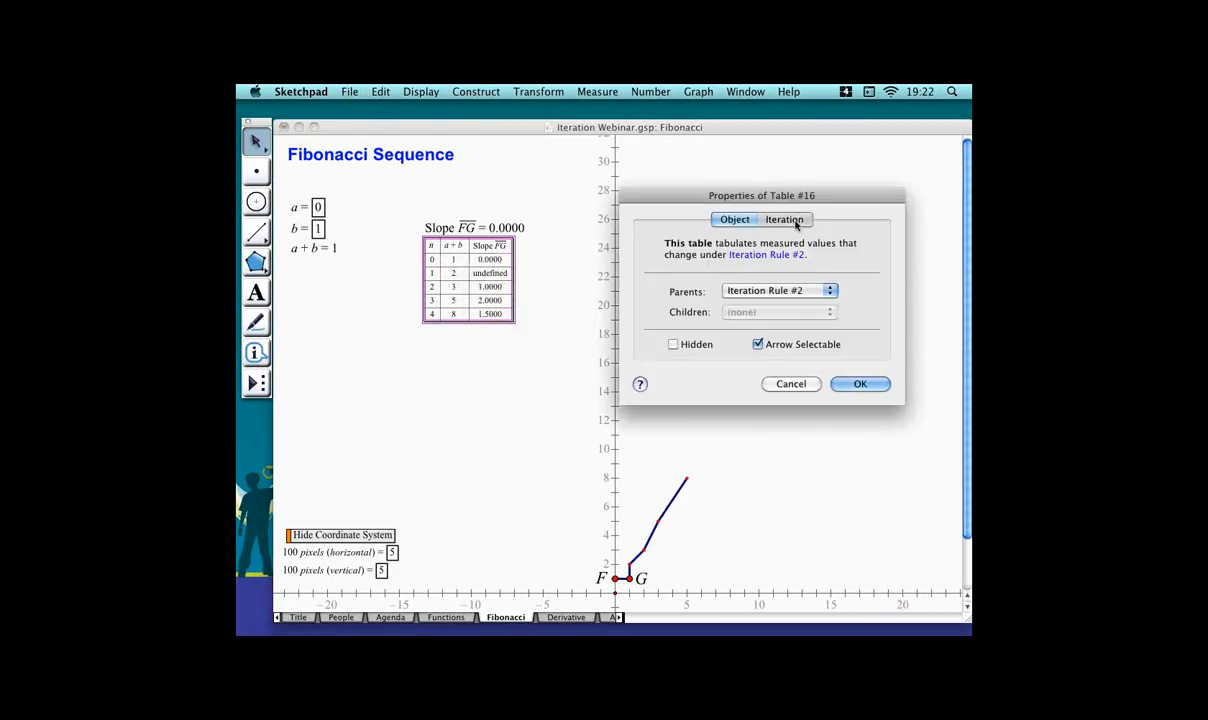
{"action": "left_click", "coordinate": [797, 222]}
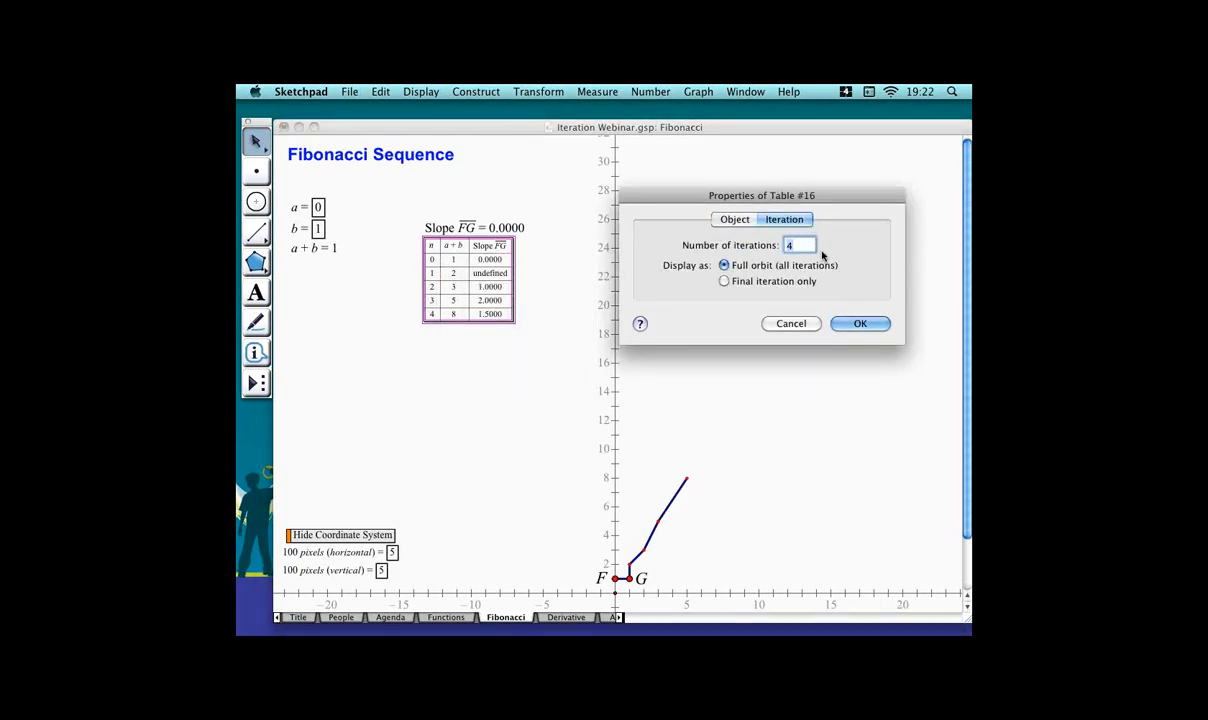
{"action": "type", "text": "10"}
{"action": "key", "text": "Return"}
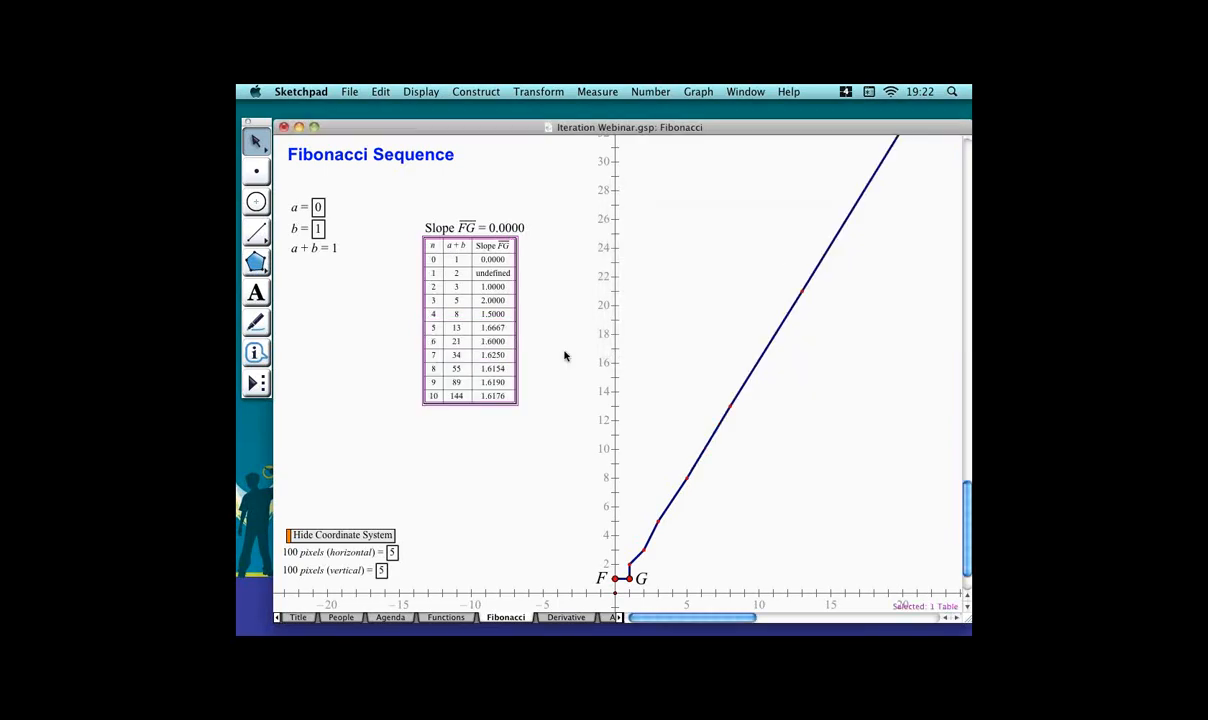
Select the iterated image and adjust its iterations up and down, ending at 18 iterations.
{"action": "left_click", "coordinate": [530, 466]}
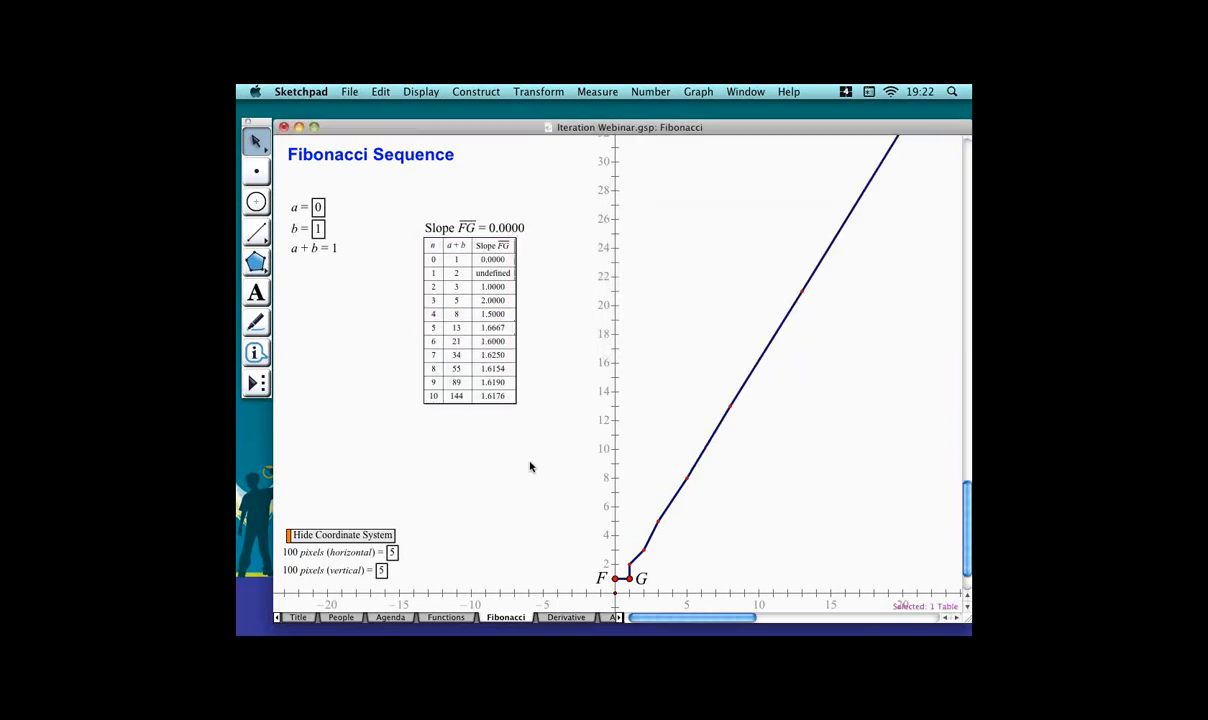
{"action": "left_click", "coordinate": [500, 368]}
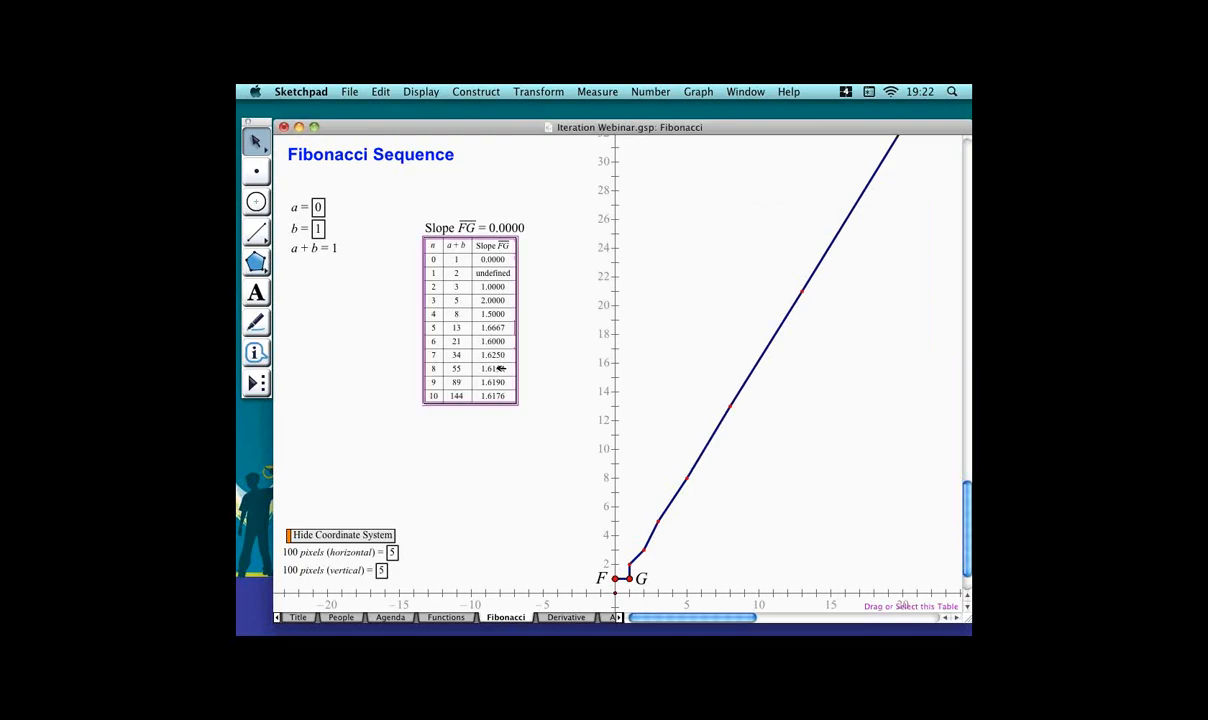
{"action": "left_click", "coordinate": [675, 486]}
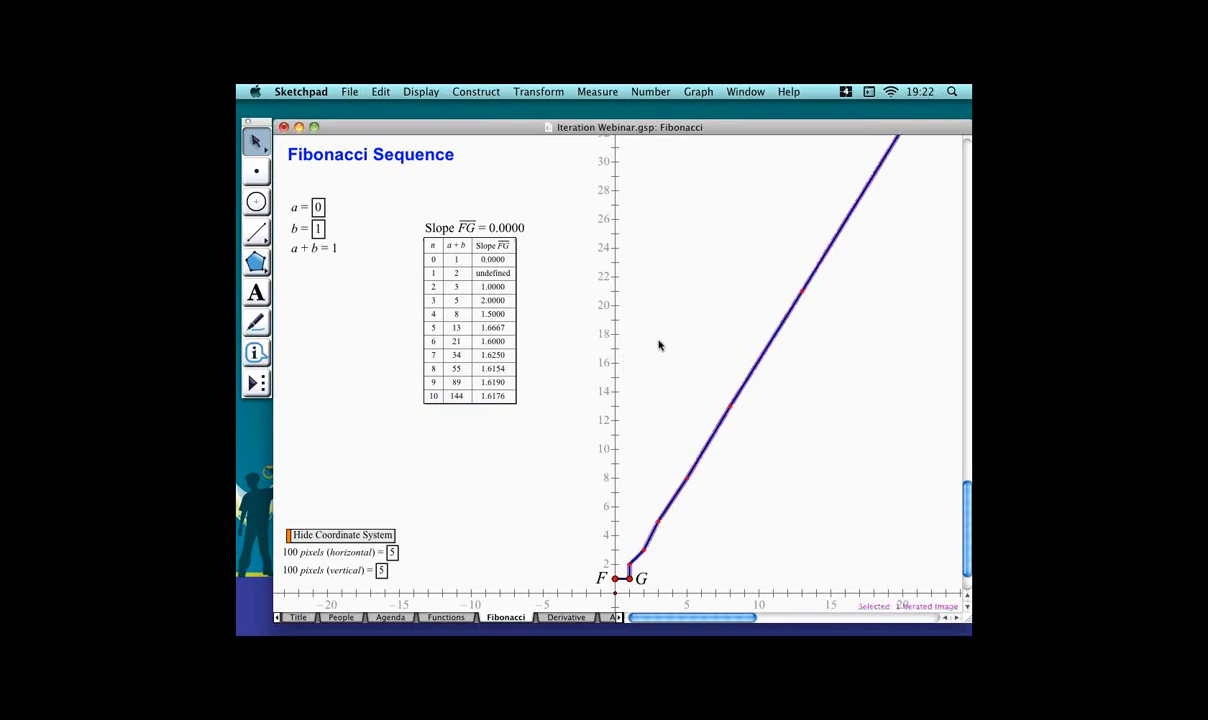
{"action": "key", "text": "plus"}
{"action": "key", "text": "plus"}
{"action": "key", "text": "plus"}
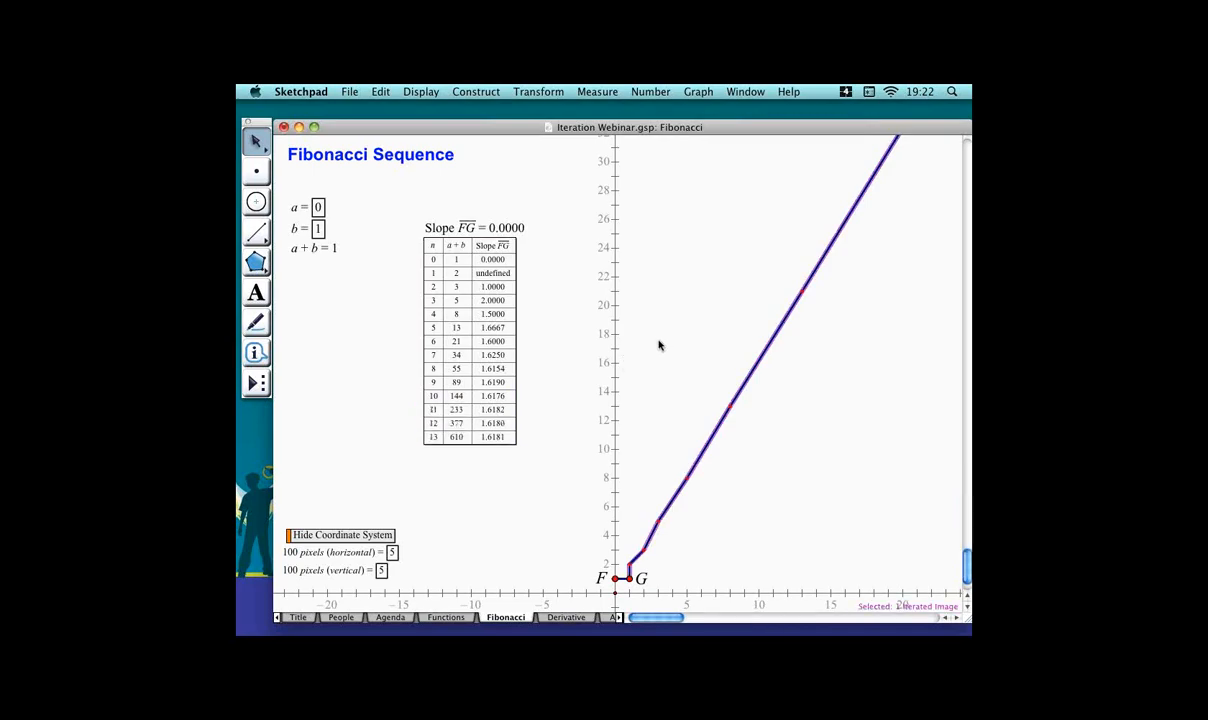
{"action": "key", "text": "minus"}
{"action": "key", "text": "minus"}
{"action": "key", "text": "minus"}
{"action": "key", "text": "minus"}
{"action": "key", "text": "minus"}
{"action": "key", "text": "minus"}
{"action": "key", "text": "minus"}
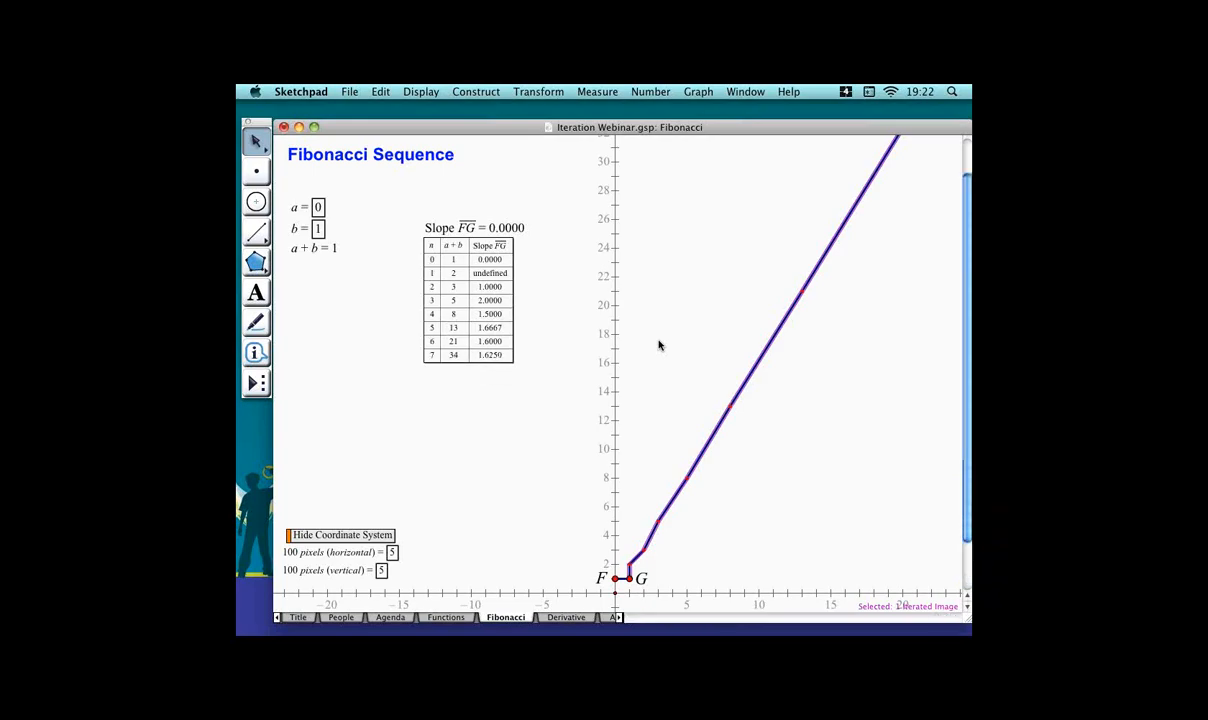
{"action": "key", "text": "minus"}
{"action": "key", "text": "minus"}
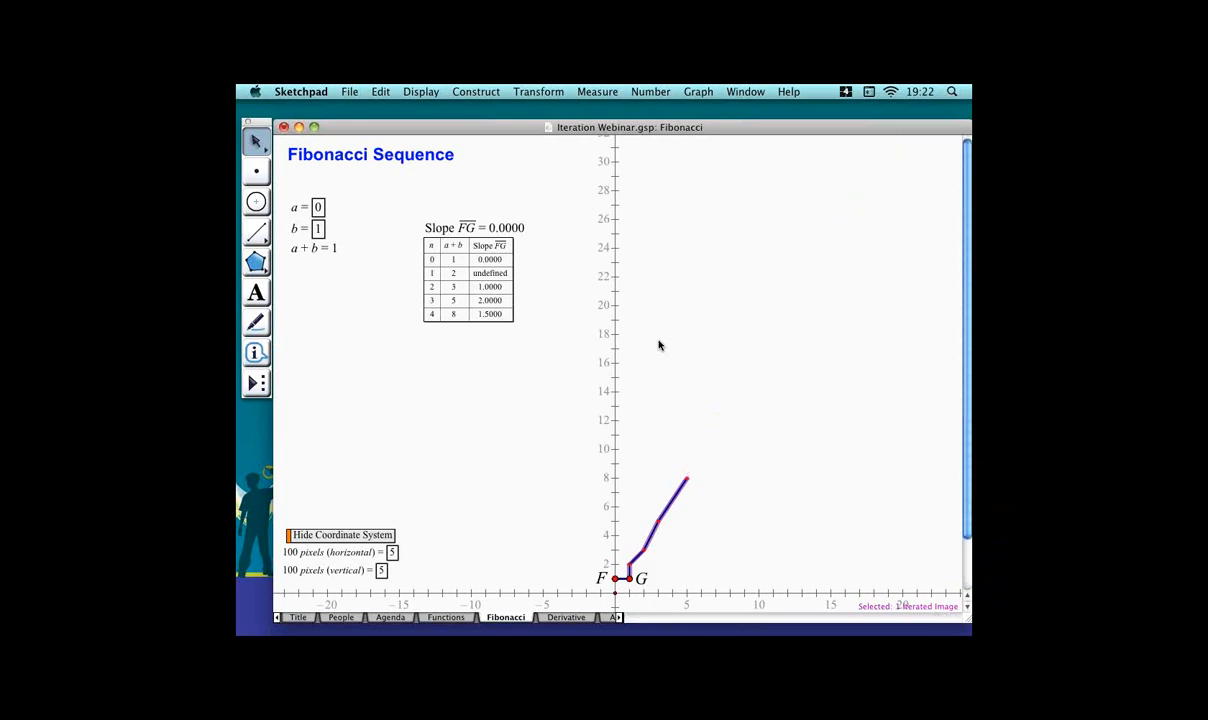
{"action": "key", "text": "plus"}
{"action": "key", "text": "plus"}
{"action": "key", "text": "plus"}
{"action": "key", "text": "plus"}
{"action": "key", "text": "plus"}
{"action": "key", "text": "plus"}
{"action": "key", "text": "plus"}
{"action": "key", "text": "plus"}
{"action": "key", "text": "plus"}
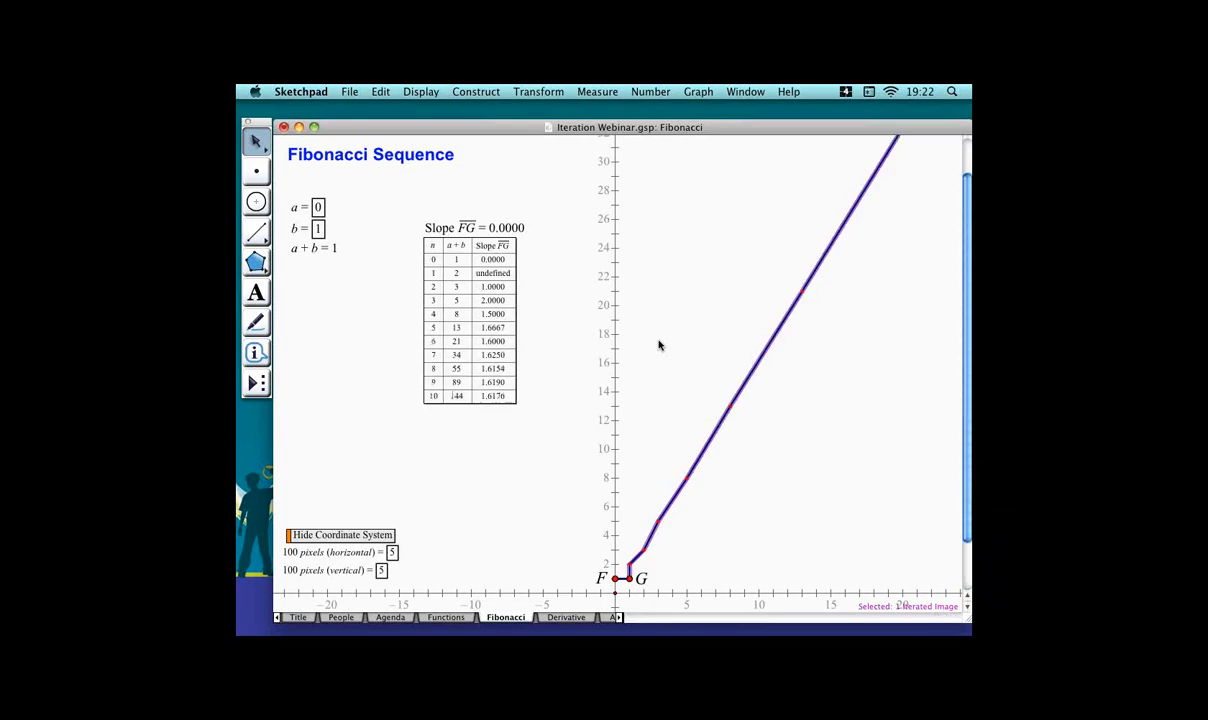
{"action": "key", "text": "plus"}
{"action": "key", "text": "plus"}
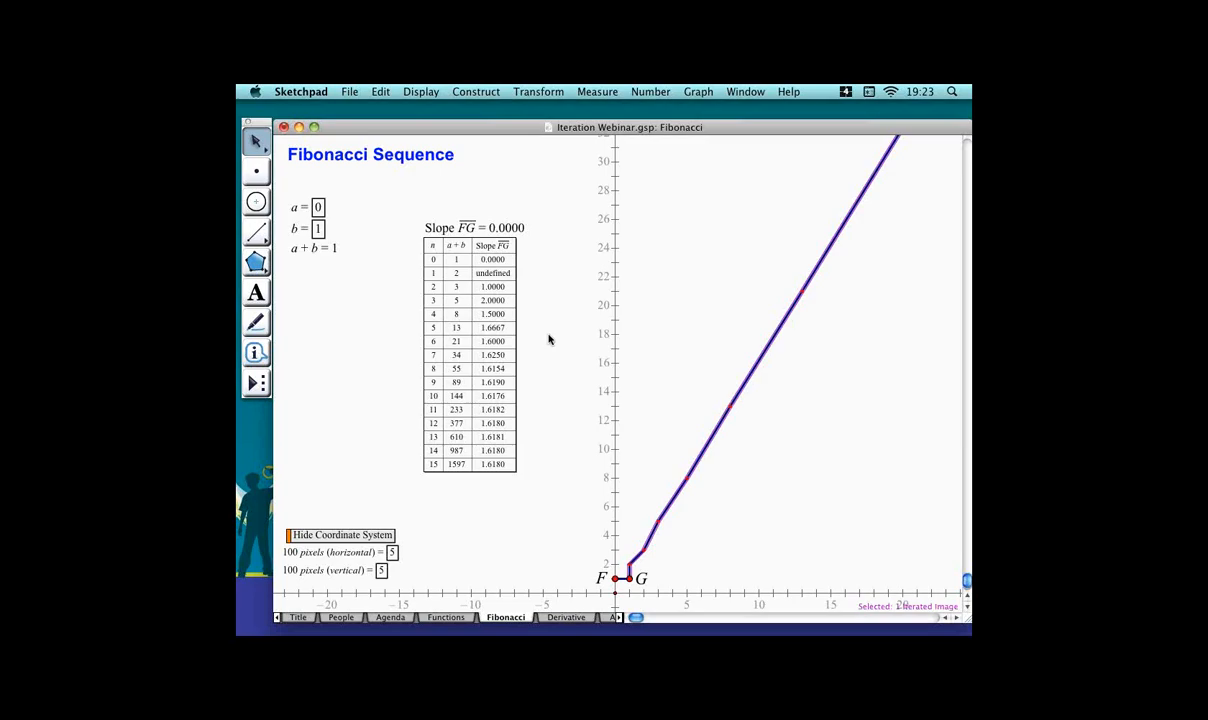
{"action": "key", "text": "plus"}
{"action": "key", "text": "plus"}
{"action": "key", "text": "plus"}
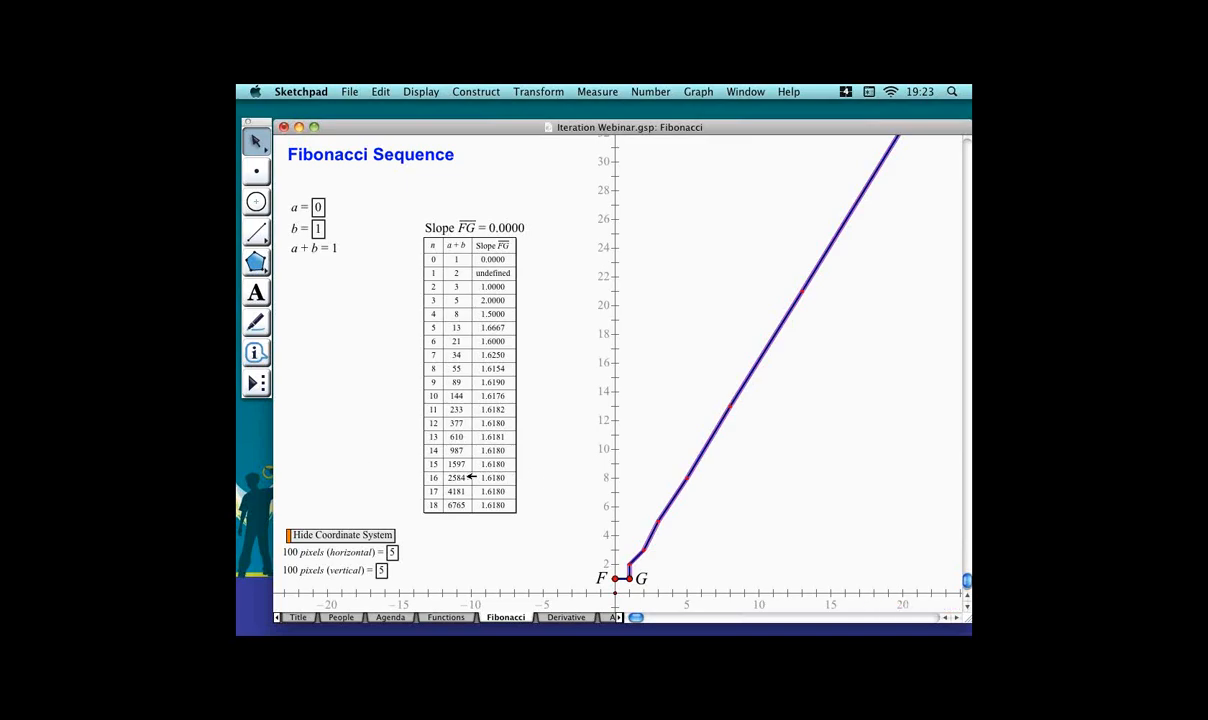
Create a new calculation of (1 + sqrt(5)) / 2.
{"action": "left_click", "coordinate": [371, 472]}
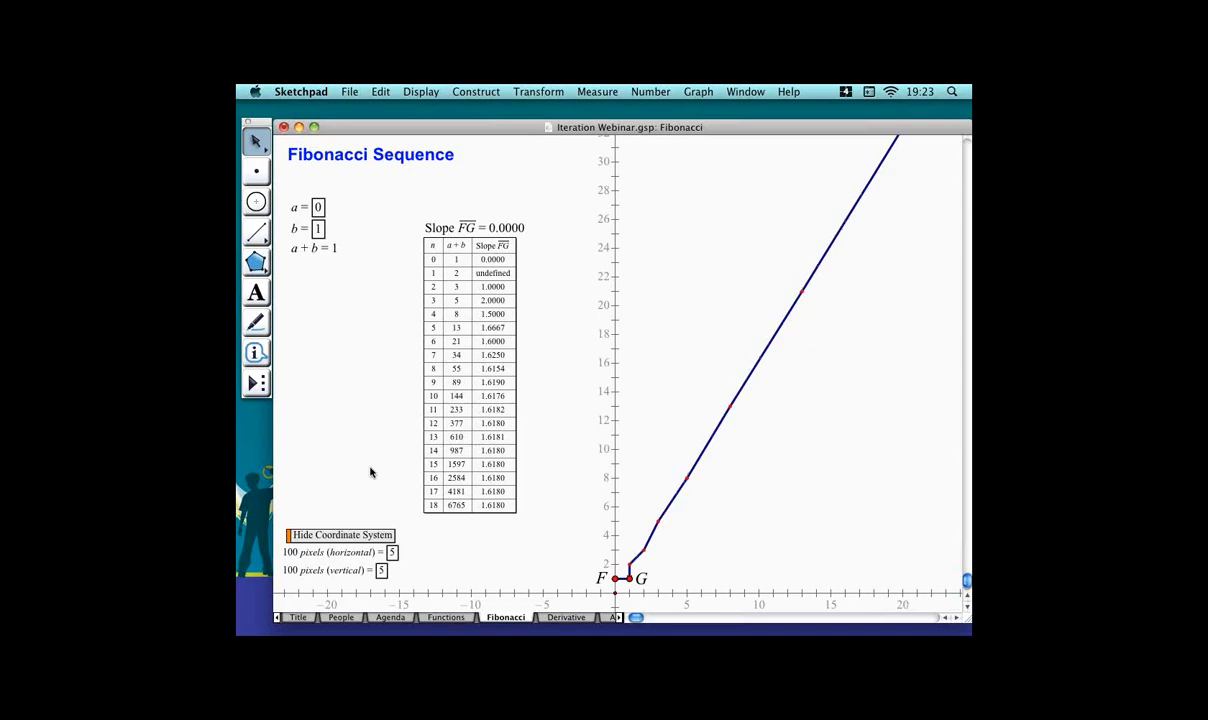
{"action": "key", "text": "super+equal"}
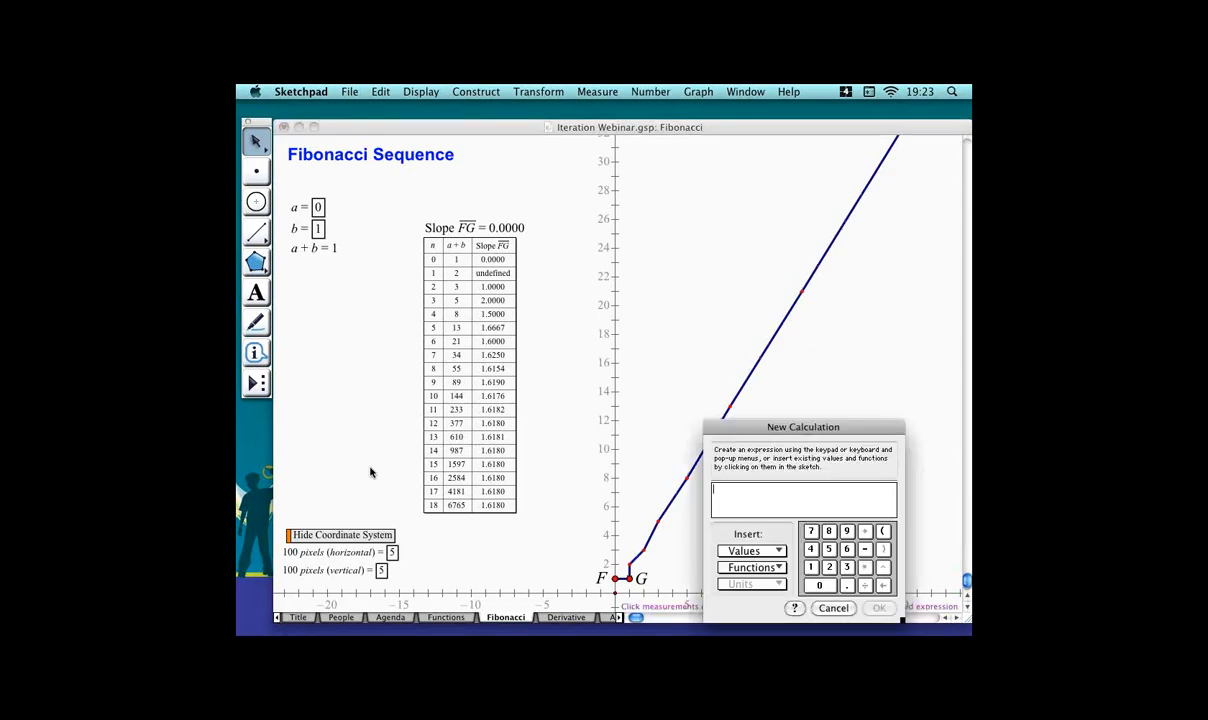
{"action": "type", "text": "(1)"}
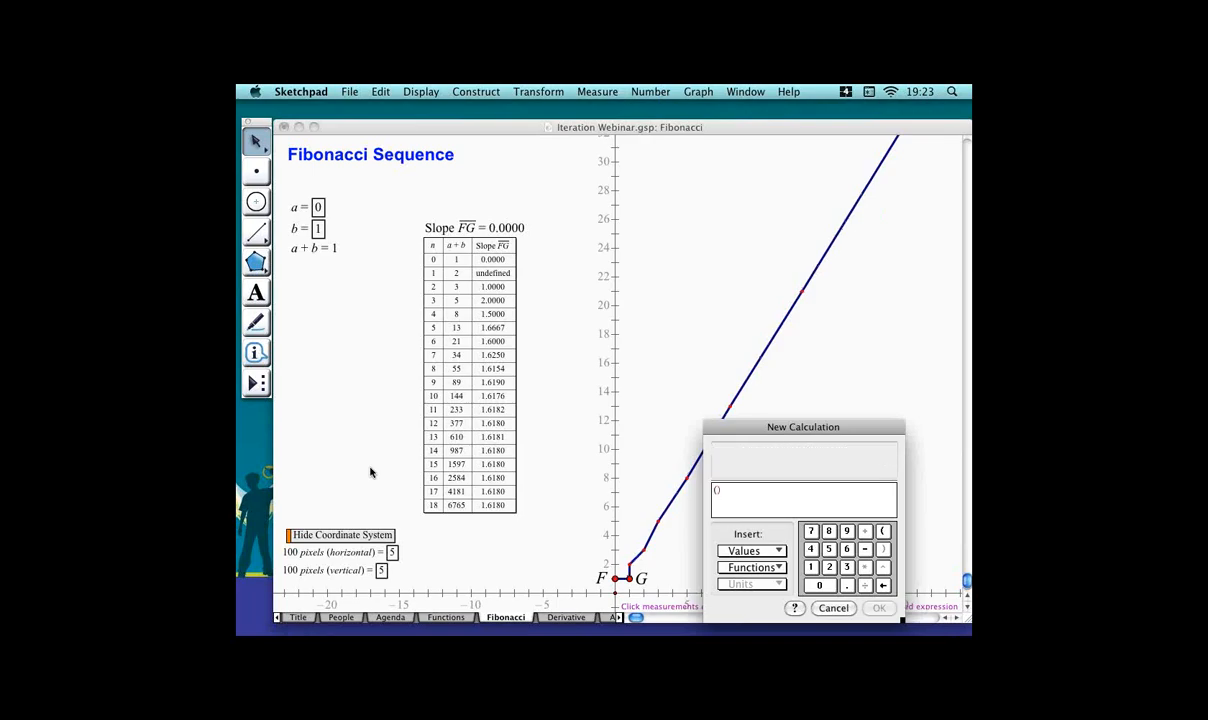
{"action": "type", "text": "+sqrt"}
{"action": "type", "text": "5"}
{"action": "key", "text": "Right"}
{"action": "key", "text": "Right"}
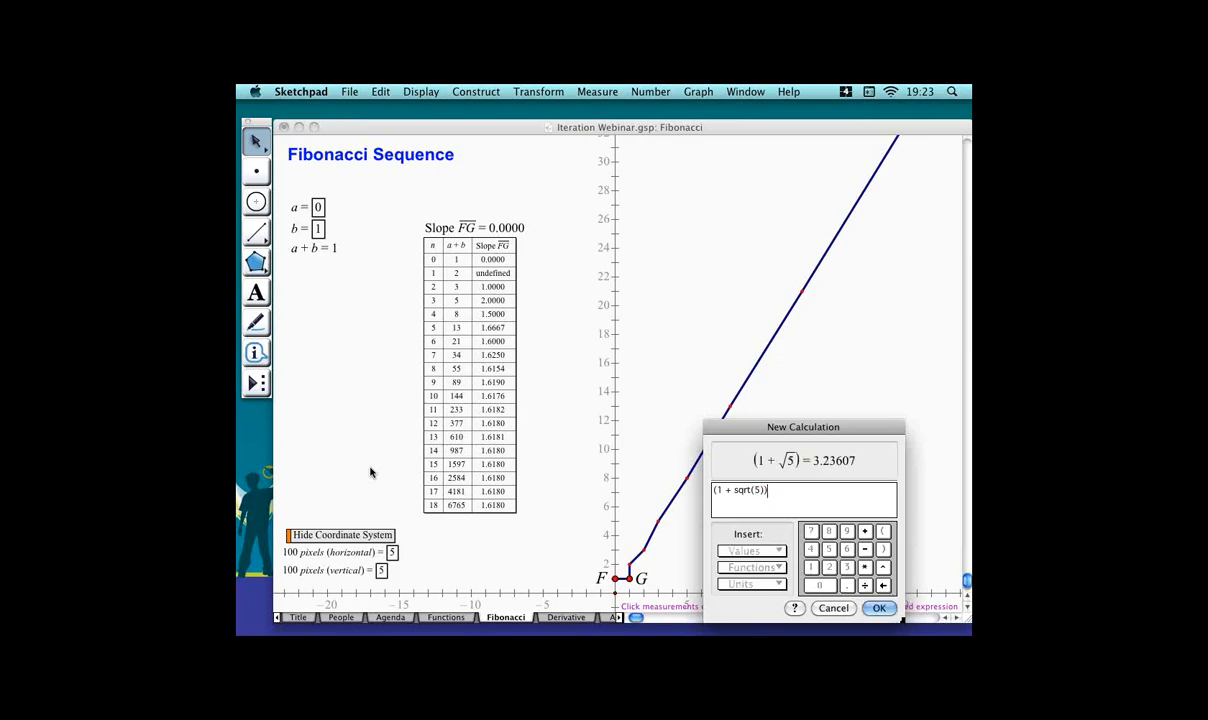
{"action": "type", "text": "/2"}
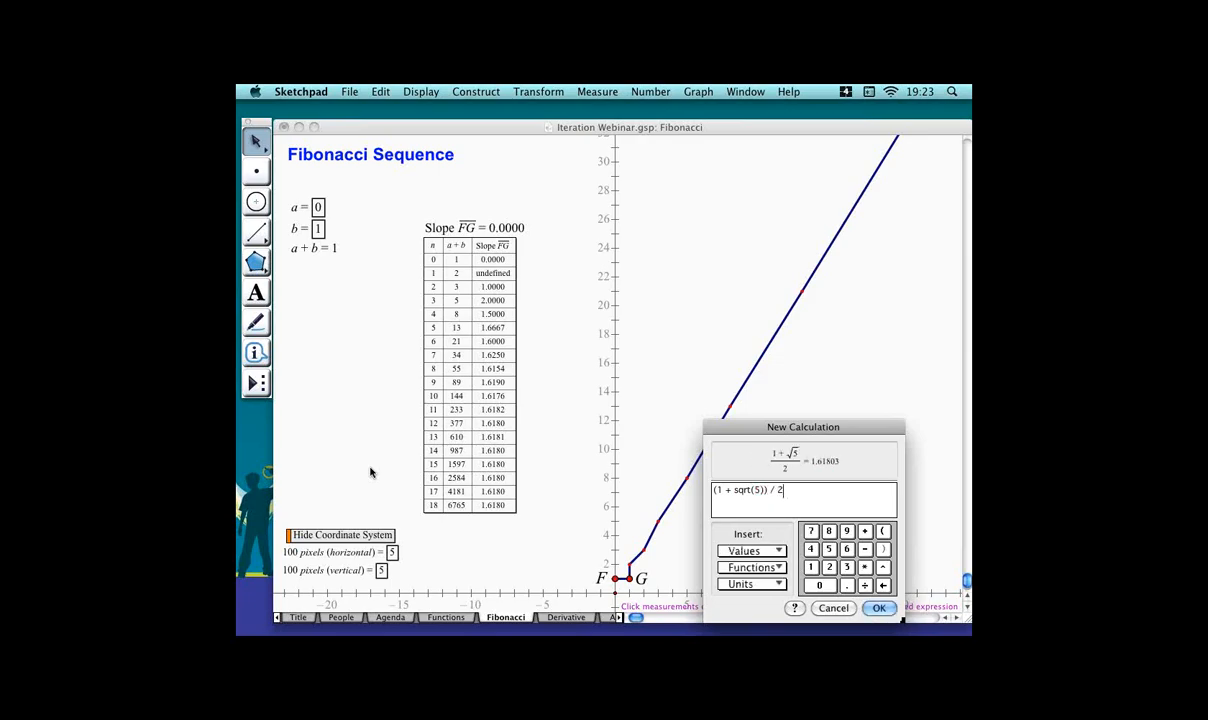
{"action": "key", "text": "Return"}
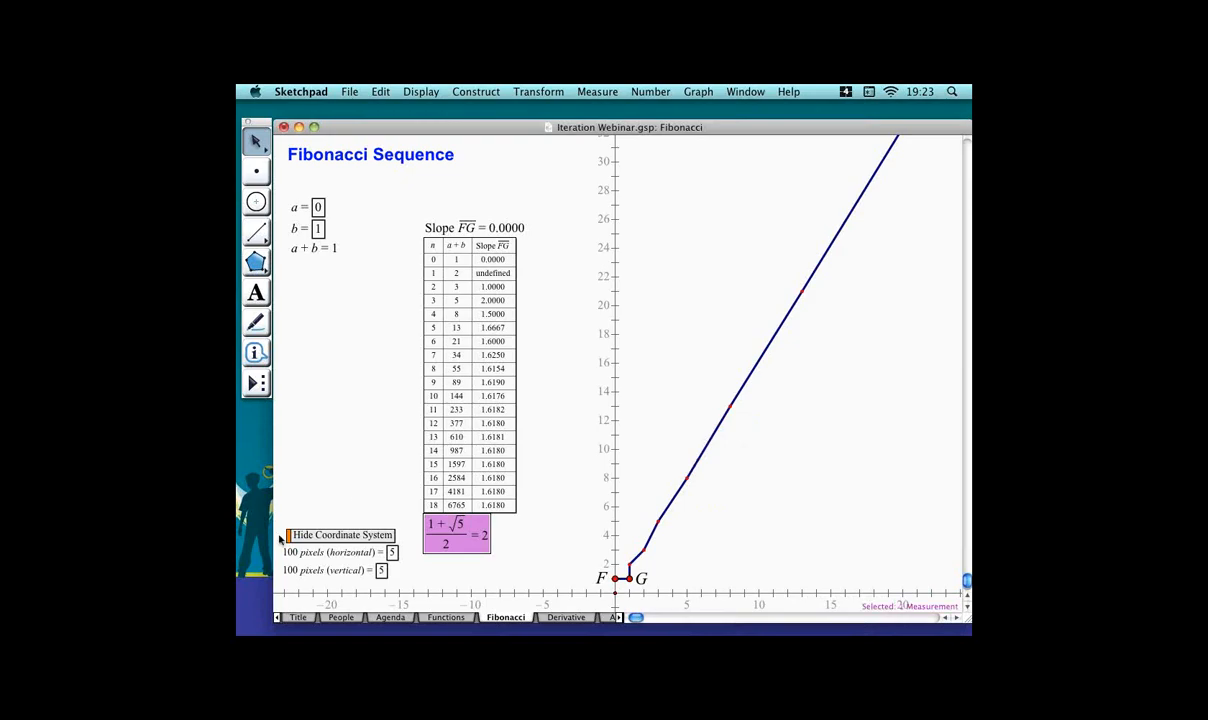
Set the golden ratio calculation's precision to ten-thousandths and move it beside the table, left of it.
{"action": "right_click", "coordinate": [464, 524]}
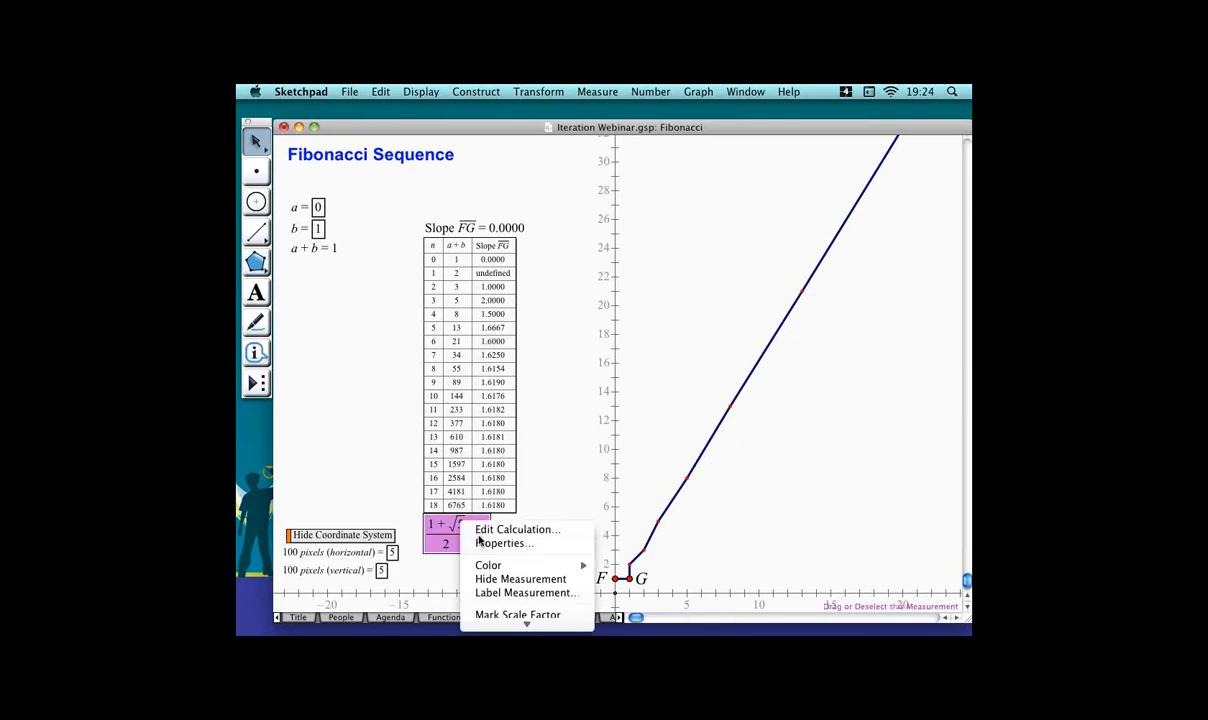
{"action": "left_click", "coordinate": [530, 545]}
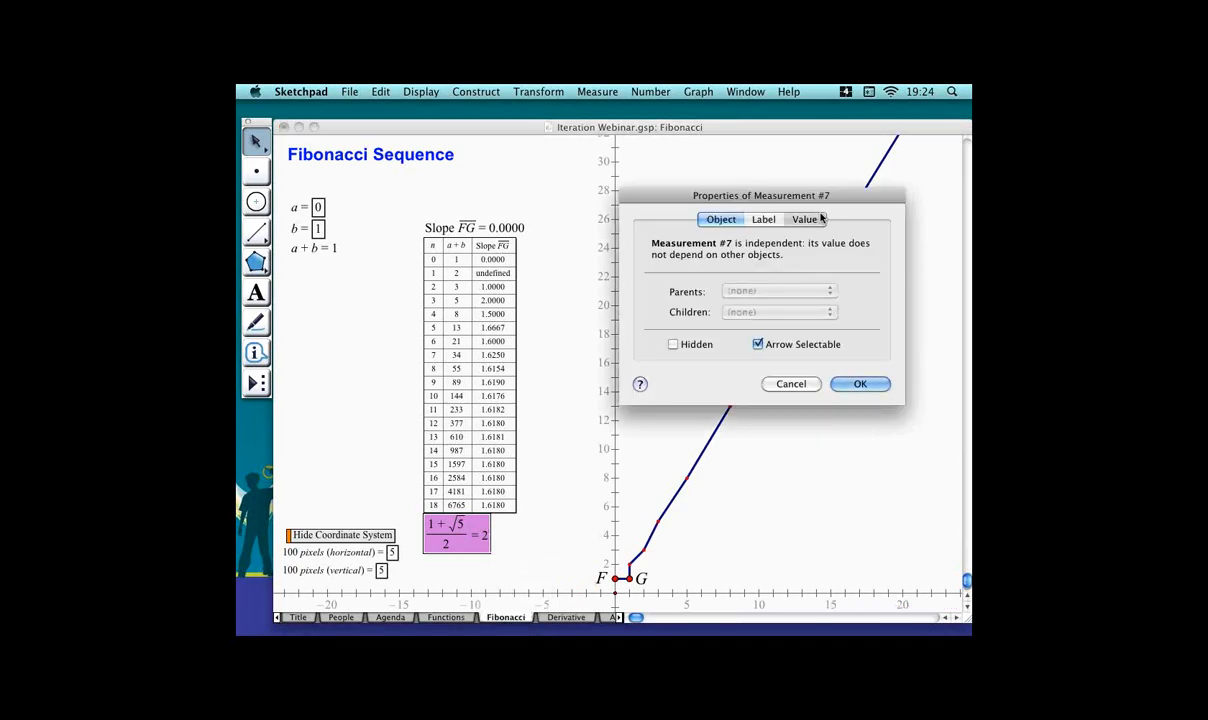
{"action": "left_click", "coordinate": [820, 220]}
{"action": "left_click", "coordinate": [809, 304]}
{"action": "left_click", "coordinate": [760, 354]}
{"action": "left_click", "coordinate": [866, 349]}
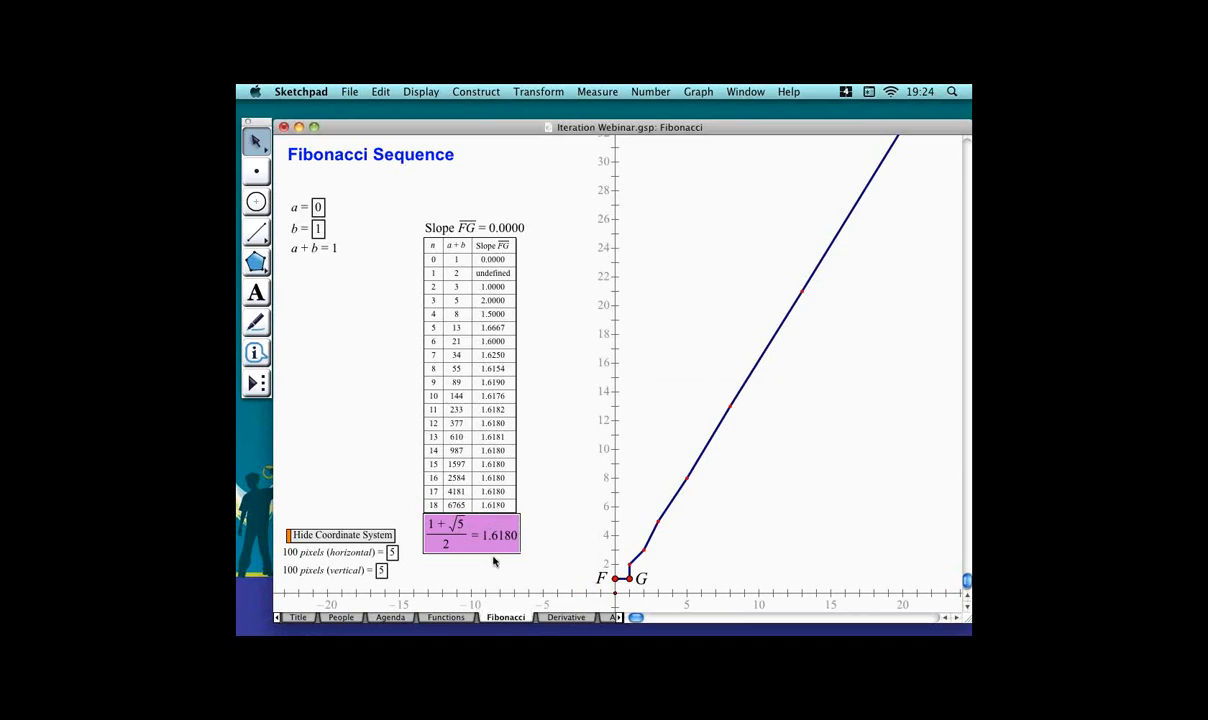
{"action": "left_click_drag", "start_coordinate": [491, 540], "coordinate": [363, 386]}
{"action": "left_click", "coordinate": [352, 420]}
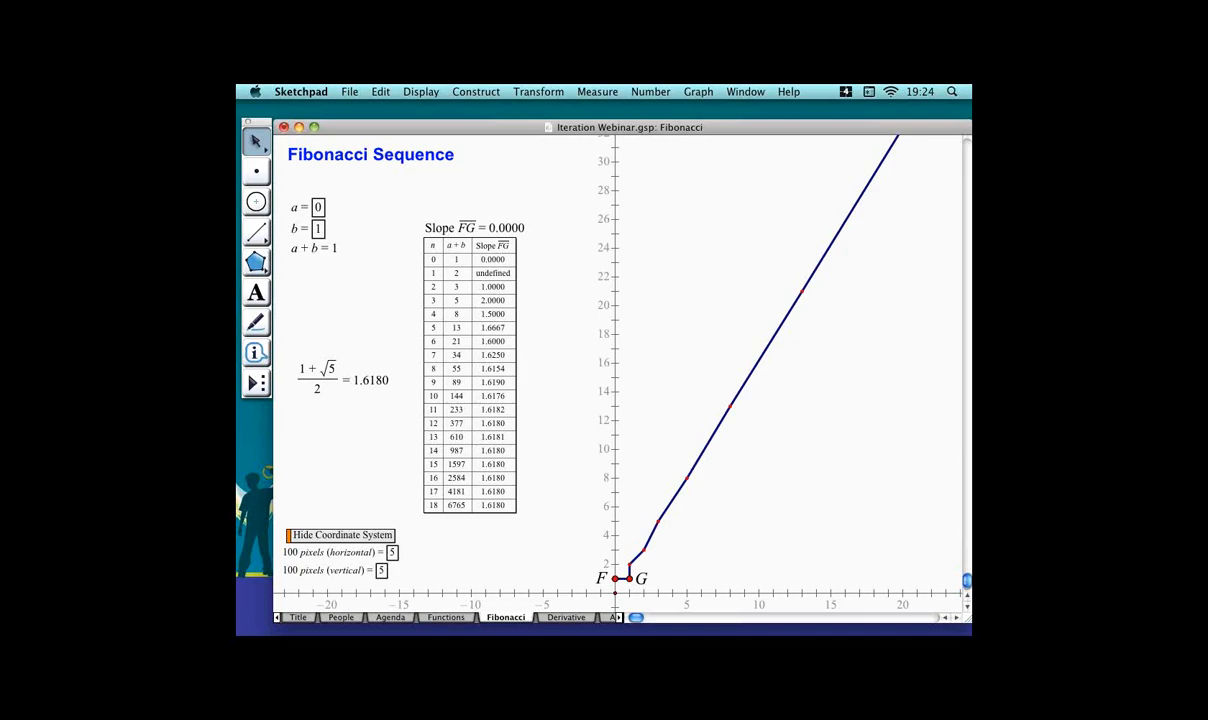
{"action": "key", "text": "super+Tab"}
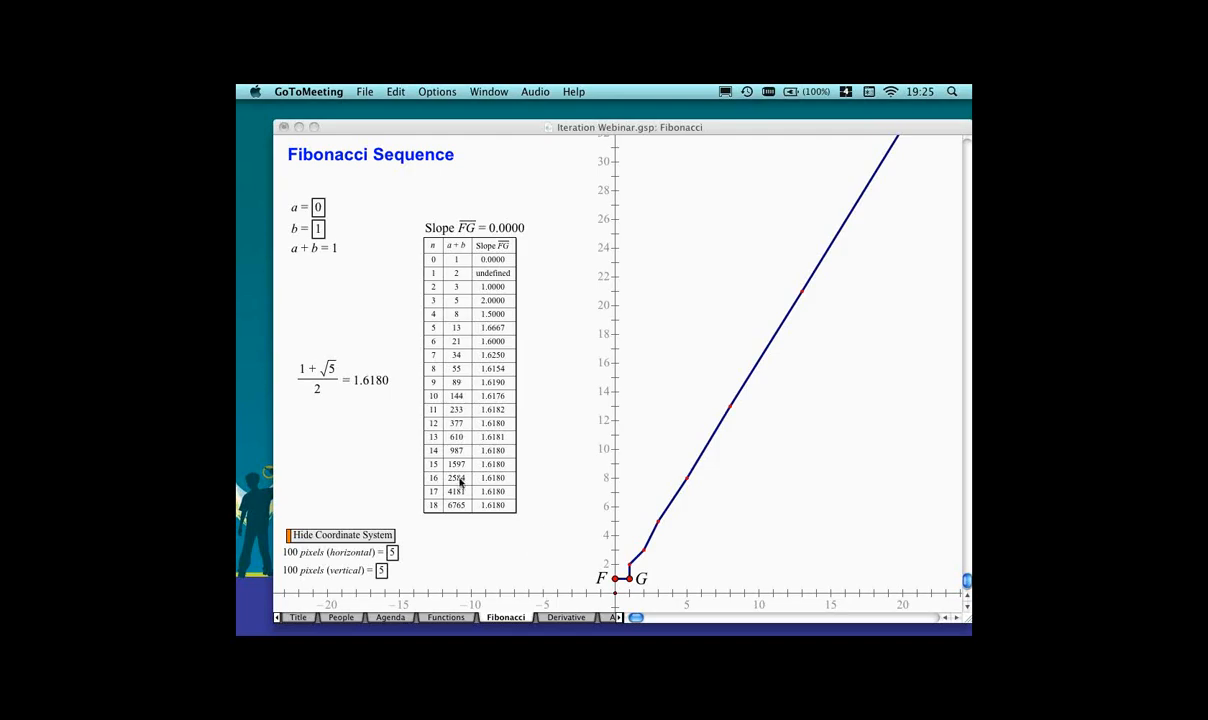
{"action": "left_click", "coordinate": [474, 510]}
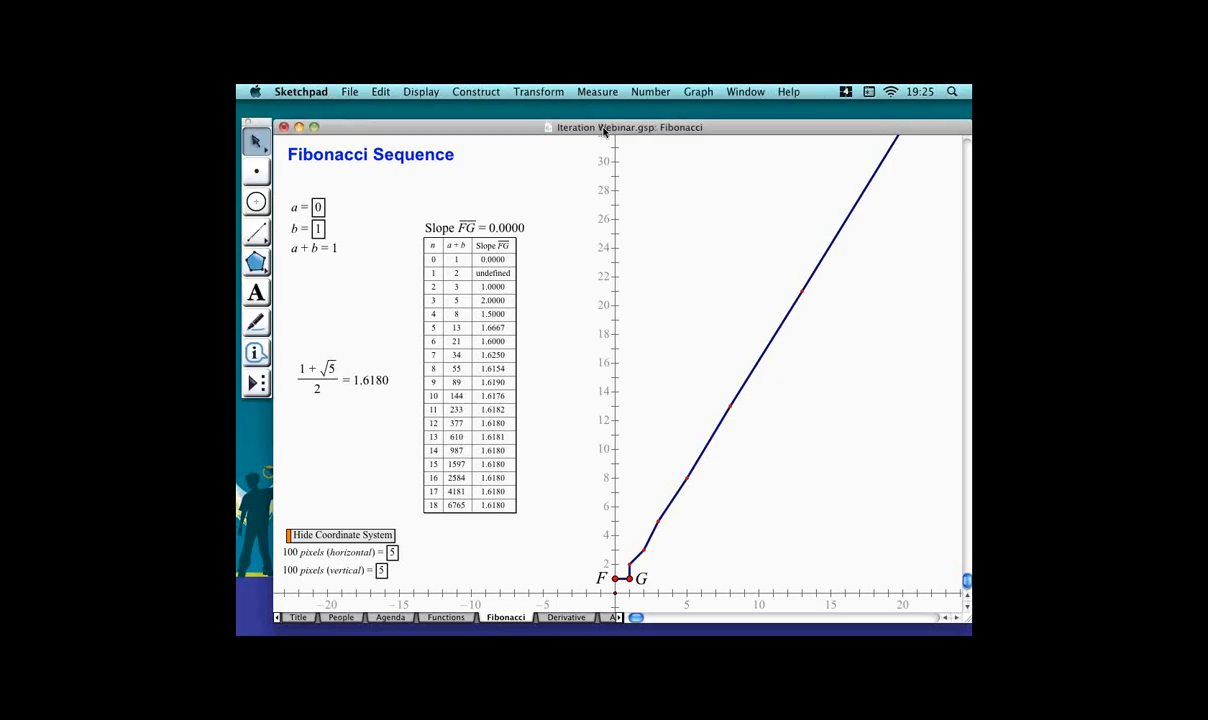
Move the slope FG measurement up slightly and set its precision to hundred-thousandths.
{"action": "left_click_drag", "start_coordinate": [540, 225], "coordinate": [532, 211]}
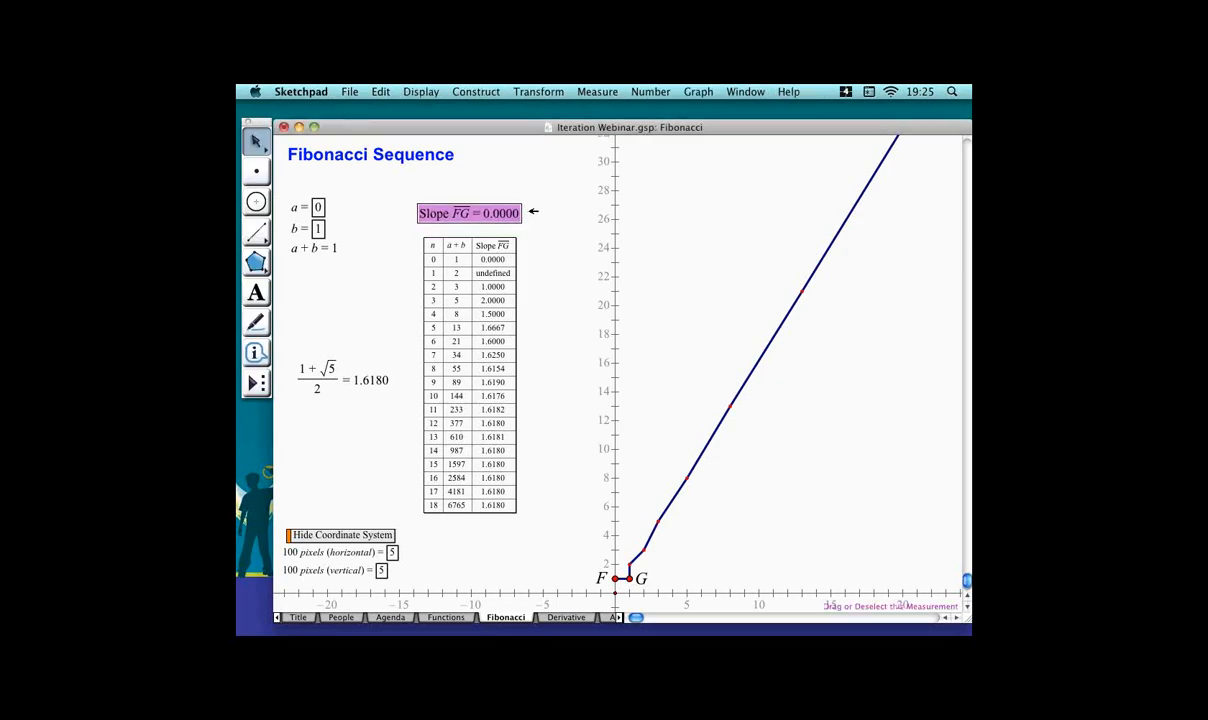
{"action": "right_click", "coordinate": [505, 210]}
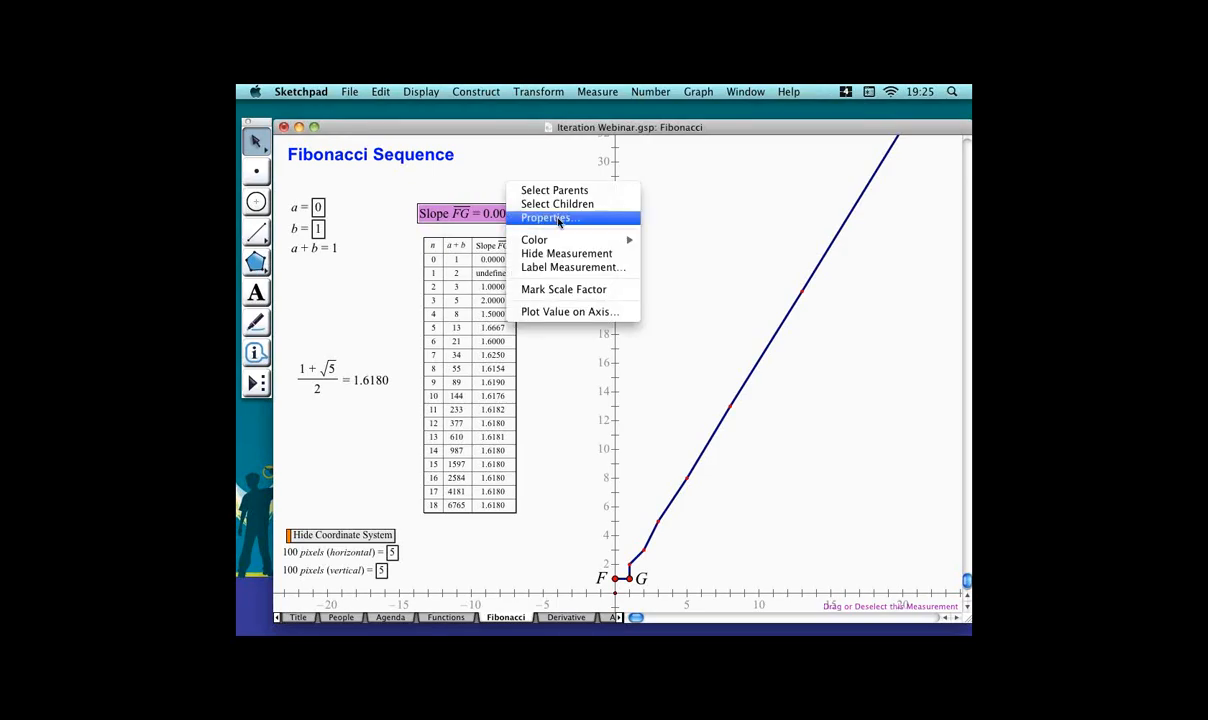
{"action": "left_click", "coordinate": [559, 219]}
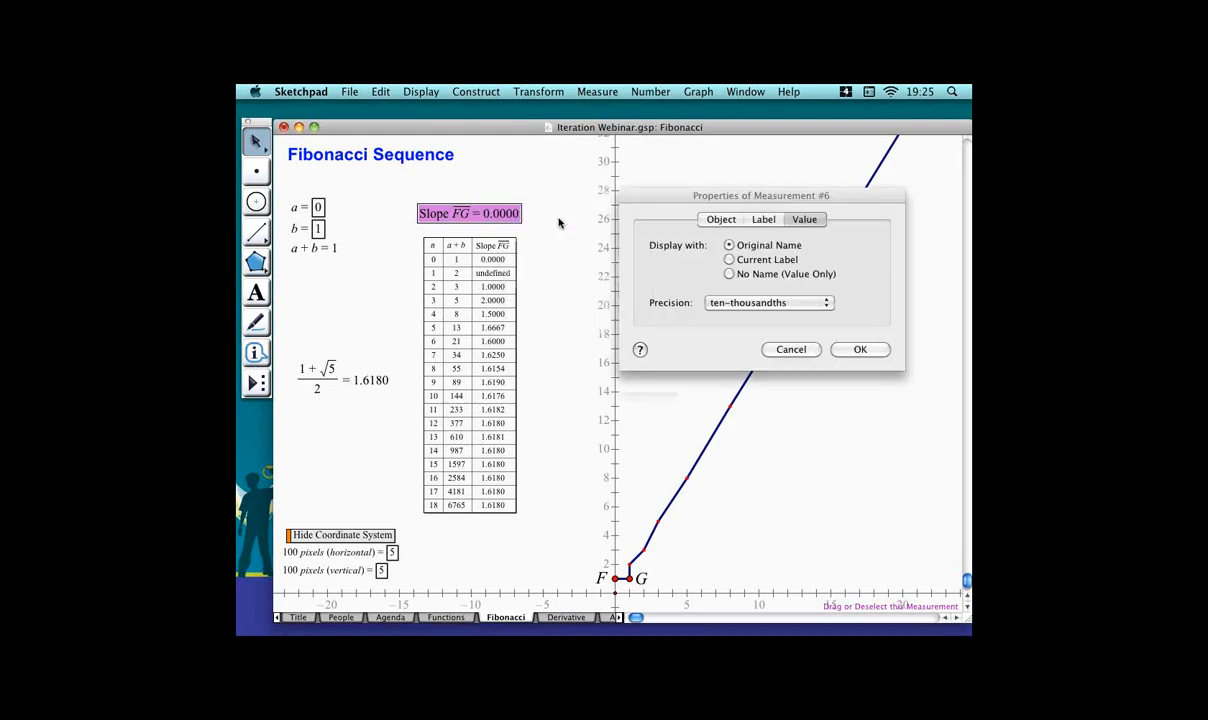
{"action": "left_click", "coordinate": [826, 302]}
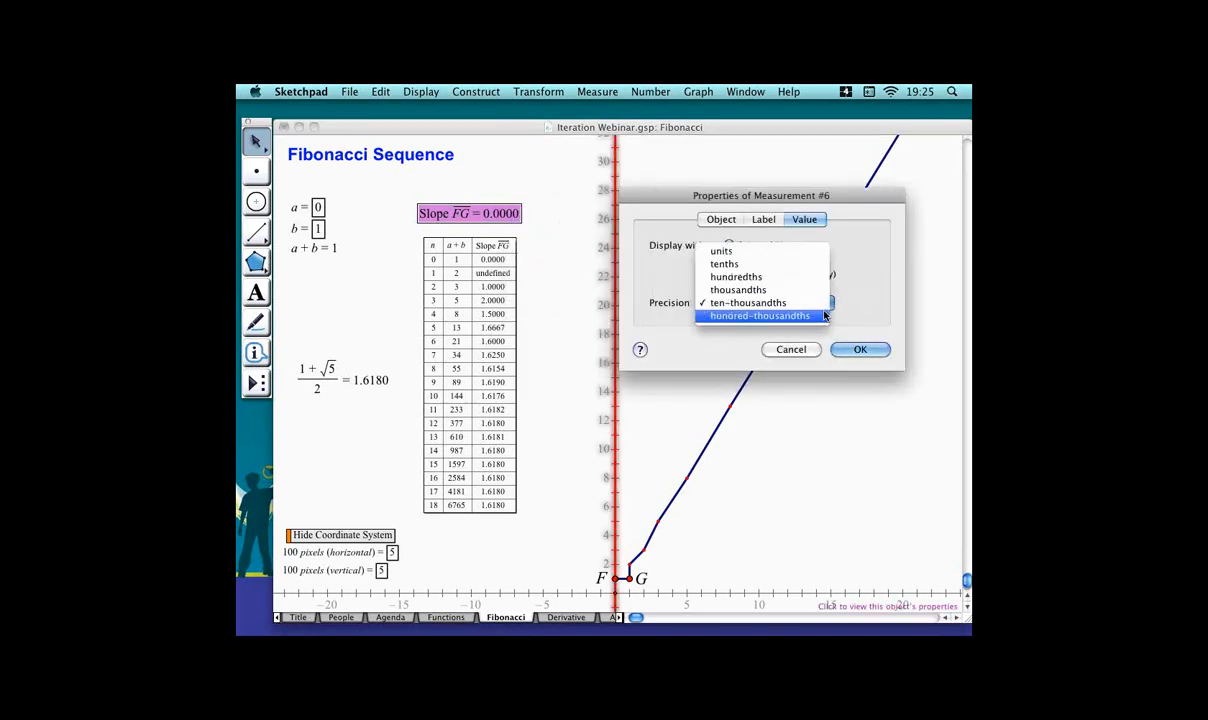
{"action": "left_click", "coordinate": [824, 315]}
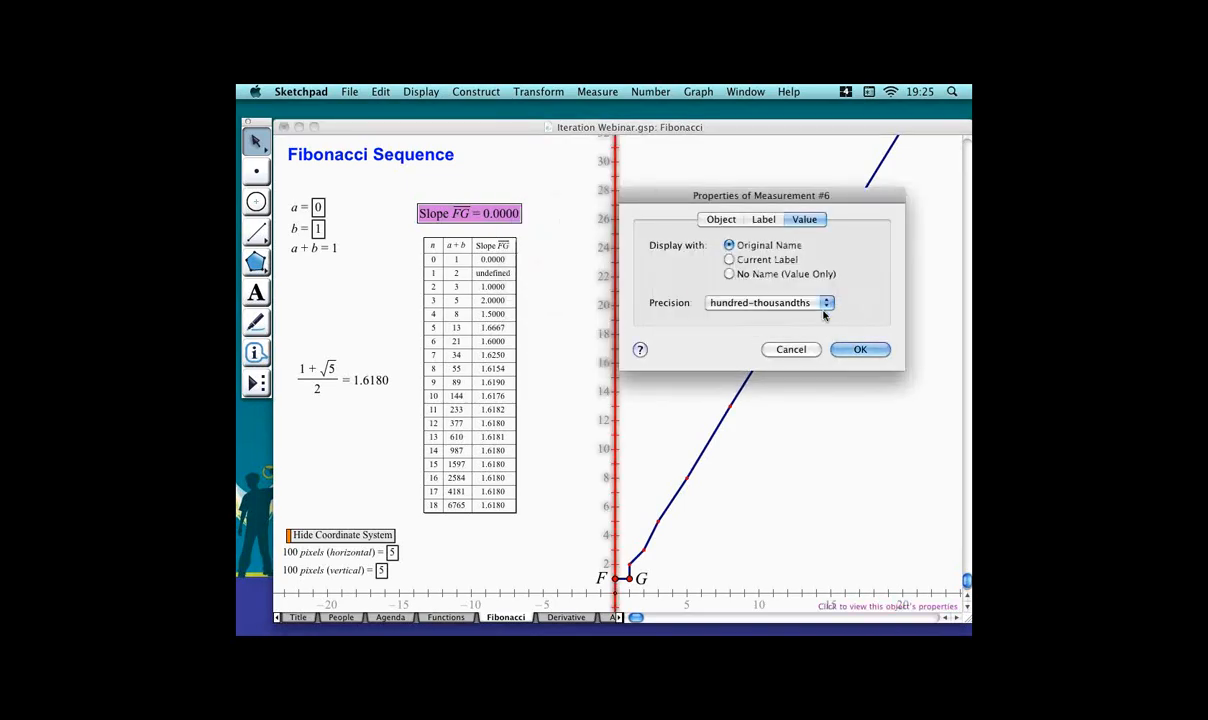
{"action": "left_click", "coordinate": [880, 350]}
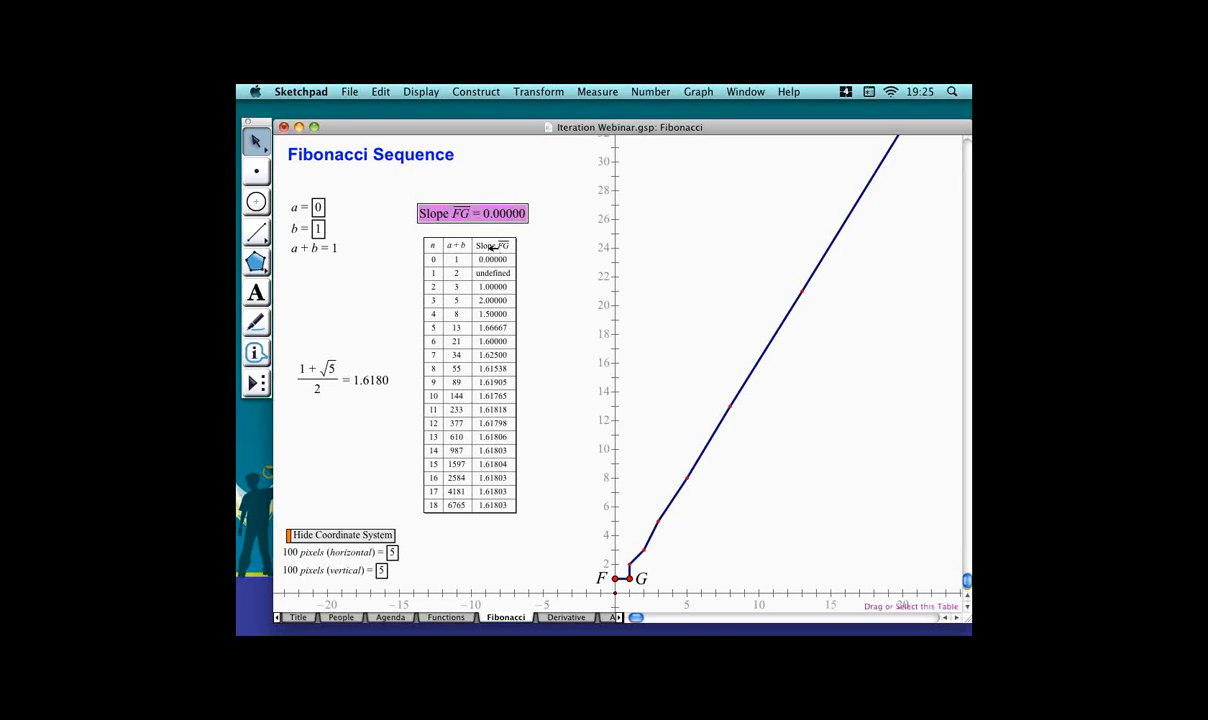
{"action": "left_click", "coordinate": [608, 262]}
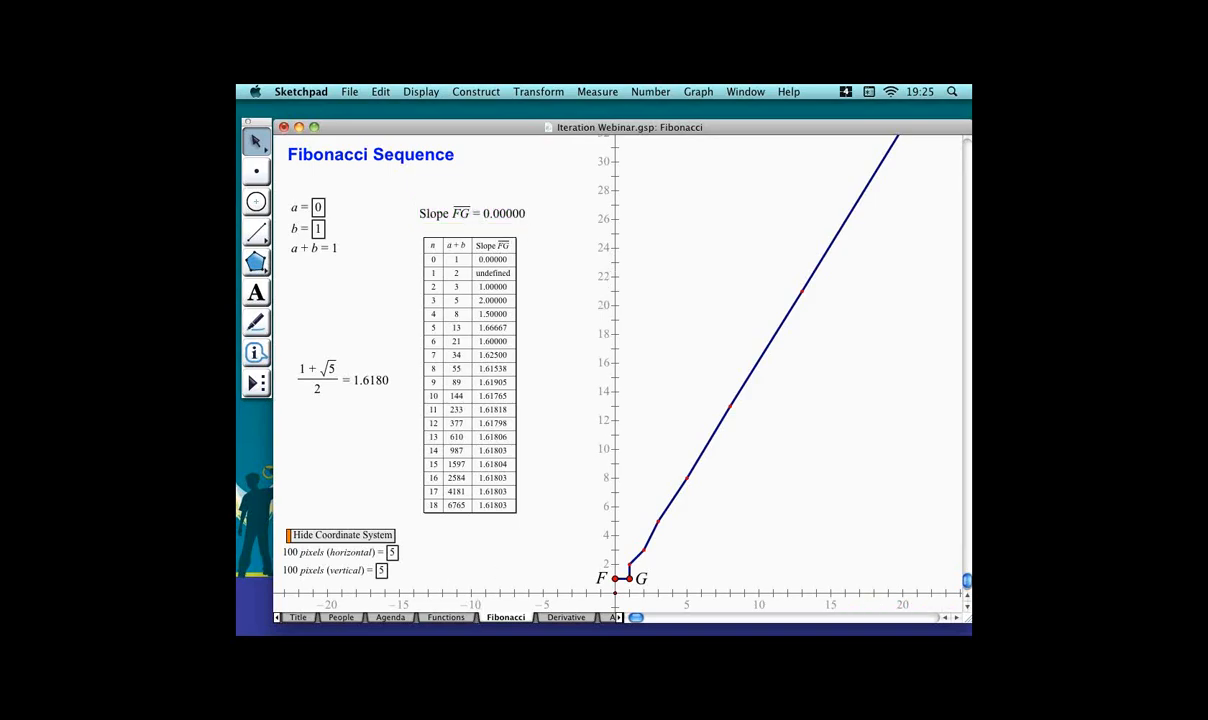
{"action": "key", "text": "super+Tab"}
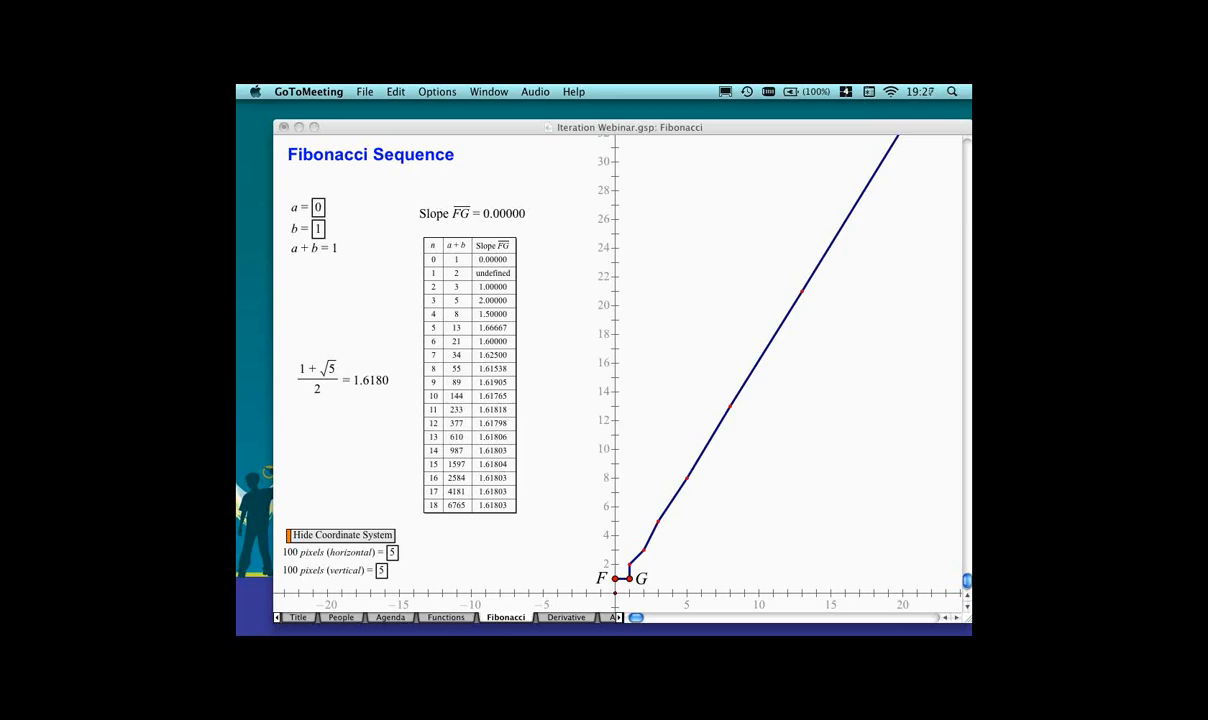
Switch to the Derivative page of the sketch.
{"action": "left_click", "coordinate": [505, 565]}
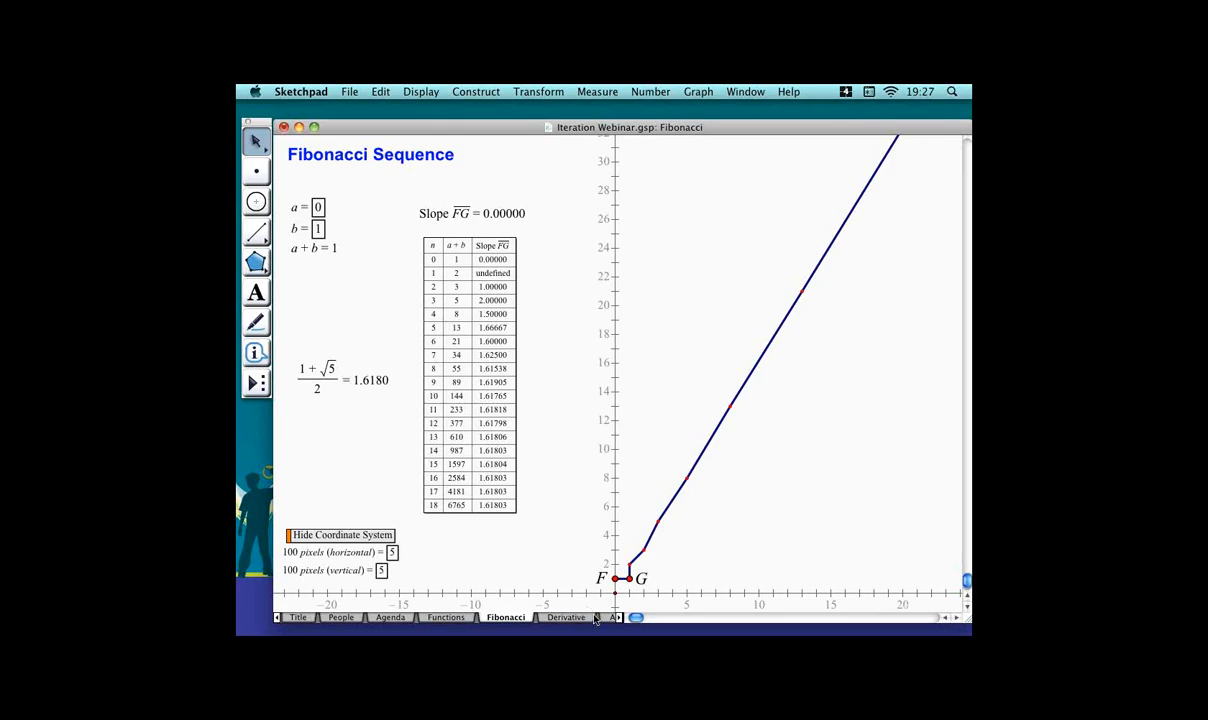
{"action": "left_click", "coordinate": [566, 617]}
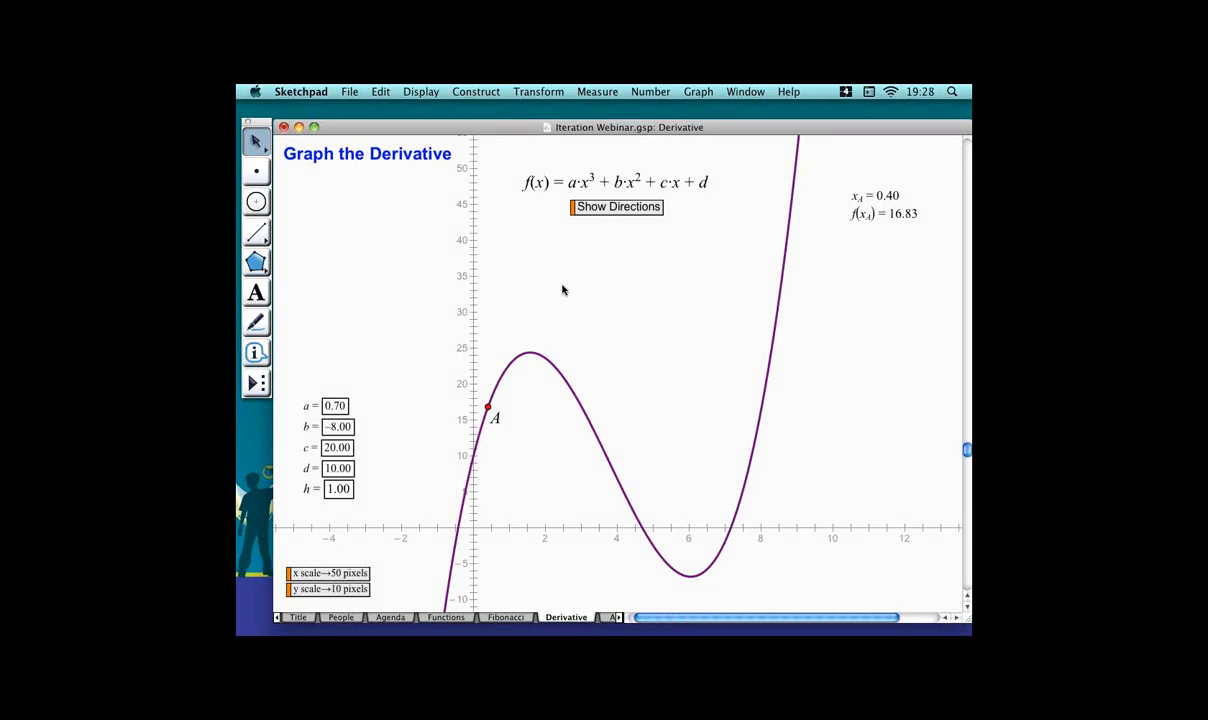
Nudge parameter a up and back down to 0.70, then deselect it.
{"action": "left_click", "coordinate": [342, 405]}
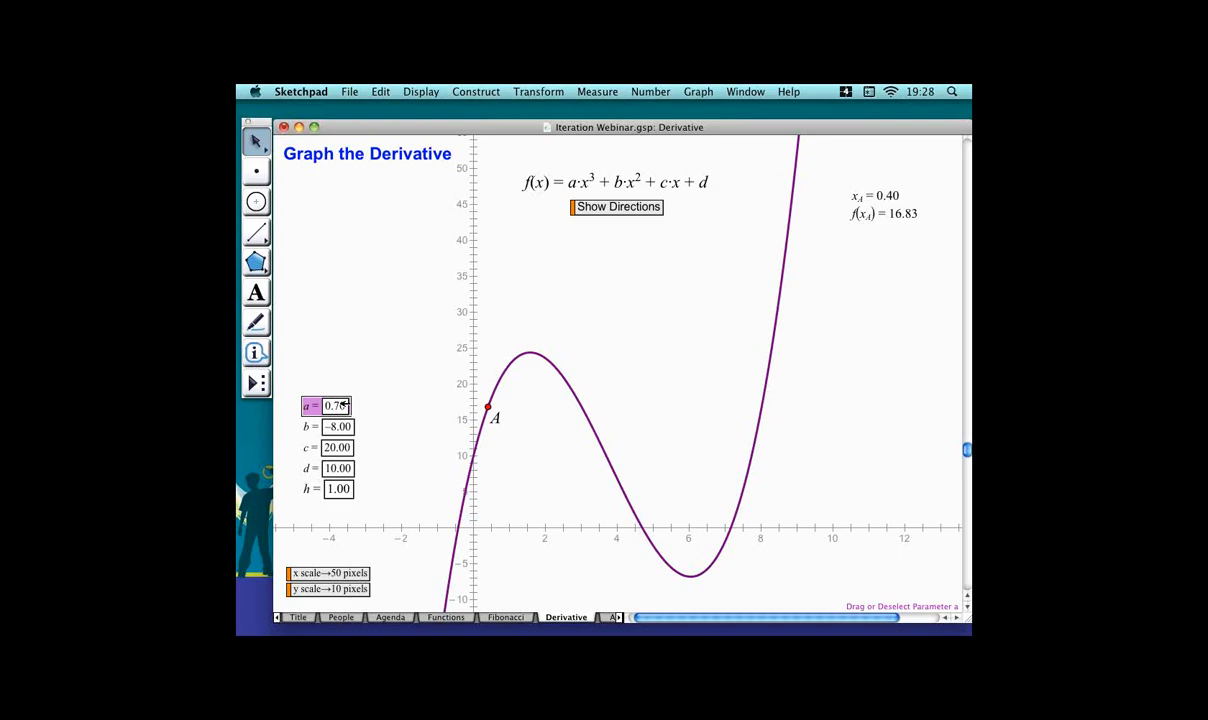
{"action": "key", "text": "plus"}
{"action": "key", "text": "plus"}
{"action": "key", "text": "plus"}
{"action": "key", "text": "plus"}
{"action": "key", "text": "plus"}
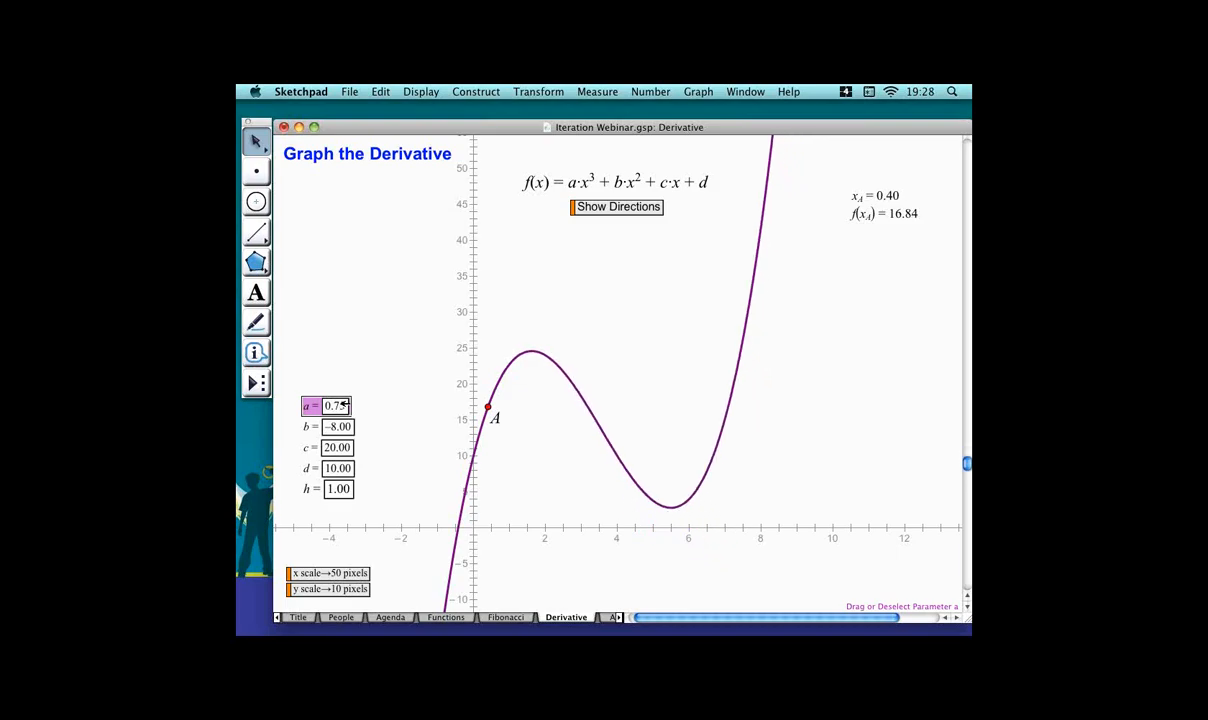
{"action": "key", "text": "minus"}
{"action": "key", "text": "minus"}
{"action": "key", "text": "minus"}
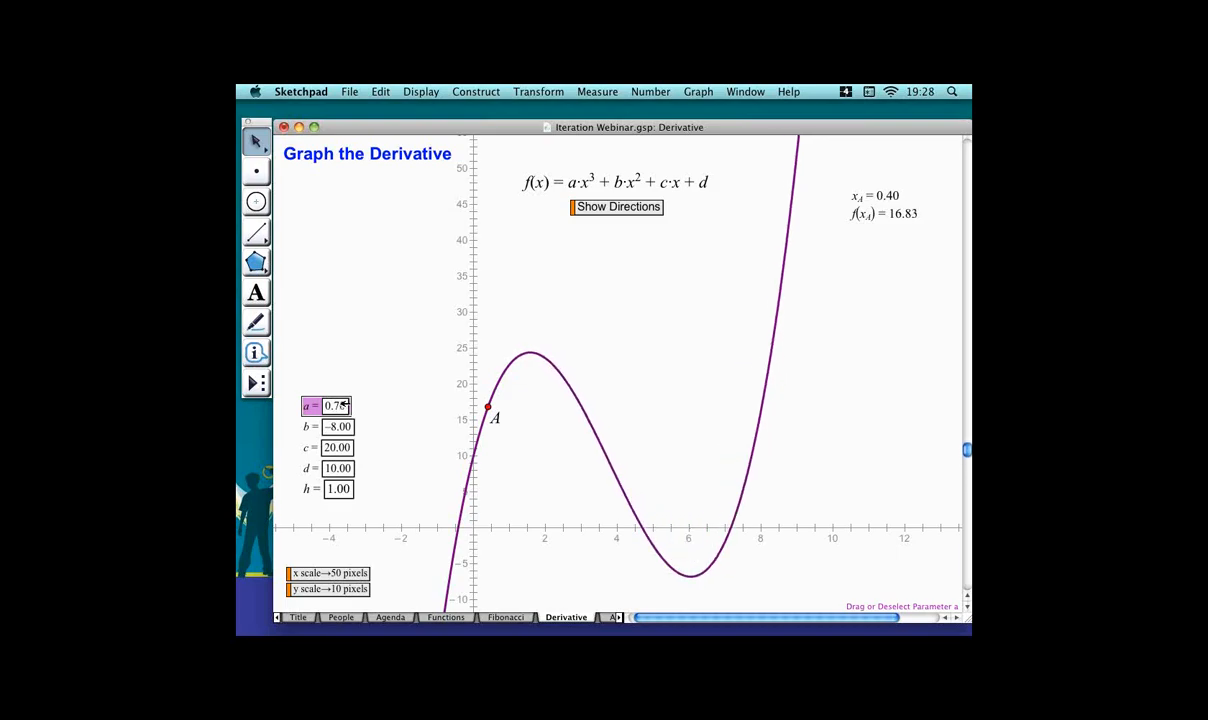
{"action": "left_click", "coordinate": [356, 365]}
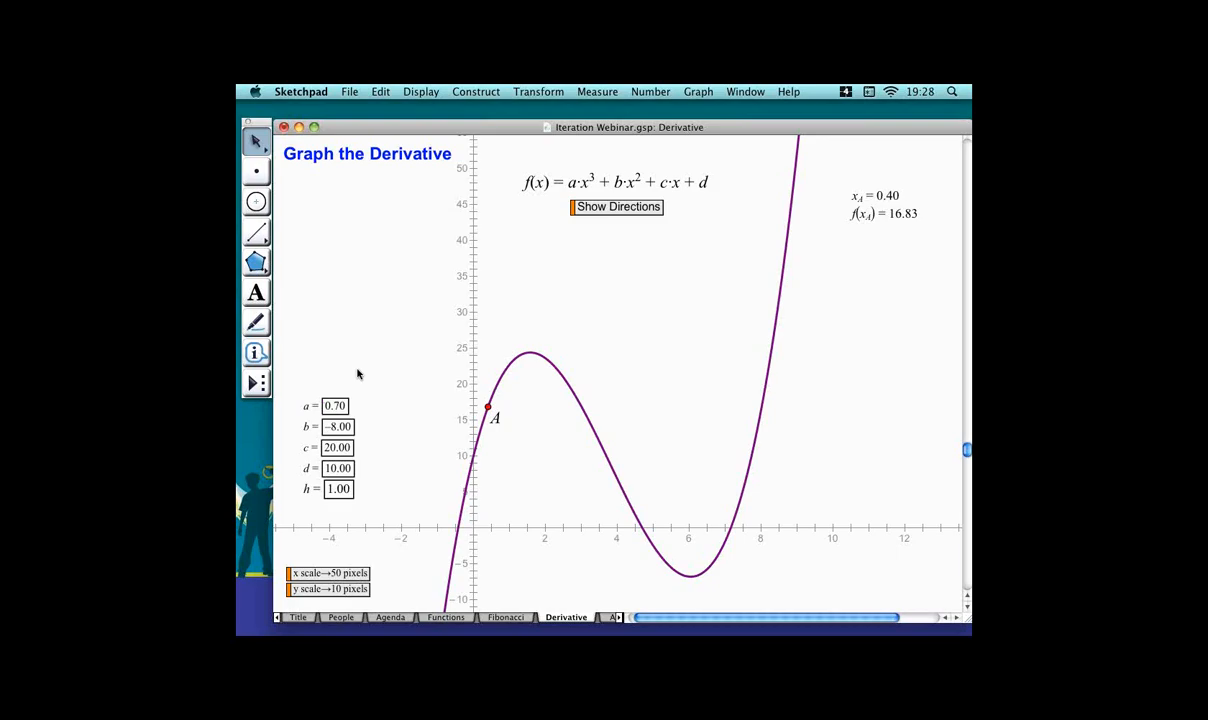
Show the directions for graphing the derivative and hide them again.
{"action": "left_click", "coordinate": [611, 207]}
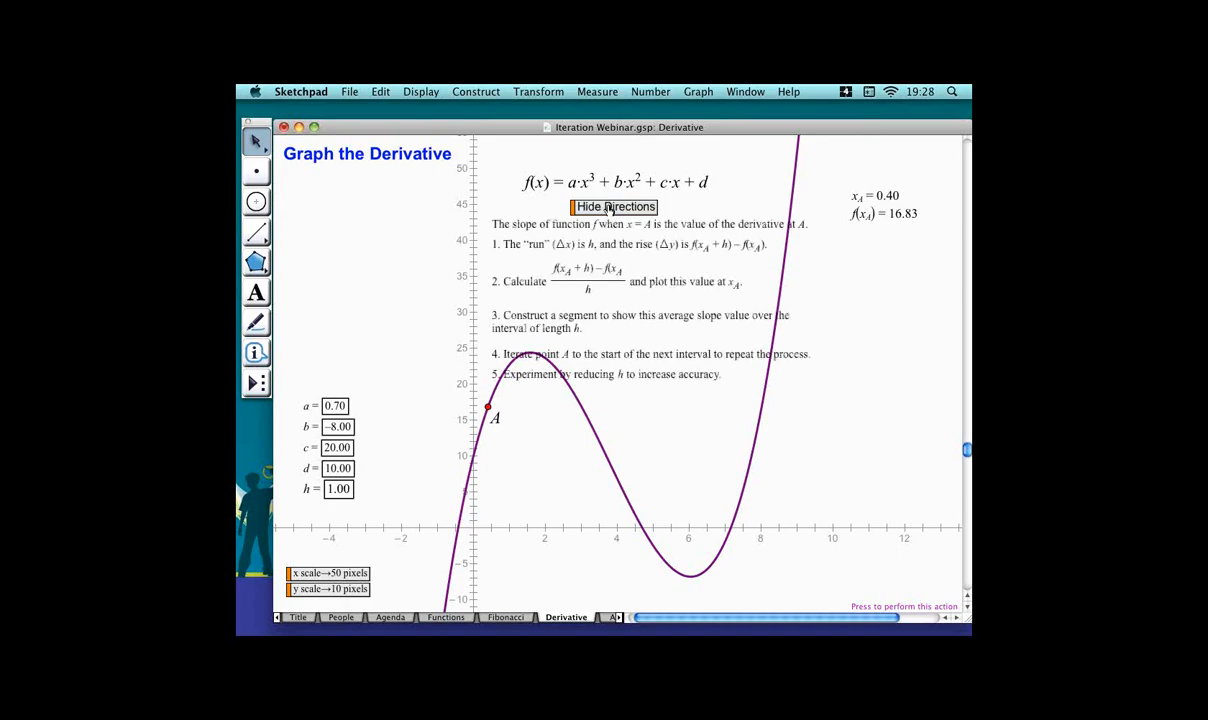
{"action": "left_click", "coordinate": [610, 207]}
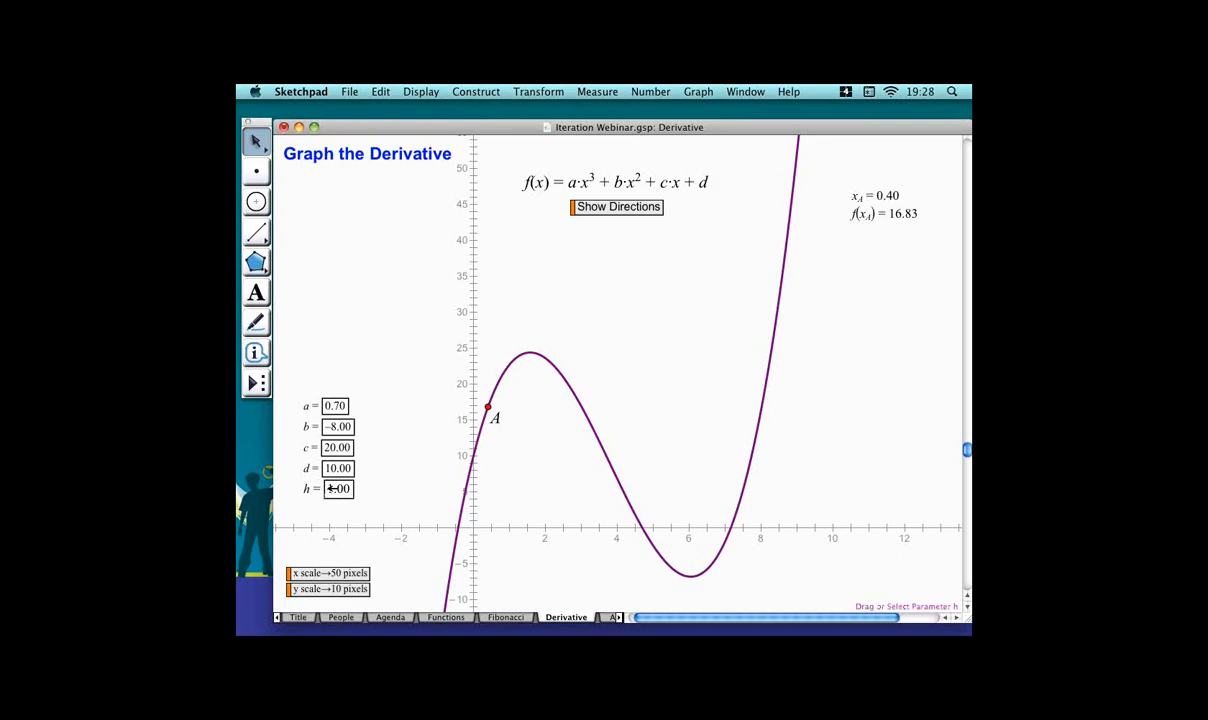
Move parameter h down slightly and create a new calculation of x_A + h.
{"action": "left_click_drag", "start_coordinate": [330, 488], "coordinate": [335, 501]}
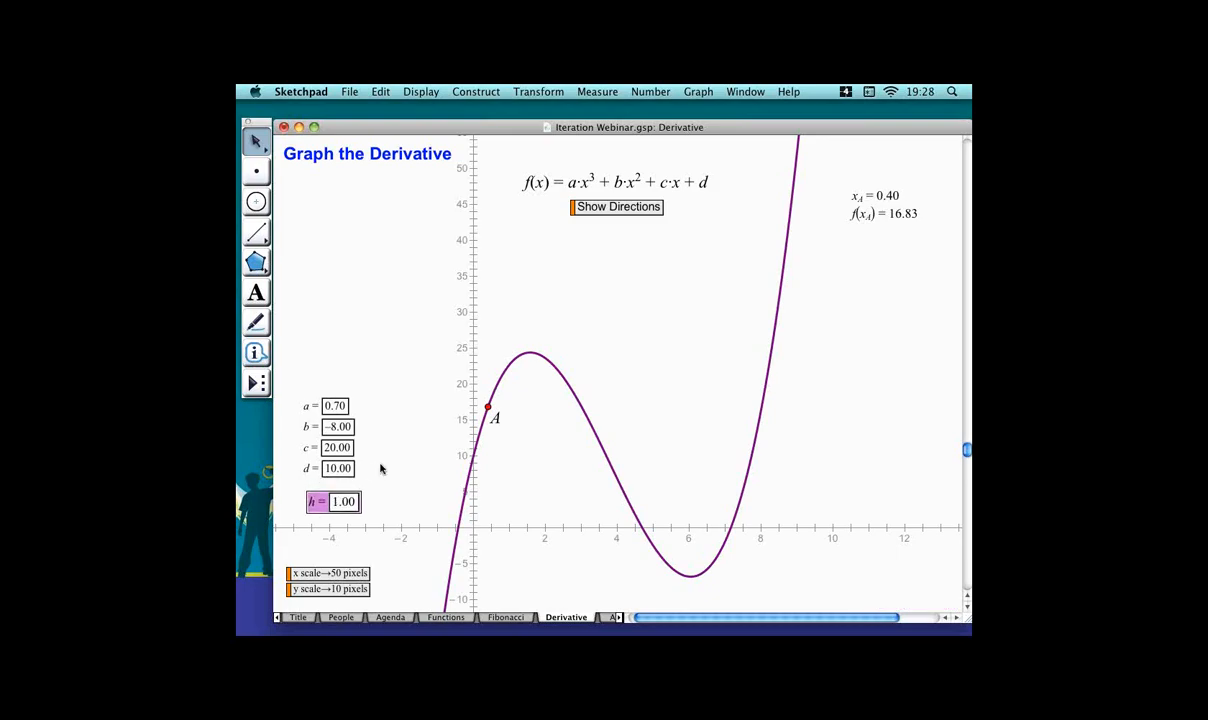
{"action": "left_click", "coordinate": [418, 460]}
{"action": "key", "text": "alt+equal"}
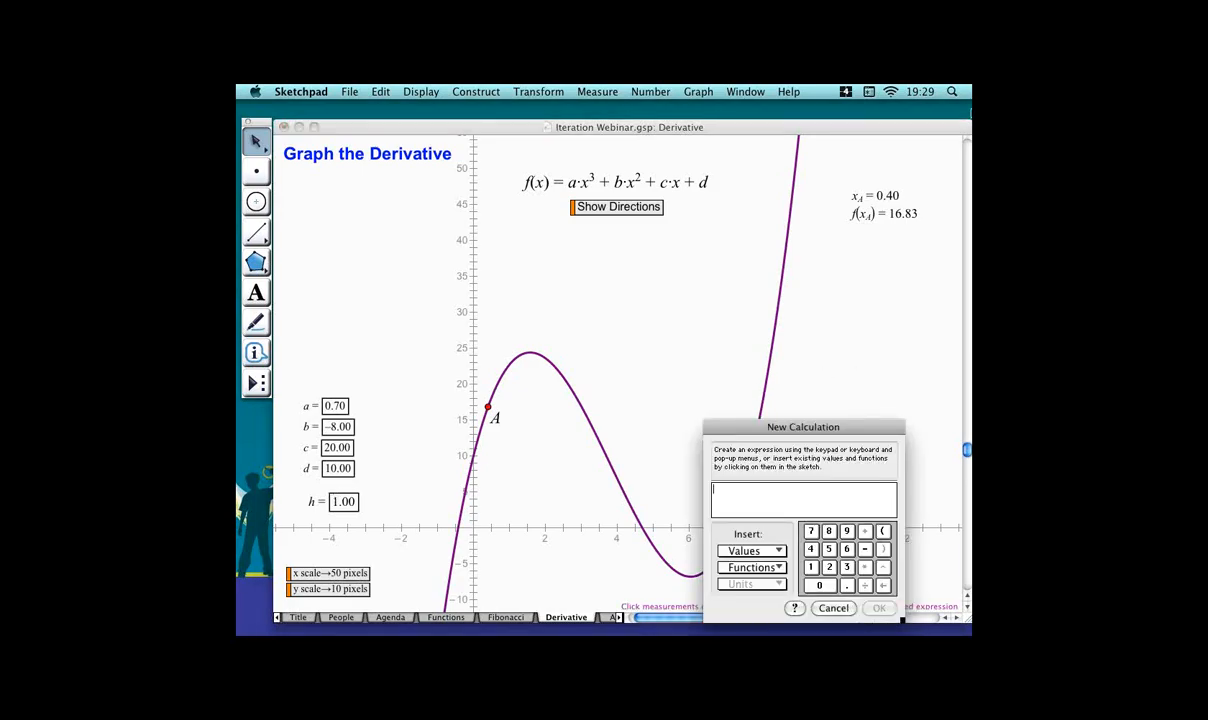
{"action": "left_click", "coordinate": [889, 197]}
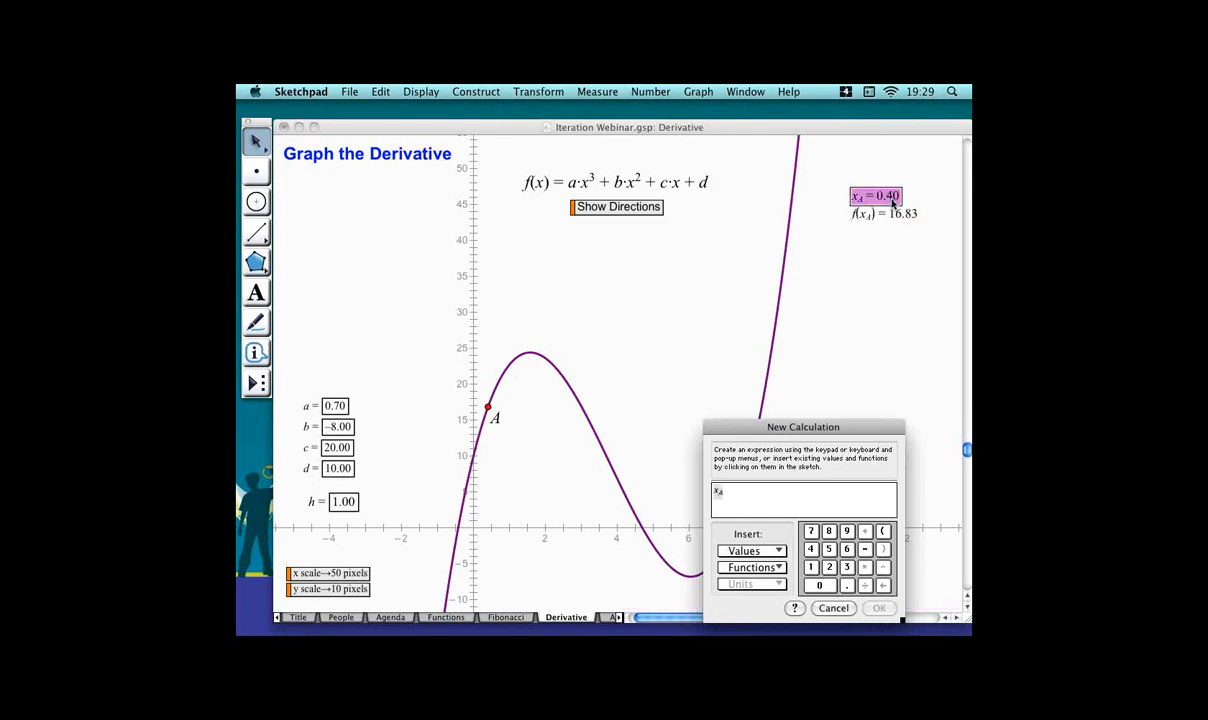
{"action": "type", "text": "+"}
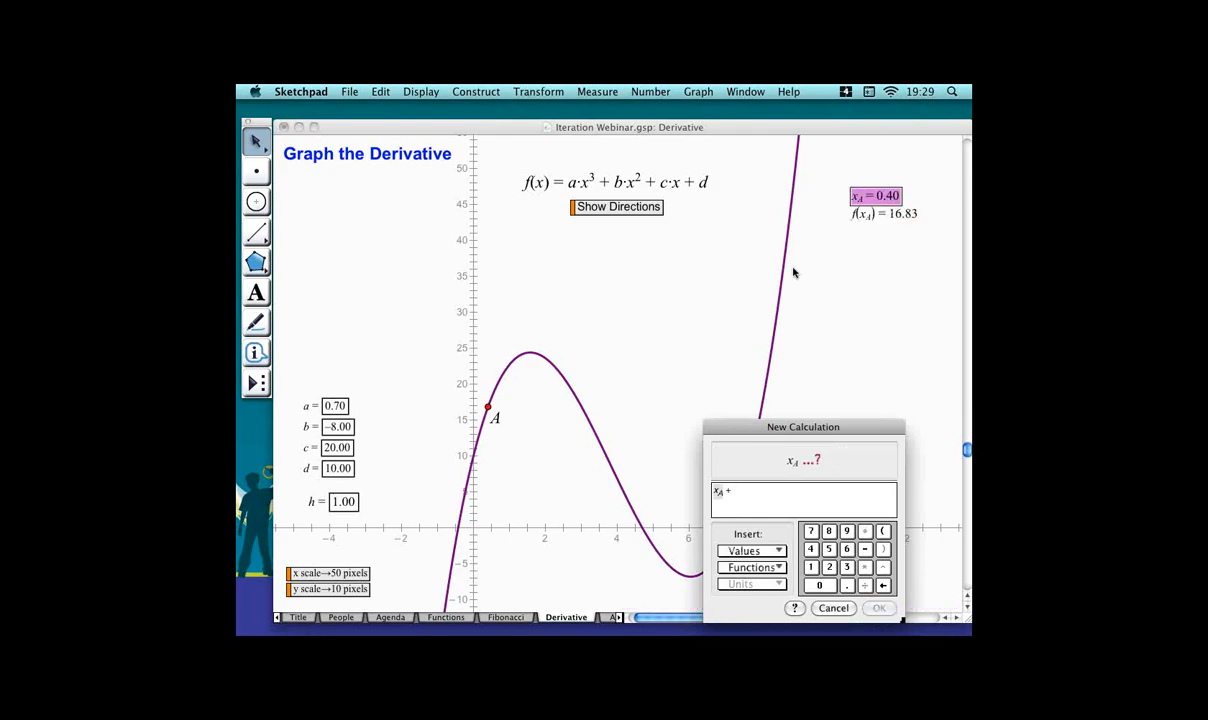
{"action": "left_click", "coordinate": [337, 502]}
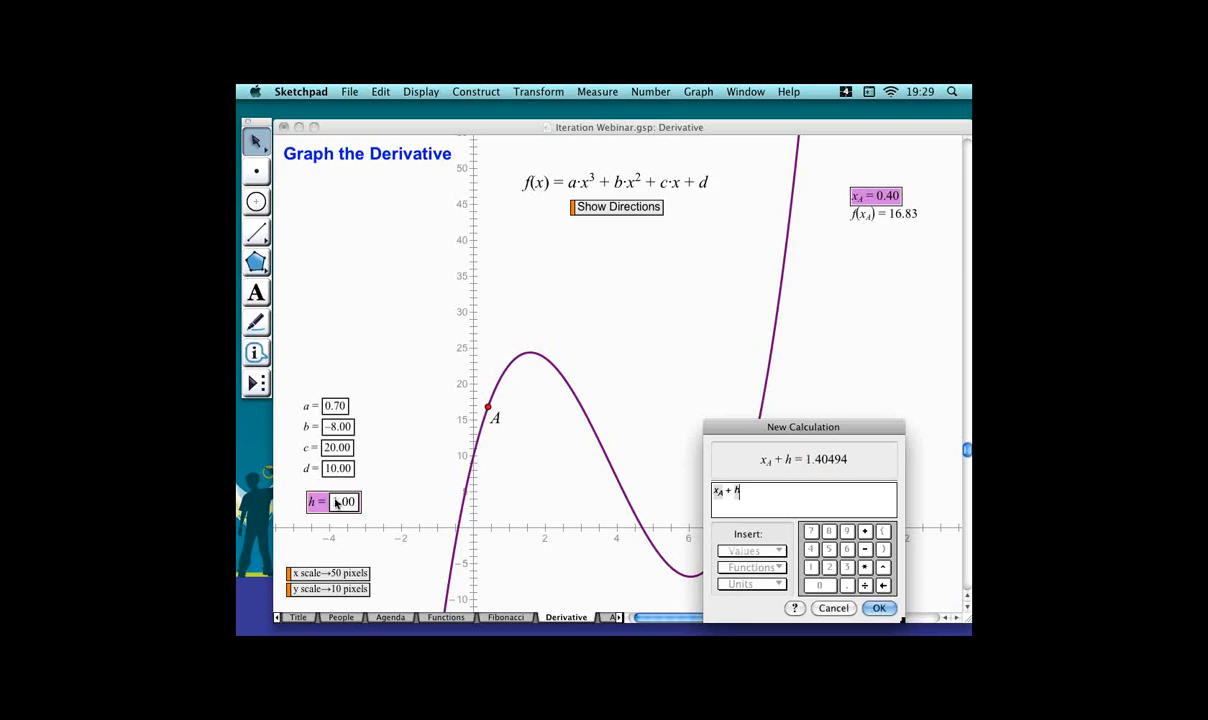
{"action": "key", "text": "Return"}
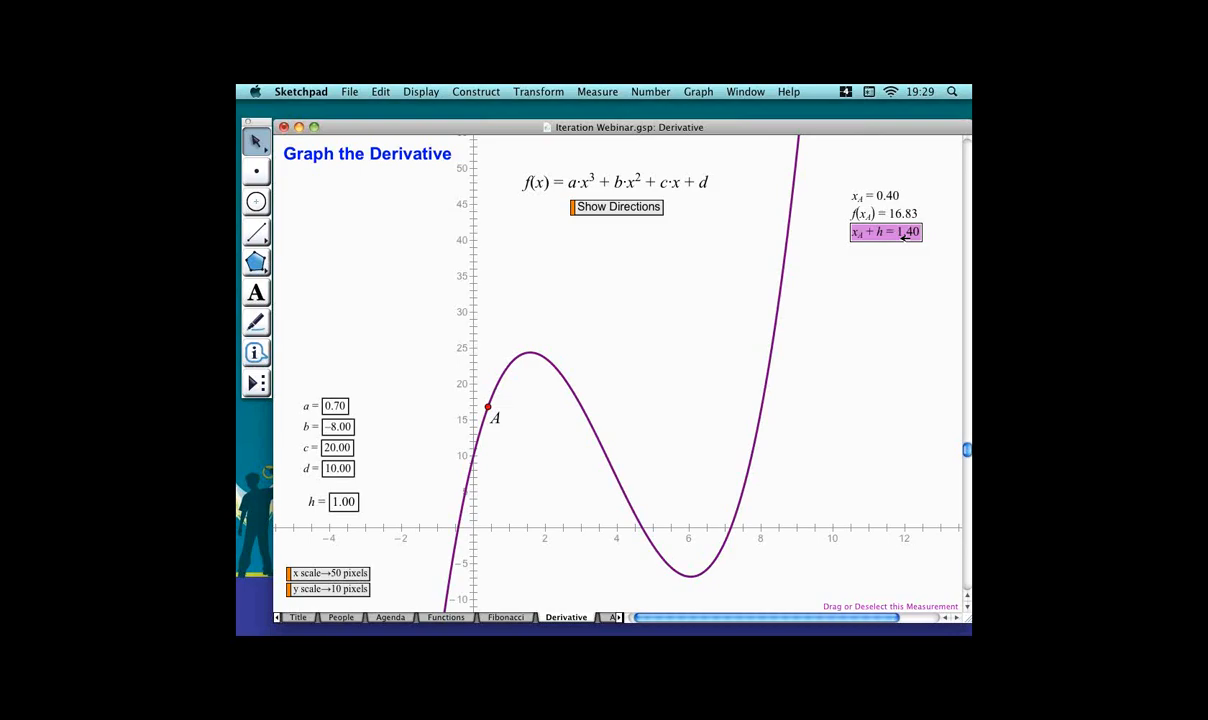
Create a new calculation of f(x_A + h) using the function f and the x_A + h value.
{"action": "key", "text": "super+equal"}
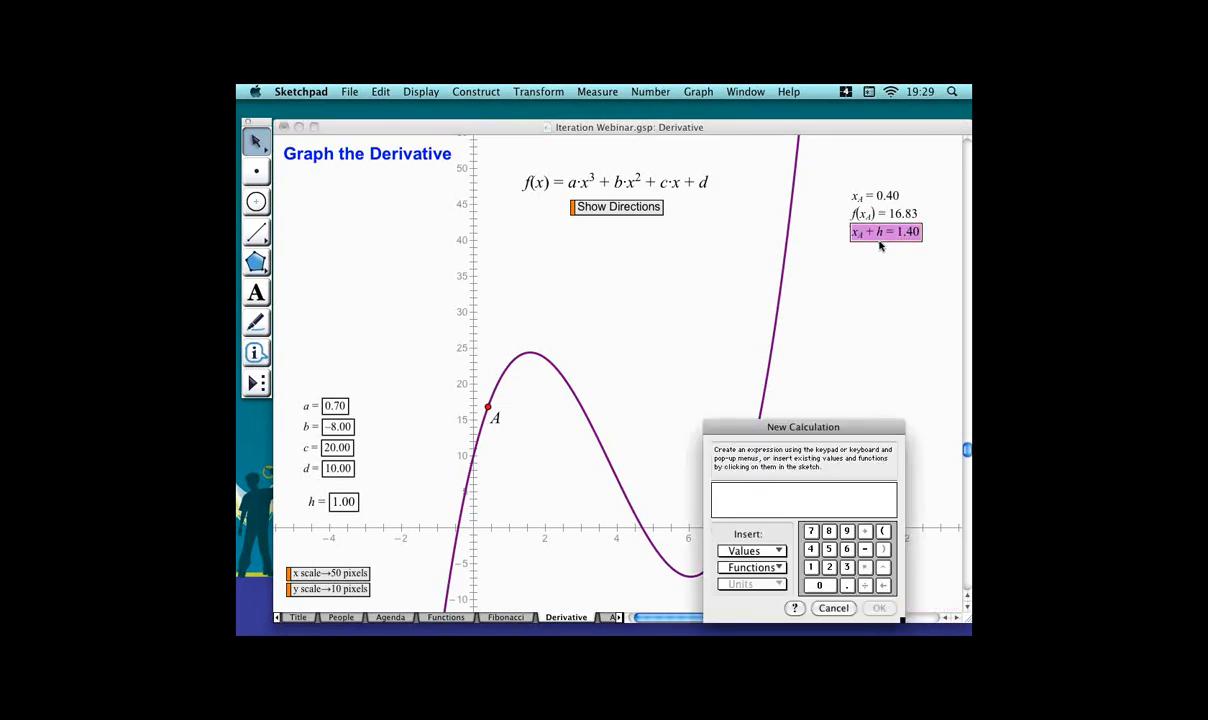
{"action": "left_click", "coordinate": [570, 188]}
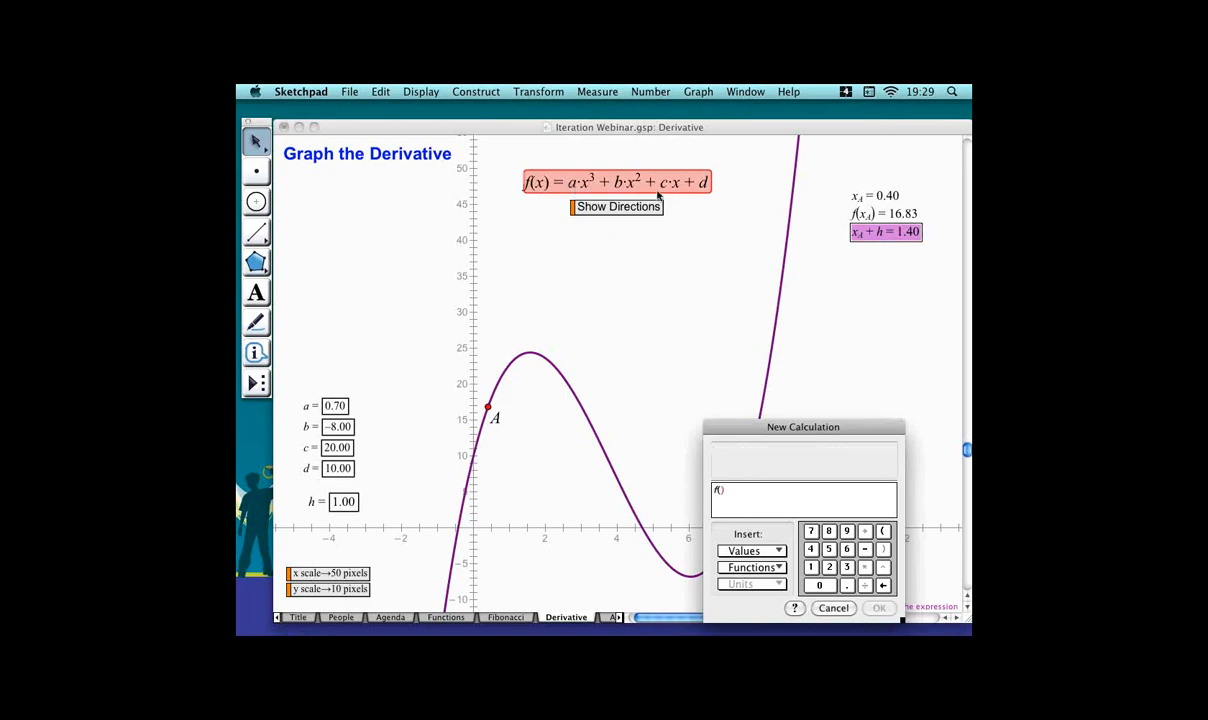
{"action": "left_click", "coordinate": [902, 233]}
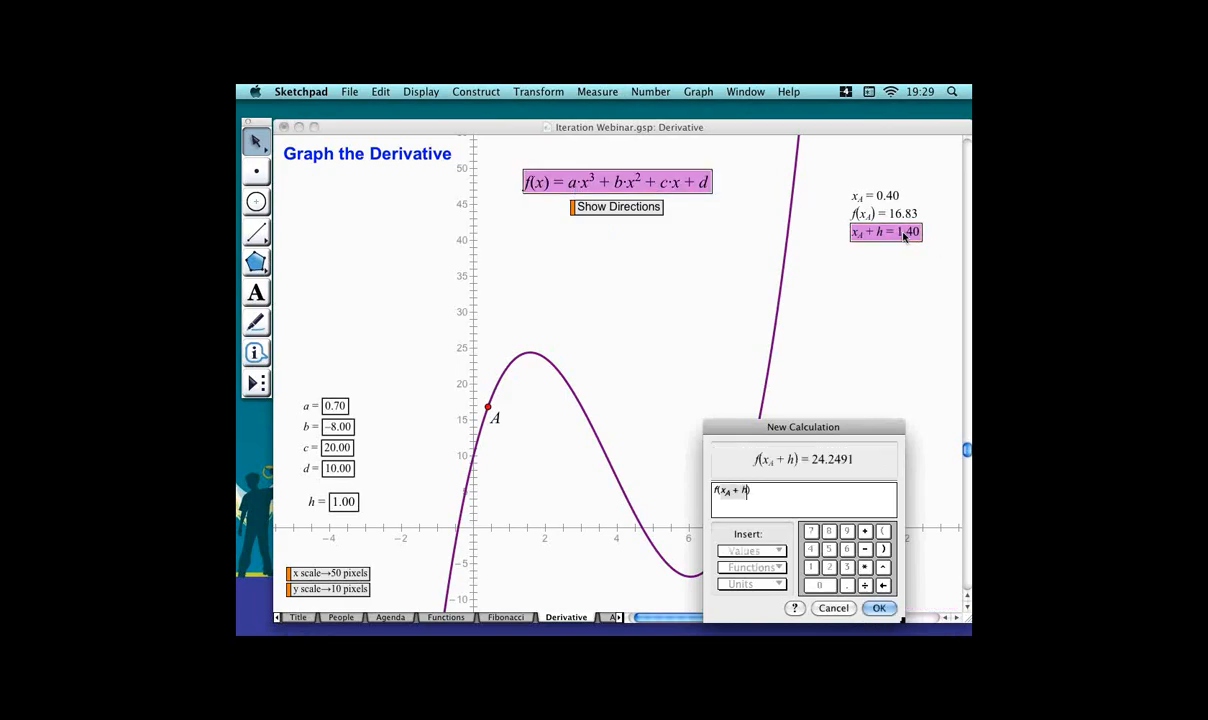
{"action": "left_click", "coordinate": [880, 607]}
{"action": "left_click", "coordinate": [907, 304]}
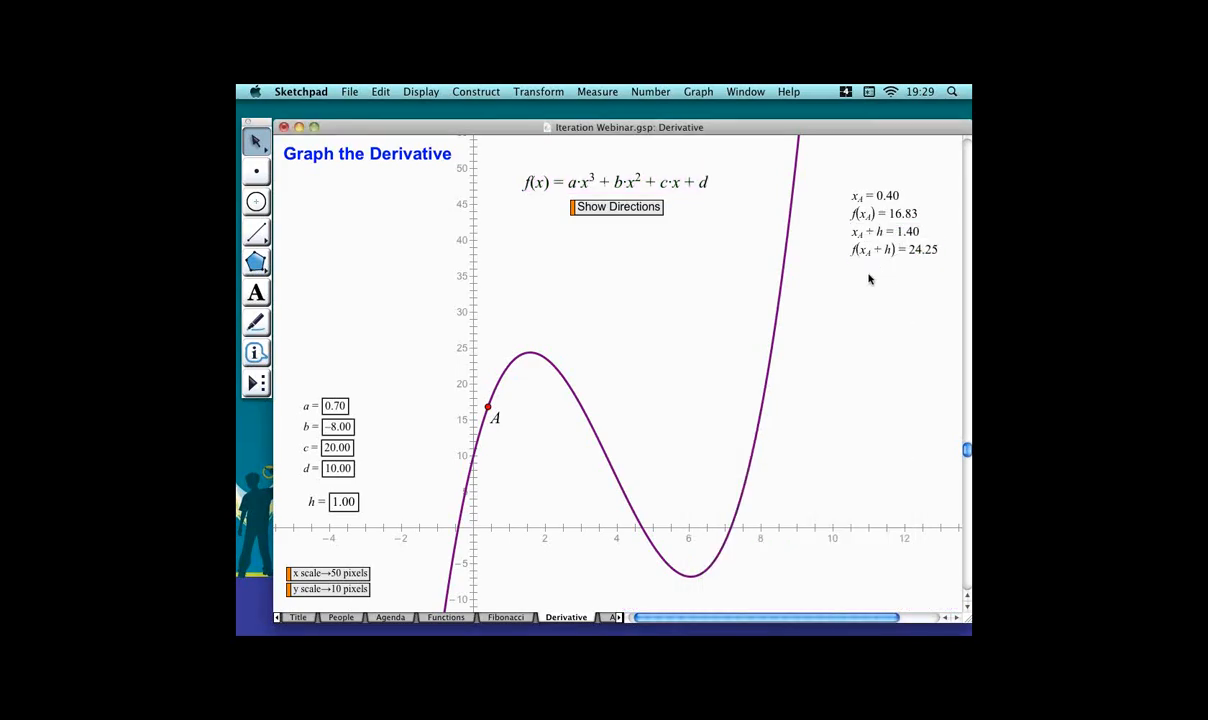
Plot x_A + h and f(x_A + h) as an (x, y) point on the curve.
{"action": "left_click", "coordinate": [897, 231]}
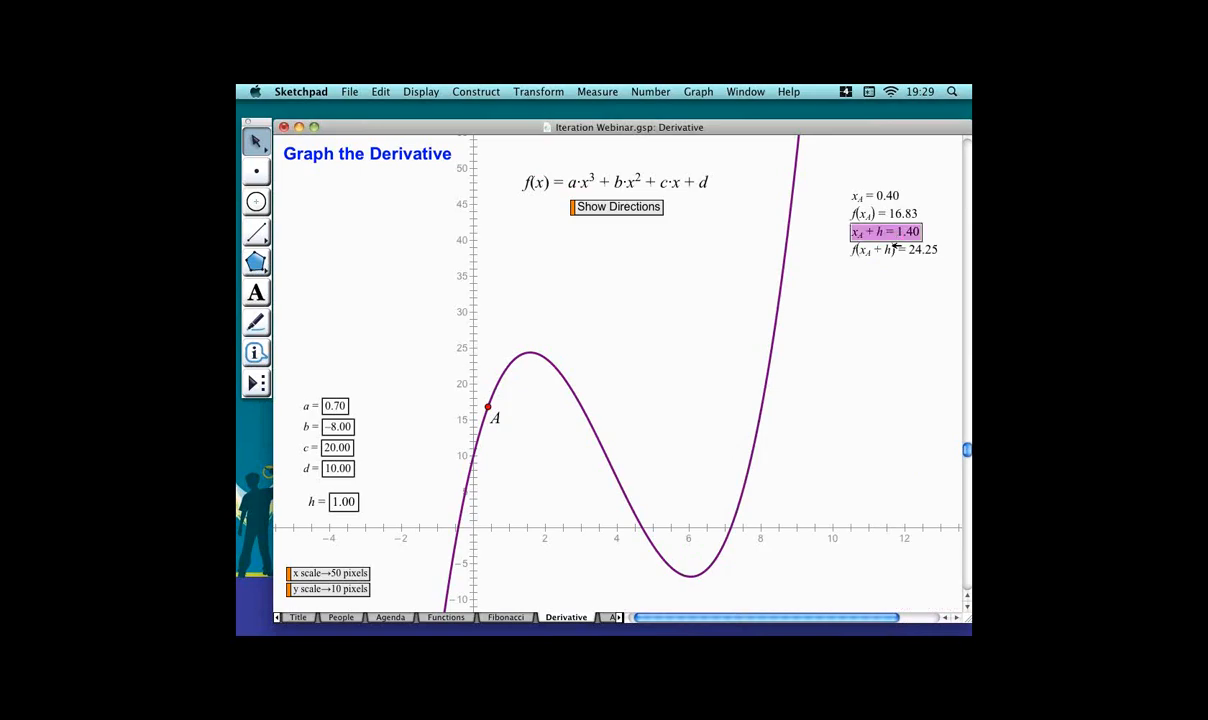
{"action": "left_click", "coordinate": [897, 250]}
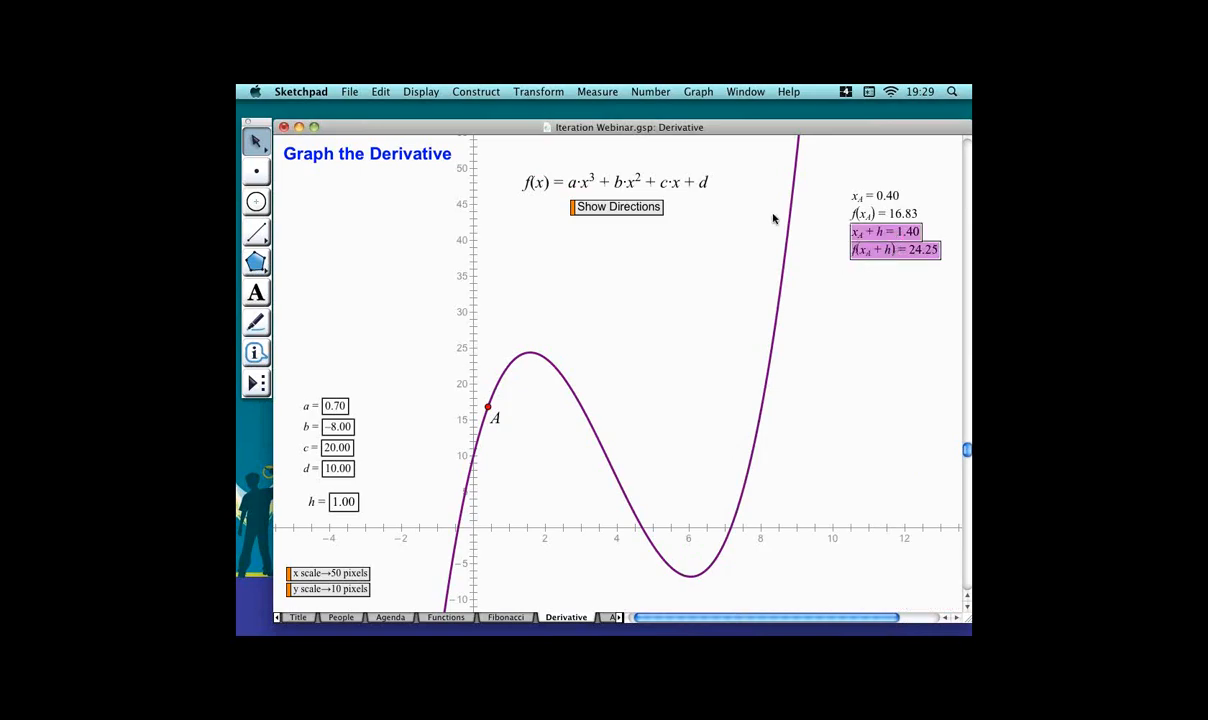
{"action": "left_click", "coordinate": [698, 92]}
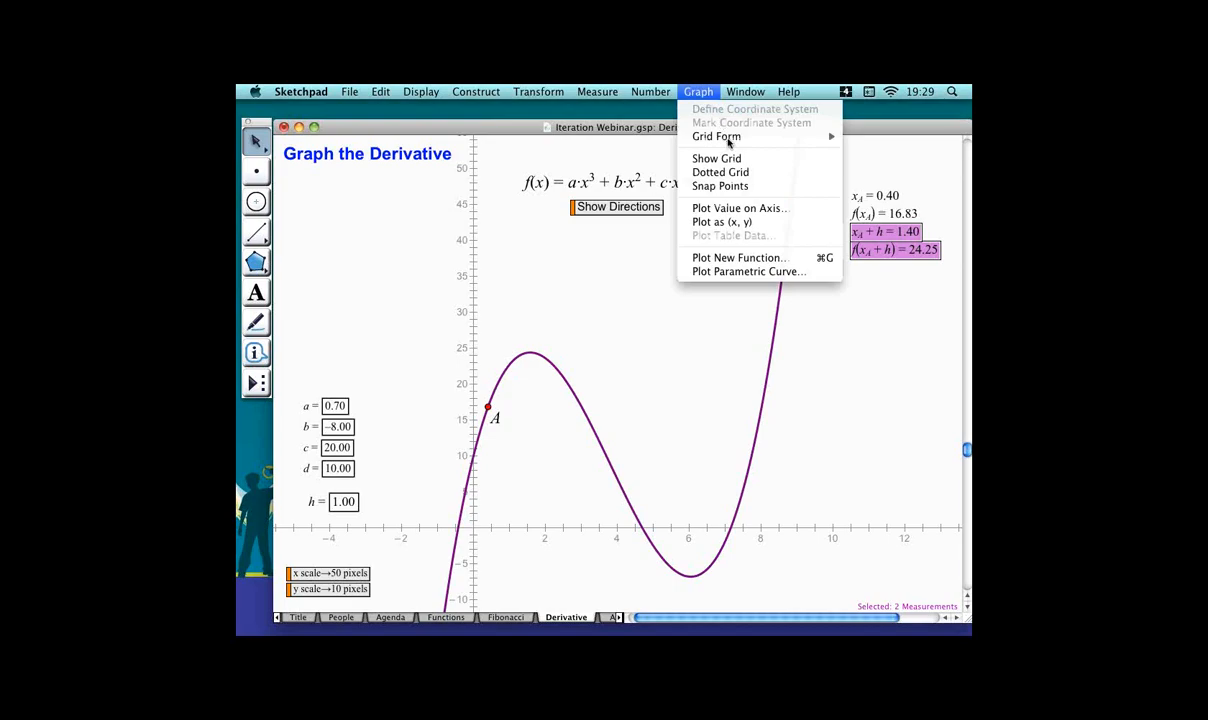
{"action": "left_click", "coordinate": [679, 331]}
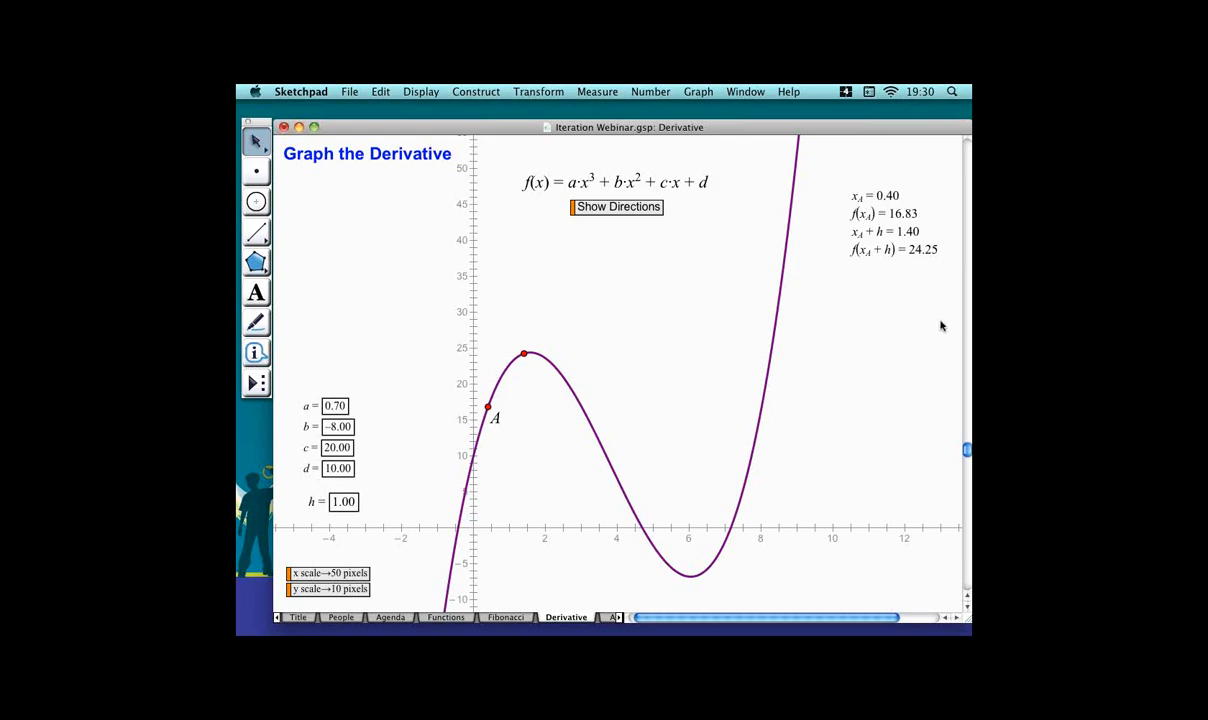
Plot x_A + h and f(x_A) as an (x, y) point level with A.
{"action": "left_click", "coordinate": [895, 231]}
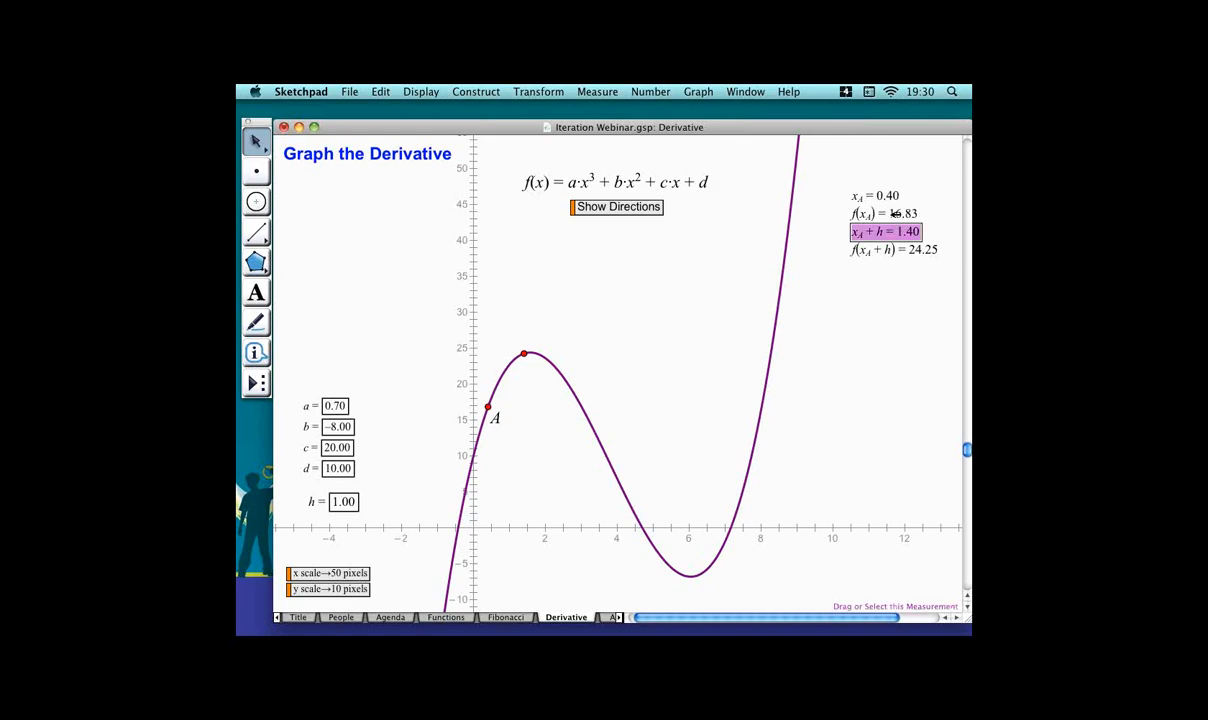
{"action": "left_click", "coordinate": [893, 213]}
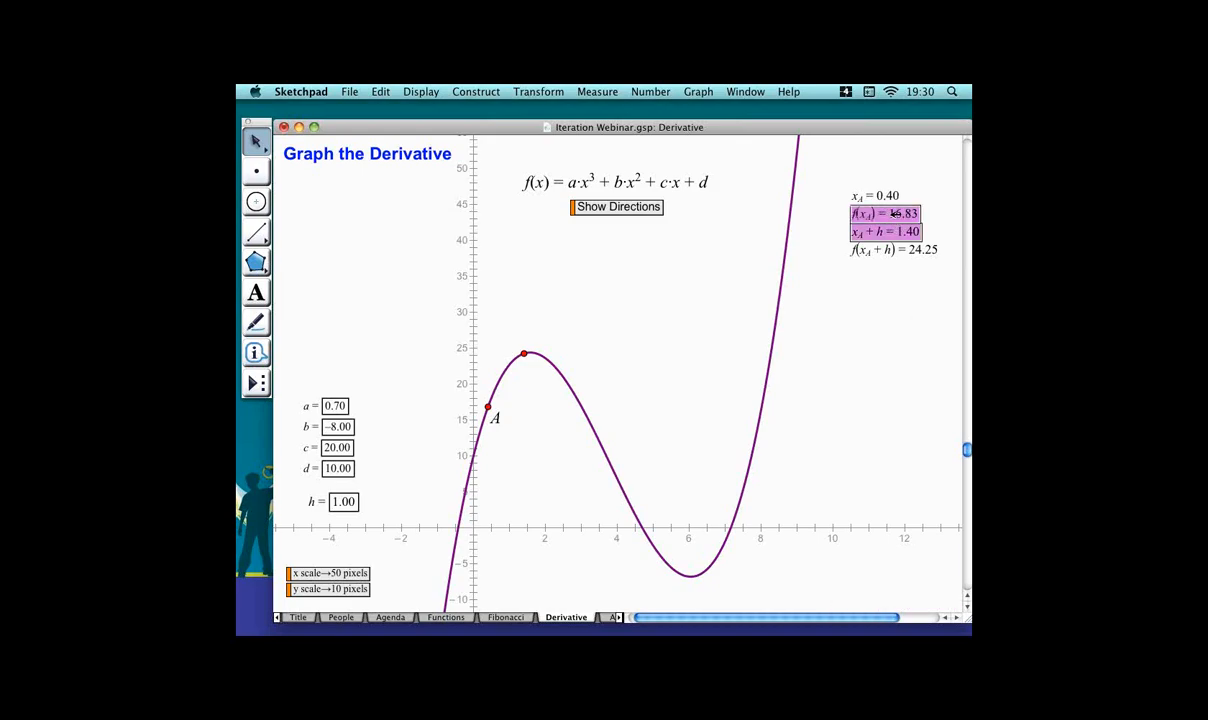
{"action": "left_click", "coordinate": [698, 91]}
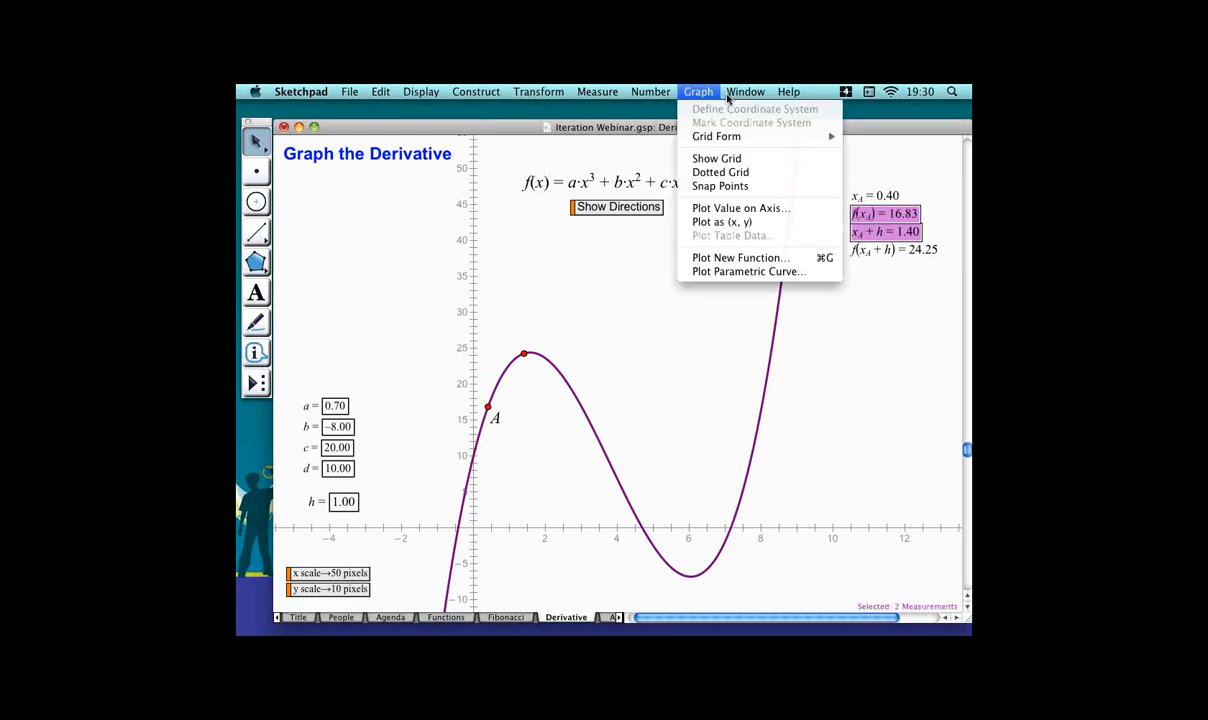
{"action": "left_click", "coordinate": [740, 223]}
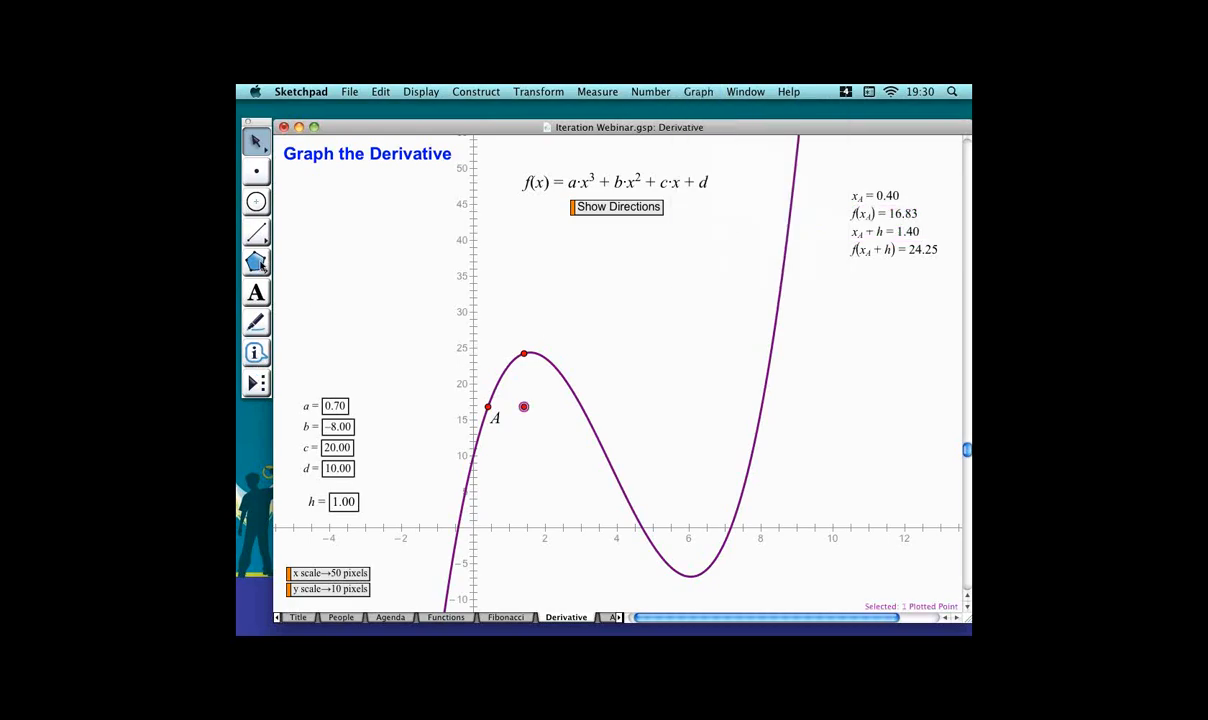
Construct a triangle's edges through A, the level point, and the point on the curve.
{"action": "left_click_drag", "start_coordinate": [256, 262], "coordinate": [345, 262]}
{"action": "left_click", "coordinate": [487, 407]}
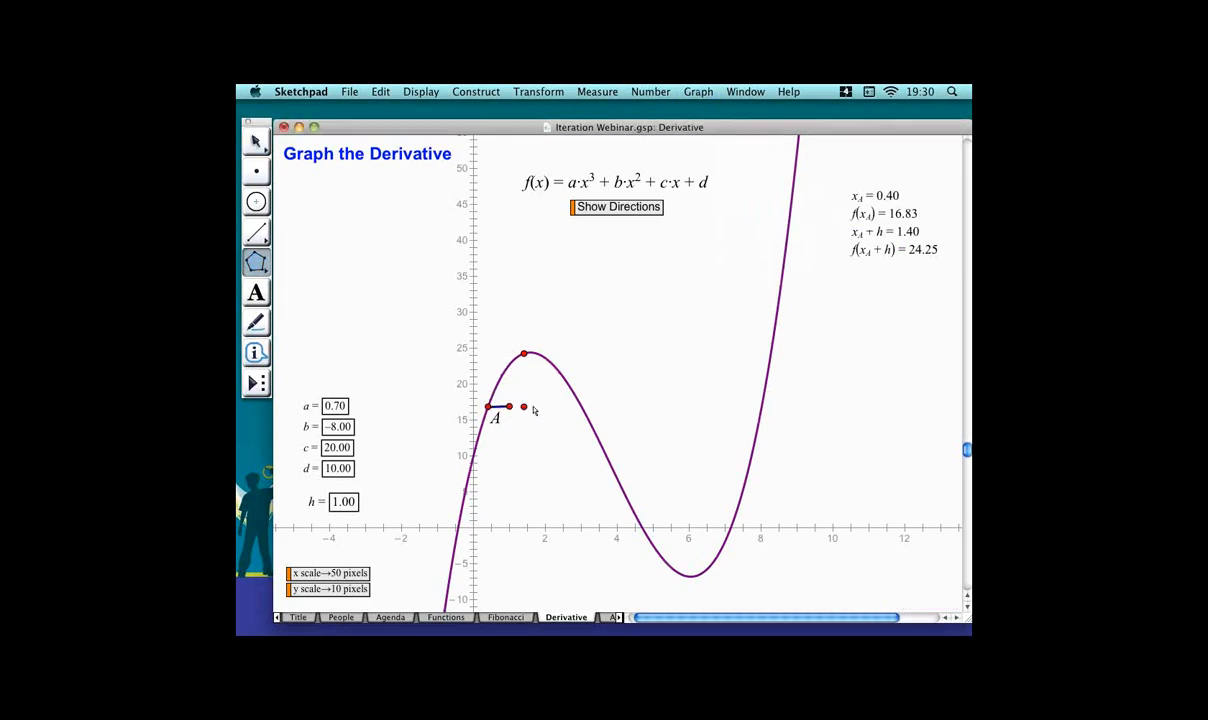
{"action": "left_click", "coordinate": [524, 406]}
{"action": "double_click", "coordinate": [524, 354]}
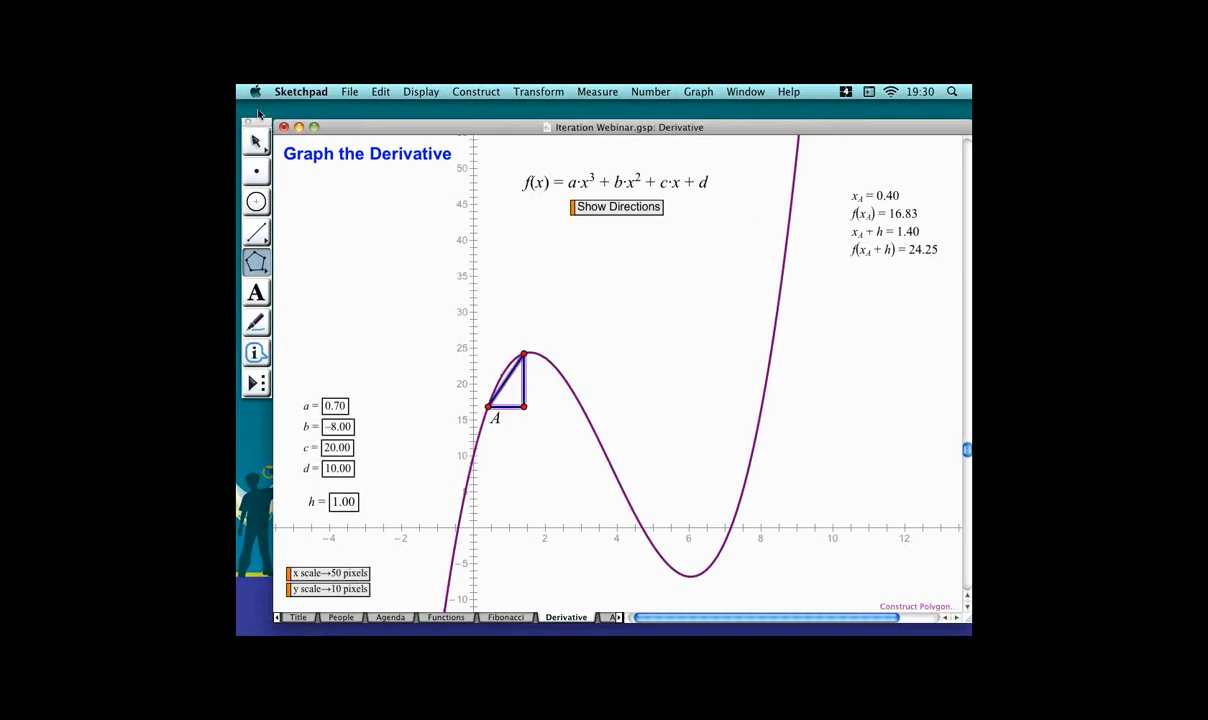
{"action": "left_click", "coordinate": [266, 140]}
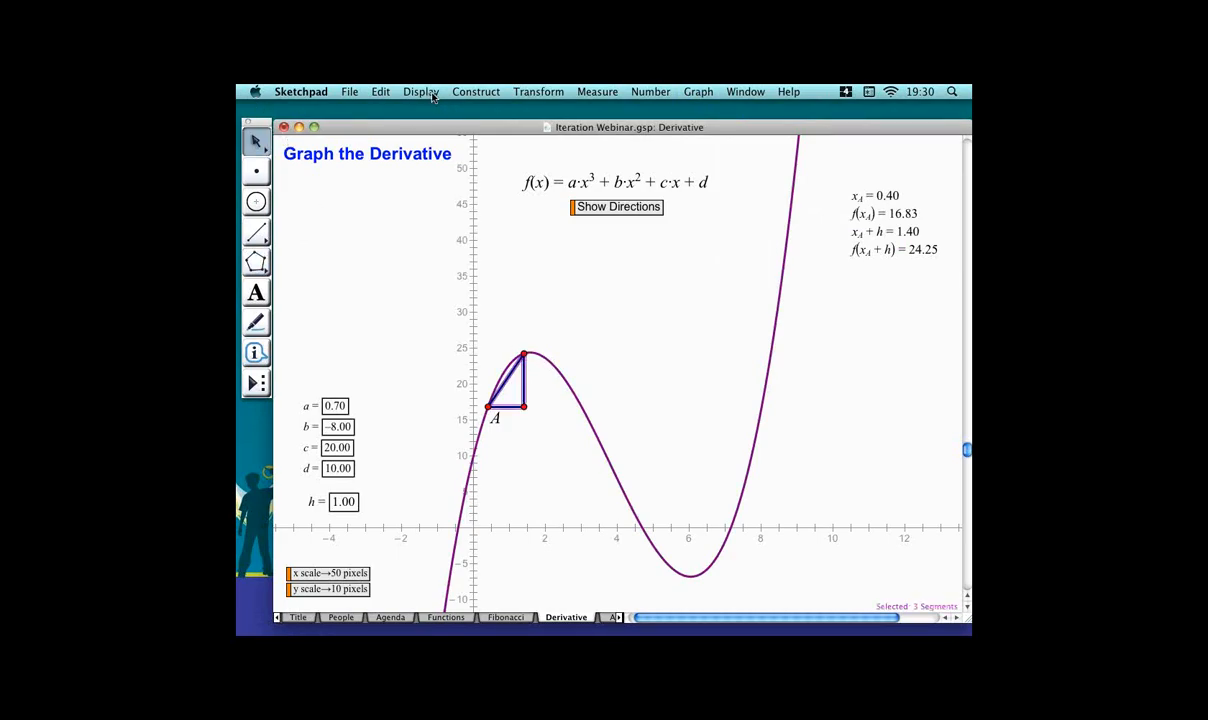
Set the triangle's segments to the Thin line style.
{"action": "left_click", "coordinate": [444, 92]}
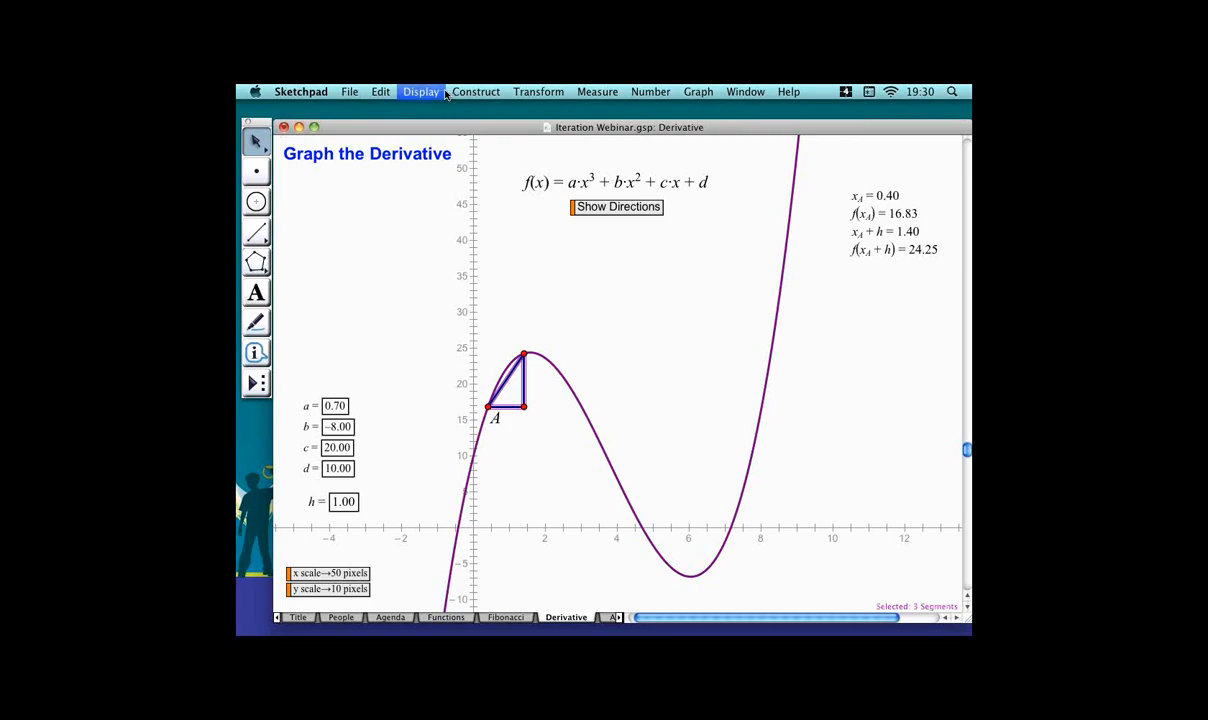
{"action": "mouse_move", "coordinate": [505, 128]}
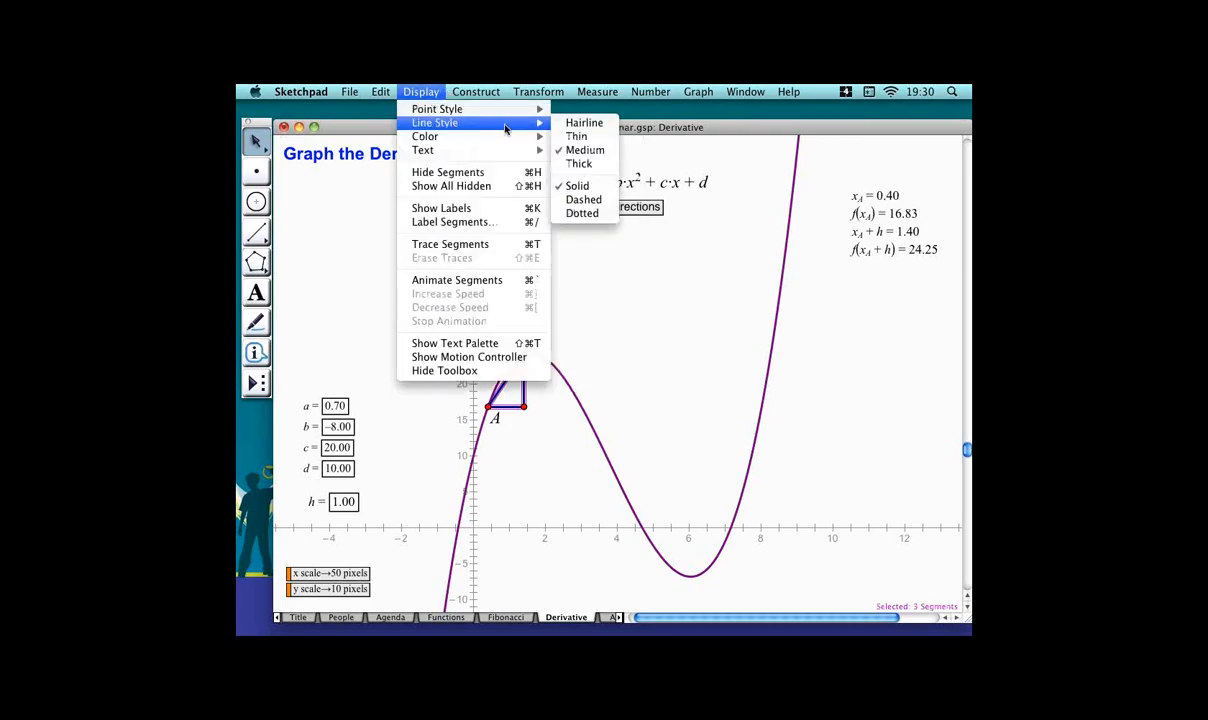
{"action": "left_click", "coordinate": [594, 139]}
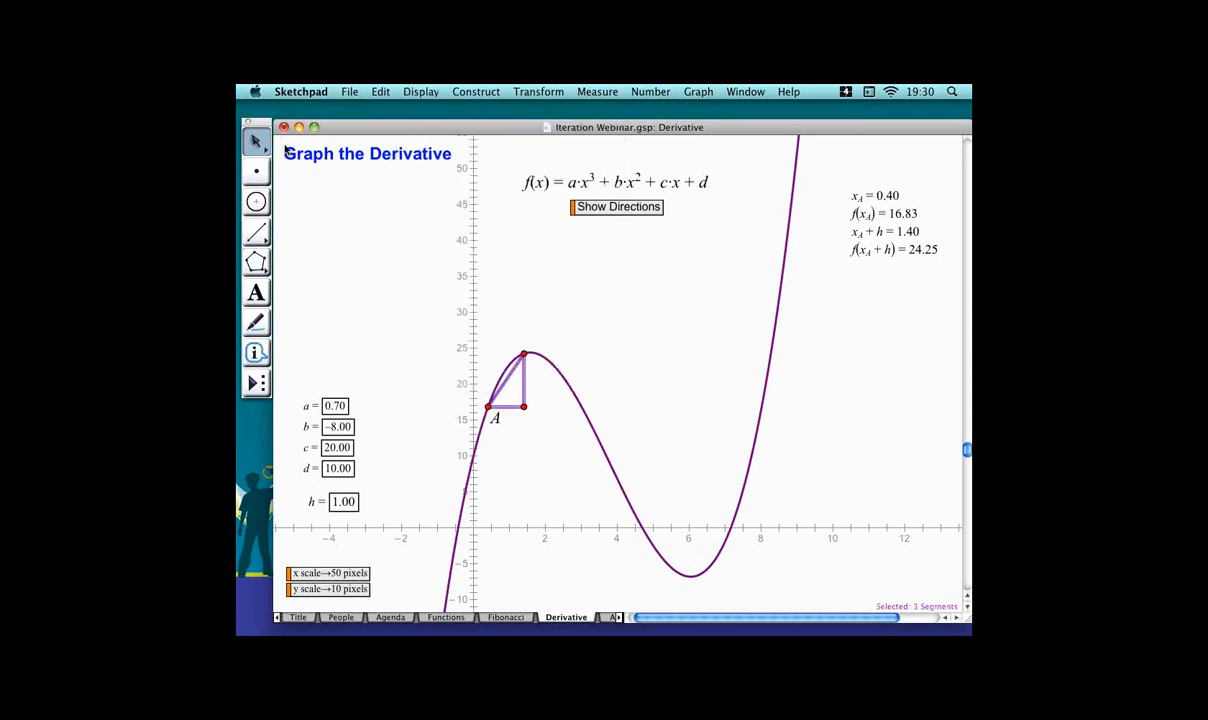
{"action": "left_click", "coordinate": [314, 208]}
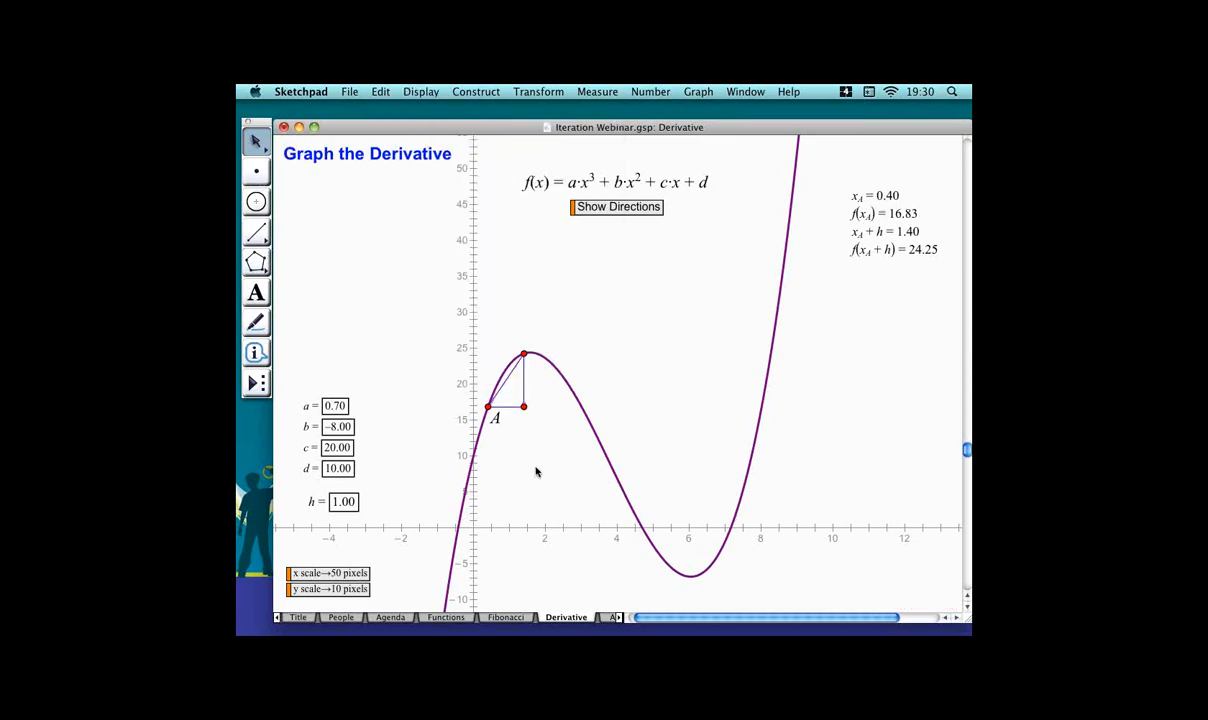
Hide the triangle's right-angle vertex point and drag point A along the curve.
{"action": "mouse_move", "coordinate": [516, 407]}
{"action": "left_mouse_down"}
{"action": "mouse_move", "coordinate": [509, 427]}
{"action": "mouse_move", "coordinate": [527, 373]}
{"action": "mouse_move", "coordinate": [503, 421]}
{"action": "mouse_move", "coordinate": [516, 386]}
{"action": "mouse_move", "coordinate": [588, 367]}
{"action": "mouse_move", "coordinate": [631, 440]}
{"action": "mouse_move", "coordinate": [591, 380]}
{"action": "mouse_move", "coordinate": [536, 384]}
{"action": "mouse_move", "coordinate": [492, 407]}
{"action": "left_mouse_up"}
{"action": "left_click", "coordinate": [548, 405]}
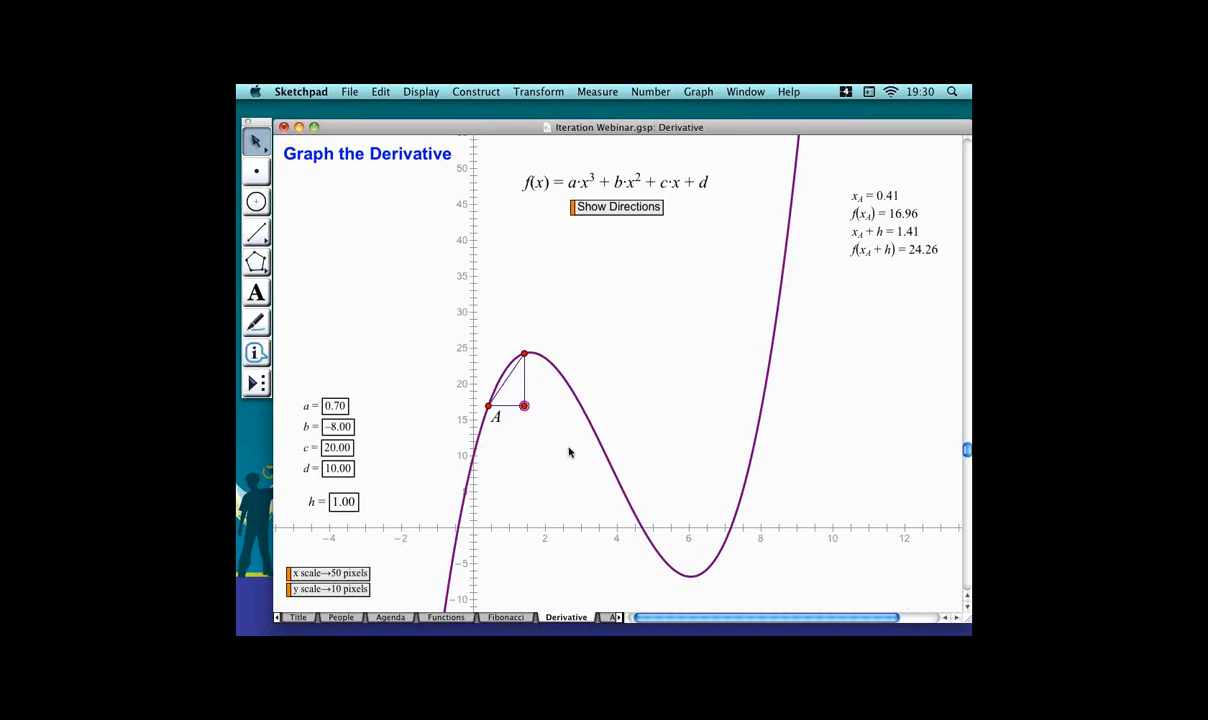
{"action": "key", "text": "super+h"}
{"action": "left_click_drag", "start_coordinate": [488, 406], "coordinate": [515, 415]}
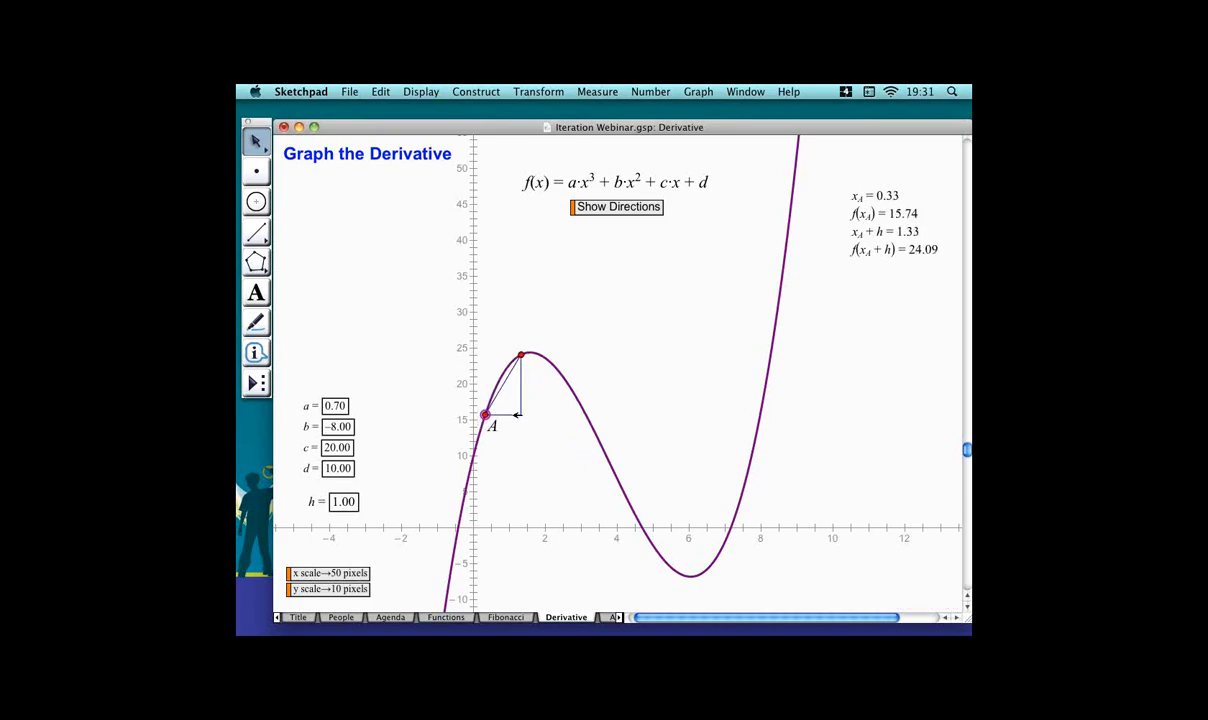
{"action": "left_click", "coordinate": [504, 384]}
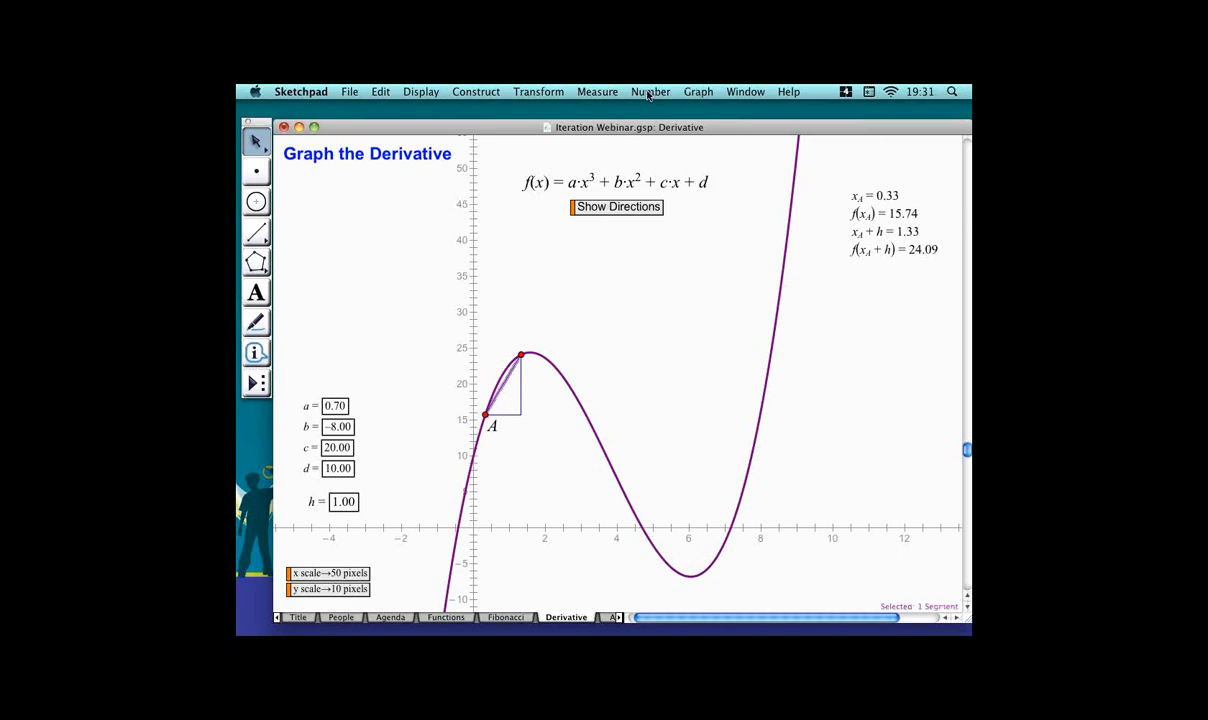
{"action": "left_click", "coordinate": [600, 91]}
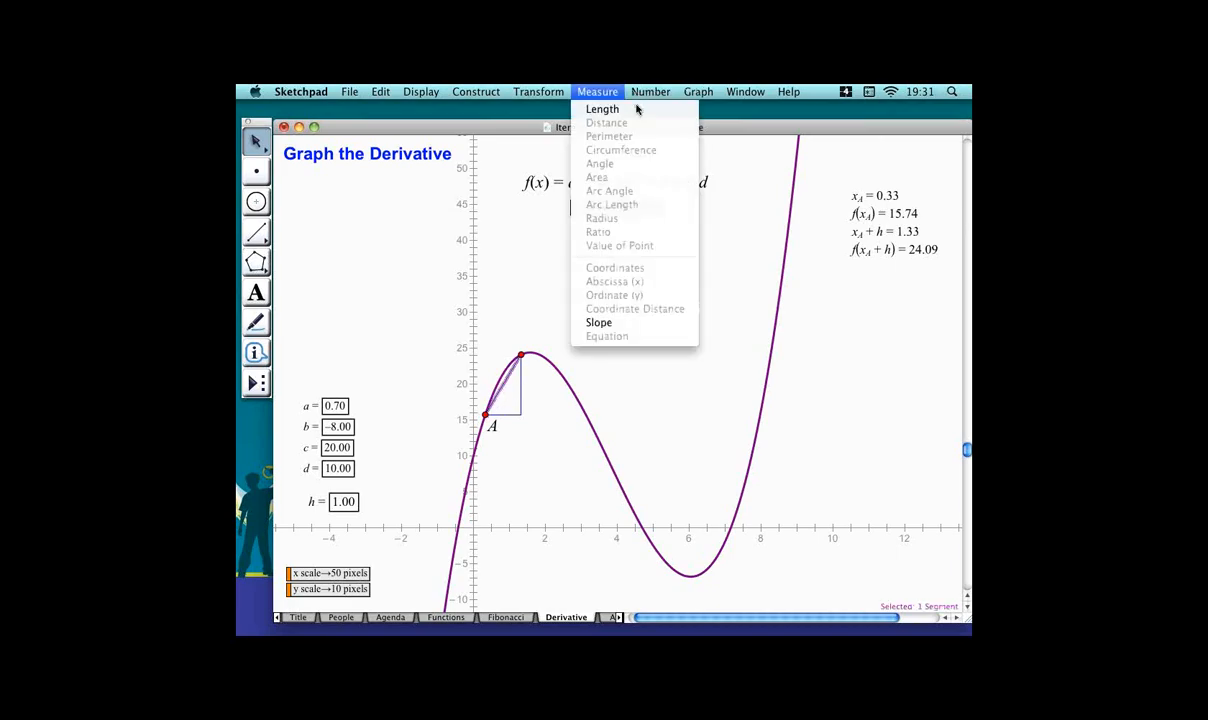
{"action": "left_click", "coordinate": [632, 322]}
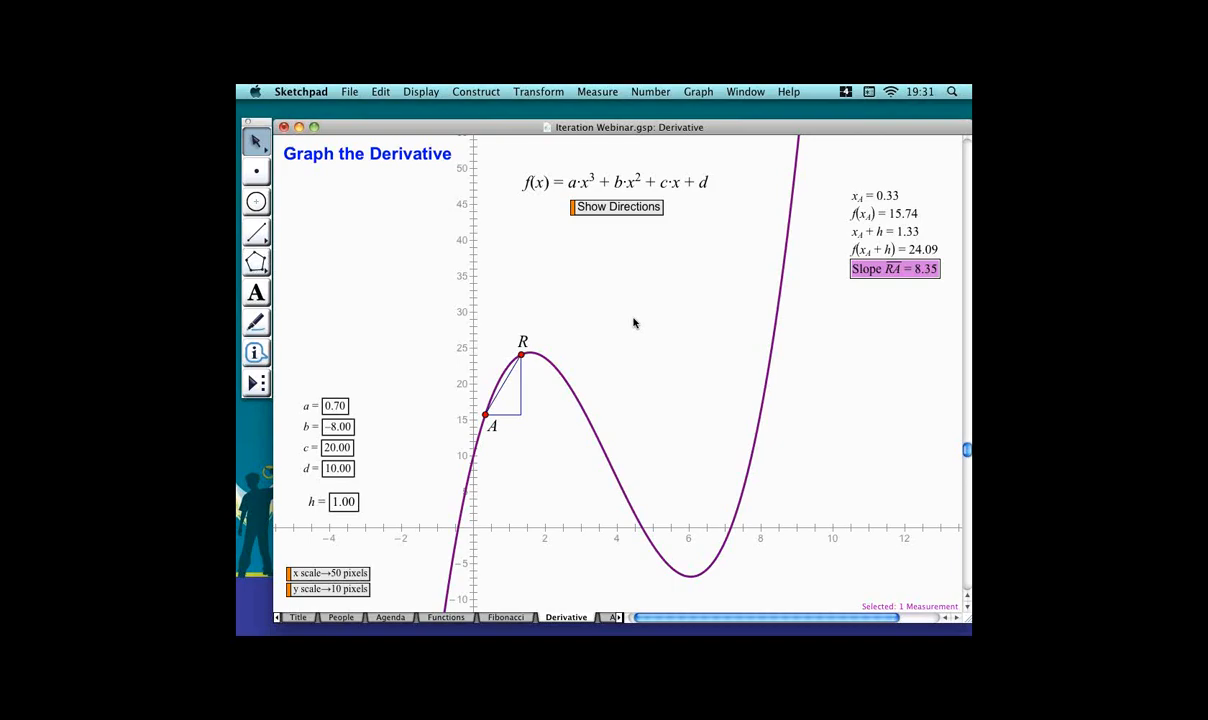
{"action": "key", "text": "Delete"}
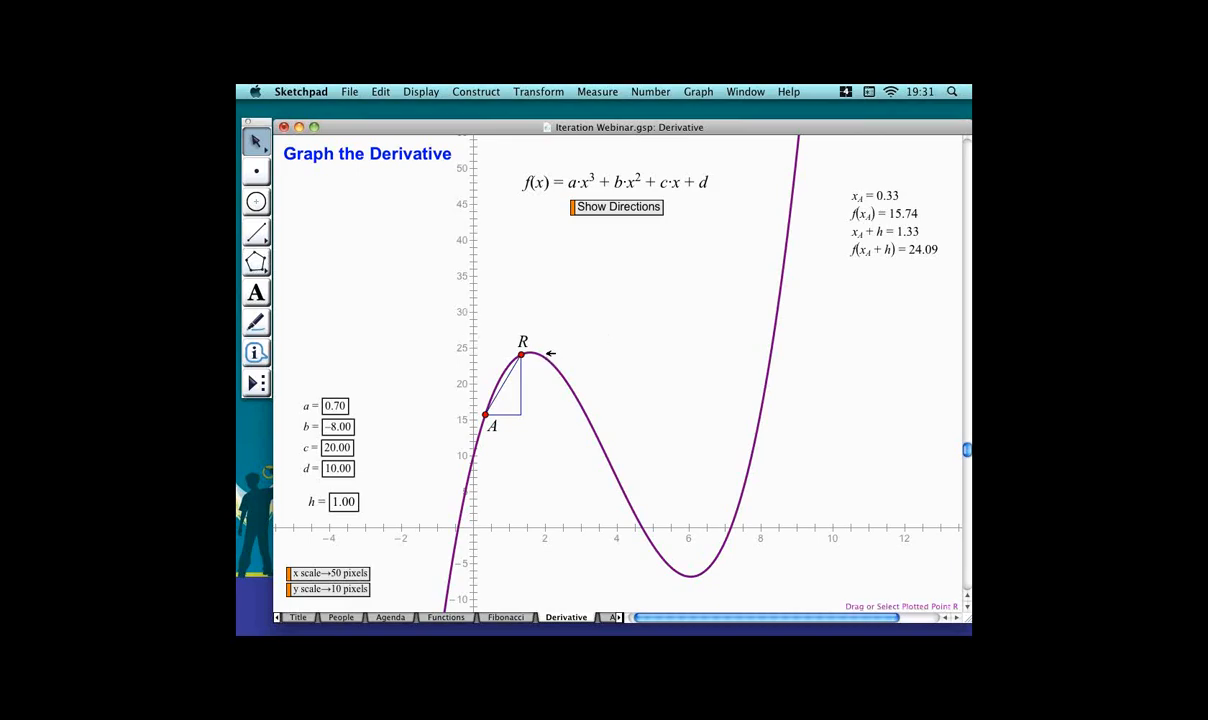
Relabel the point on the curve as B.
{"action": "double_click", "coordinate": [523, 343]}
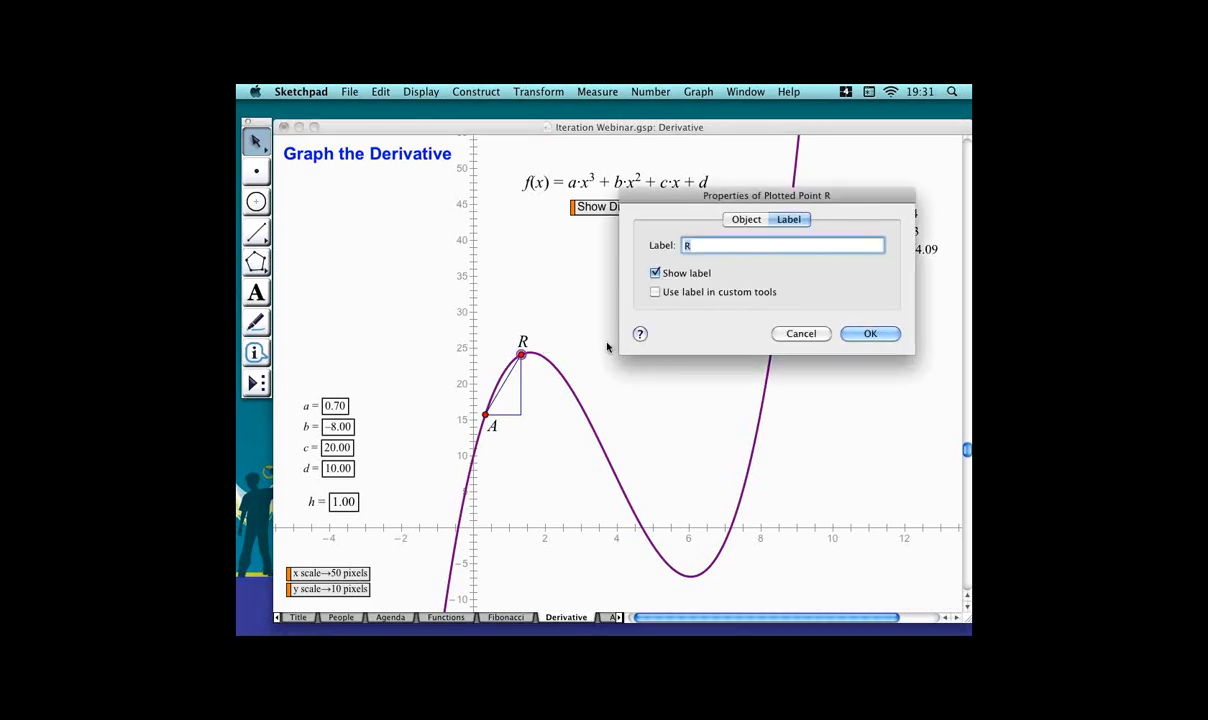
{"action": "type", "text": "B"}
{"action": "key", "text": "Return"}
{"action": "left_click", "coordinate": [609, 347]}
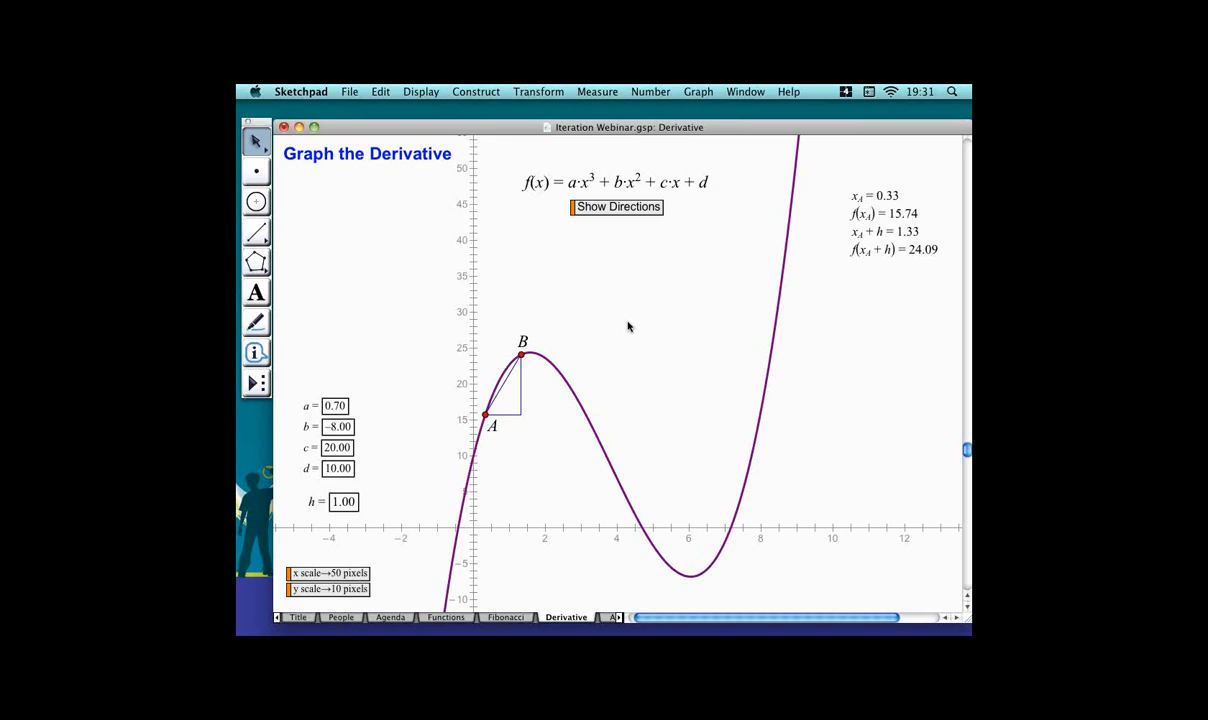
Calculate f(x_A + h) − f(x_A) and move the result below the existing measurements.
{"action": "key", "text": "alt+equal"}
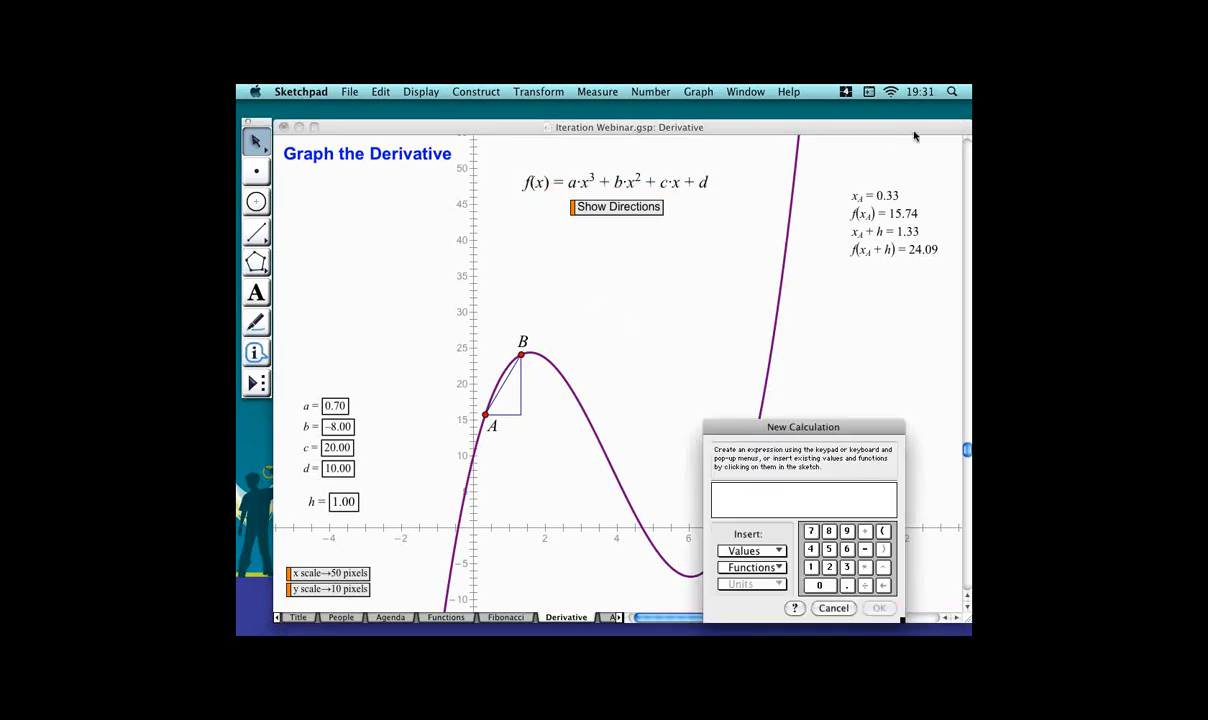
{"action": "left_click", "coordinate": [908, 252]}
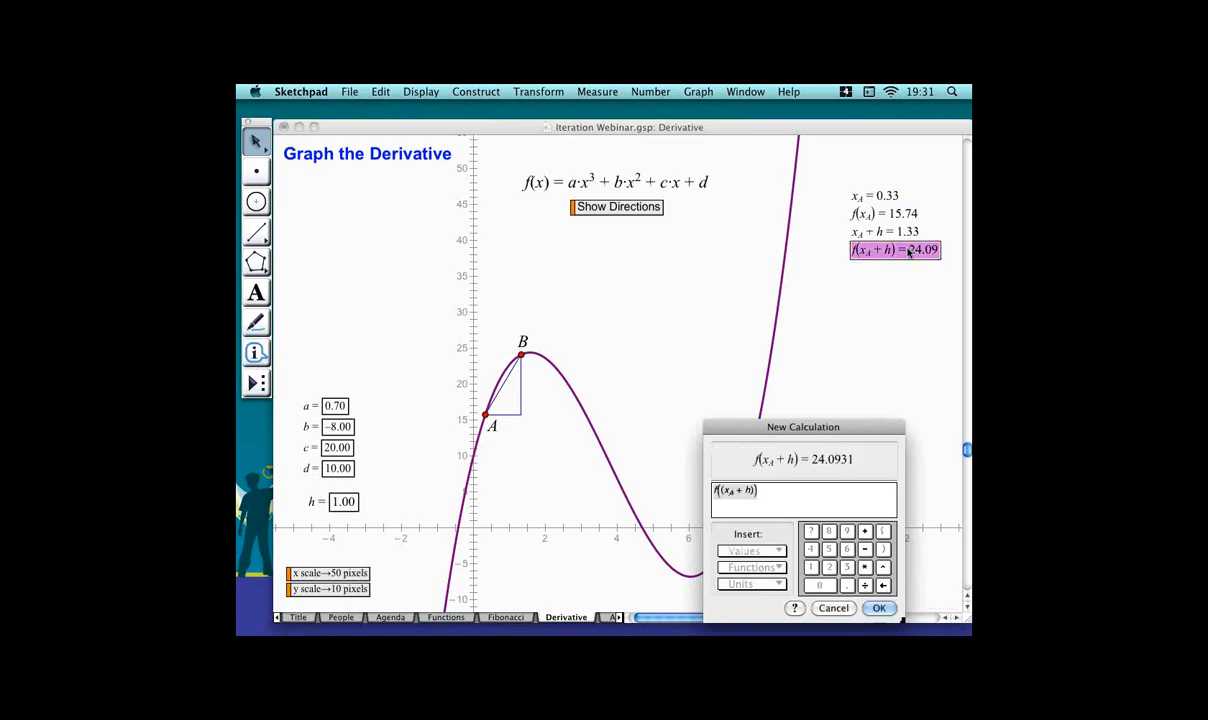
{"action": "type", "text": "-"}
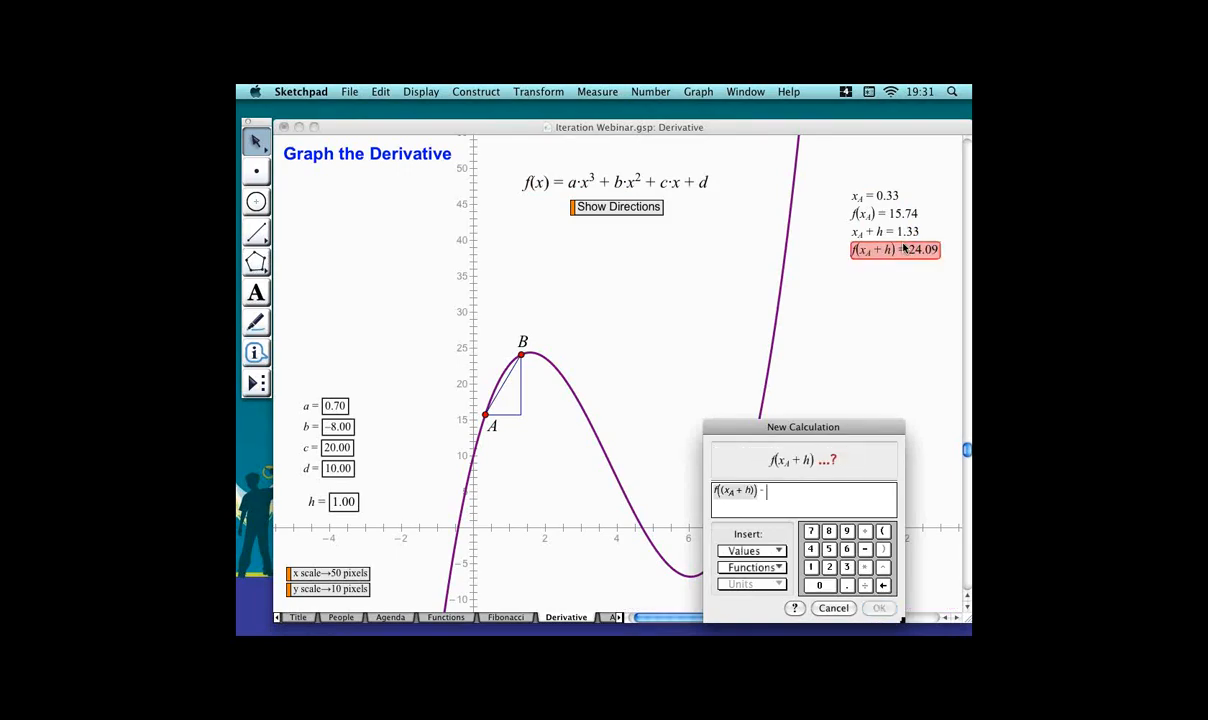
{"action": "left_click", "coordinate": [884, 216]}
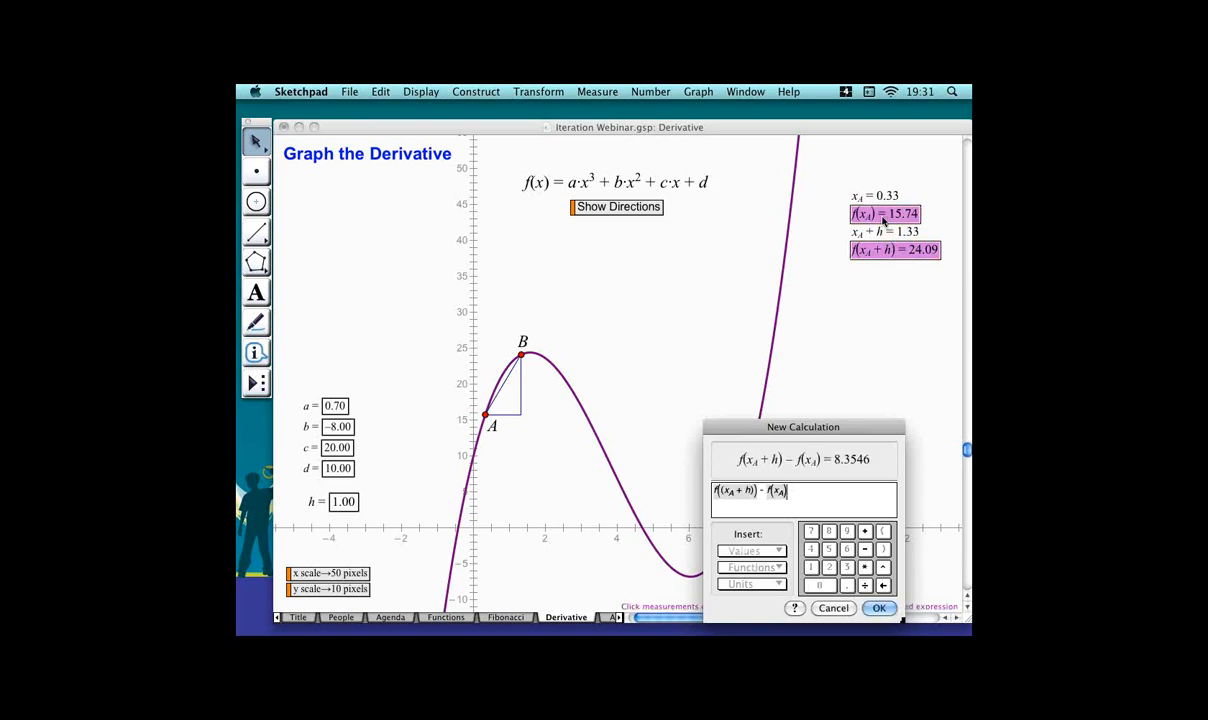
{"action": "key", "text": "Return"}
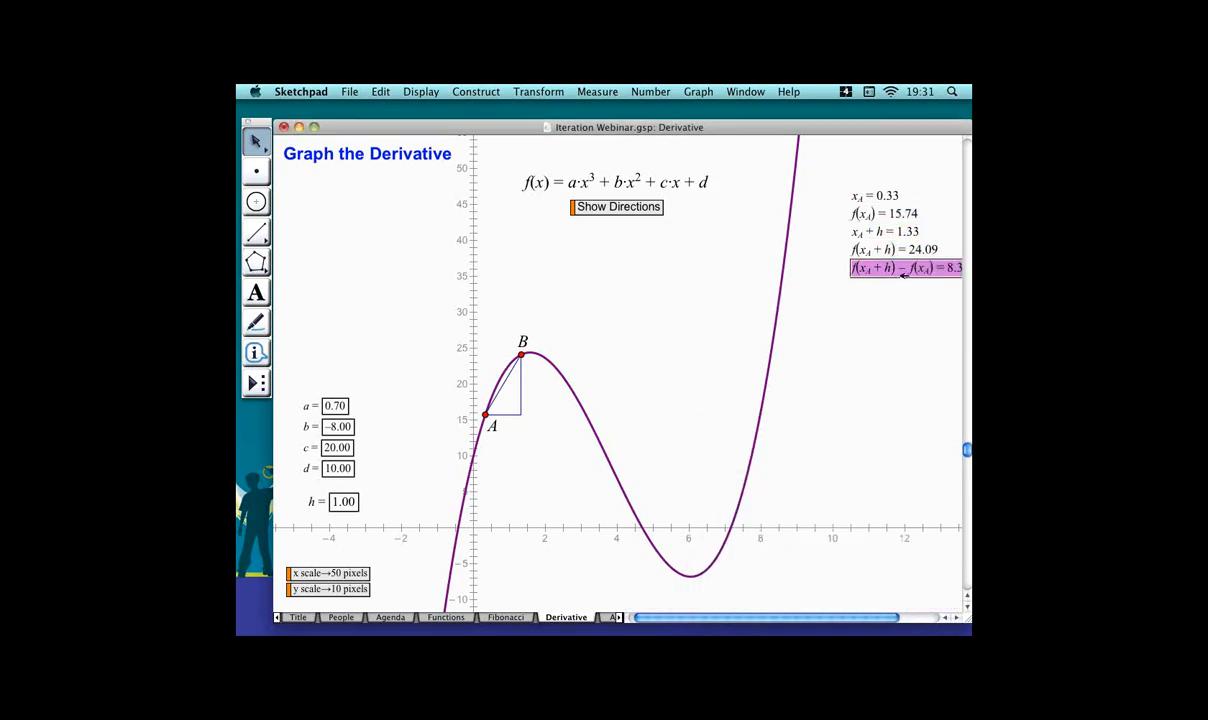
{"action": "left_click_drag", "start_coordinate": [902, 266], "coordinate": [875, 275]}
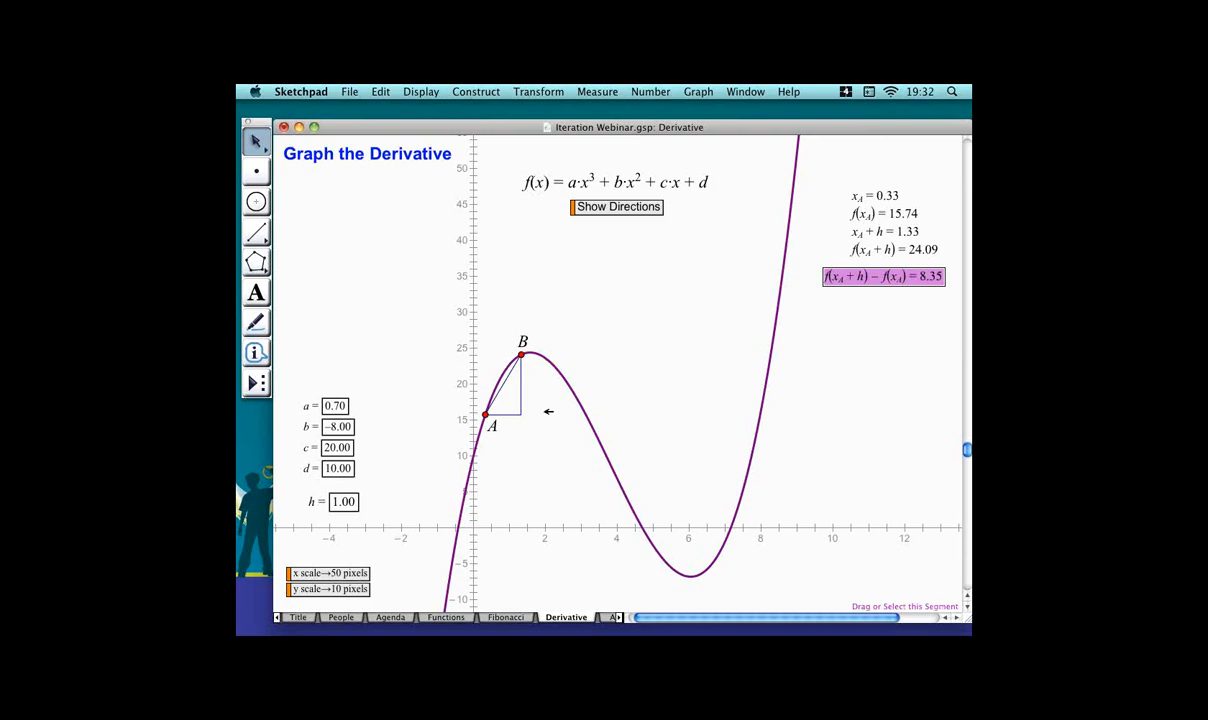
{"action": "left_click", "coordinate": [874, 384]}
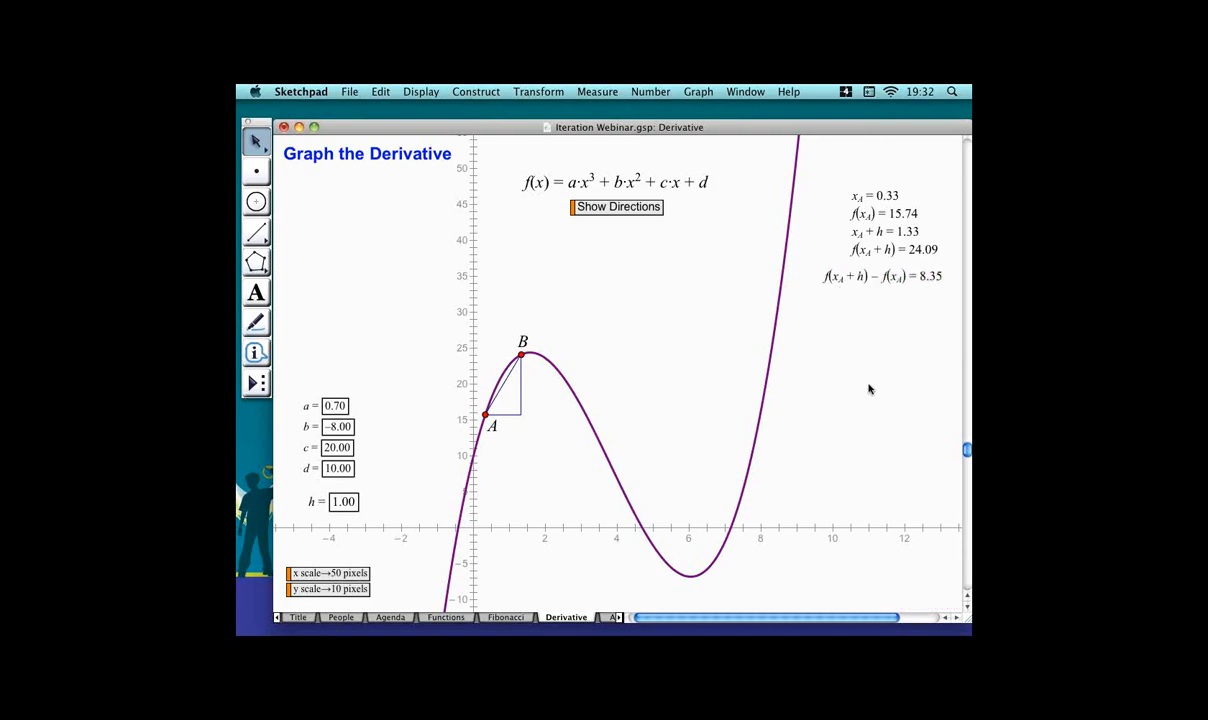
Create a calculation of h alone, placed under the difference.
{"action": "key", "text": "super+equal"}
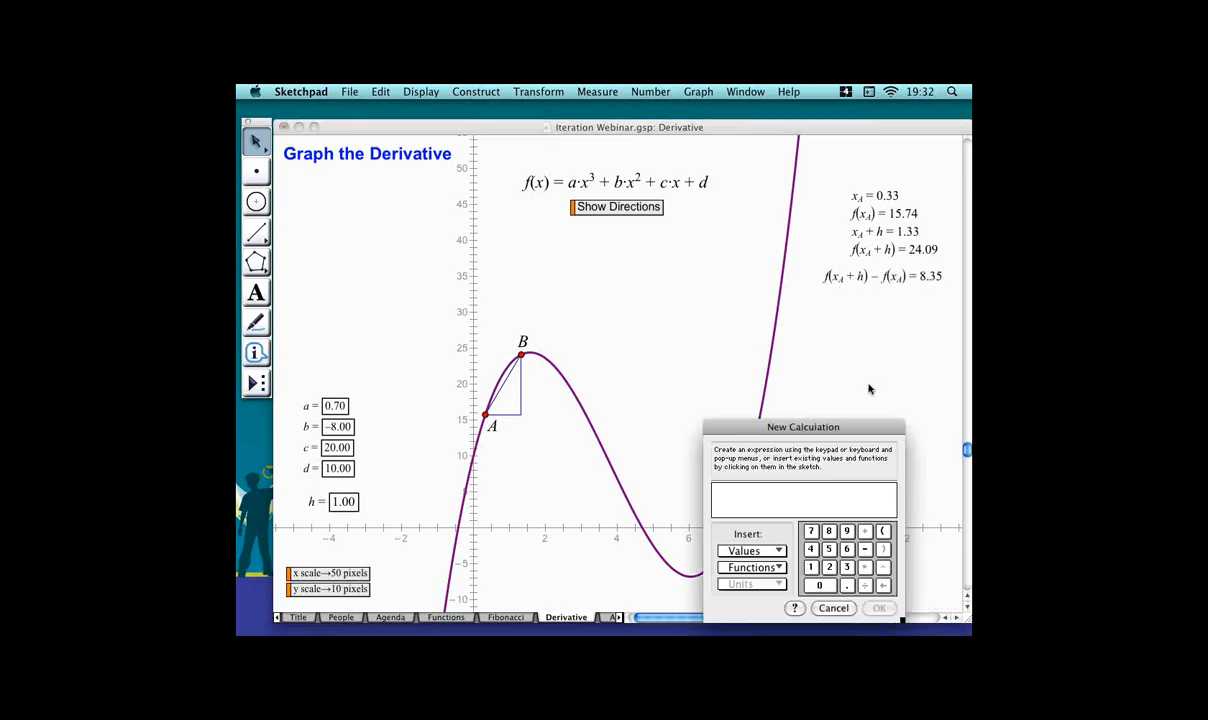
{"action": "left_click", "coordinate": [902, 237]}
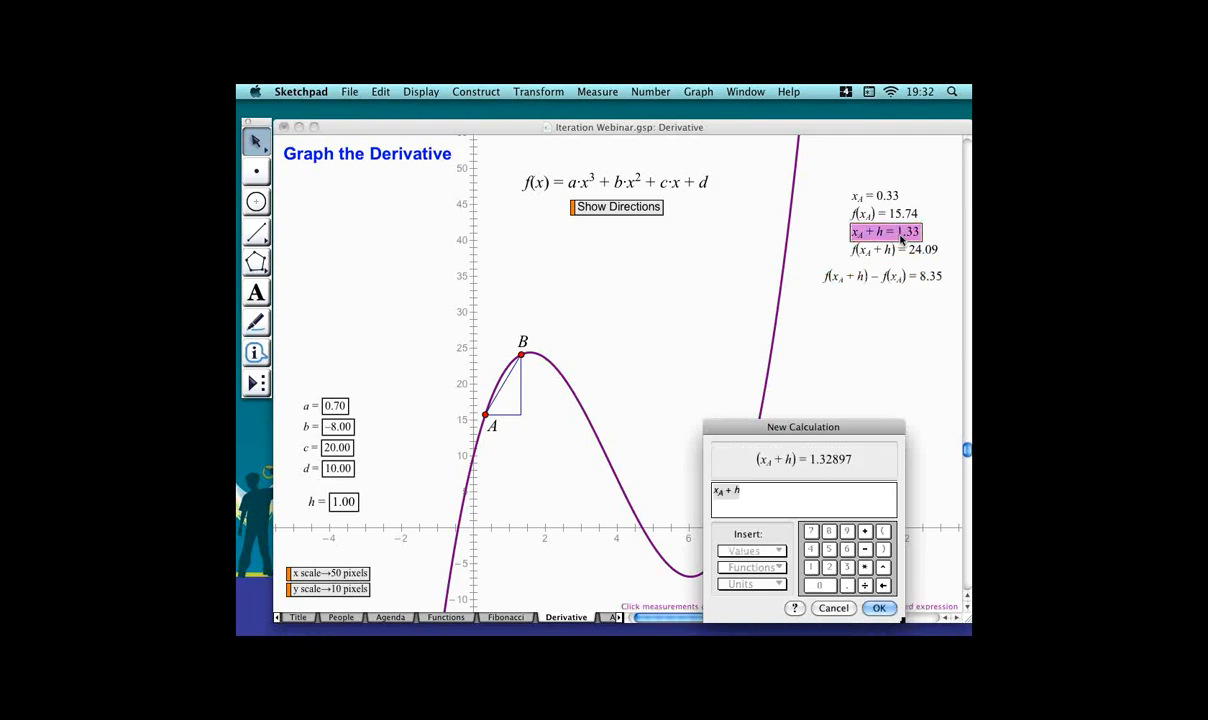
{"action": "type", "text": "-"}
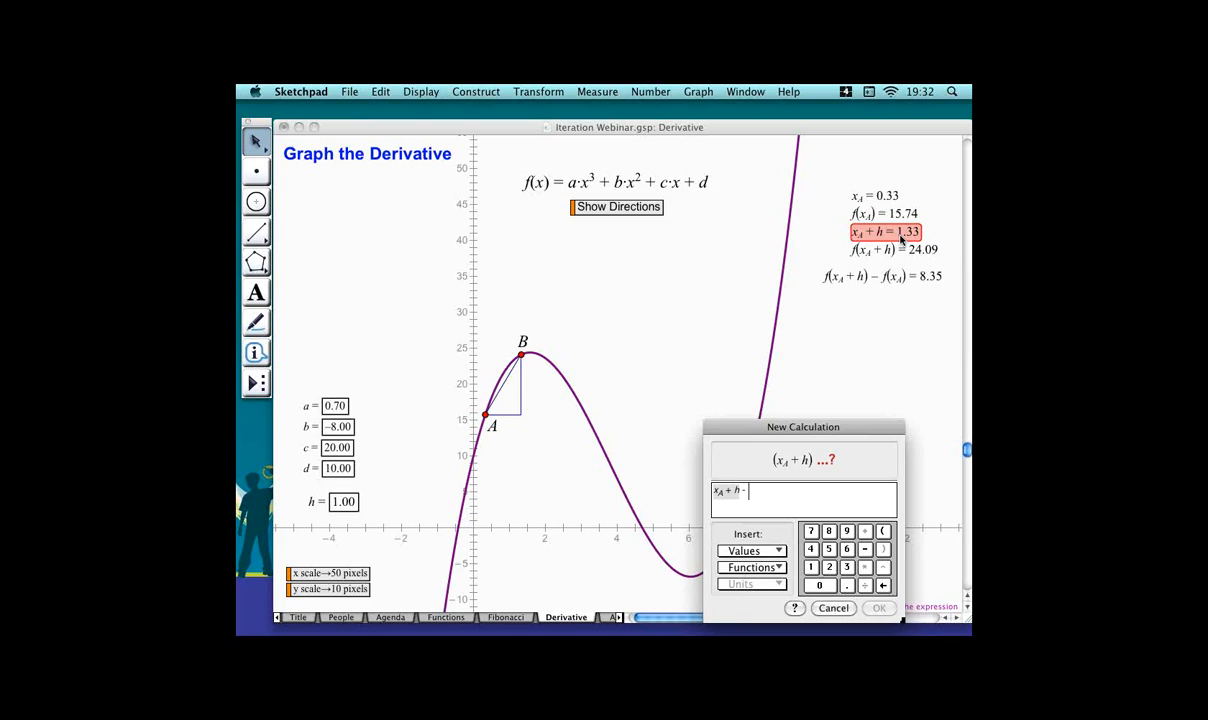
{"action": "key", "text": "BackSpace"}
{"action": "key", "text": "BackSpace"}
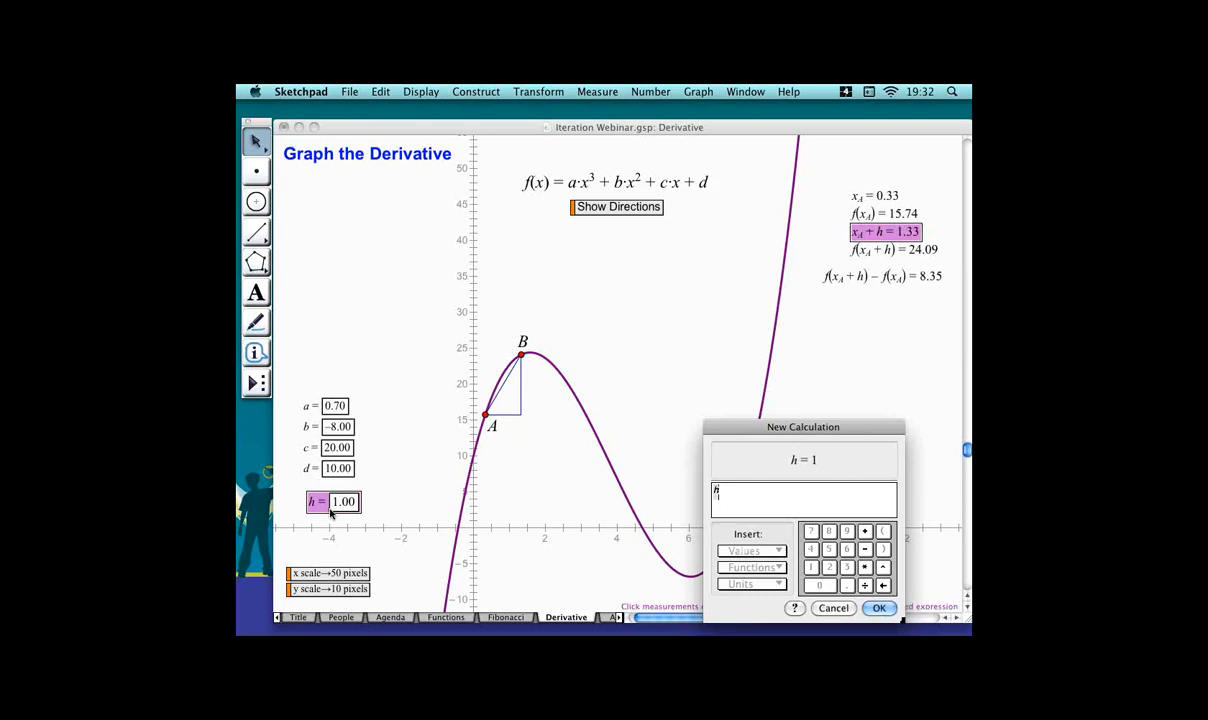
{"action": "key", "text": "Return"}
{"action": "left_click", "coordinate": [871, 356]}
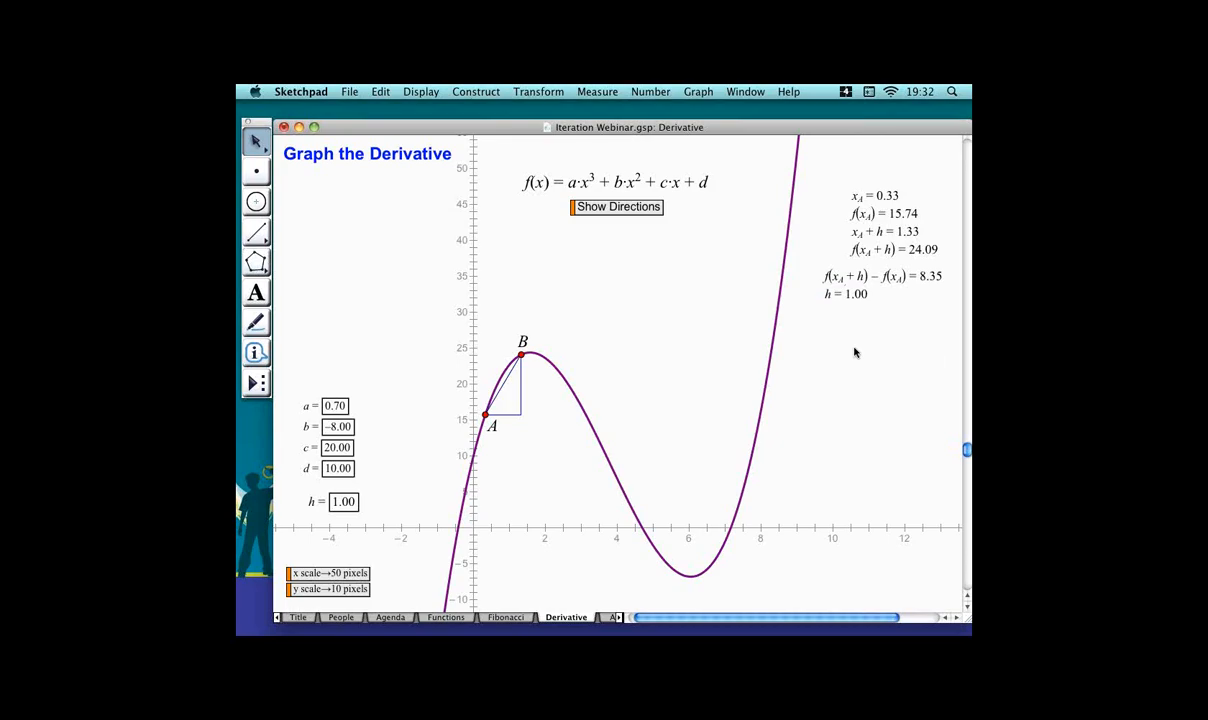
Calculate (f(x_A + h) − f(x_A)) / h and reposition the quotient beneath h.
{"action": "key", "text": "super+equal"}
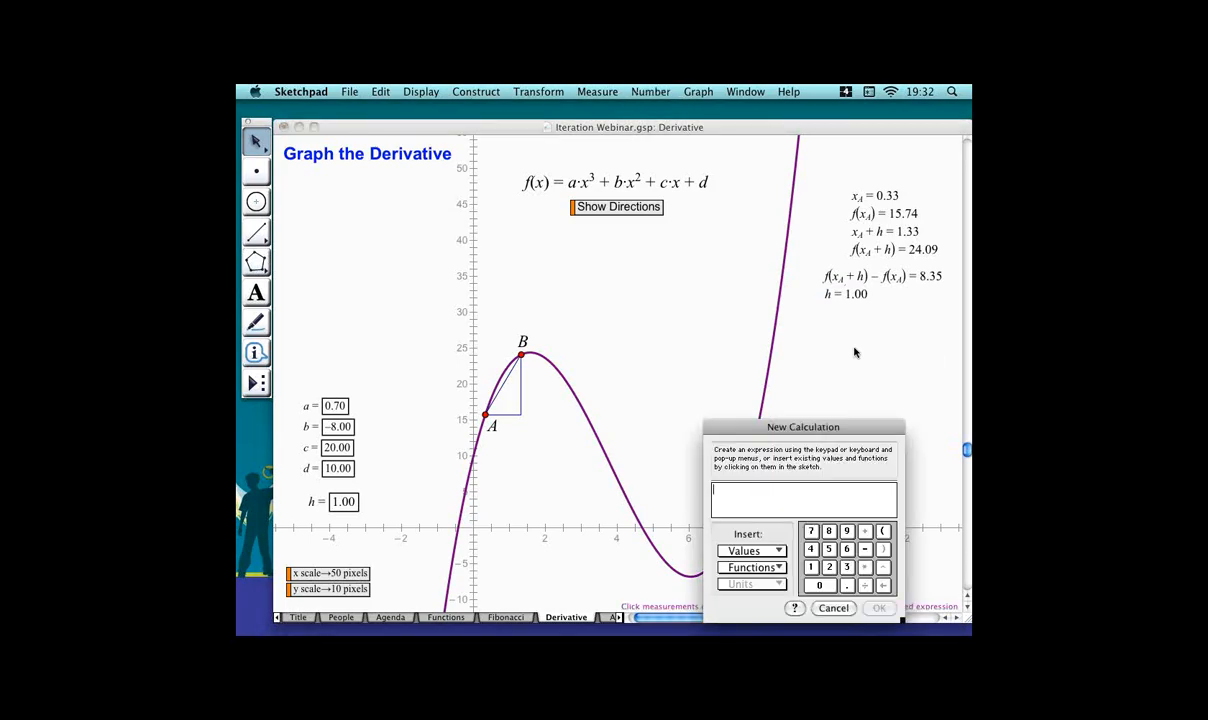
{"action": "left_click", "coordinate": [889, 280]}
{"action": "left_click", "coordinate": [889, 280]}
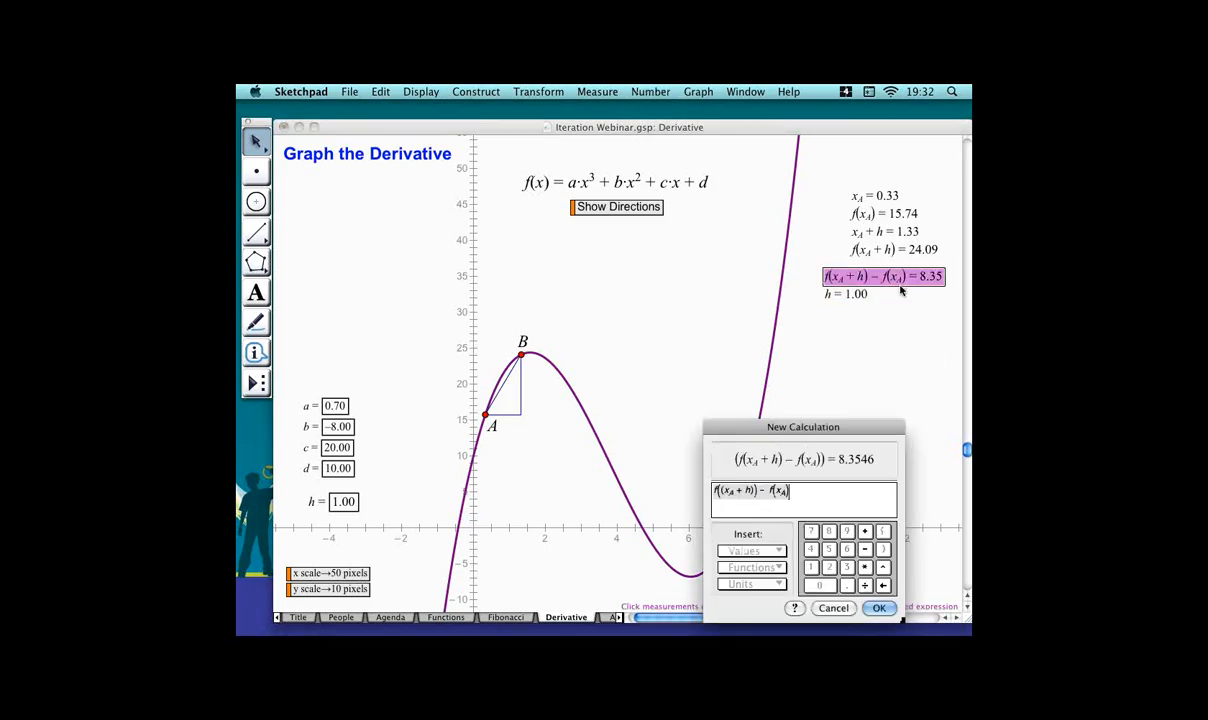
{"action": "type", "text": "/"}
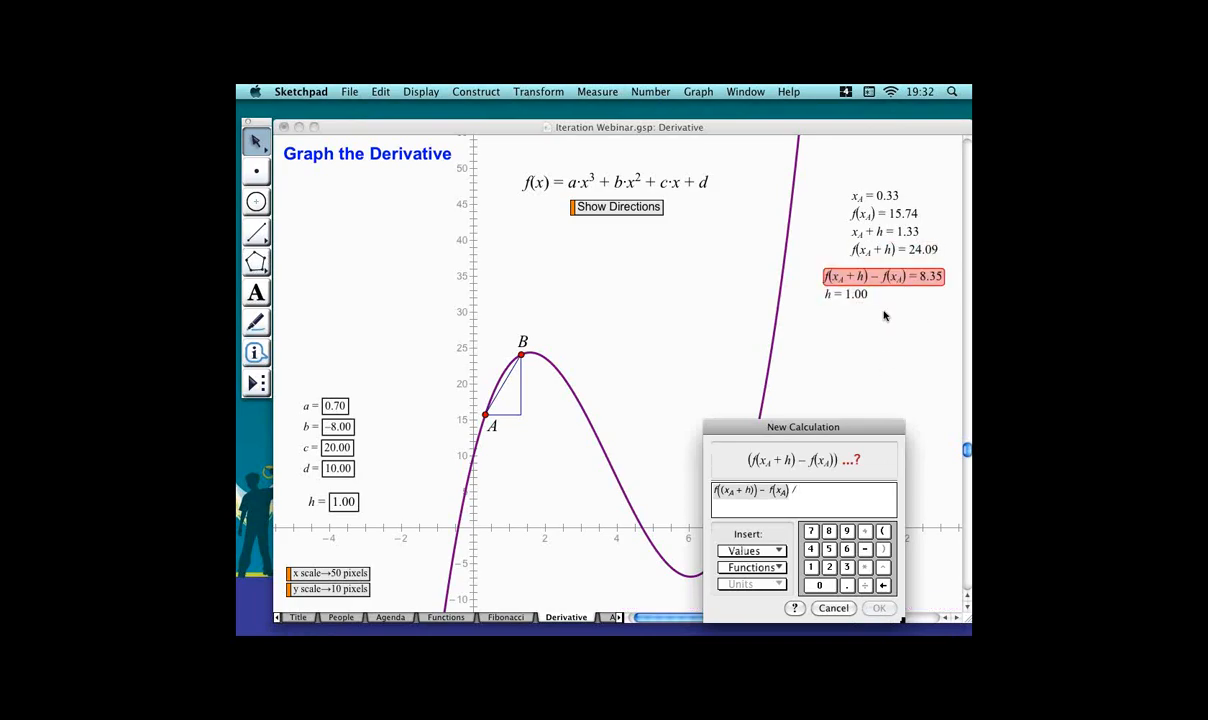
{"action": "left_click", "coordinate": [868, 295]}
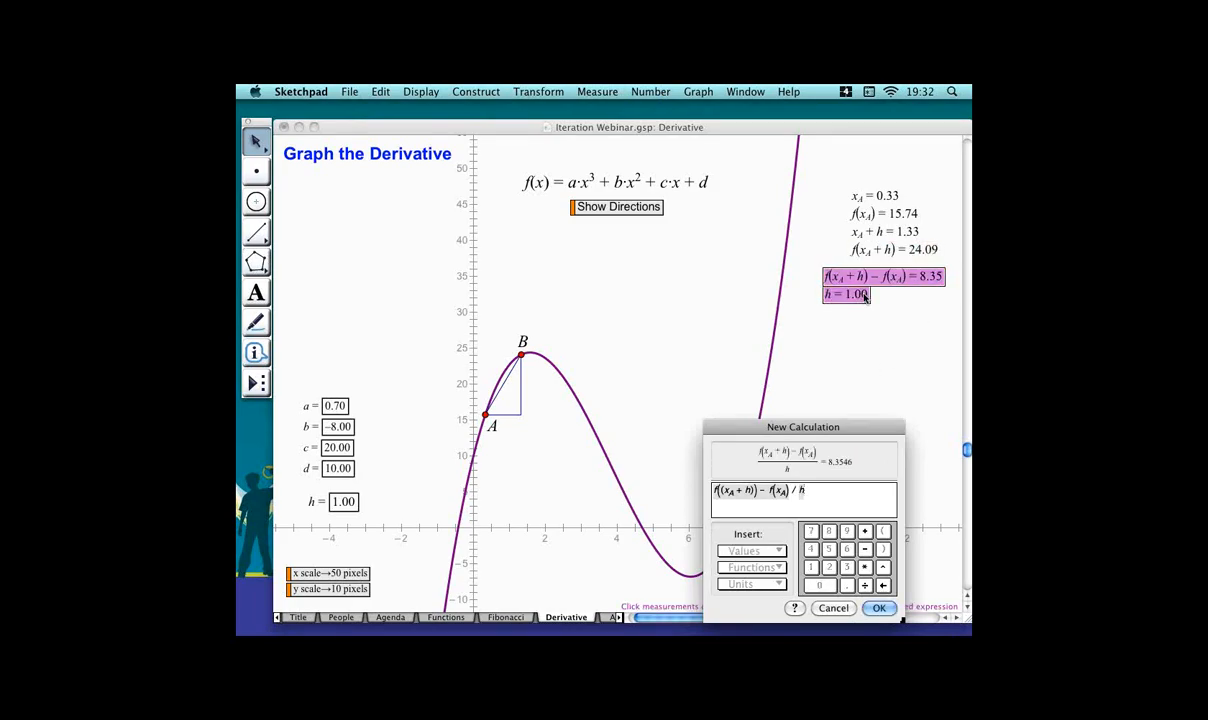
{"action": "key", "text": "Return"}
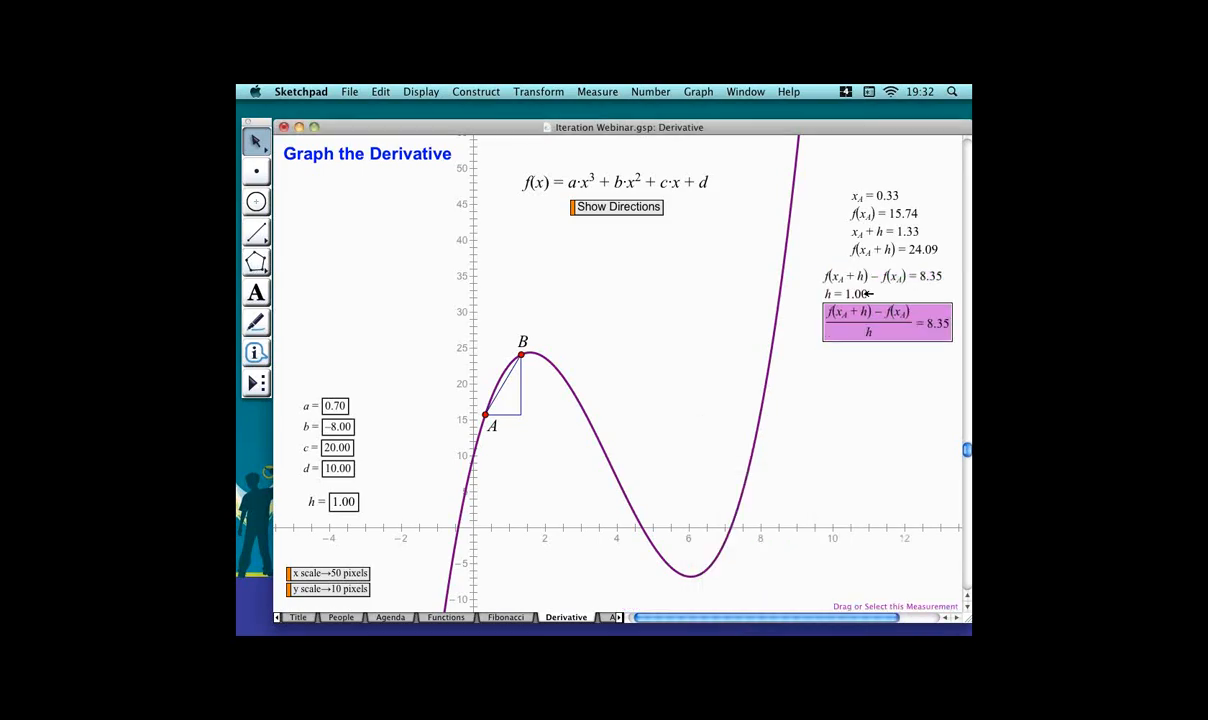
{"action": "left_click_drag", "start_coordinate": [886, 323], "coordinate": [871, 329]}
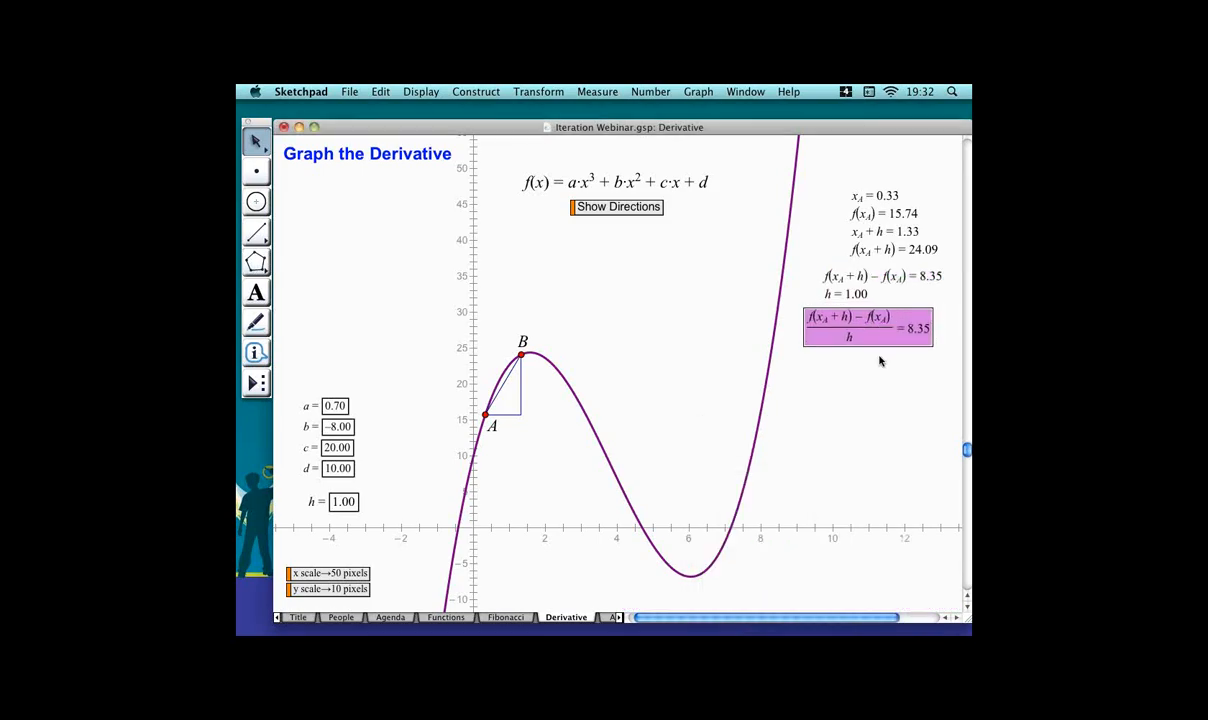
{"action": "left_click", "coordinate": [882, 390]}
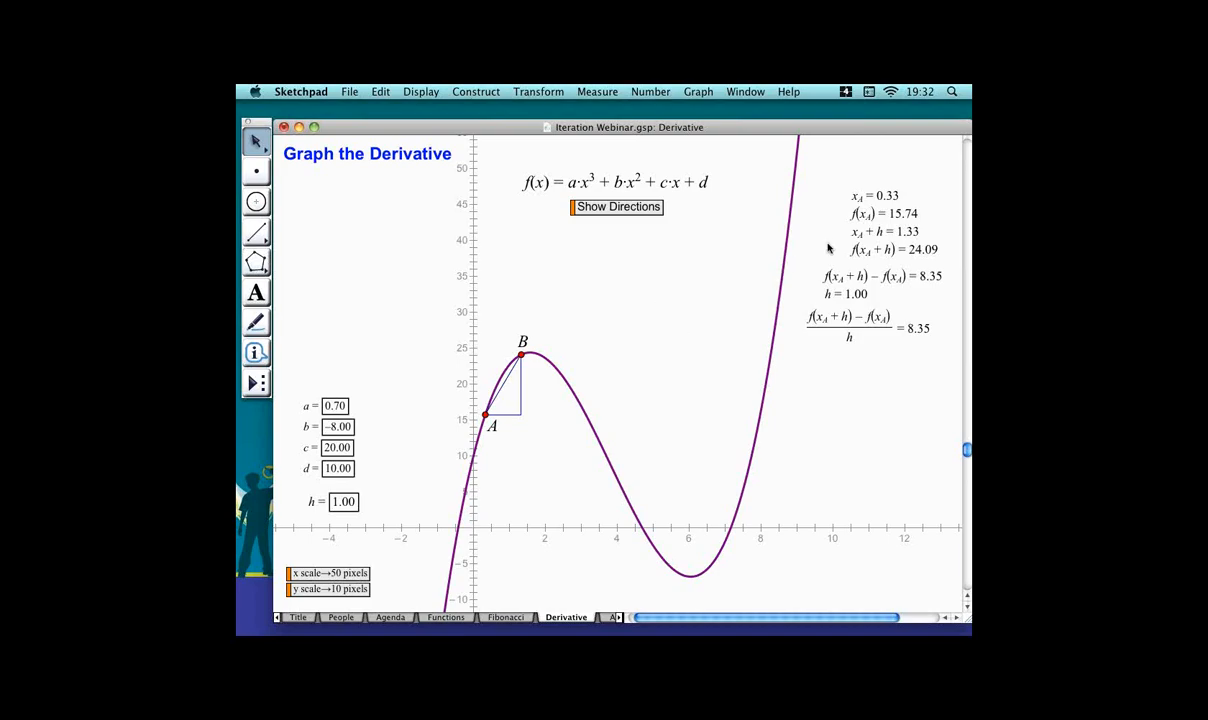
Plot x_A and the average-slope quotient as an (x, y) point.
{"action": "left_click", "coordinate": [897, 195]}
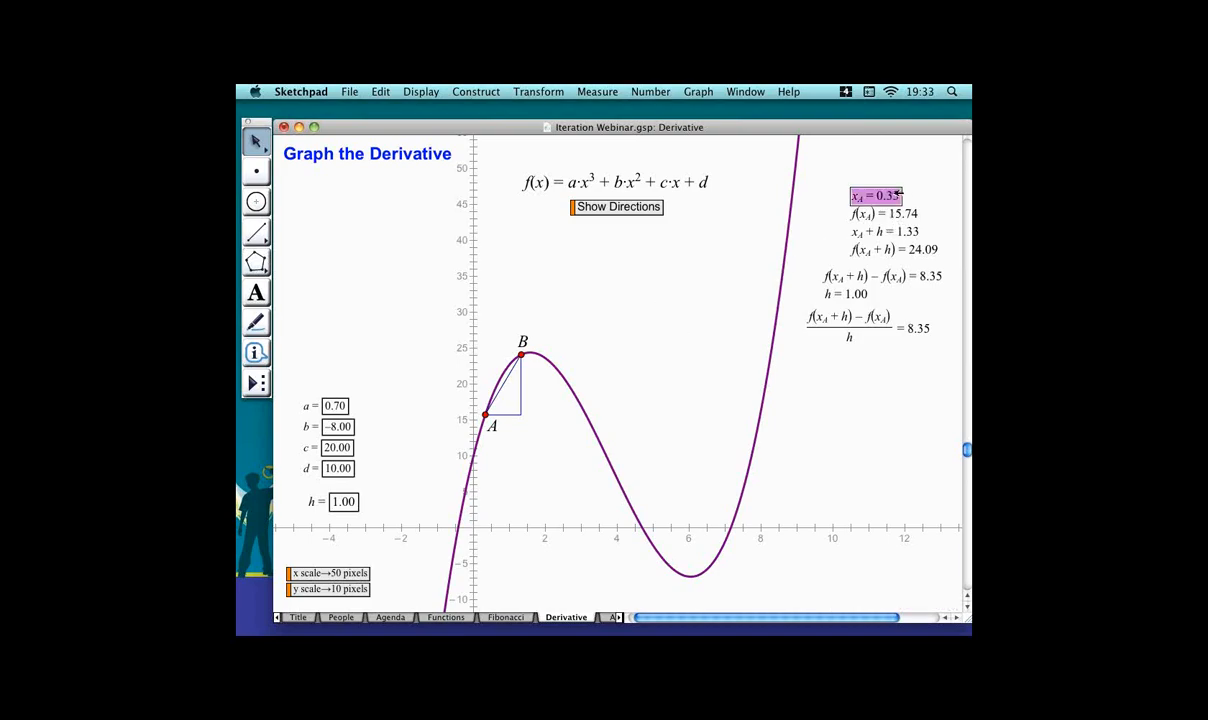
{"action": "left_click", "coordinate": [893, 316]}
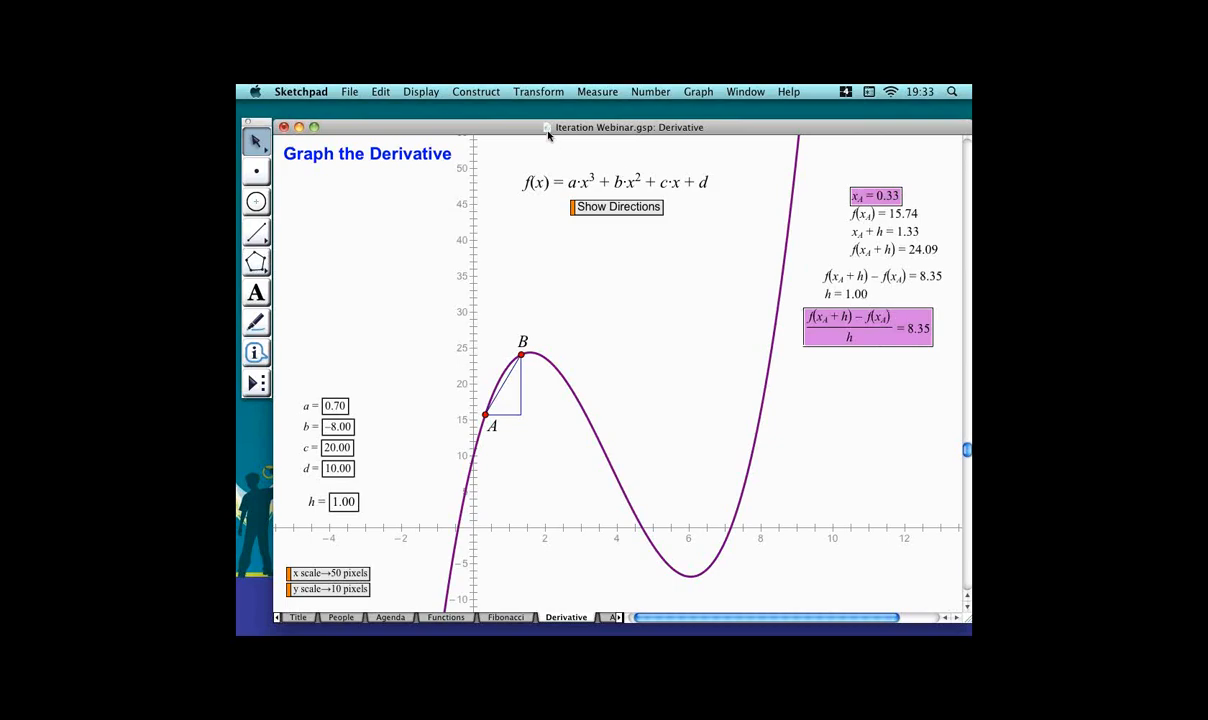
{"action": "left_click", "coordinate": [695, 91]}
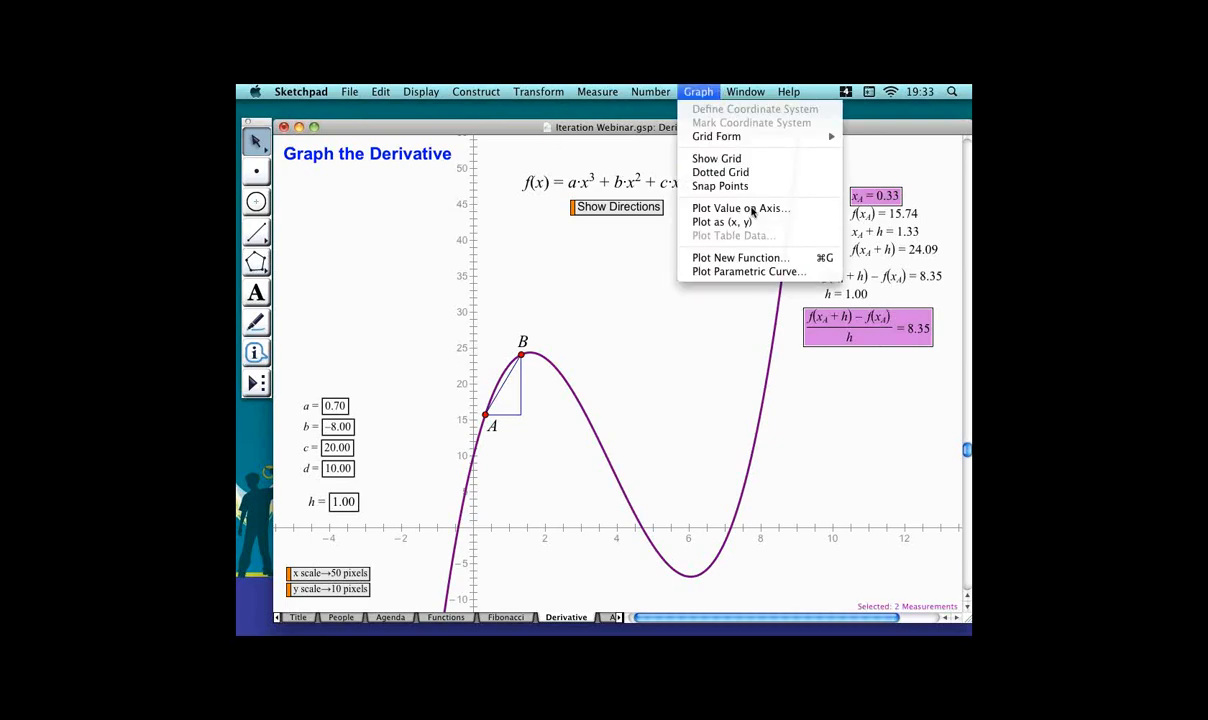
{"action": "left_click", "coordinate": [743, 223]}
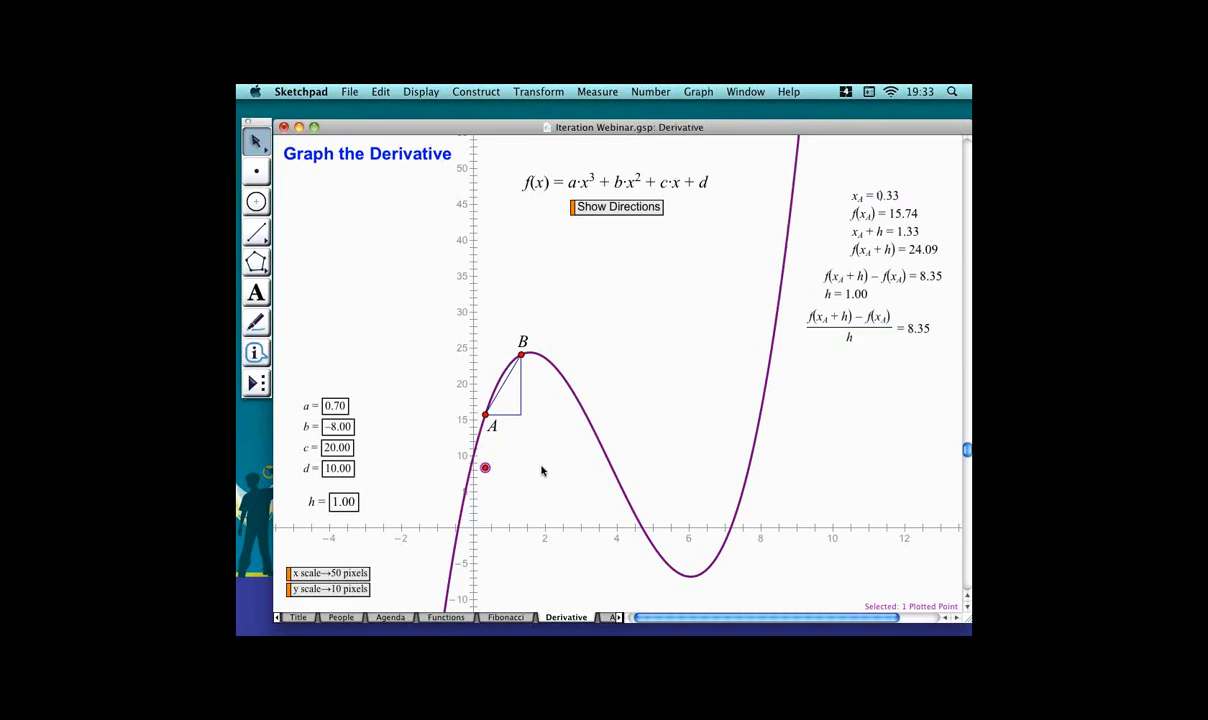
{"action": "left_click", "coordinate": [665, 379]}
Plot x_A + h and the average-slope quotient as a second (x, y) point.
{"action": "left_click", "coordinate": [913, 231]}
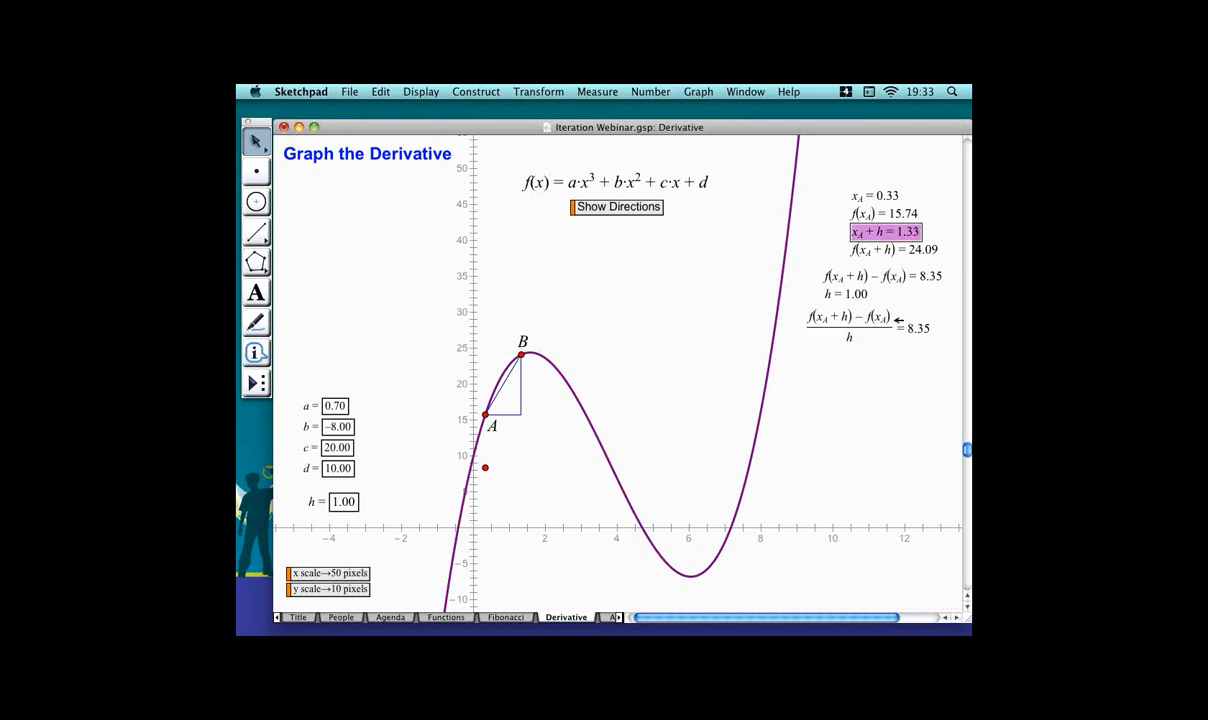
{"action": "left_click", "coordinate": [896, 320]}
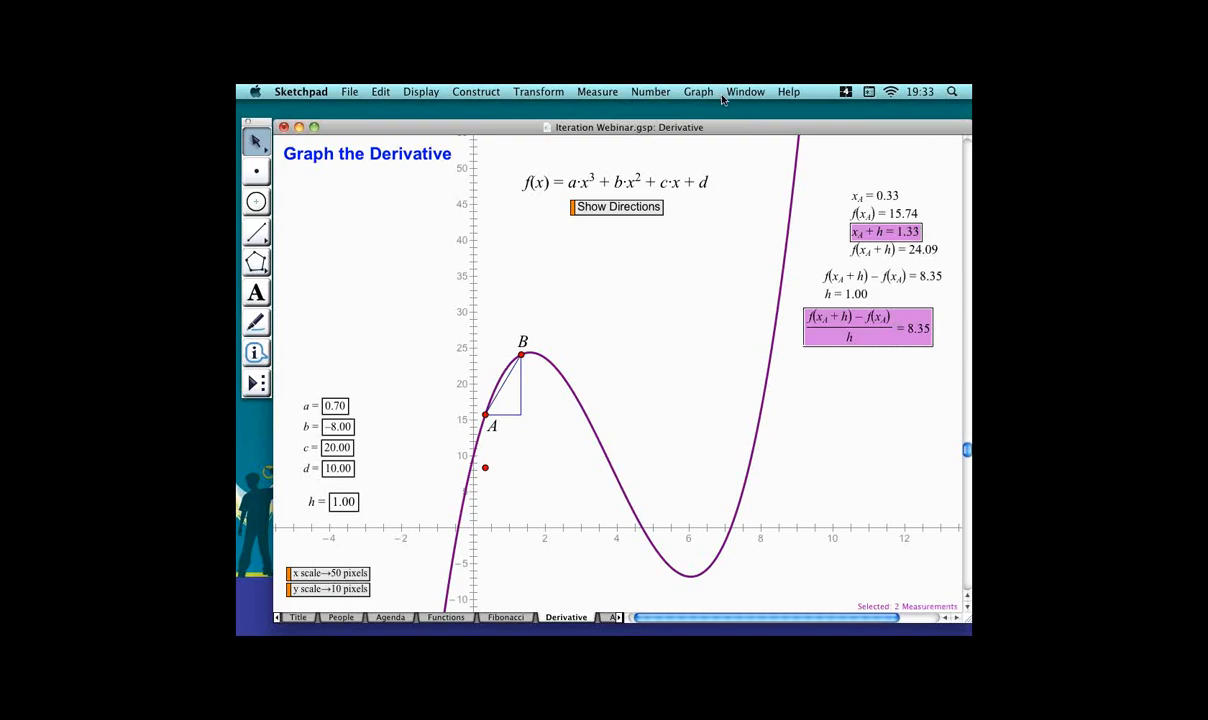
{"action": "left_click", "coordinate": [688, 93]}
{"action": "left_click", "coordinate": [752, 226]}
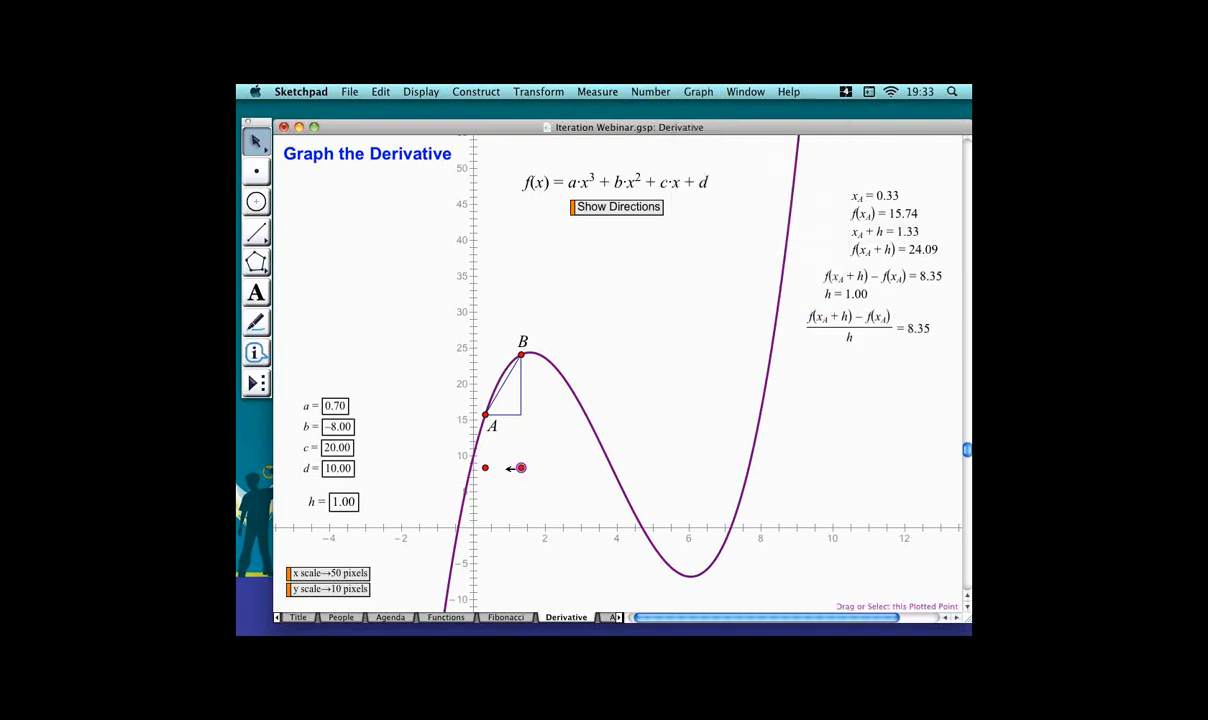
Join the two plotted slope points with a segment and give it the Medium line style.
{"action": "key", "text": "super+l"}
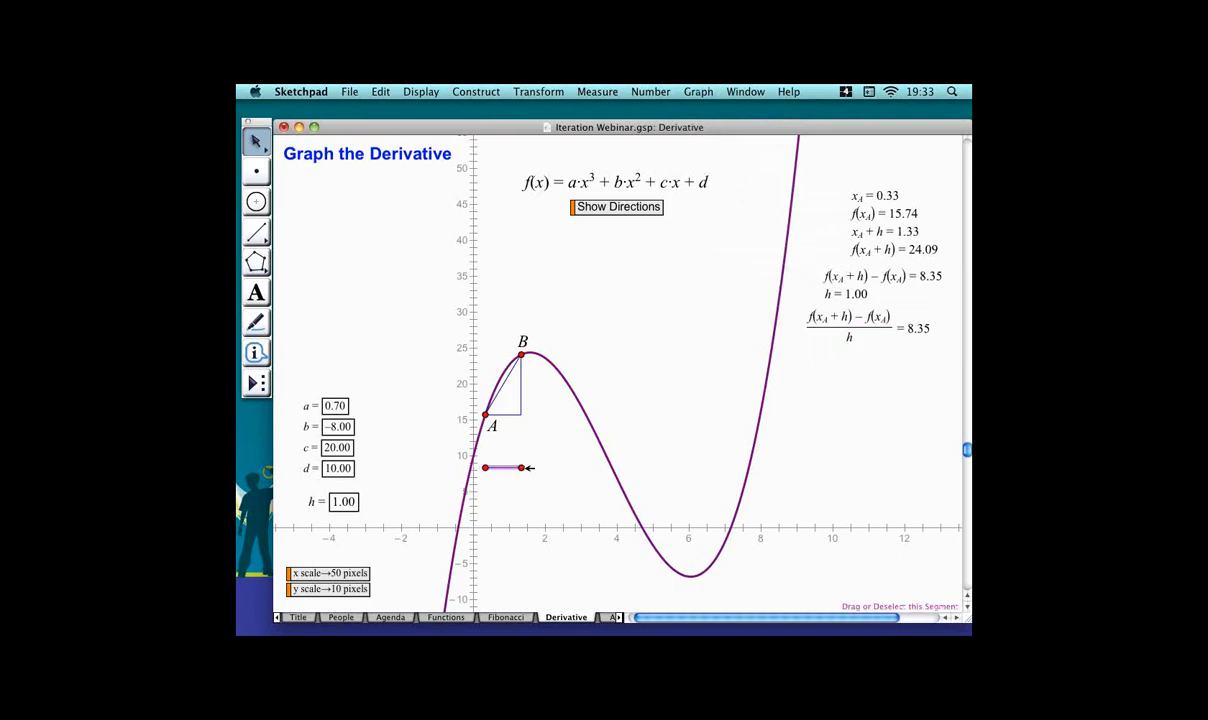
{"action": "right_click", "coordinate": [521, 468]}
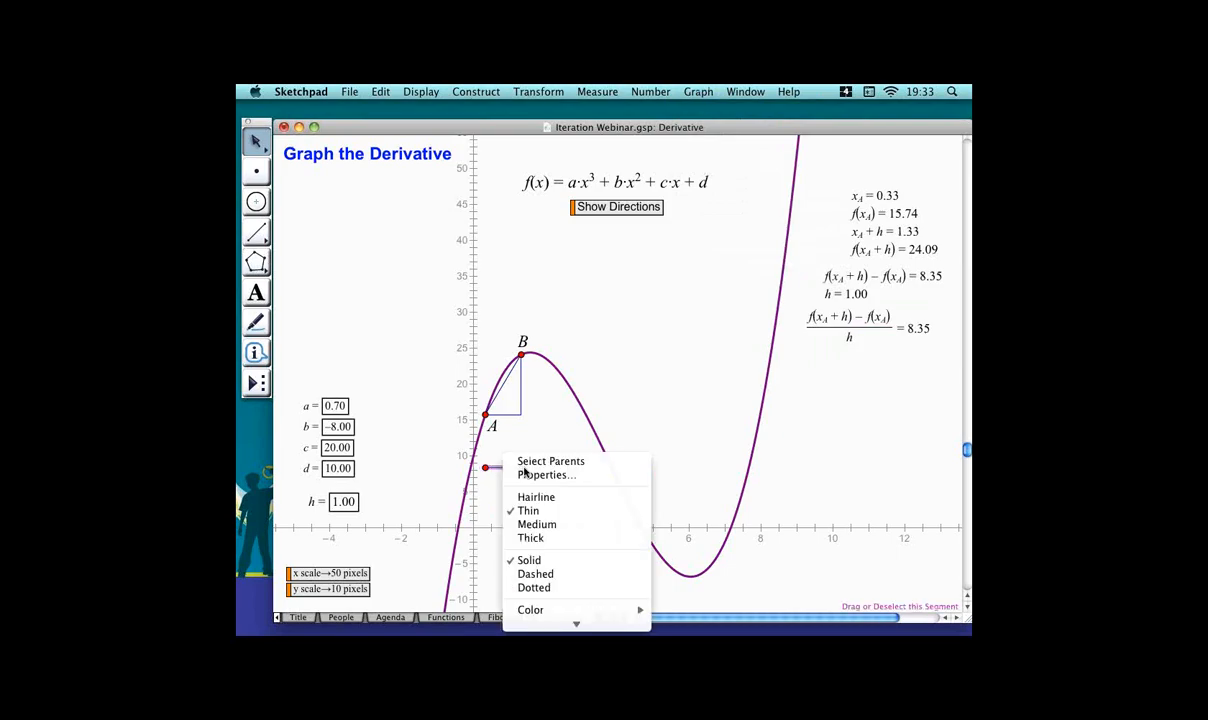
{"action": "left_click", "coordinate": [557, 525]}
{"action": "left_click", "coordinate": [334, 304]}
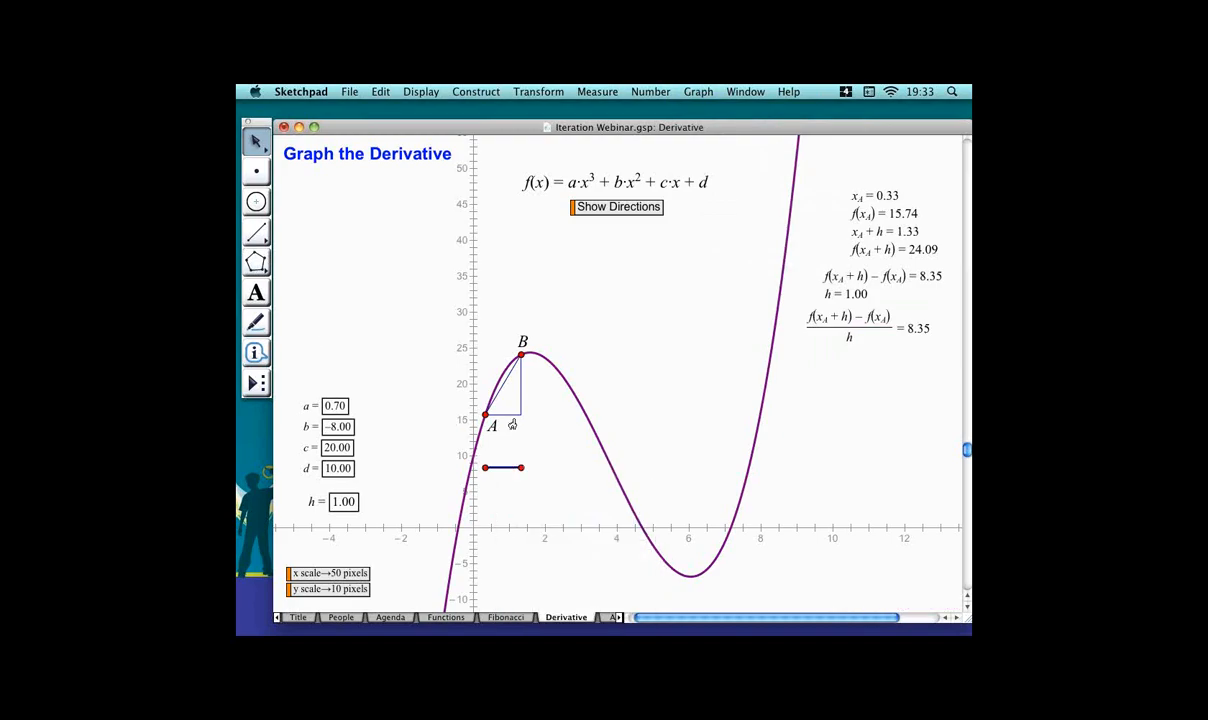
Move point A along the cubic, then iterate A onto B to repeat the slope triangle and segment.
{"action": "mouse_move", "coordinate": [485, 414]}
{"action": "left_mouse_down"}
{"action": "mouse_move", "coordinate": [550, 371]}
{"action": "mouse_move", "coordinate": [568, 384]}
{"action": "mouse_move", "coordinate": [514, 358]}
{"action": "mouse_move", "coordinate": [488, 404]}
{"action": "mouse_move", "coordinate": [535, 352]}
{"action": "mouse_move", "coordinate": [563, 372]}
{"action": "mouse_move", "coordinate": [666, 556]}
{"action": "mouse_move", "coordinate": [690, 583]}
{"action": "mouse_move", "coordinate": [702, 572]}
{"action": "mouse_move", "coordinate": [655, 518]}
{"action": "mouse_move", "coordinate": [578, 372]}
{"action": "mouse_move", "coordinate": [524, 362]}
{"action": "mouse_move", "coordinate": [481, 424]}
{"action": "mouse_move", "coordinate": [485, 413]}
{"action": "mouse_move", "coordinate": [505, 418]}
{"action": "left_mouse_up"}
{"action": "mouse_move", "coordinate": [512, 410]}
{"action": "left_mouse_down"}
{"action": "mouse_move", "coordinate": [553, 348]}
{"action": "mouse_move", "coordinate": [594, 388]}
{"action": "mouse_move", "coordinate": [560, 360]}
{"action": "mouse_move", "coordinate": [522, 373]}
{"action": "mouse_move", "coordinate": [513, 417]}
{"action": "mouse_move", "coordinate": [517, 399]}
{"action": "left_mouse_up"}
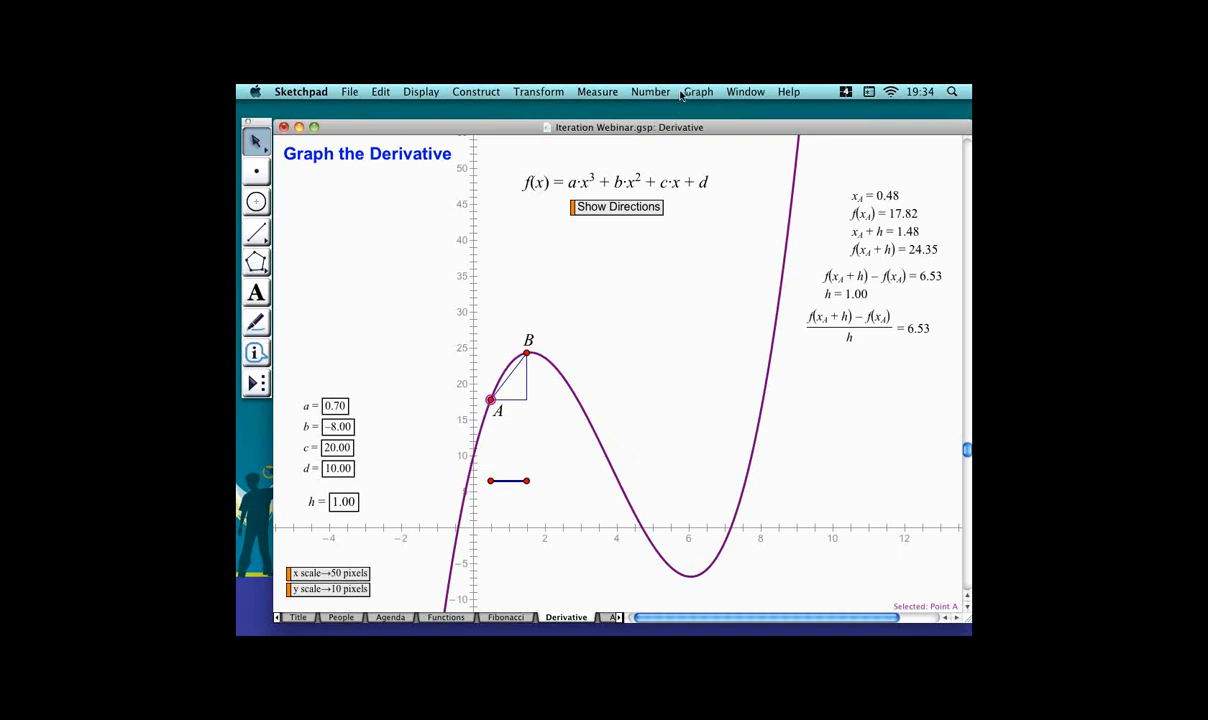
{"action": "left_click", "coordinate": [532, 90]}
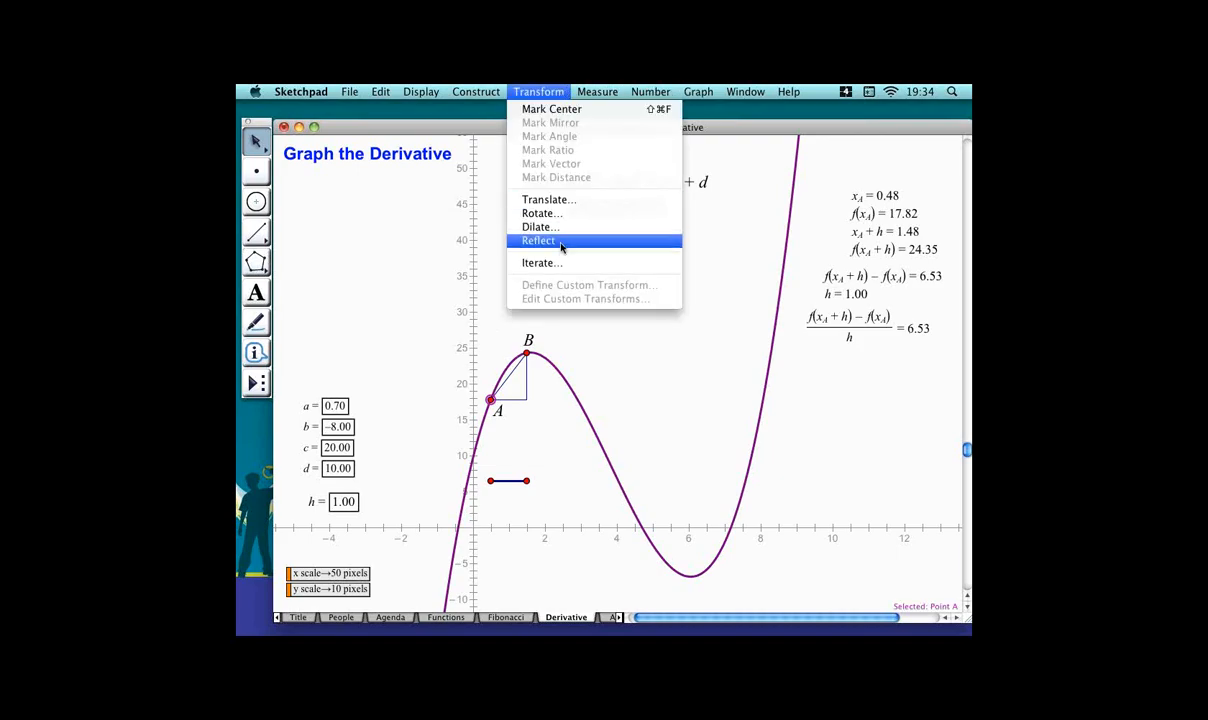
{"action": "left_click", "coordinate": [566, 266]}
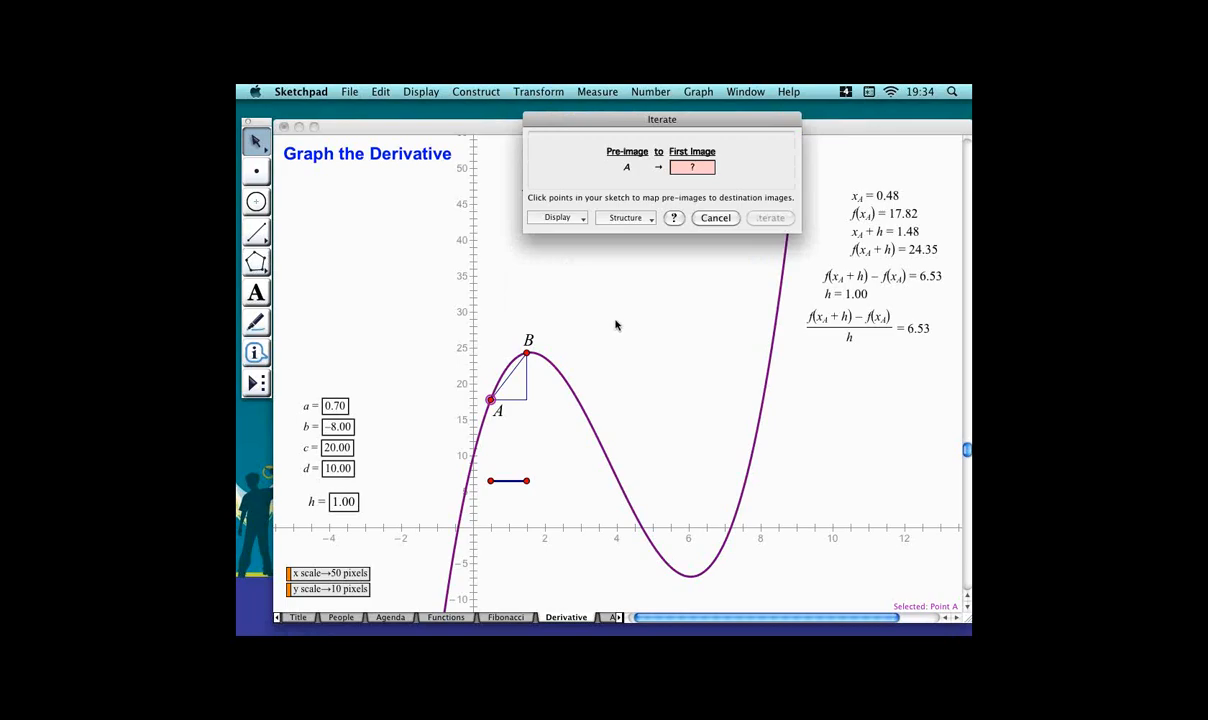
{"action": "left_click", "coordinate": [527, 353]}
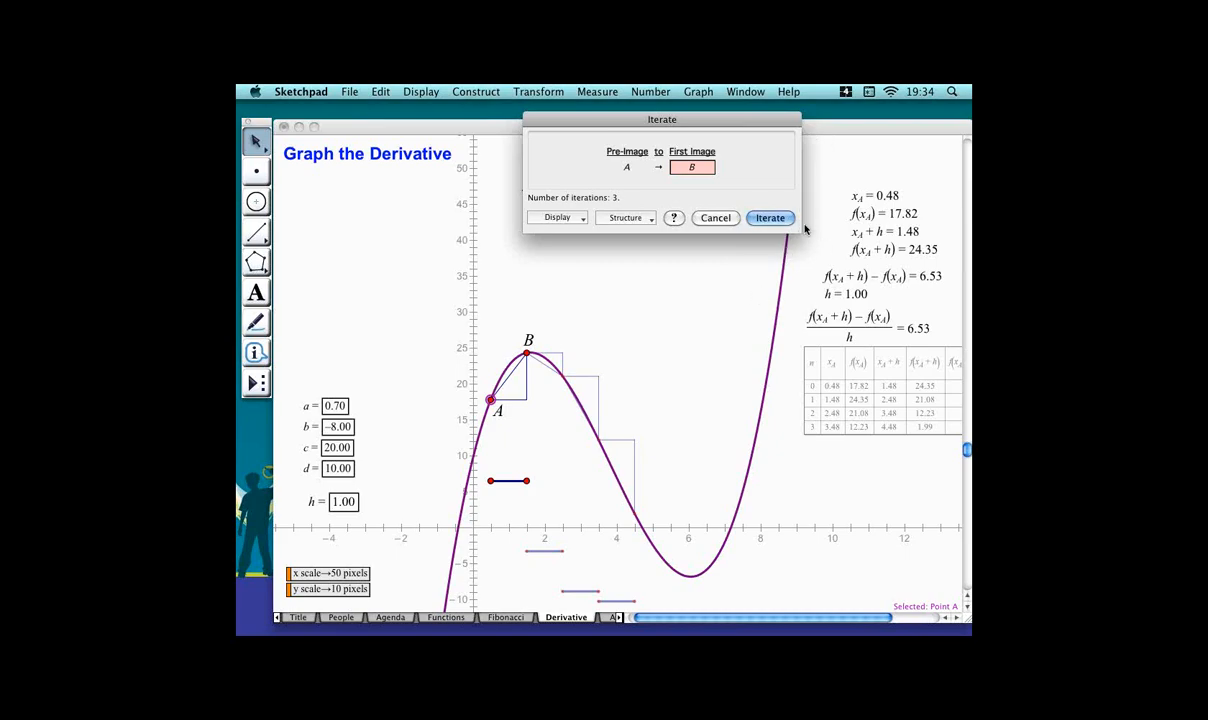
{"action": "left_click", "coordinate": [772, 218]}
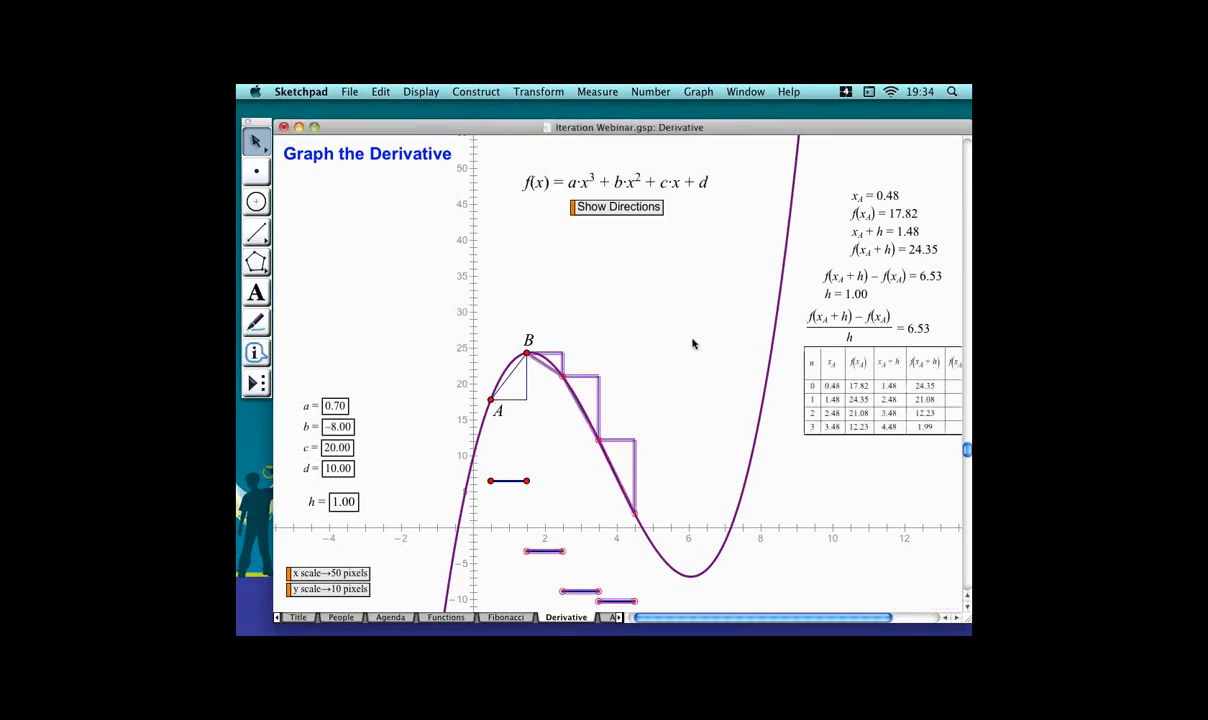
Increase the number of iterations of the iterated slope triangles and segments.
{"action": "left_click", "coordinate": [625, 410]}
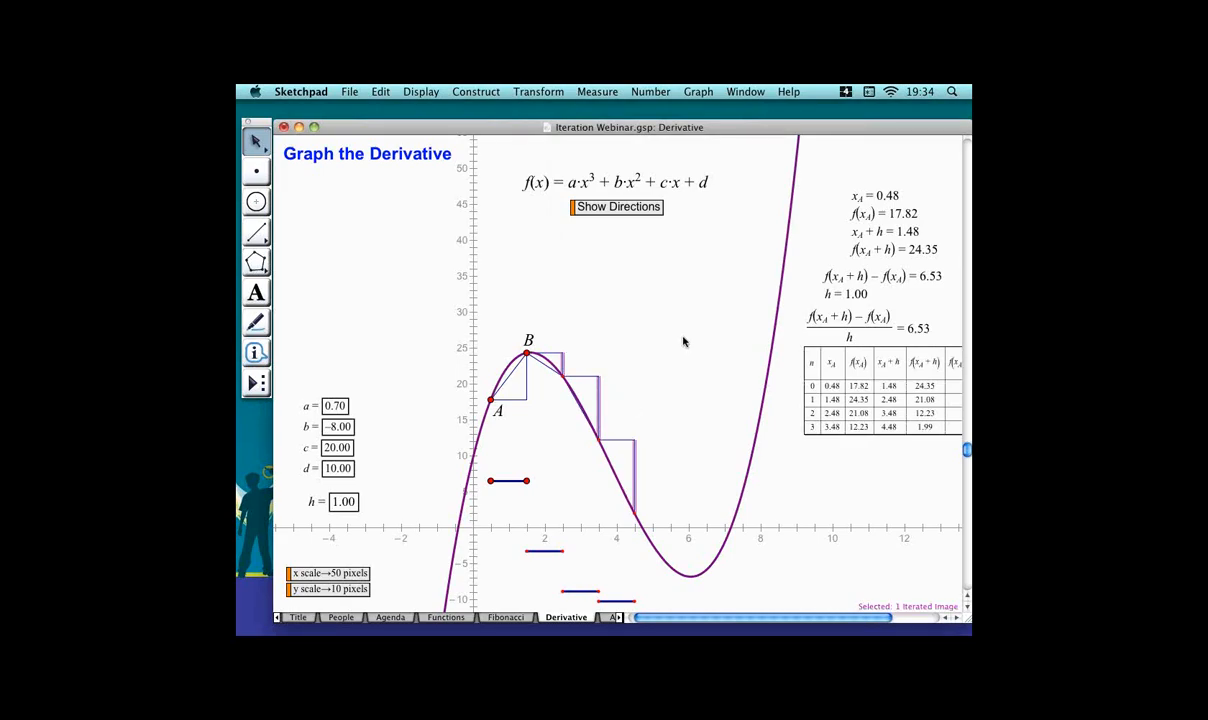
{"action": "key", "text": "plus"}
{"action": "key", "text": "plus"}
{"action": "key", "text": "plus"}
{"action": "key", "text": "plus"}
{"action": "key", "text": "plus"}
{"action": "key", "text": "plus"}
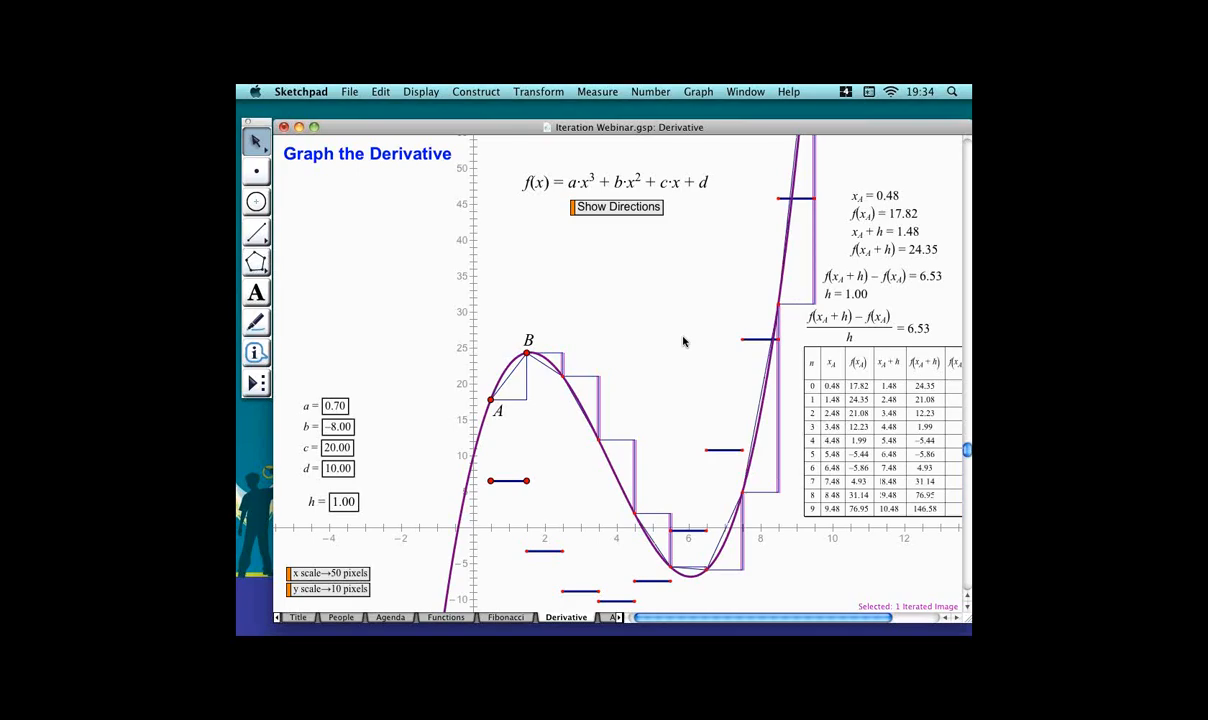
{"action": "left_click", "coordinate": [684, 358]}
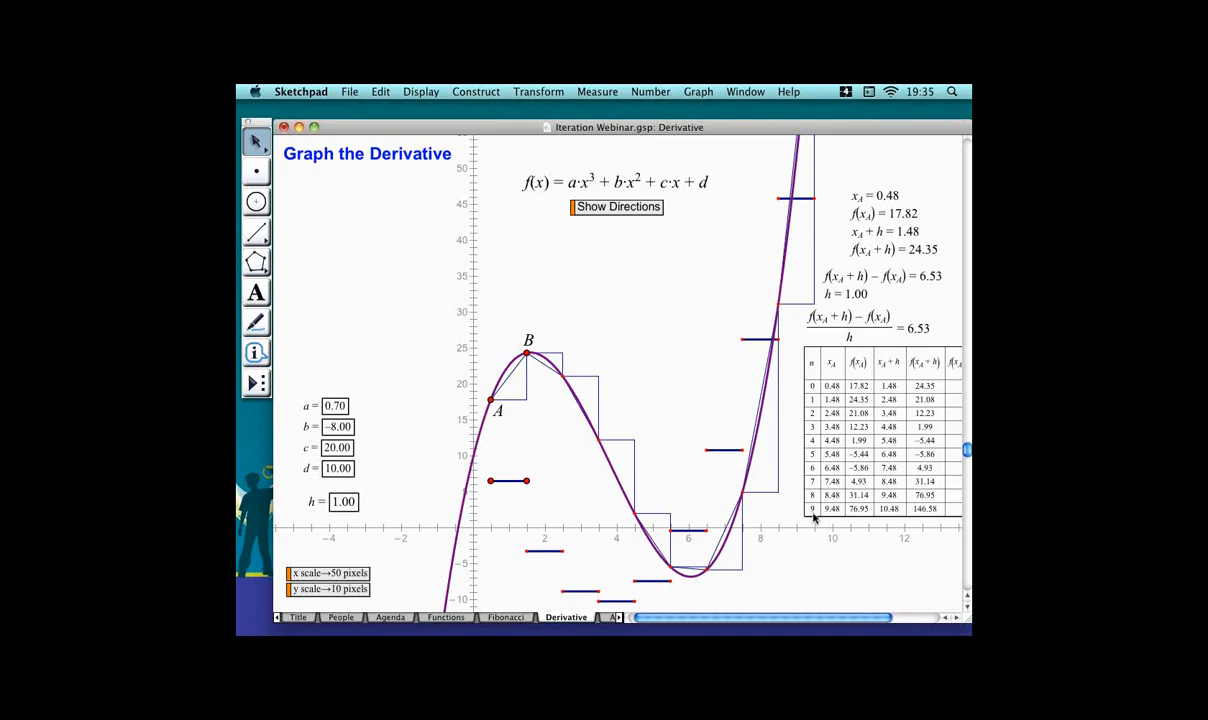
Delete the iteration table from the sketch.
{"action": "left_click", "coordinate": [846, 497]}
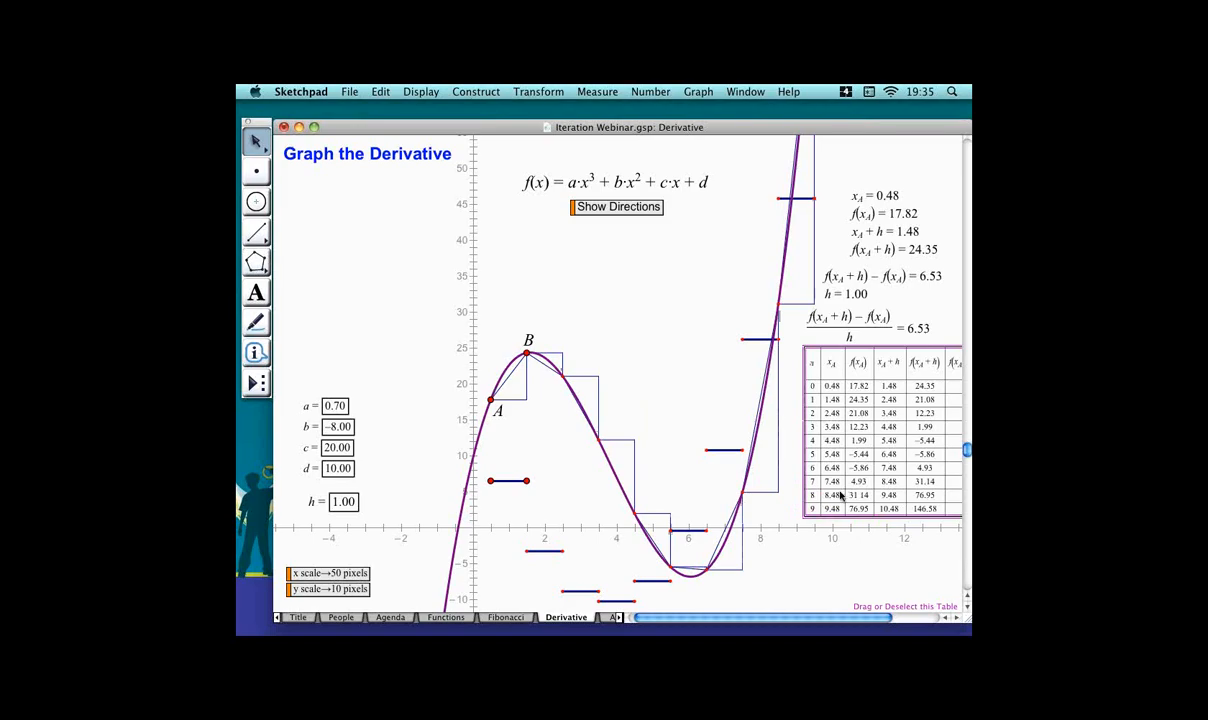
{"action": "key", "text": "Delete"}
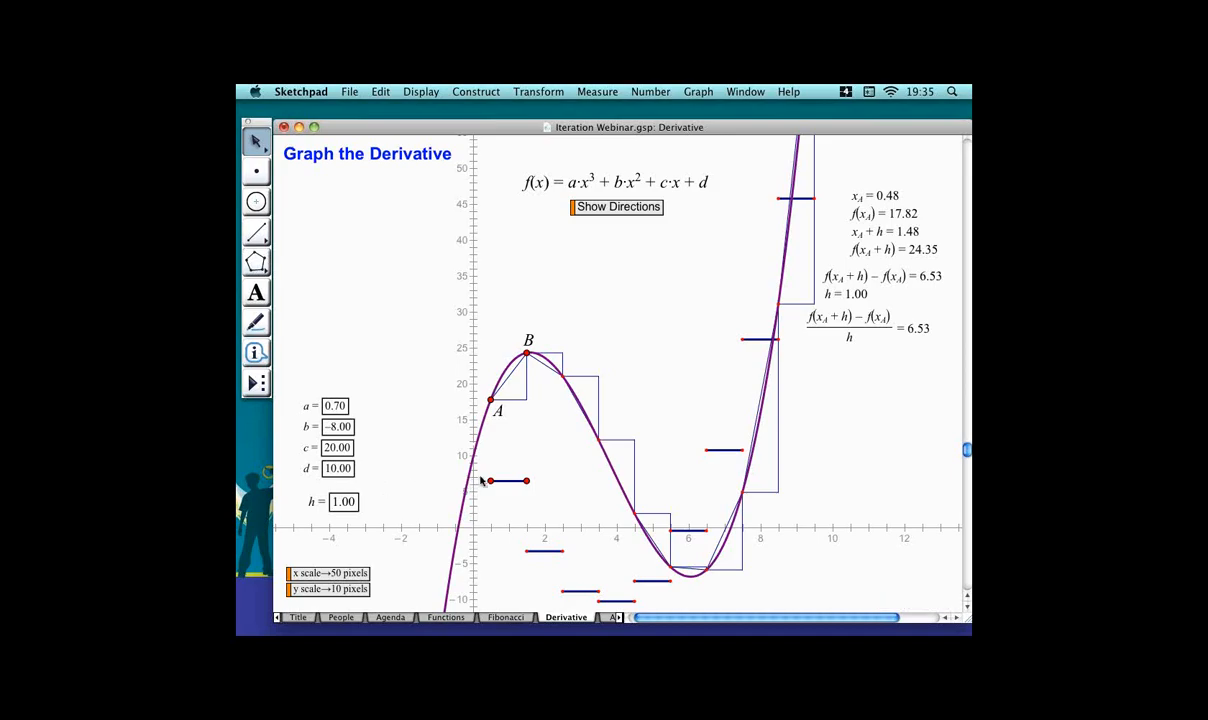
{"action": "left_click", "coordinate": [336, 501]}
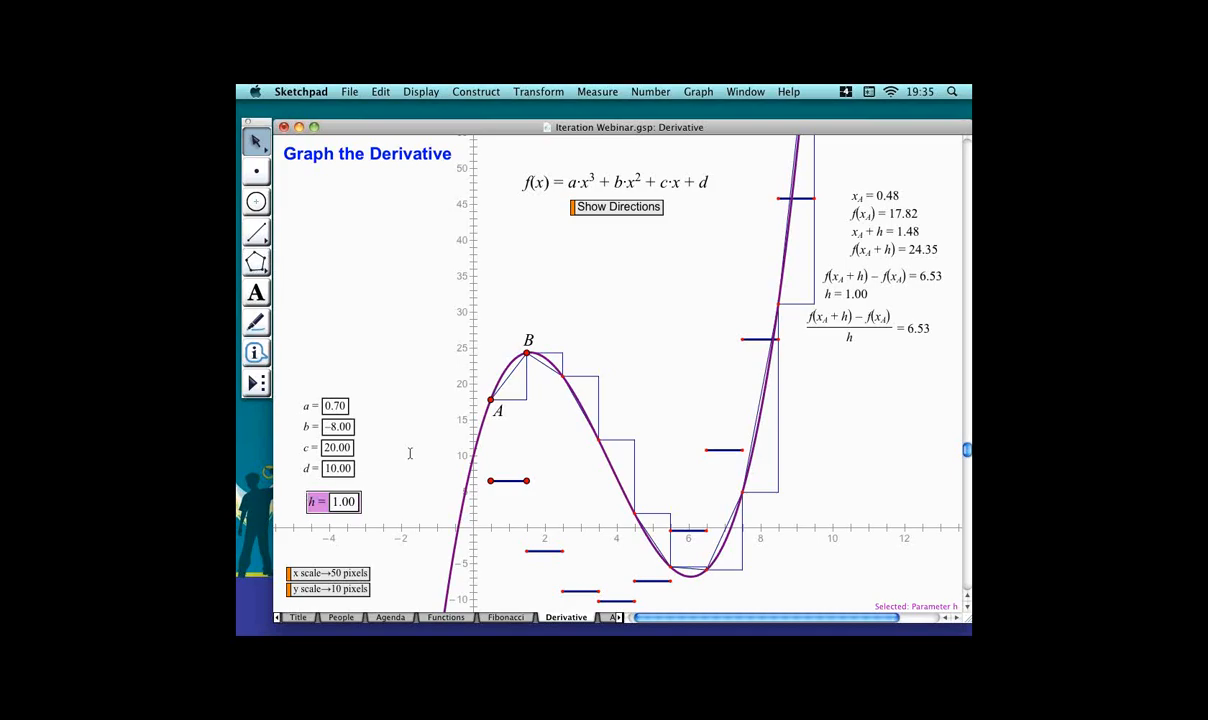
Reduce the number of iterations of the iterated image by one.
{"action": "left_click", "coordinate": [626, 375]}
{"action": "left_click", "coordinate": [623, 402]}
{"action": "key", "text": "minus"}
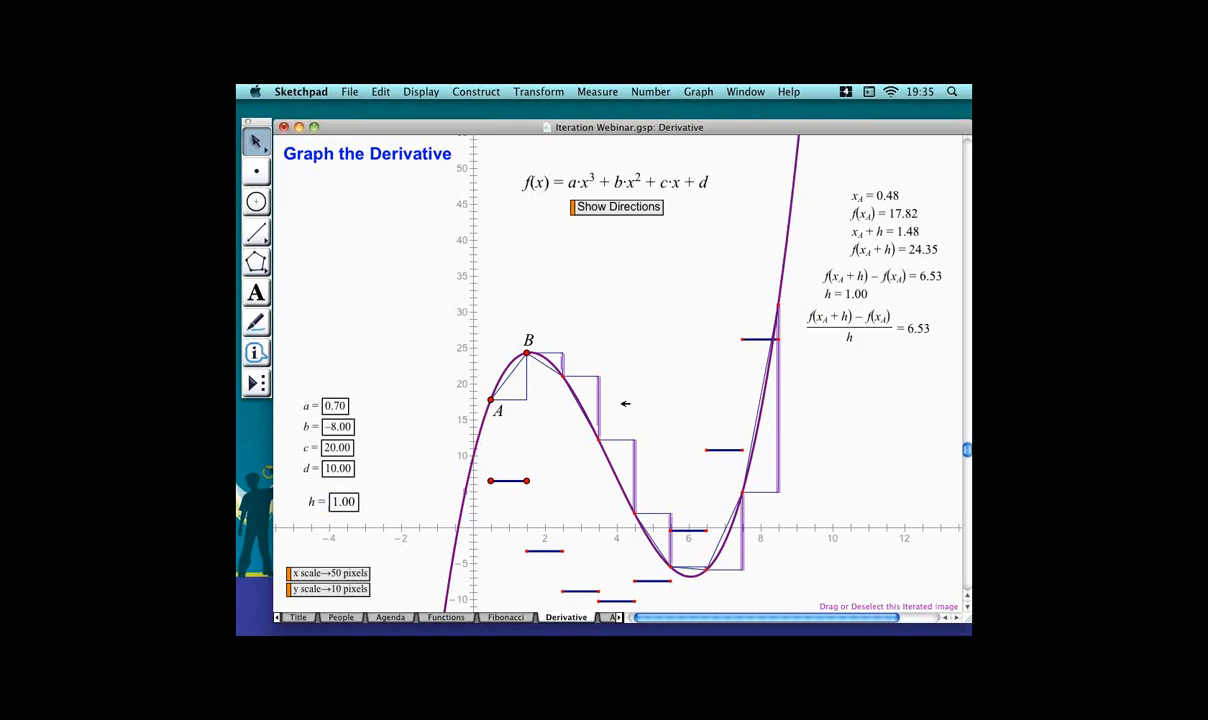
{"action": "left_click", "coordinate": [413, 436]}
Decrease parameter h step by step to 0.51.
{"action": "left_click", "coordinate": [337, 505]}
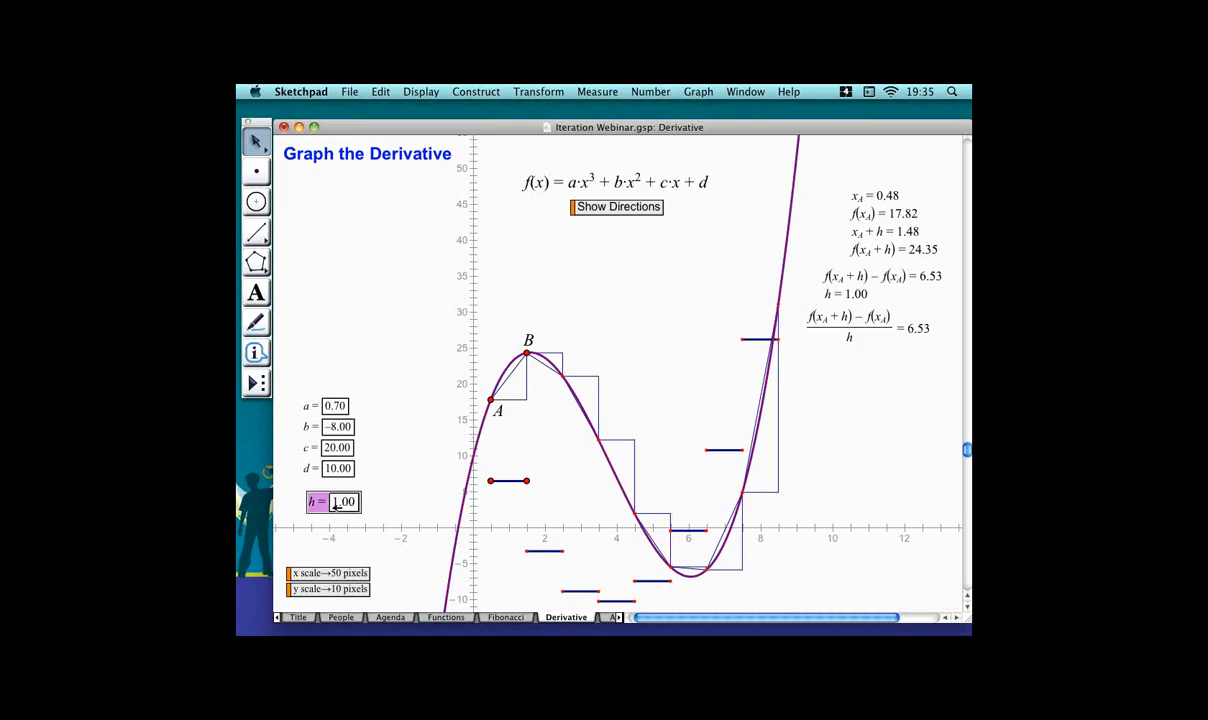
{"action": "key", "text": "minus"}
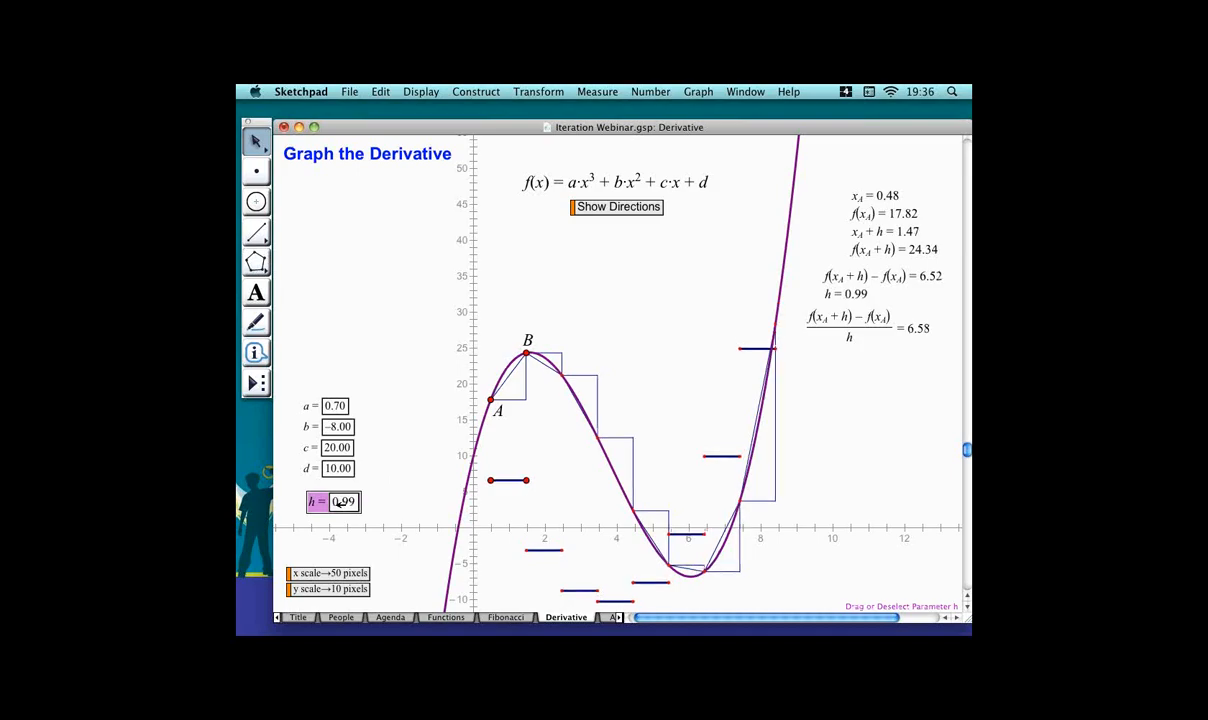
{"action": "key", "text": "minus"}
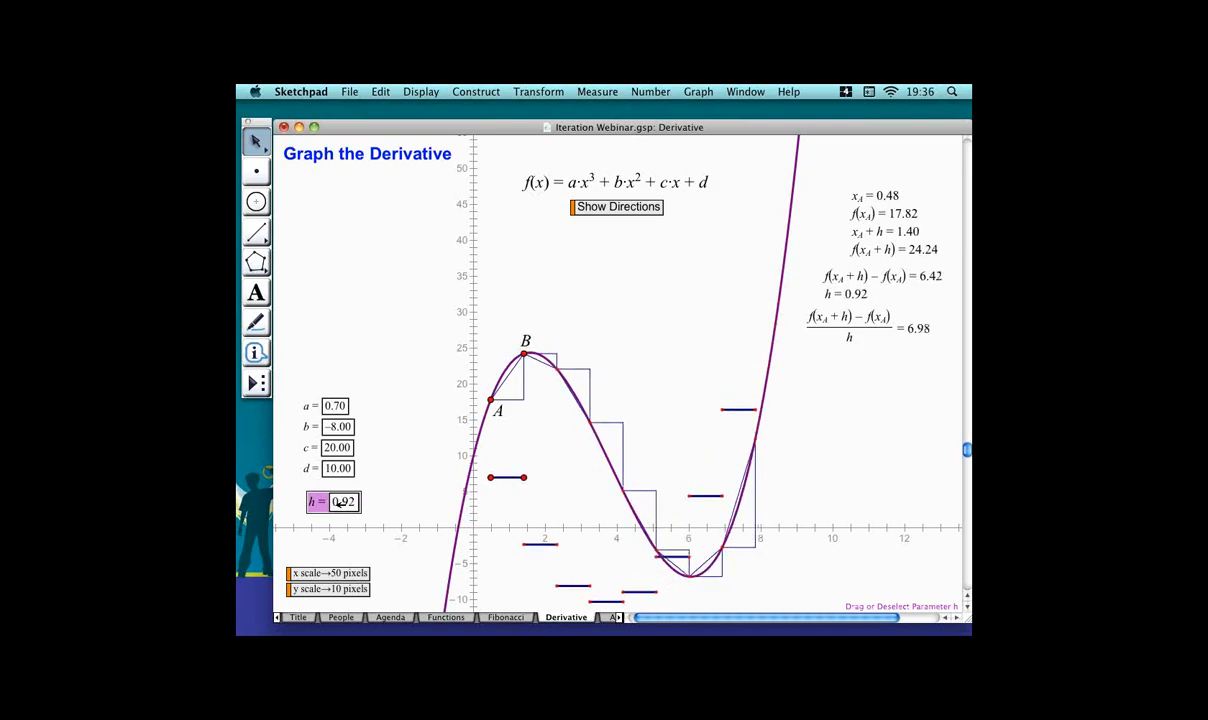
{"action": "key", "text": "minus"}
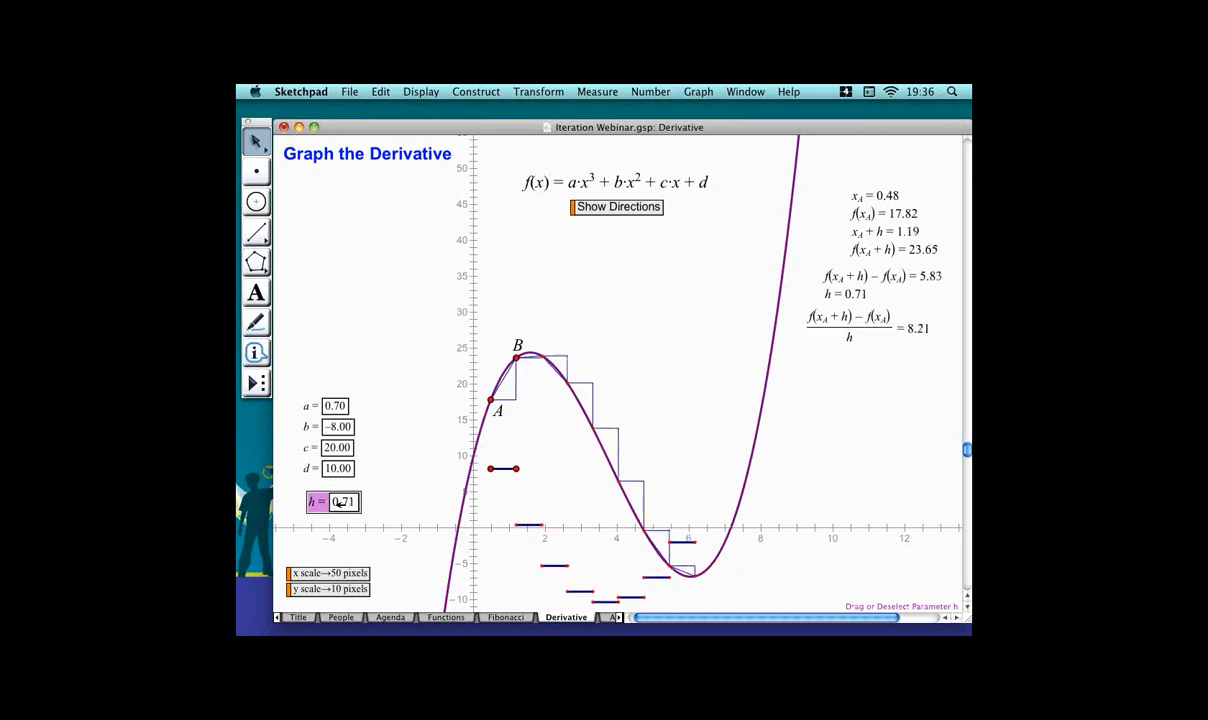
{"action": "key", "text": "minus"}
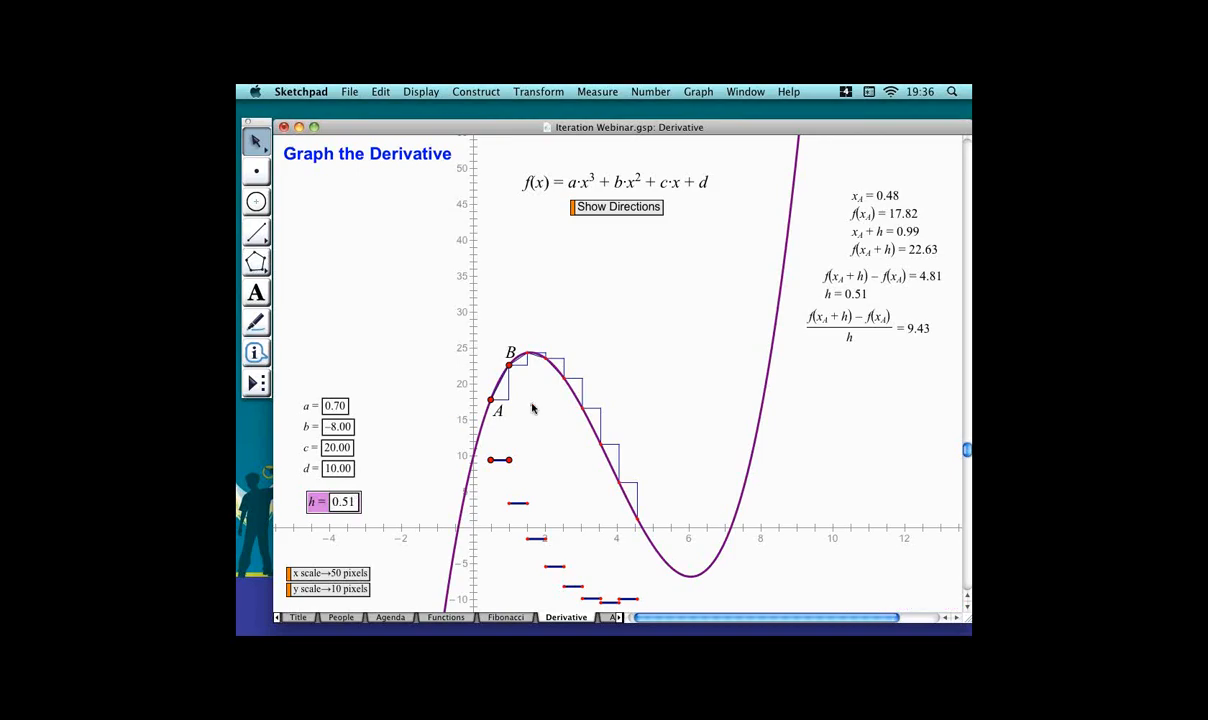
Increase the number of iterations of the iterated image so the triangles cover the whole cubic.
{"action": "left_click", "coordinate": [628, 415]}
{"action": "left_click", "coordinate": [627, 422]}
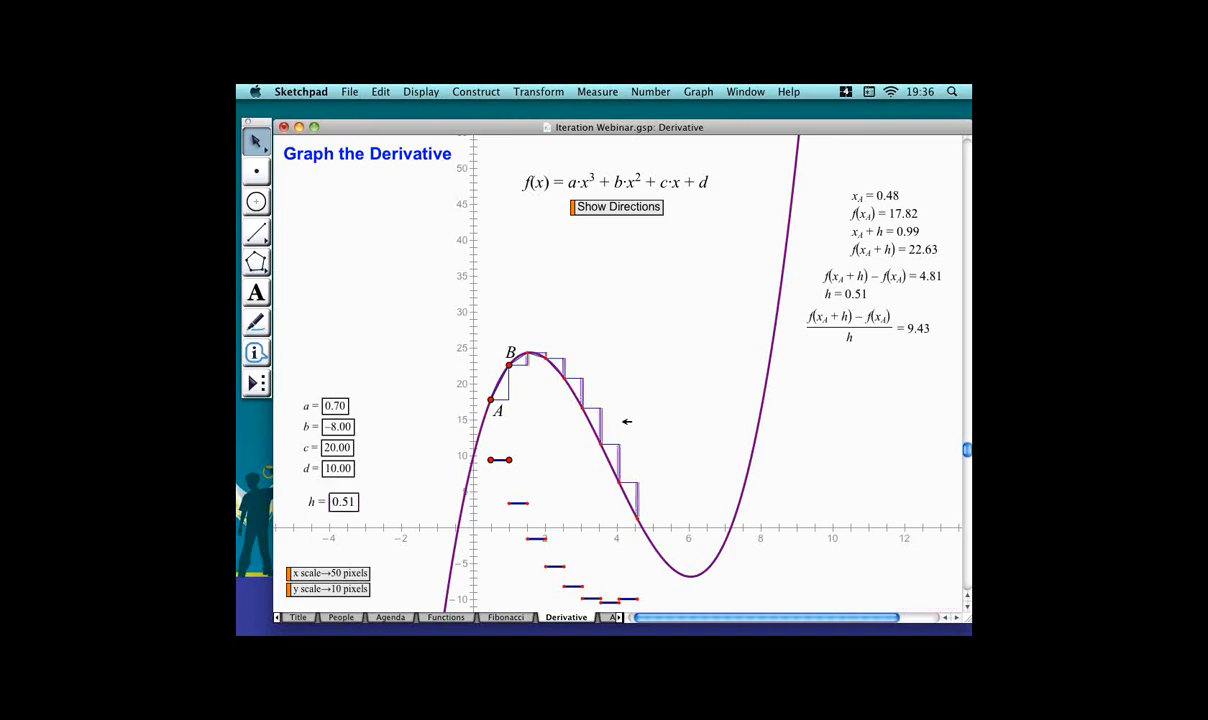
{"action": "key", "text": "plus"}
{"action": "key", "text": "plus"}
{"action": "key", "text": "plus"}
{"action": "key", "text": "plus"}
{"action": "key", "text": "plus"}
{"action": "key", "text": "plus"}
{"action": "key", "text": "plus"}
{"action": "key", "text": "plus"}
{"action": "key", "text": "plus"}
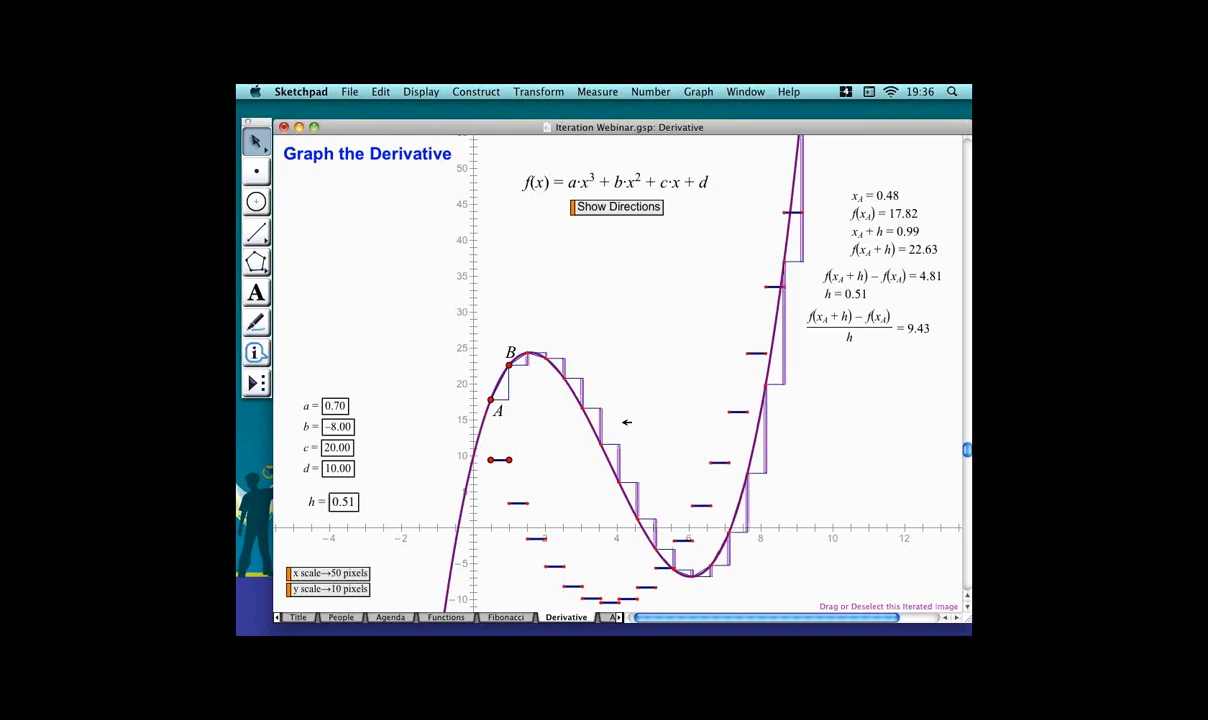
{"action": "key", "text": "plus"}
{"action": "key", "text": "plus"}
{"action": "key", "text": "plus"}
{"action": "key", "text": "plus"}
{"action": "key", "text": "plus"}
{"action": "left_click", "coordinate": [405, 455]}
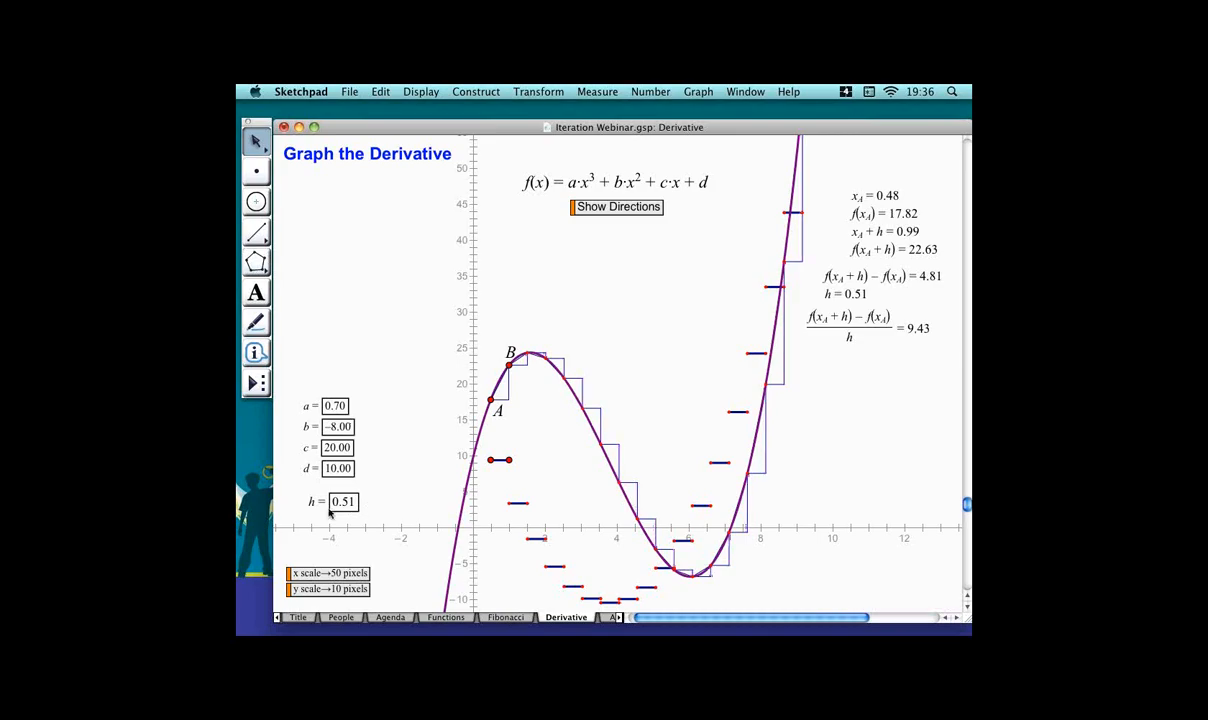
Set parameter h to 0.2.
{"action": "left_click", "coordinate": [341, 501]}
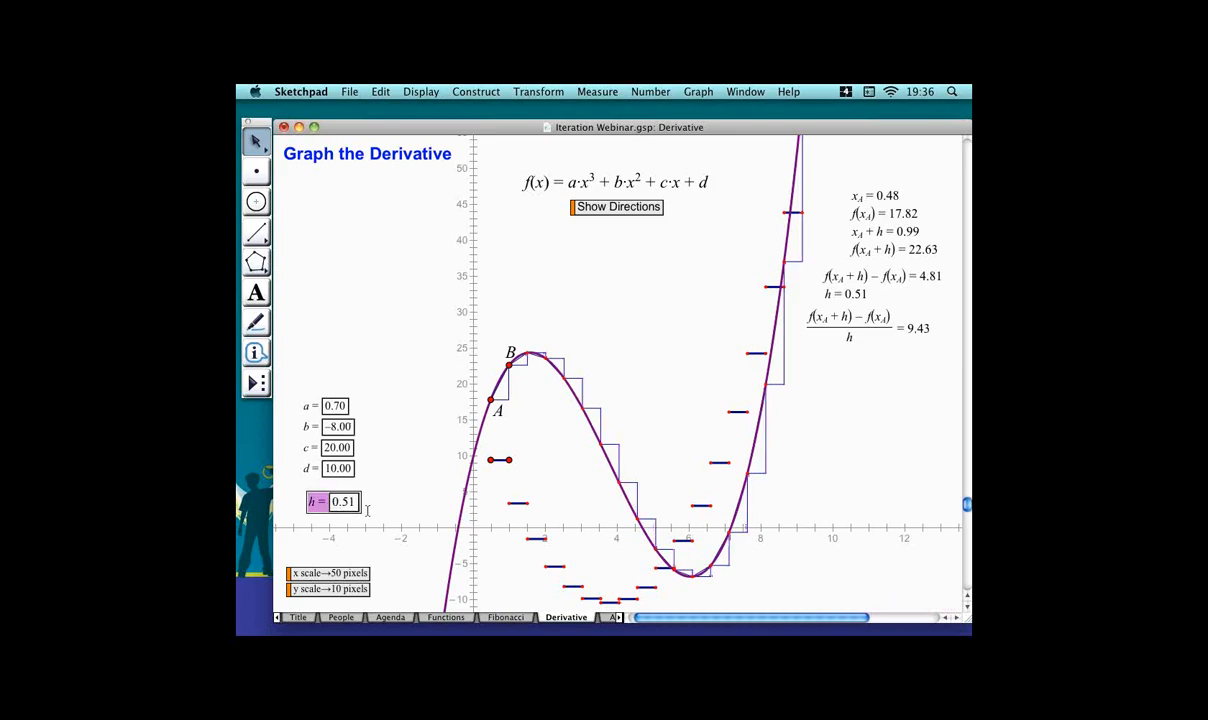
{"action": "double_click", "coordinate": [366, 502]}
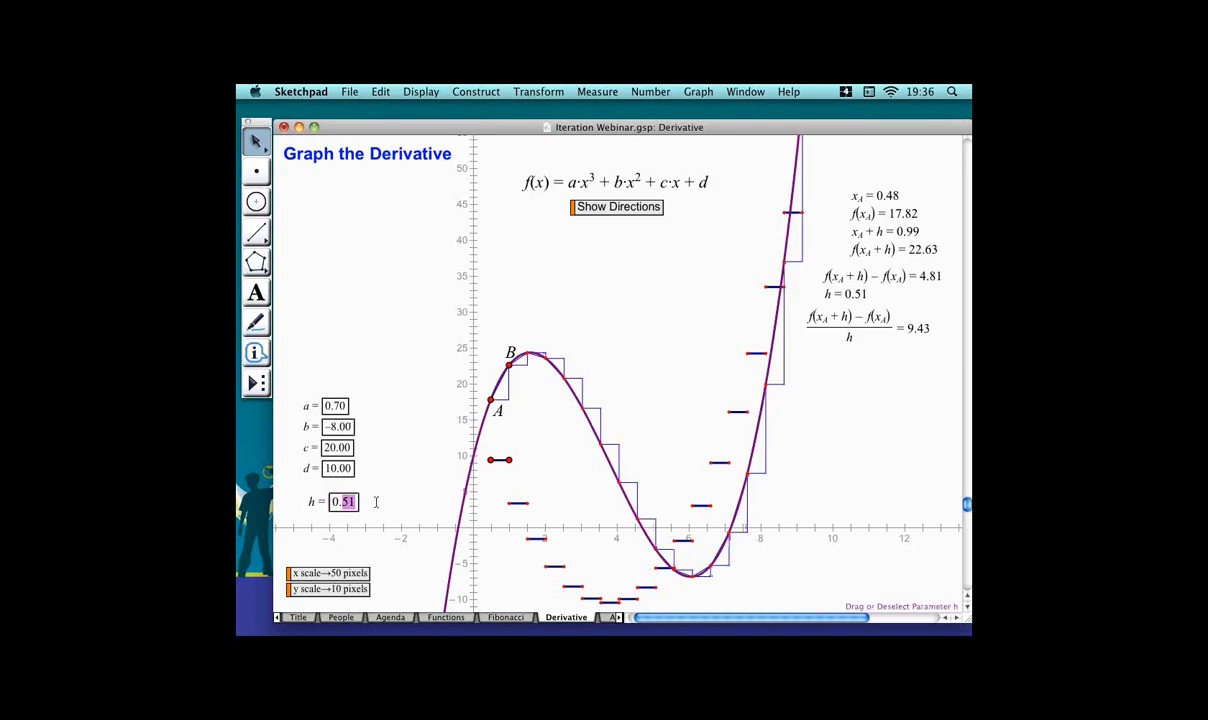
{"action": "type", "text": "0.2"}
{"action": "key", "text": "Return"}
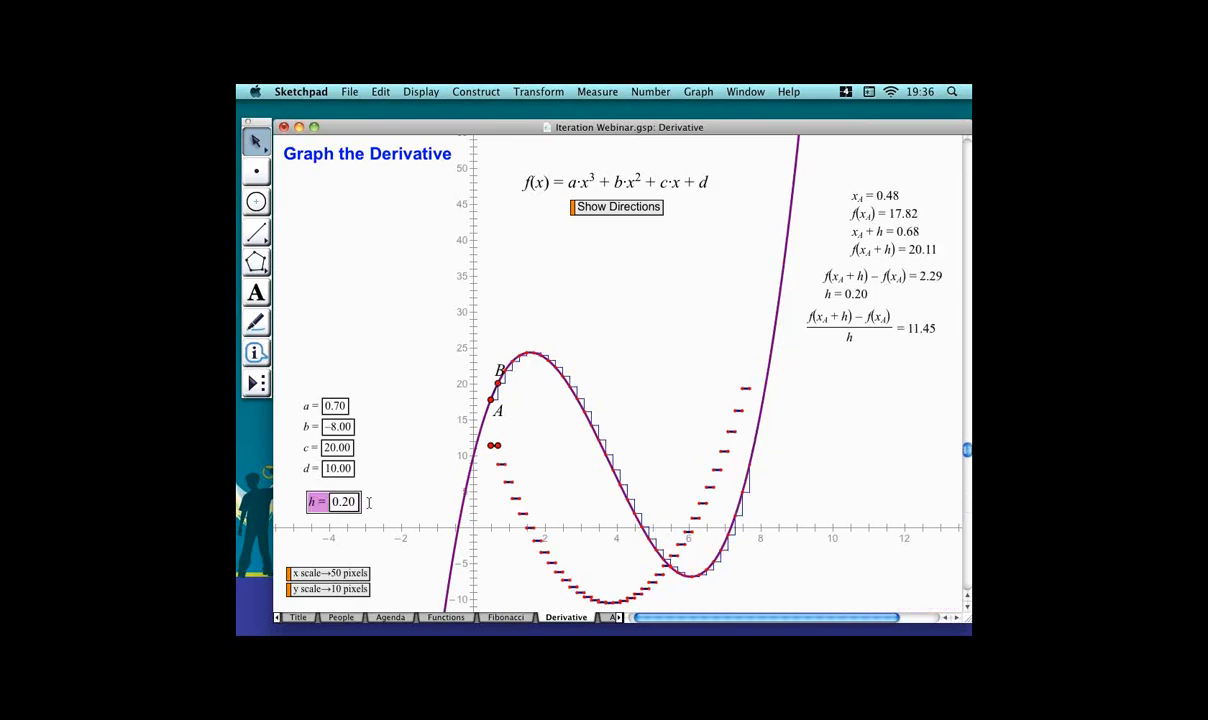
Set the iterated image's number of iterations to 1000 in its properties.
{"action": "left_click", "coordinate": [690, 418]}
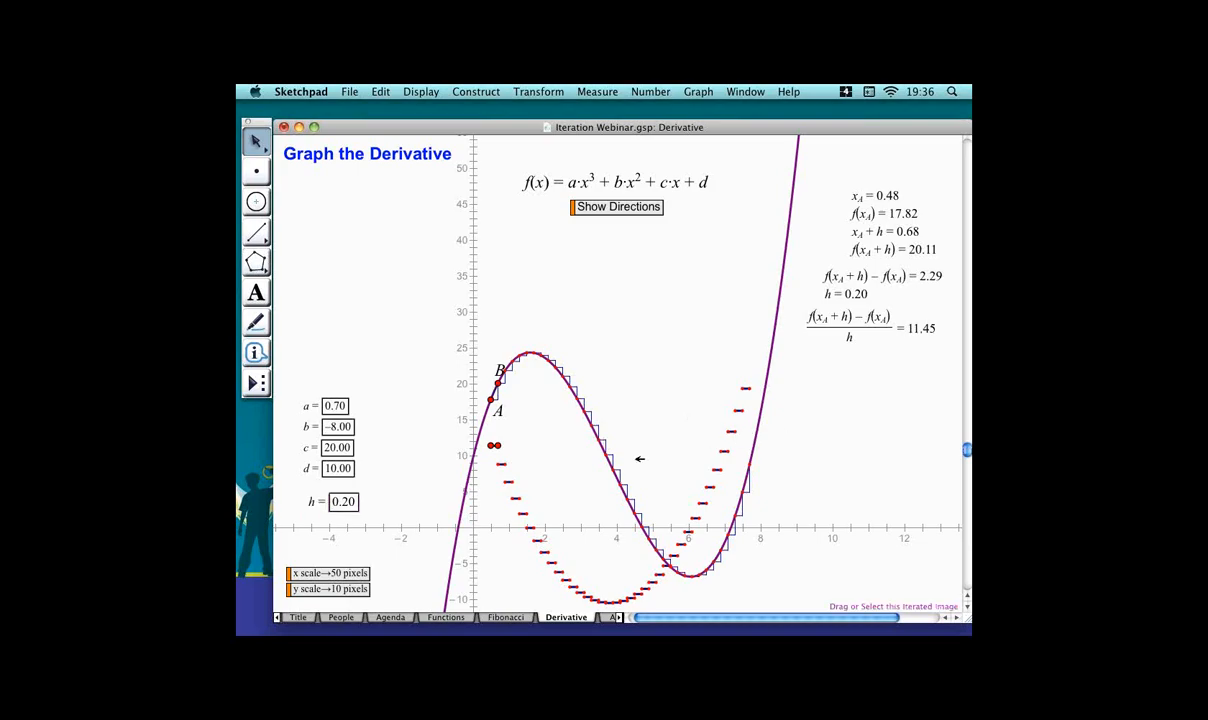
{"action": "right_click", "coordinate": [612, 444]}
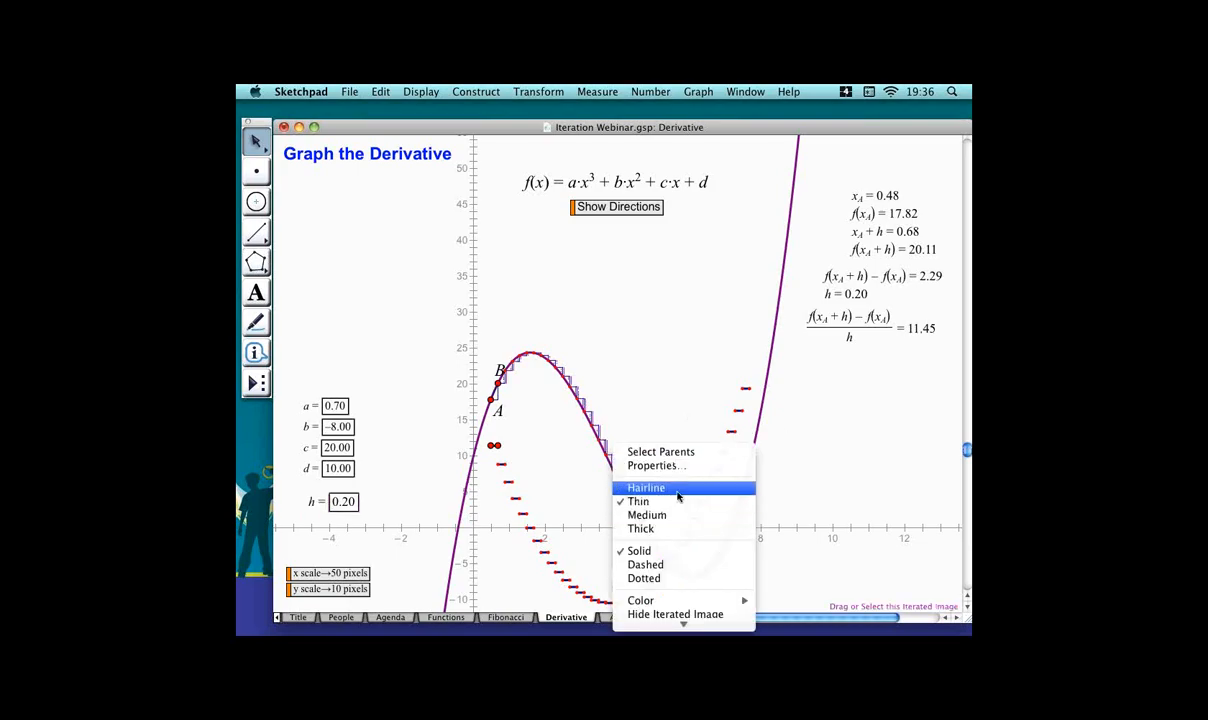
{"action": "left_click", "coordinate": [673, 473]}
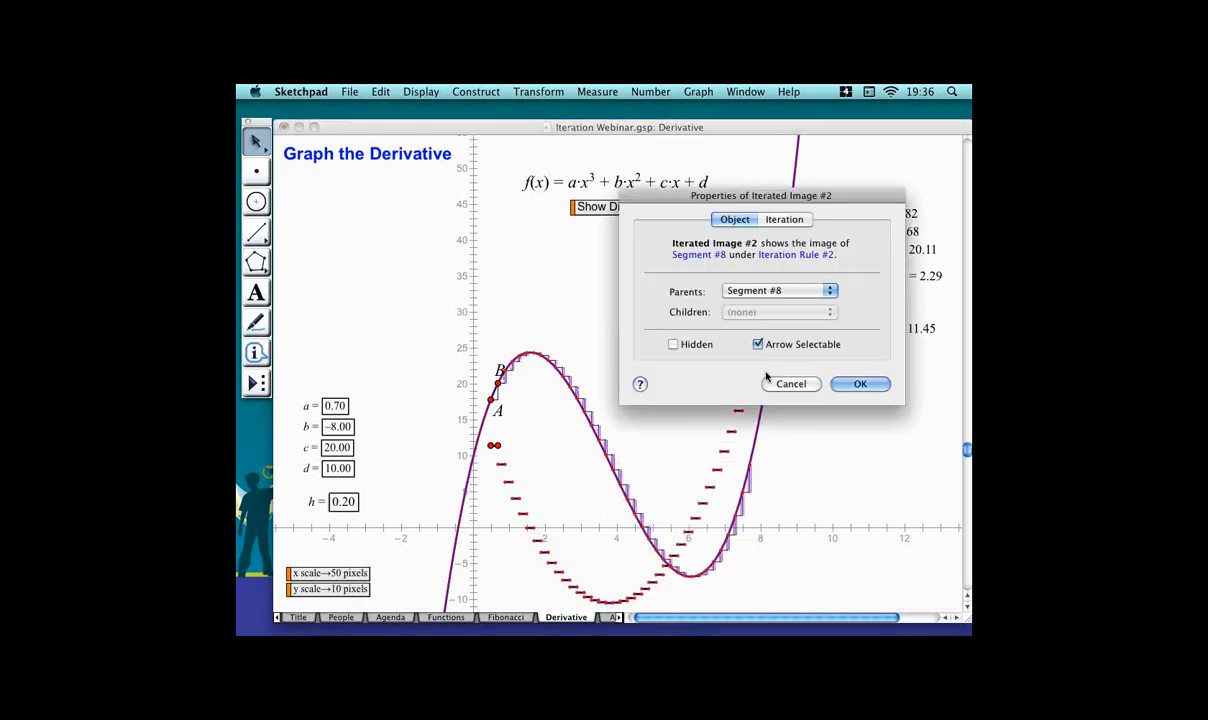
{"action": "left_click", "coordinate": [785, 220]}
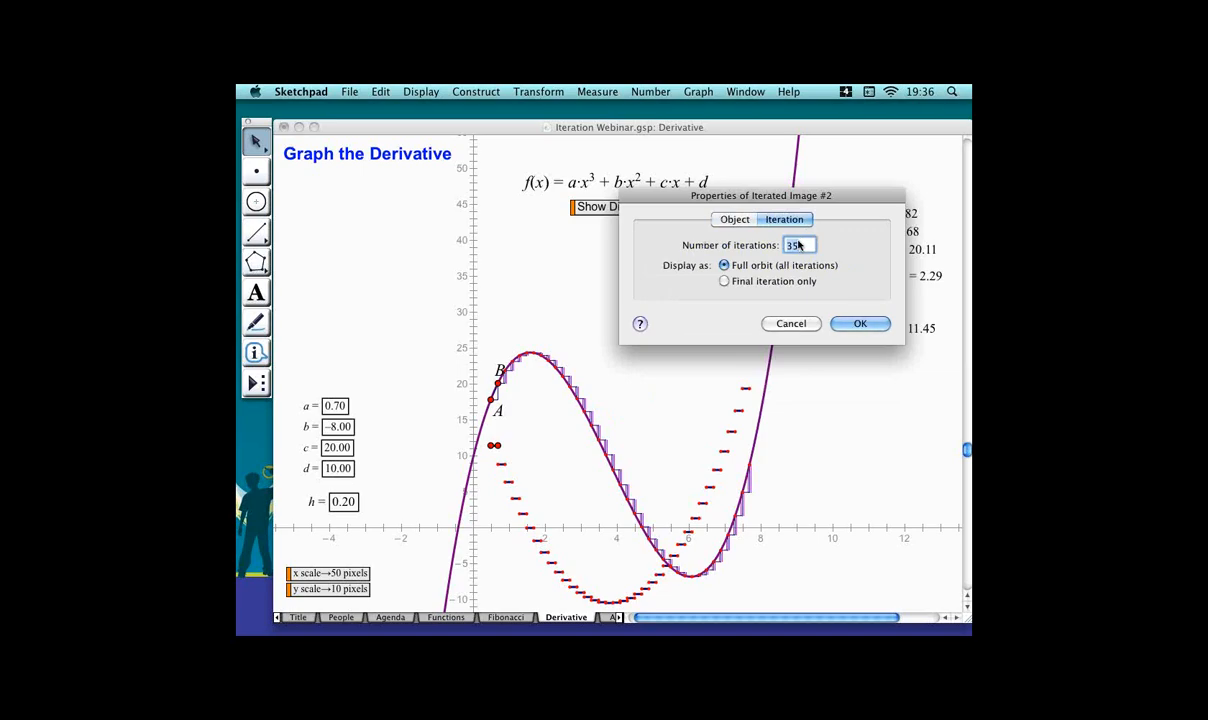
{"action": "type", "text": "1000"}
{"action": "key", "text": "Return"}
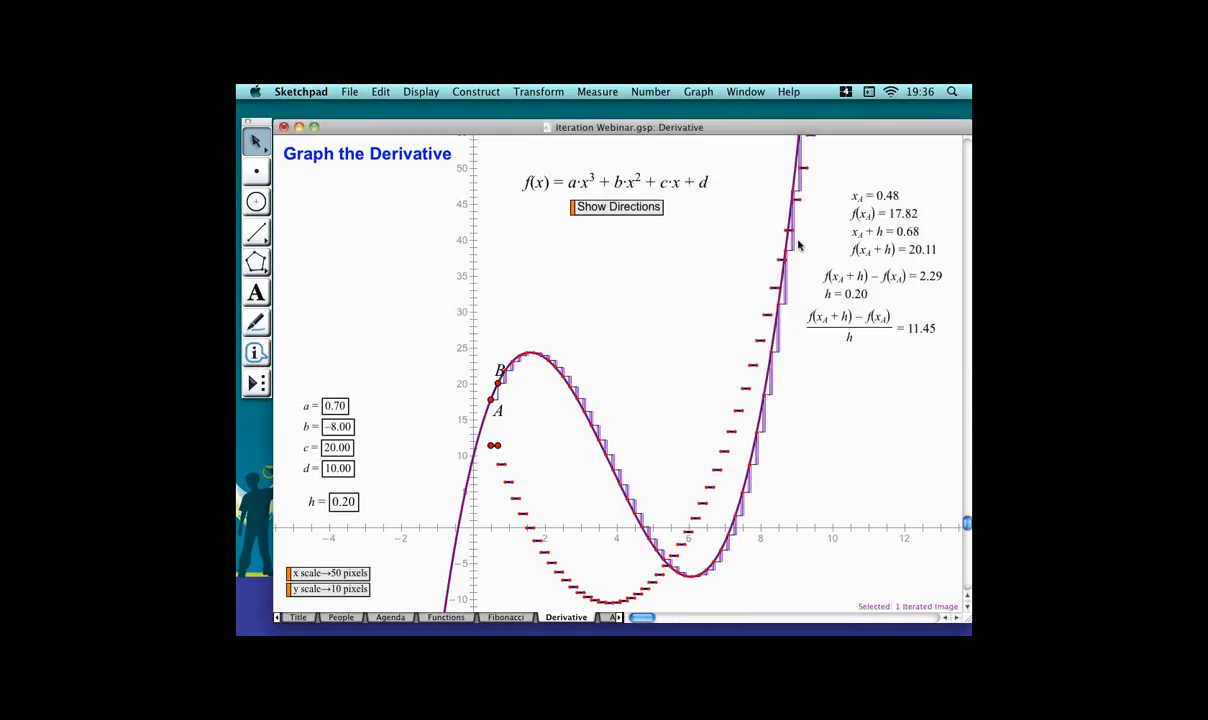
{"action": "left_click", "coordinate": [615, 368]}
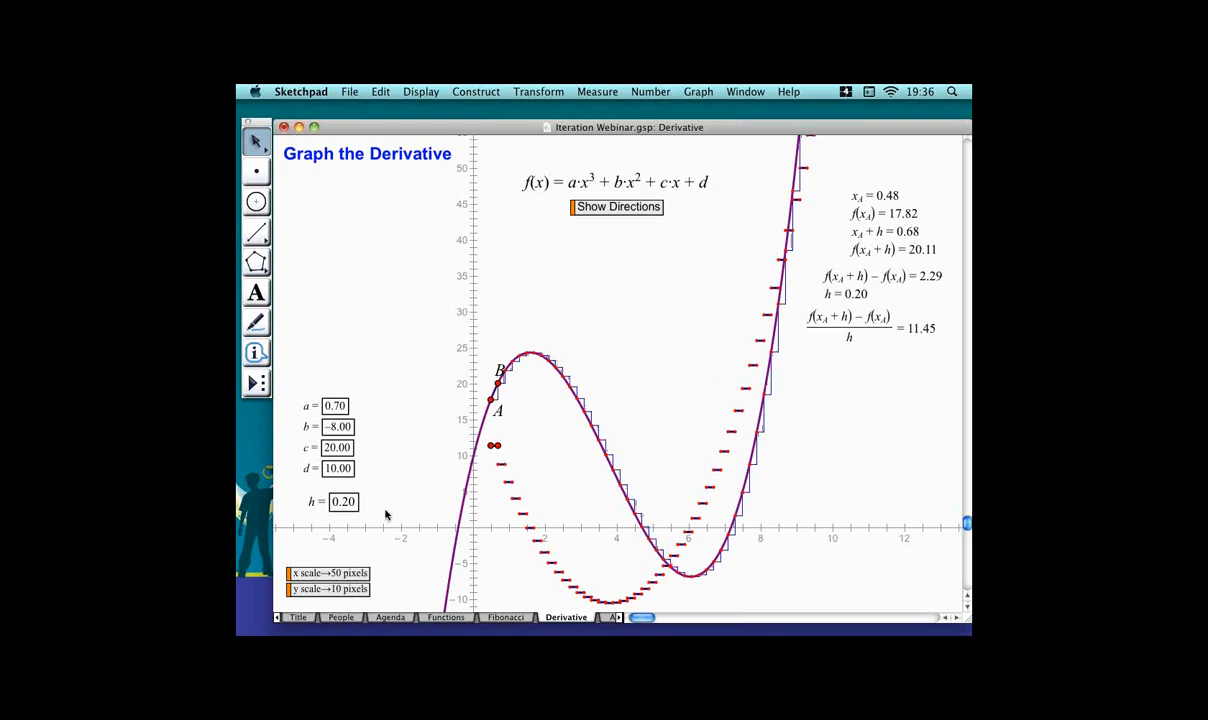
Hide the iterated endpoints of the slope segments, leaving only the segments.
{"action": "left_click", "coordinate": [334, 503]}
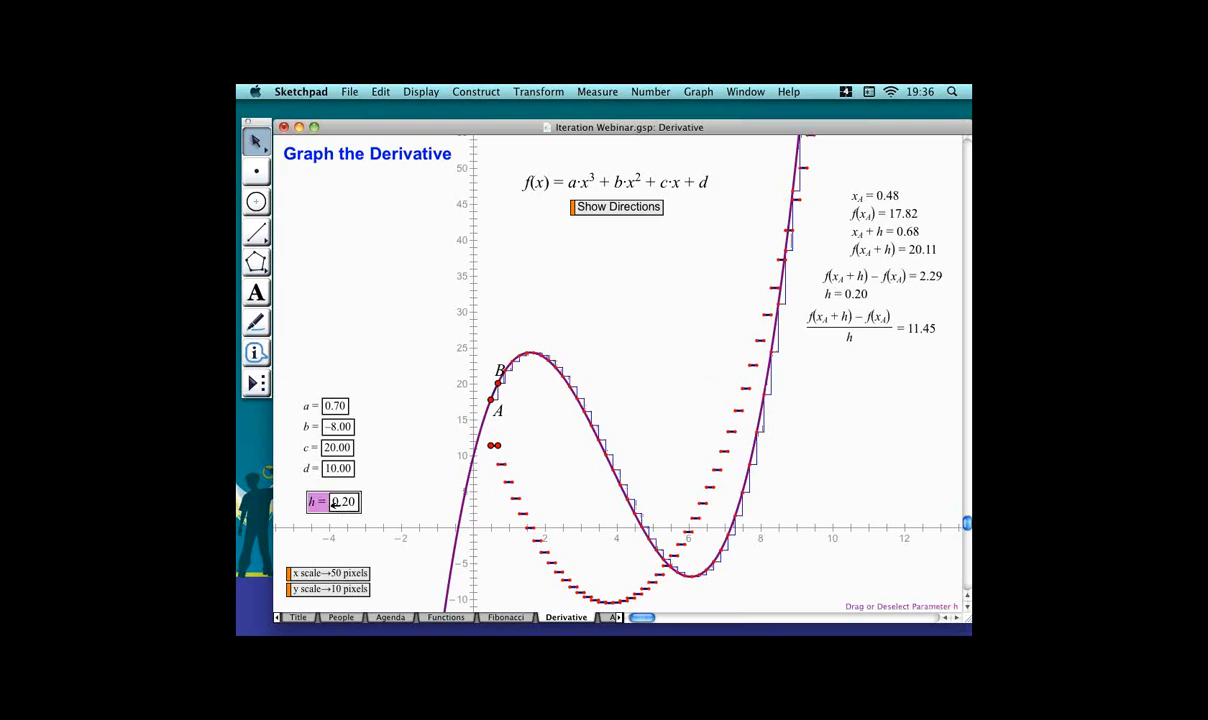
{"action": "left_click", "coordinate": [516, 481]}
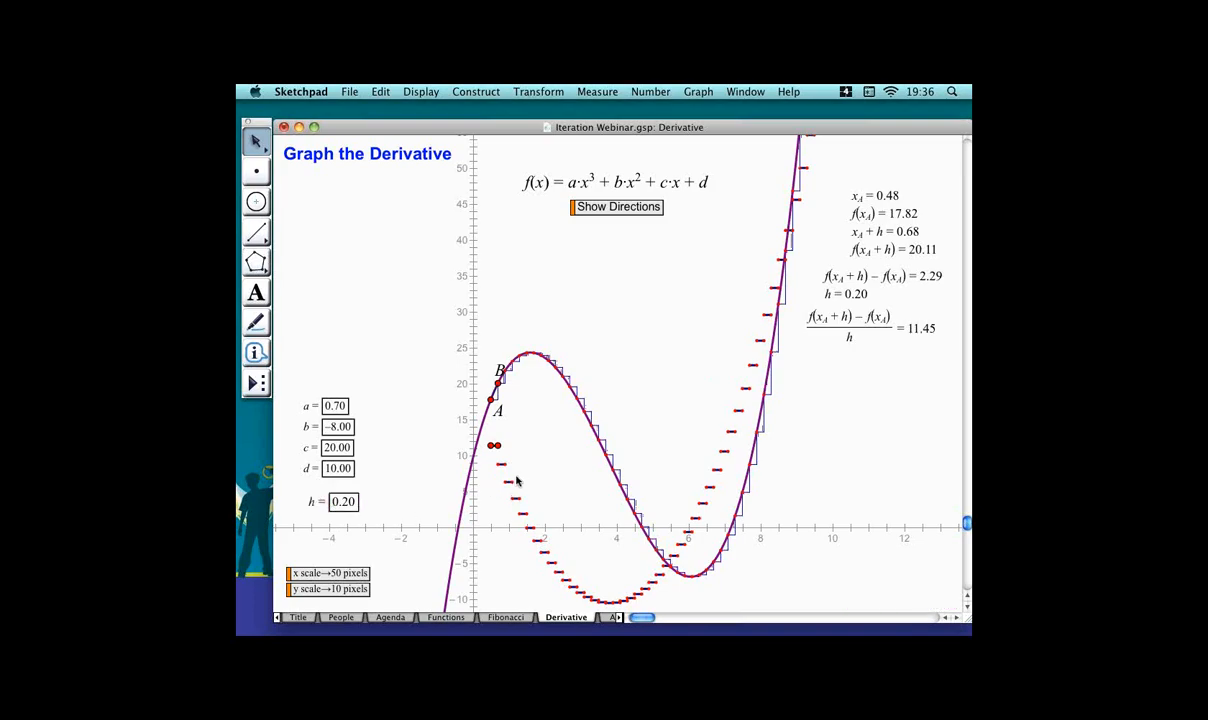
{"action": "left_click", "coordinate": [530, 482]}
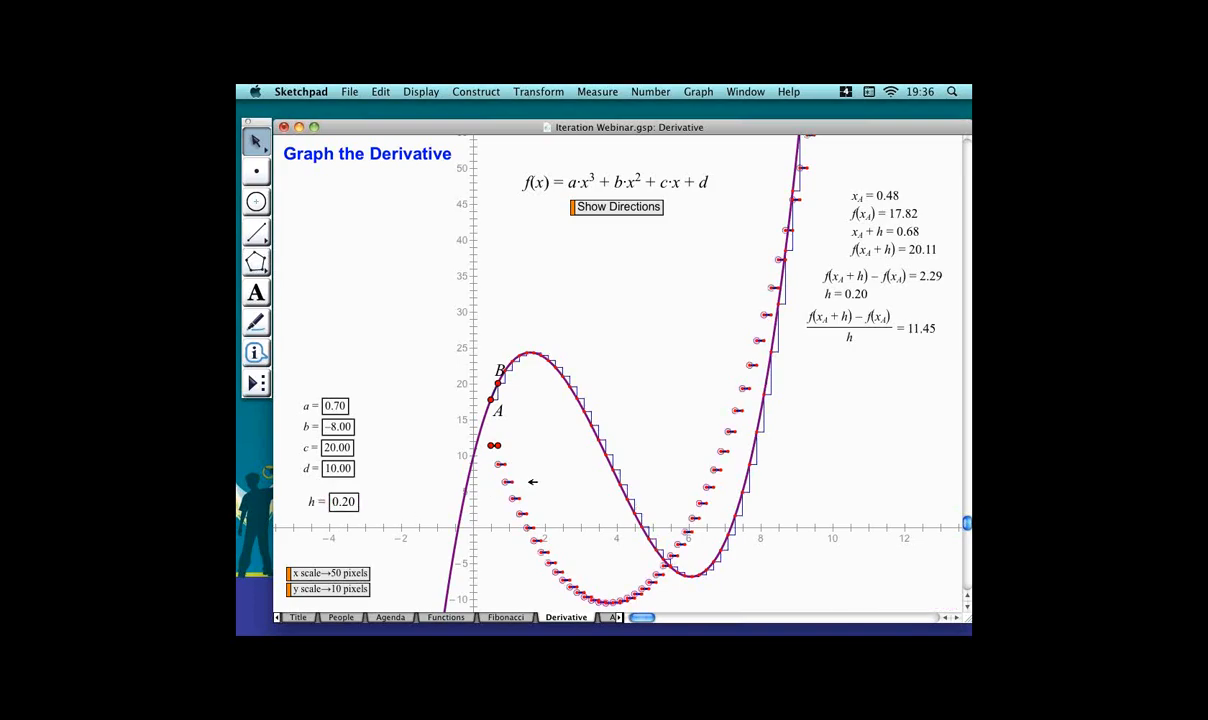
{"action": "left_click", "coordinate": [540, 482]}
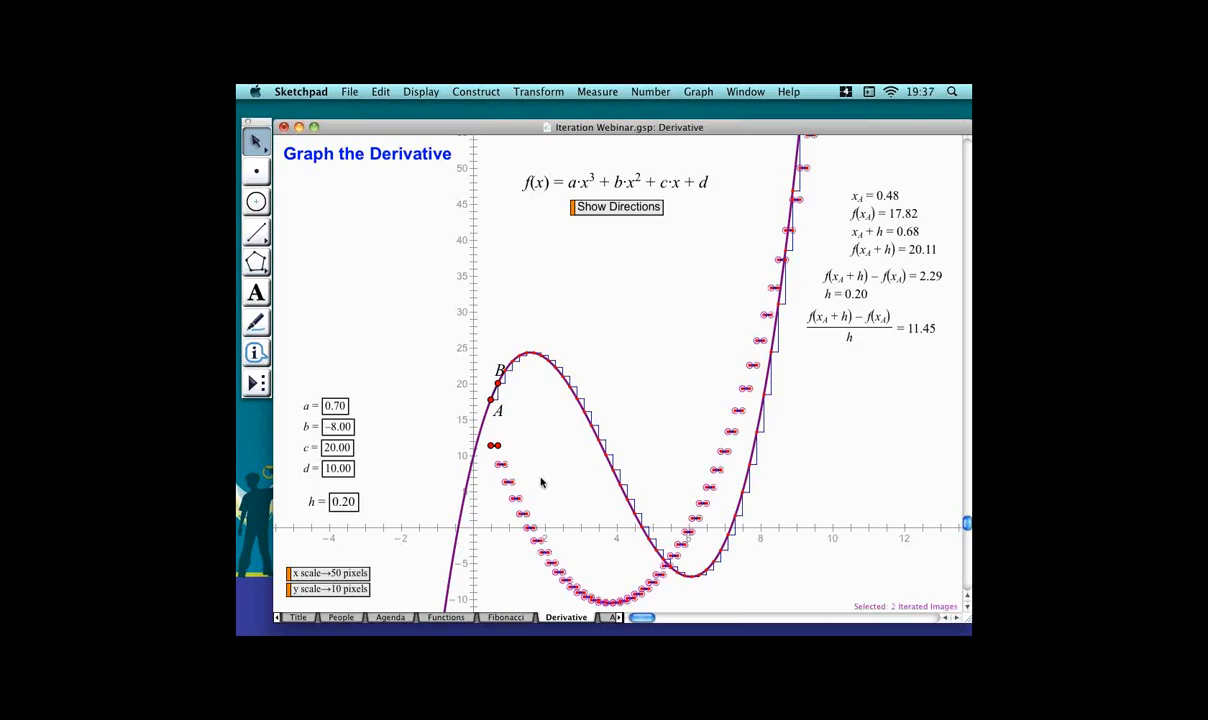
{"action": "key", "text": "super+h"}
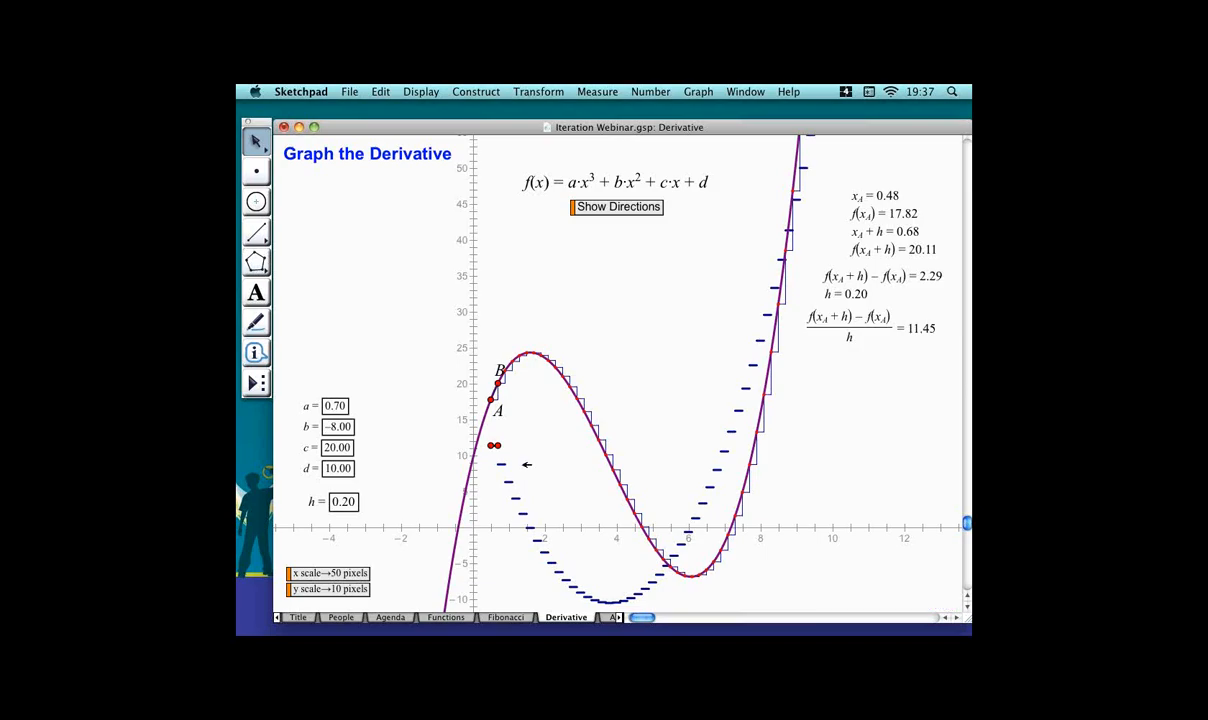
{"action": "left_click", "coordinate": [339, 504]}
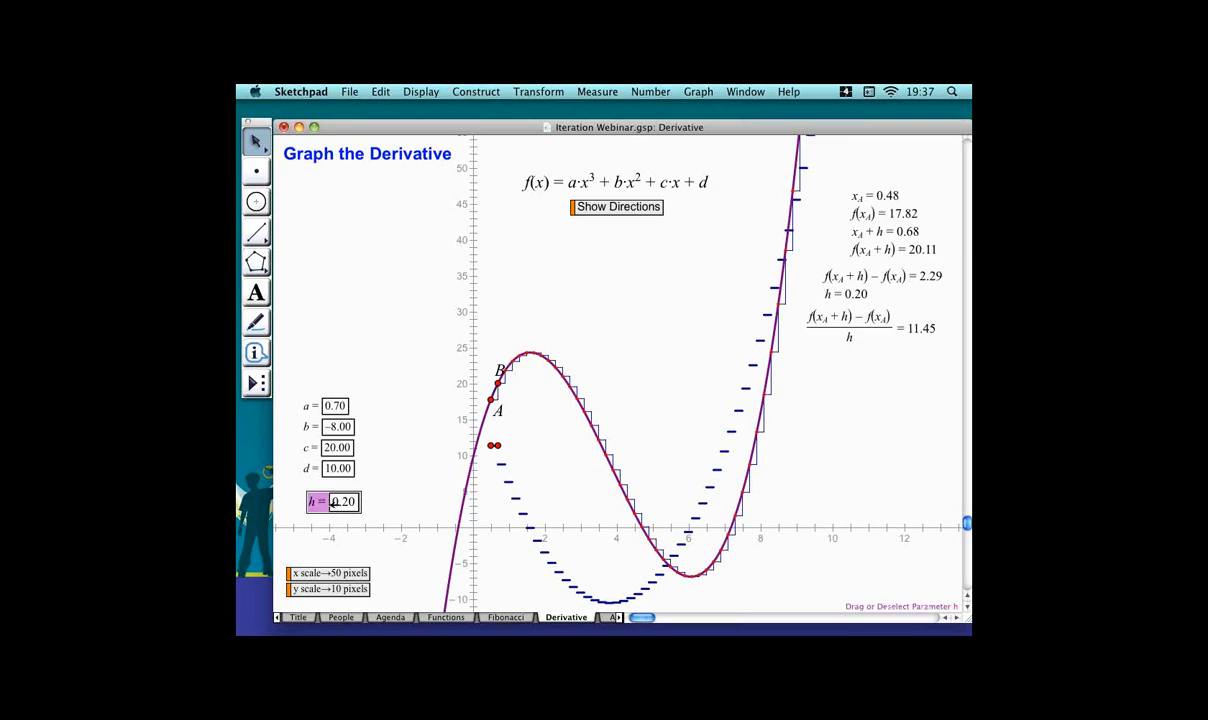
Step parameter h down to 0.00 and back up to 0.01, then nudge point A slightly along the cubic.
{"action": "key", "text": "minus"}
{"action": "key", "text": "minus"}
{"action": "key", "text": "minus"}
{"action": "key", "text": "minus"}
{"action": "key", "text": "minus"}
{"action": "key", "text": "minus"}
{"action": "key", "text": "minus"}
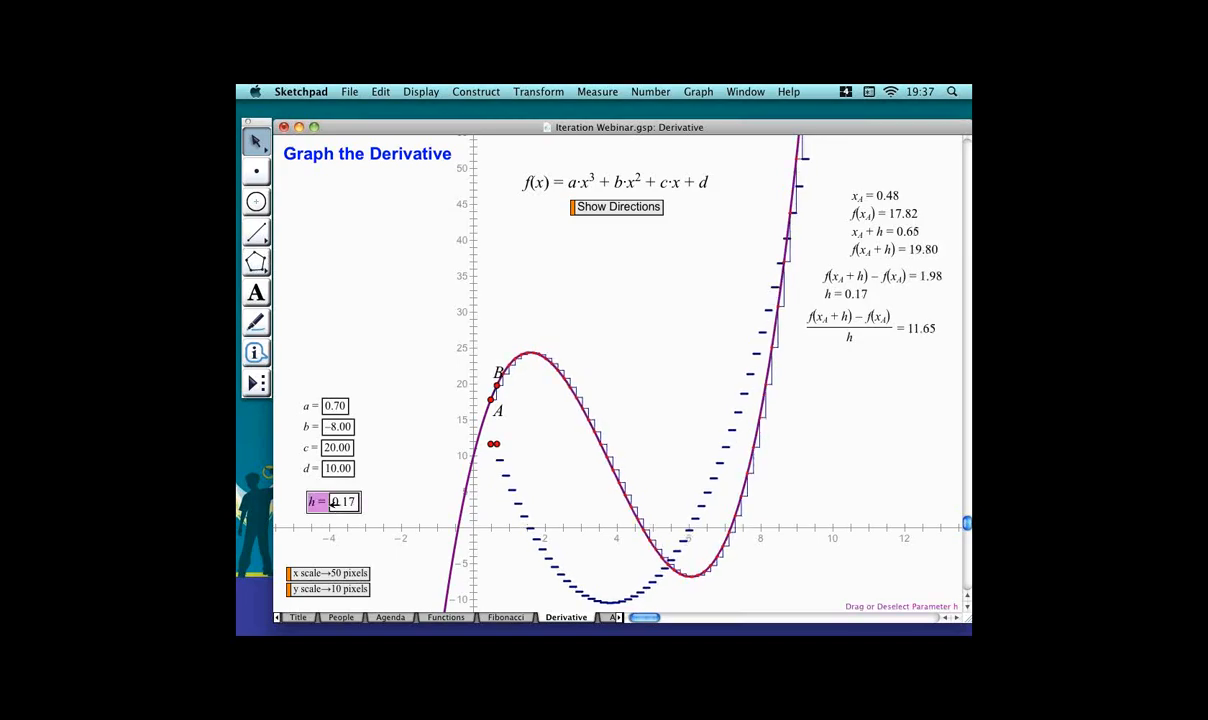
{"action": "key", "text": "minus"}
{"action": "key", "text": "minus"}
{"action": "key", "text": "minus"}
{"action": "key", "text": "minus"}
{"action": "key", "text": "minus"}
{"action": "key", "text": "minus"}
{"action": "key", "text": "minus"}
{"action": "key", "text": "minus"}
{"action": "key", "text": "minus"}
{"action": "key", "text": "minus"}
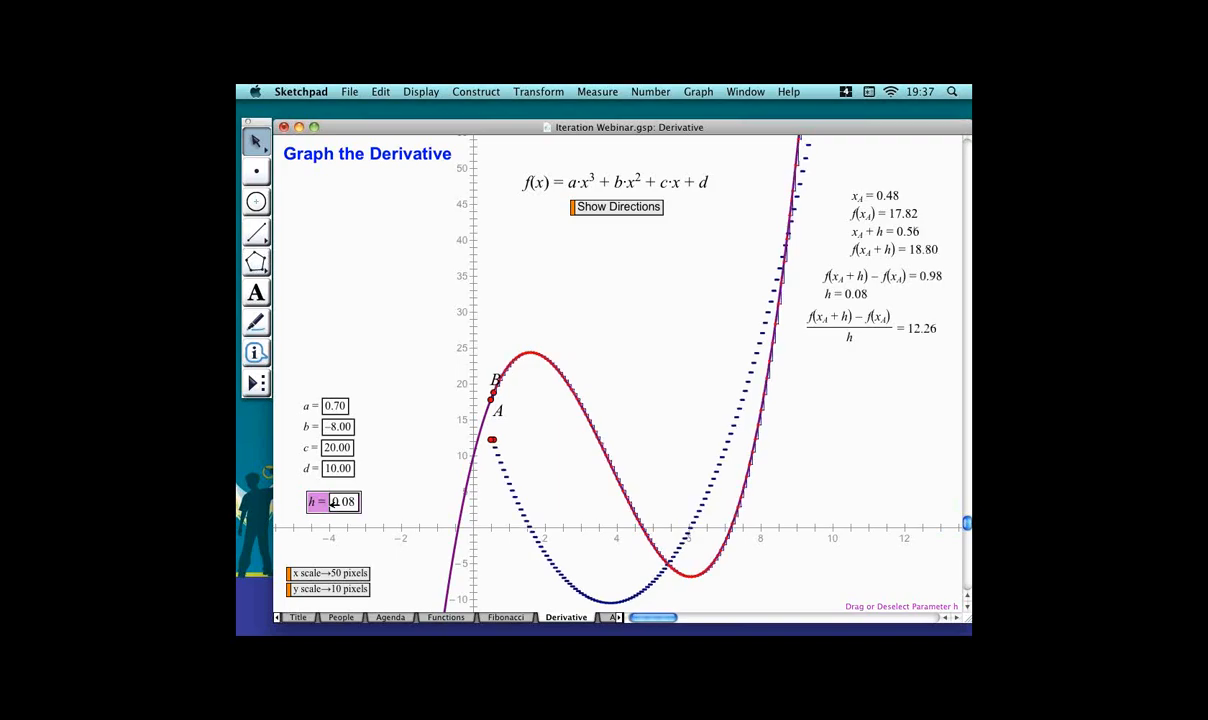
{"action": "key", "text": "minus"}
{"action": "key", "text": "minus"}
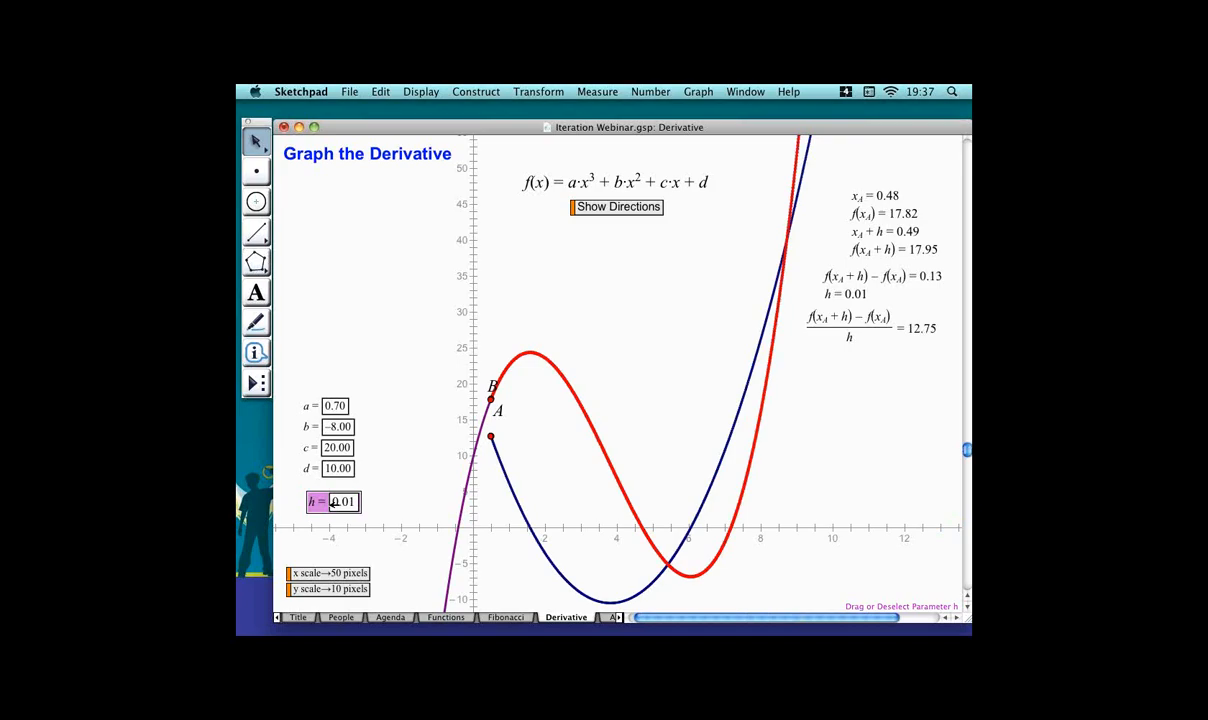
{"action": "key", "text": "minus"}
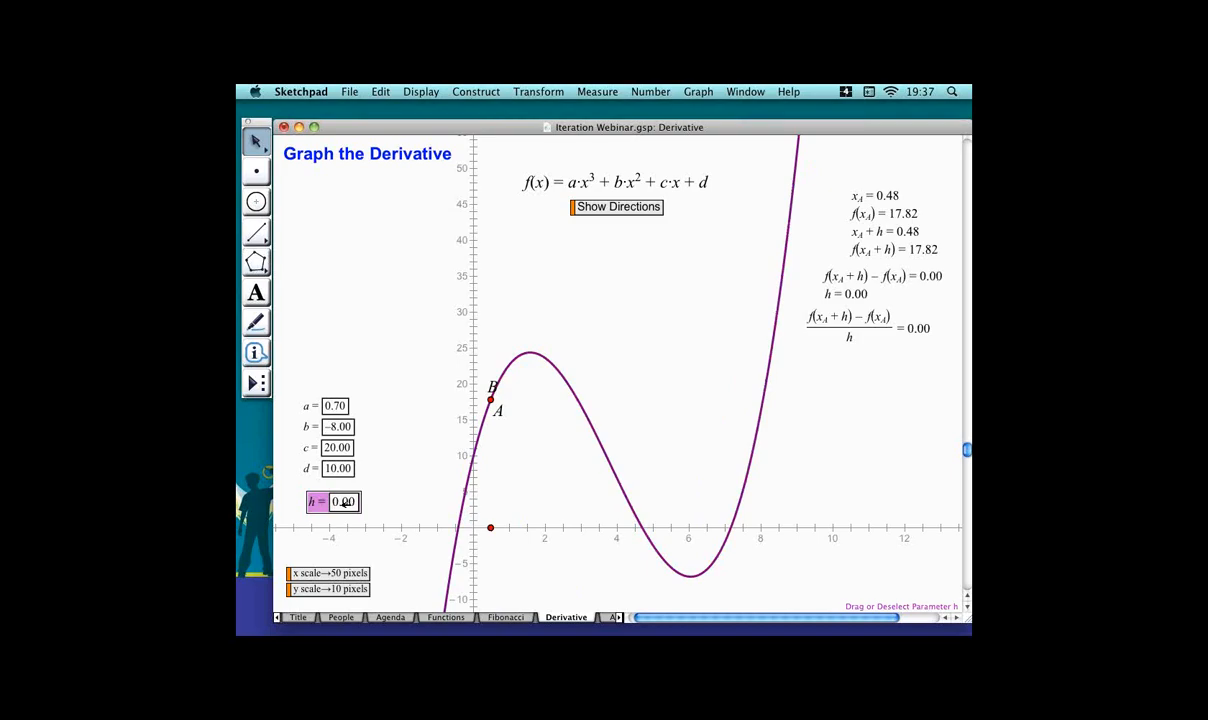
{"action": "key", "text": "plus"}
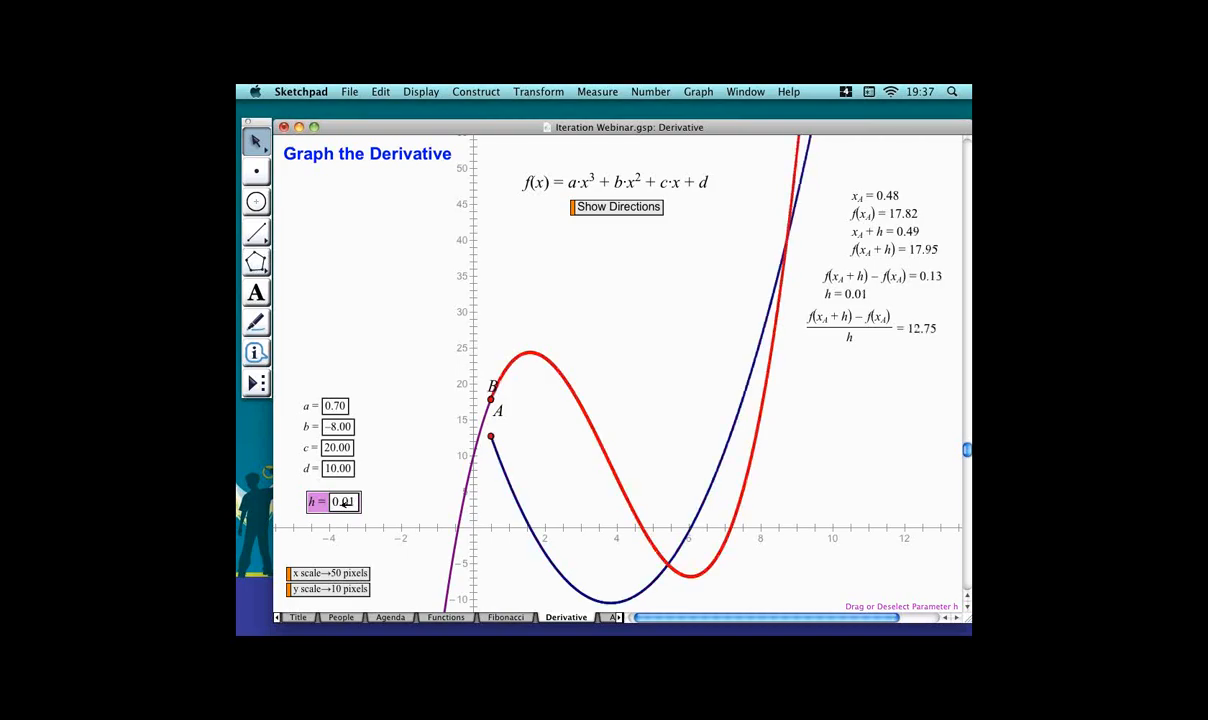
{"action": "left_click", "coordinate": [542, 453]}
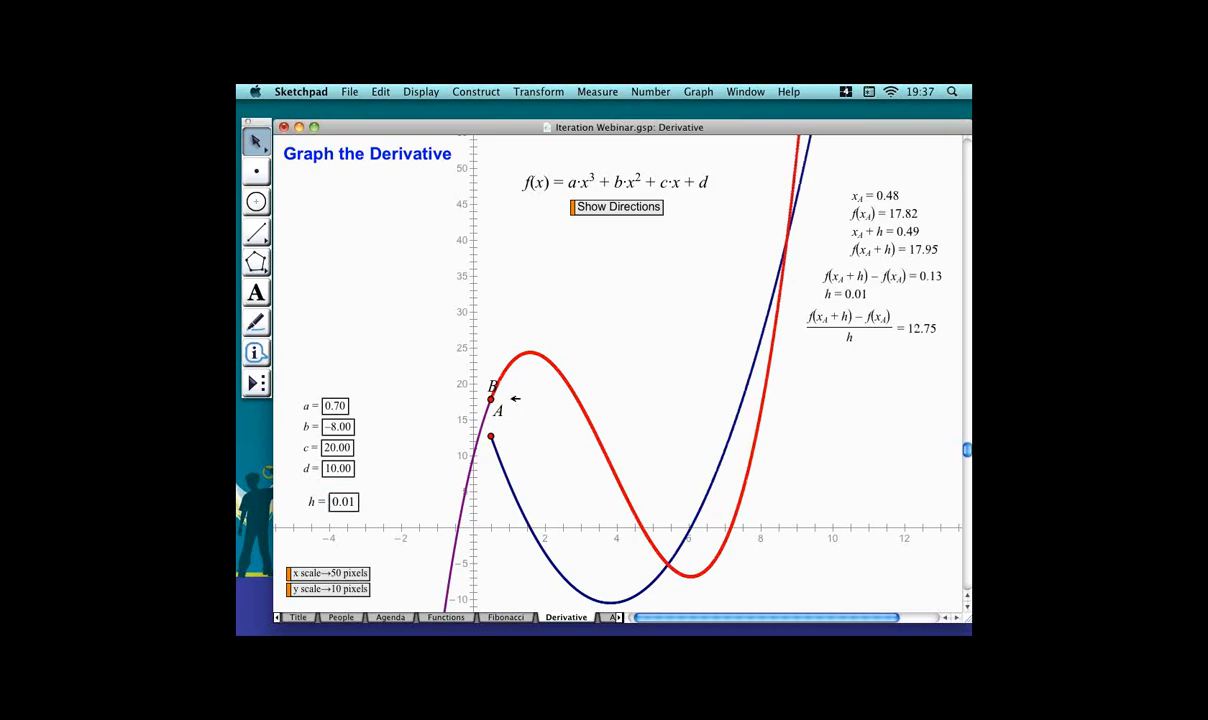
{"action": "mouse_move", "coordinate": [514, 401]}
{"action": "left_mouse_down"}
{"action": "mouse_move", "coordinate": [484, 464]}
{"action": "mouse_move", "coordinate": [514, 402]}
{"action": "left_mouse_up"}
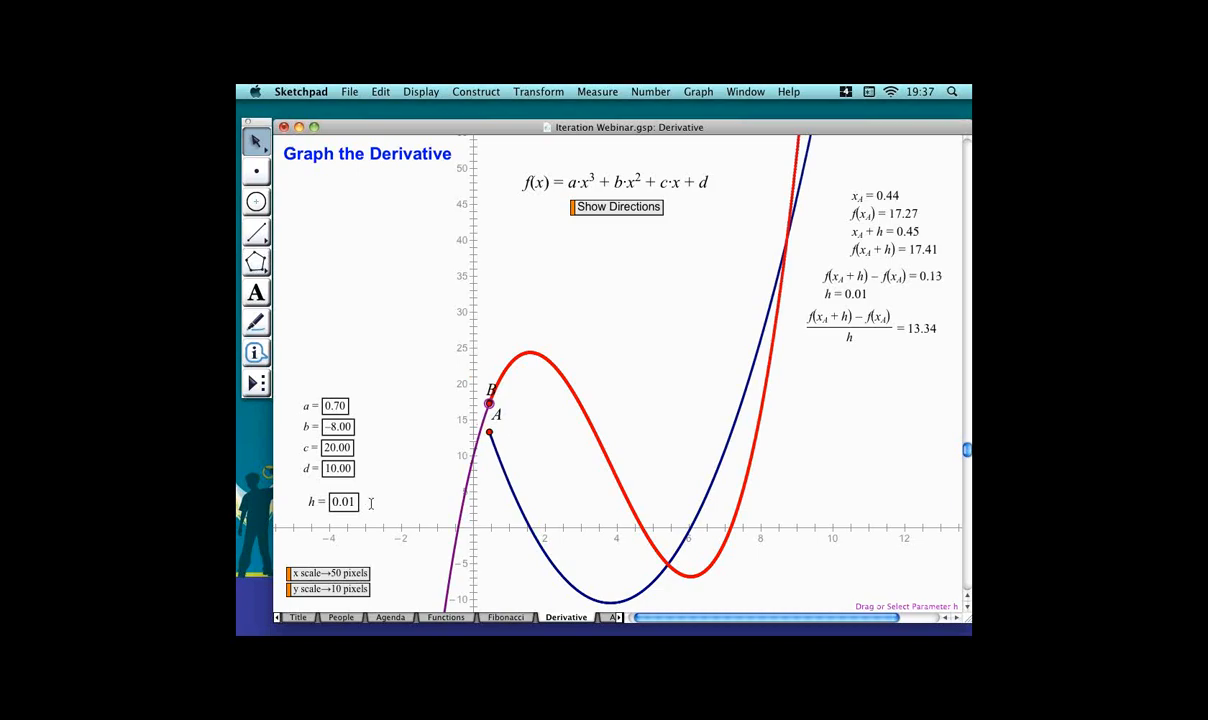
In parameter h's properties, set its precision to ten-thousandths and its value to 0.001.
{"action": "right_click", "coordinate": [369, 501]}
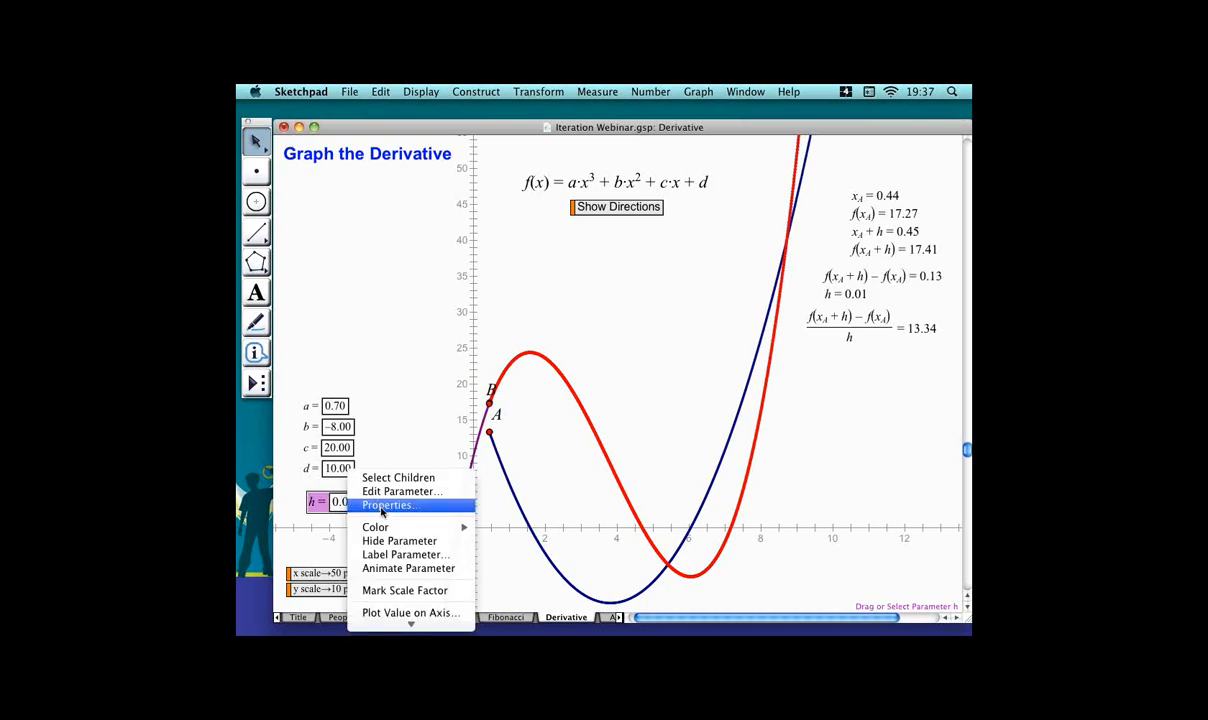
{"action": "left_click", "coordinate": [375, 501]}
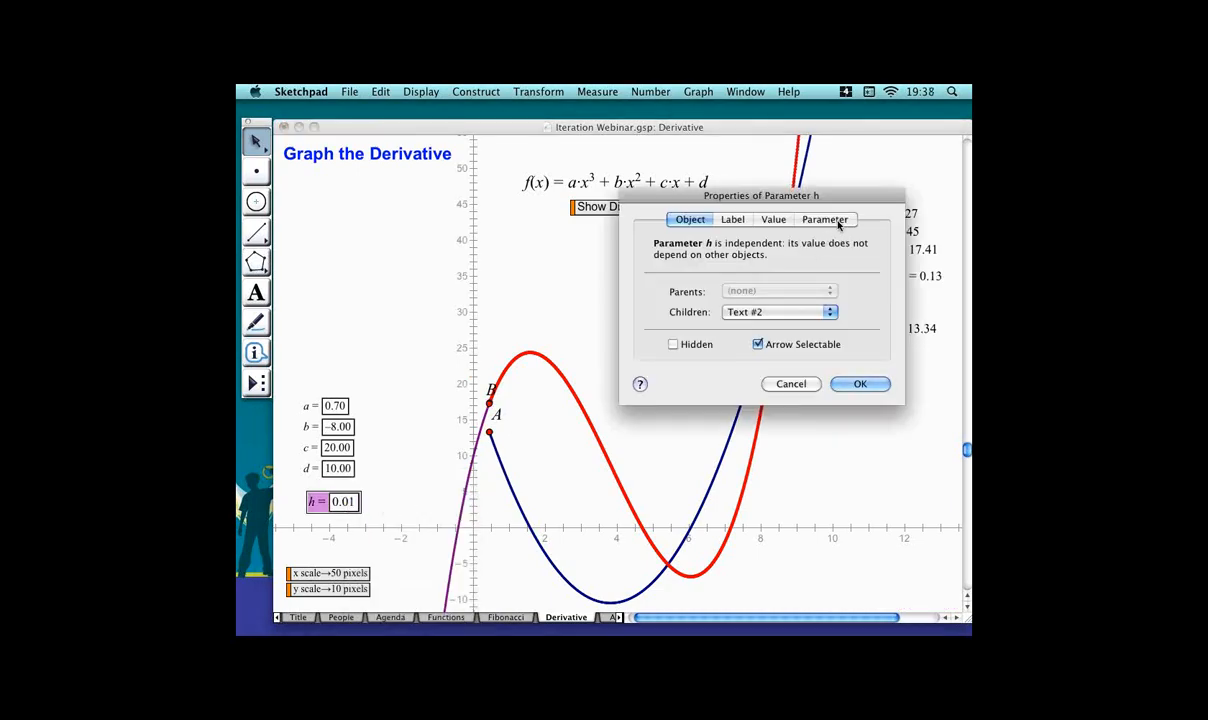
{"action": "left_click", "coordinate": [788, 220]}
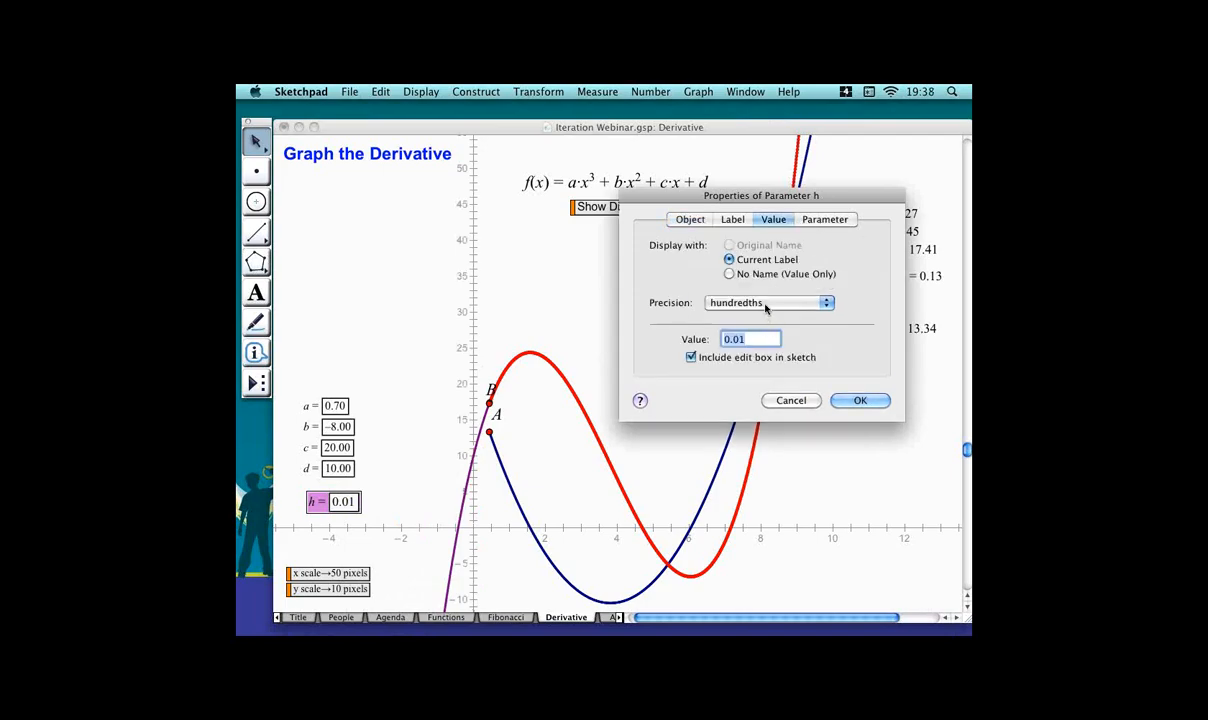
{"action": "left_click", "coordinate": [765, 307]}
{"action": "left_click", "coordinate": [768, 331]}
{"action": "left_click", "coordinate": [761, 341]}
{"action": "key", "text": "Left"}
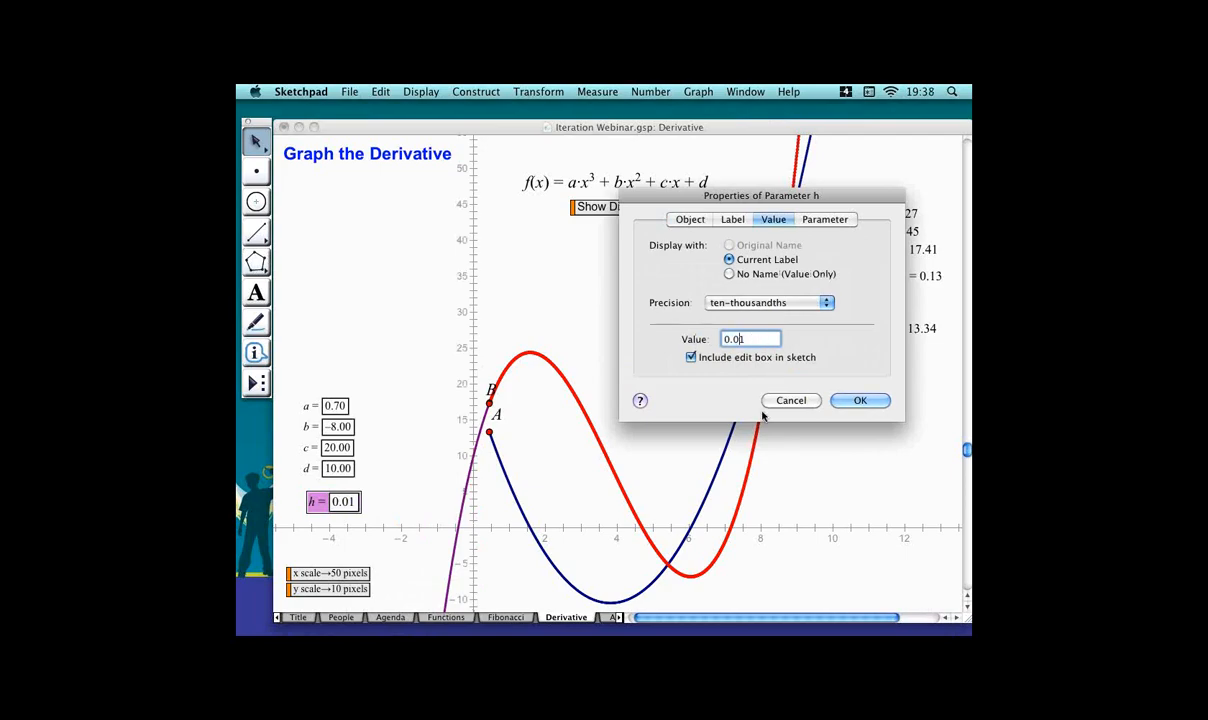
{"action": "type", "text": "0"}
{"action": "left_click", "coordinate": [888, 400]}
Set the iterated image's number of iterations to 10000 in its properties.
{"action": "left_click", "coordinate": [442, 404]}
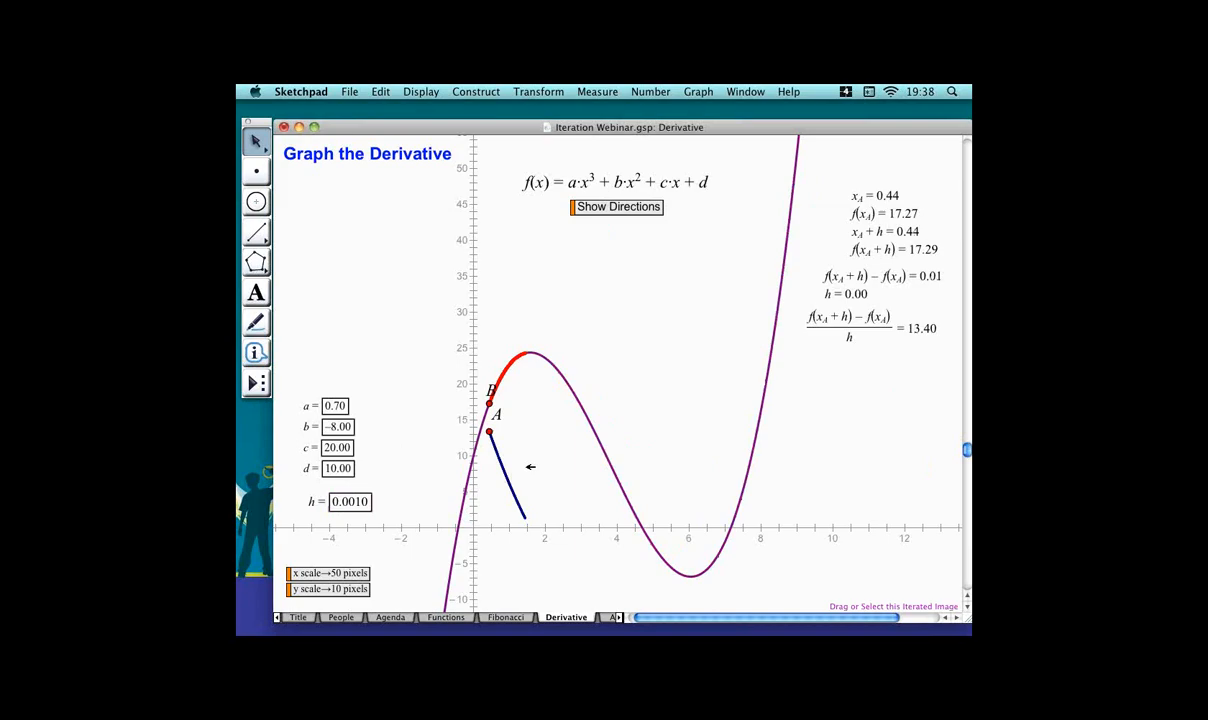
{"action": "right_click", "coordinate": [500, 452]}
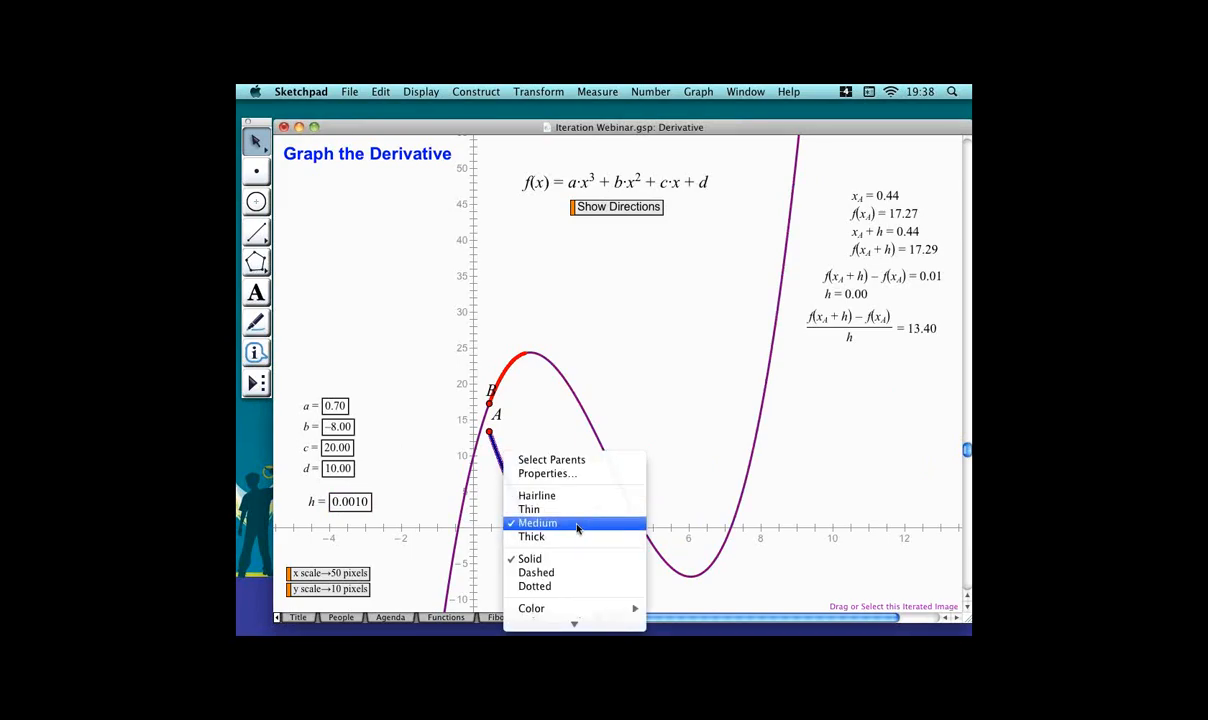
{"action": "left_click", "coordinate": [546, 474]}
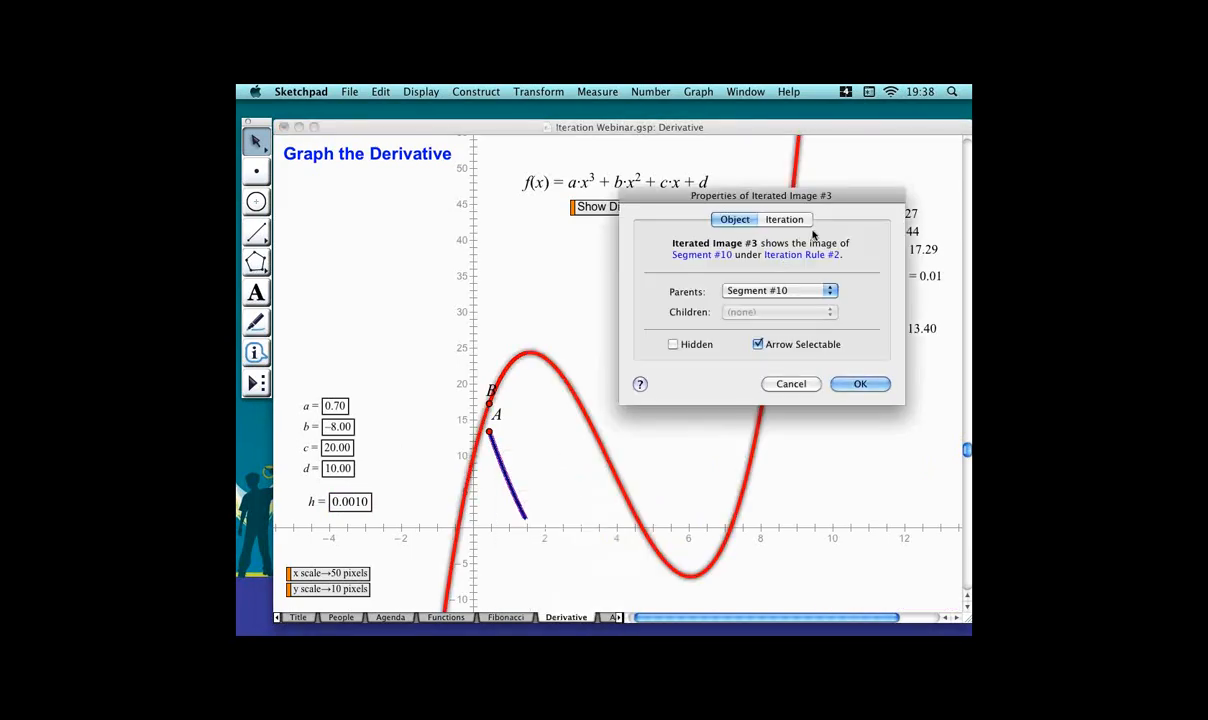
{"action": "left_click", "coordinate": [810, 219]}
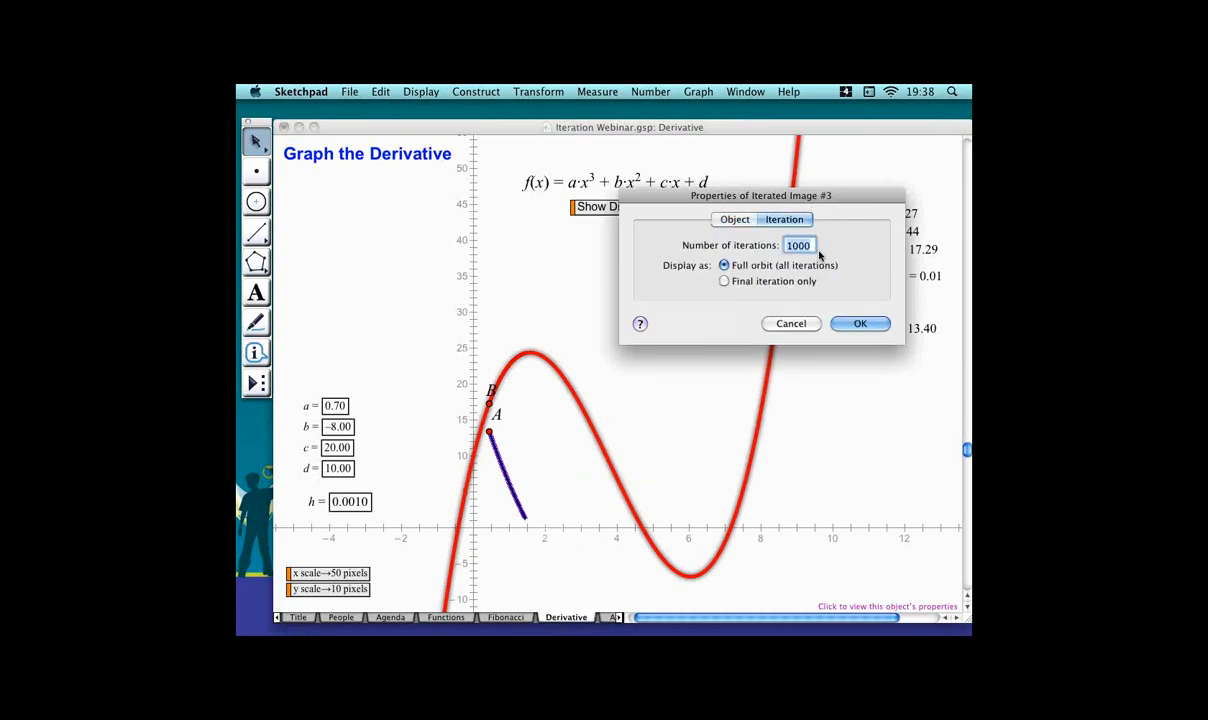
{"action": "type", "text": "0"}
{"action": "double_click", "coordinate": [815, 247]}
{"action": "key", "text": "Return"}
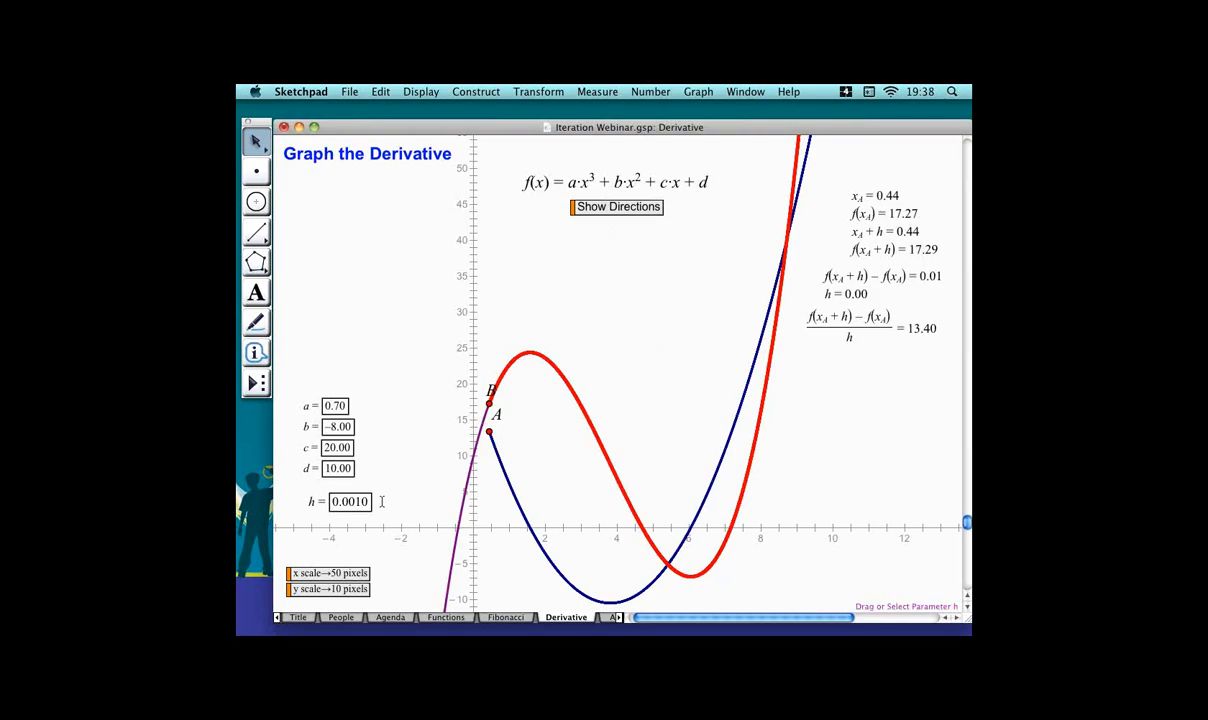
Set parameter h to 0.002 in its edit box.
{"action": "left_click_drag", "start_coordinate": [381, 502], "coordinate": [379, 503]}
{"action": "left_click", "coordinate": [407, 502]}
{"action": "left_click", "coordinate": [383, 503]}
{"action": "left_click_drag", "start_coordinate": [383, 503], "coordinate": [378, 503]}
{"action": "type", "text": "2"}
{"action": "key", "text": "Return"}
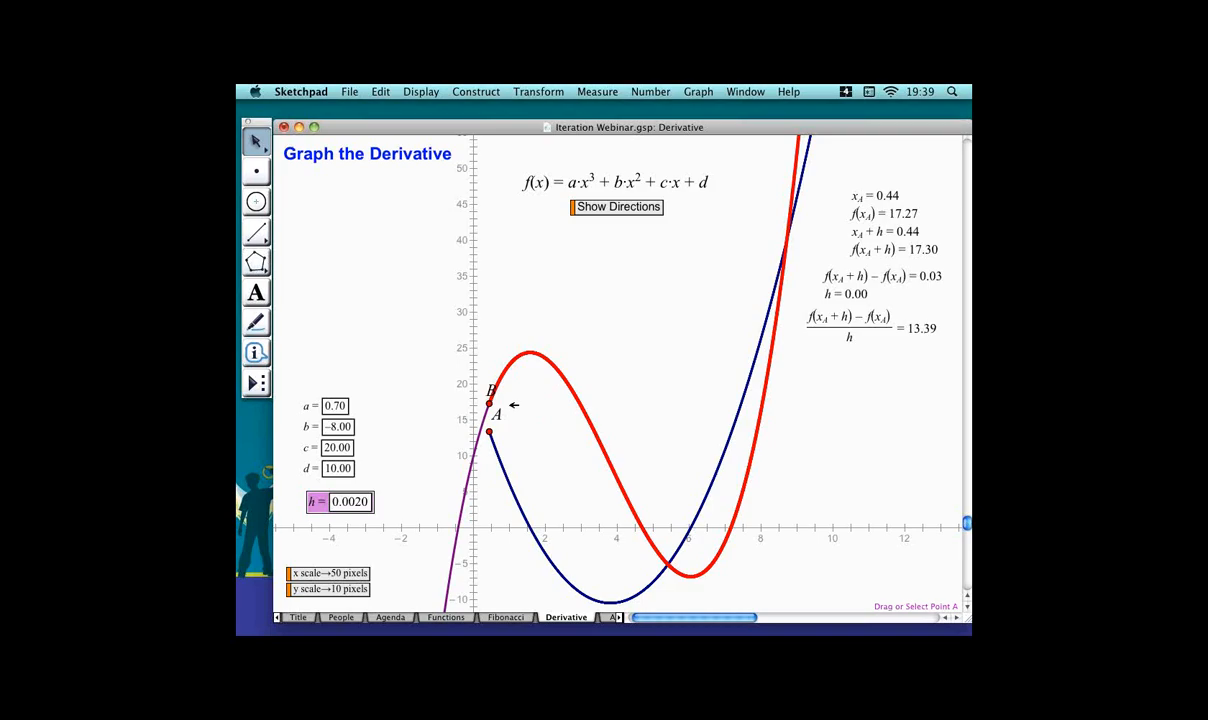
Step parameter a up to 0.76 to watch the derivative graph follow the changing cubic.
{"action": "left_click", "coordinate": [399, 404]}
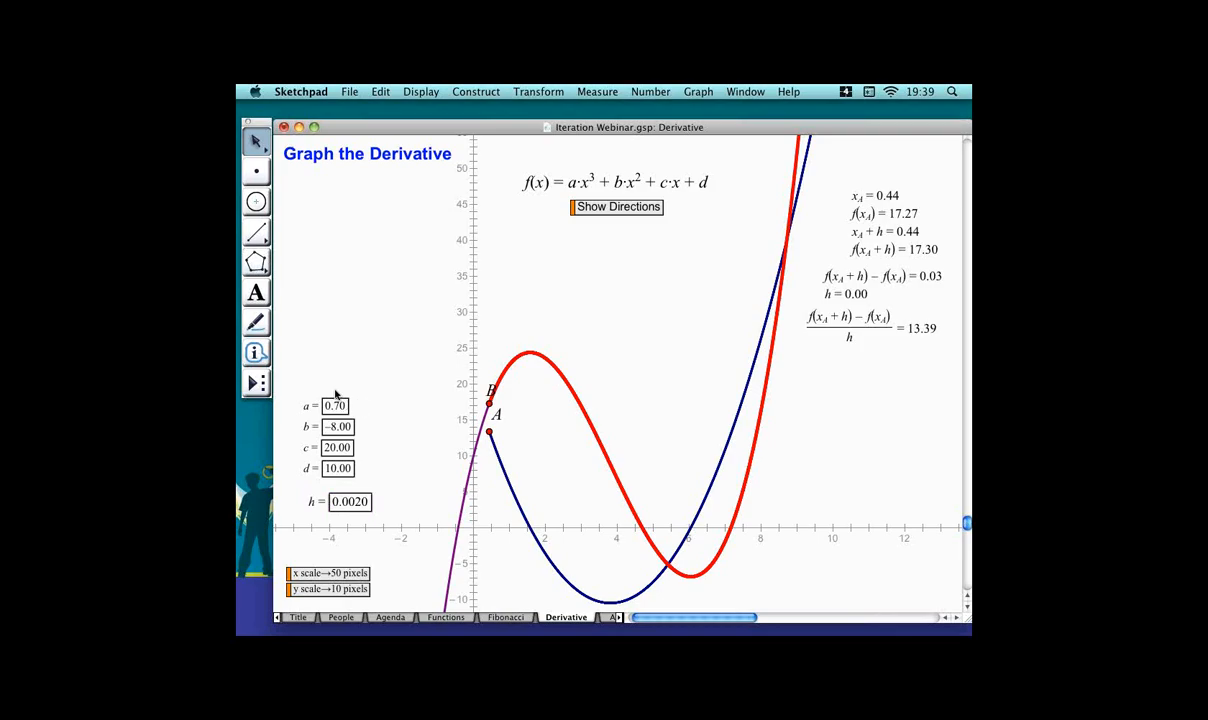
{"action": "left_click", "coordinate": [339, 405]}
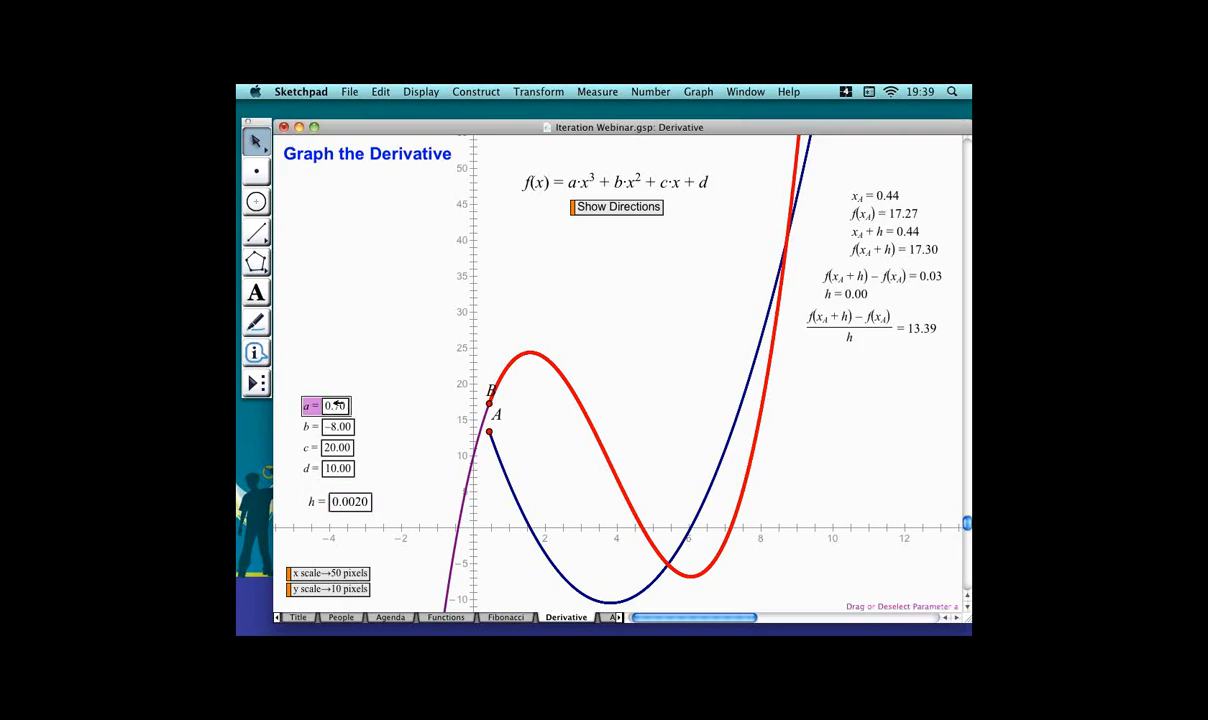
{"action": "key", "text": "plus"}
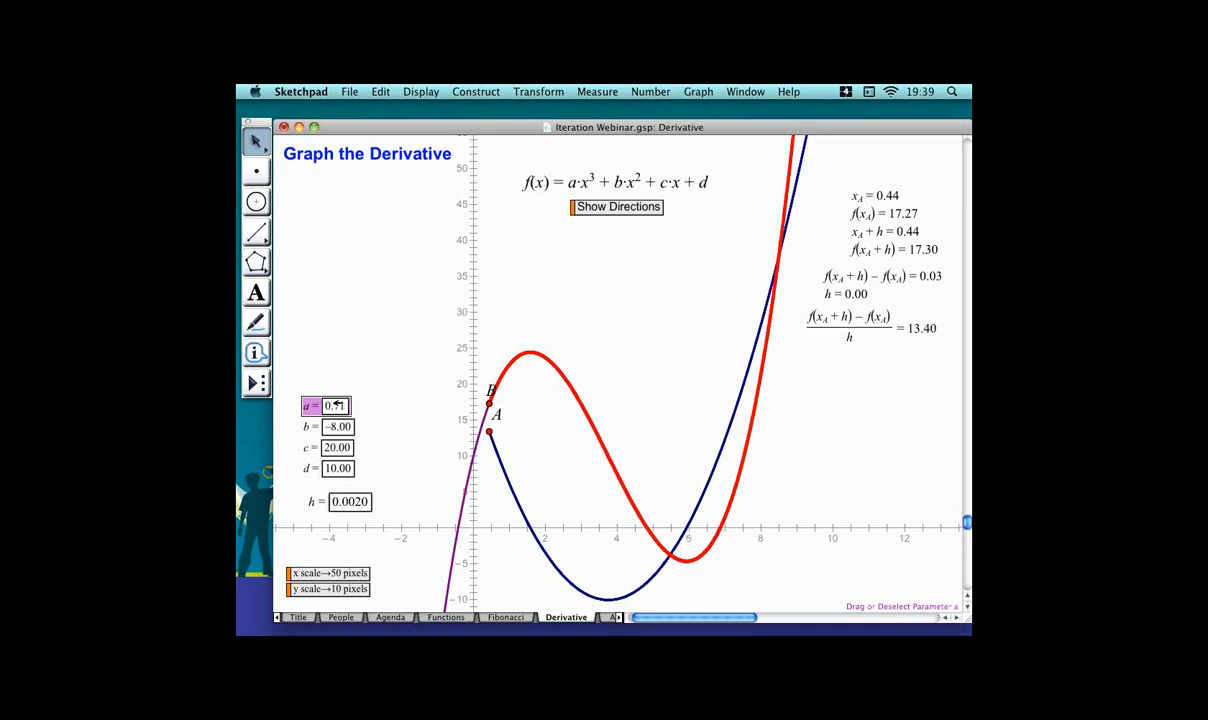
{"action": "key", "text": "plus"}
{"action": "key", "text": "plus"}
{"action": "key", "text": "plus"}
{"action": "key", "text": "plus"}
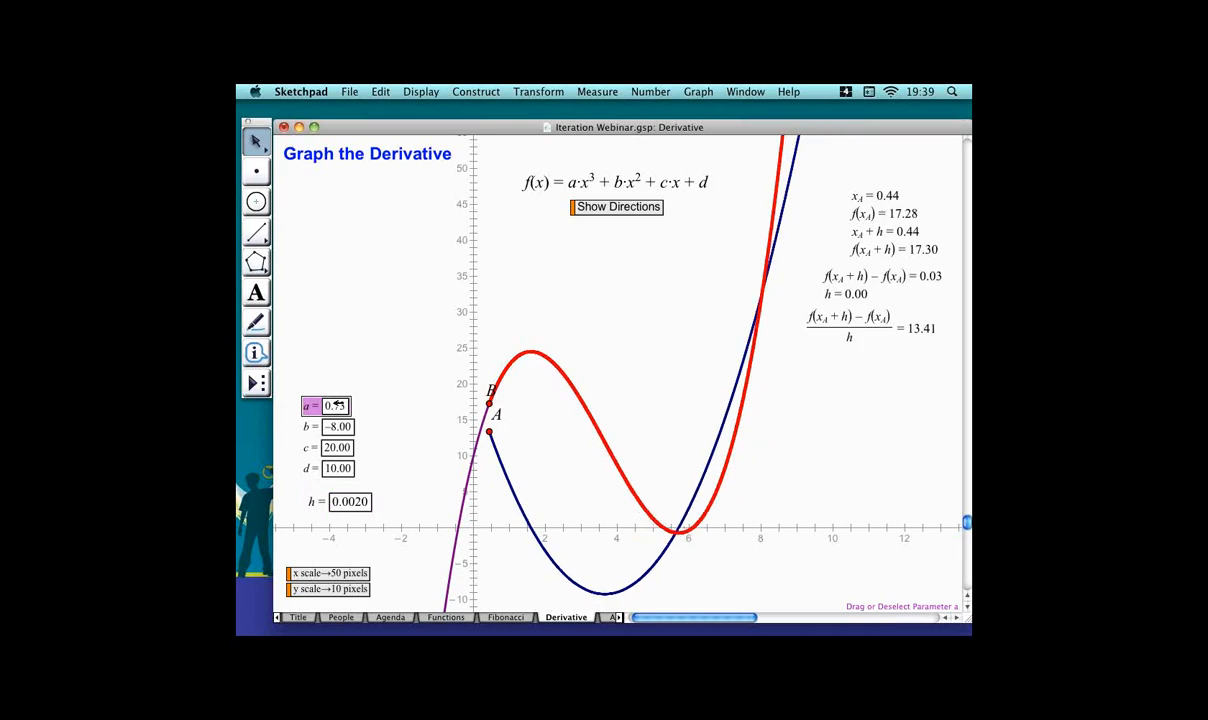
{"action": "key", "text": "plus"}
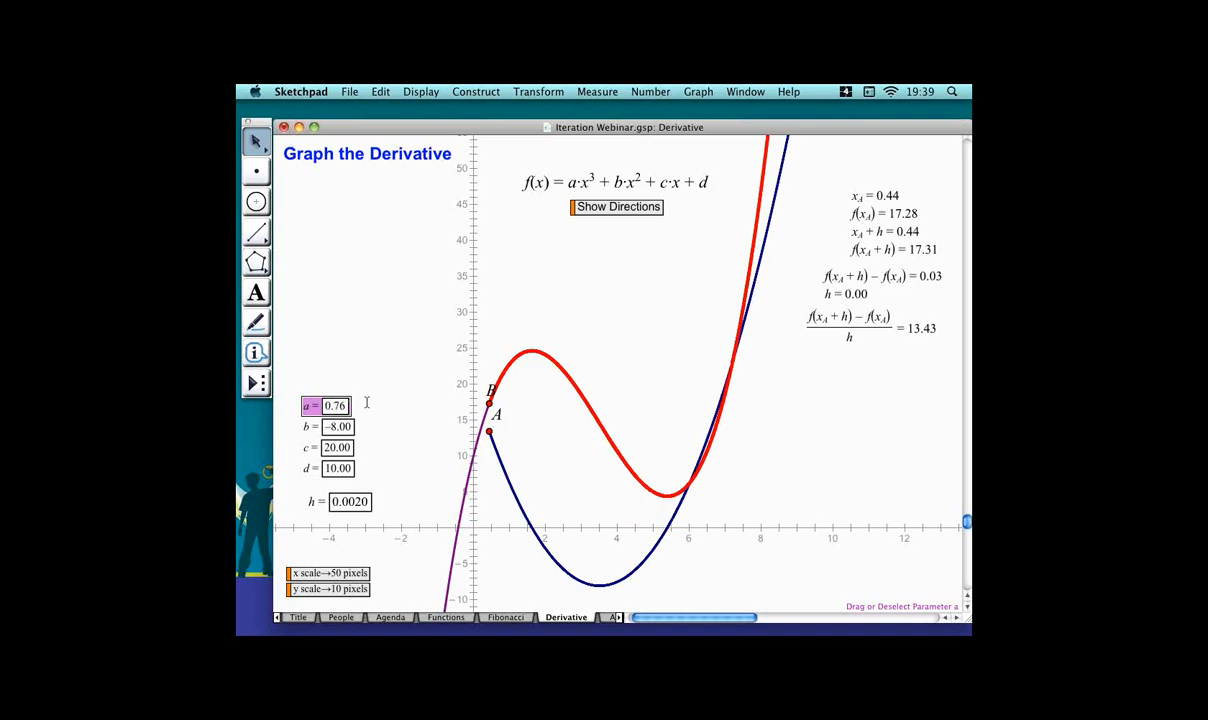
{"action": "left_click", "coordinate": [404, 508]}
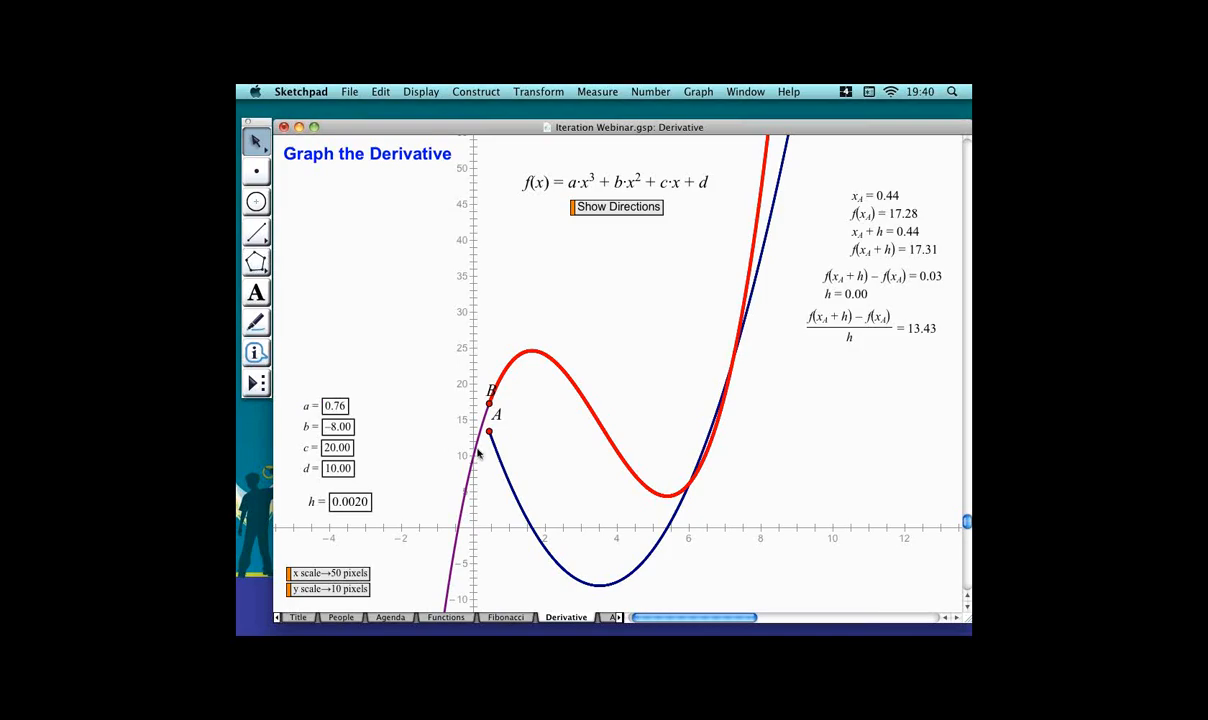
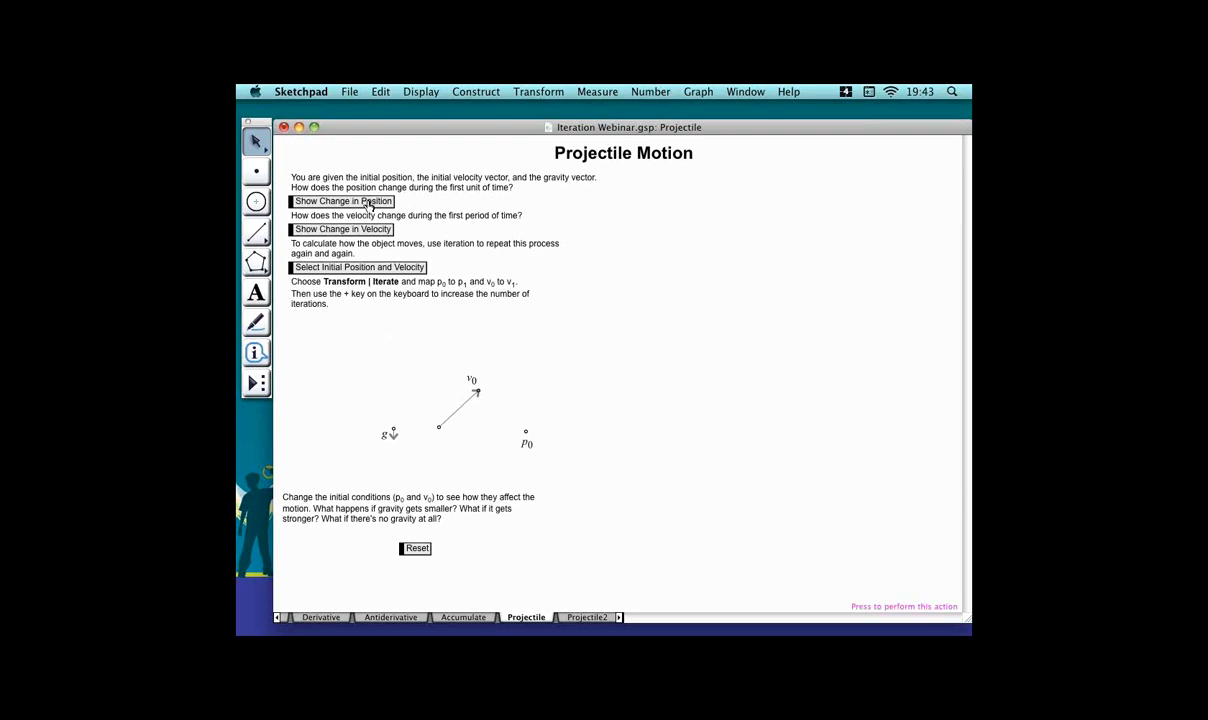
Show the one-step change in position and in velocity using the page's action buttons.
{"action": "left_click", "coordinate": [368, 203]}
{"action": "left_click", "coordinate": [367, 232]}
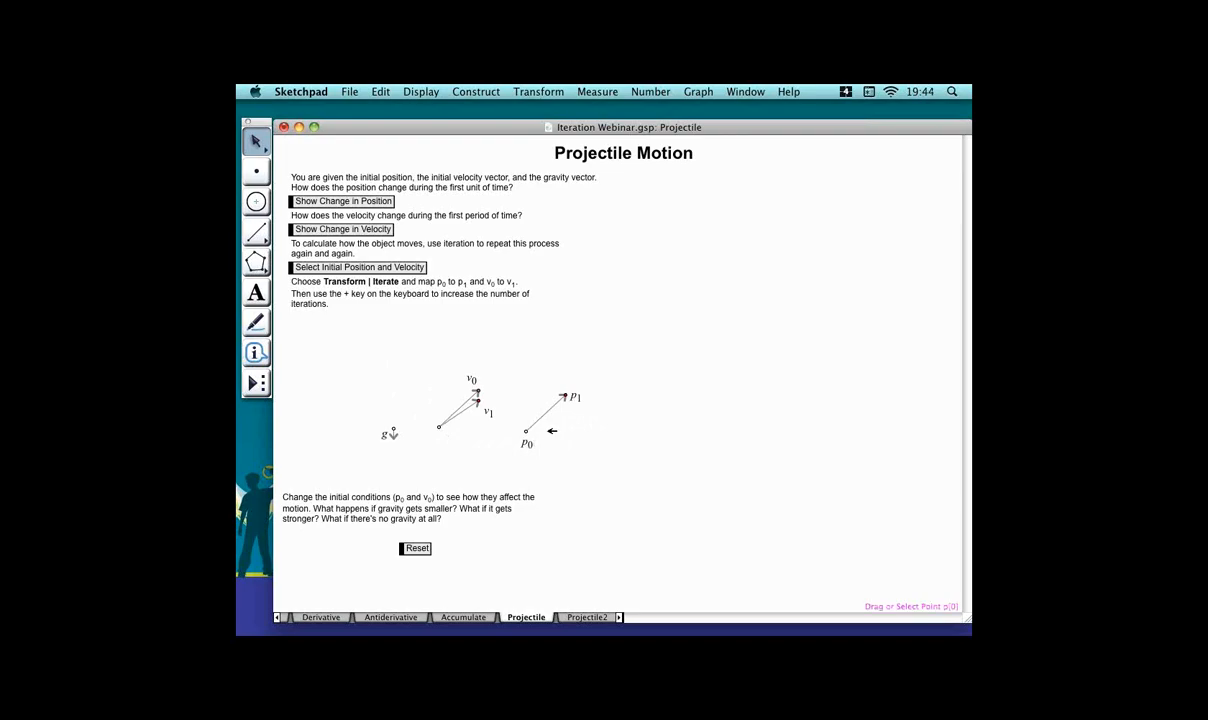
Iterate p0 and v0 to p1 and v1, then undo the iteration.
{"action": "left_click", "coordinate": [526, 431]}
{"action": "left_click", "coordinate": [477, 390], "text": "shift"}
{"action": "left_click", "coordinate": [565, 92]}
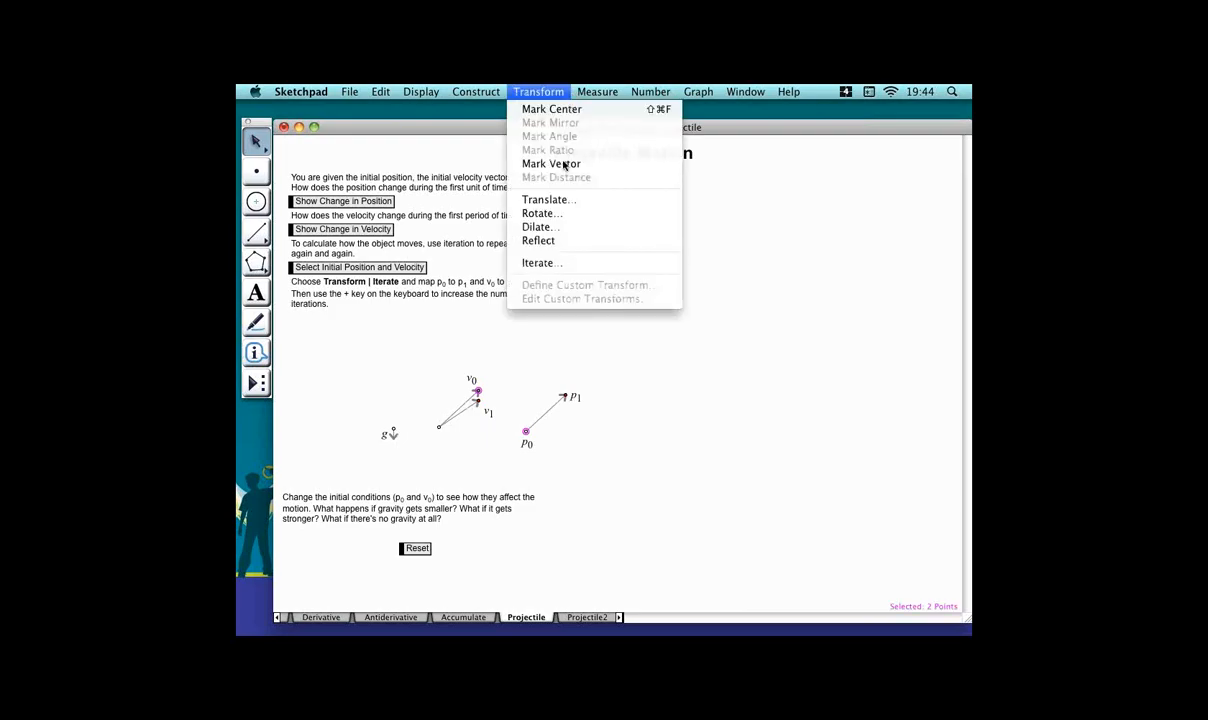
{"action": "left_click", "coordinate": [586, 264]}
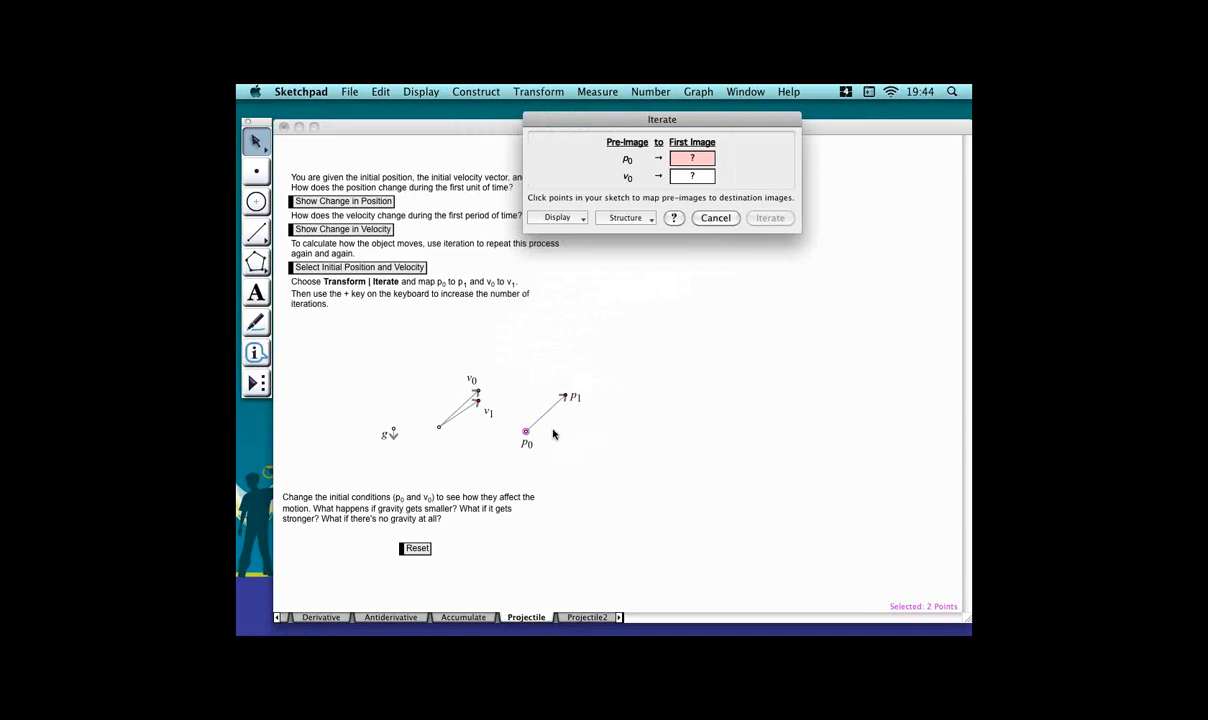
{"action": "left_click", "coordinate": [565, 396]}
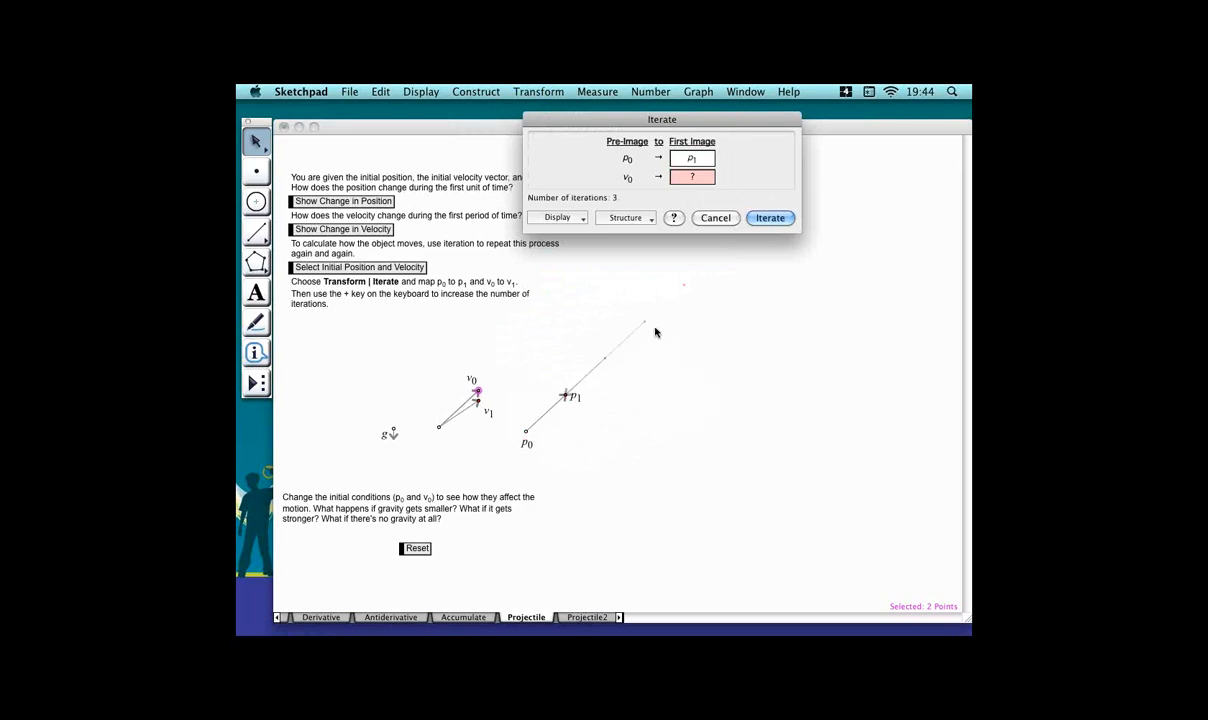
{"action": "left_click", "coordinate": [501, 401]}
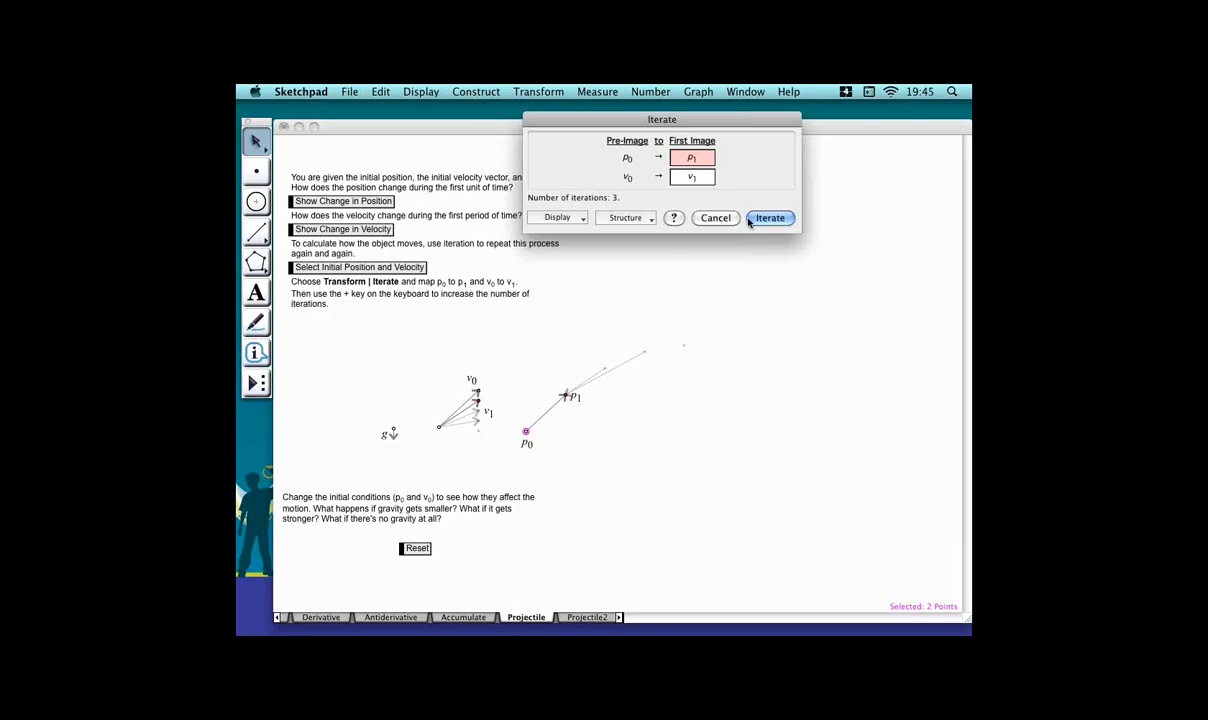
{"action": "left_click", "coordinate": [779, 221]}
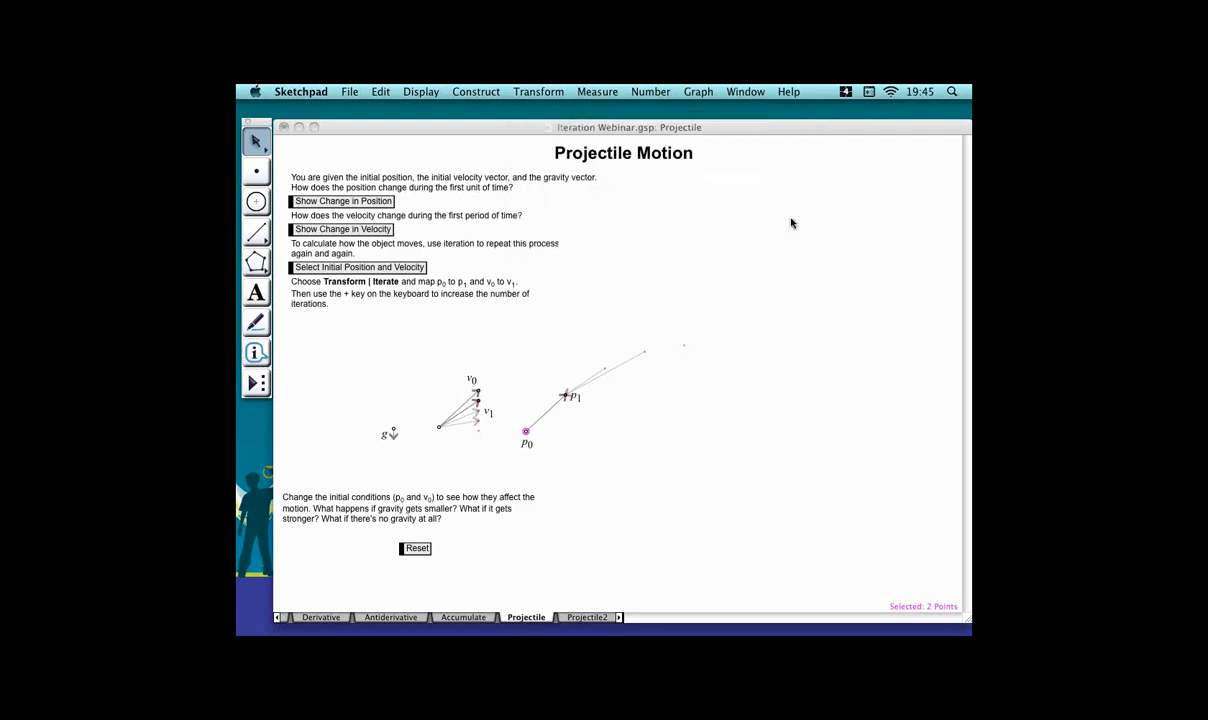
{"action": "left_click", "coordinate": [605, 340]}
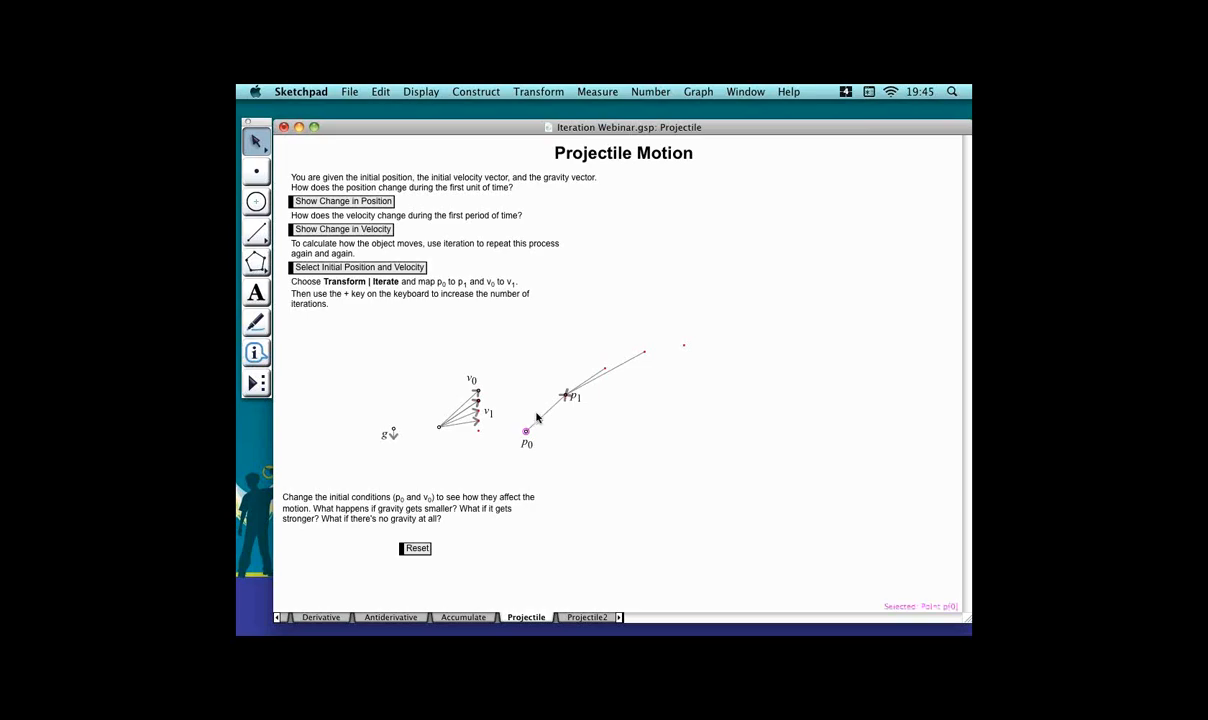
{"action": "key", "text": "super+z"}
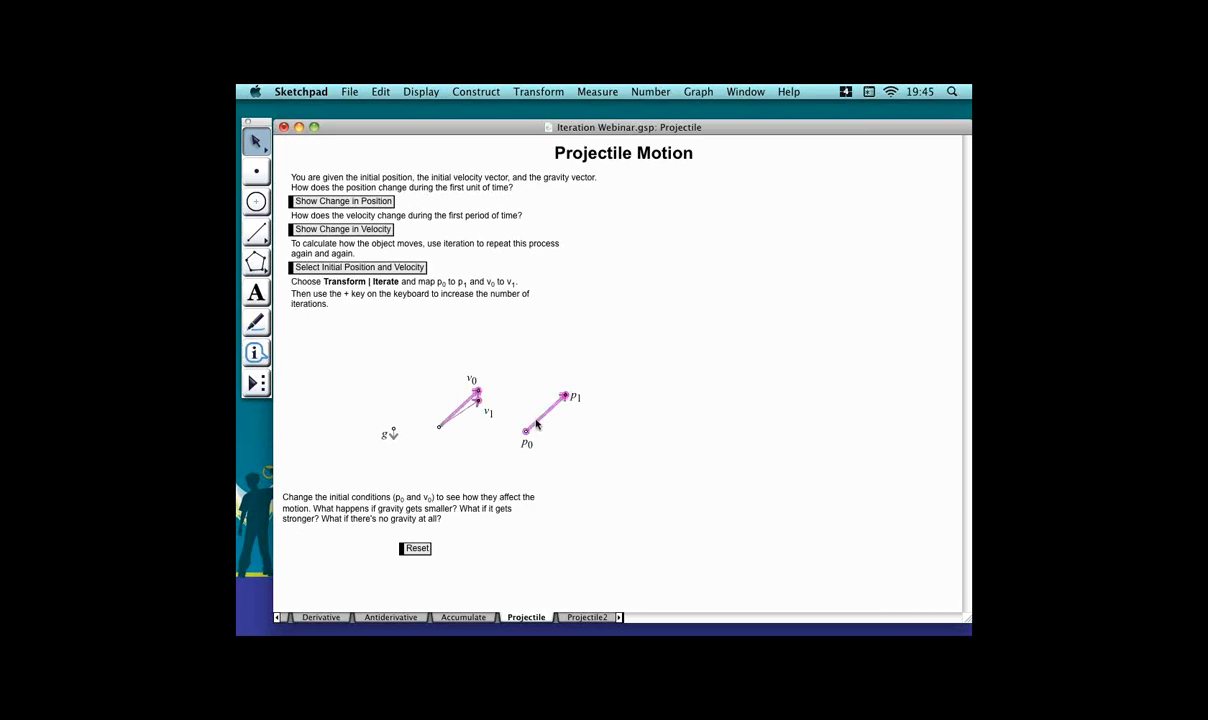
Select the initial position and velocity and iterate, mapping p0 to p1 and v0 to v1.
{"action": "left_click", "coordinate": [500, 383]}
{"action": "left_click", "coordinate": [349, 268]}
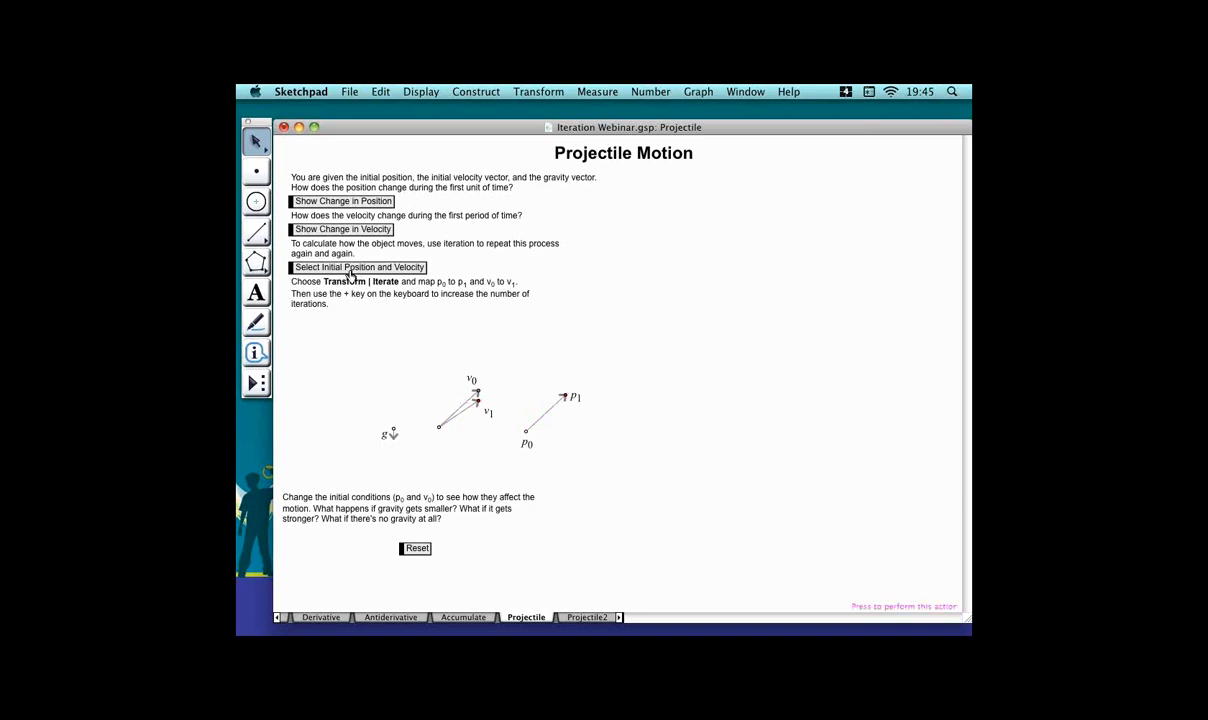
{"action": "left_click", "coordinate": [540, 92]}
{"action": "left_click", "coordinate": [576, 262]}
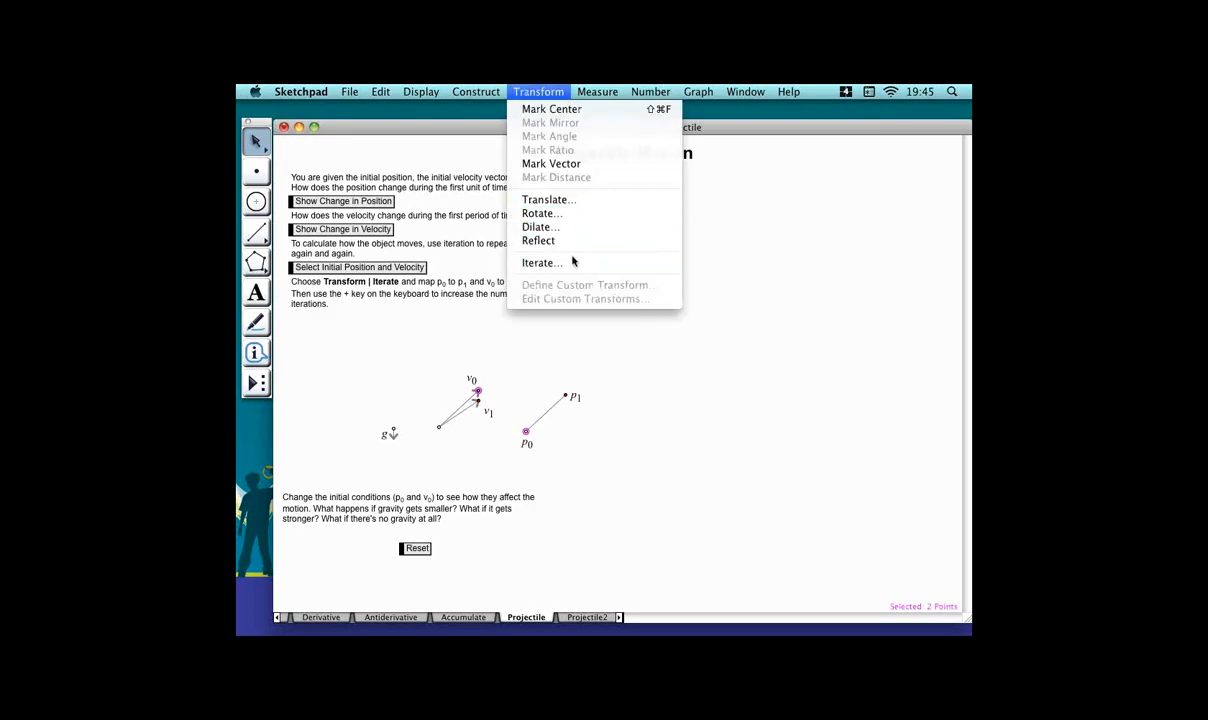
{"action": "left_click", "coordinate": [568, 397]}
{"action": "left_click", "coordinate": [477, 401]}
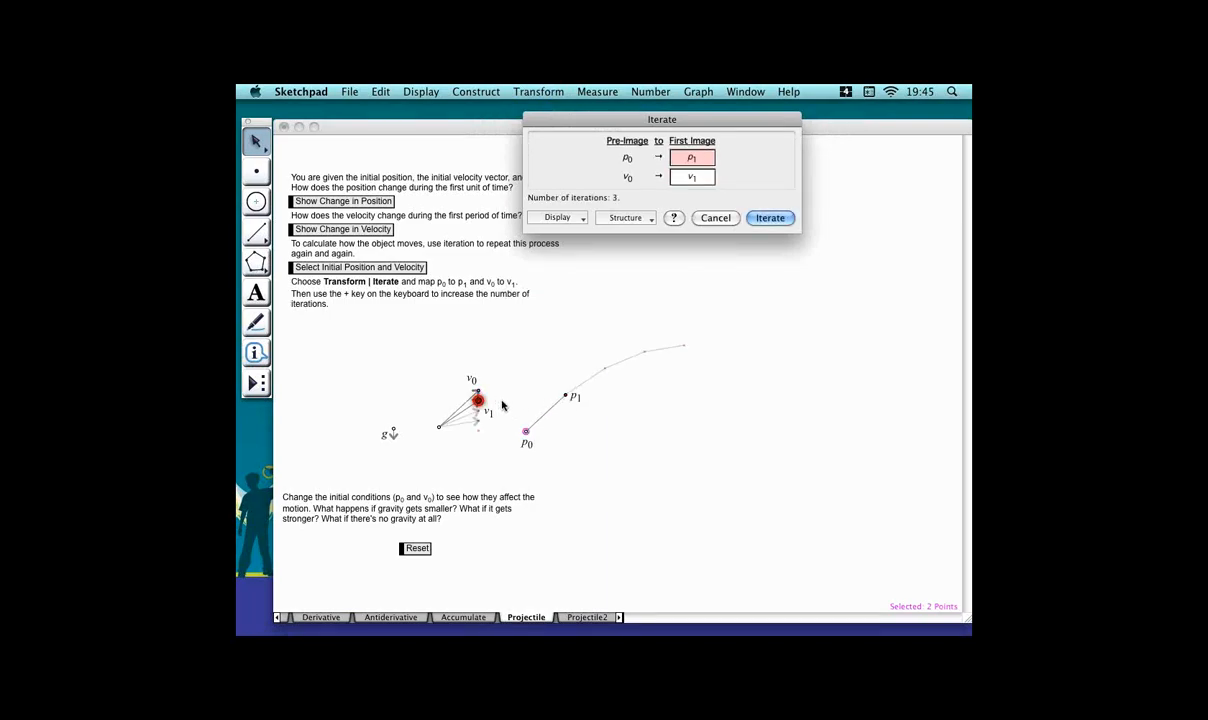
{"action": "left_click", "coordinate": [793, 219]}
Select the iterated trajectory and increase its number of iterations by three.
{"action": "left_click", "coordinate": [593, 321]}
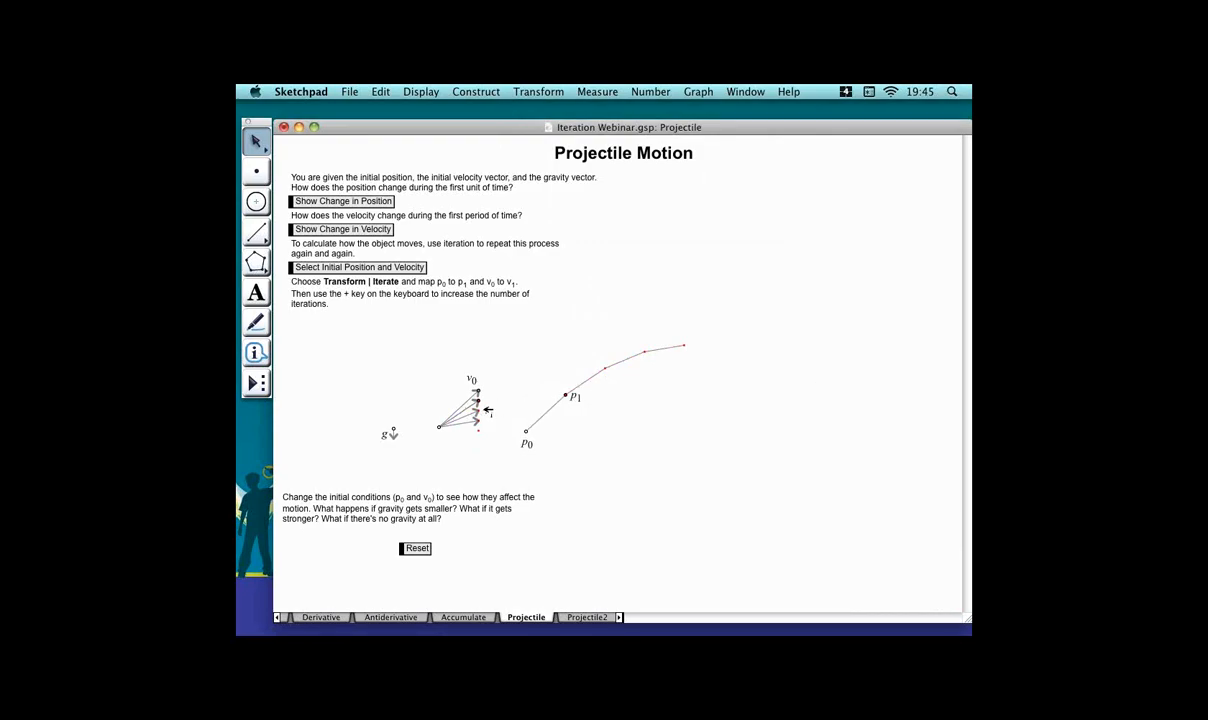
{"action": "left_click", "coordinate": [651, 358]}
{"action": "key", "text": "plus"}
{"action": "key", "text": "plus"}
{"action": "key", "text": "plus"}
{"action": "key", "text": "plus"}
{"action": "key", "text": "plus"}
{"action": "key", "text": "plus"}
{"action": "key", "text": "plus"}
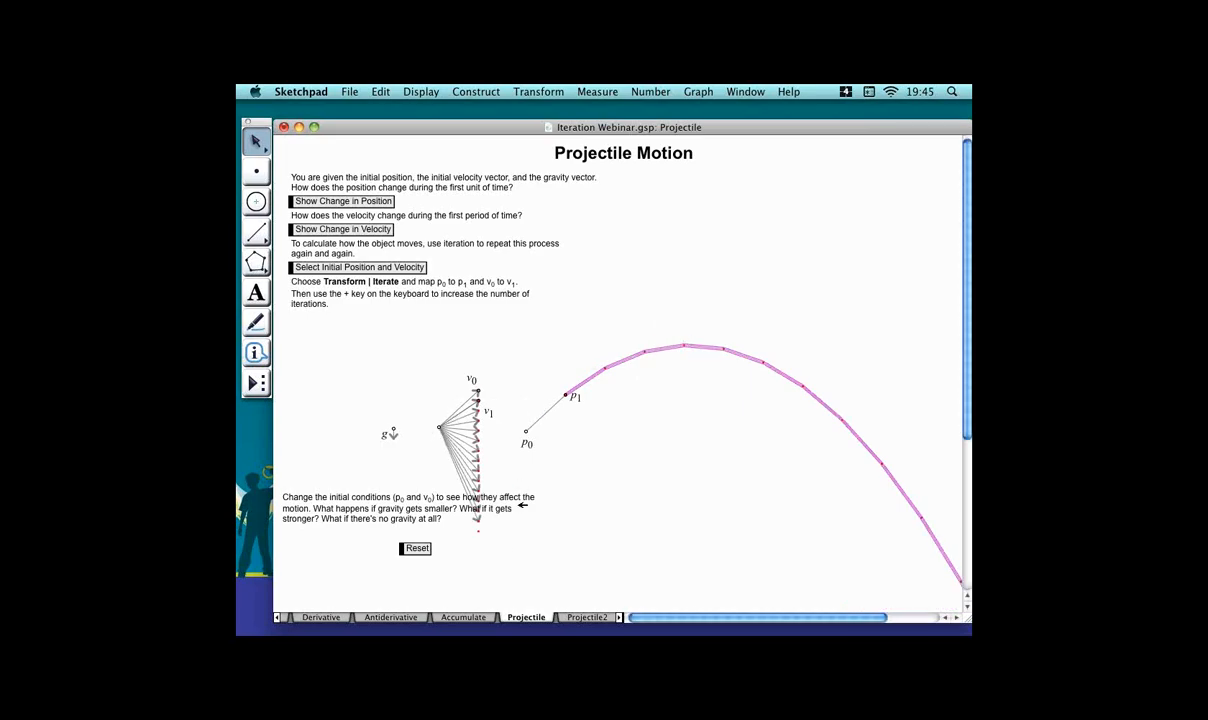
{"action": "left_click", "coordinate": [677, 343]}
{"action": "left_click", "coordinate": [521, 374]}
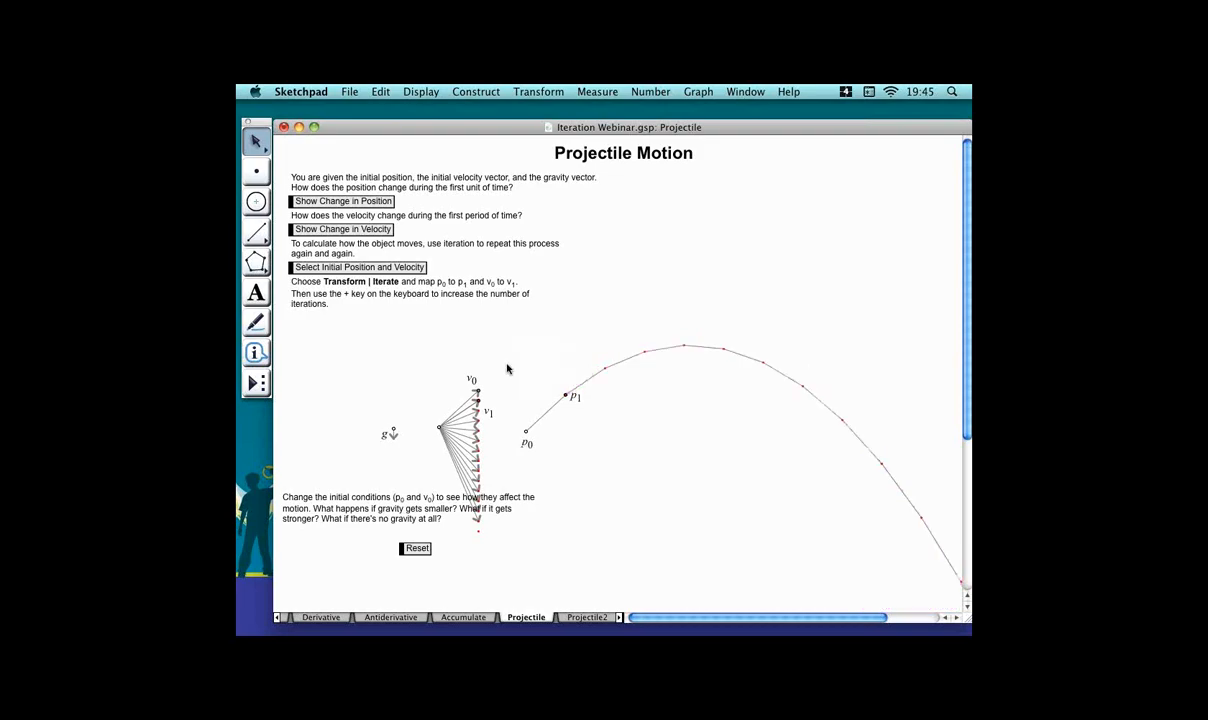
Open the Carousel page of the document.
{"action": "left_click", "coordinate": [605, 620]}
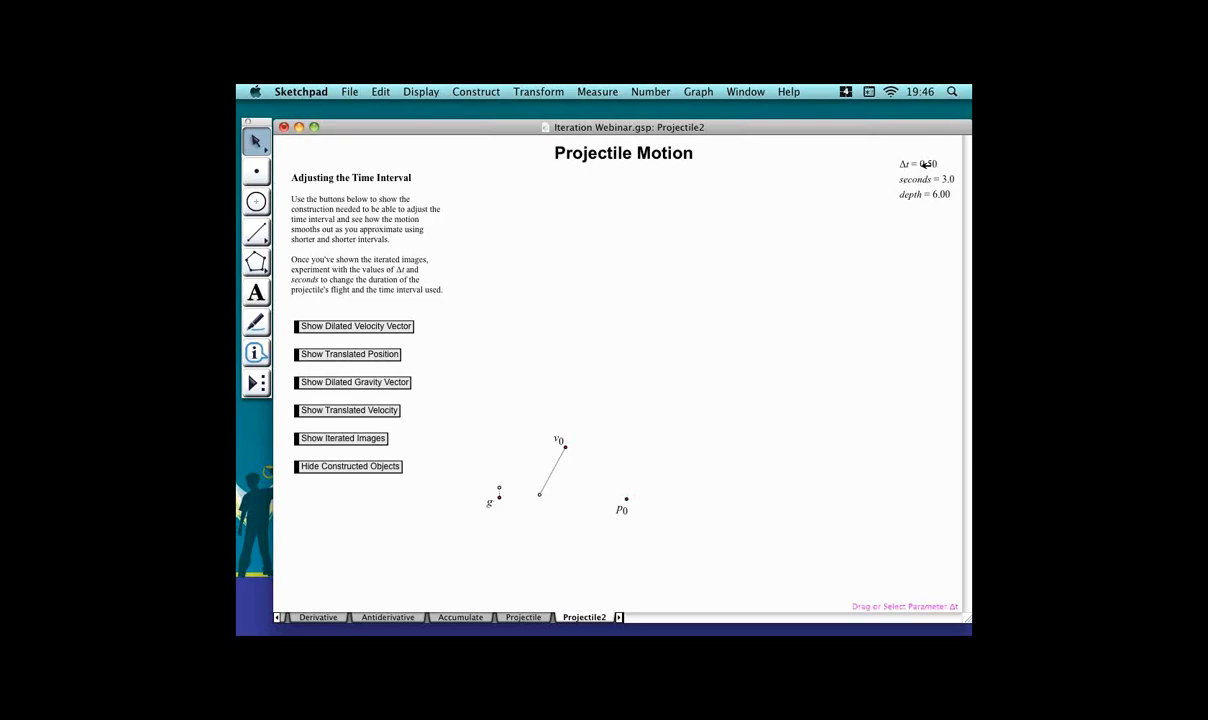
{"action": "left_click", "coordinate": [556, 618]}
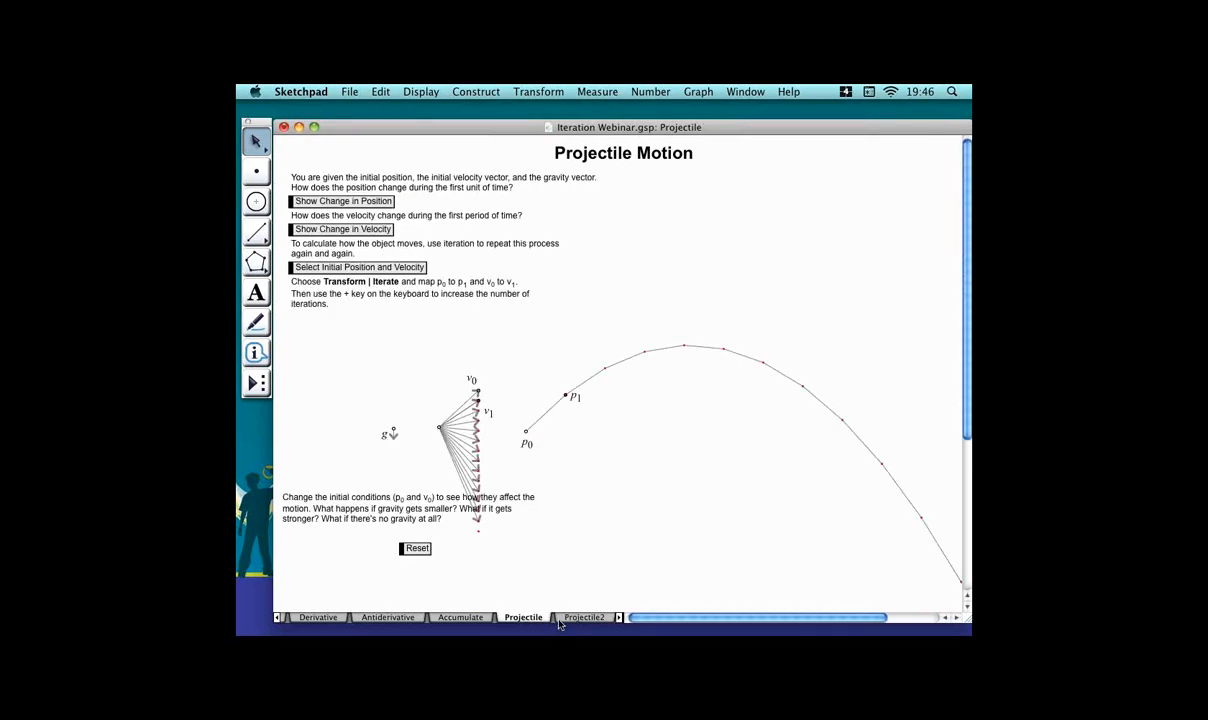
{"action": "left_click", "coordinate": [619, 618]}
{"action": "left_click", "coordinate": [619, 618]}
{"action": "left_click", "coordinate": [620, 617]}
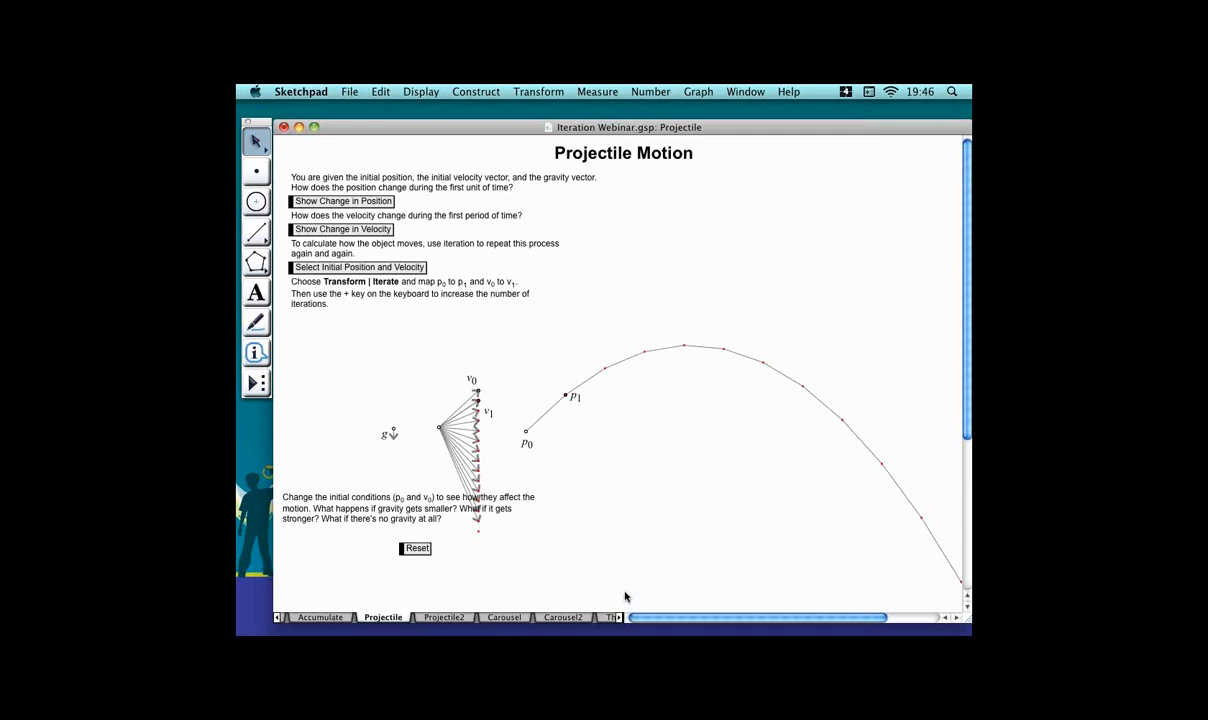
{"action": "left_click", "coordinate": [504, 617]}
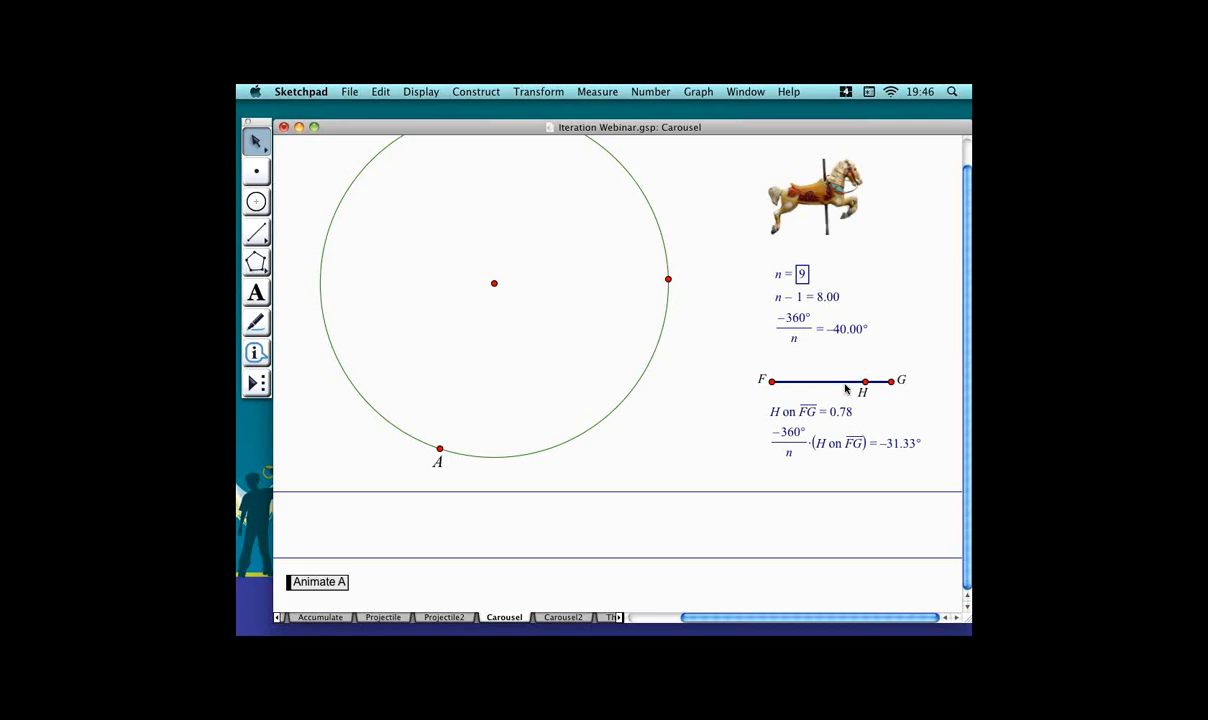
Rotate point A about center B by the marked angle −360°/n·(H on FG).
{"action": "left_click", "coordinate": [465, 448]}
{"action": "left_click", "coordinate": [538, 91]}
{"action": "left_click", "coordinate": [560, 107]}
{"action": "left_click", "coordinate": [540, 91]}
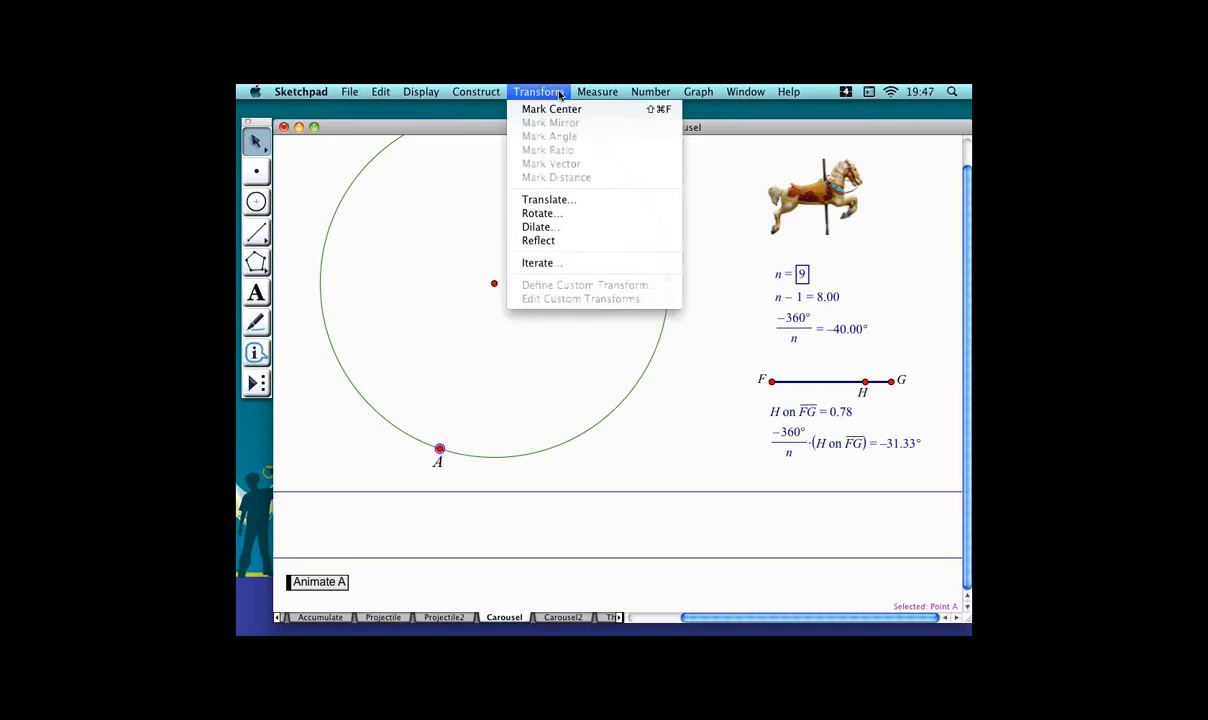
{"action": "left_click", "coordinate": [540, 213]}
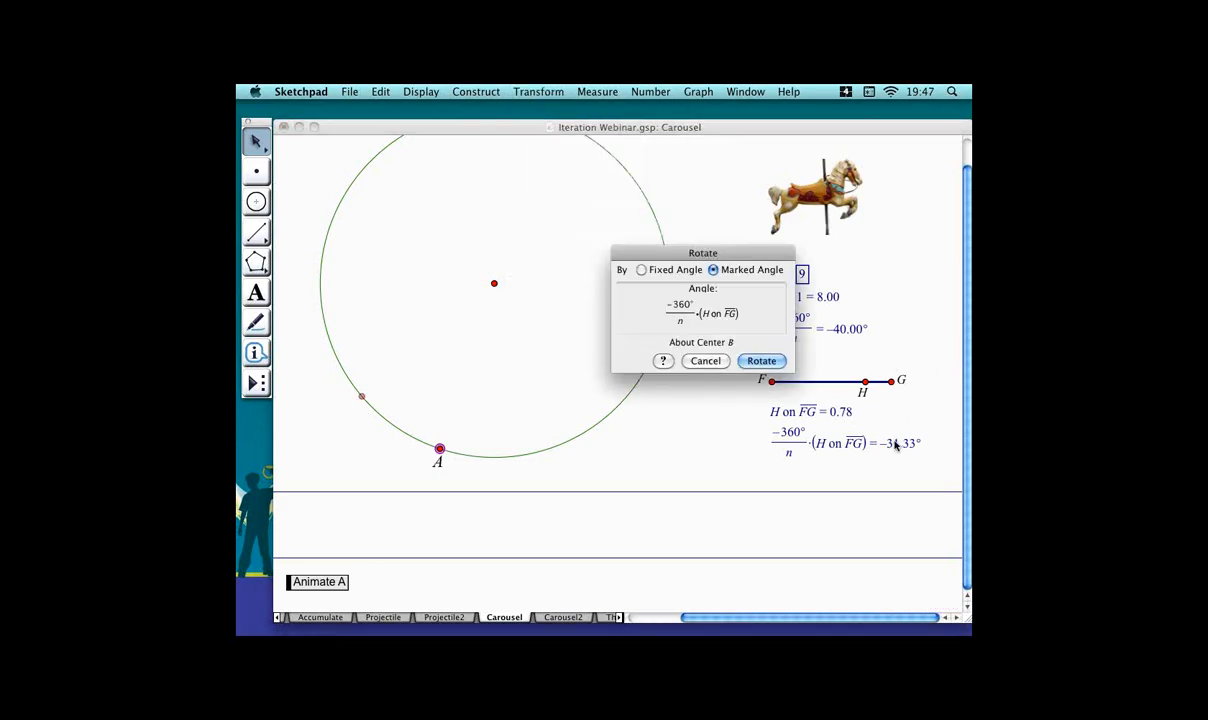
{"action": "left_click", "coordinate": [757, 359]}
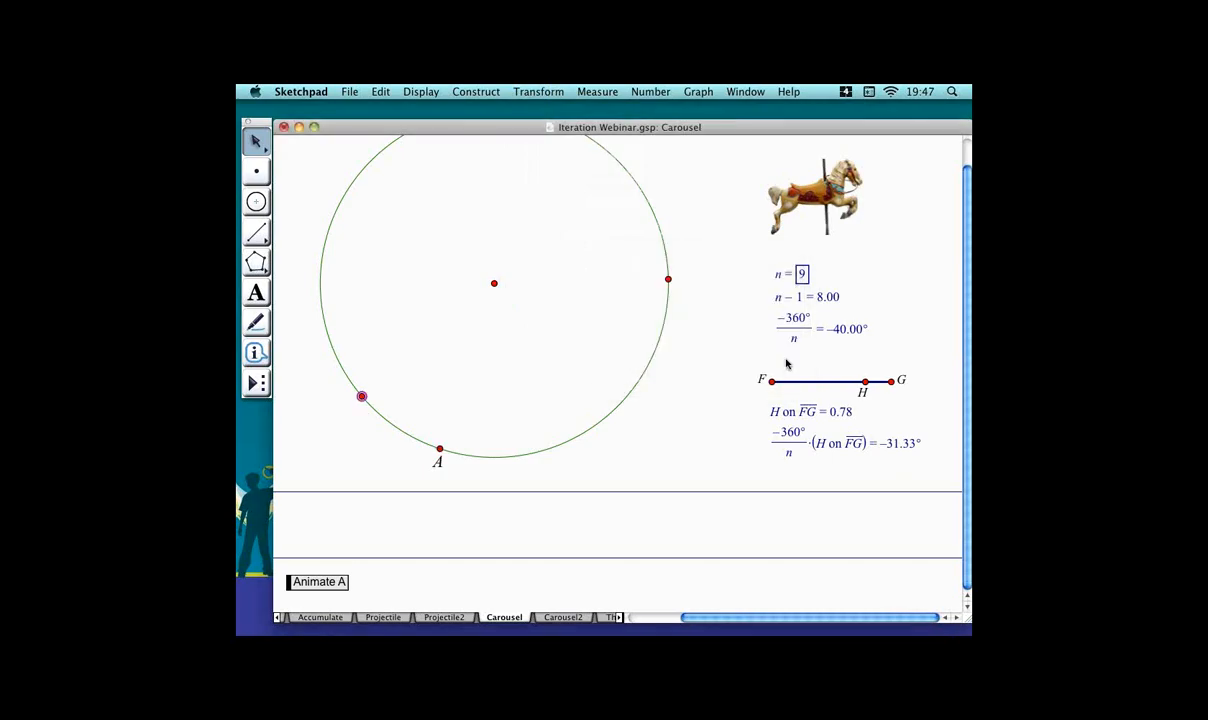
Rotate point A about center B a second time, then drag H along FG to 0.77.
{"action": "left_click", "coordinate": [704, 431]}
{"action": "left_click", "coordinate": [440, 449]}
{"action": "left_click", "coordinate": [512, 91]}
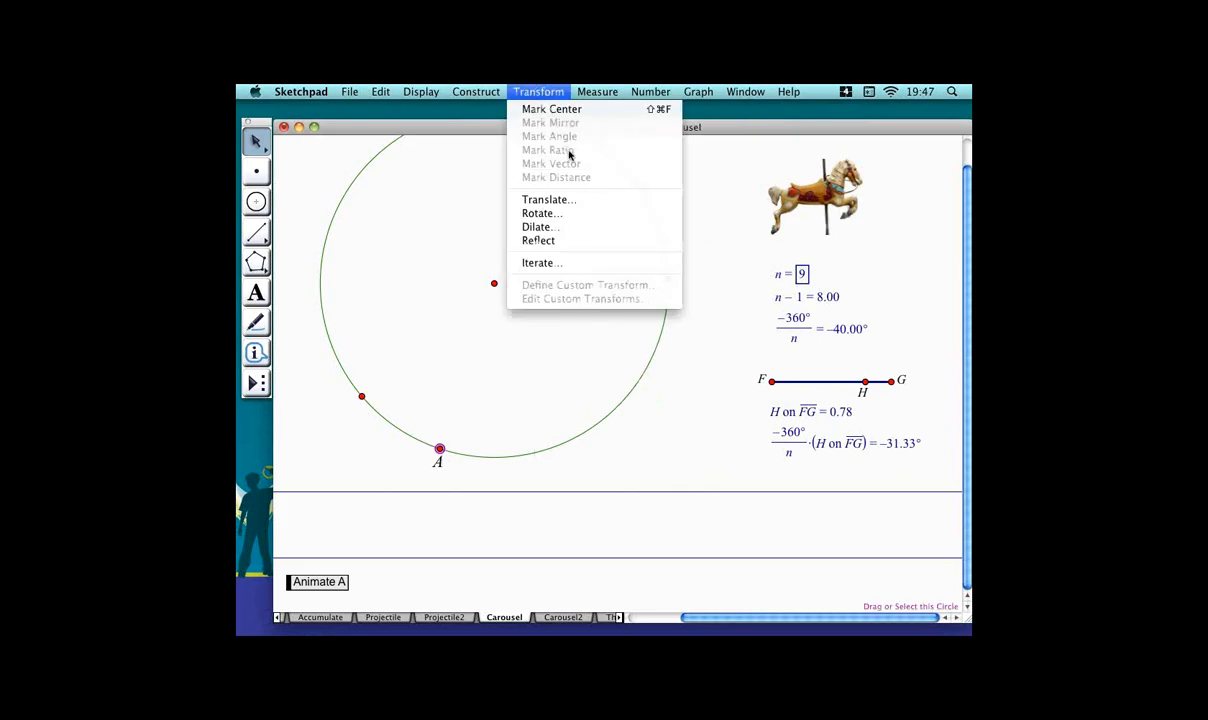
{"action": "left_click", "coordinate": [570, 217]}
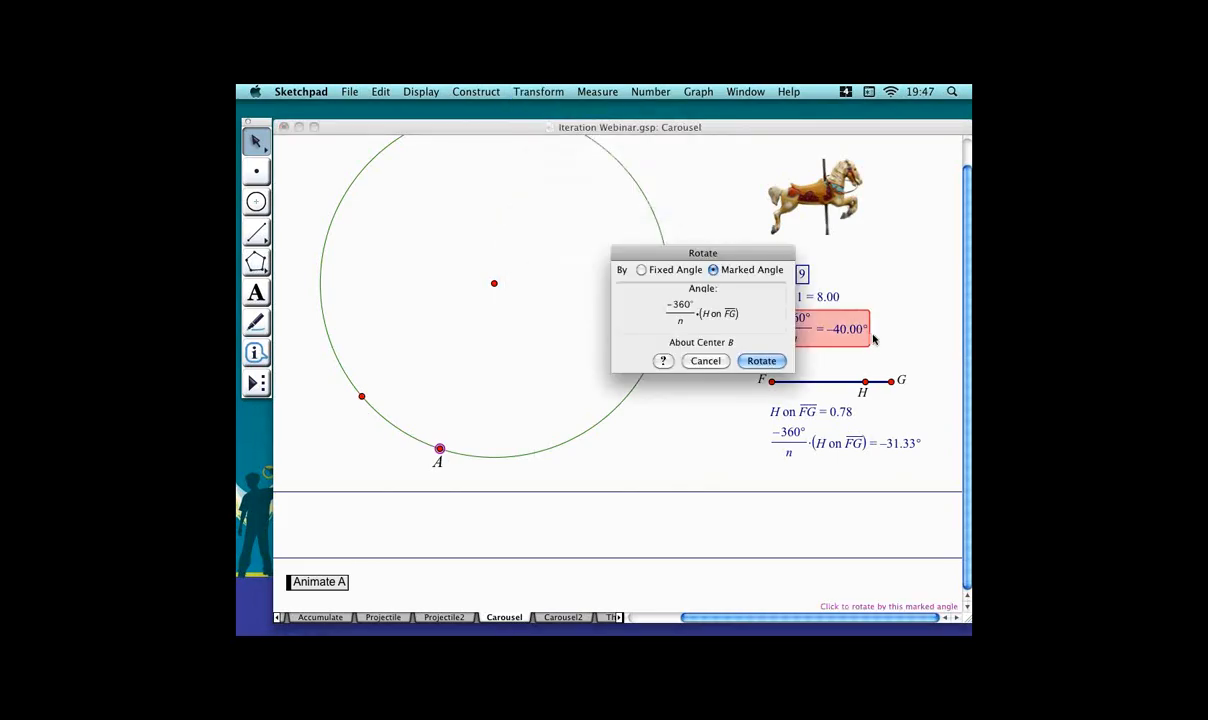
{"action": "left_click", "coordinate": [762, 362]}
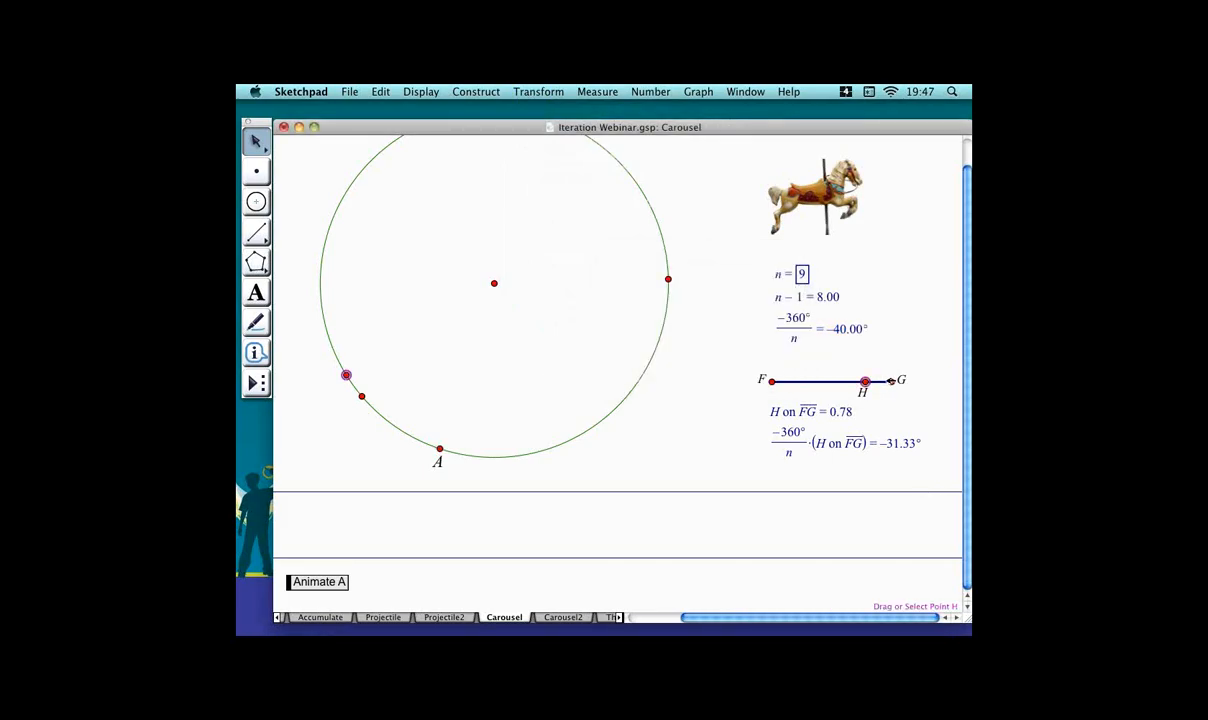
{"action": "mouse_move", "coordinate": [865, 381]}
{"action": "left_mouse_down"}
{"action": "mouse_move", "coordinate": [890, 381]}
{"action": "mouse_move", "coordinate": [852, 381]}
{"action": "mouse_move", "coordinate": [905, 380]}
{"action": "mouse_move", "coordinate": [886, 380]}
{"action": "left_mouse_up"}
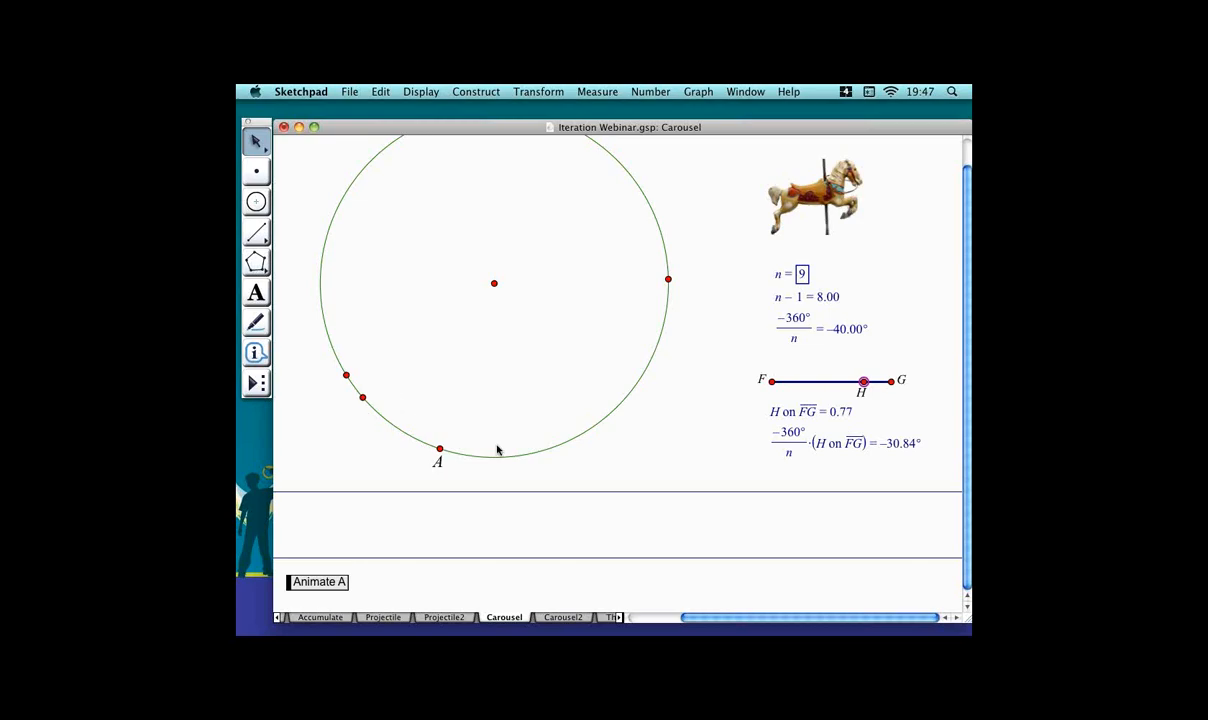
Construct lines perpendicular to the lower horizontal line through A and its rotated image, deleting the extra line through H.
{"action": "left_click", "coordinate": [439, 448]}
{"action": "left_click", "coordinate": [362, 397]}
{"action": "left_click", "coordinate": [432, 557]}
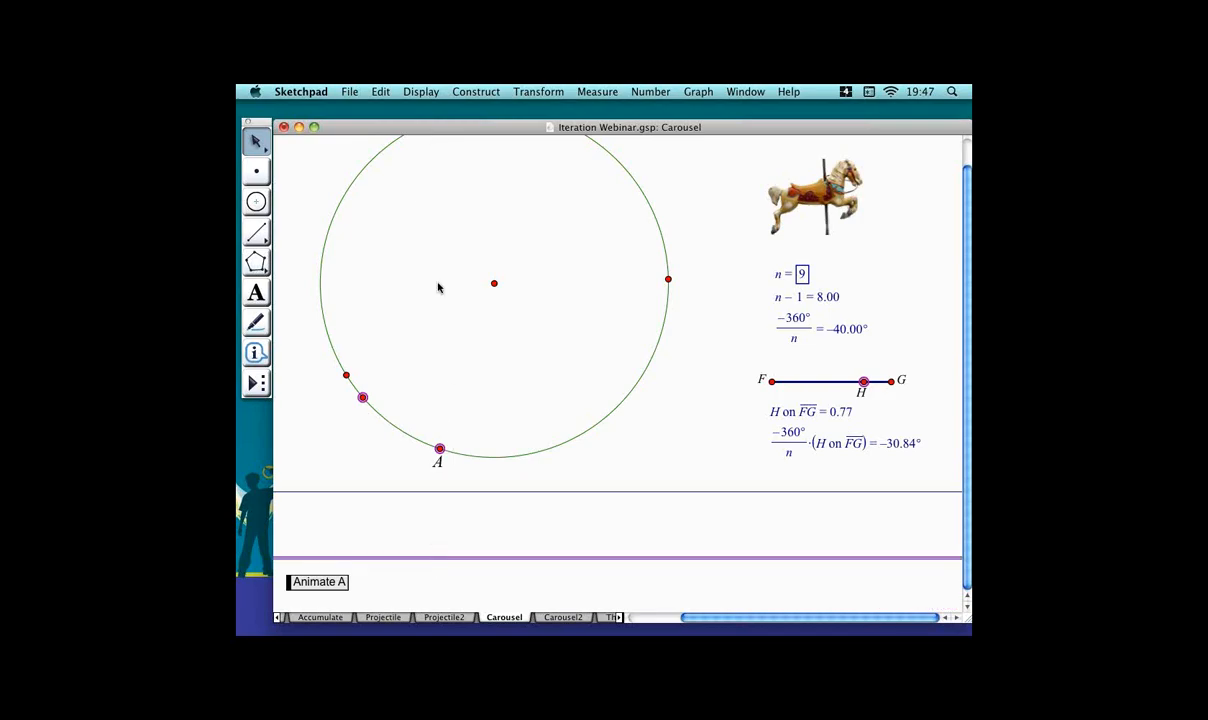
{"action": "left_click", "coordinate": [483, 95]}
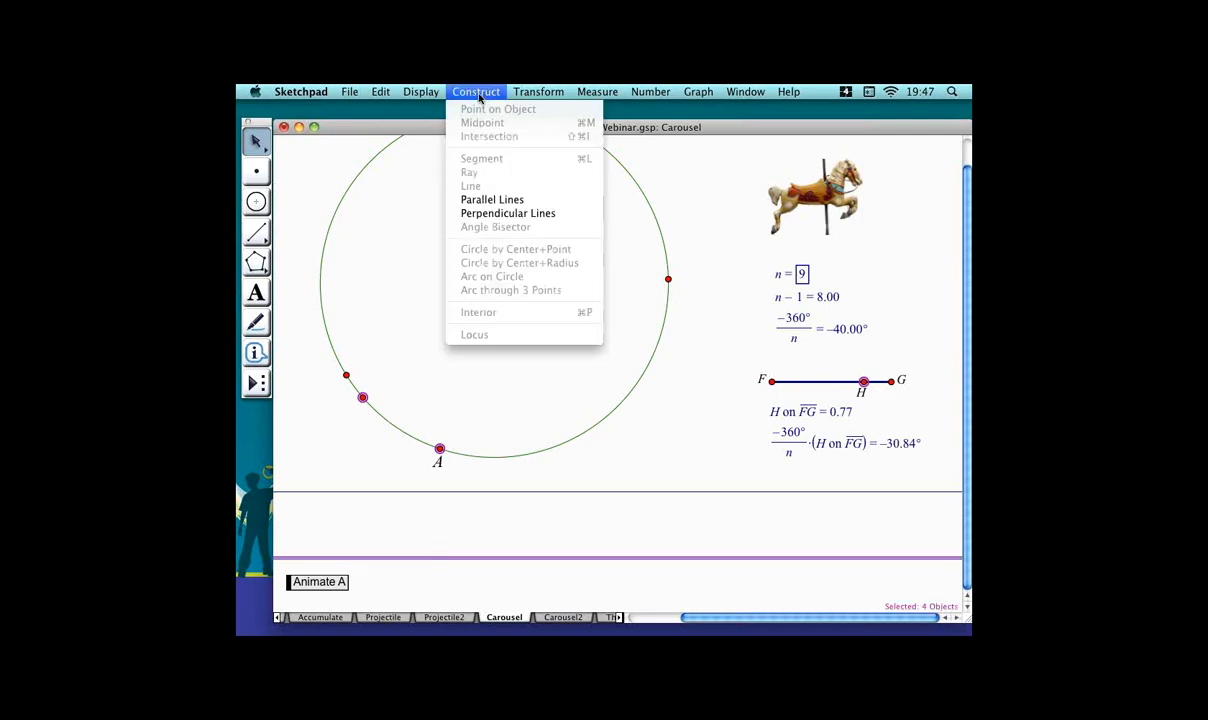
{"action": "left_click", "coordinate": [508, 214]}
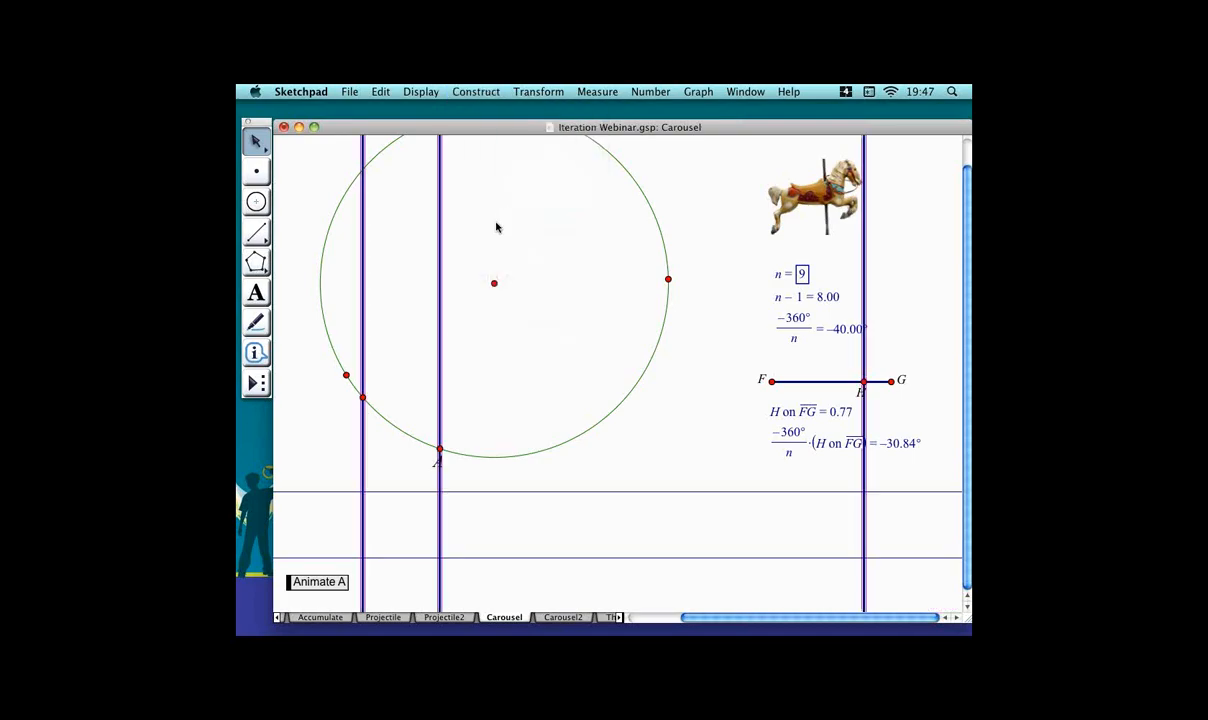
{"action": "left_click", "coordinate": [885, 478]}
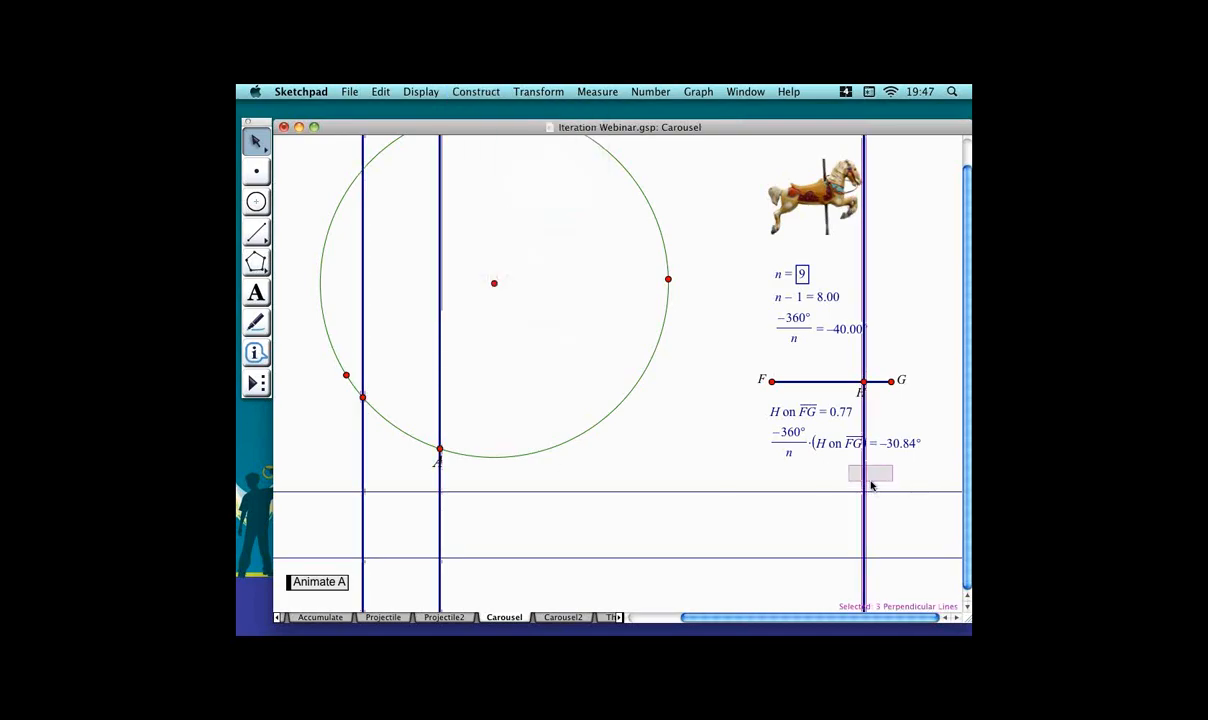
{"action": "key", "text": "Delete"}
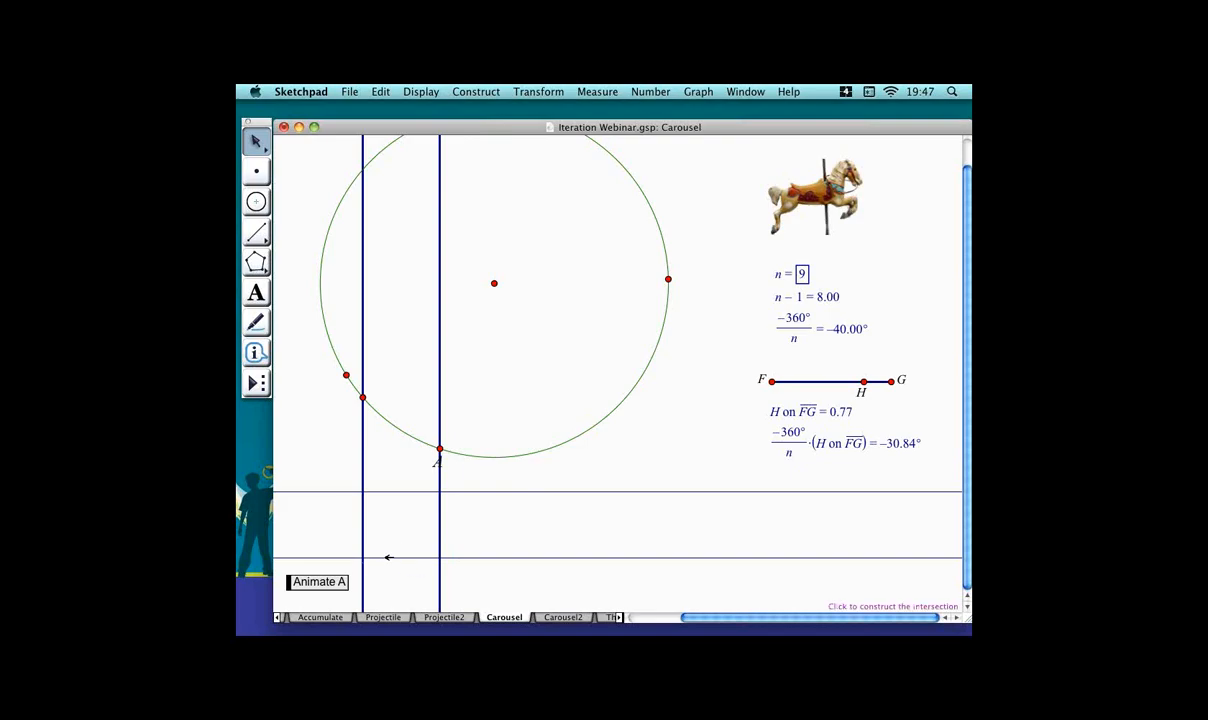
Construct the intersection points of the two perpendicular lines with the horizontal lines.
{"action": "left_click", "coordinate": [363, 557]}
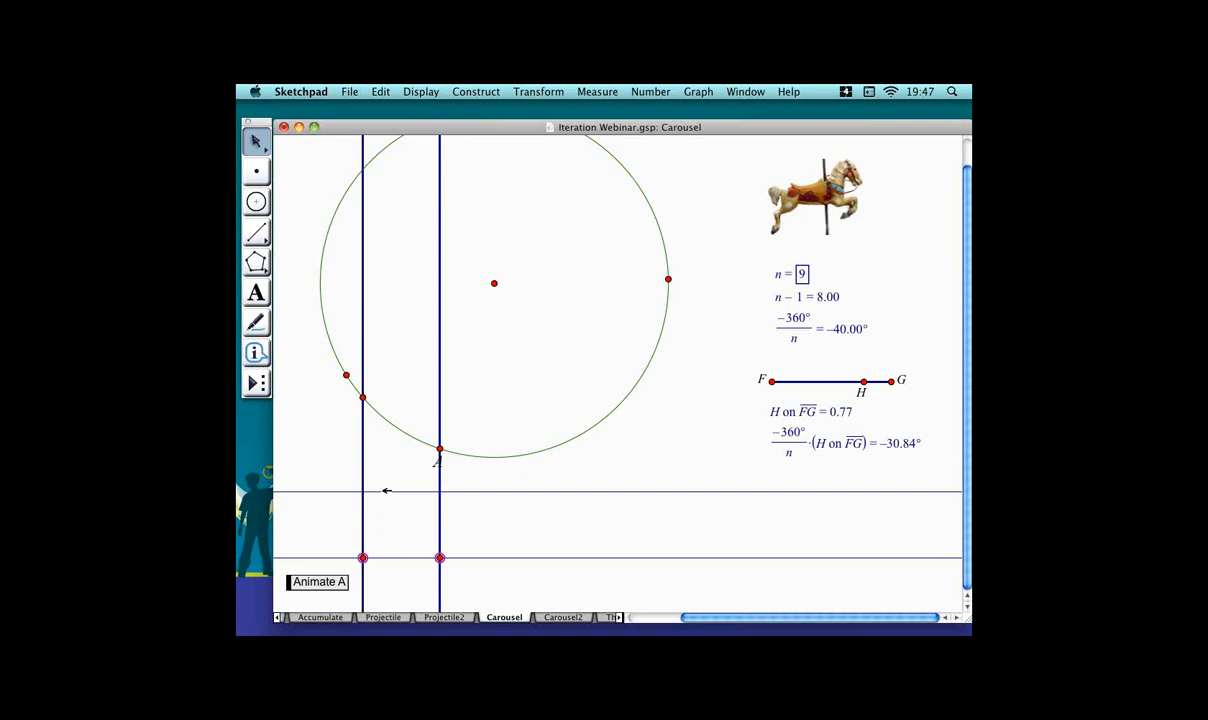
{"action": "left_click", "coordinate": [362, 491]}
{"action": "key", "text": "Escape"}
{"action": "right_click", "coordinate": [848, 190]}
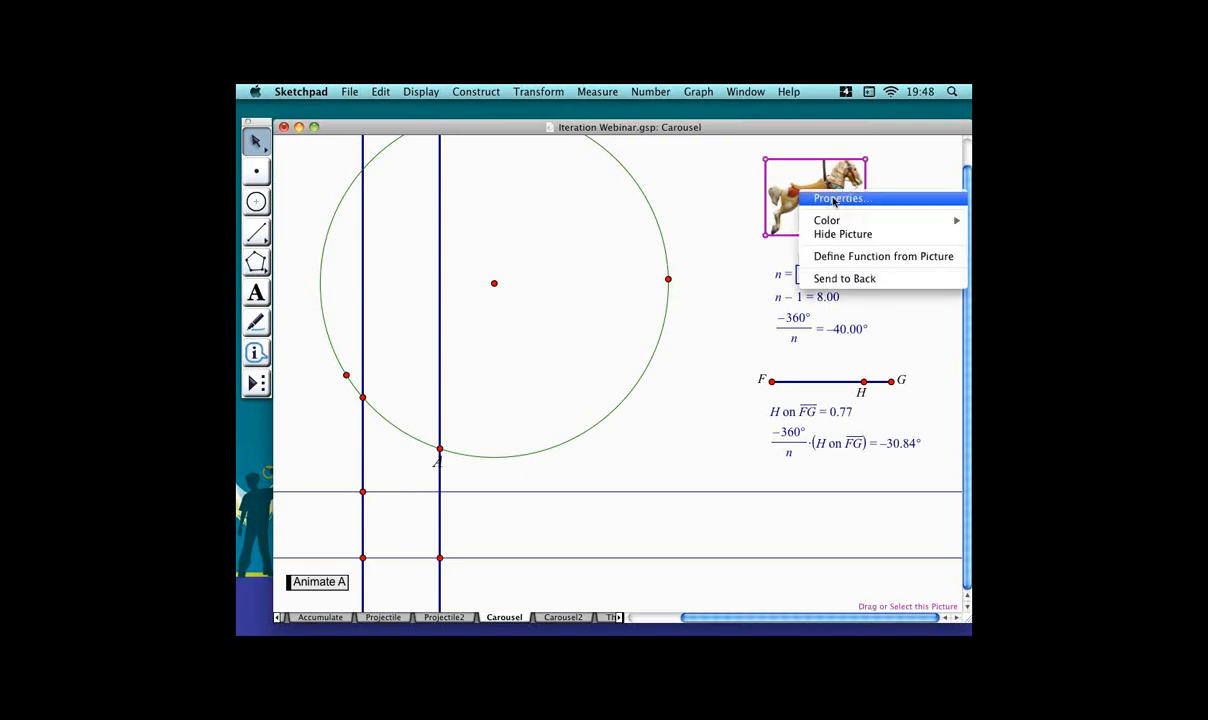
{"action": "left_click", "coordinate": [682, 195]}
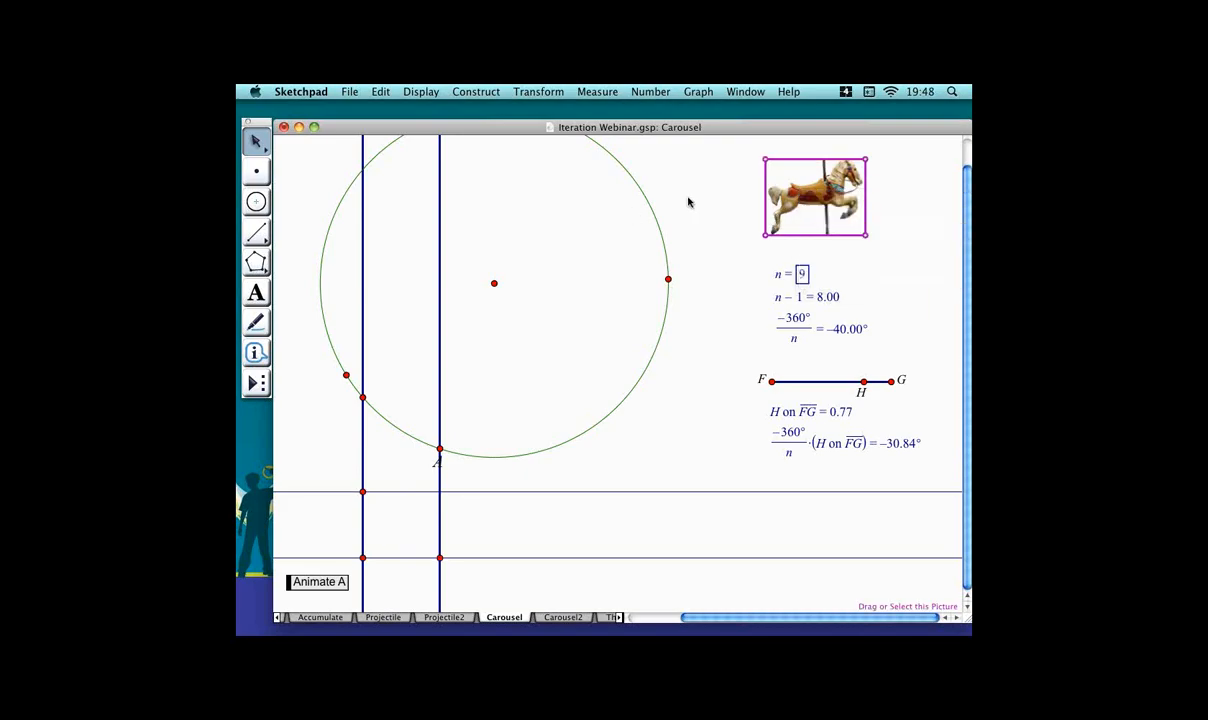
{"action": "left_click", "coordinate": [381, 91]}
{"action": "left_click", "coordinate": [404, 156]}
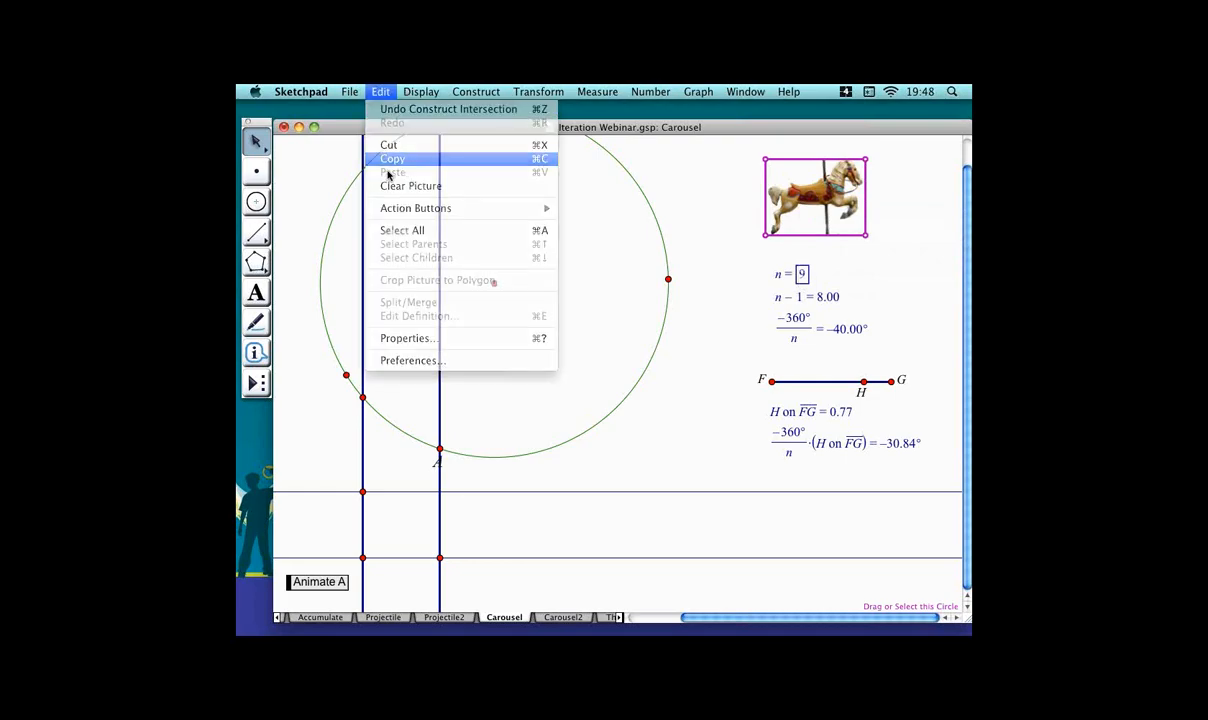
Paste the horse picture into the rectangle bounded by the intersection points of the perpendicular and horizontal lines.
{"action": "left_click", "coordinate": [402, 548]}
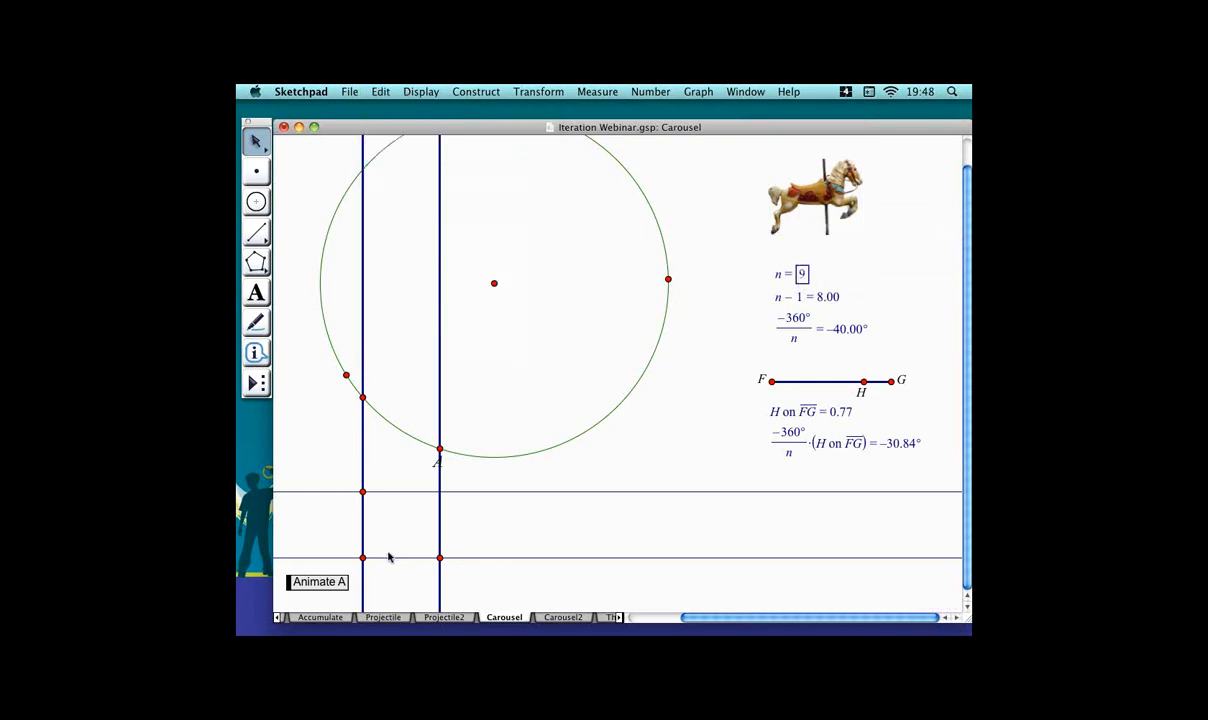
{"action": "left_click", "coordinate": [362, 557]}
{"action": "left_click", "coordinate": [440, 557]}
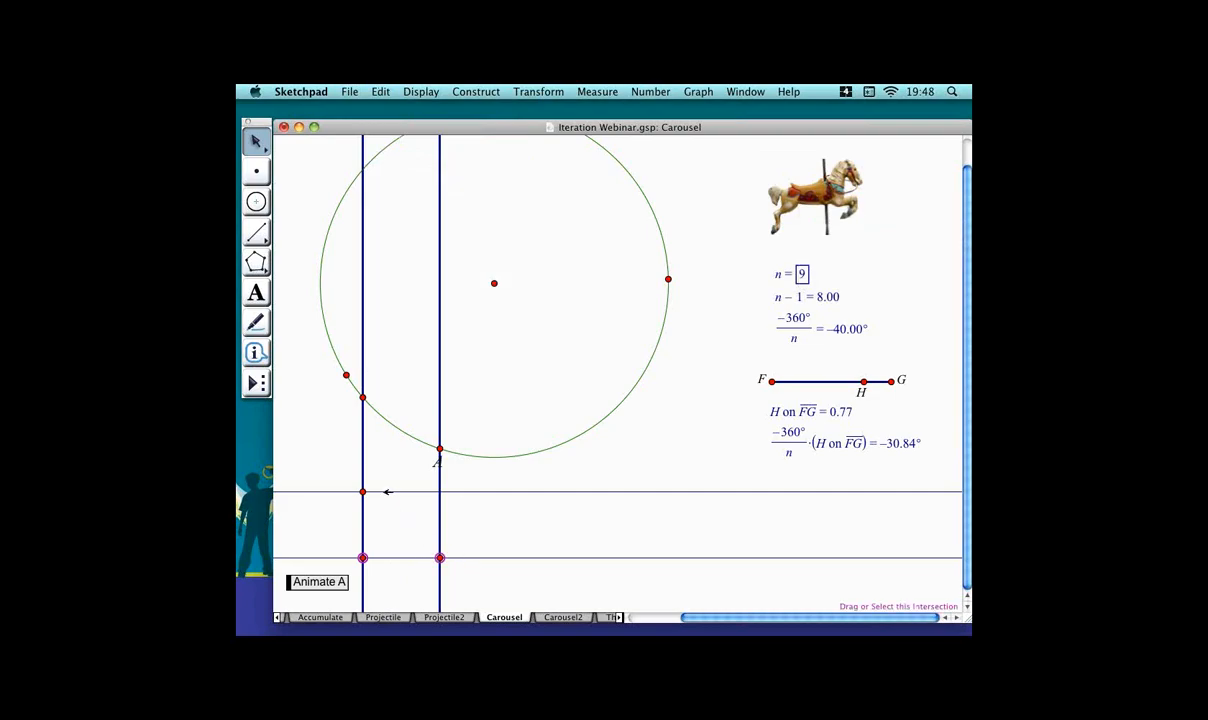
{"action": "left_click", "coordinate": [381, 91]}
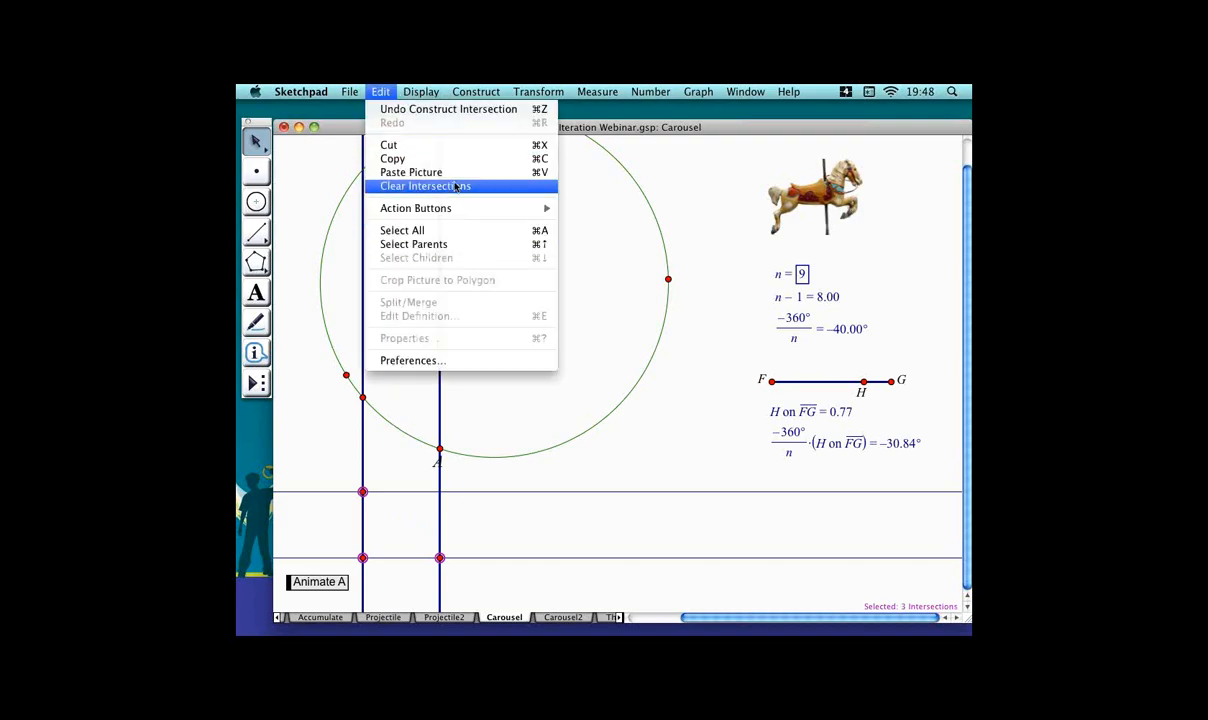
{"action": "left_click", "coordinate": [451, 186]}
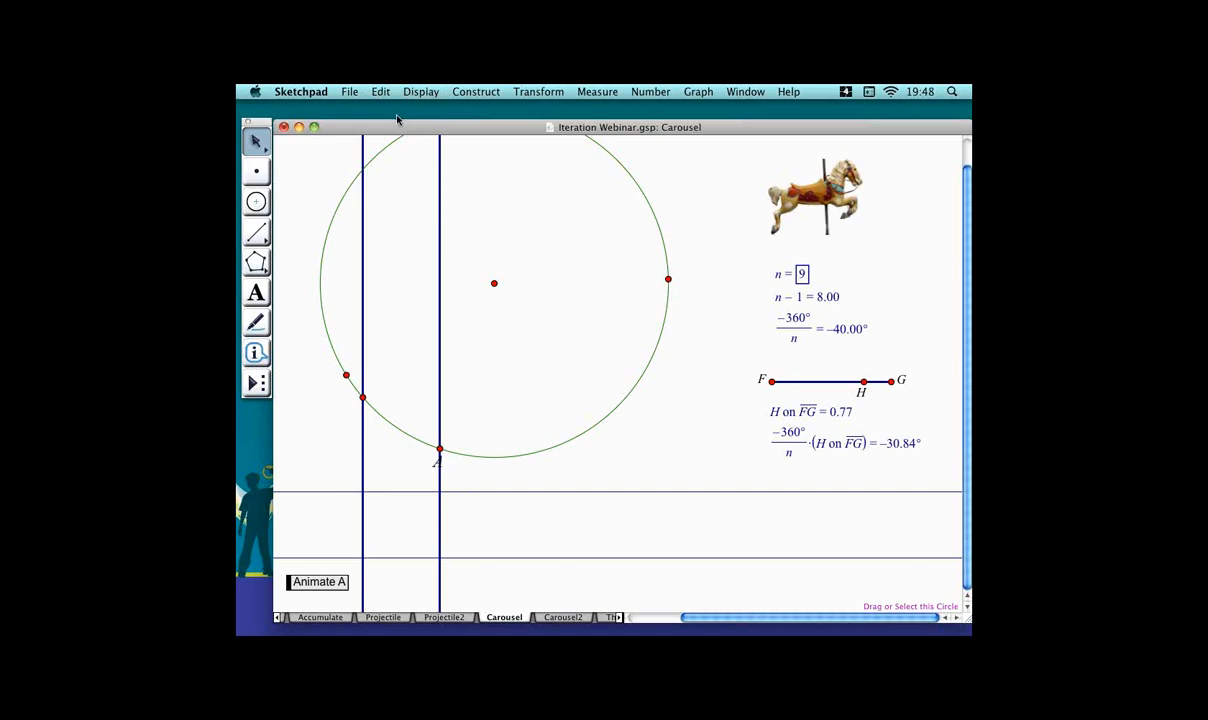
{"action": "key", "text": "super+z"}
{"action": "left_click", "coordinate": [381, 90]}
{"action": "left_click", "coordinate": [426, 175]}
{"action": "left_click", "coordinate": [530, 385]}
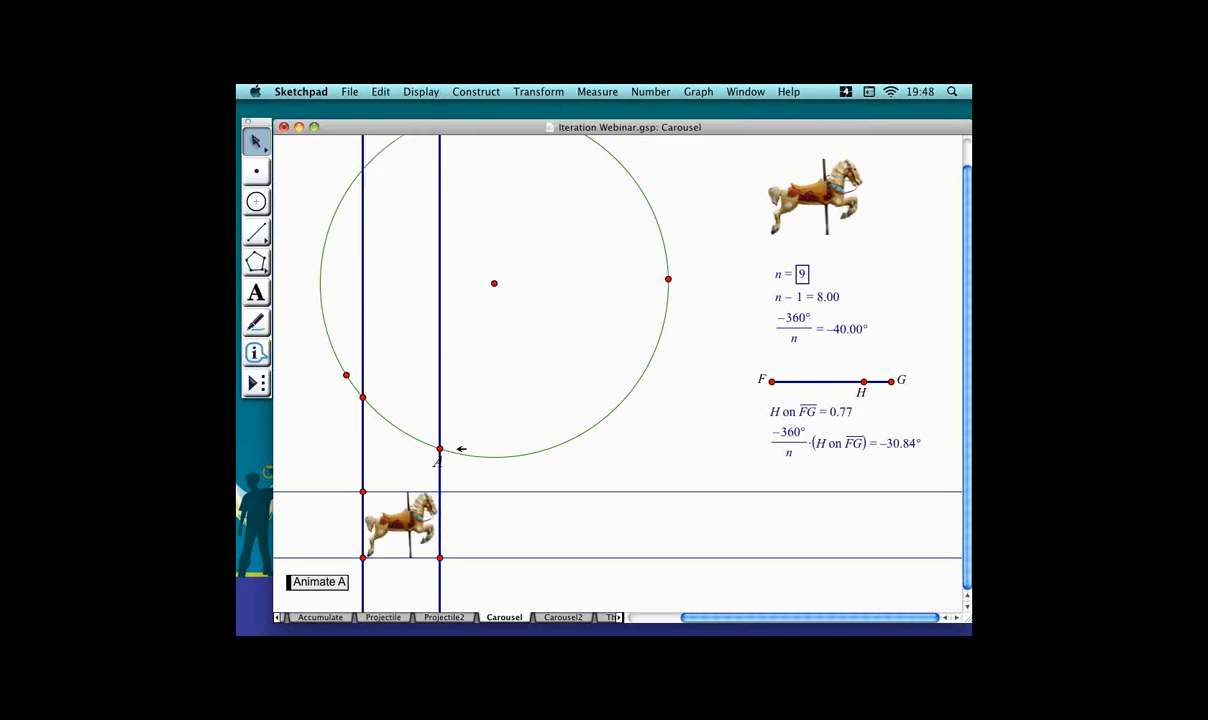
Iterate point A onto its rotated image, using n − 1 as the number of iterations.
{"action": "left_click_drag", "start_coordinate": [459, 449], "coordinate": [485, 396]}
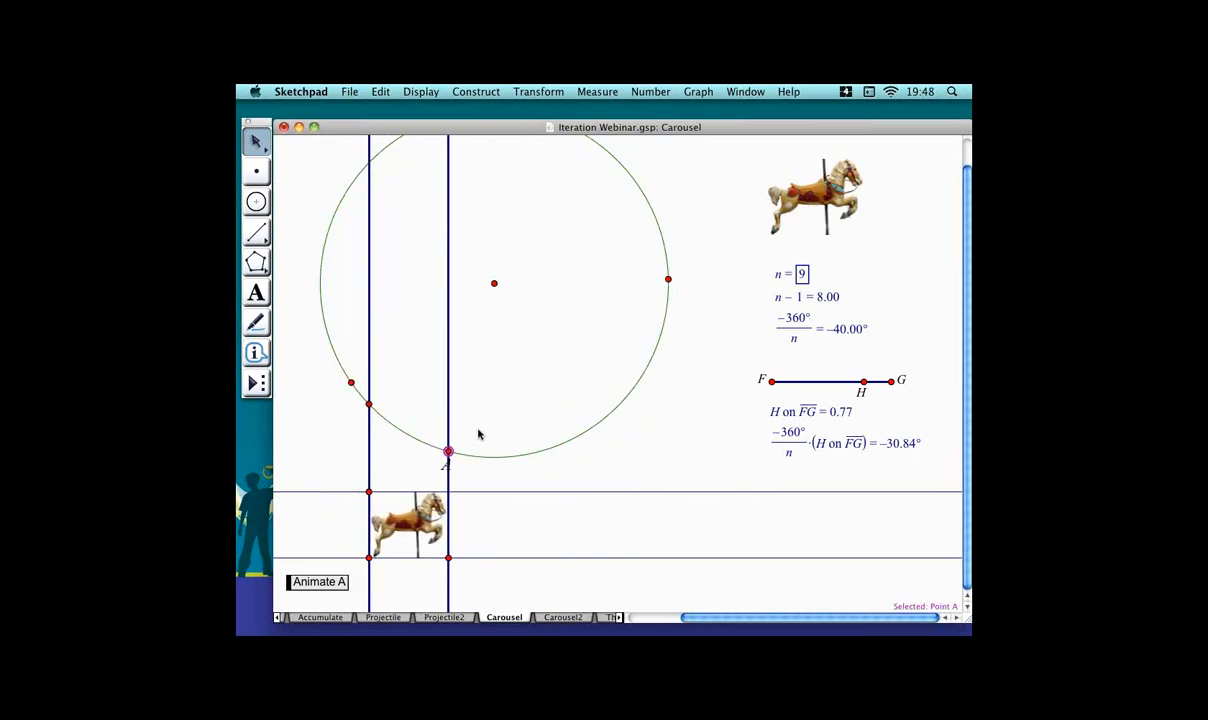
{"action": "left_click_drag", "start_coordinate": [473, 452], "coordinate": [501, 455]}
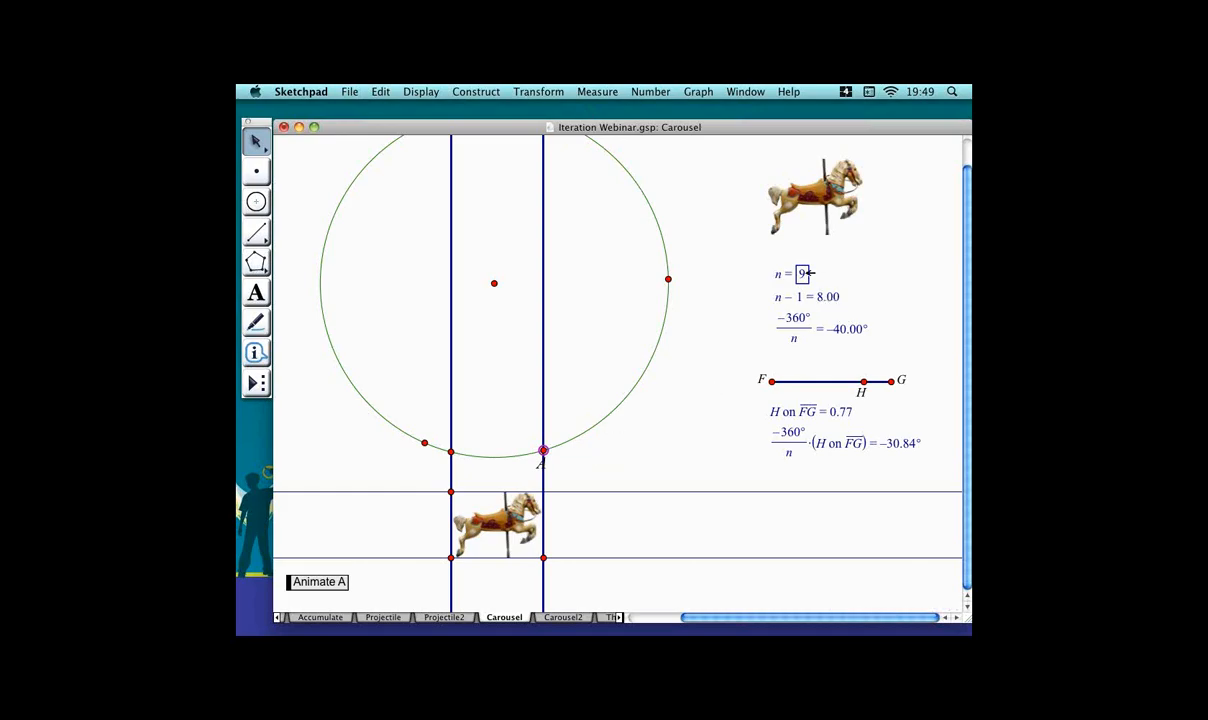
{"action": "left_click", "coordinate": [819, 299]}
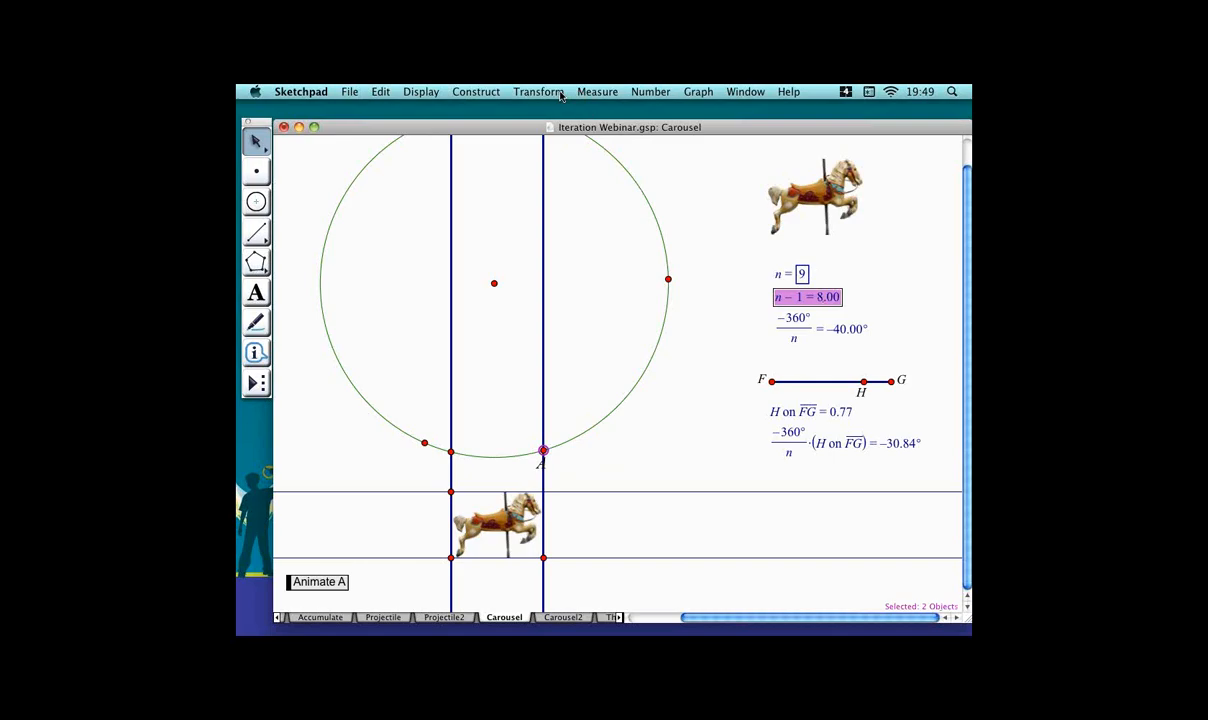
{"action": "left_click", "coordinate": [539, 92]}
{"action": "left_click", "coordinate": [576, 263], "text": "shift"}
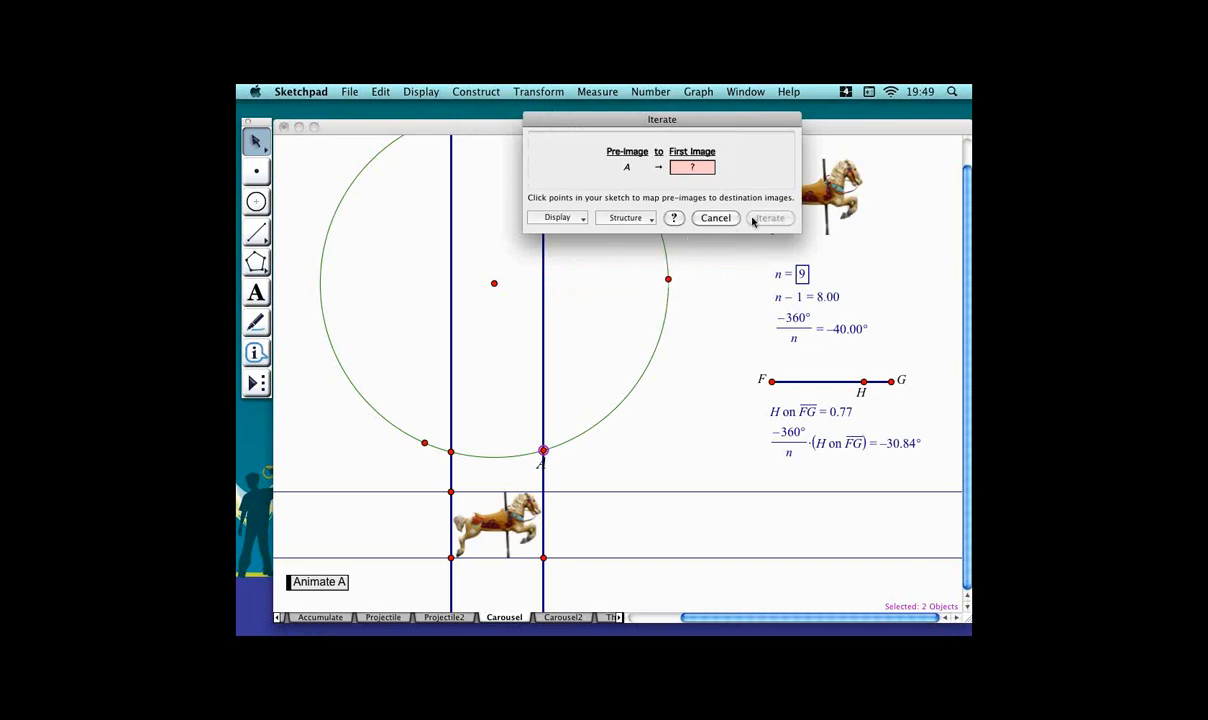
{"action": "left_click", "coordinate": [448, 447]}
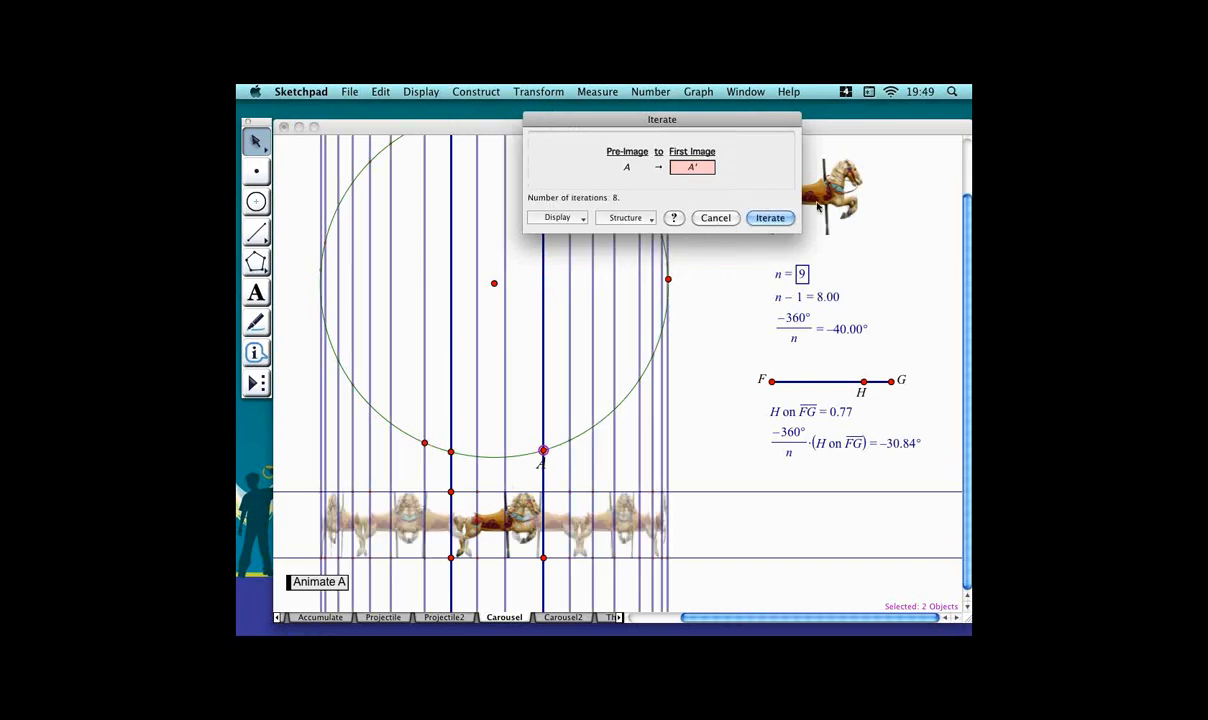
{"action": "left_click", "coordinate": [770, 218]}
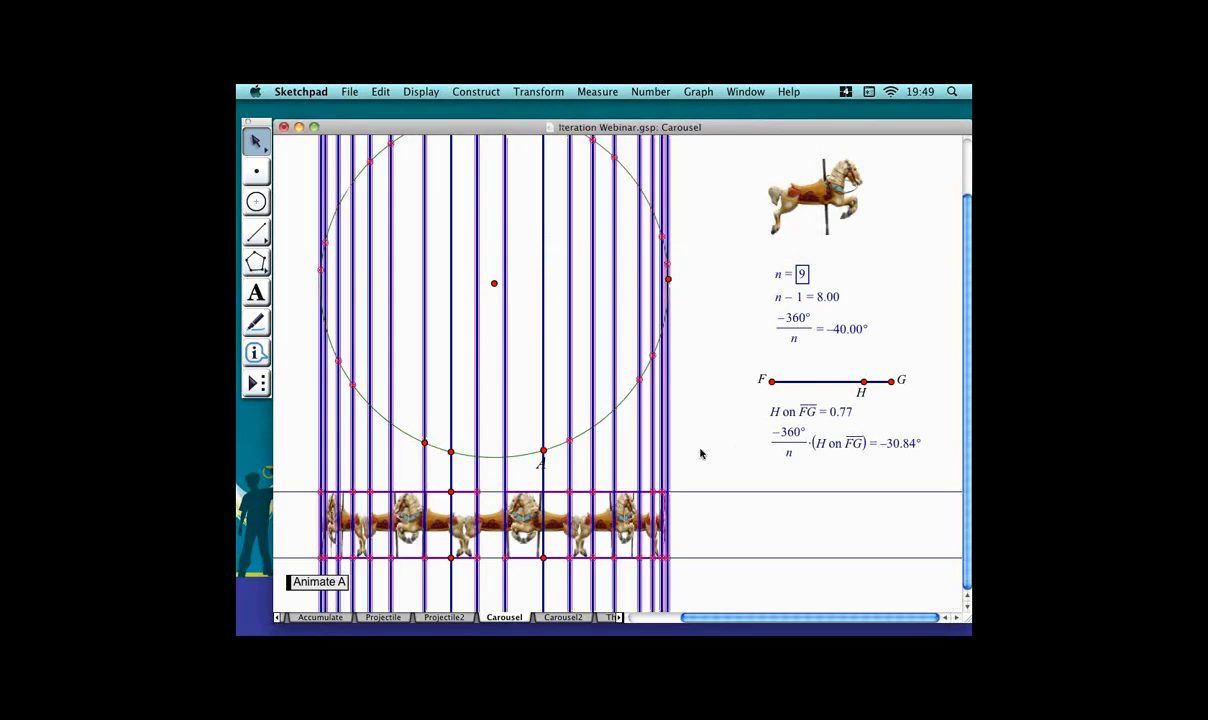
Hide the iterated perpendicular lines and drag point A around the circle to spin the horses.
{"action": "left_click_drag", "start_coordinate": [685, 452], "coordinate": [628, 464]}
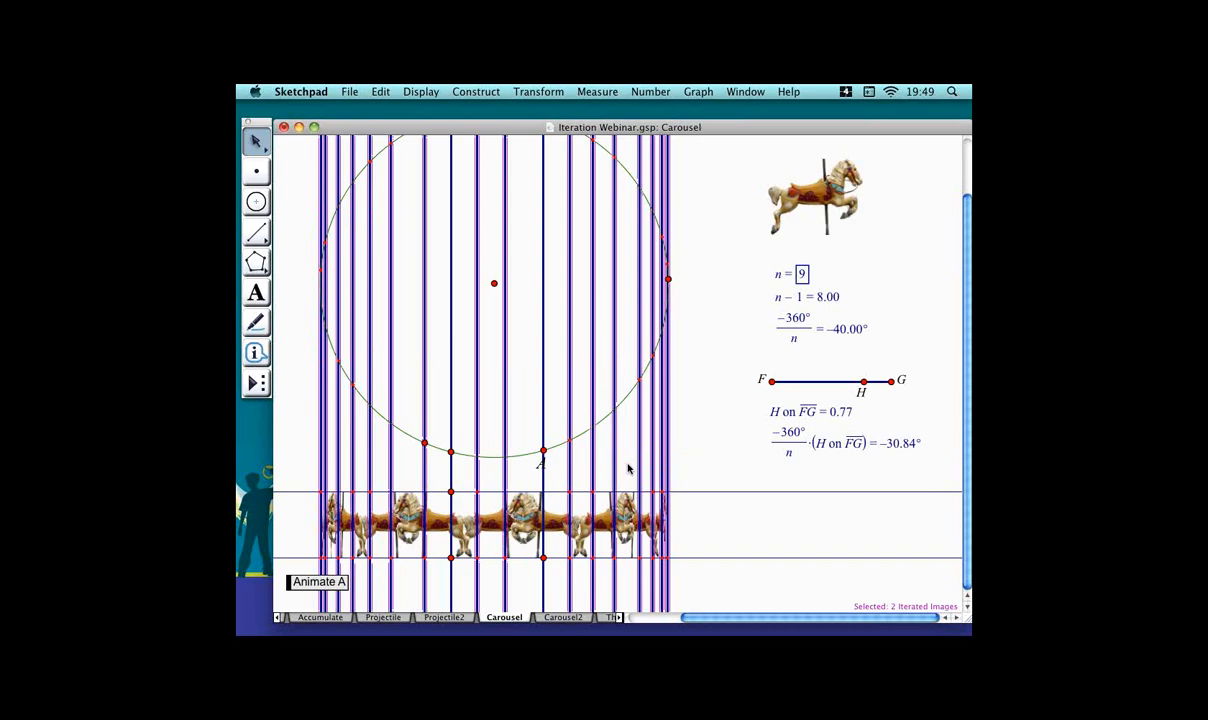
{"action": "key", "text": "super+h"}
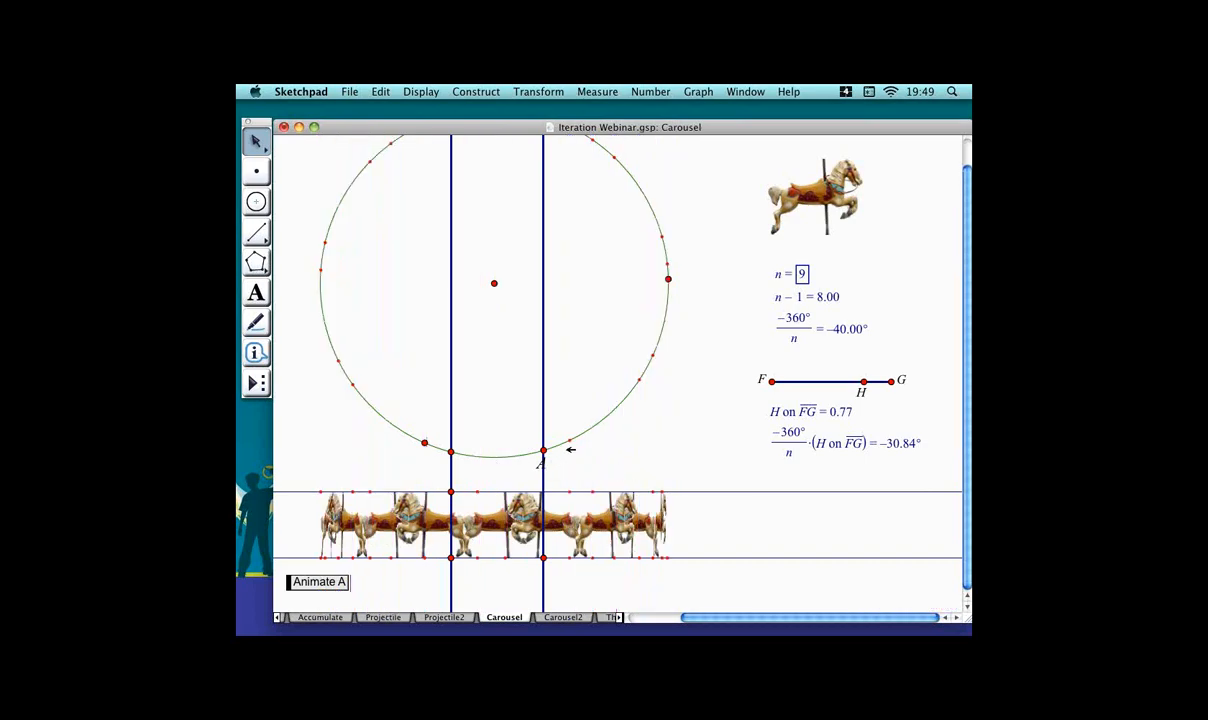
{"action": "left_click_drag", "start_coordinate": [565, 450], "coordinate": [625, 294]}
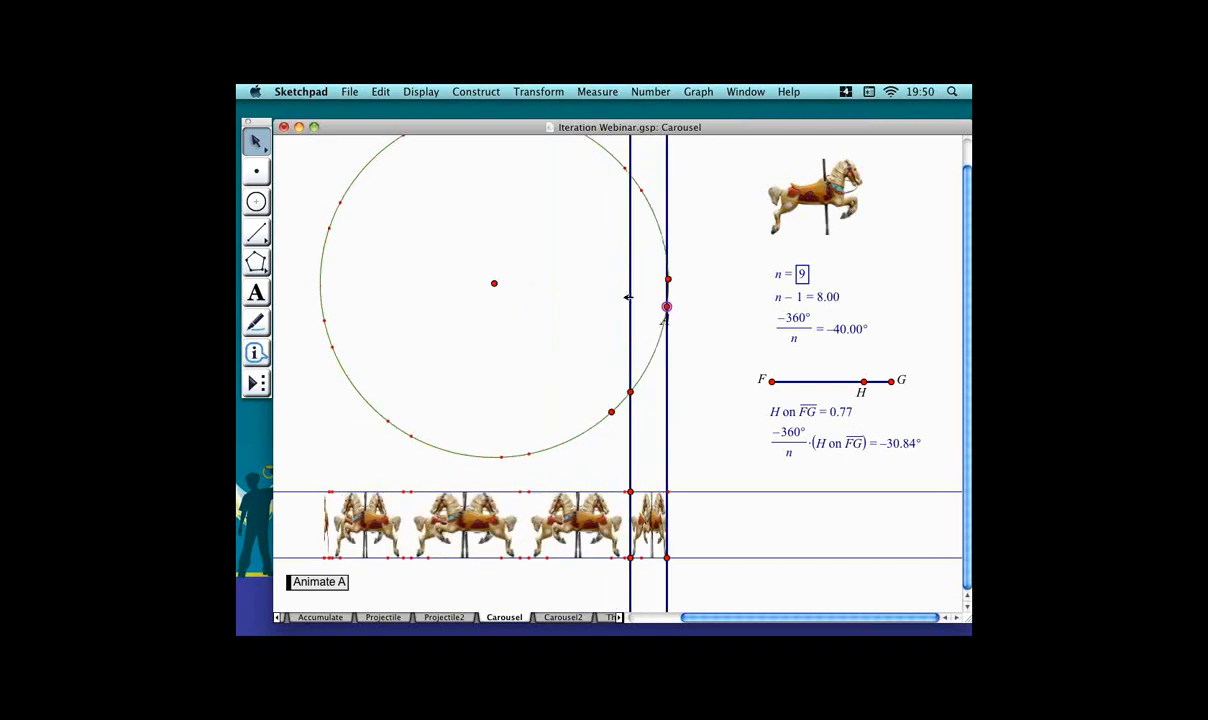
{"action": "left_click", "coordinate": [535, 379]}
Open the Carousel2 page and start and stop the Run the Carousel animation.
{"action": "left_click", "coordinate": [563, 617]}
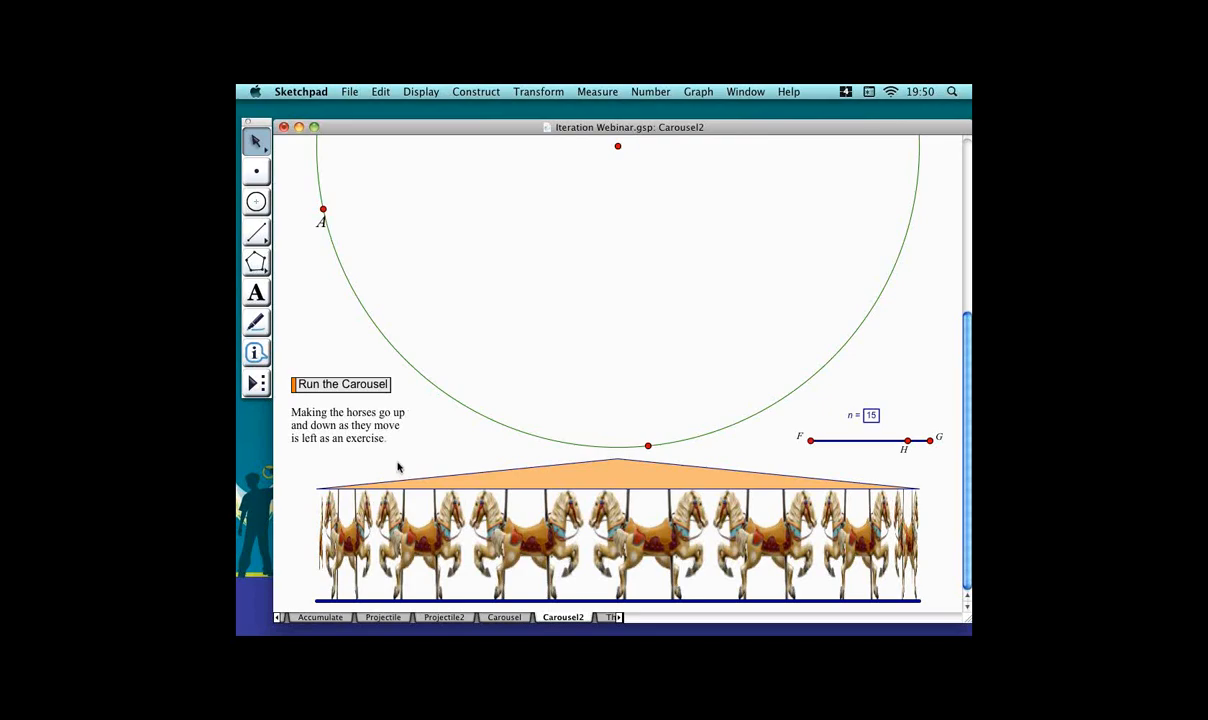
{"action": "left_click", "coordinate": [368, 388]}
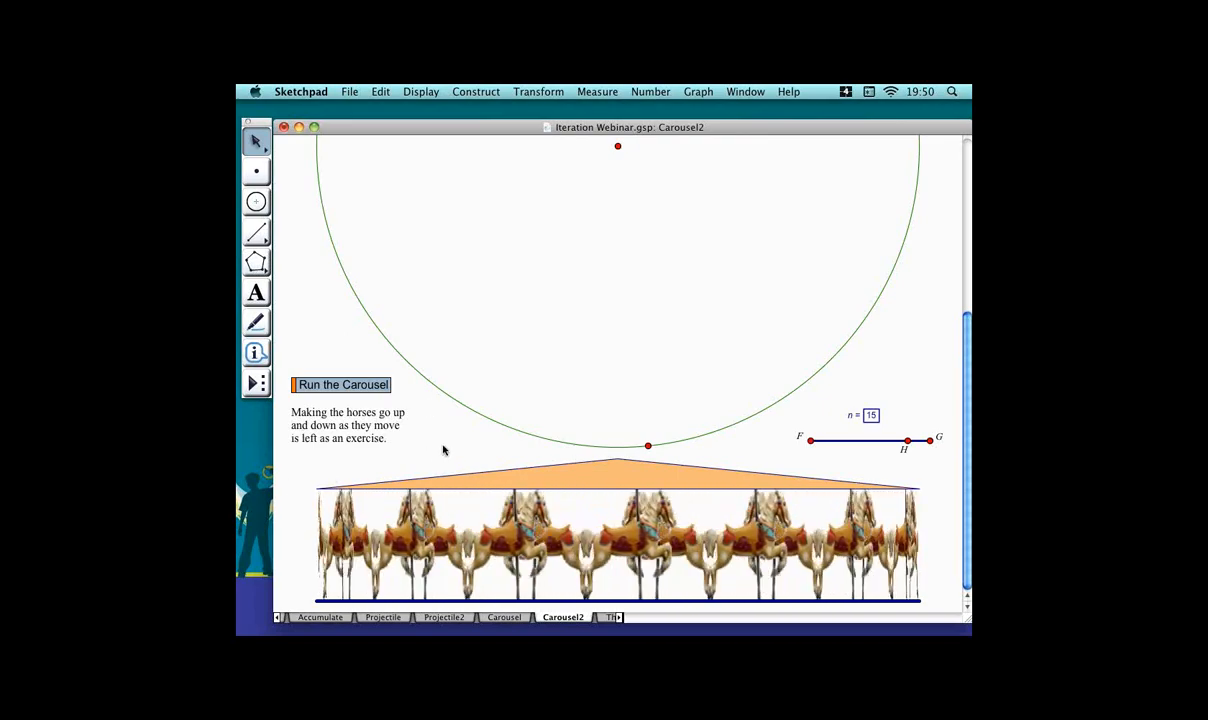
{"action": "left_click", "coordinate": [382, 390]}
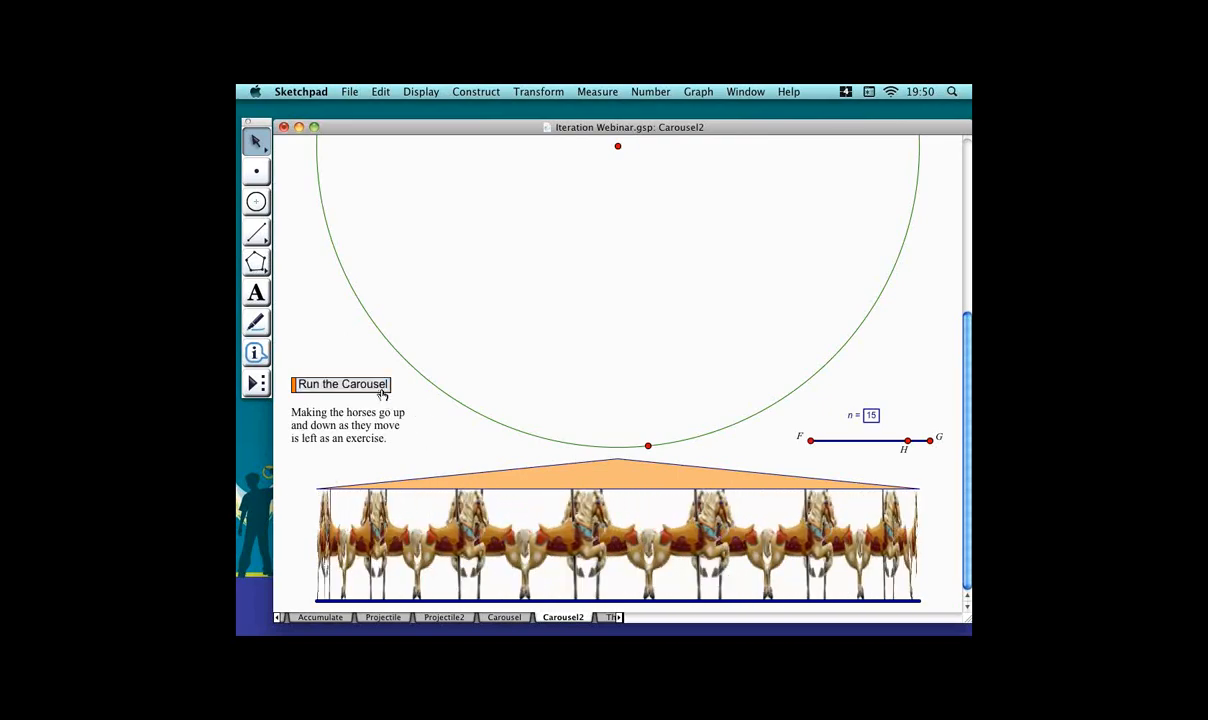
Open the Three Stars page and run the Animate n action.
{"action": "left_click", "coordinate": [620, 618]}
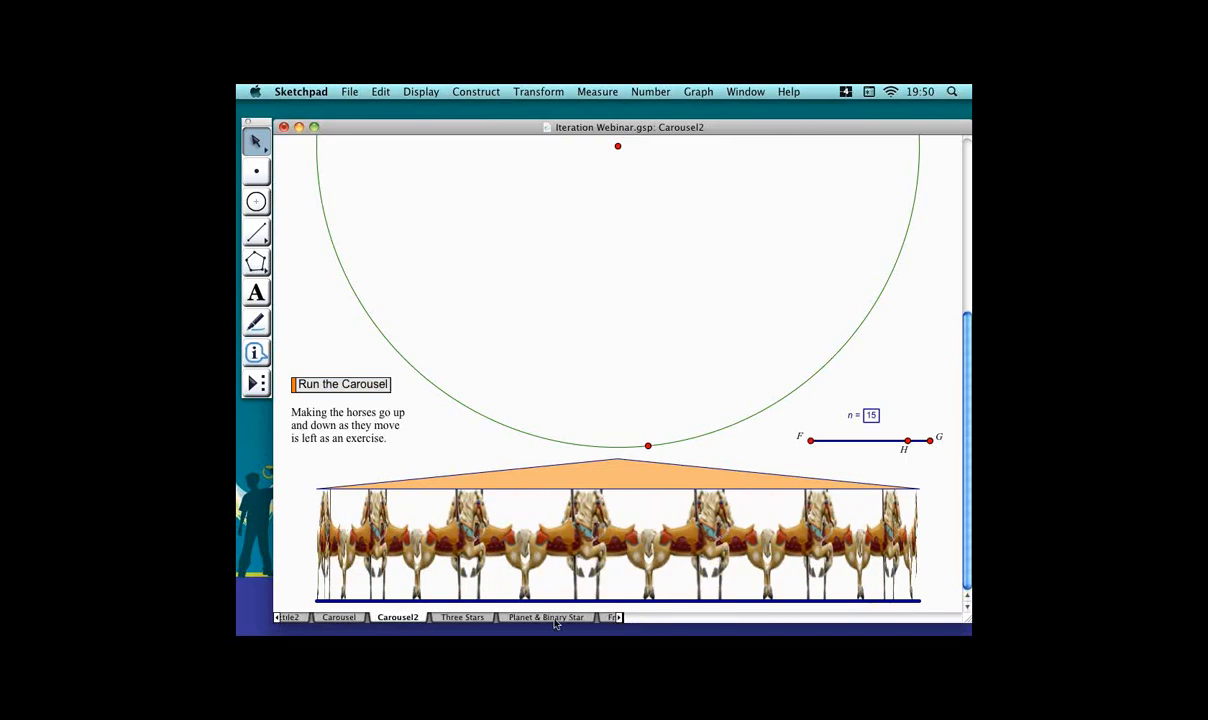
{"action": "left_click", "coordinate": [499, 619]}
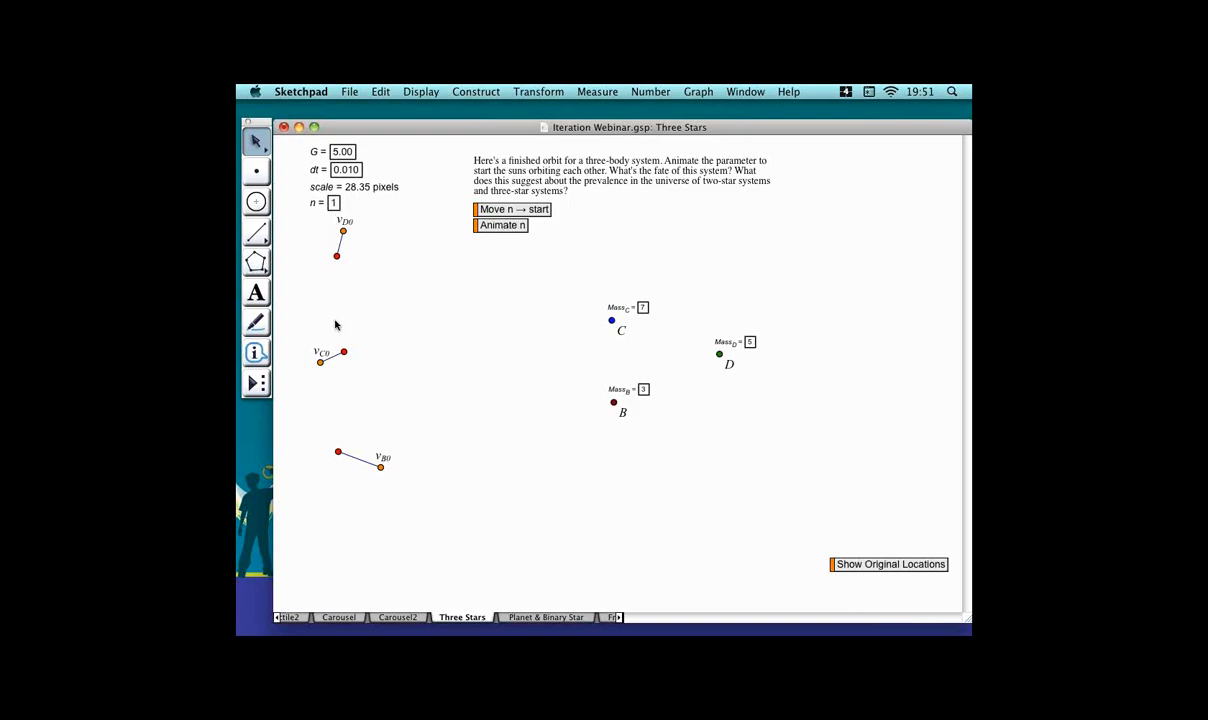
{"action": "left_click", "coordinate": [522, 229]}
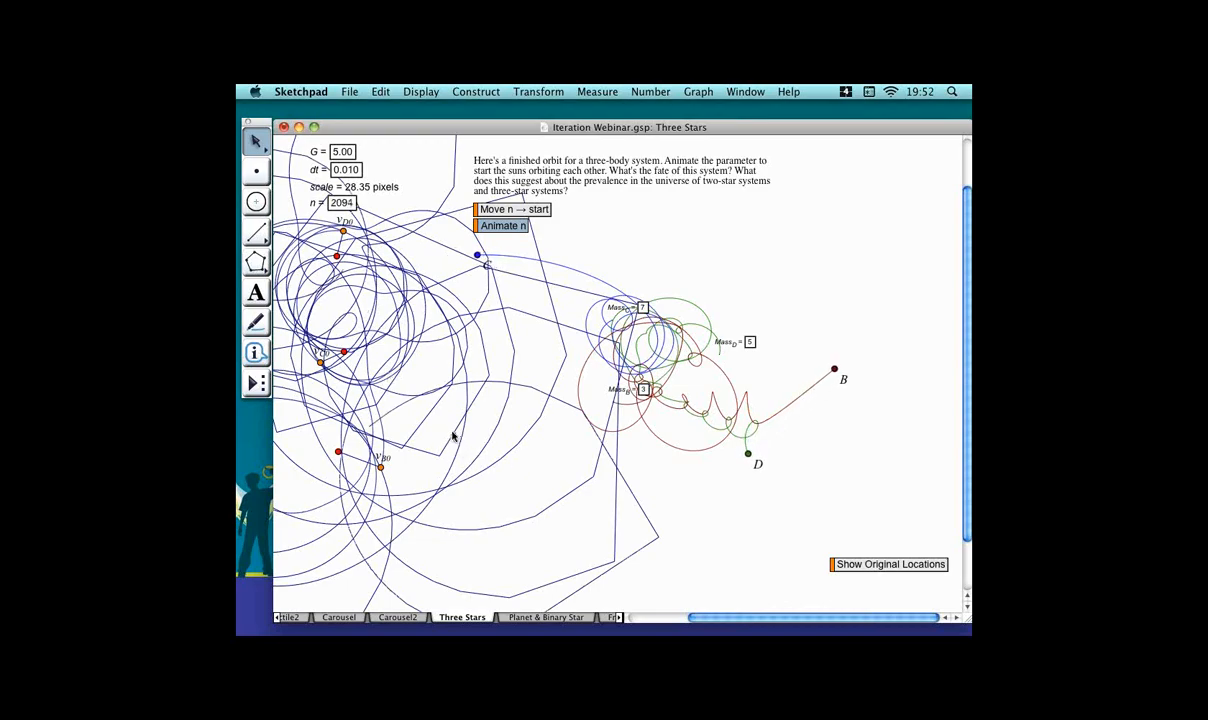
Delete the jagged blue trace crossing the three-star sketch.
{"action": "left_click", "coordinate": [411, 367]}
{"action": "key", "text": "Delete"}
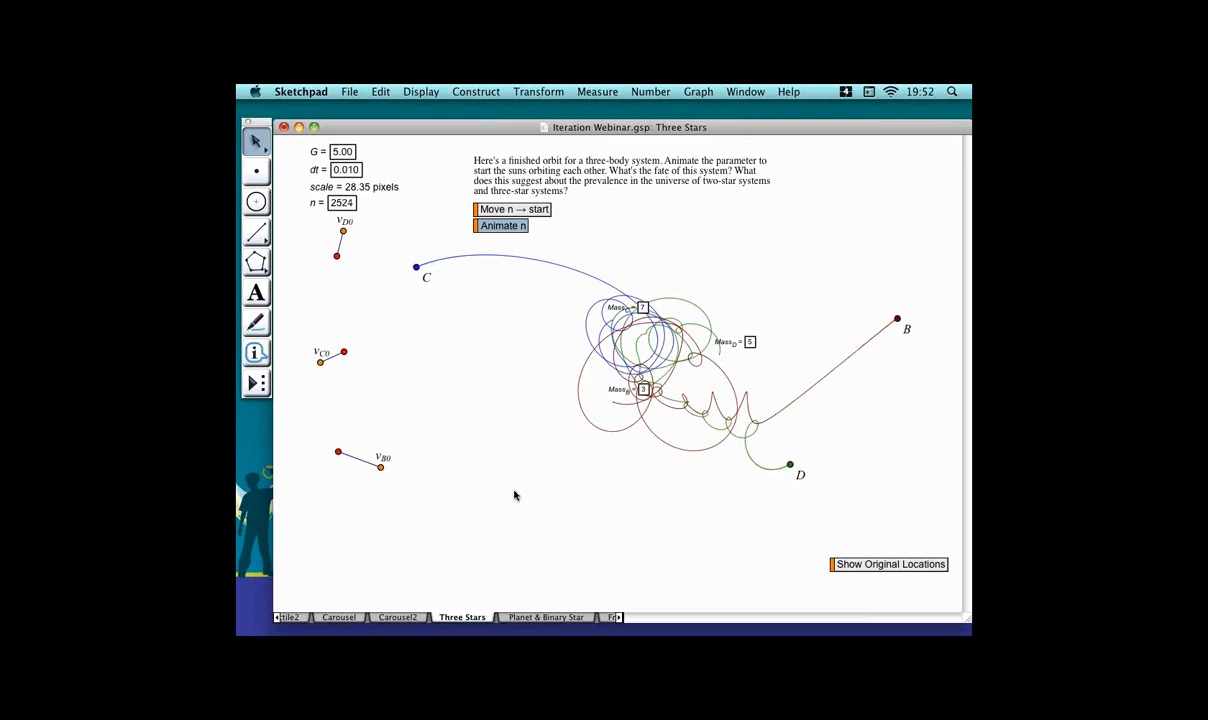
Open the Planet & Binary Star page and start and stop the Animate n action.
{"action": "left_click", "coordinate": [547, 617]}
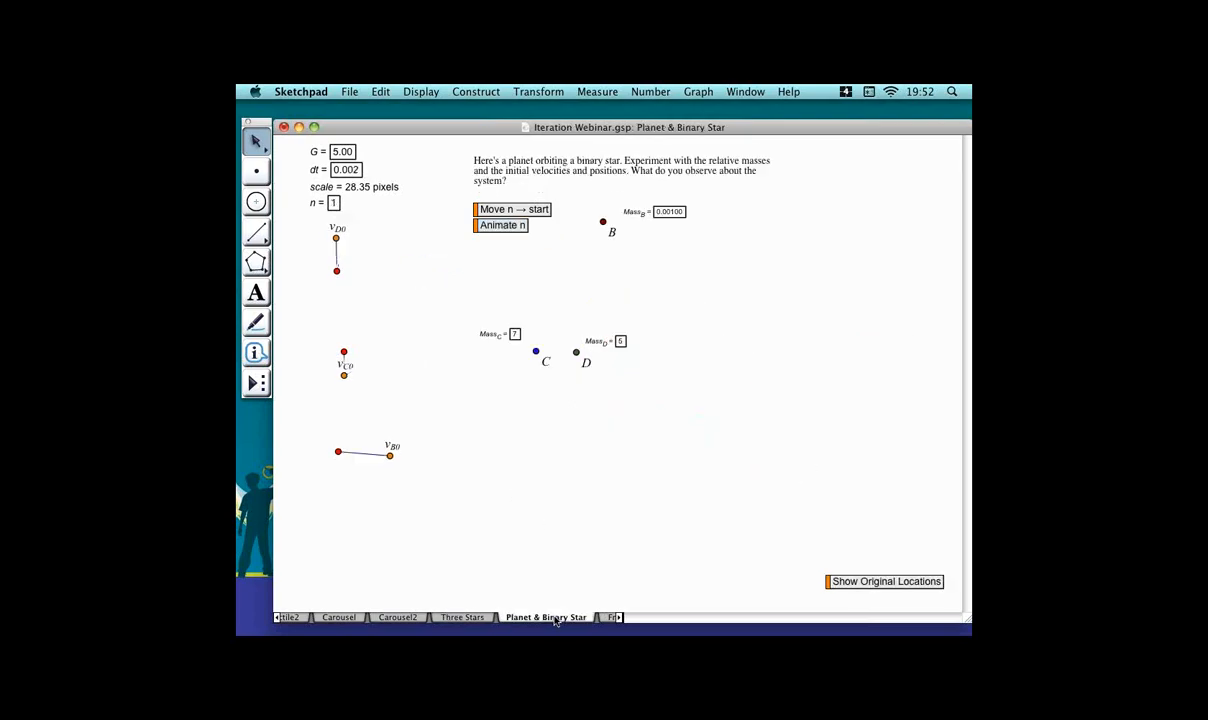
{"action": "left_click", "coordinate": [519, 226]}
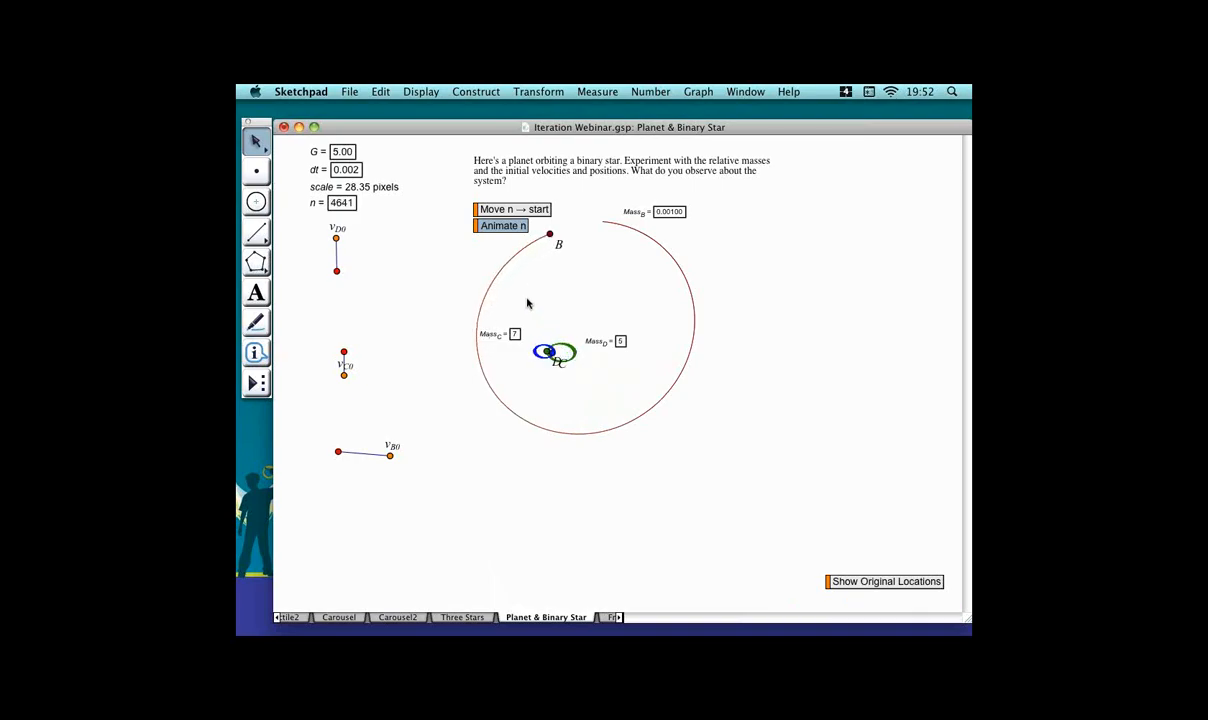
{"action": "left_click", "coordinate": [500, 225]}
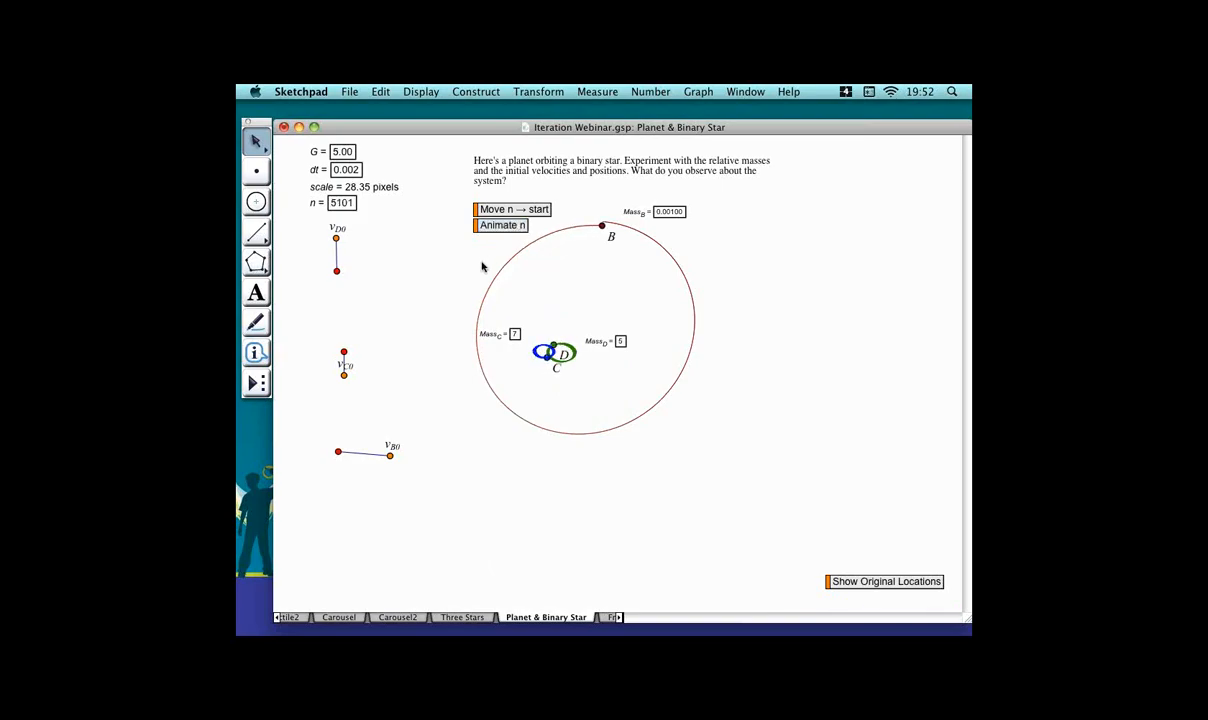
Open the Fractal1 page and draw a large triangle with the Polygon tool.
{"action": "left_click", "coordinate": [631, 619]}
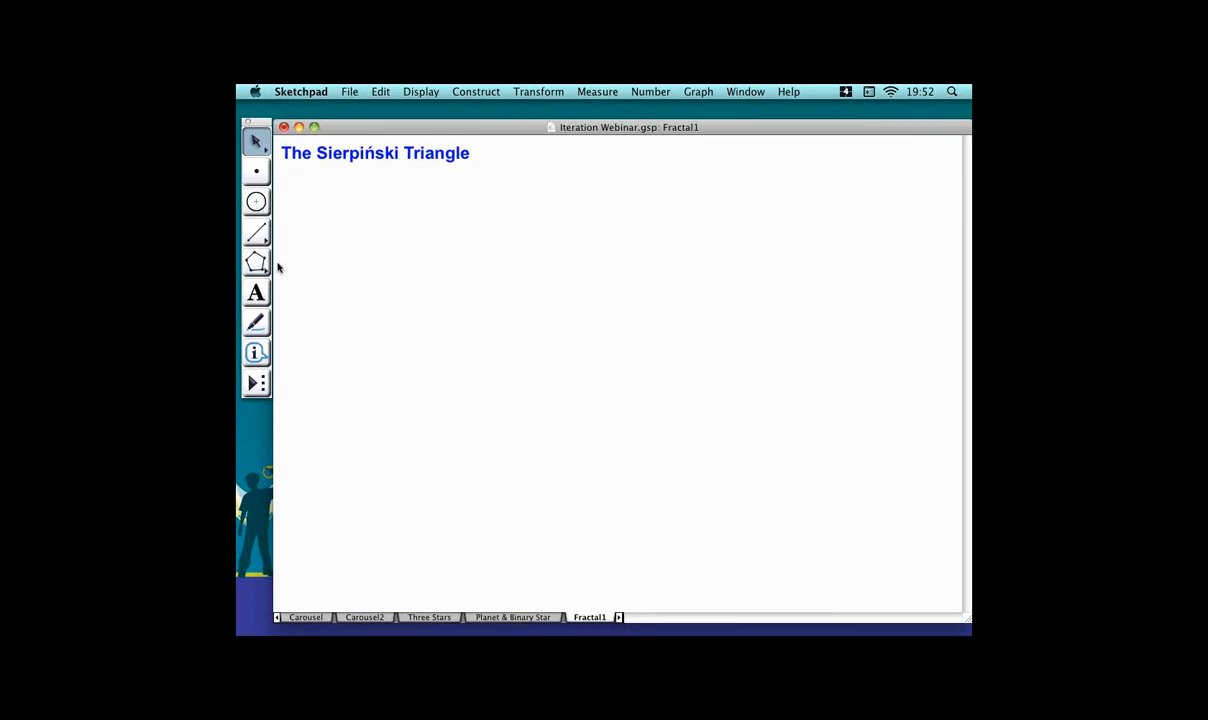
{"action": "left_click_drag", "start_coordinate": [262, 264], "coordinate": [276, 266]}
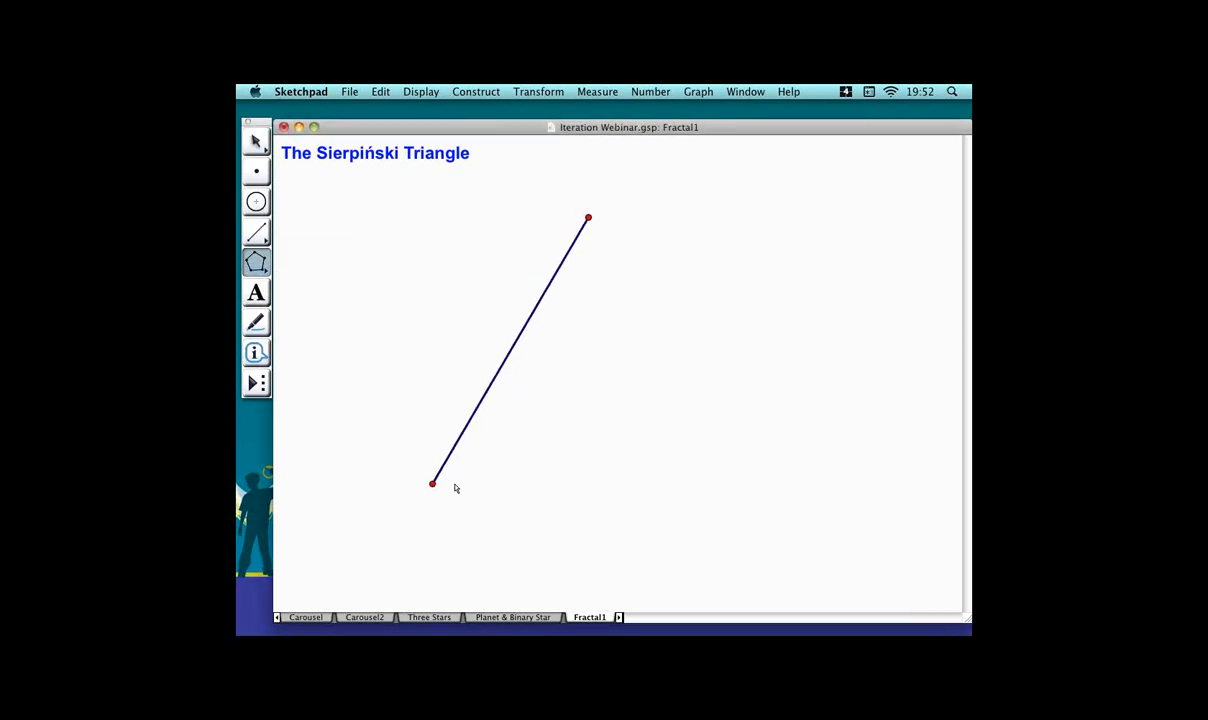
{"action": "left_click", "coordinate": [402, 571]}
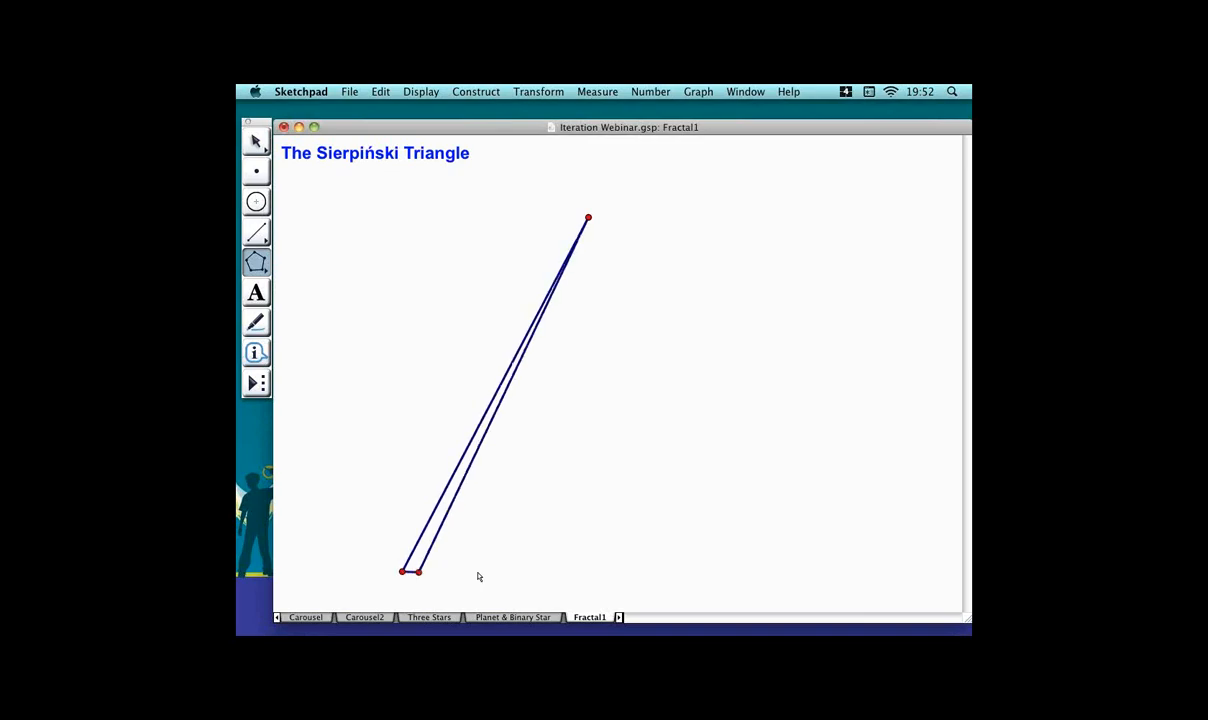
{"action": "double_click", "coordinate": [735, 571]}
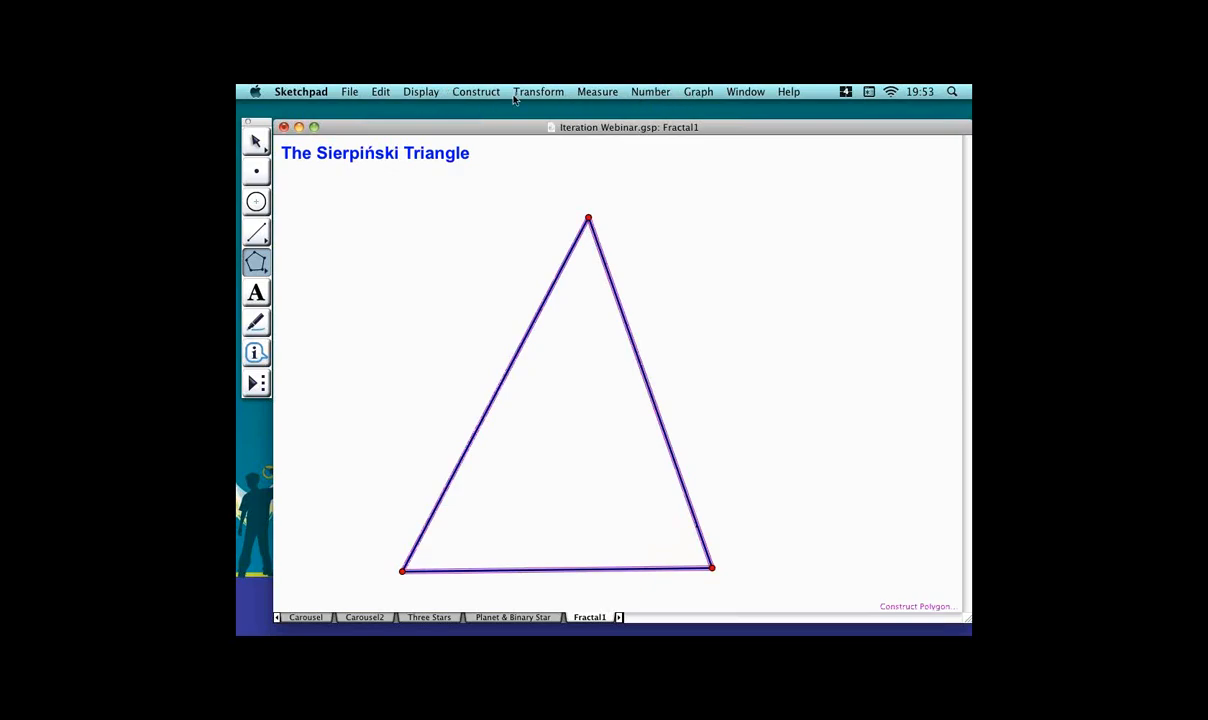
Construct the midpoints of the triangle's three sides.
{"action": "left_click", "coordinate": [476, 91]}
{"action": "left_click", "coordinate": [490, 122]}
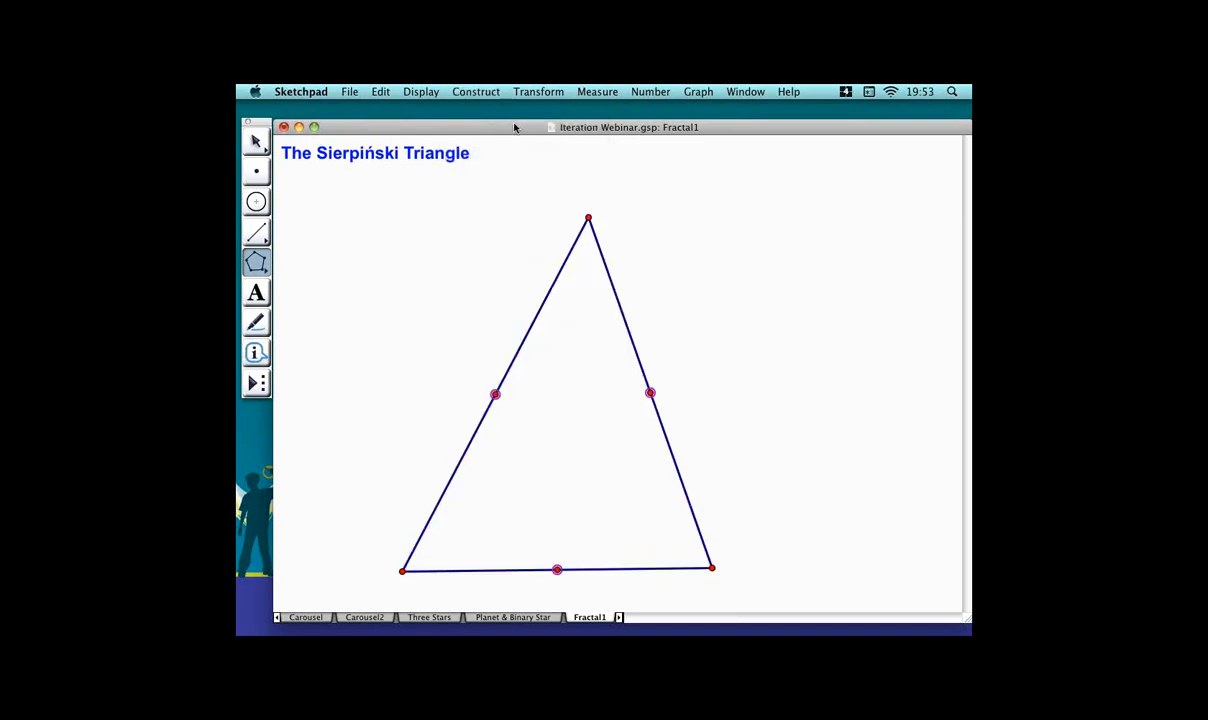
{"action": "left_click", "coordinate": [257, 141]}
{"action": "left_click", "coordinate": [596, 462]}
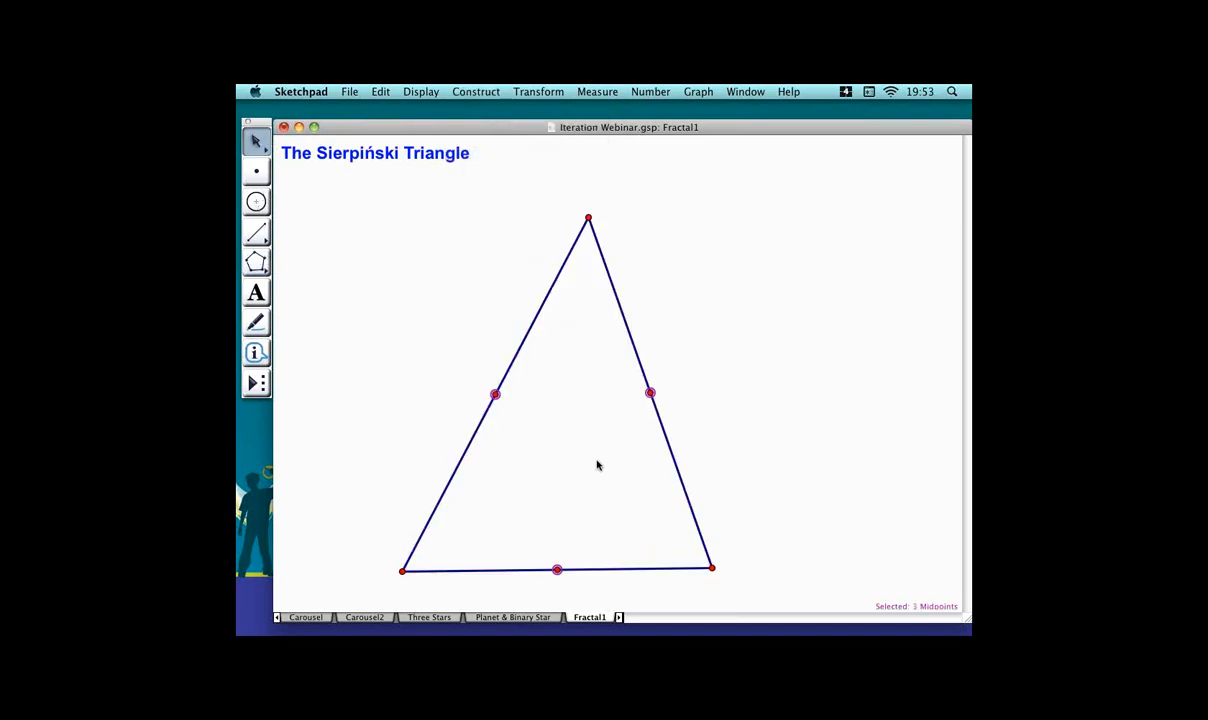
Start Iterate on the triangle's three vertices, mapping them to the left midpoint, bottom-left vertex and bottom midpoint.
{"action": "left_click", "coordinate": [589, 218]}
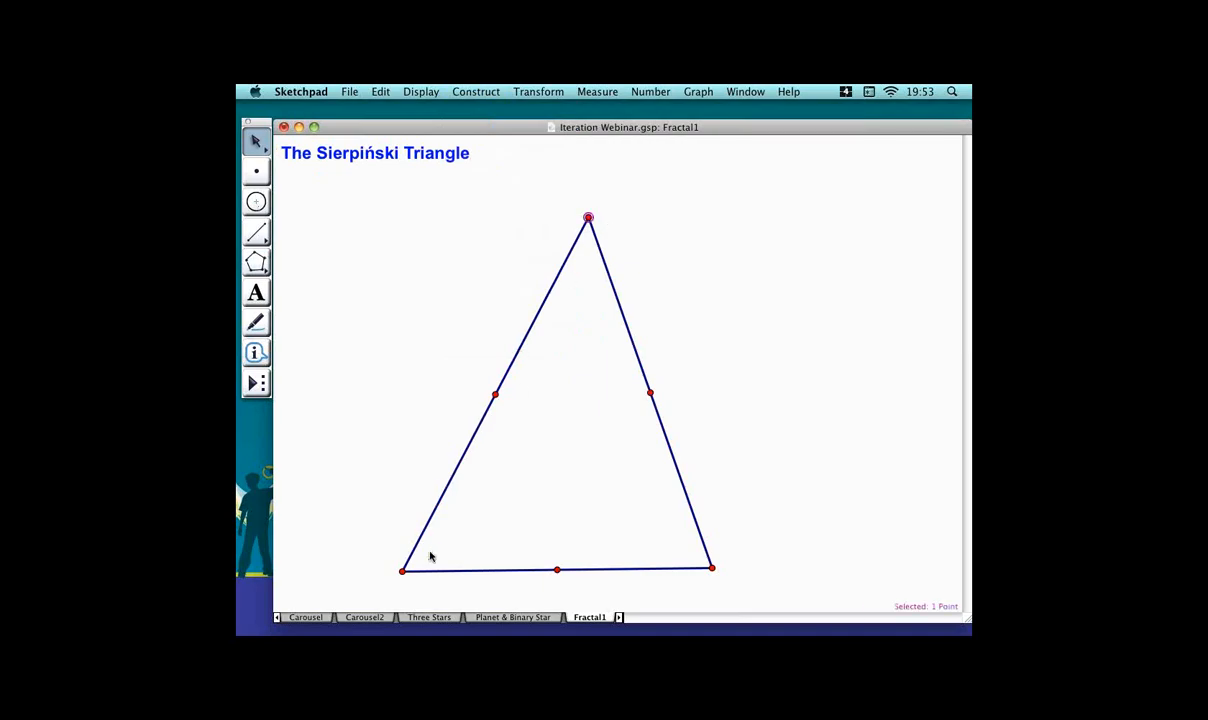
{"action": "left_click", "coordinate": [403, 571]}
{"action": "left_click", "coordinate": [712, 568]}
{"action": "left_click", "coordinate": [564, 92]}
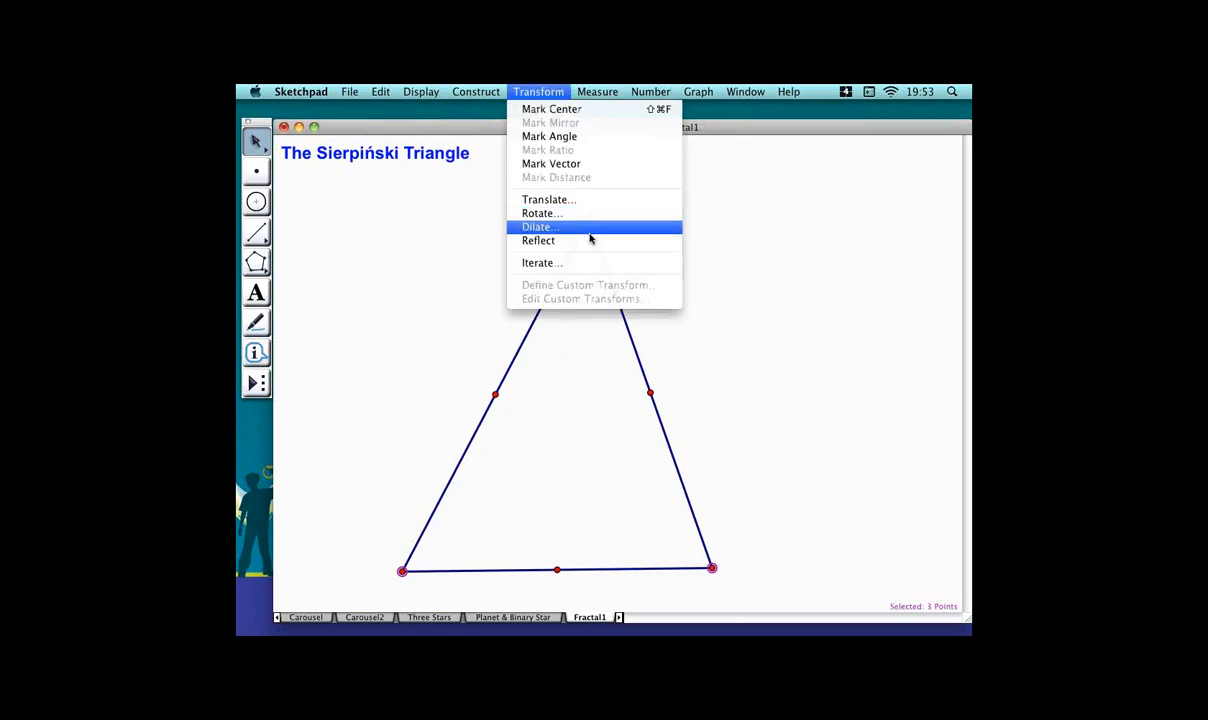
{"action": "left_click", "coordinate": [590, 266]}
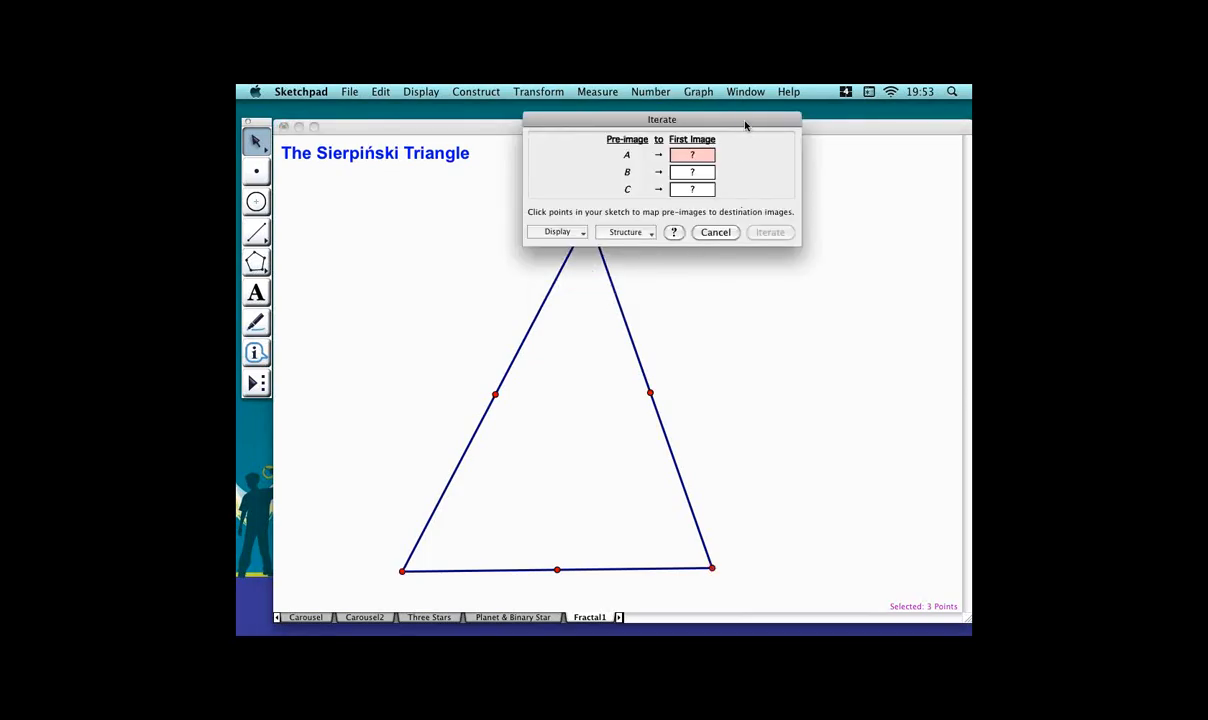
{"action": "left_click_drag", "start_coordinate": [745, 125], "coordinate": [850, 124]}
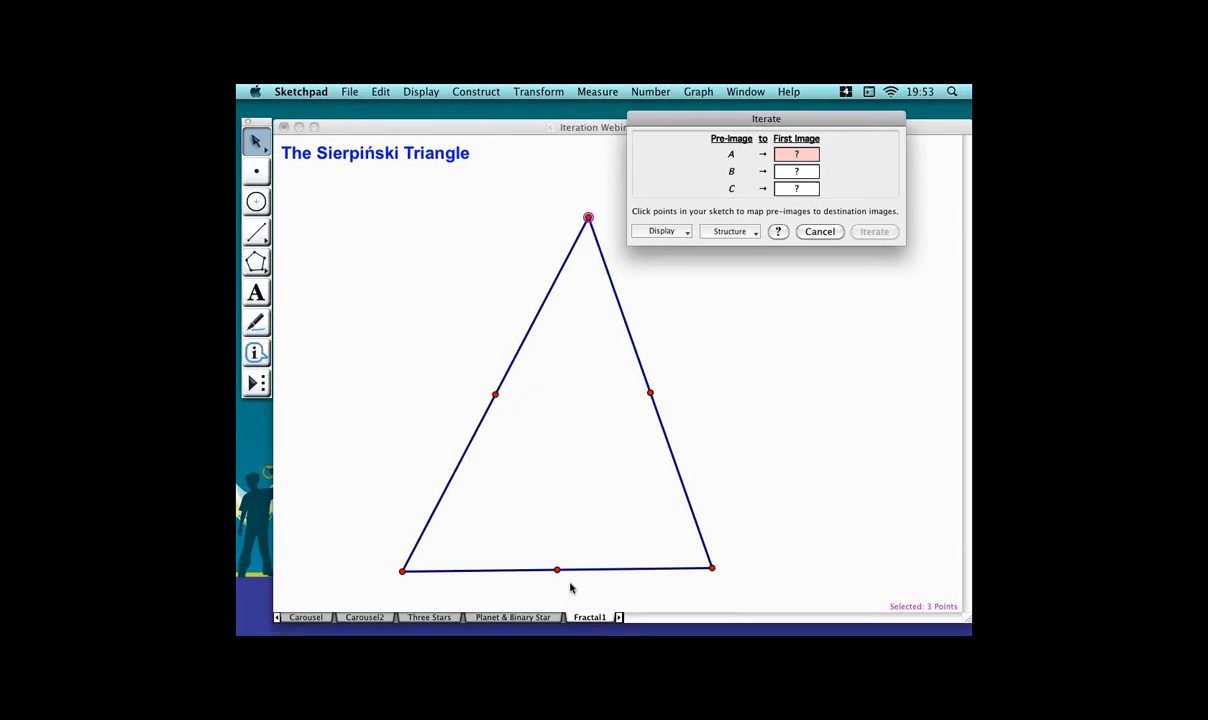
{"action": "left_click", "coordinate": [516, 399]}
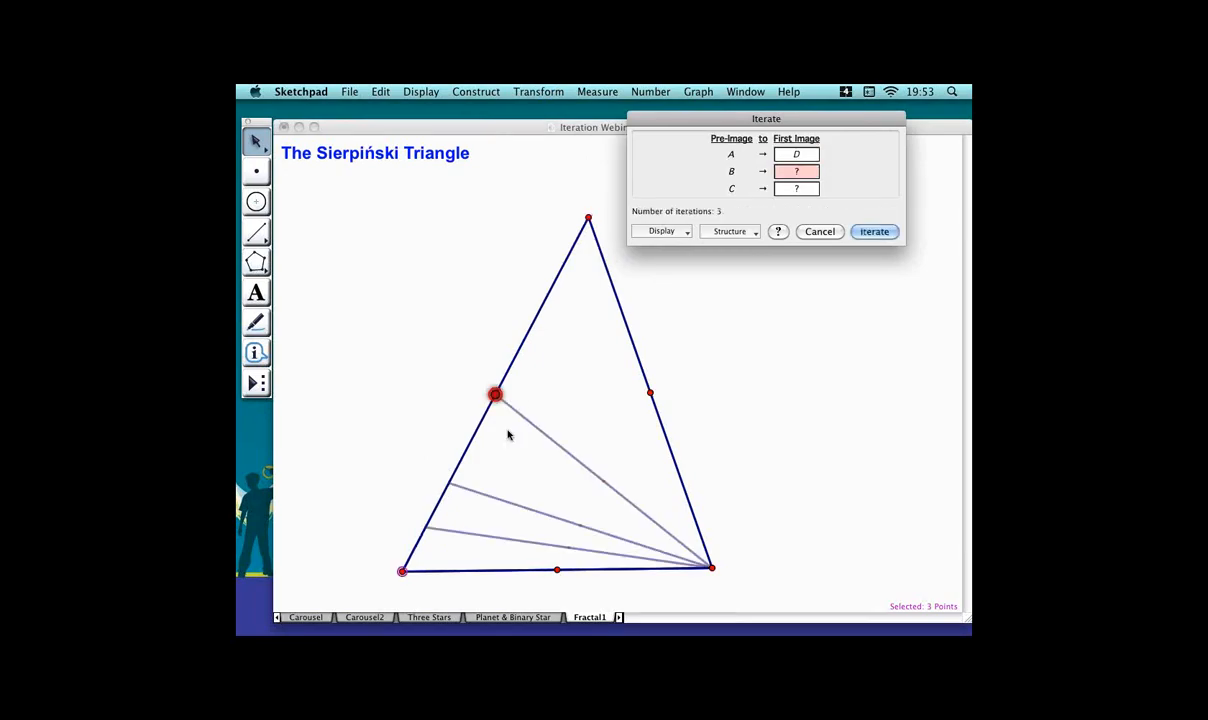
{"action": "left_click", "coordinate": [425, 573]}
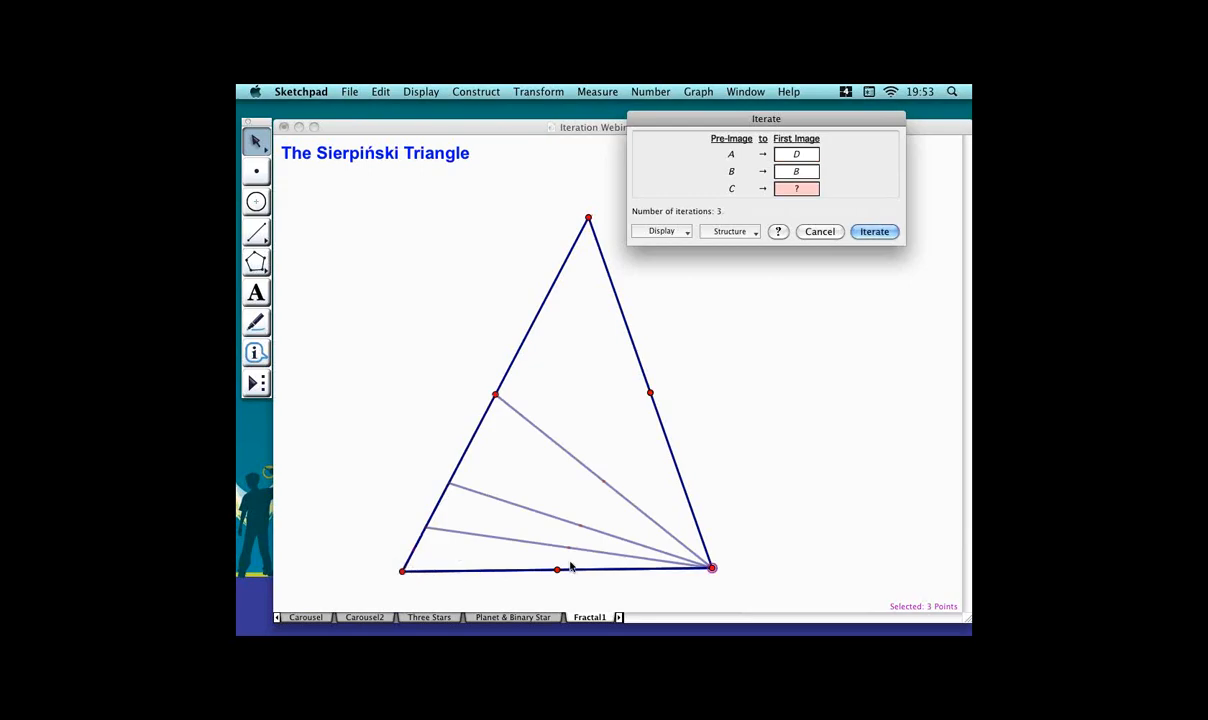
{"action": "left_click", "coordinate": [580, 573]}
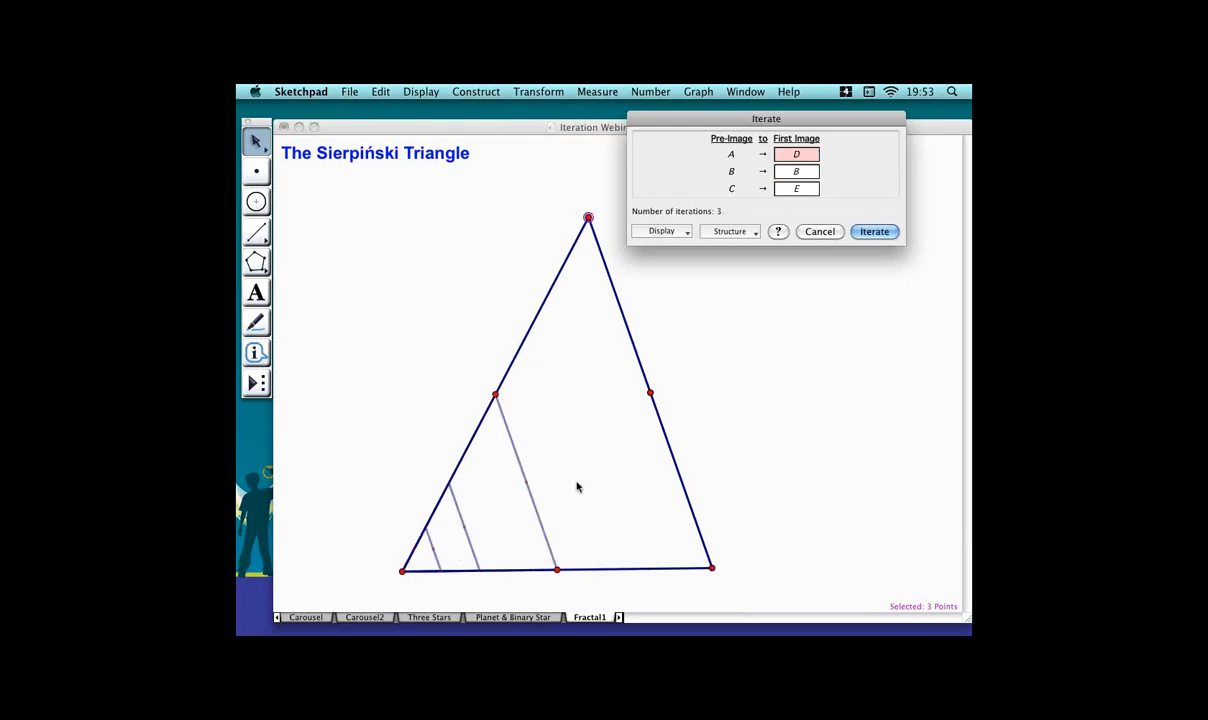
Add a second map sending the vertices to the right midpoint, bottom midpoint and bottom-right vertex.
{"action": "left_click", "coordinate": [733, 233]}
{"action": "left_click", "coordinate": [751, 263]}
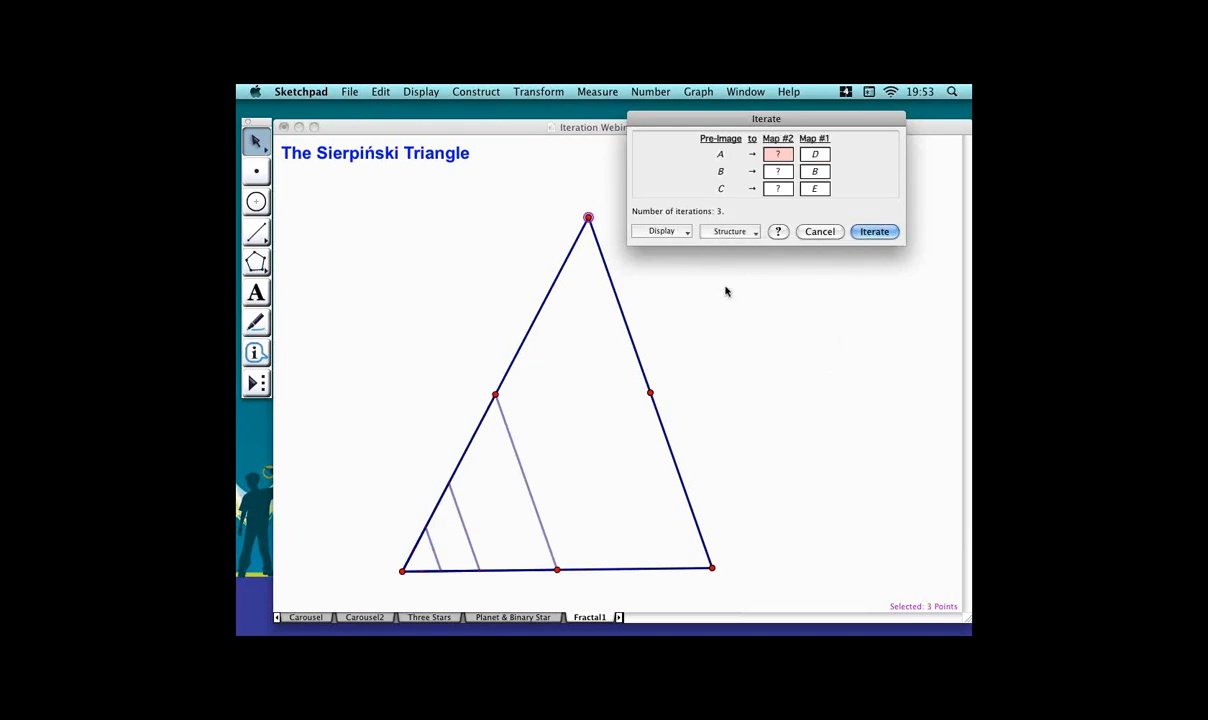
{"action": "left_click", "coordinate": [672, 397]}
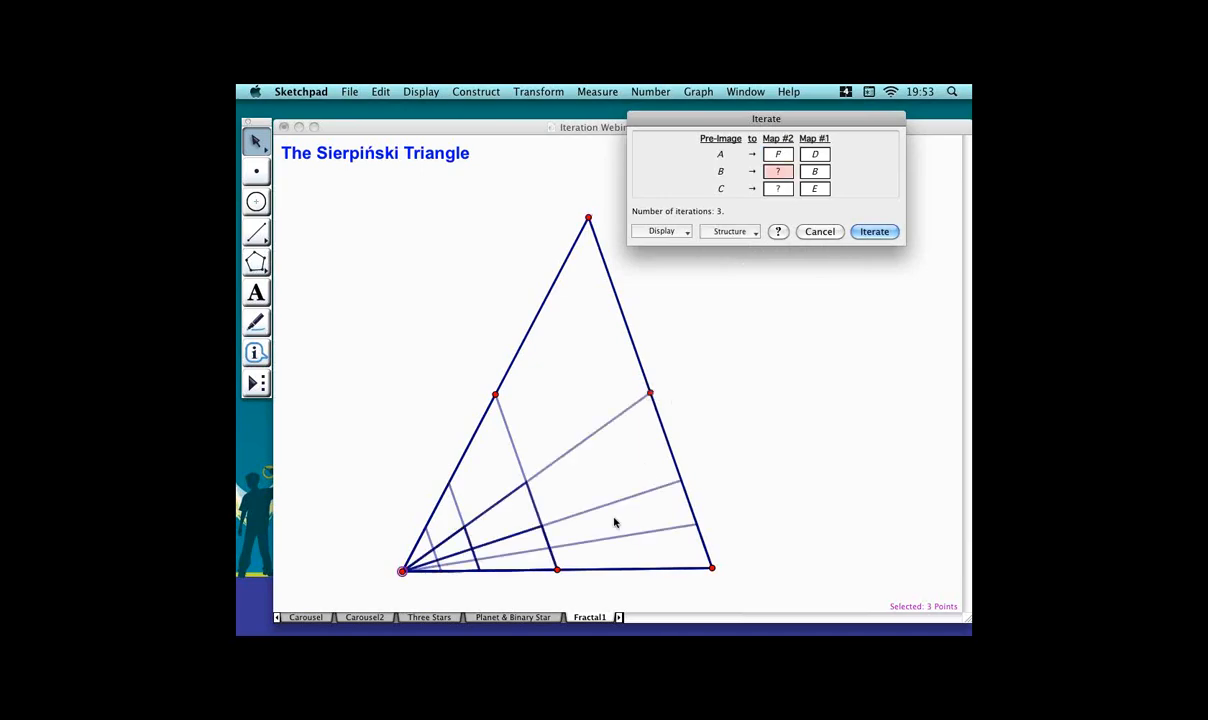
{"action": "left_click", "coordinate": [575, 573]}
{"action": "left_click", "coordinate": [722, 567]}
Add a third map sending the vertices to the top vertex, left midpoint and right midpoint, and complete the iteration.
{"action": "left_click", "coordinate": [663, 231]}
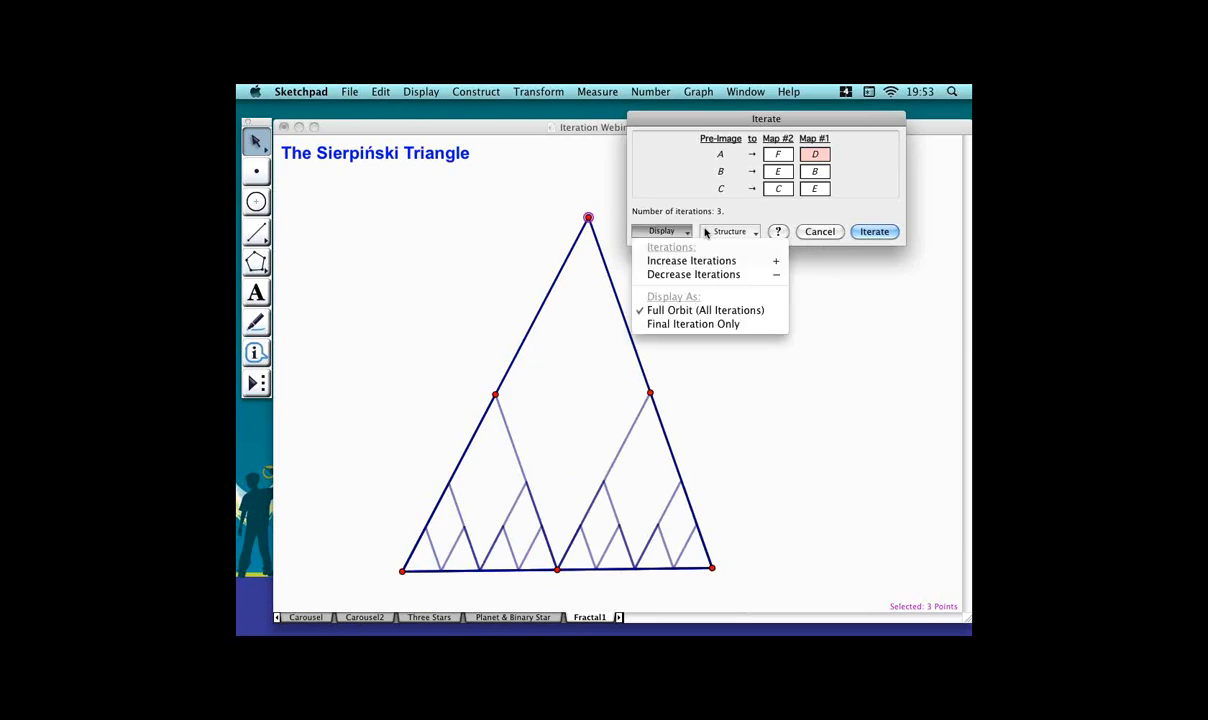
{"action": "left_click", "coordinate": [757, 231]}
{"action": "left_click", "coordinate": [757, 231]}
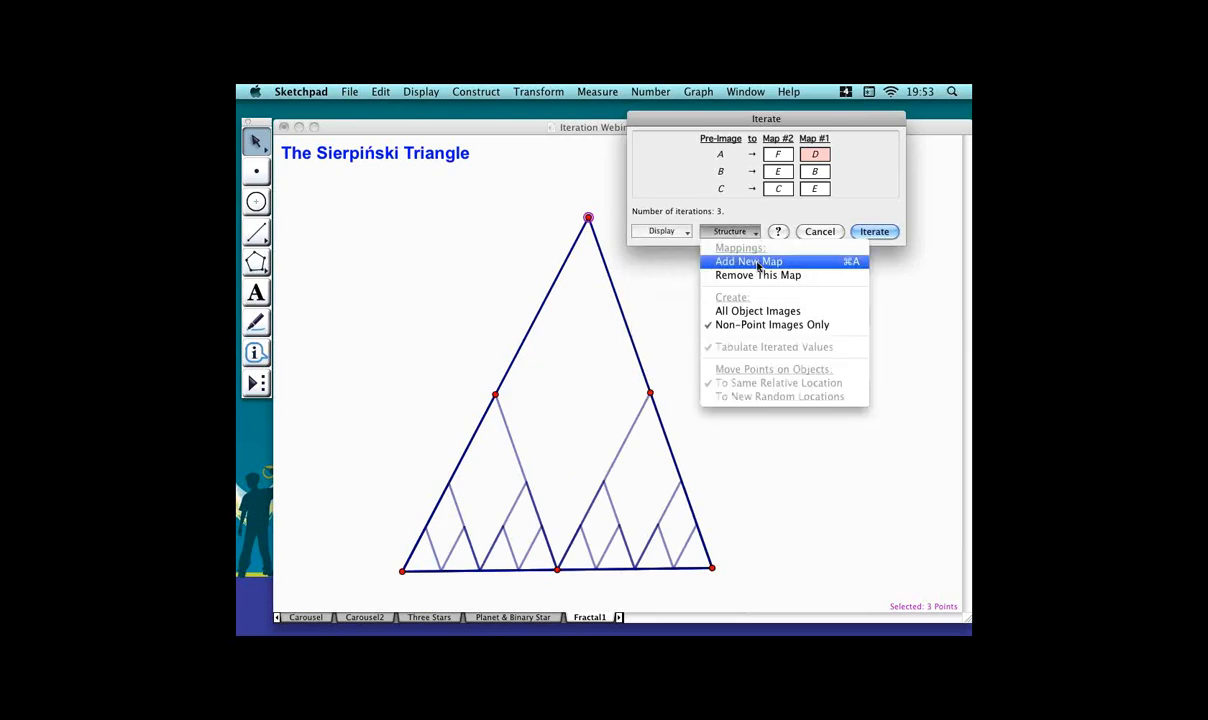
{"action": "left_click", "coordinate": [757, 262]}
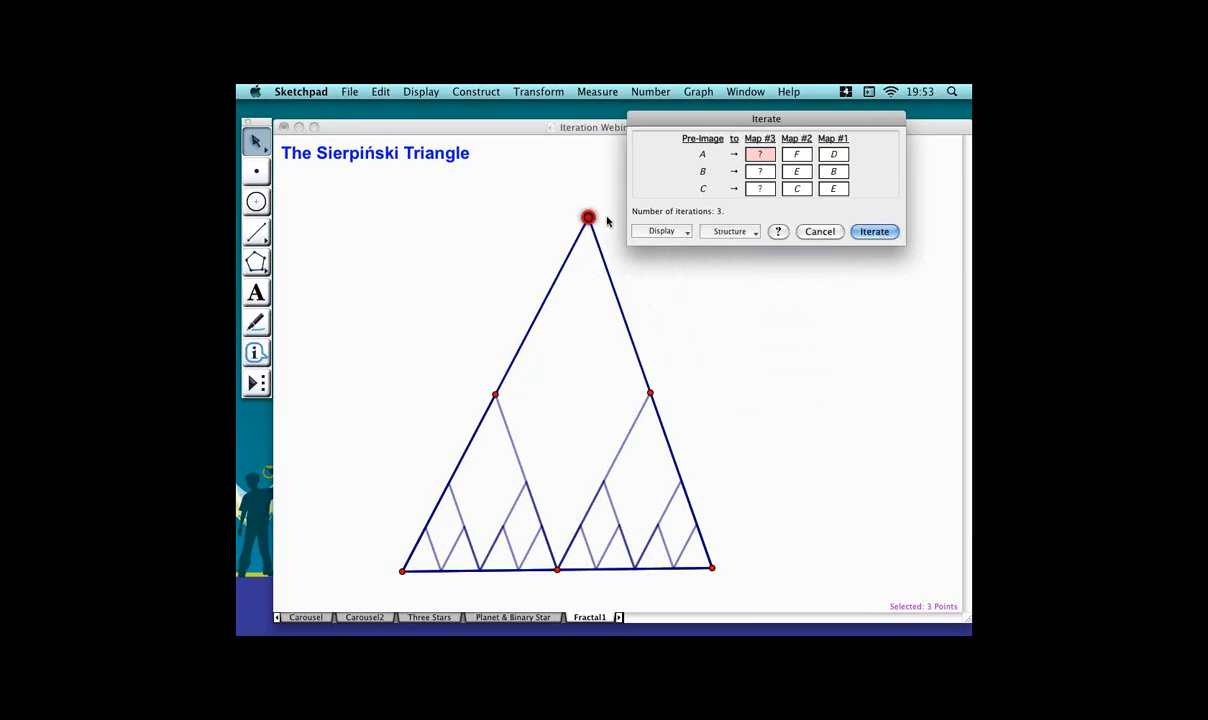
{"action": "left_click", "coordinate": [495, 395]}
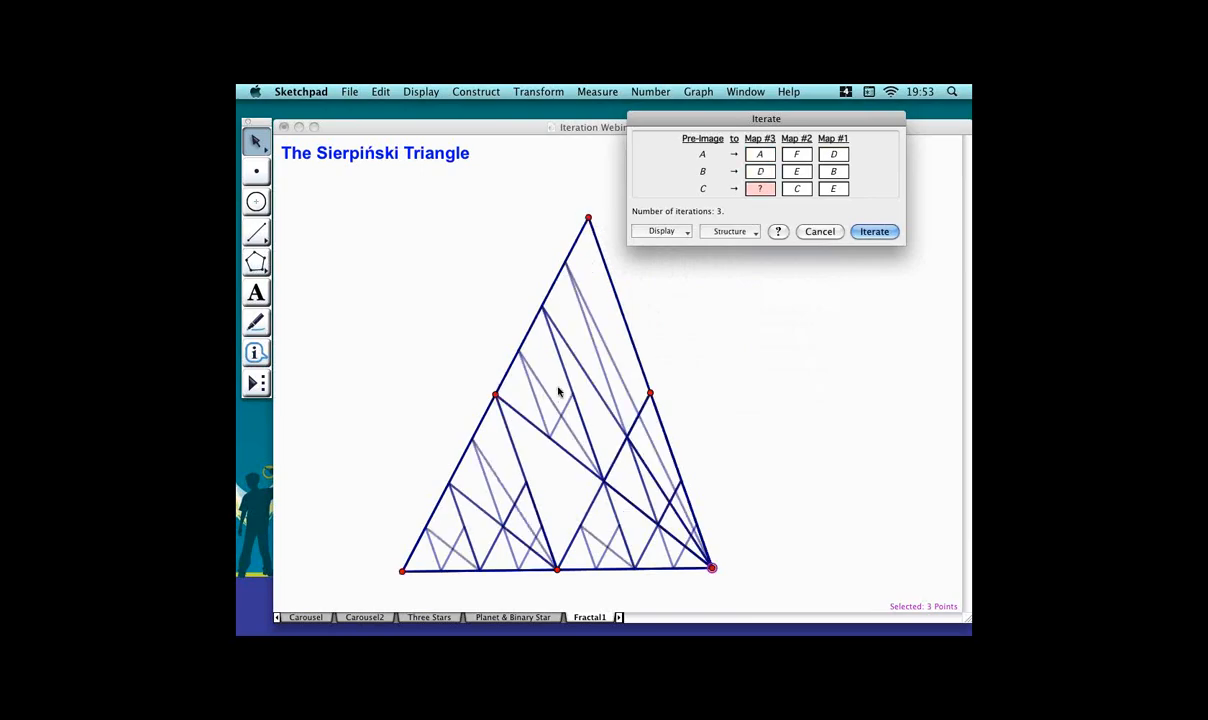
{"action": "left_click", "coordinate": [650, 394]}
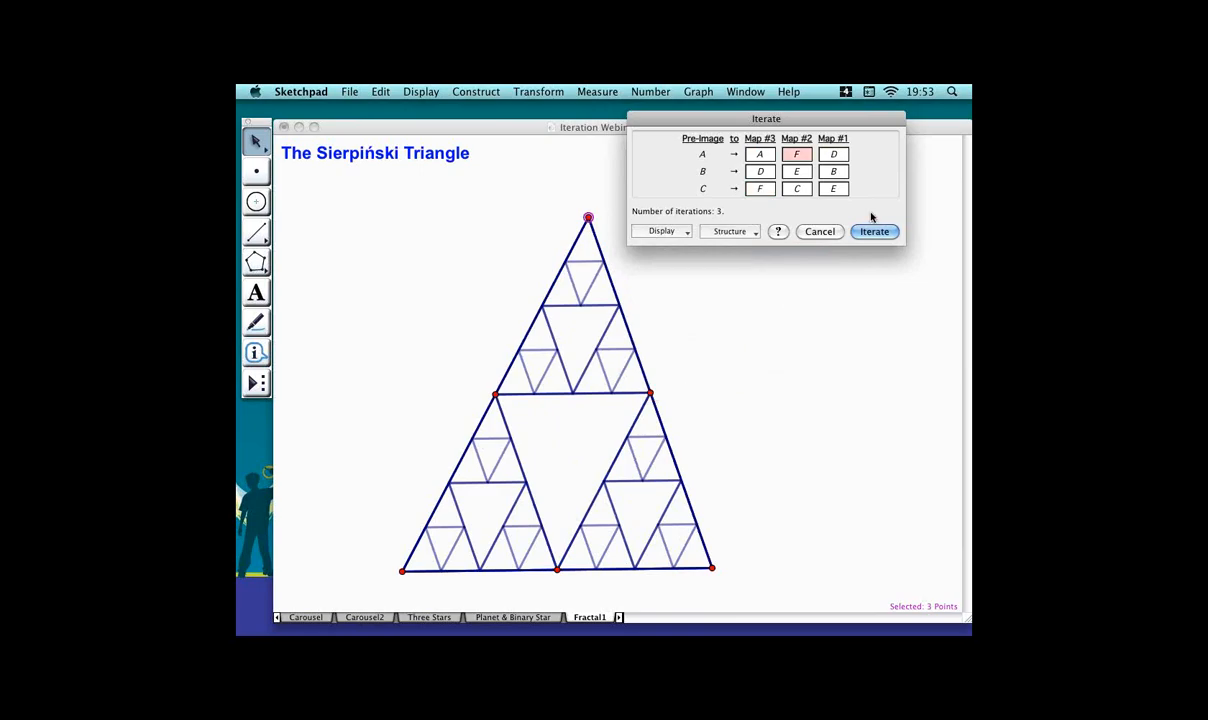
{"action": "left_click", "coordinate": [895, 234]}
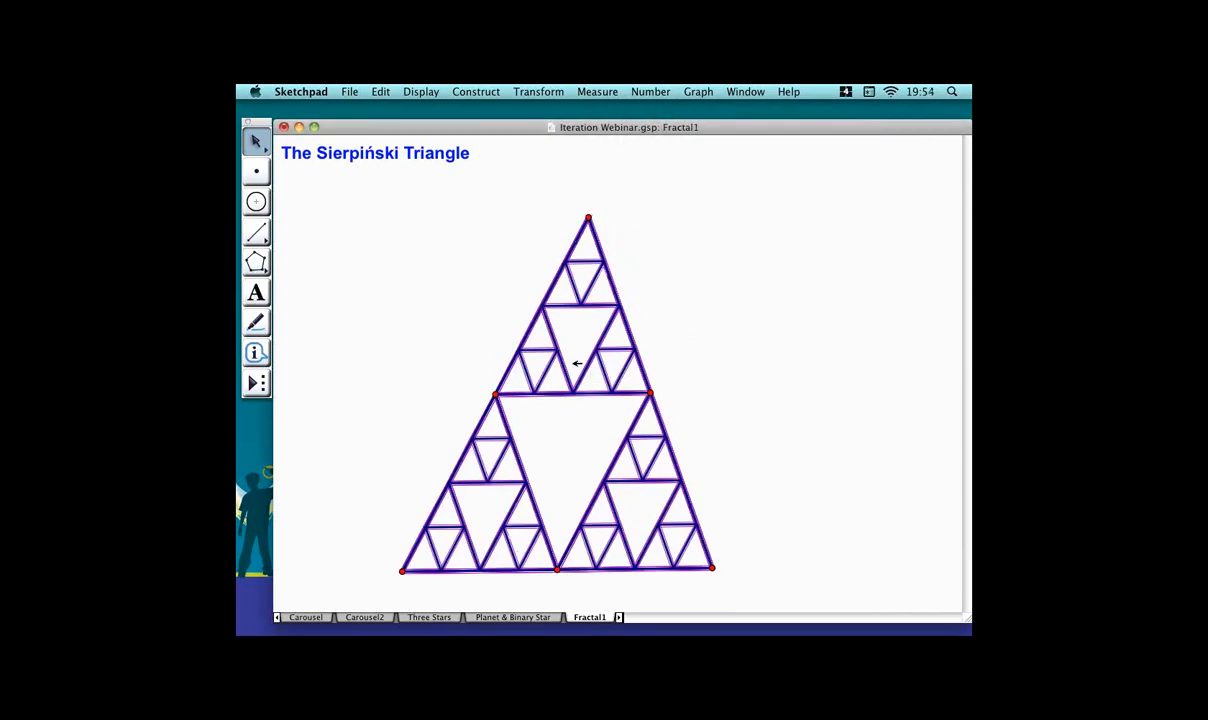
Set the iterated images' line style to Hairline.
{"action": "left_click", "coordinate": [440, 93]}
{"action": "mouse_move", "coordinate": [550, 122]}
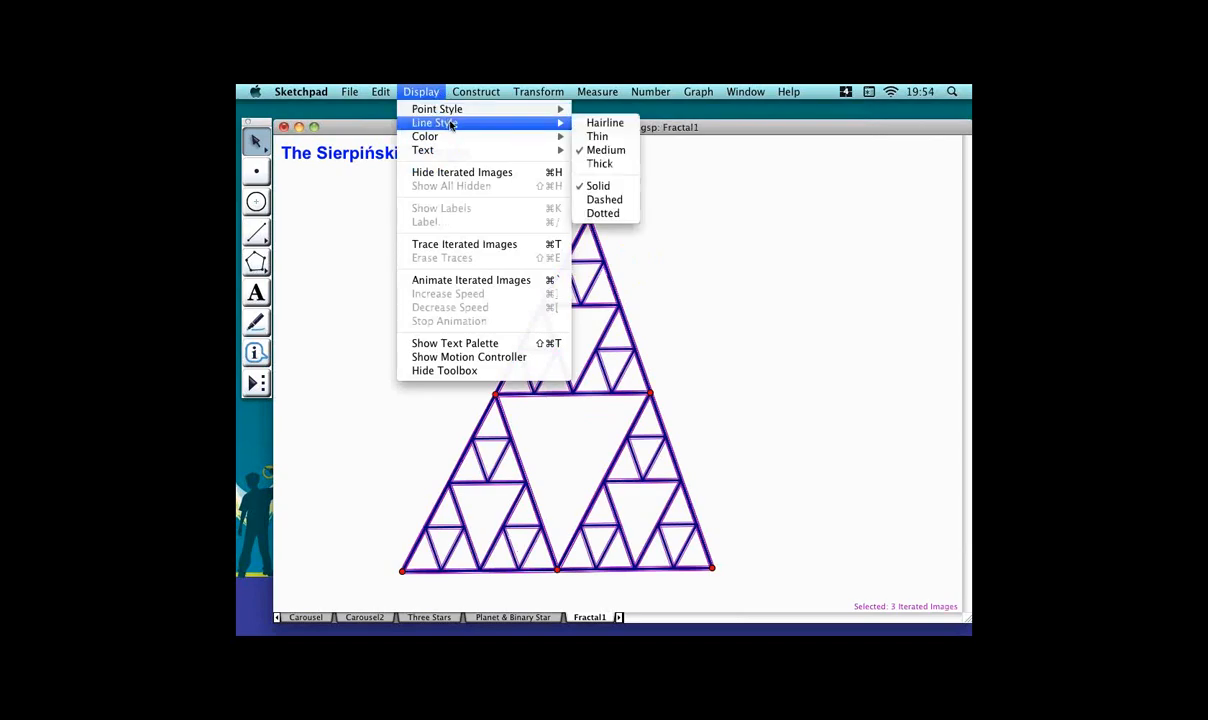
{"action": "left_click", "coordinate": [620, 122]}
{"action": "left_click", "coordinate": [645, 198]}
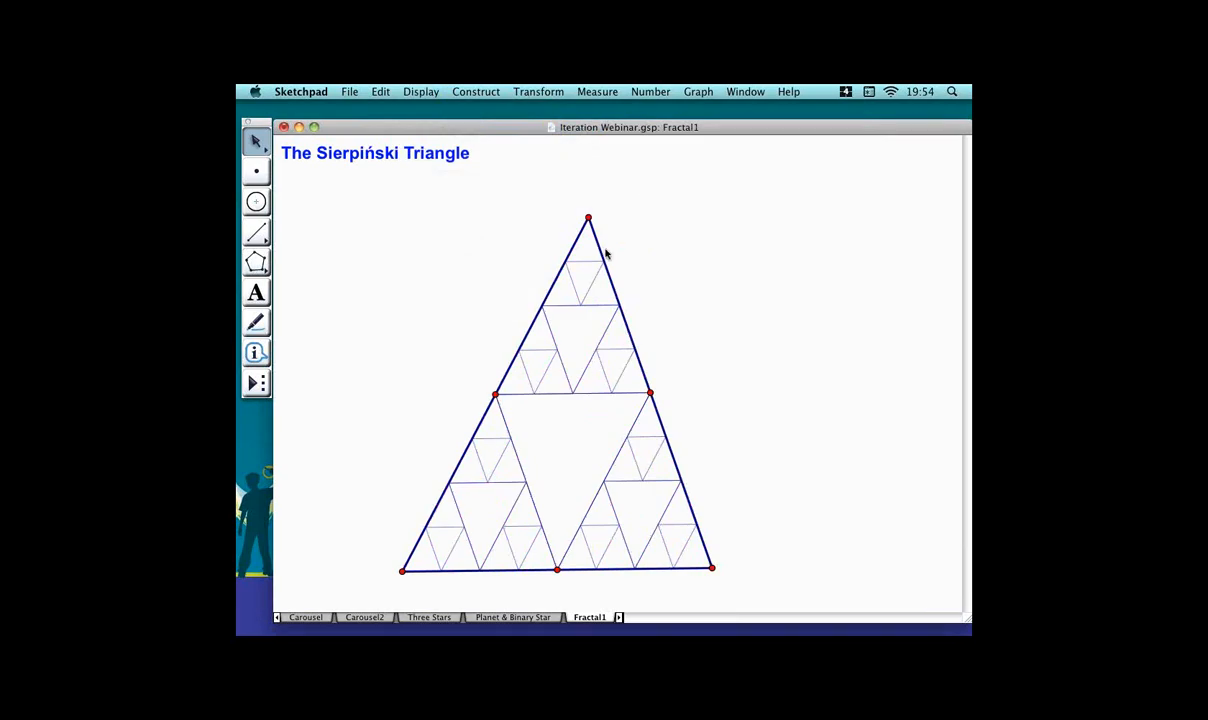
Increase the number of iterations of the Sierpiński triangle by three levels.
{"action": "left_click", "coordinate": [611, 260]}
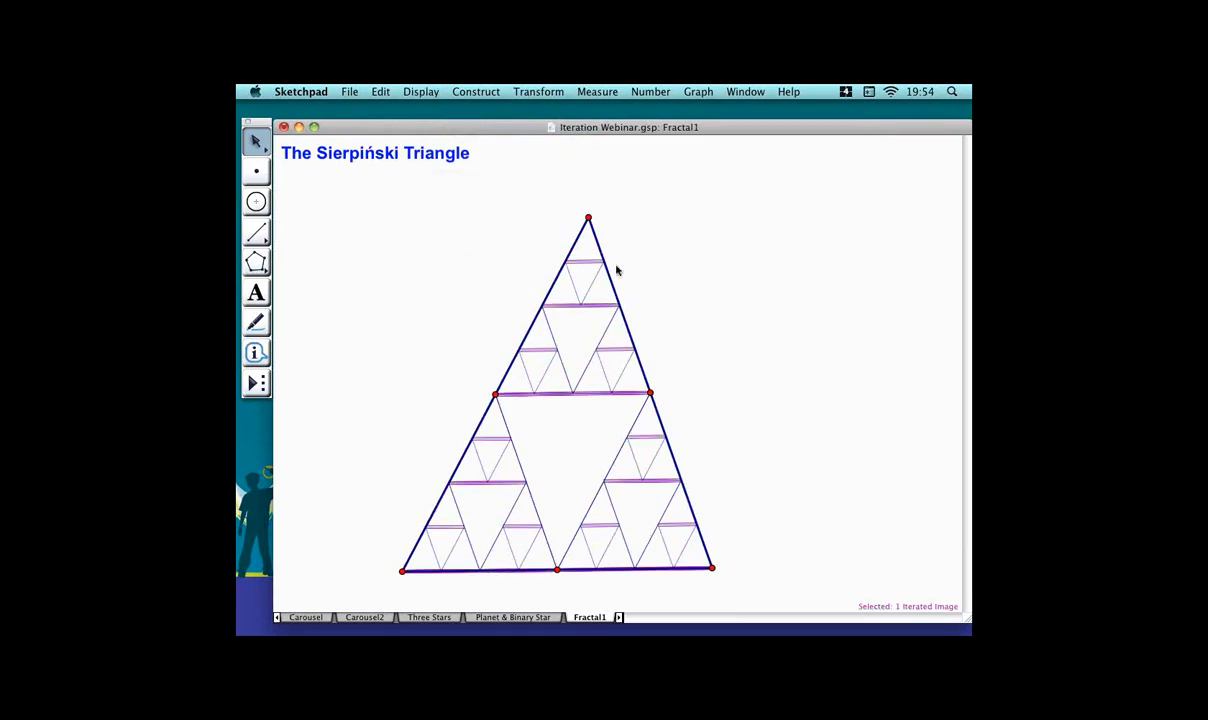
{"action": "key", "text": "plus"}
{"action": "key", "text": "plus"}
{"action": "key", "text": "plus"}
{"action": "key", "text": "plus"}
{"action": "key", "text": "plus"}
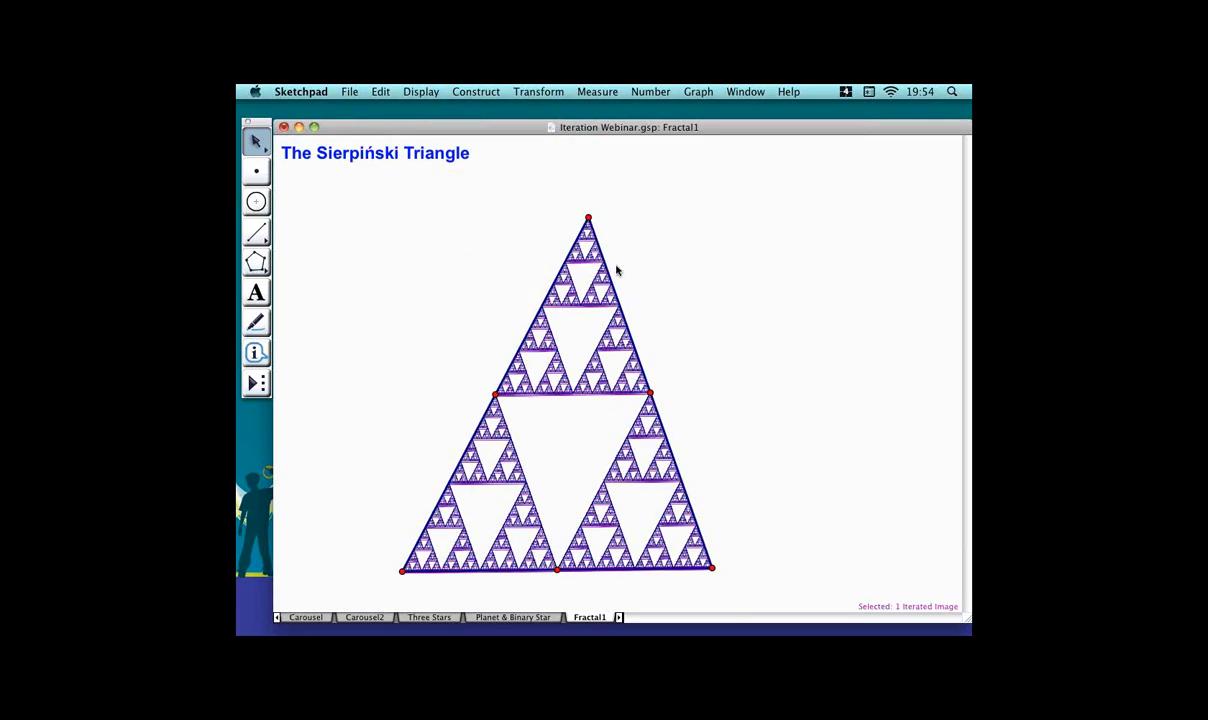
{"action": "left_click", "coordinate": [740, 253]}
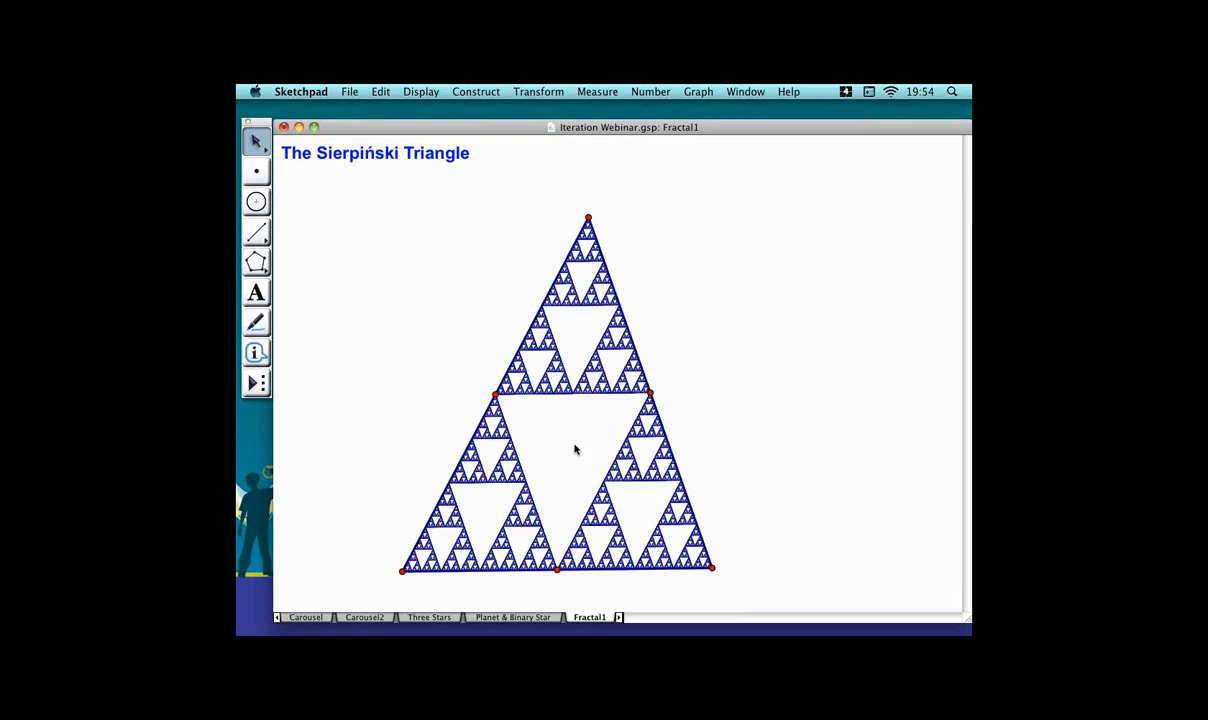
Open the Fern page and drag point C along its slider, leaving r at about 0.43.
{"action": "left_click", "coordinate": [620, 618]}
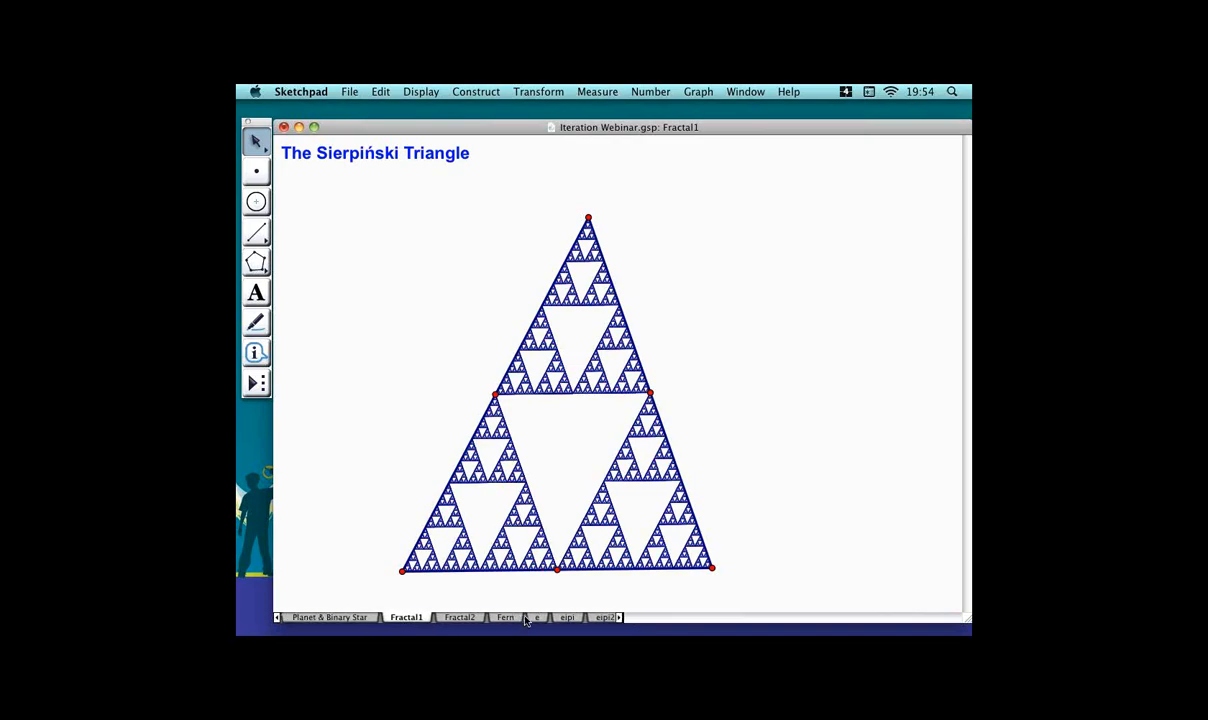
{"action": "left_click", "coordinate": [521, 617]}
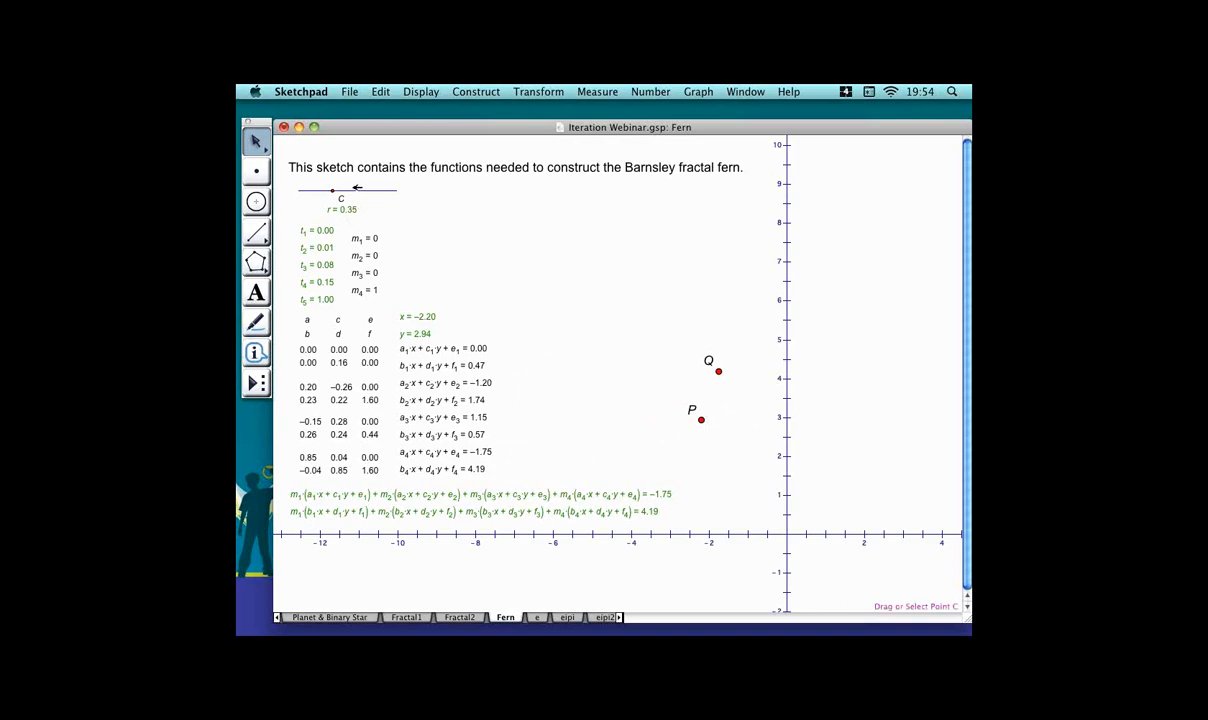
{"action": "mouse_move", "coordinate": [352, 189]}
{"action": "left_mouse_down"}
{"action": "mouse_move", "coordinate": [321, 190]}
{"action": "mouse_move", "coordinate": [375, 192]}
{"action": "left_mouse_up"}
{"action": "left_click_drag", "start_coordinate": [397, 191], "coordinate": [316, 193]}
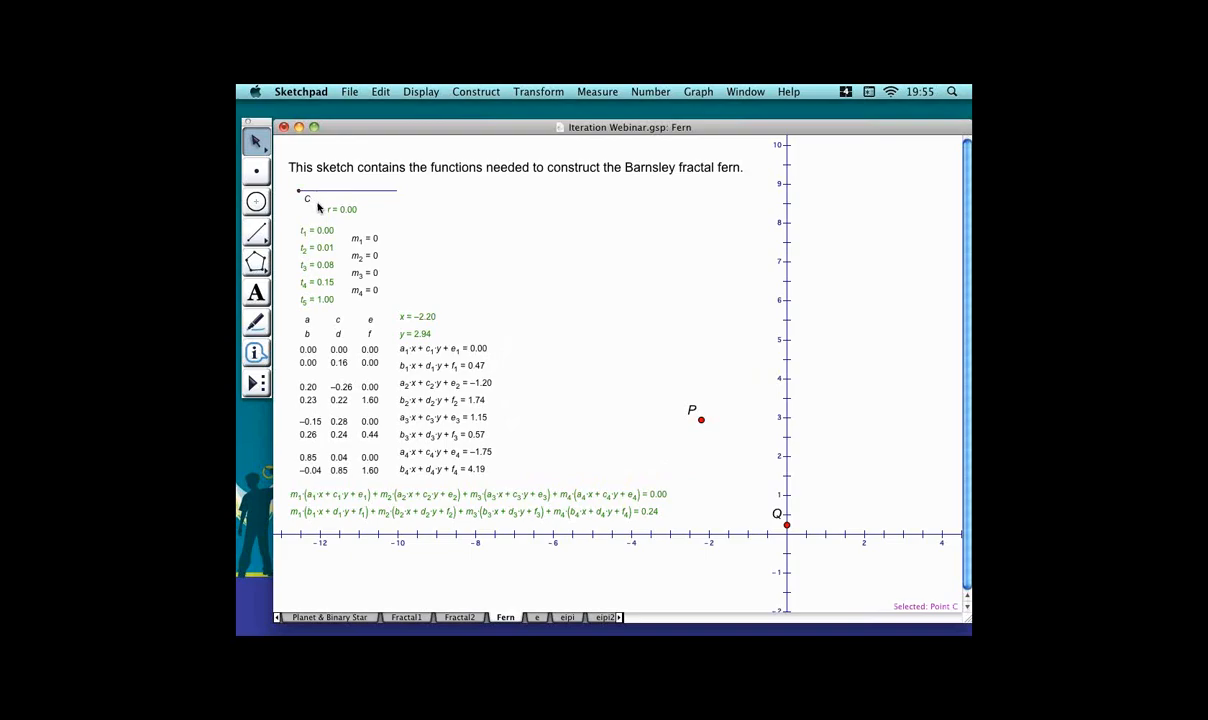
{"action": "left_click_drag", "start_coordinate": [322, 191], "coordinate": [321, 191]}
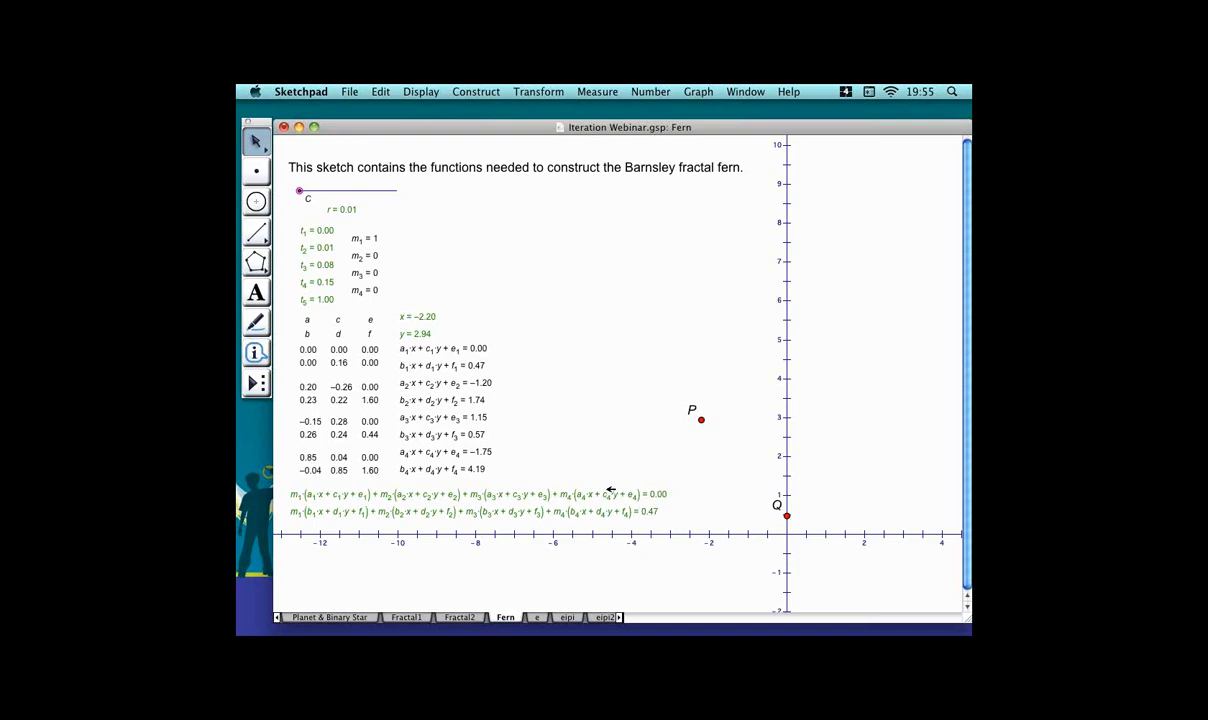
{"action": "left_click_drag", "start_coordinate": [328, 192], "coordinate": [379, 213]}
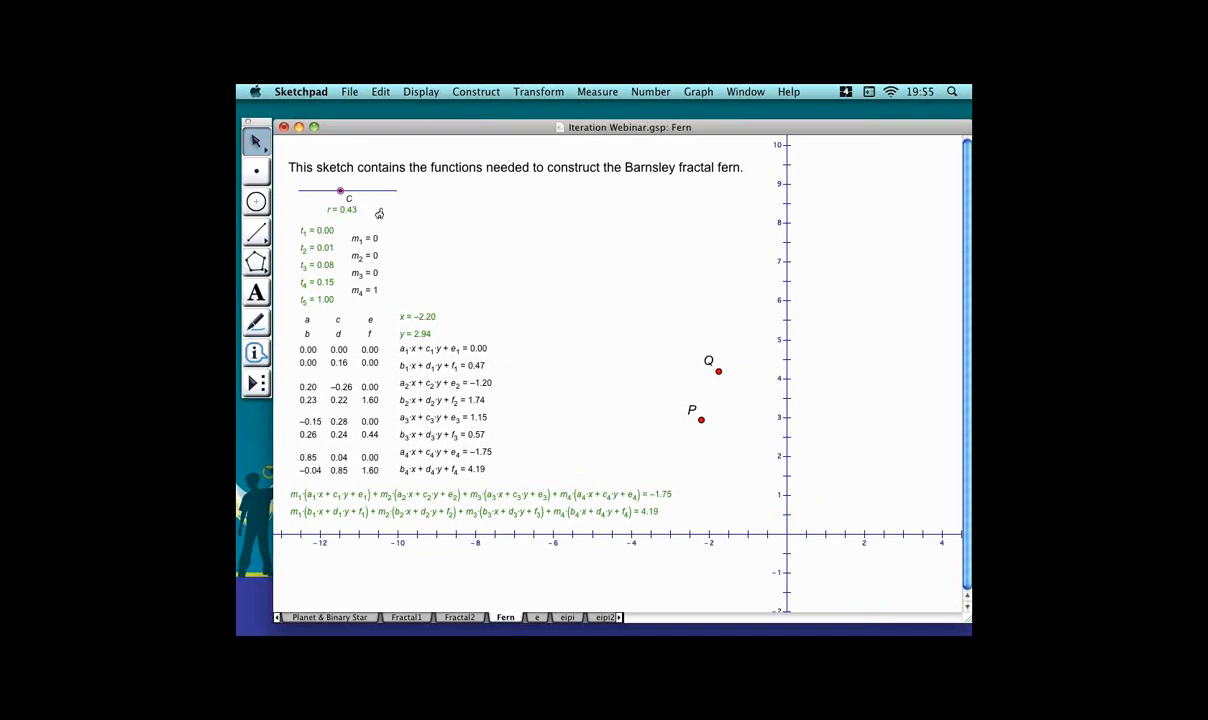
Iterate points P and C, mapping P to Q.
{"action": "left_click", "coordinate": [620, 337]}
{"action": "left_click", "coordinate": [701, 420]}
{"action": "left_click", "coordinate": [341, 190]}
{"action": "left_click", "coordinate": [540, 92]}
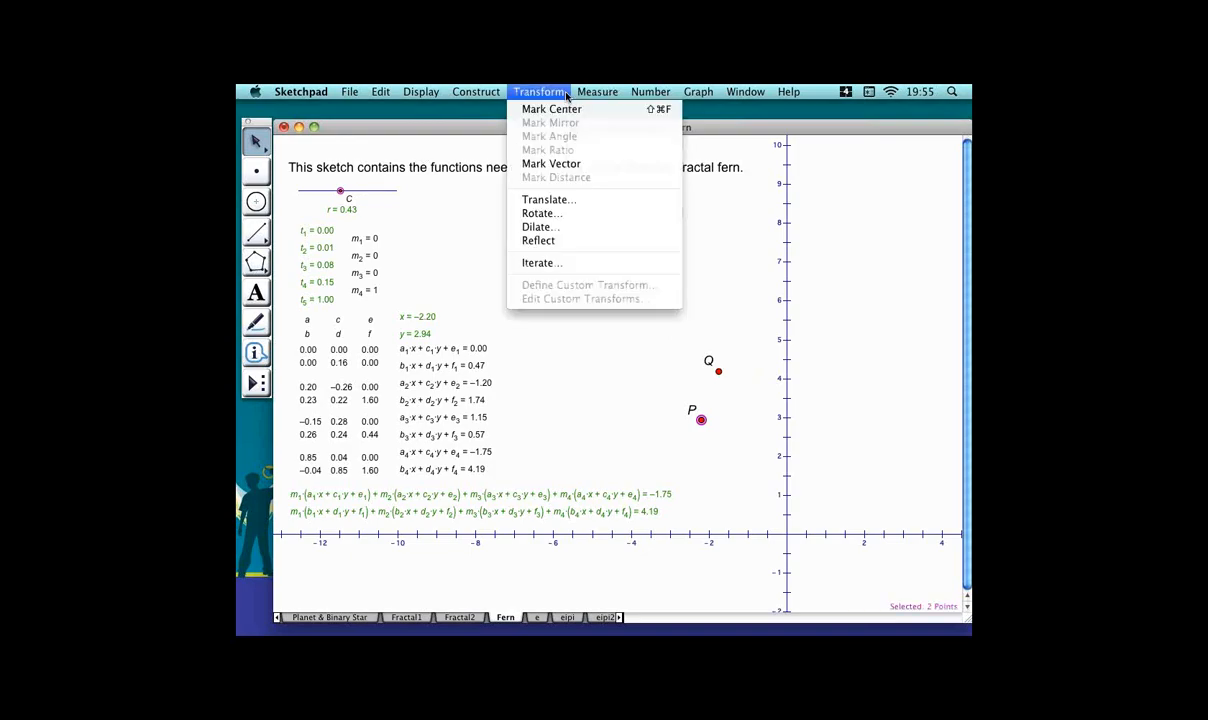
{"action": "left_click", "coordinate": [580, 264]}
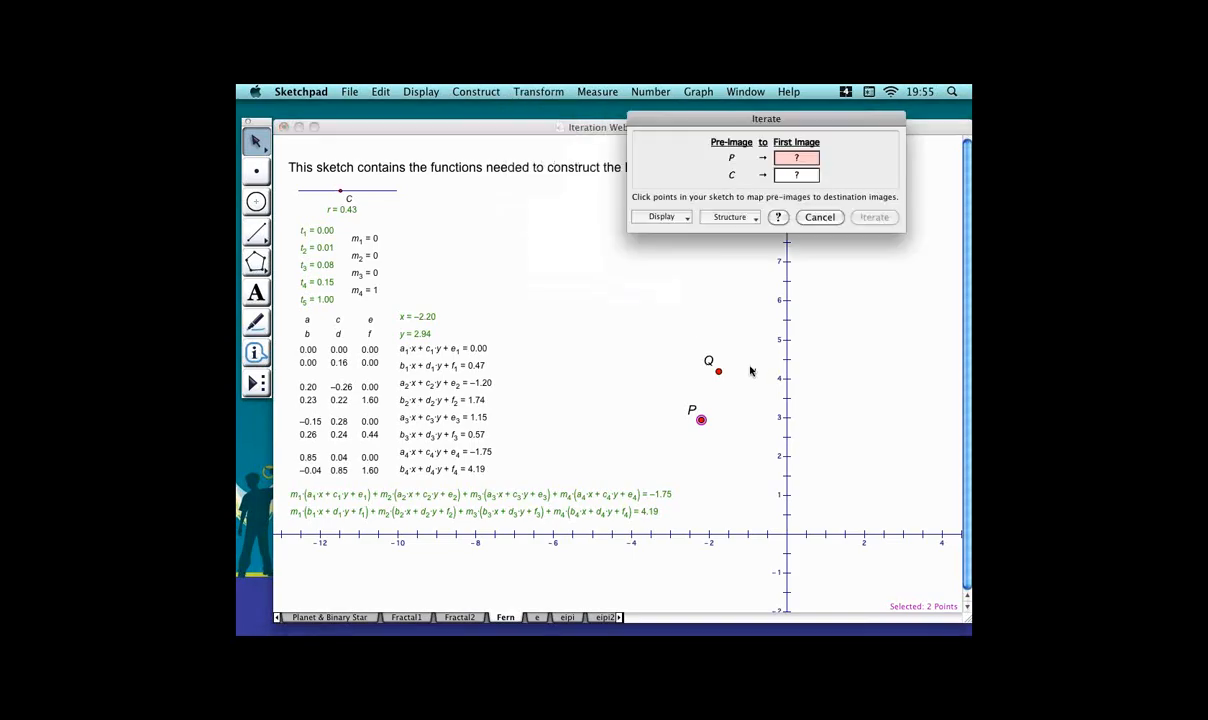
{"action": "left_click", "coordinate": [718, 371]}
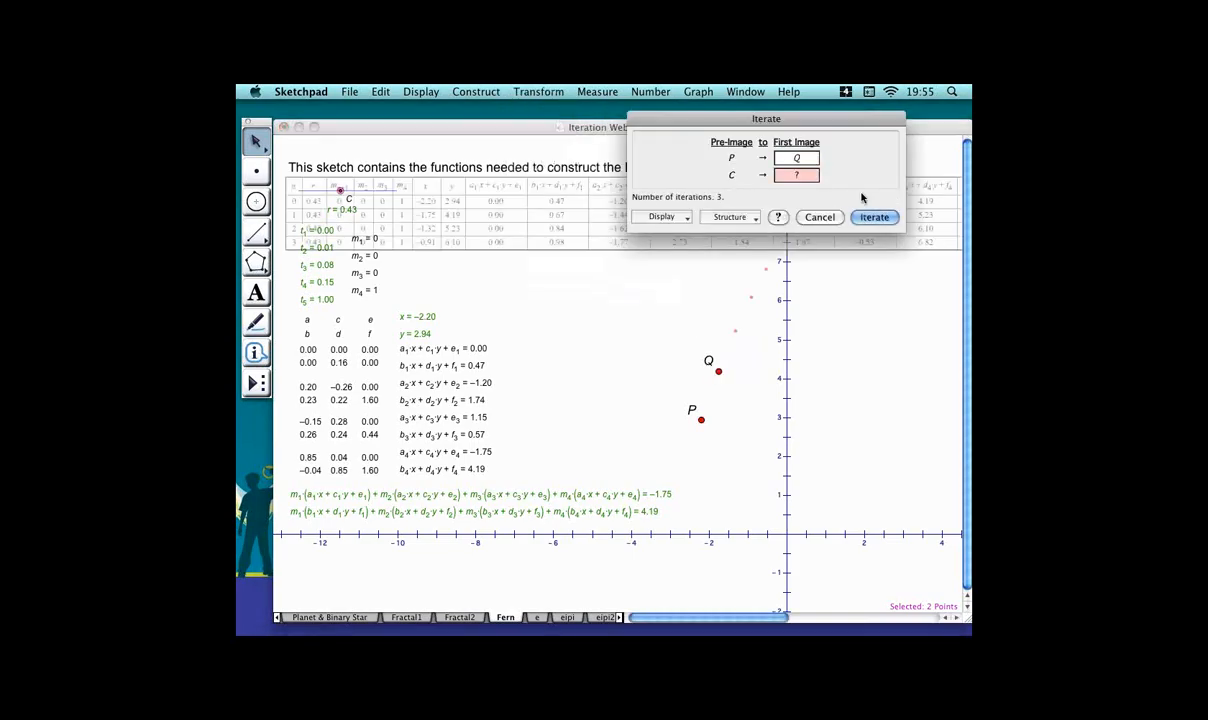
{"action": "left_click", "coordinate": [895, 217]}
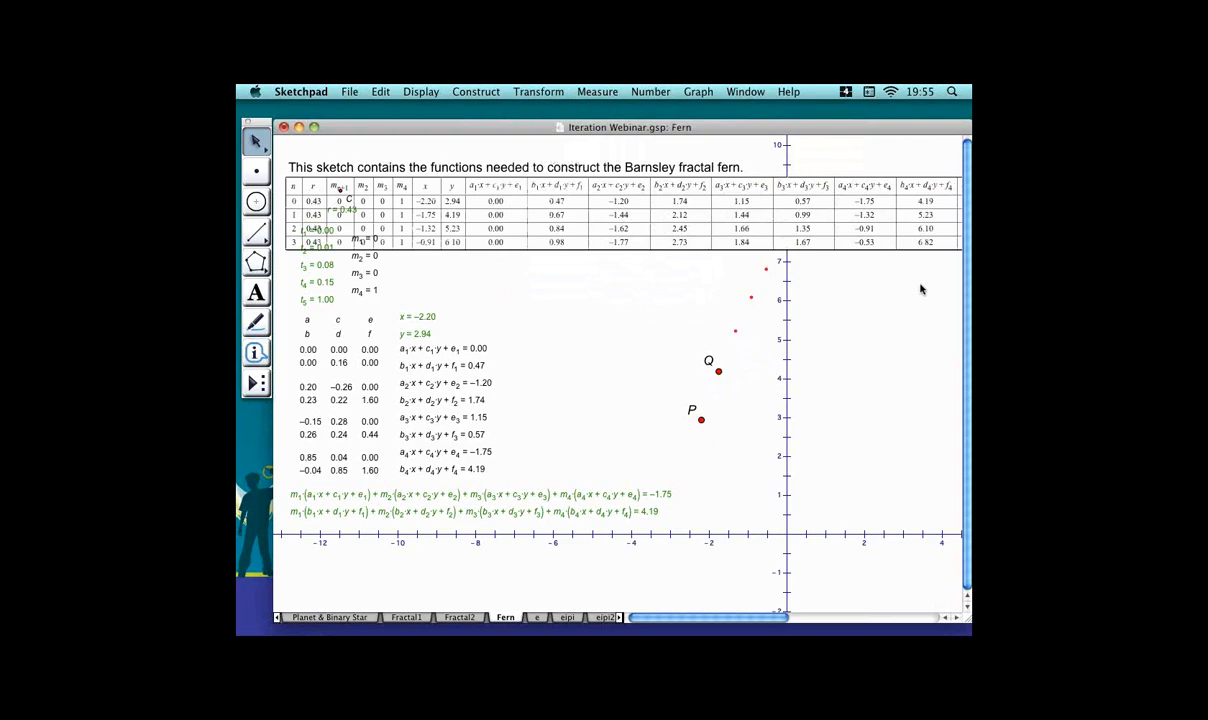
Delete the iteration table and drag point C to set r to about 0.60.
{"action": "key", "text": "Delete"}
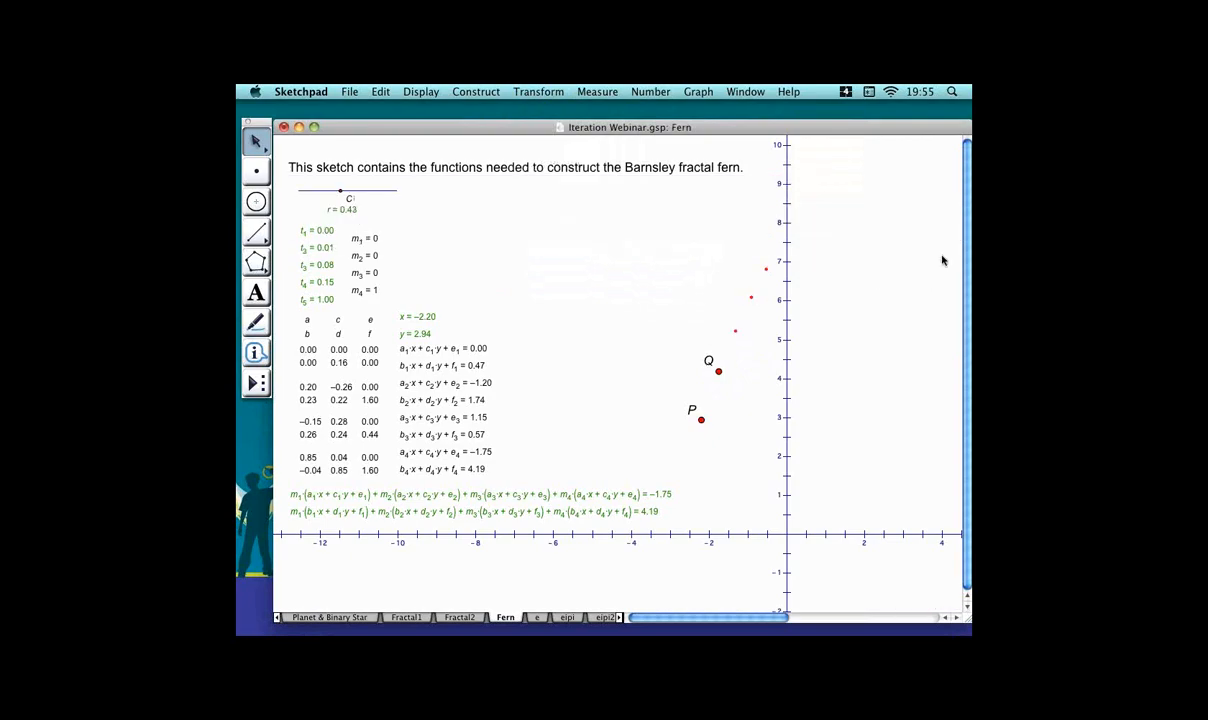
{"action": "left_click", "coordinate": [755, 330]}
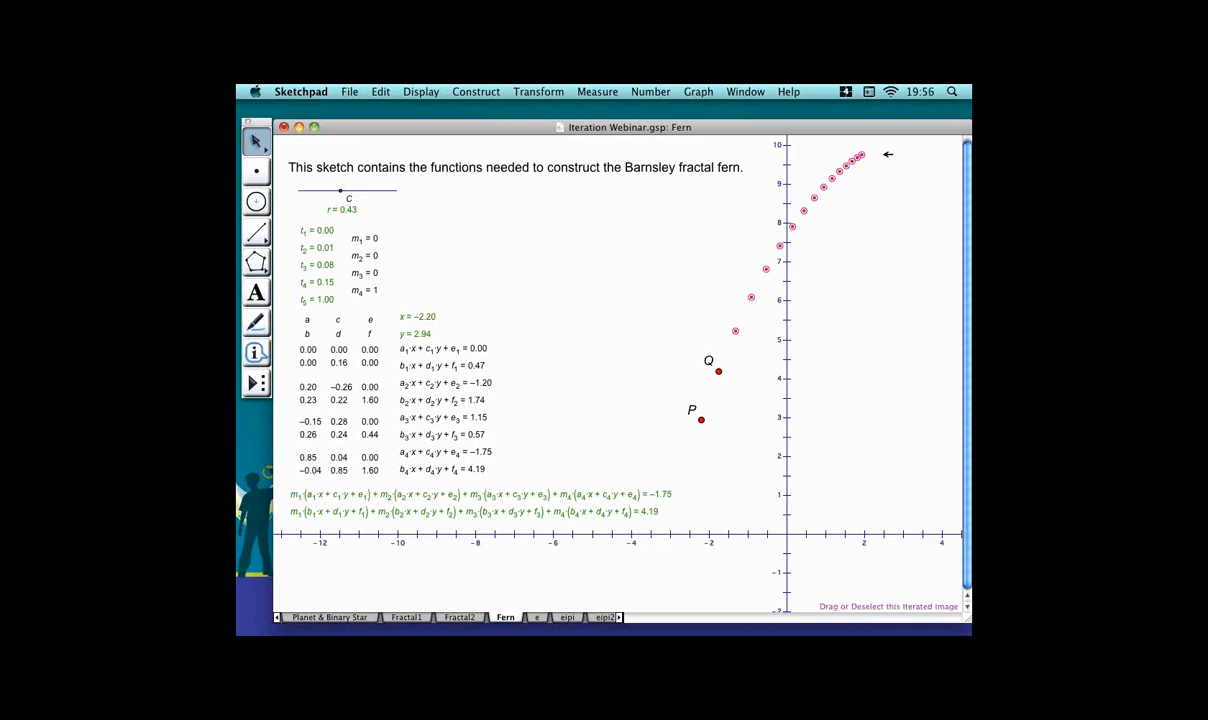
{"action": "left_click", "coordinate": [699, 250]}
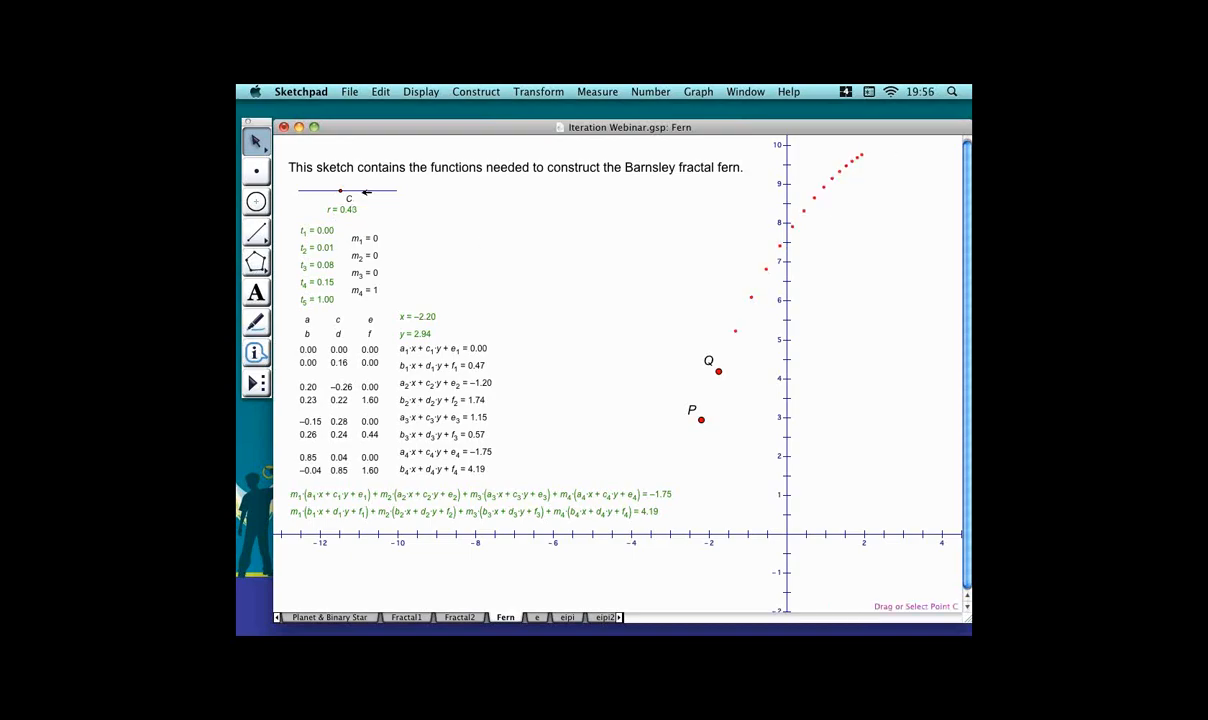
{"action": "mouse_move", "coordinate": [364, 191]}
{"action": "left_mouse_down"}
{"action": "mouse_move", "coordinate": [331, 186]}
{"action": "mouse_move", "coordinate": [384, 190]}
{"action": "left_mouse_up"}
{"action": "left_click", "coordinate": [777, 297]}
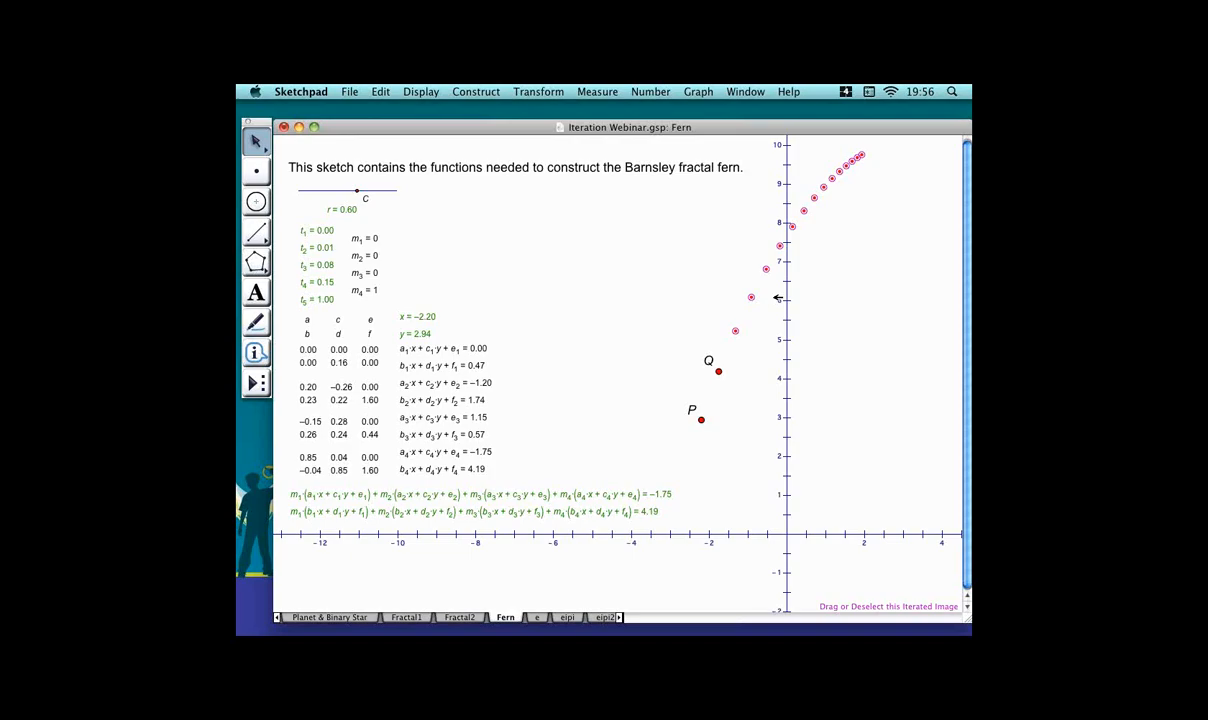
Set the iterated image to move iterated points to random locations on iterated paths.
{"action": "right_click", "coordinate": [751, 288]}
{"action": "left_click", "coordinate": [791, 304]}
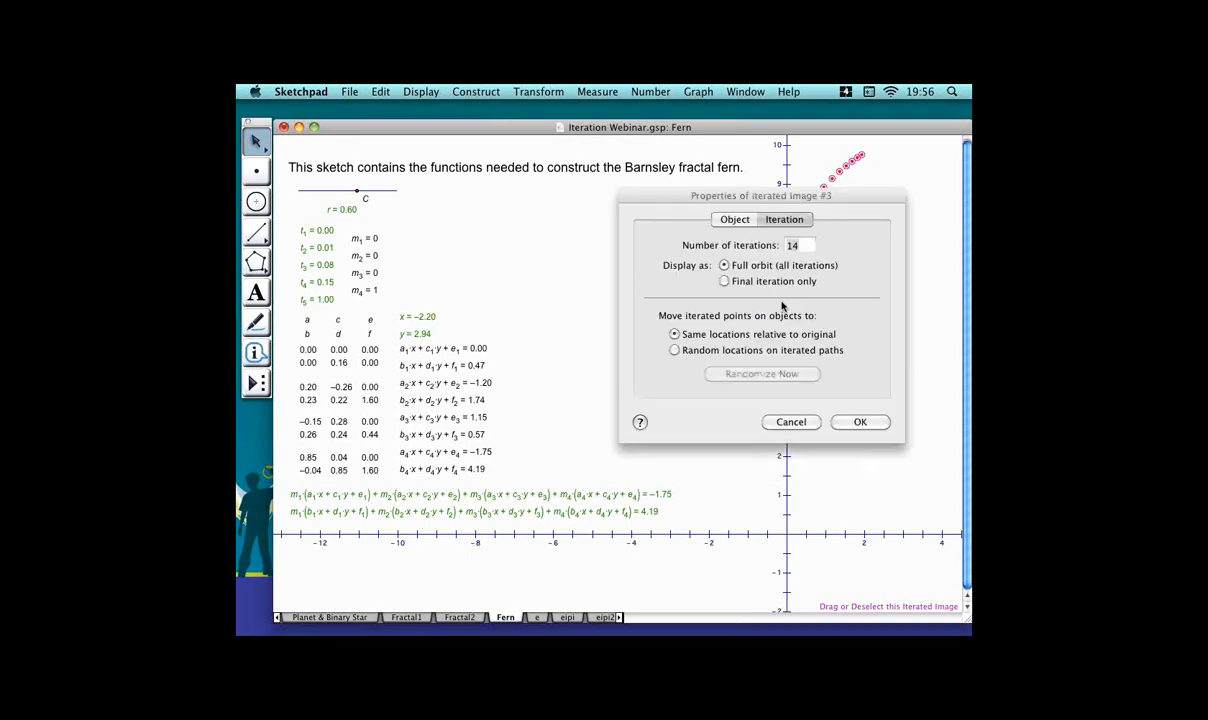
{"action": "left_click_drag", "start_coordinate": [654, 196], "coordinate": [377, 223]}
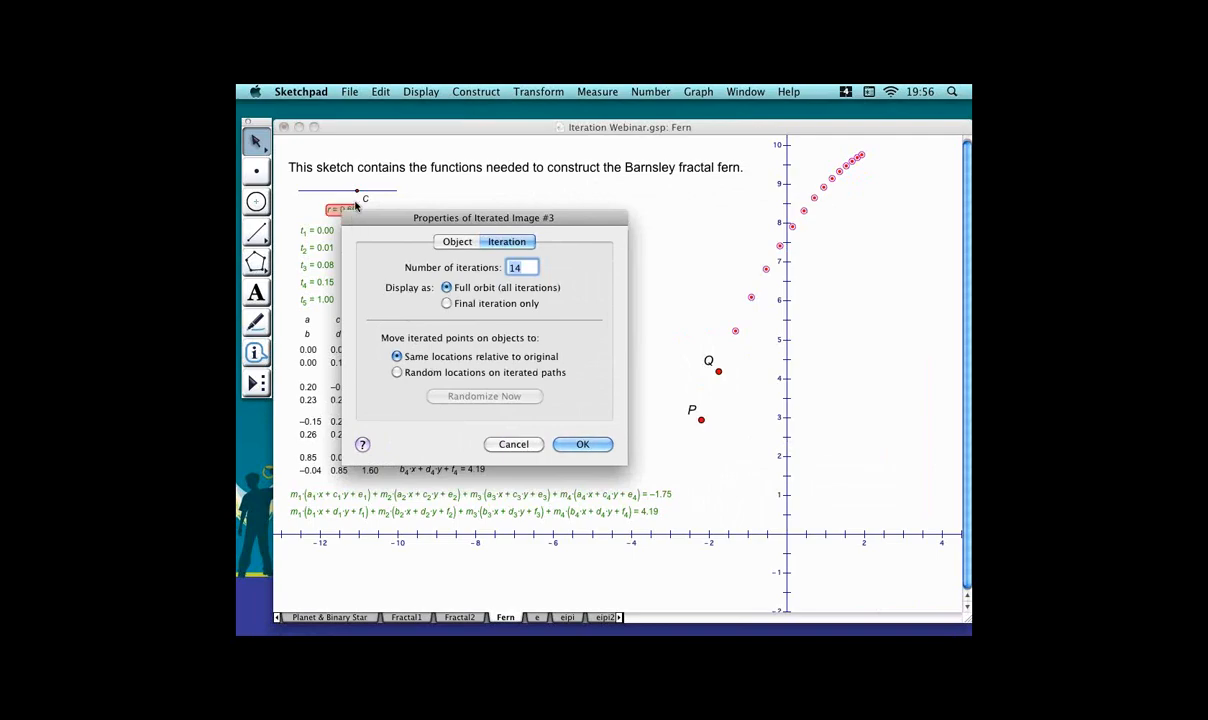
{"action": "left_click", "coordinate": [442, 373]}
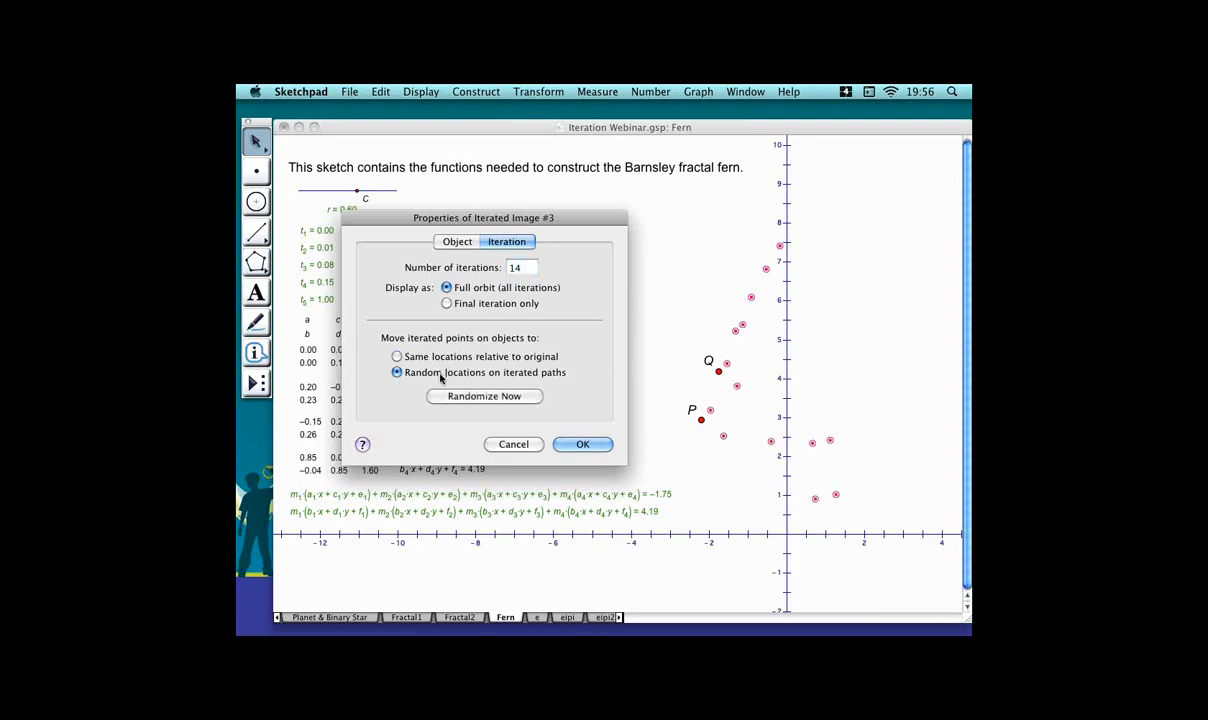
{"action": "left_click", "coordinate": [600, 444]}
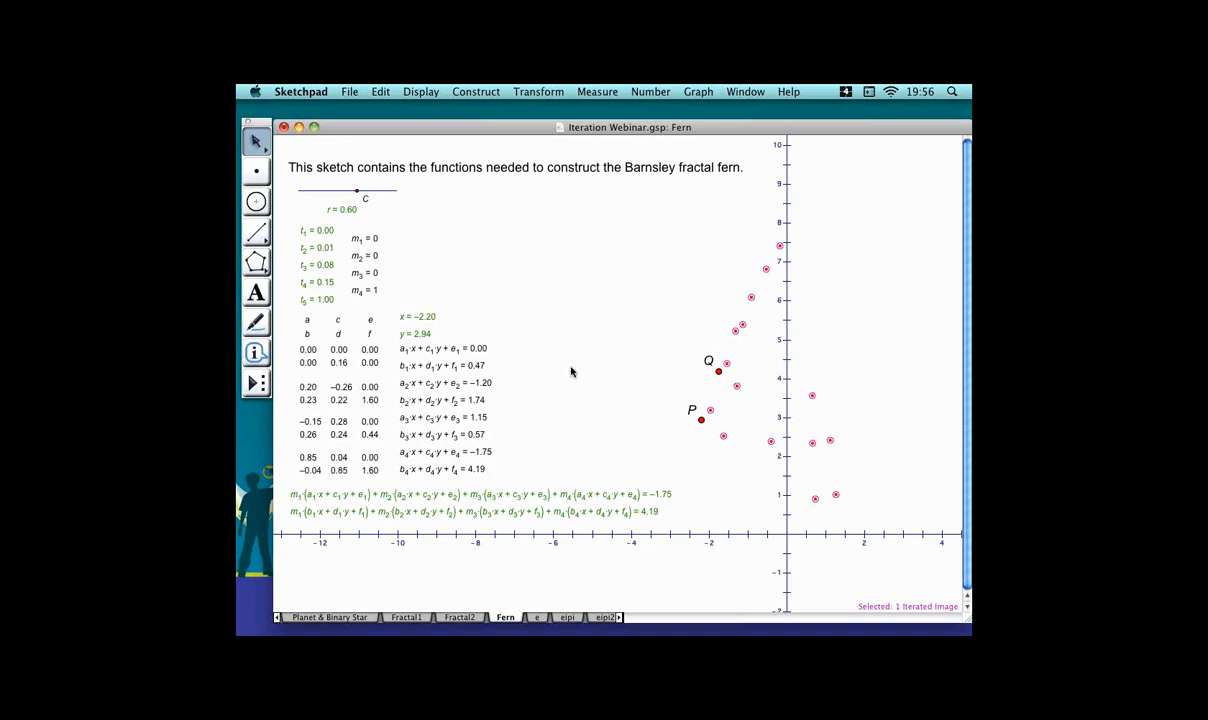
Increase the fern's number of iterations by six levels.
{"action": "key", "text": "plus"}
{"action": "key", "text": "plus"}
{"action": "key", "text": "plus"}
{"action": "key", "text": "plus"}
{"action": "key", "text": "plus"}
{"action": "key", "text": "plus"}
{"action": "key", "text": "plus"}
{"action": "key", "text": "plus"}
{"action": "key", "text": "plus"}
{"action": "key", "text": "plus"}
{"action": "key", "text": "plus"}
{"action": "key", "text": "plus"}
{"action": "key", "text": "plus"}
{"action": "key", "text": "plus"}
{"action": "key", "text": "plus"}
{"action": "key", "text": "plus"}
{"action": "key", "text": "plus"}
{"action": "key", "text": "plus"}
{"action": "key", "text": "plus"}
{"action": "key", "text": "plus"}
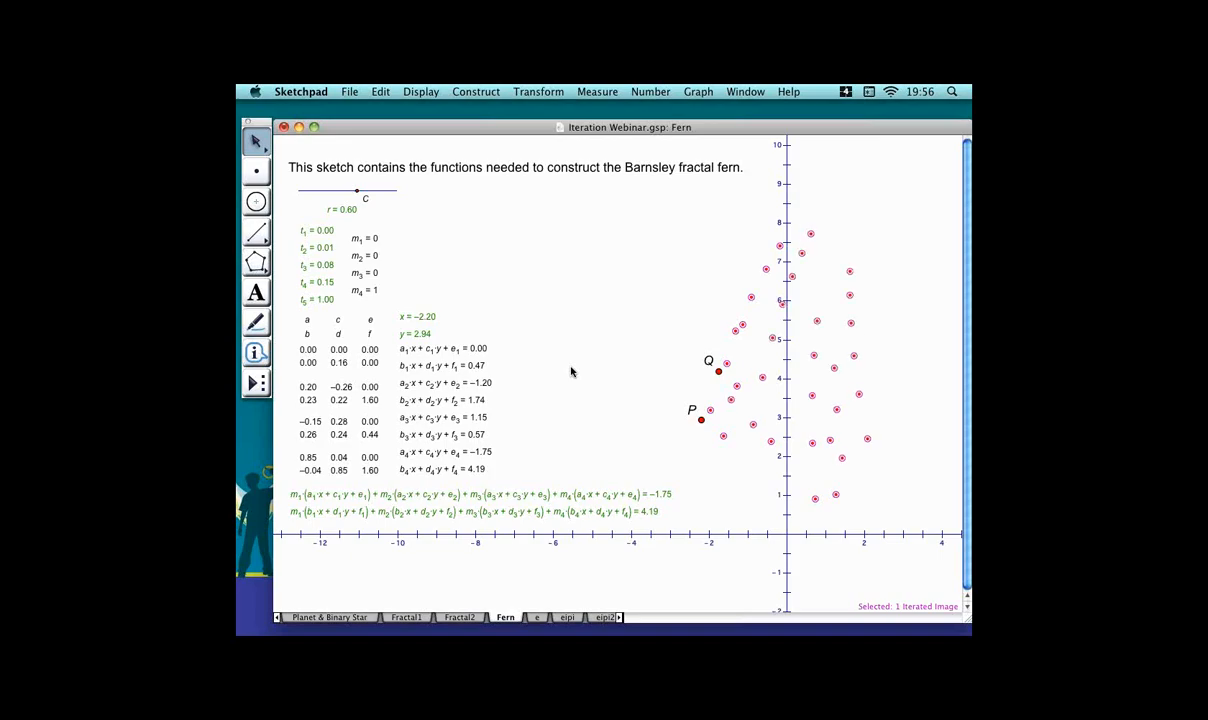
{"action": "key", "text": "plus"}
{"action": "key", "text": "plus"}
{"action": "key", "text": "plus"}
{"action": "key", "text": "plus"}
{"action": "key", "text": "plus"}
{"action": "key", "text": "plus"}
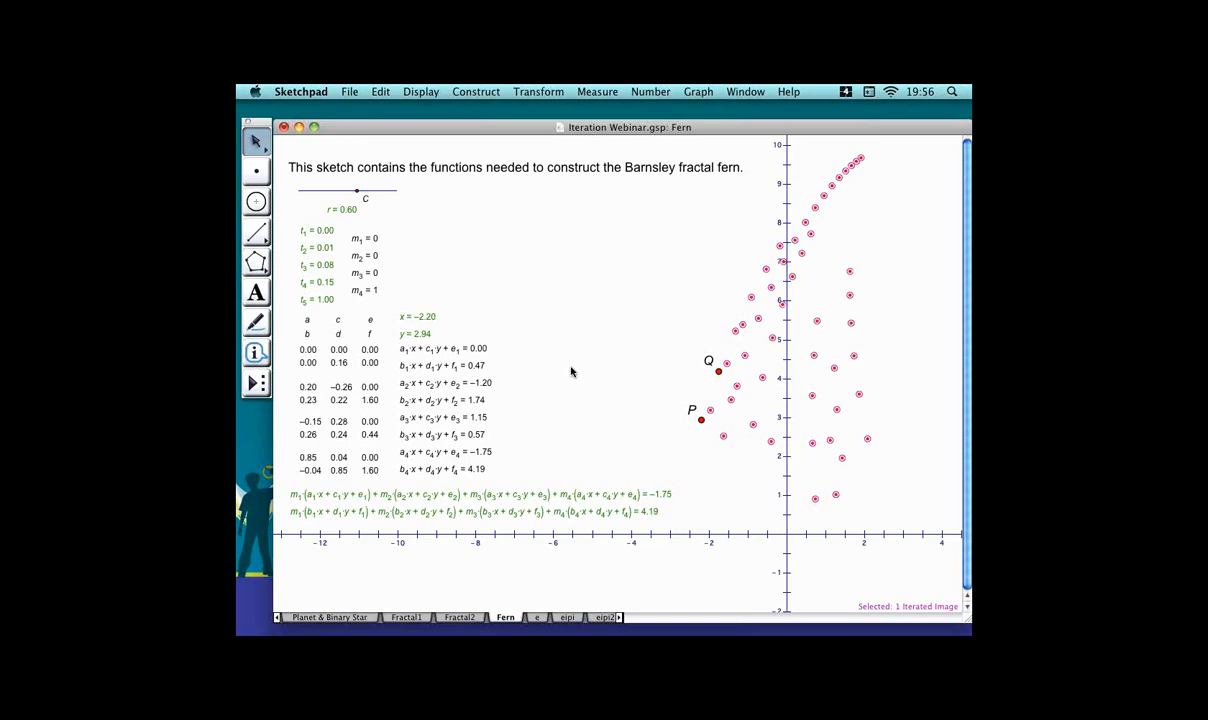
Change the iterated image's point style to Dot.
{"action": "left_click", "coordinate": [890, 161]}
{"action": "left_click", "coordinate": [804, 254]}
{"action": "left_click", "coordinate": [438, 93]}
{"action": "mouse_move", "coordinate": [491, 110]}
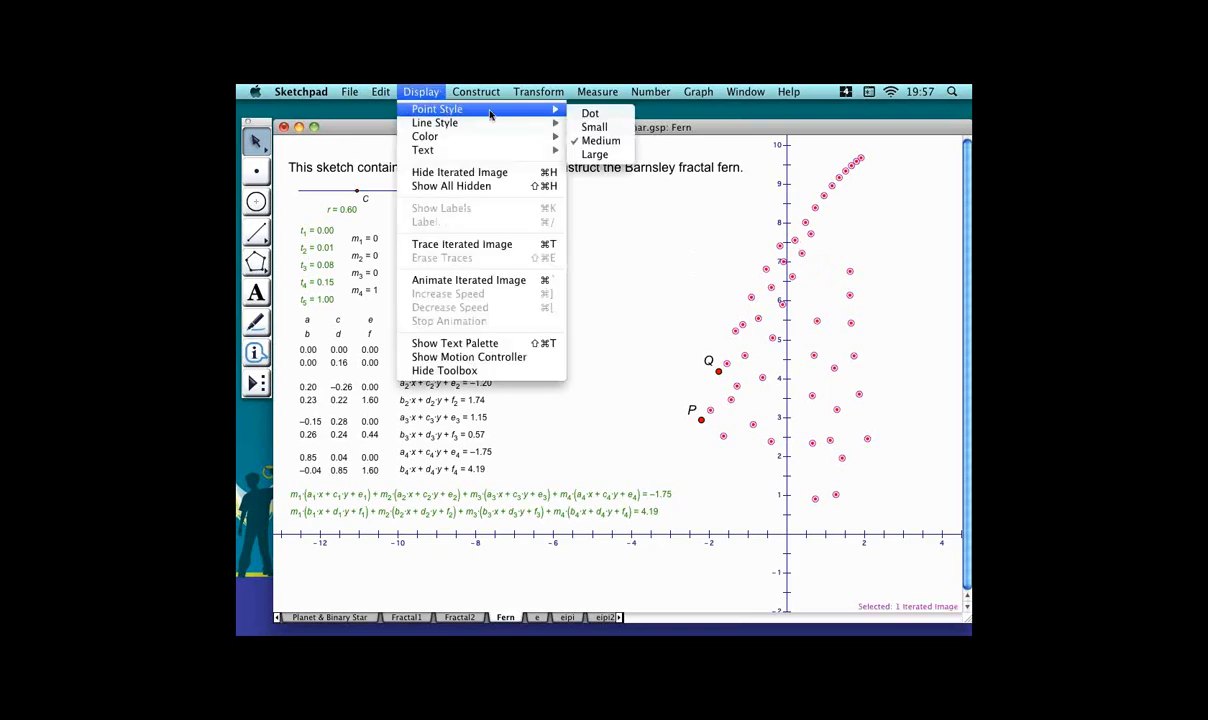
{"action": "left_click", "coordinate": [610, 113]}
Set the iterated image's number of iterations to 300.
{"action": "left_click", "coordinate": [830, 237]}
{"action": "right_click", "coordinate": [830, 237]}
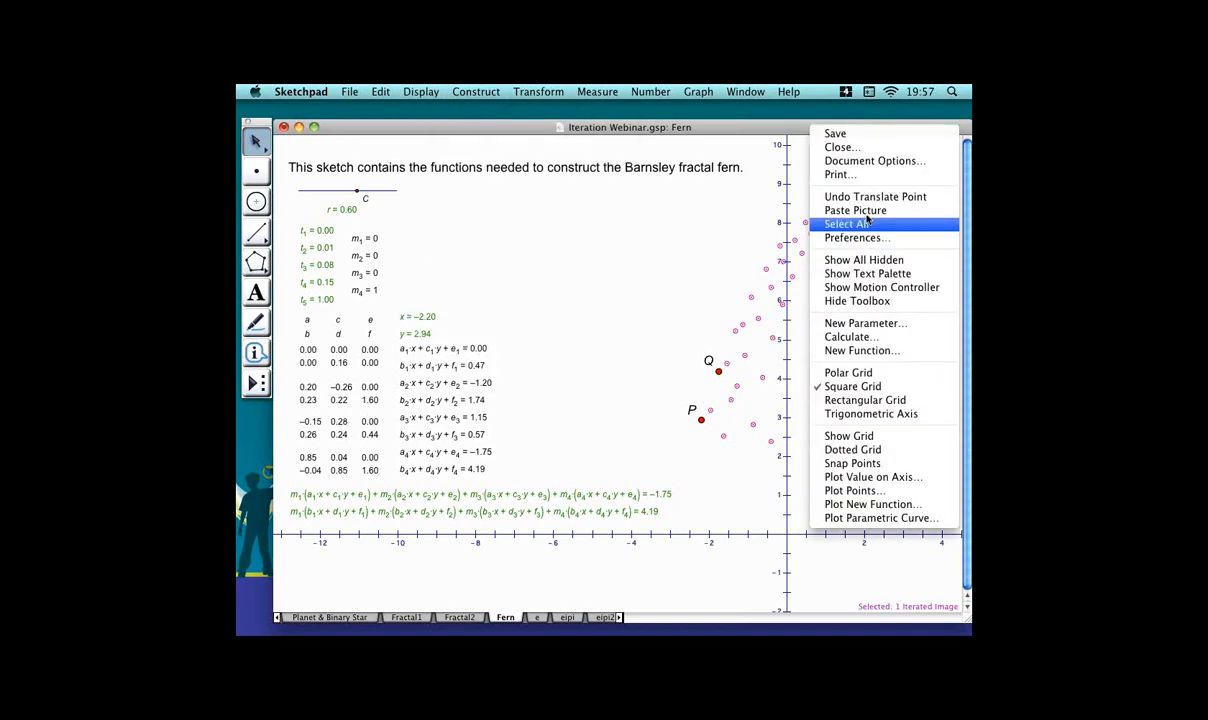
{"action": "left_click", "coordinate": [818, 258]}
{"action": "right_click", "coordinate": [804, 241]}
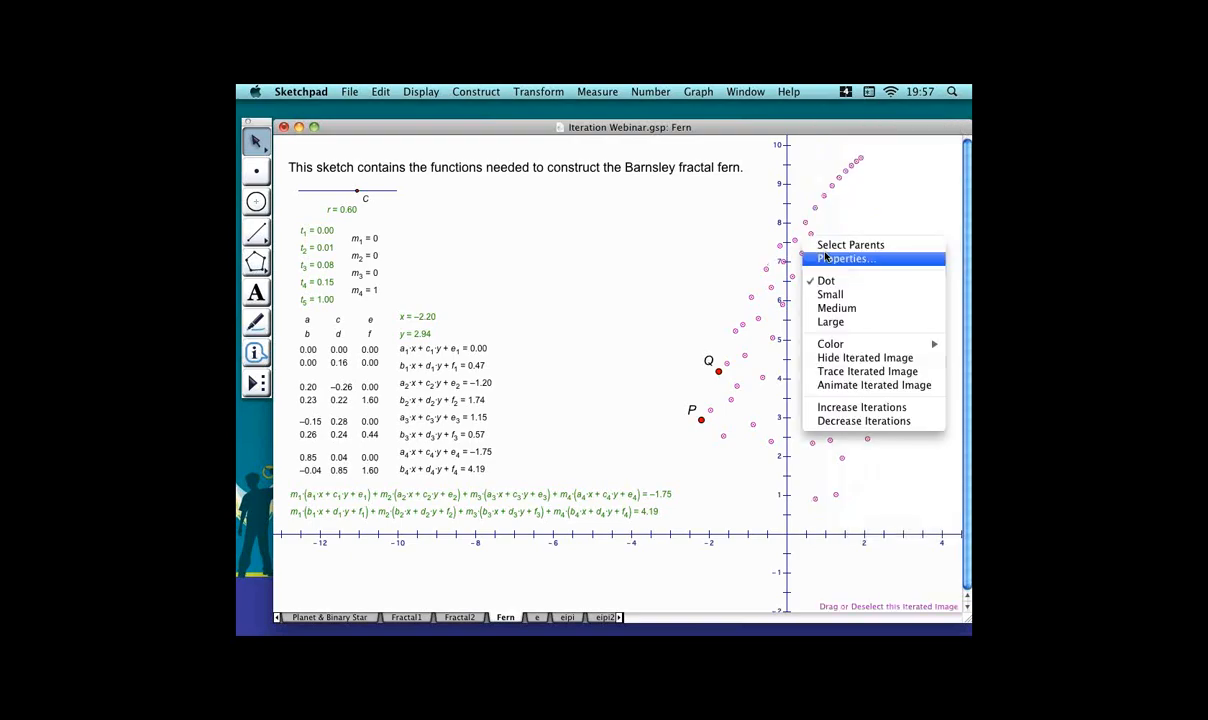
{"action": "left_click", "coordinate": [857, 260]}
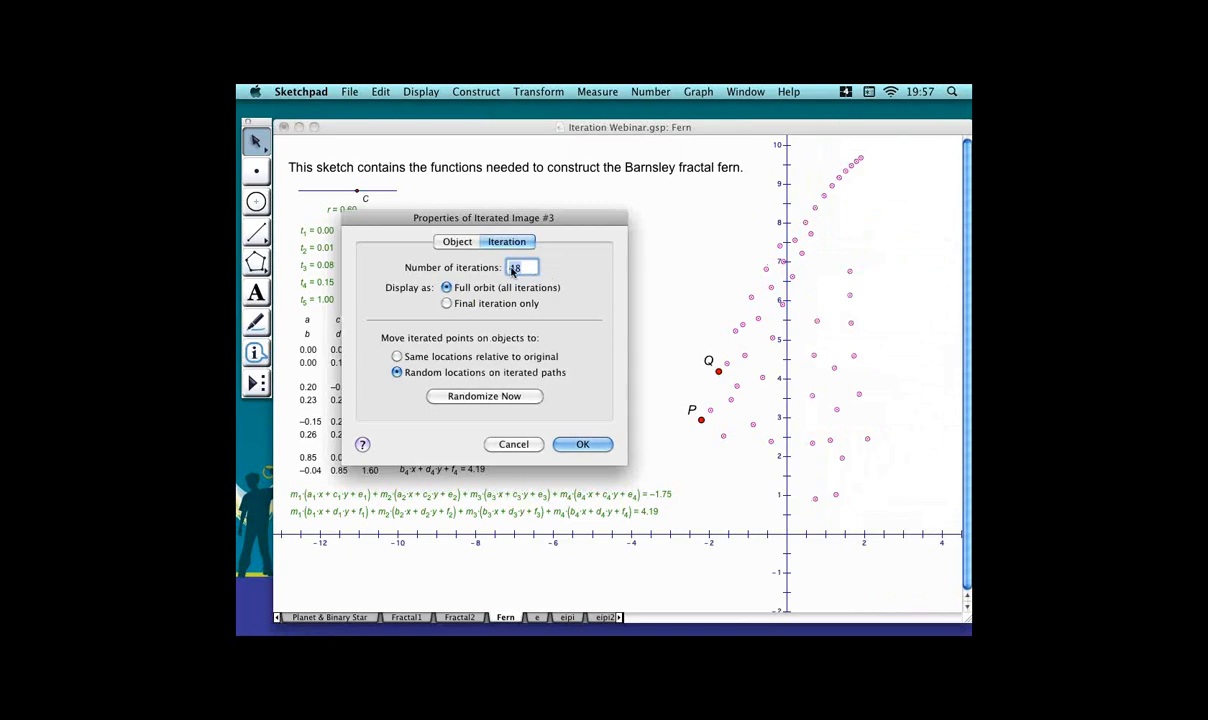
{"action": "type", "text": "3000"}
{"action": "key", "text": "Return"}
{"action": "left_click", "coordinate": [588, 292]}
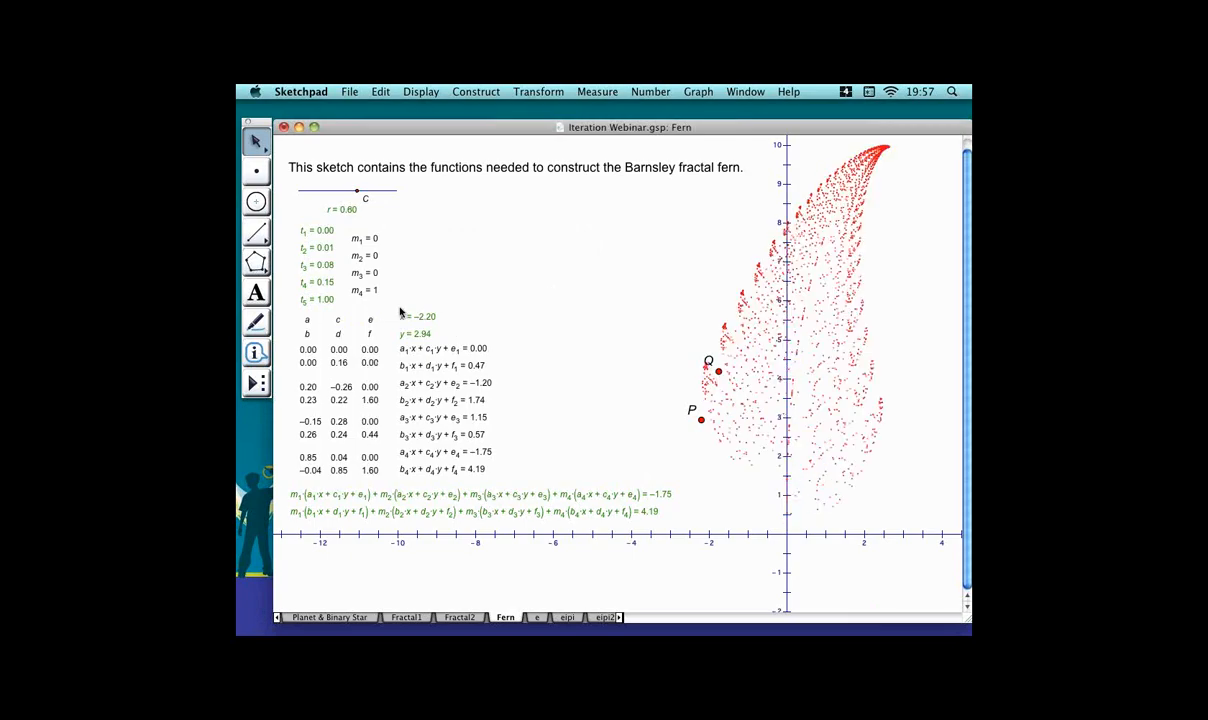
Set the iterated image's number of iterations to 2000.
{"action": "left_click", "coordinate": [815, 333]}
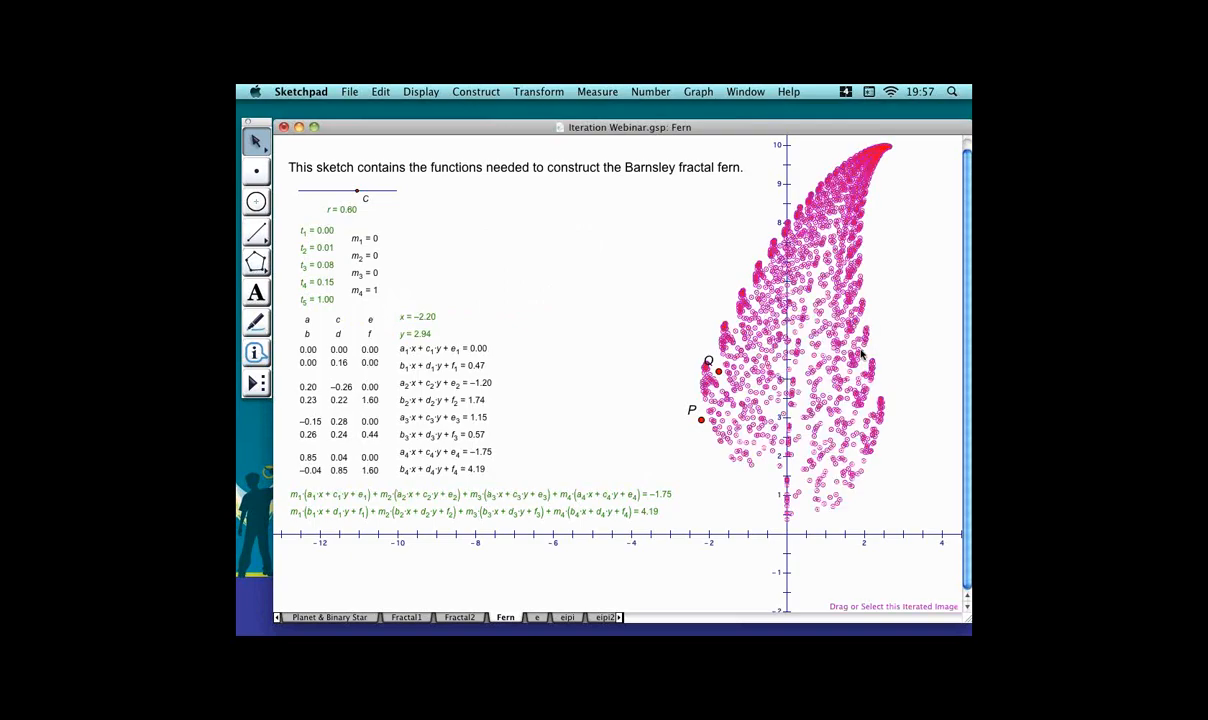
{"action": "right_click", "coordinate": [816, 334]}
{"action": "left_click", "coordinate": [866, 357]}
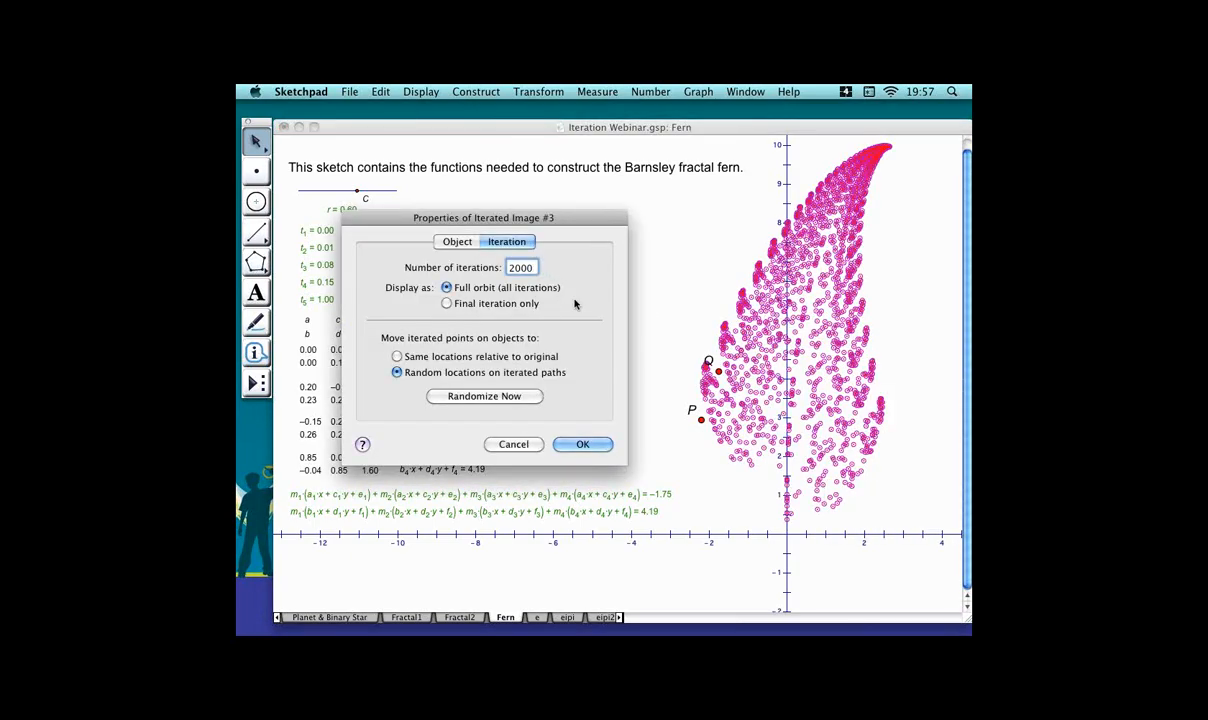
{"action": "key", "text": "Return"}
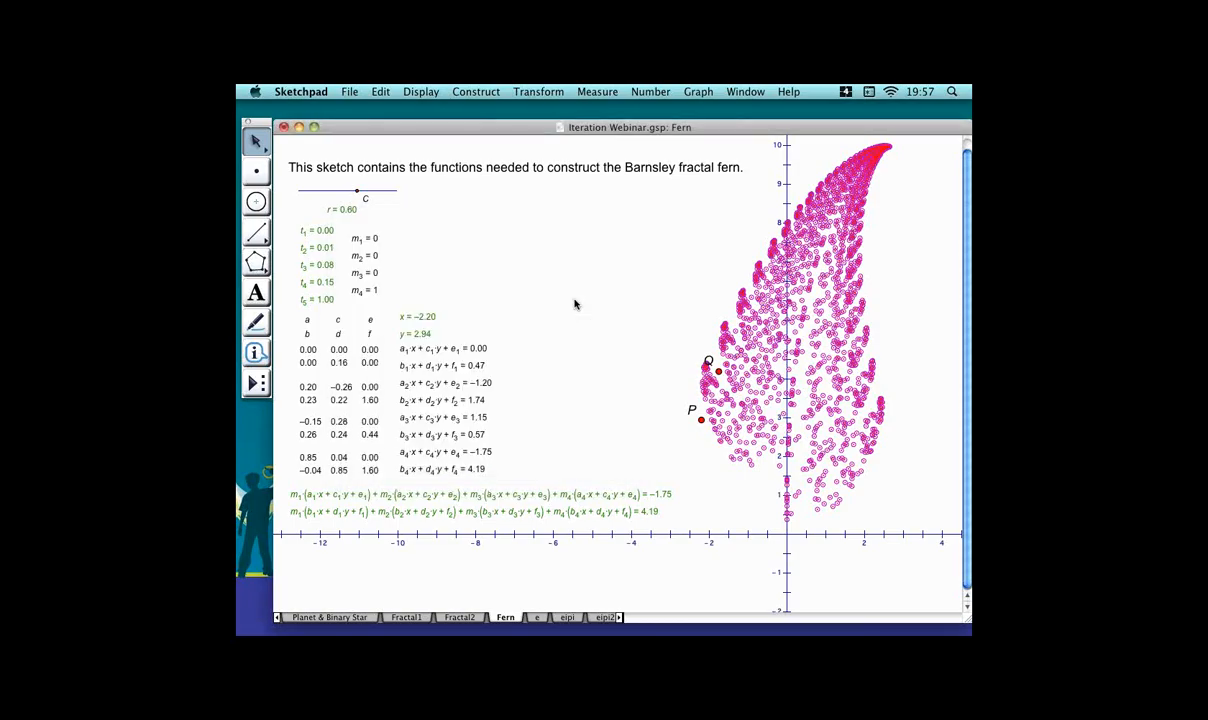
{"action": "left_click", "coordinate": [572, 290]}
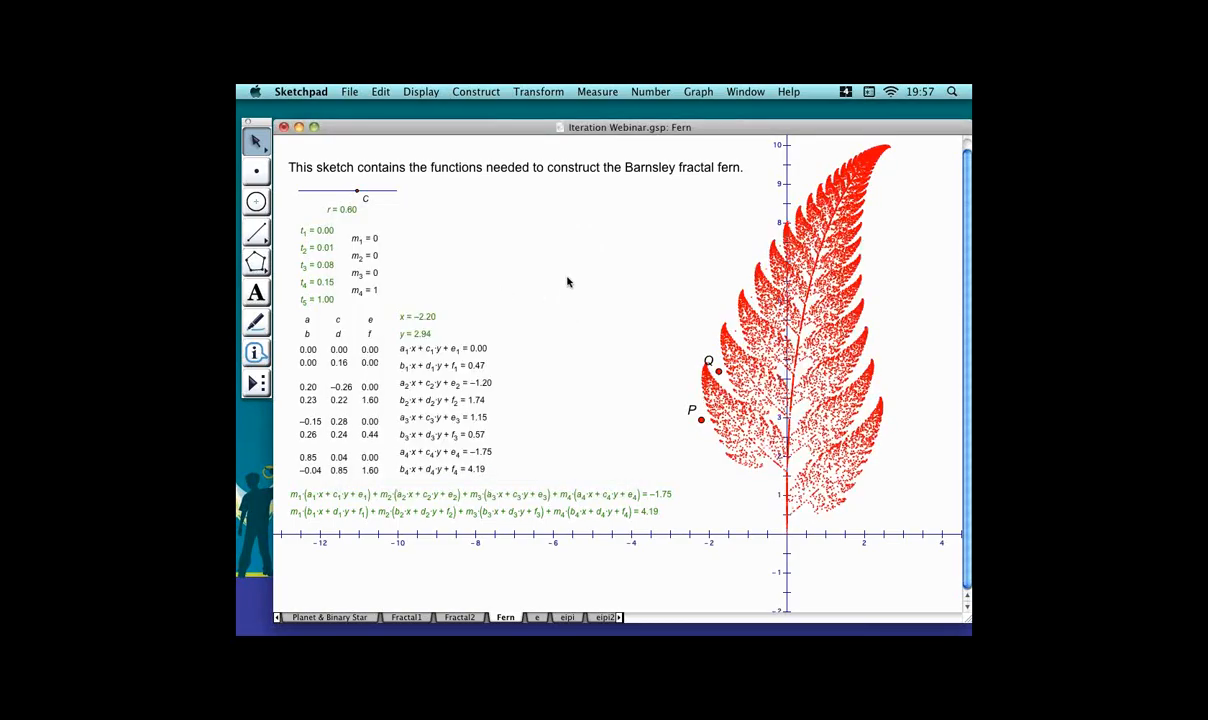
Color the fern's iterated image green.
{"action": "left_click", "coordinate": [762, 417]}
{"action": "right_click", "coordinate": [738, 402]}
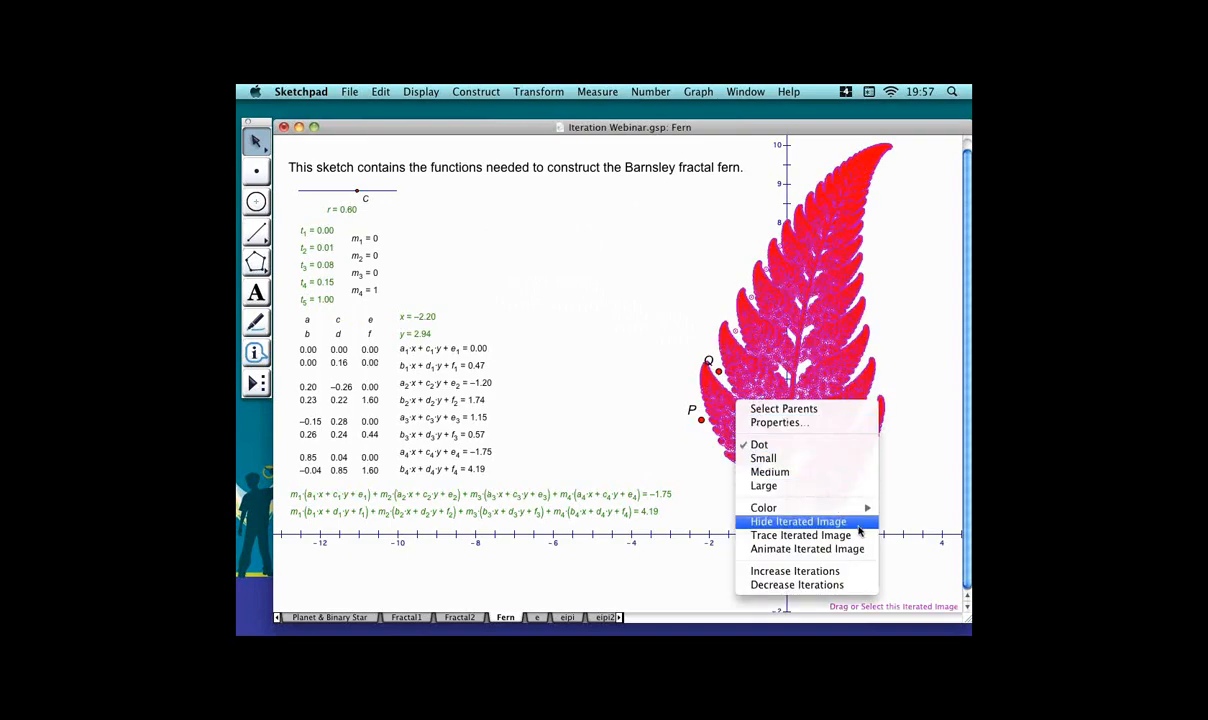
{"action": "mouse_move", "coordinate": [850, 508]}
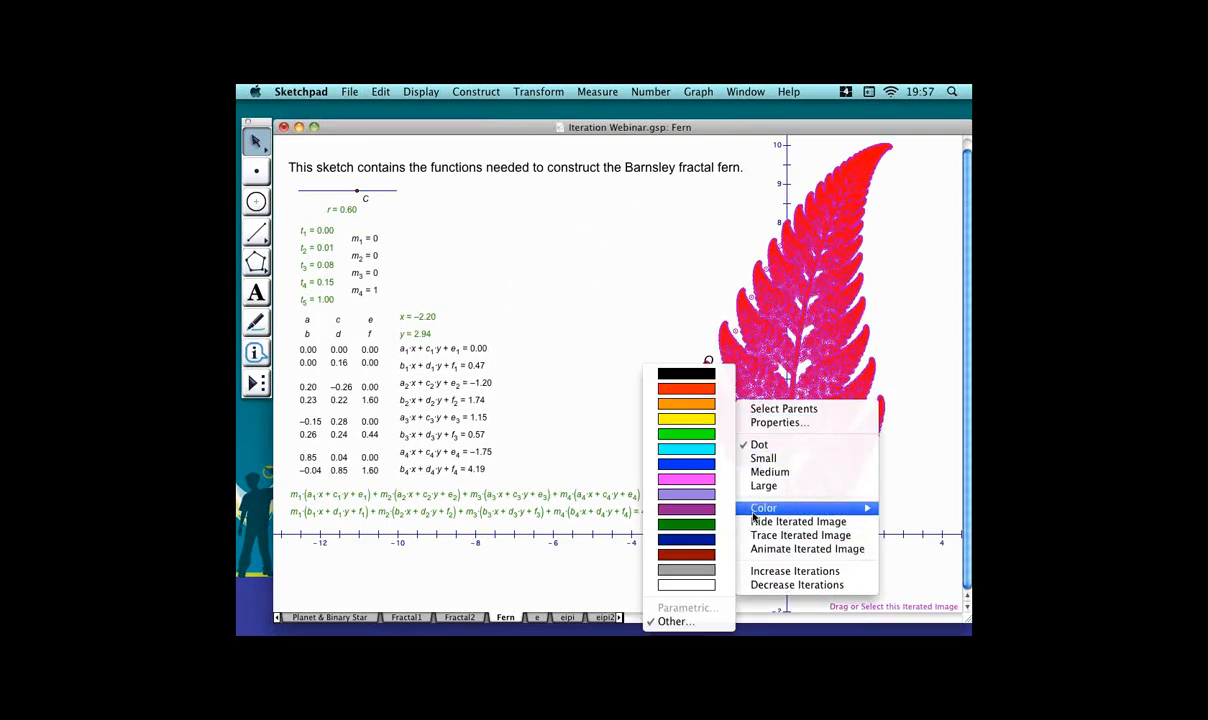
{"action": "left_click", "coordinate": [686, 433]}
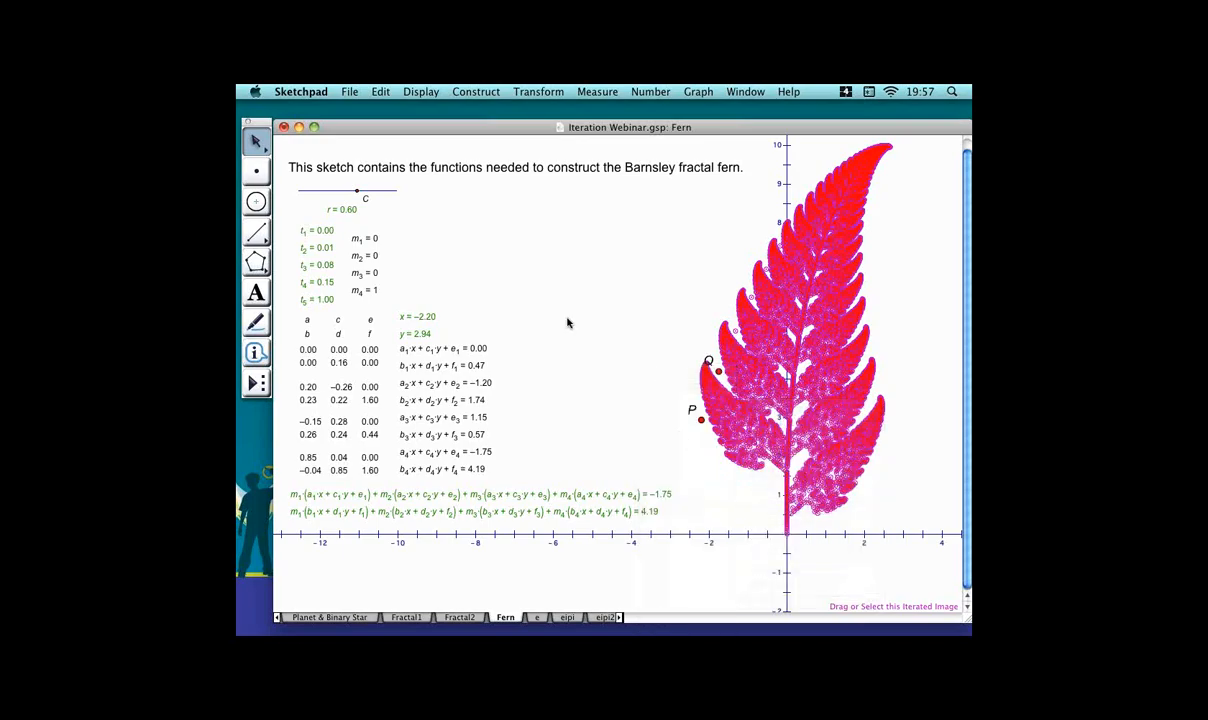
{"action": "left_click", "coordinate": [557, 323]}
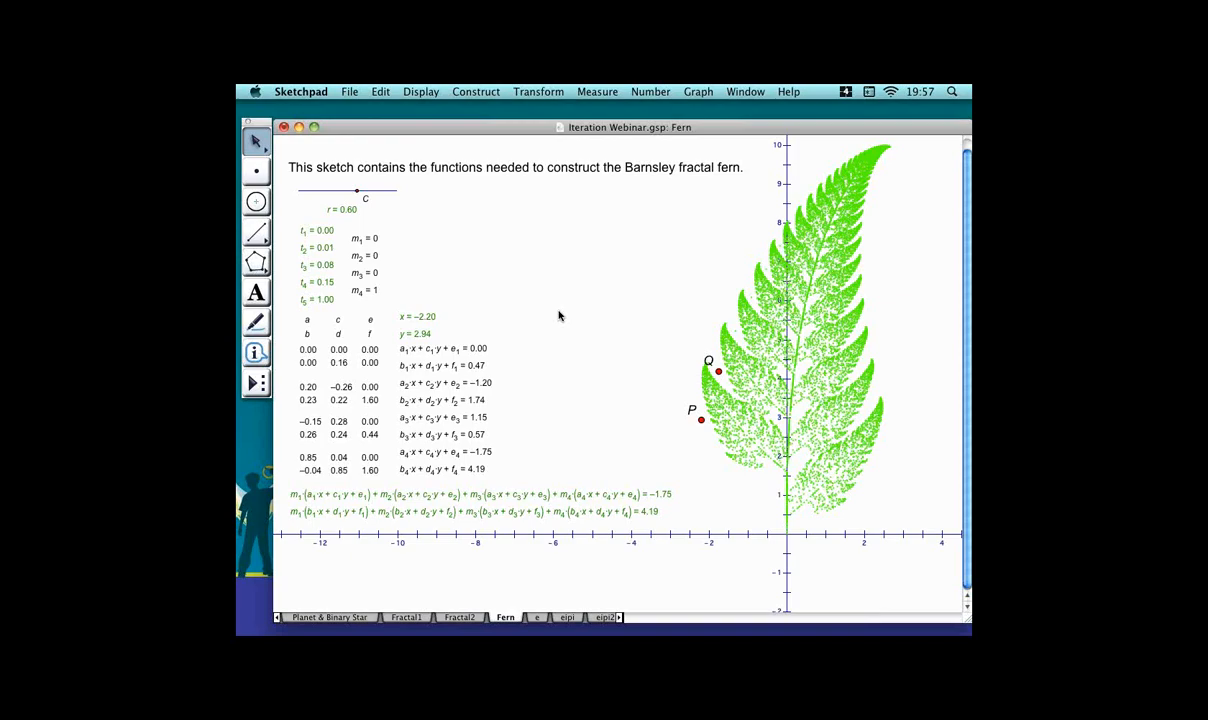
Open the Resources page of the document.
{"action": "left_click", "coordinate": [620, 618]}
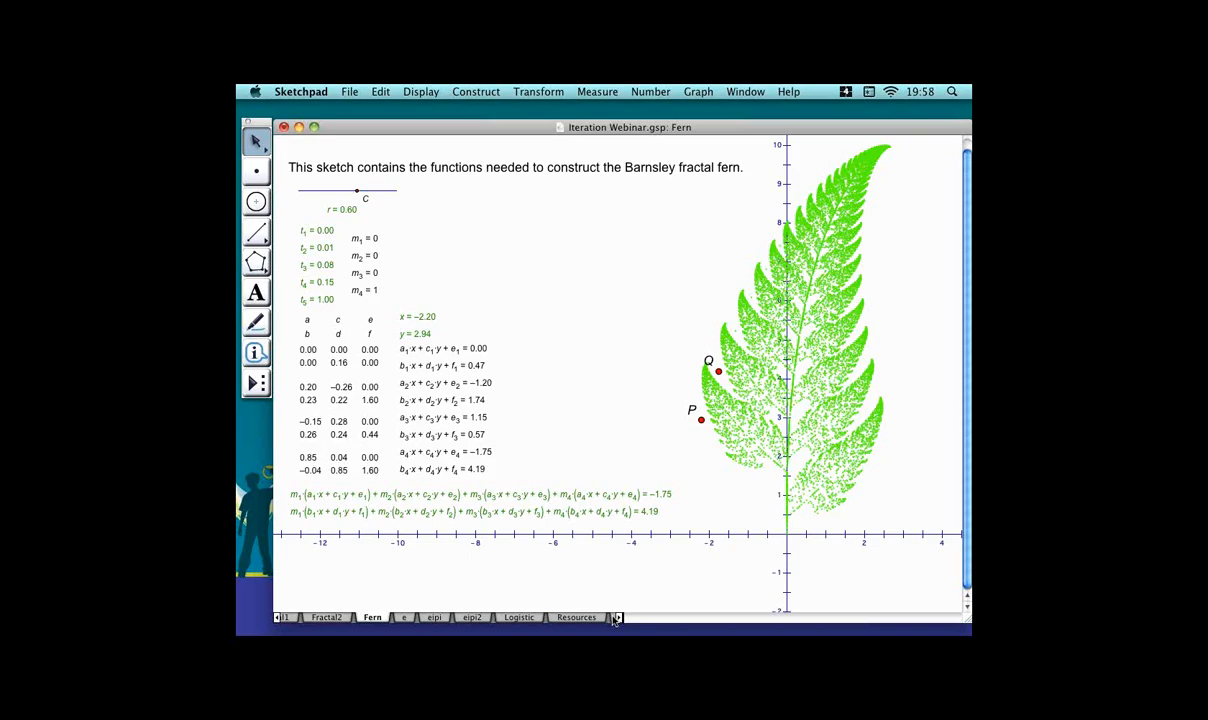
{"action": "left_click", "coordinate": [578, 617]}
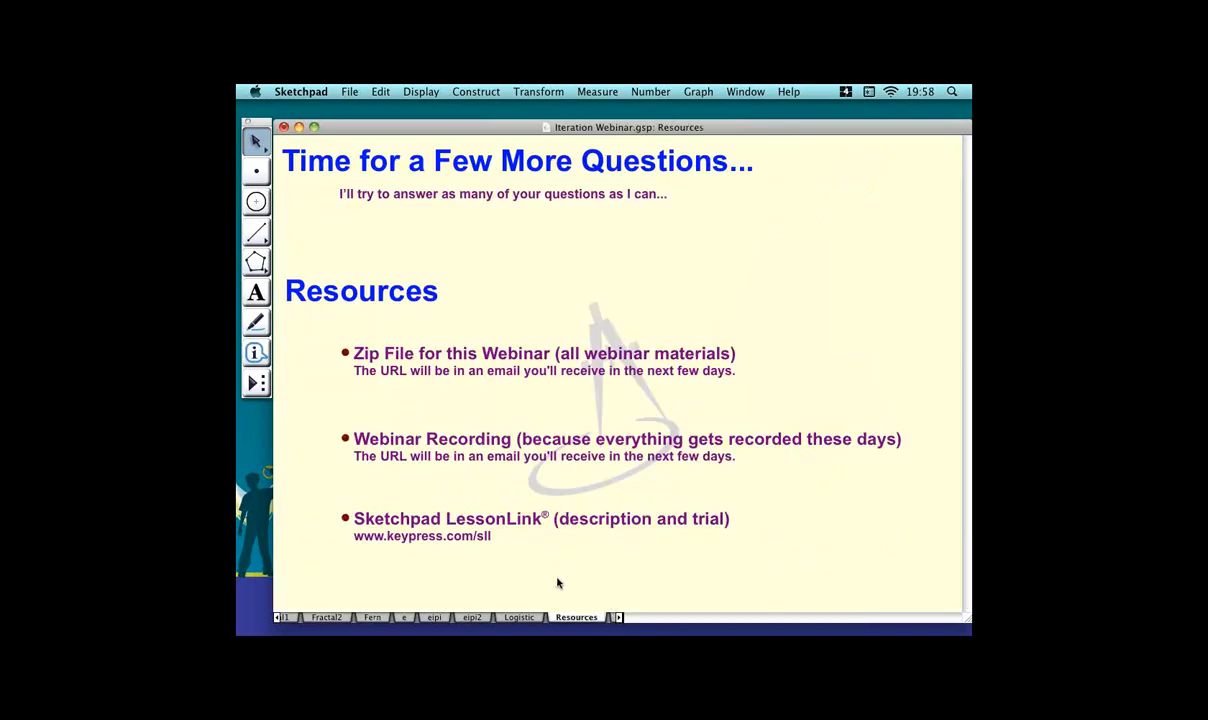
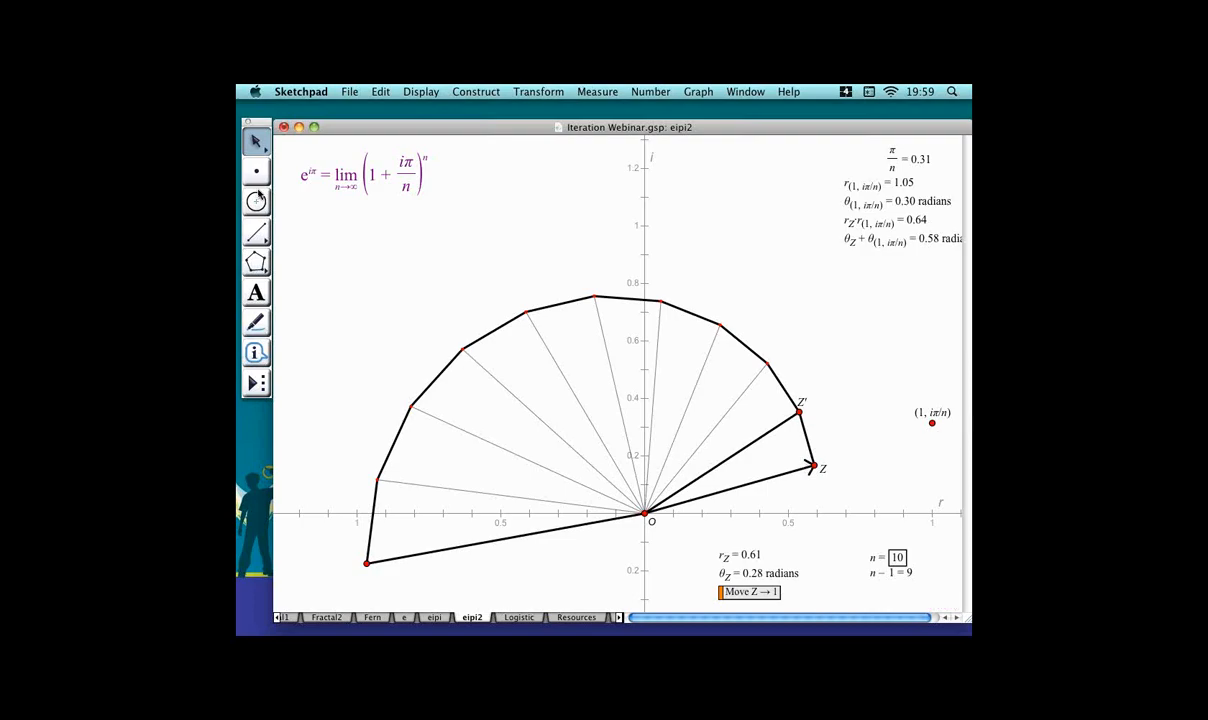
Construct a segment from the origin O to the point (1, iπ/n).
{"action": "left_click", "coordinate": [260, 232]}
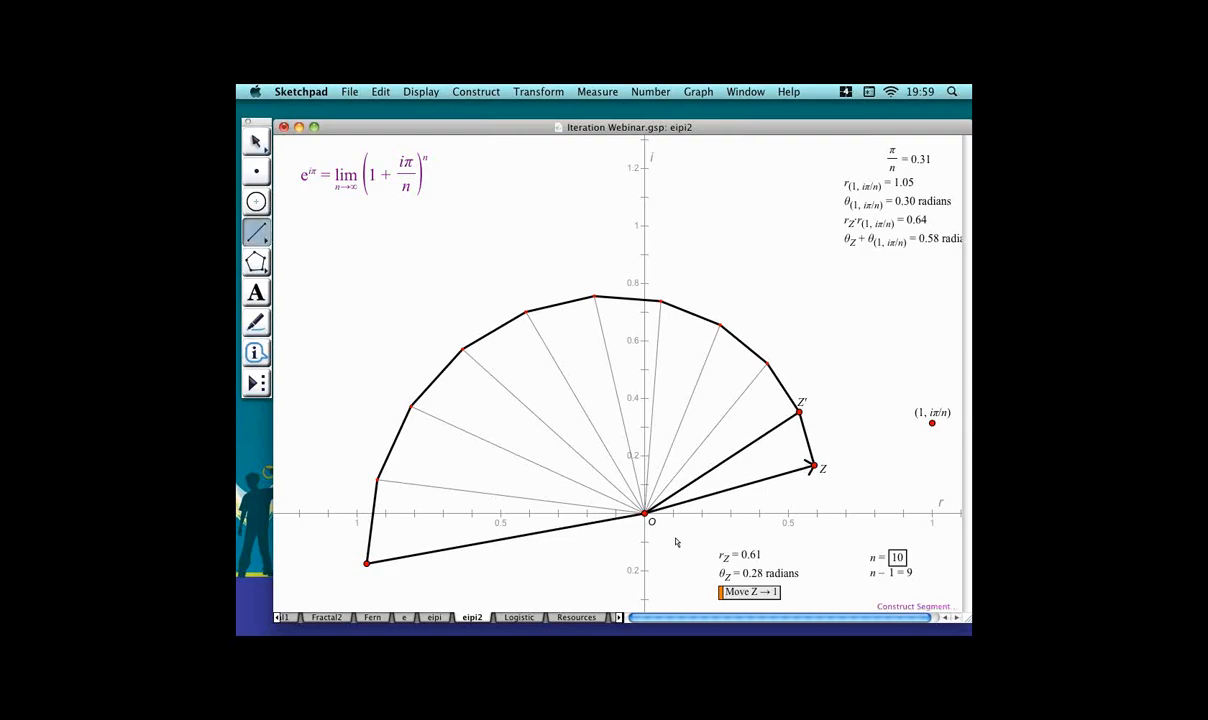
{"action": "left_click", "coordinate": [645, 513]}
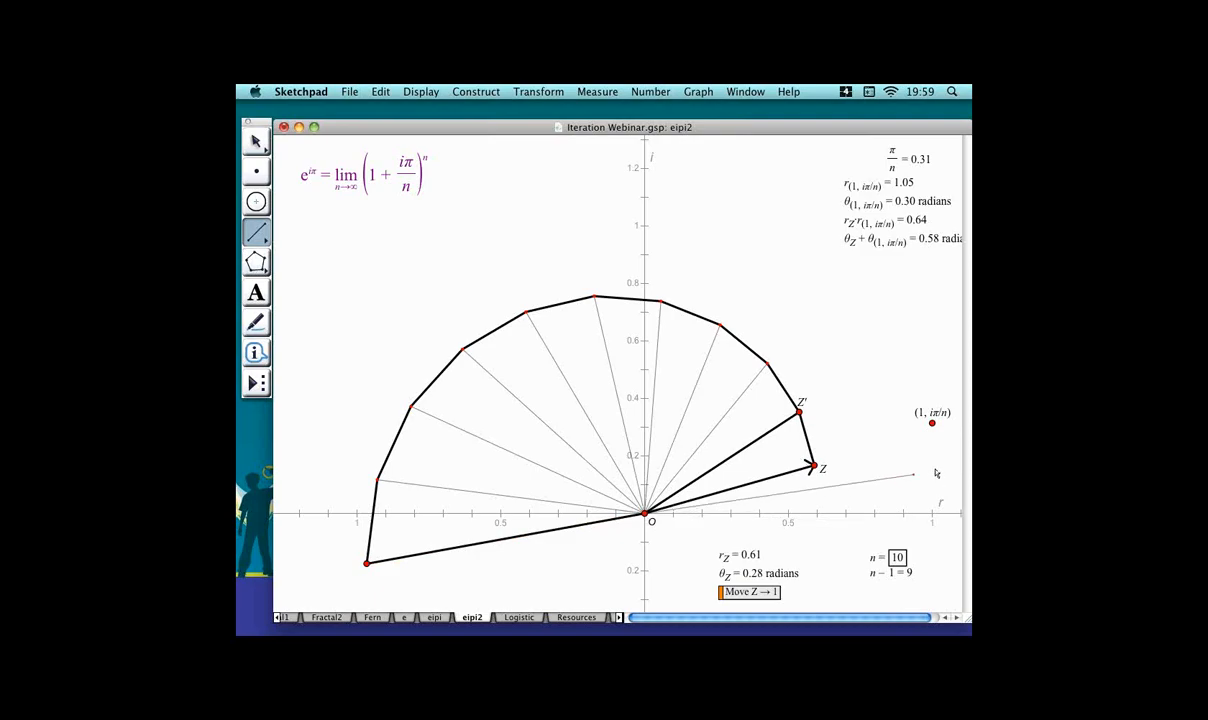
{"action": "left_click", "coordinate": [950, 425]}
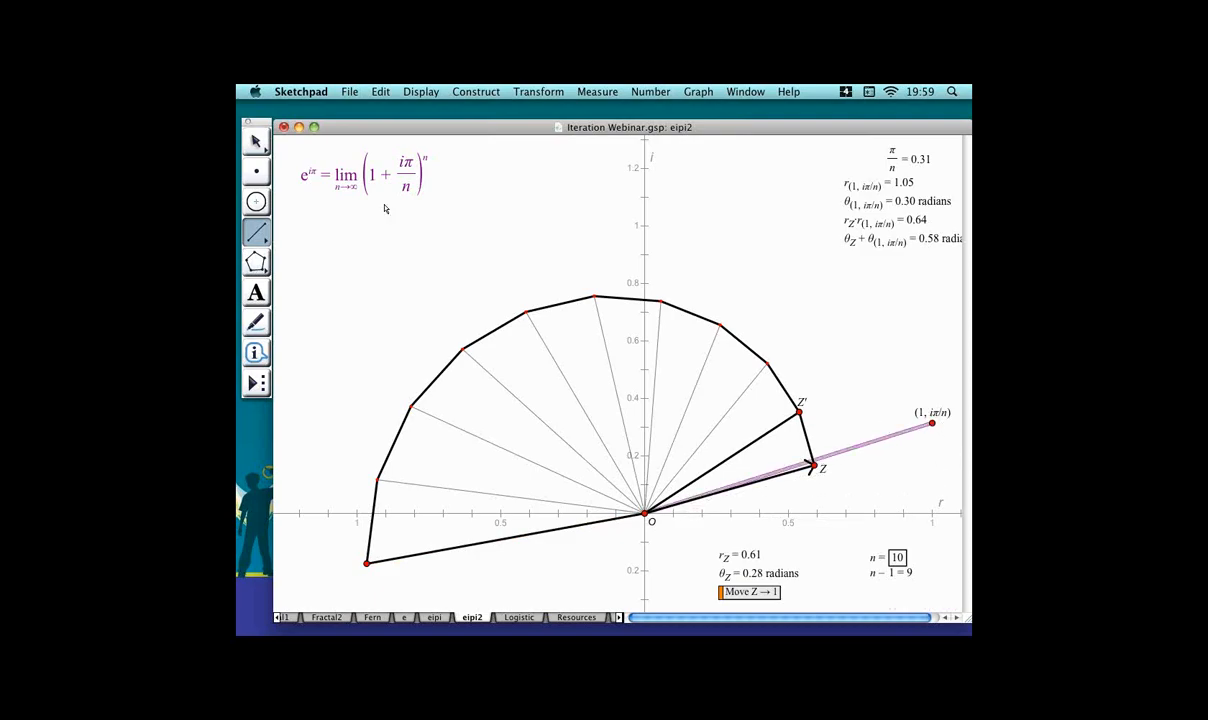
{"action": "left_click", "coordinate": [256, 141]}
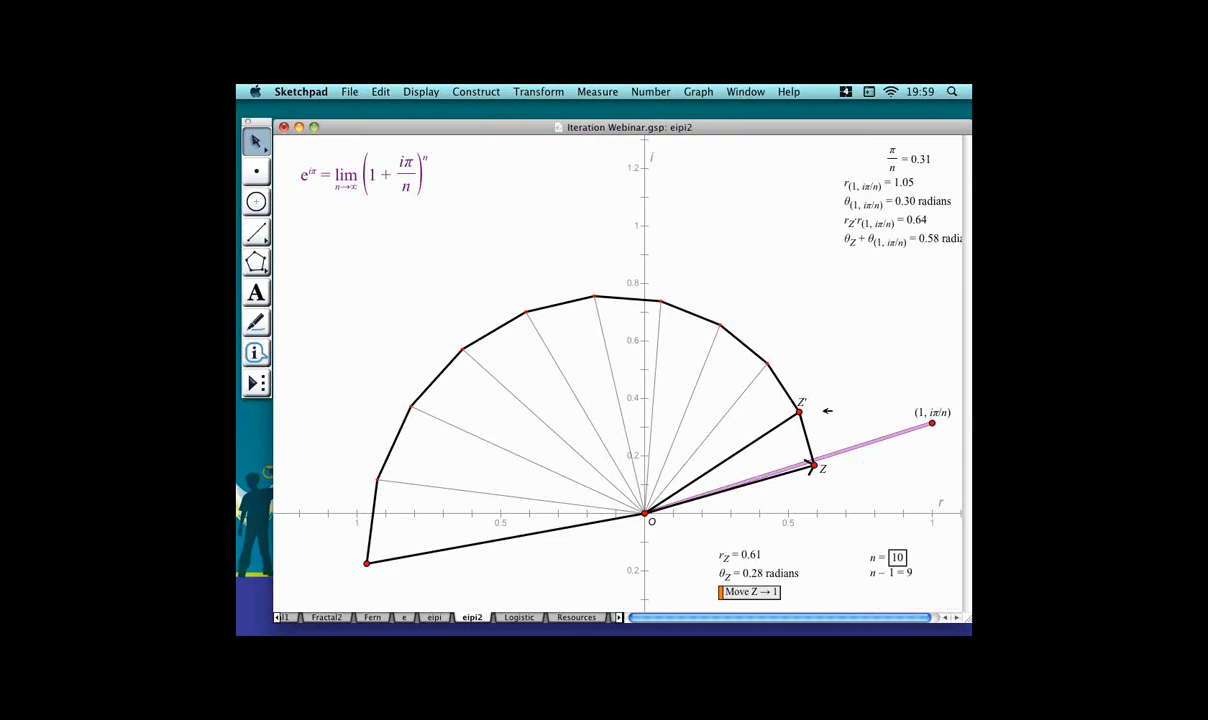
Delete the existing iterated images of the polygon construction.
{"action": "left_click", "coordinate": [814, 411]}
{"action": "left_click_drag", "start_coordinate": [755, 336], "coordinate": [773, 379]}
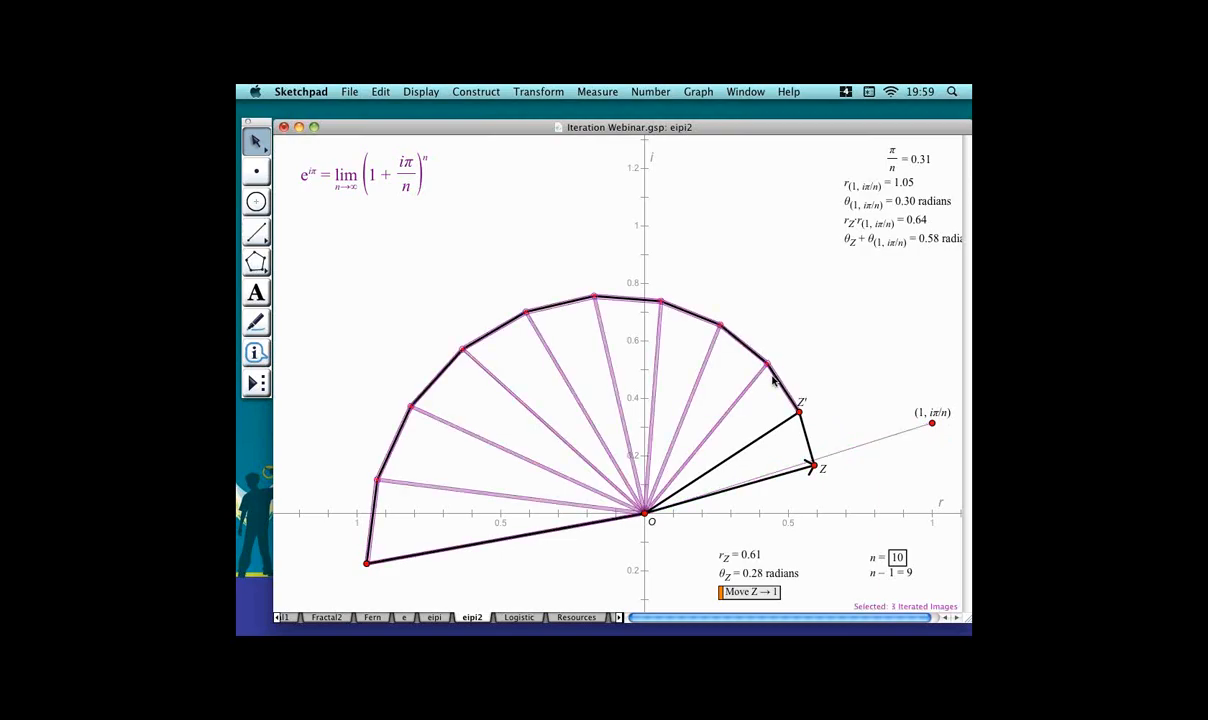
{"action": "key", "text": "Delete"}
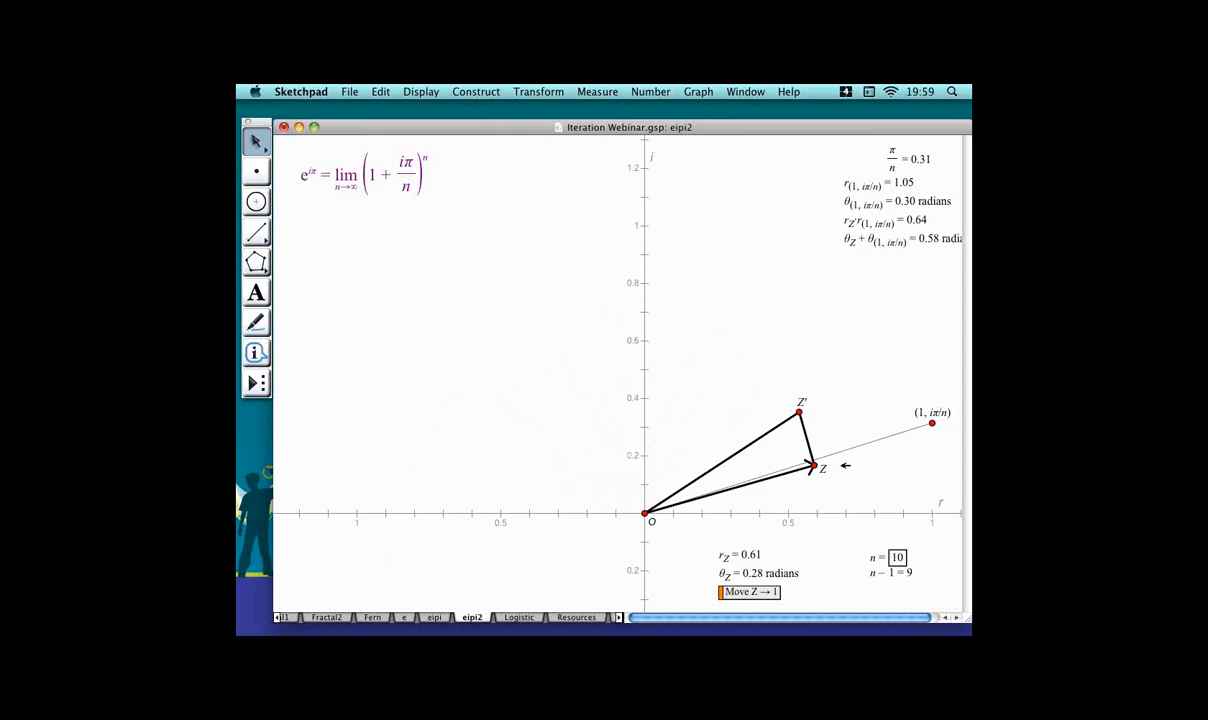
Iterate point Z onto Z' using n − 1 as the number of iterations.
{"action": "left_click", "coordinate": [836, 465]}
{"action": "left_click", "coordinate": [917, 572]}
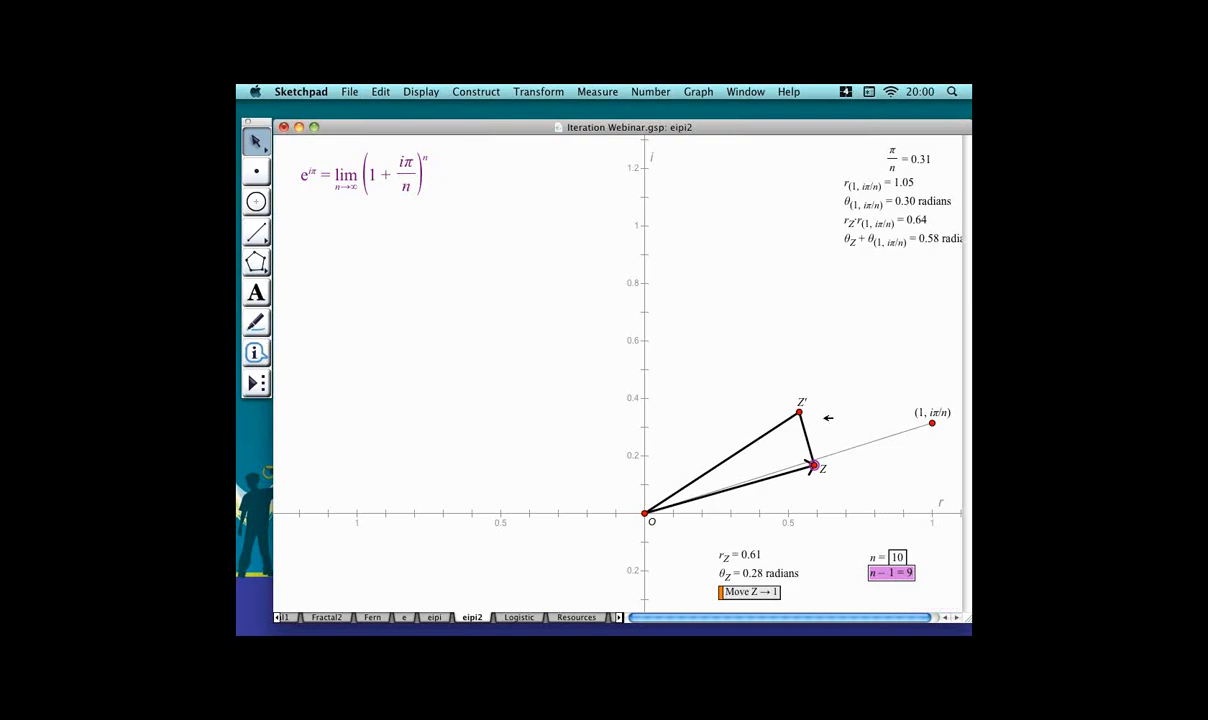
{"action": "left_click", "coordinate": [541, 92]}
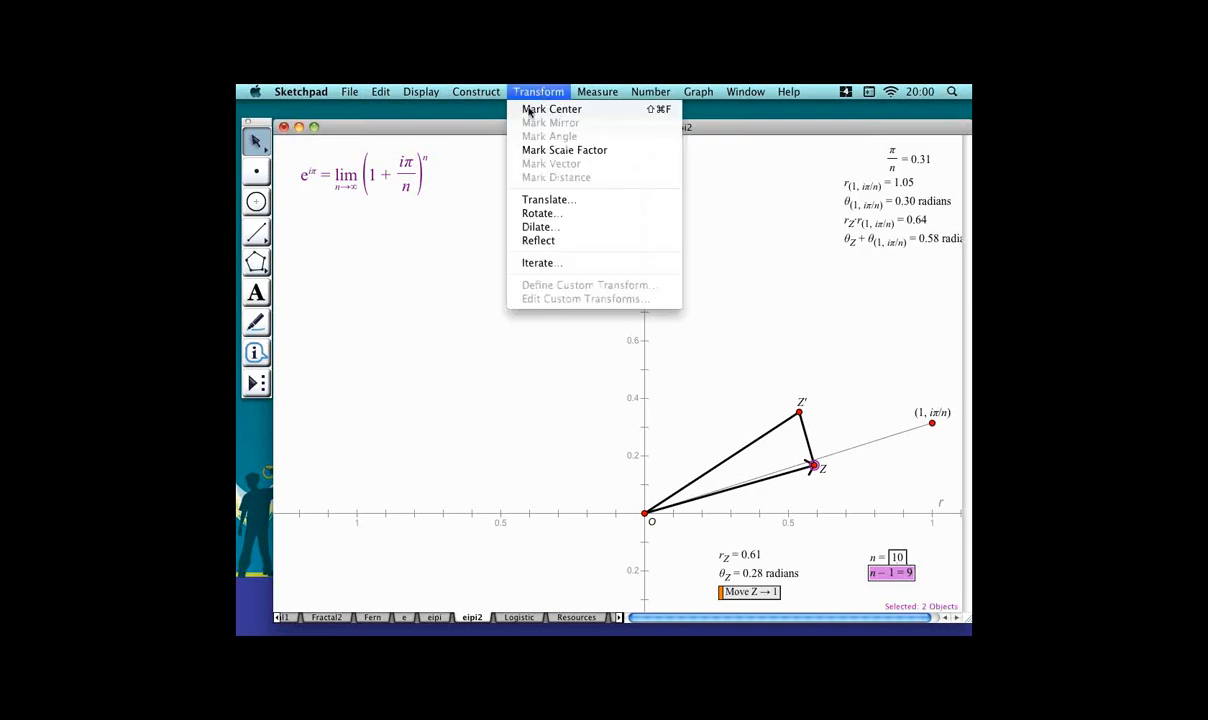
{"action": "left_click", "coordinate": [589, 264]}
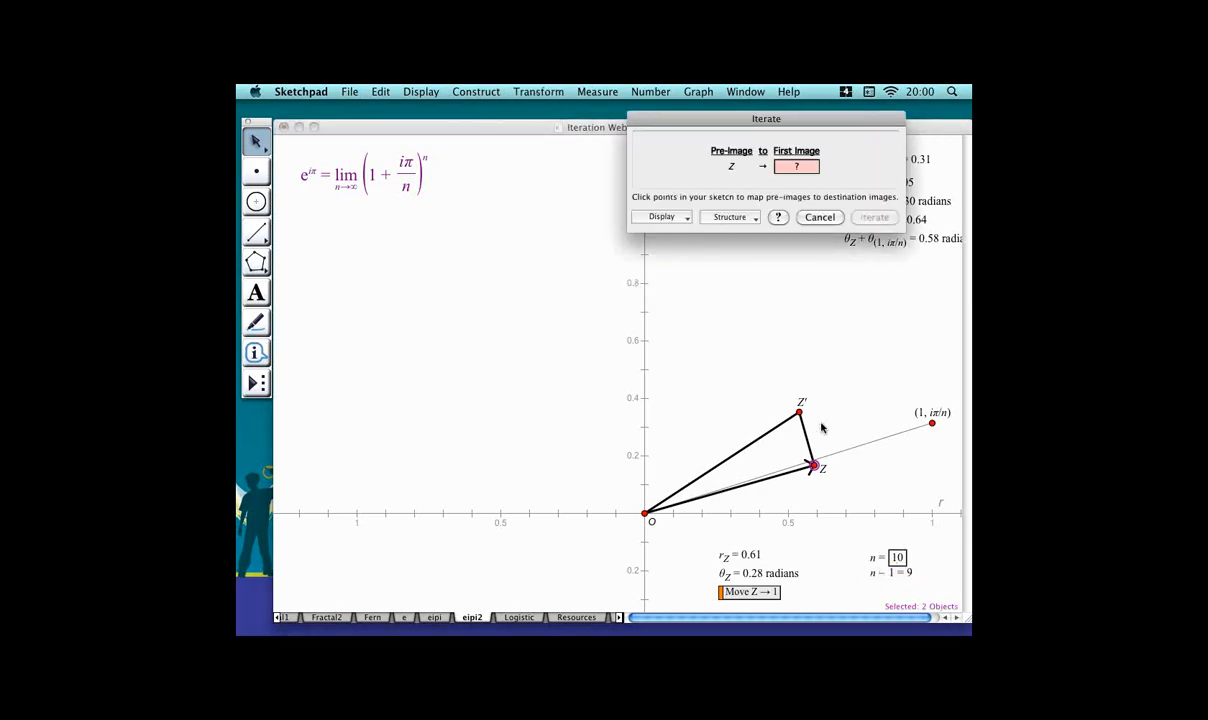
{"action": "left_click", "coordinate": [822, 416]}
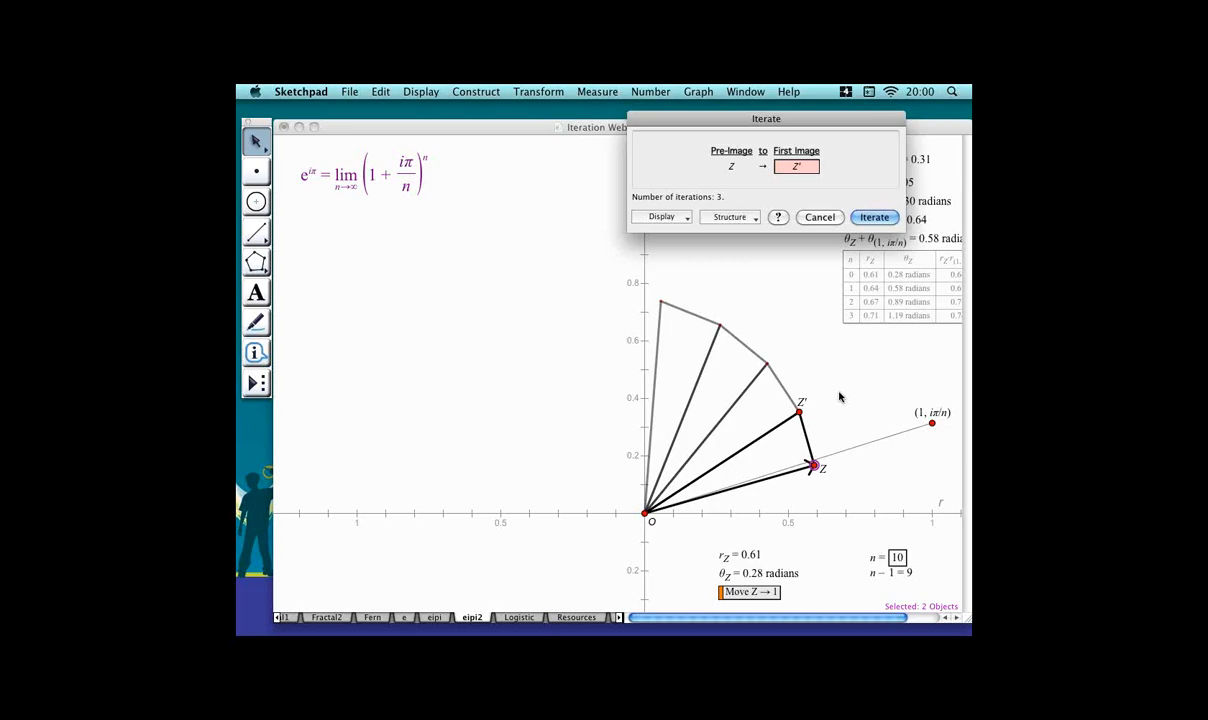
{"action": "key", "text": "Escape"}
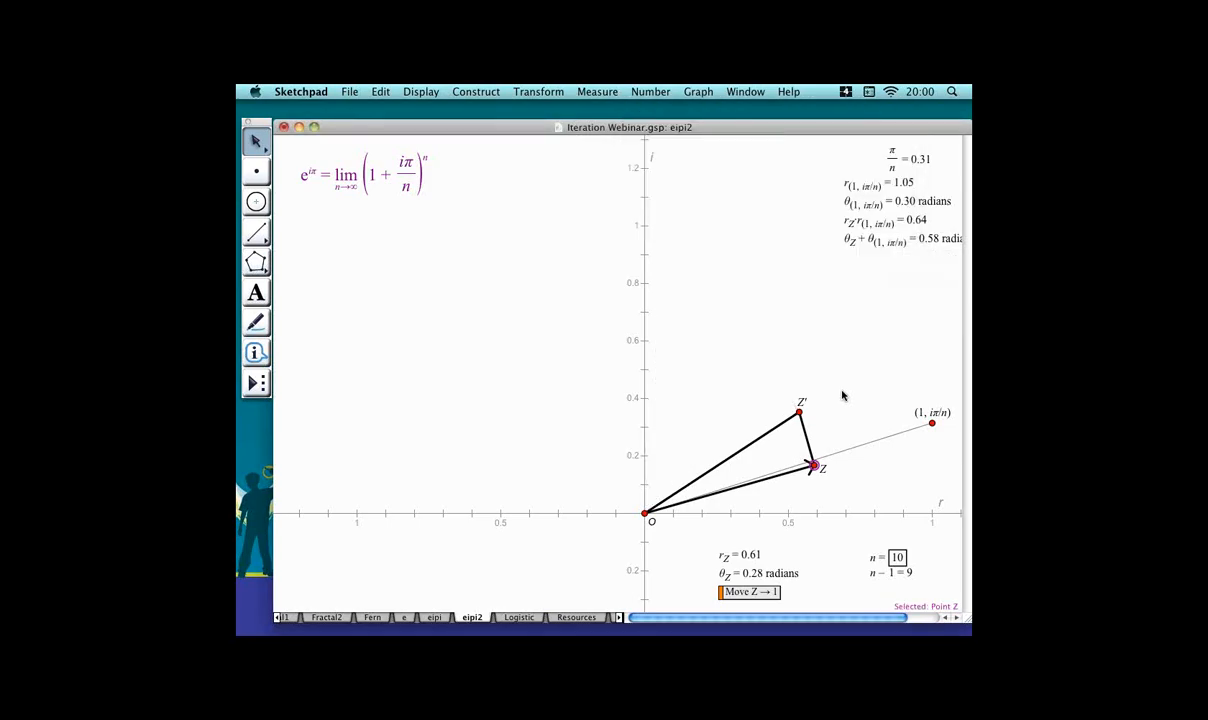
{"action": "left_click", "coordinate": [888, 572]}
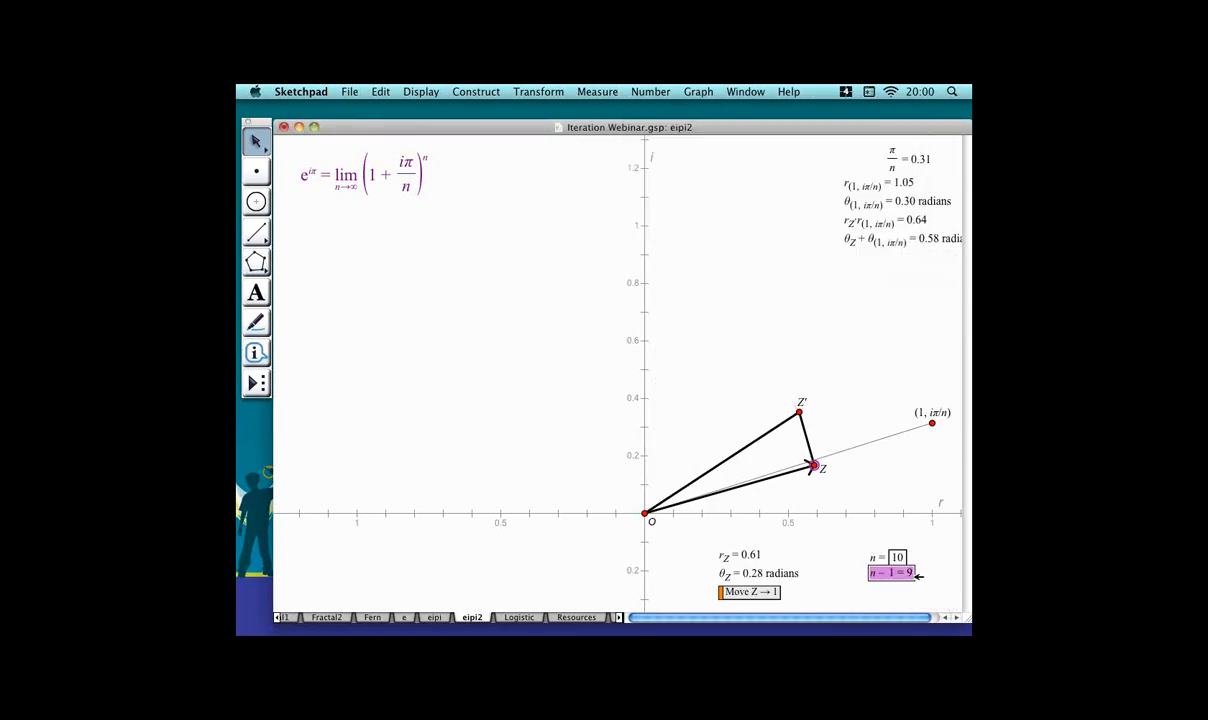
{"action": "left_click", "coordinate": [558, 92]}
{"action": "left_click", "coordinate": [630, 260]}
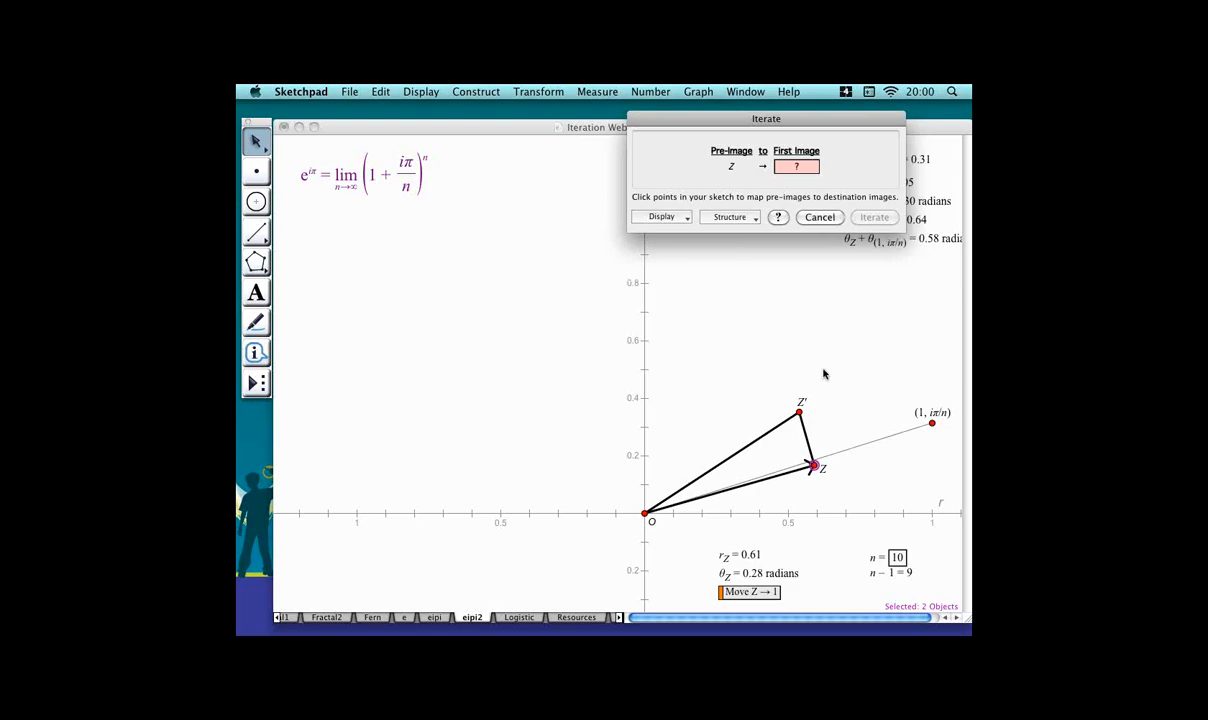
{"action": "left_click", "coordinate": [799, 412]}
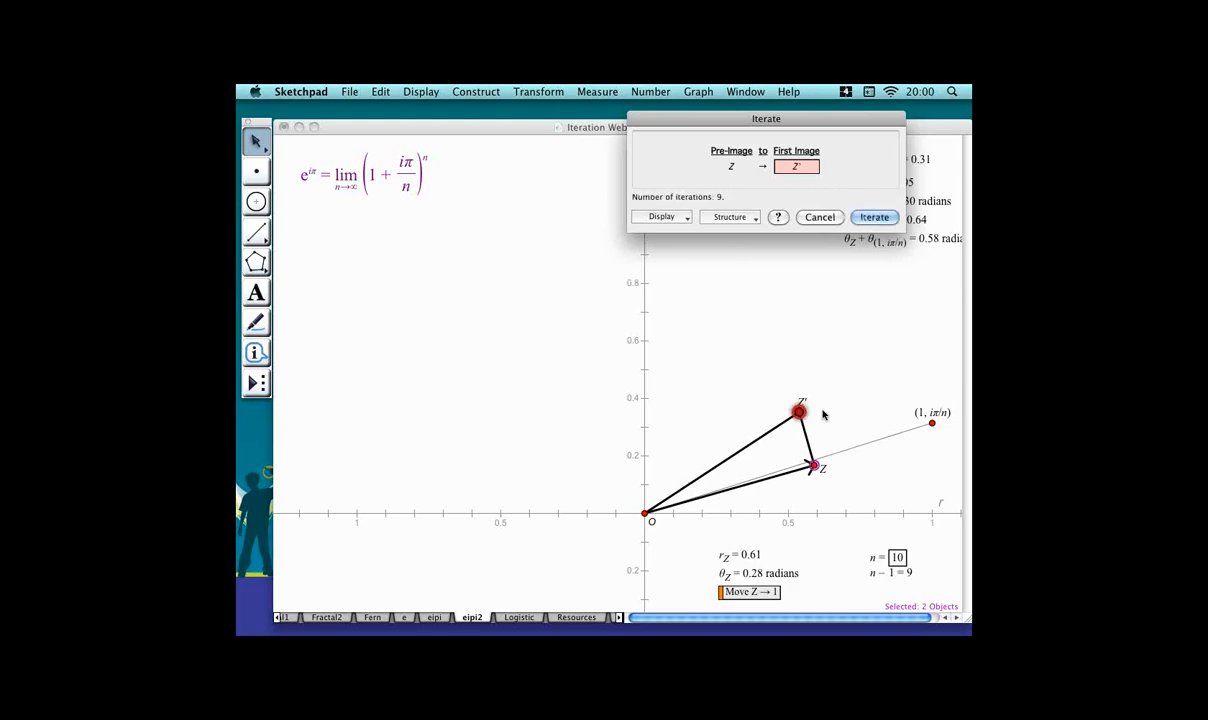
{"action": "left_click", "coordinate": [895, 218]}
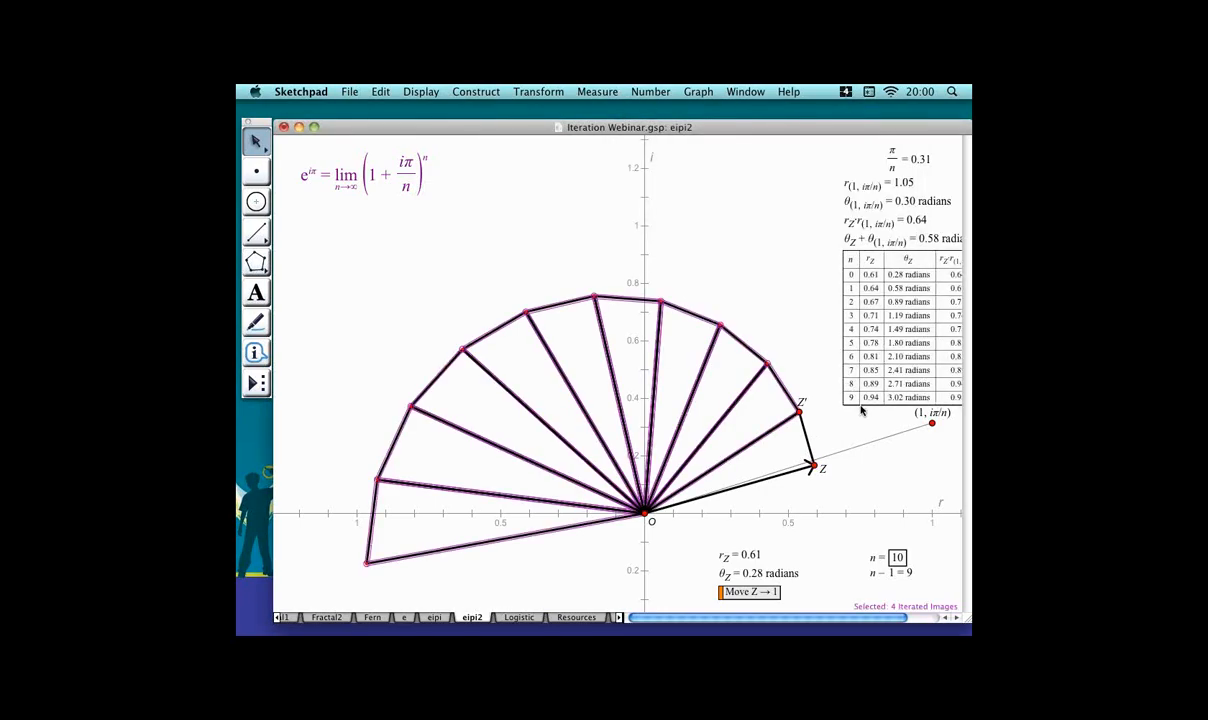
Delete the iteration table.
{"action": "left_click", "coordinate": [797, 374]}
{"action": "left_click", "coordinate": [873, 372]}
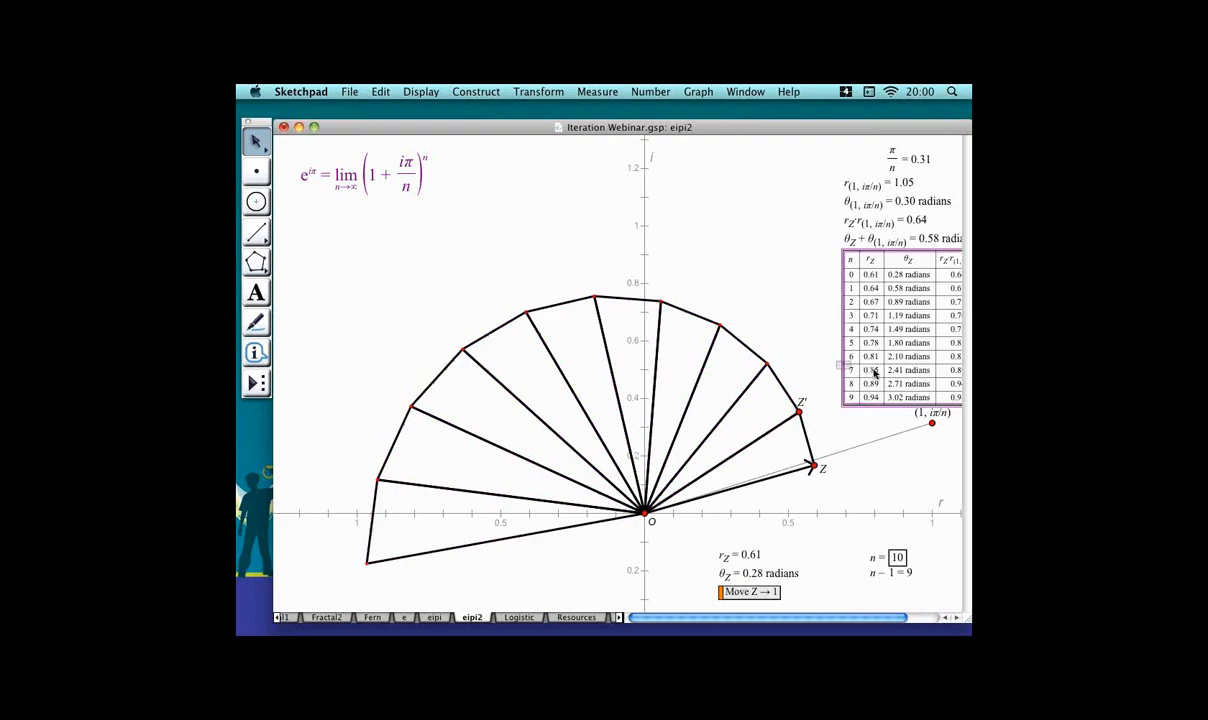
{"action": "key", "text": "Delete"}
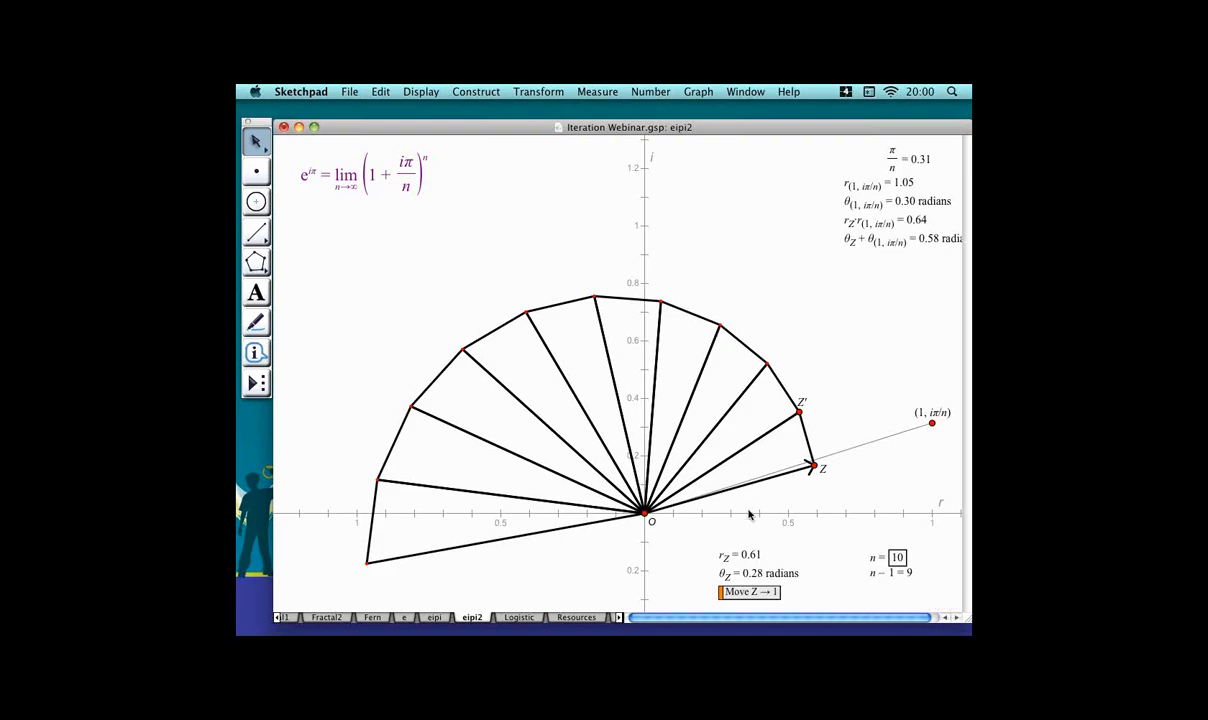
Move point Z to 1 using the Move Z → 1 action button.
{"action": "left_click", "coordinate": [763, 594]}
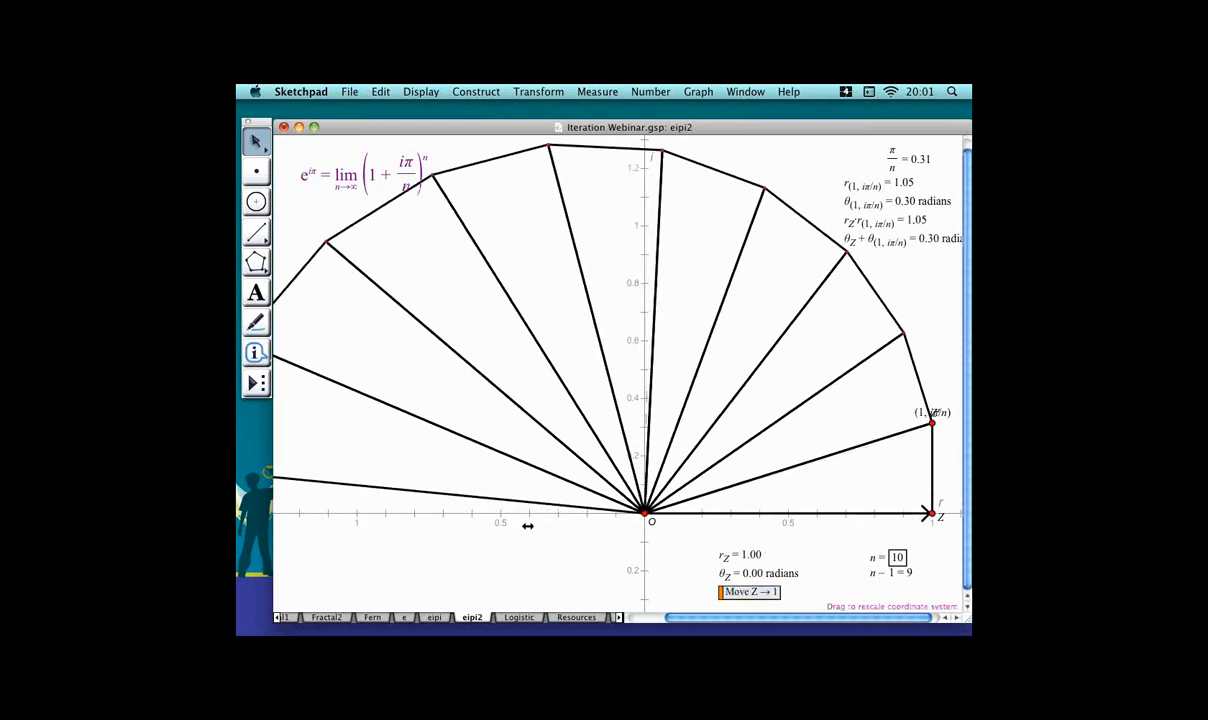
{"action": "mouse_move", "coordinate": [527, 526]}
{"action": "left_mouse_down"}
{"action": "mouse_move", "coordinate": [545, 531]}
{"action": "mouse_move", "coordinate": [532, 529]}
{"action": "left_mouse_up"}
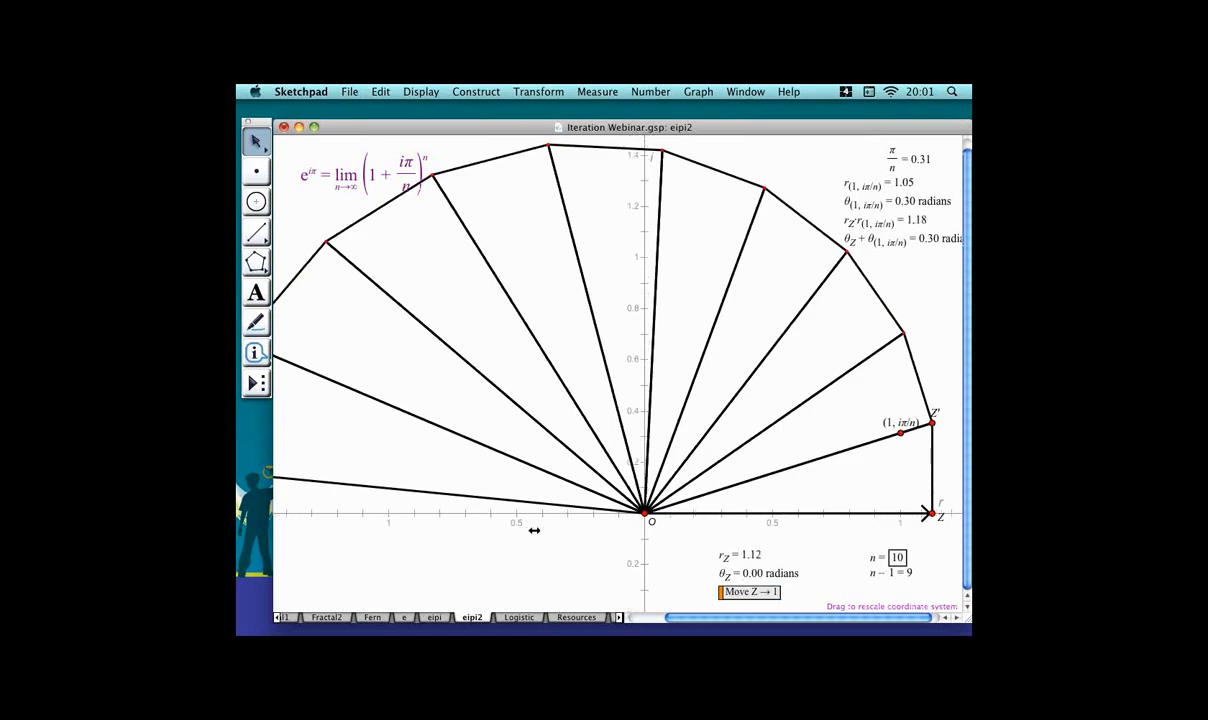
{"action": "left_click", "coordinate": [760, 591]}
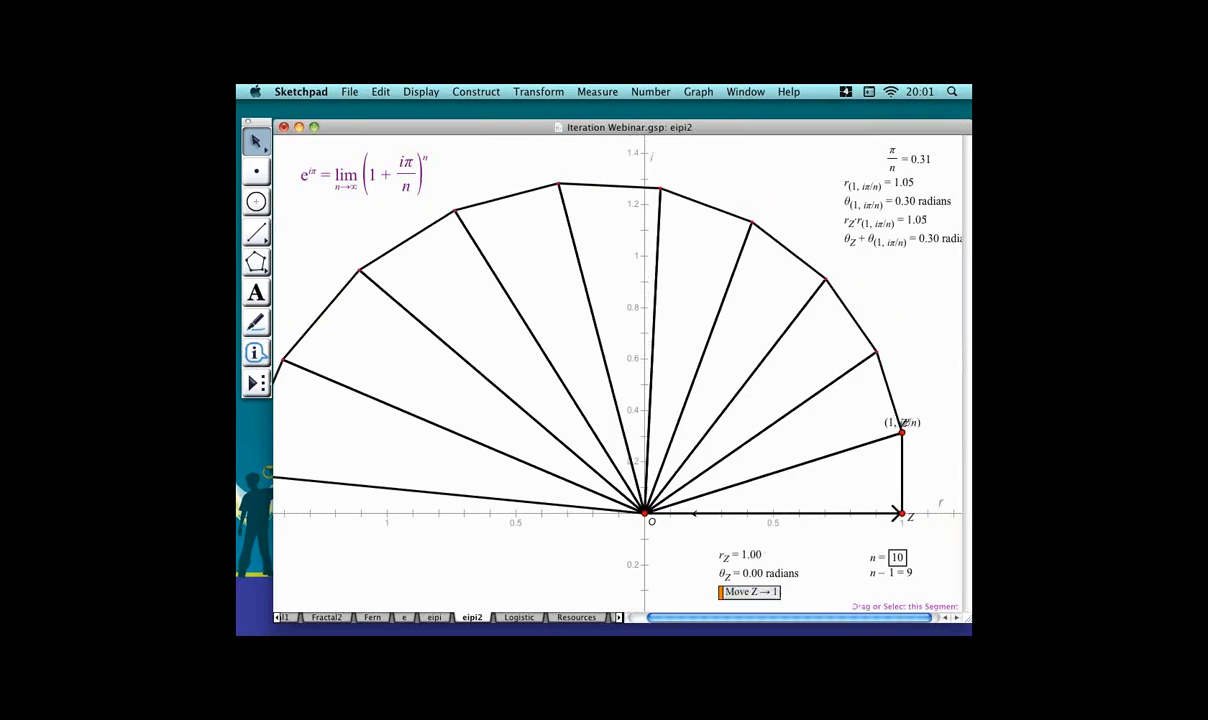
Increase parameter n to 20.
{"action": "left_click_drag", "start_coordinate": [690, 512], "coordinate": [760, 510]}
{"action": "left_click", "coordinate": [836, 539]}
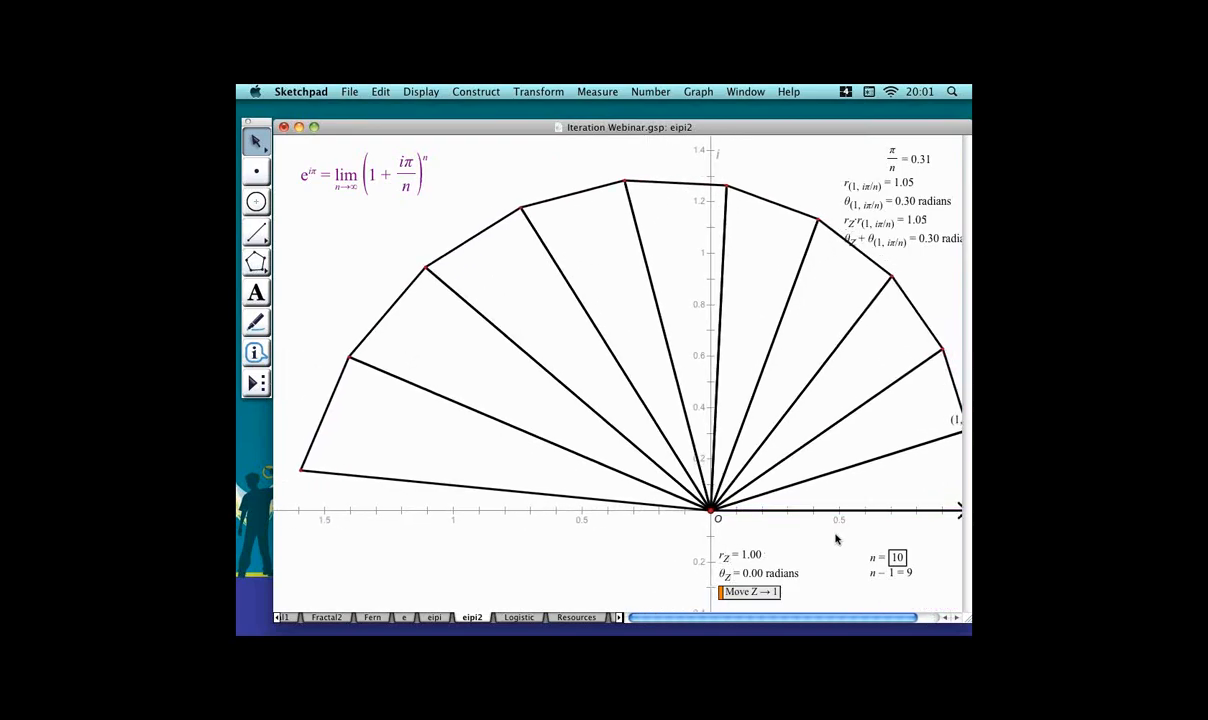
{"action": "left_click", "coordinate": [898, 557]}
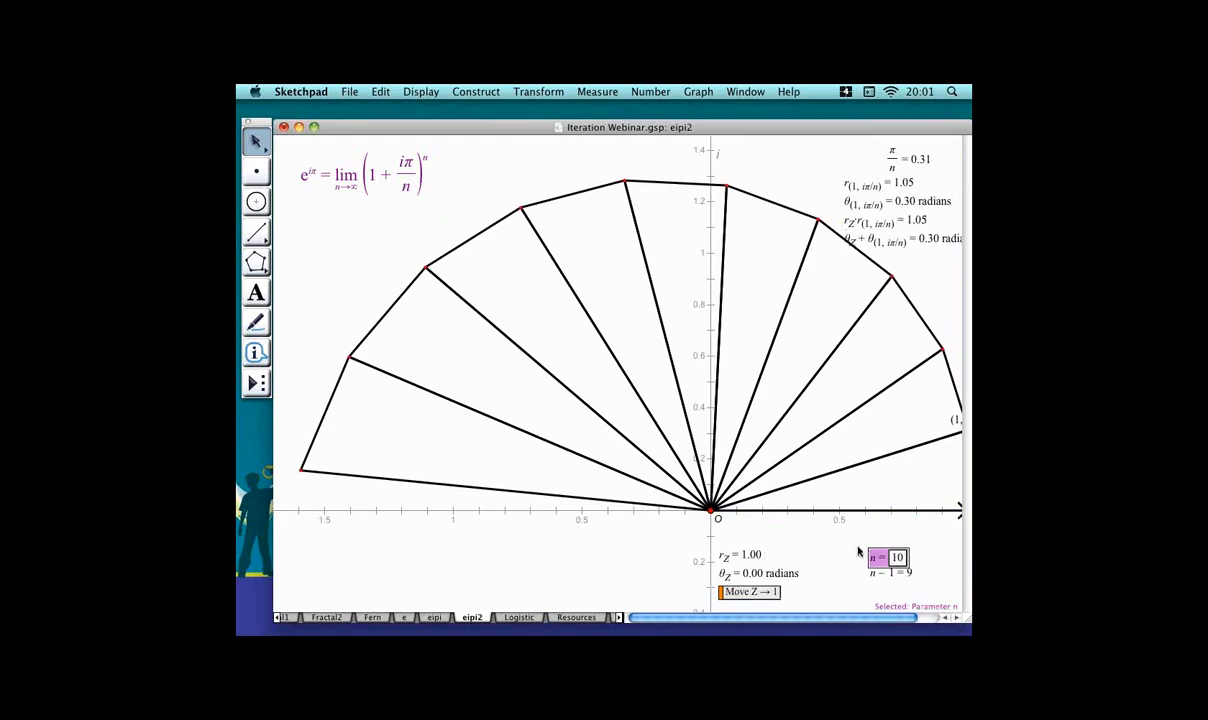
{"action": "key", "text": "plus"}
{"action": "key", "text": "plus"}
{"action": "key", "text": "plus"}
{"action": "key", "text": "plus"}
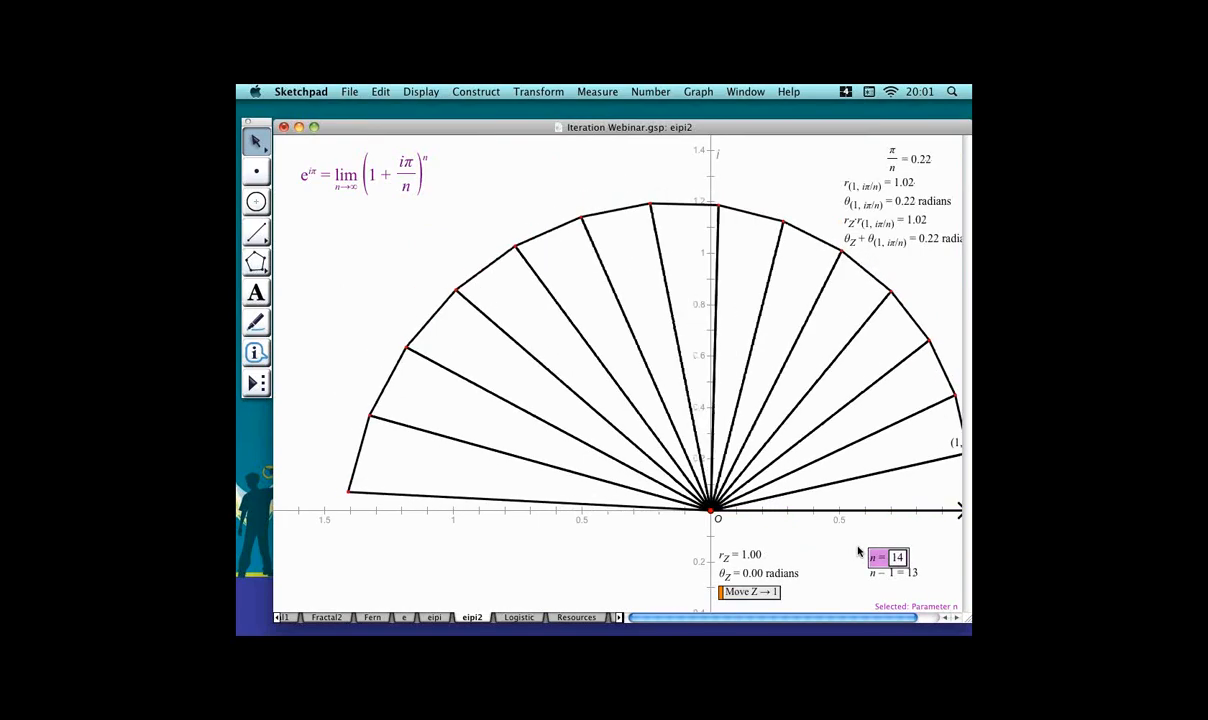
{"action": "key", "text": "plus"}
{"action": "key", "text": "plus"}
{"action": "key", "text": "plus"}
{"action": "key", "text": "plus"}
{"action": "key", "text": "plus"}
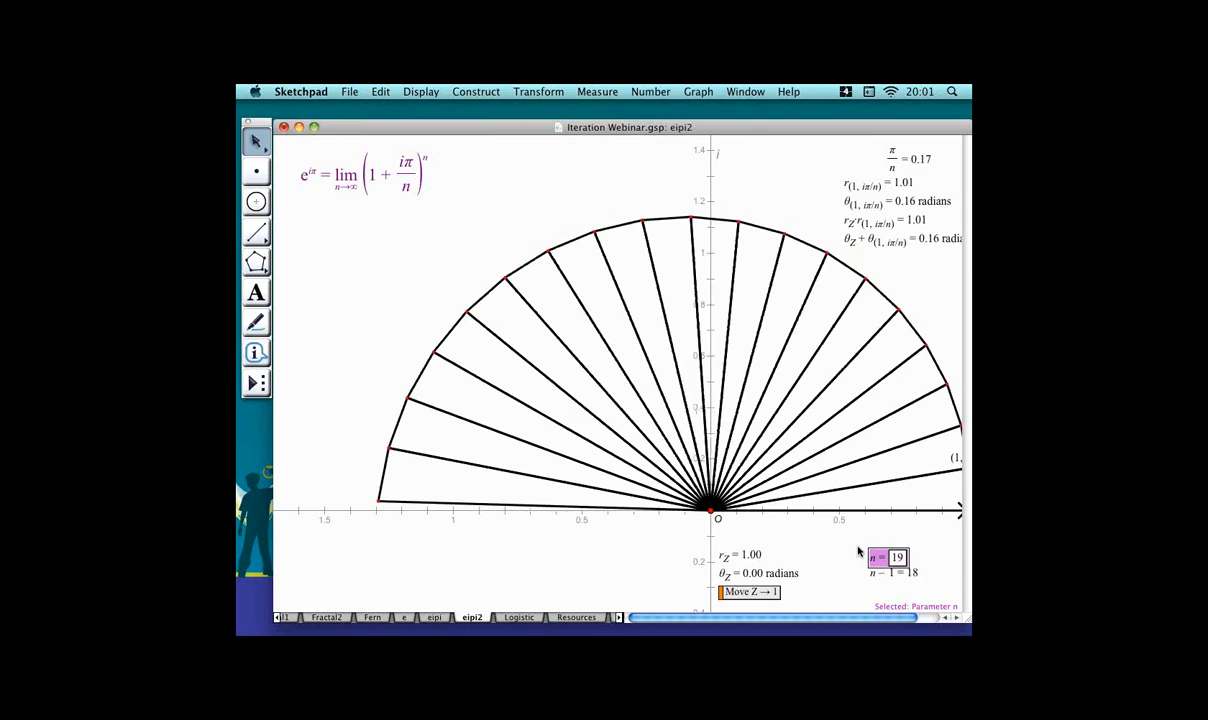
{"action": "key", "text": "plus"}
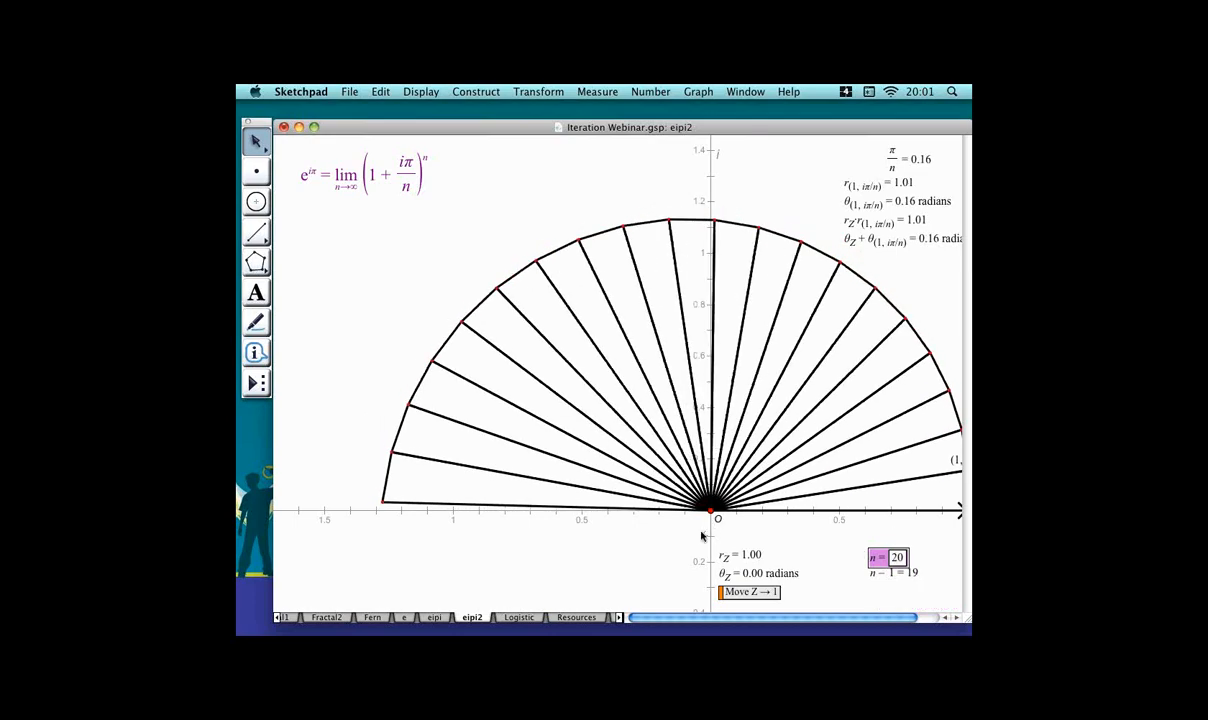
Set the iterated spoke segments to hairline width.
{"action": "left_click_drag", "start_coordinate": [736, 525], "coordinate": [705, 522]}
{"action": "left_click", "coordinate": [578, 517]}
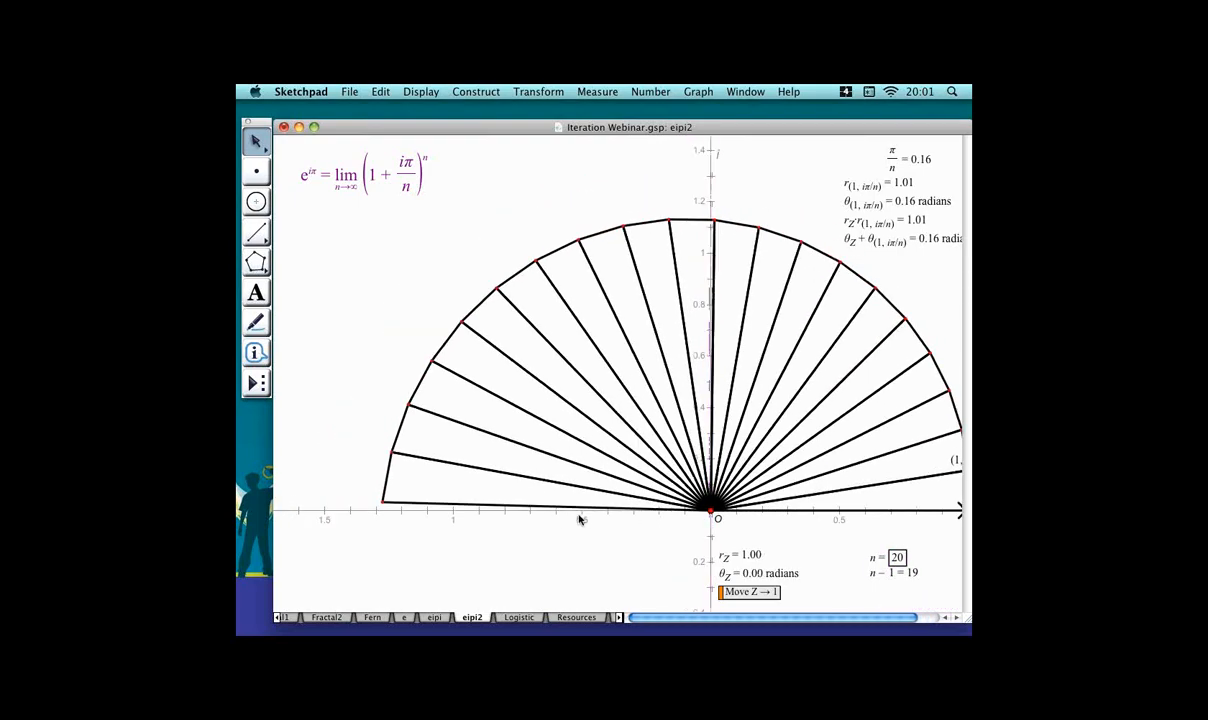
{"action": "left_click_drag", "start_coordinate": [522, 532], "coordinate": [534, 459]}
{"action": "left_click", "coordinate": [812, 519]}
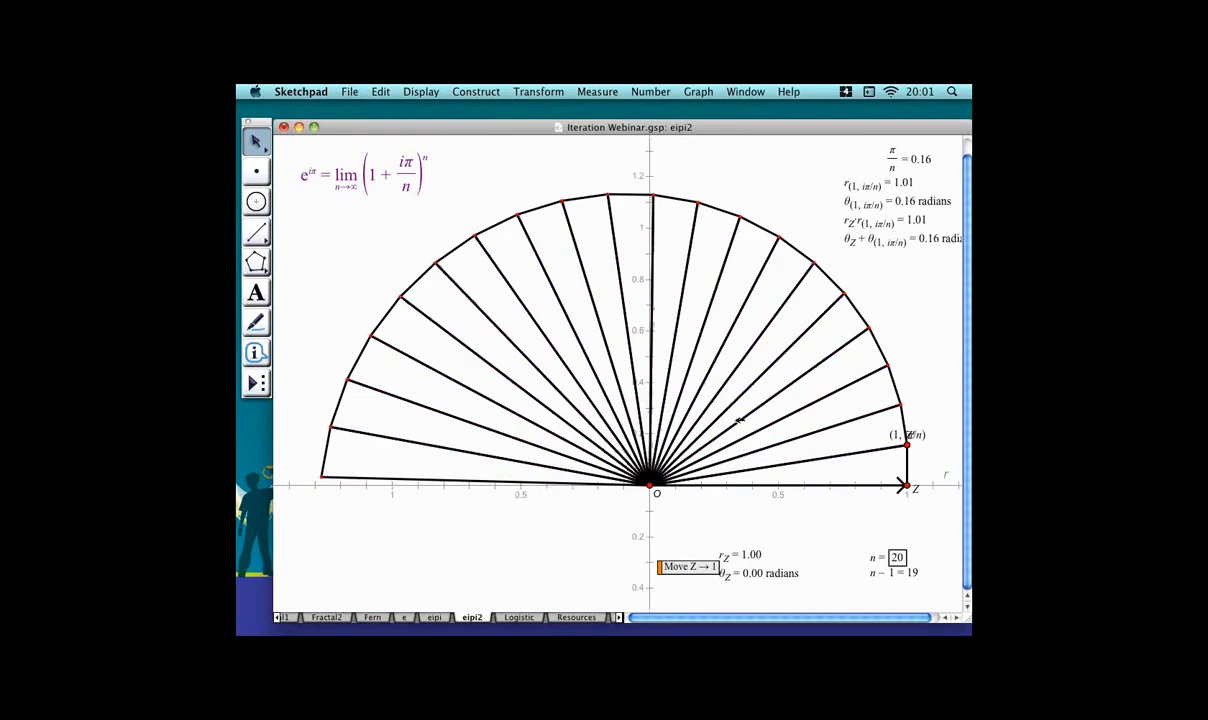
{"action": "right_click", "coordinate": [738, 420]}
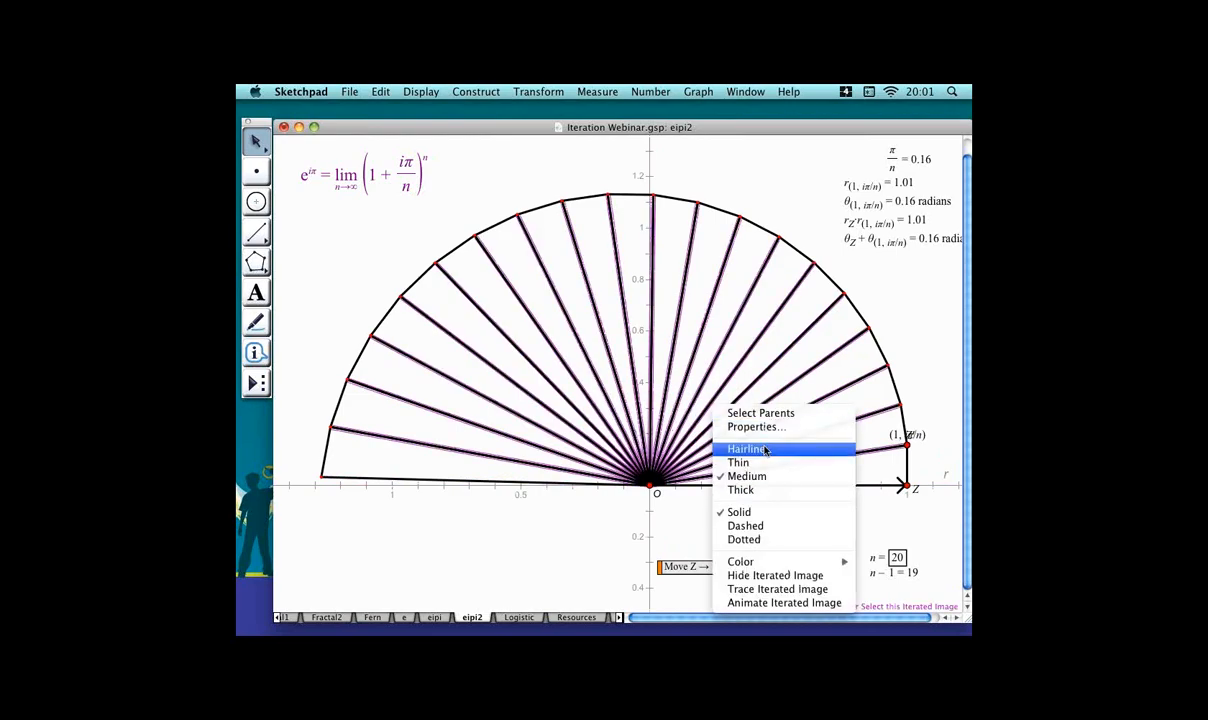
{"action": "left_click", "coordinate": [765, 450]}
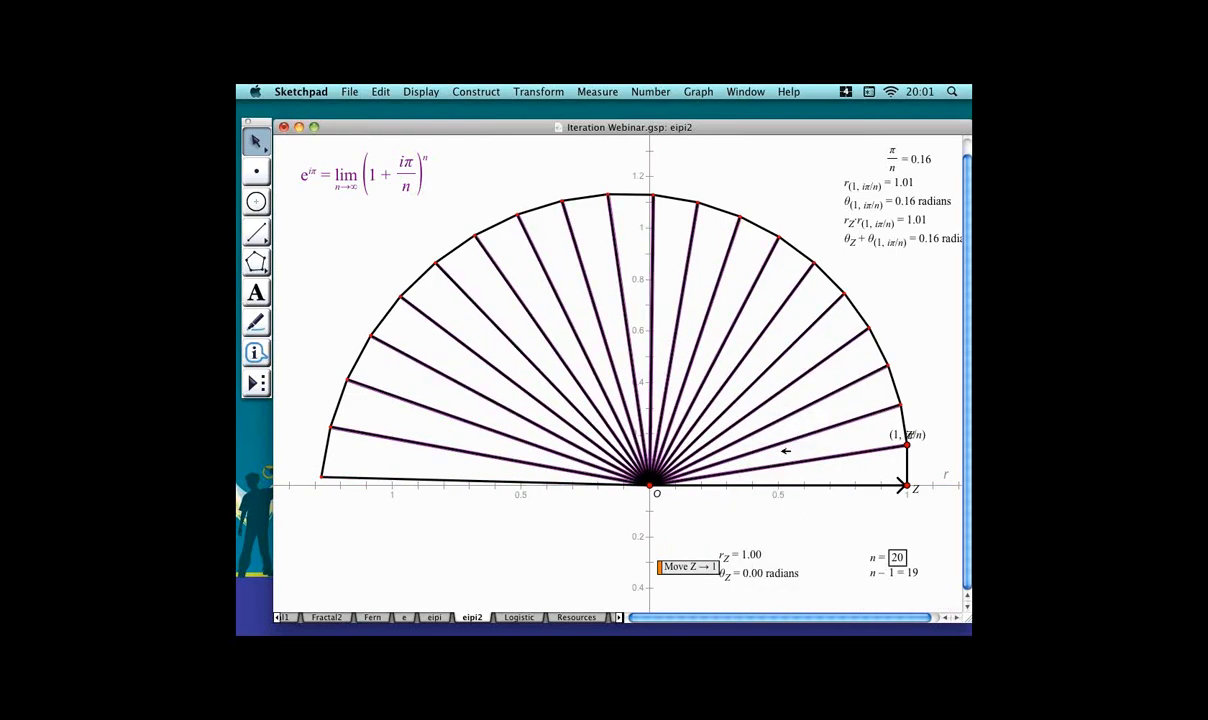
{"action": "left_click", "coordinate": [783, 450]}
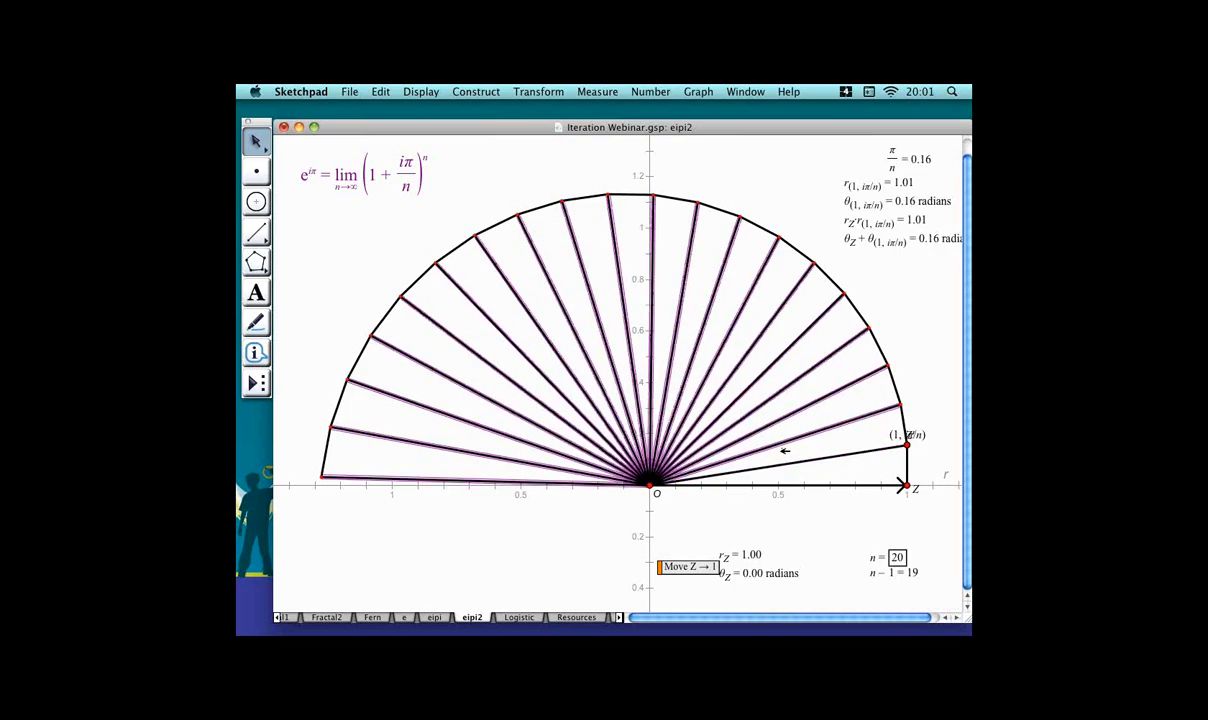
{"action": "left_click", "coordinate": [785, 451]}
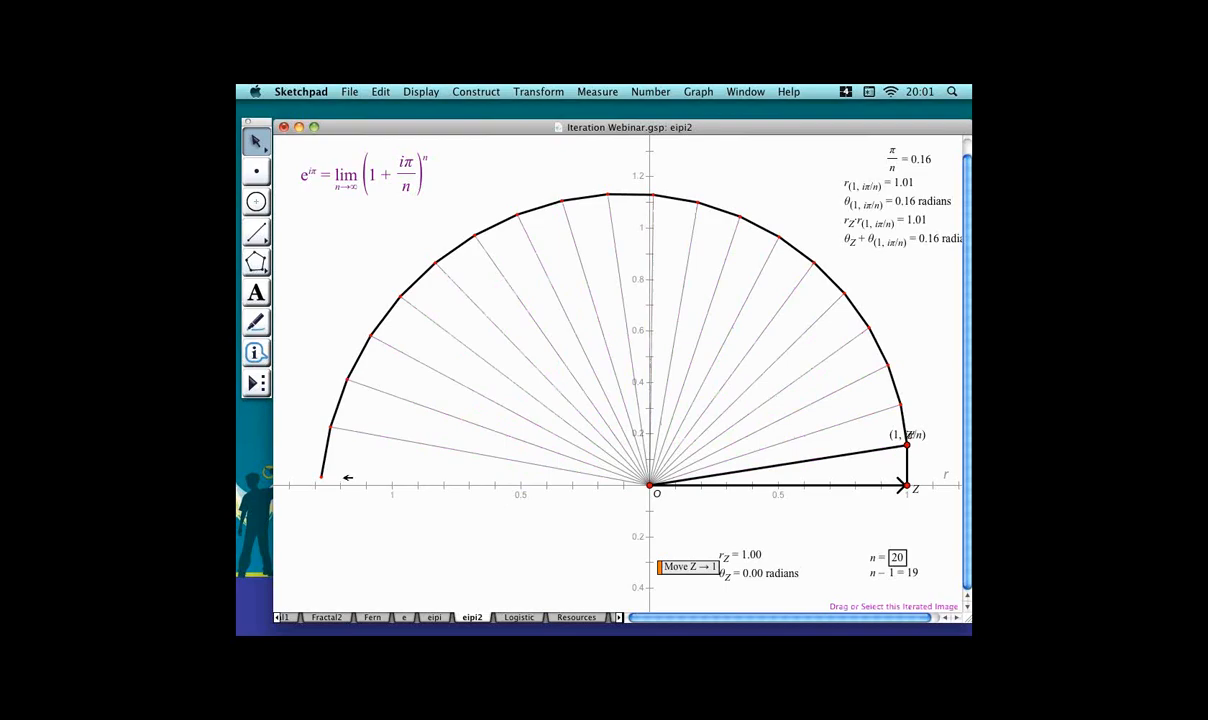
Construct the terminal point of the iterated image.
{"action": "left_click", "coordinate": [329, 451]}
{"action": "left_click", "coordinate": [540, 91]}
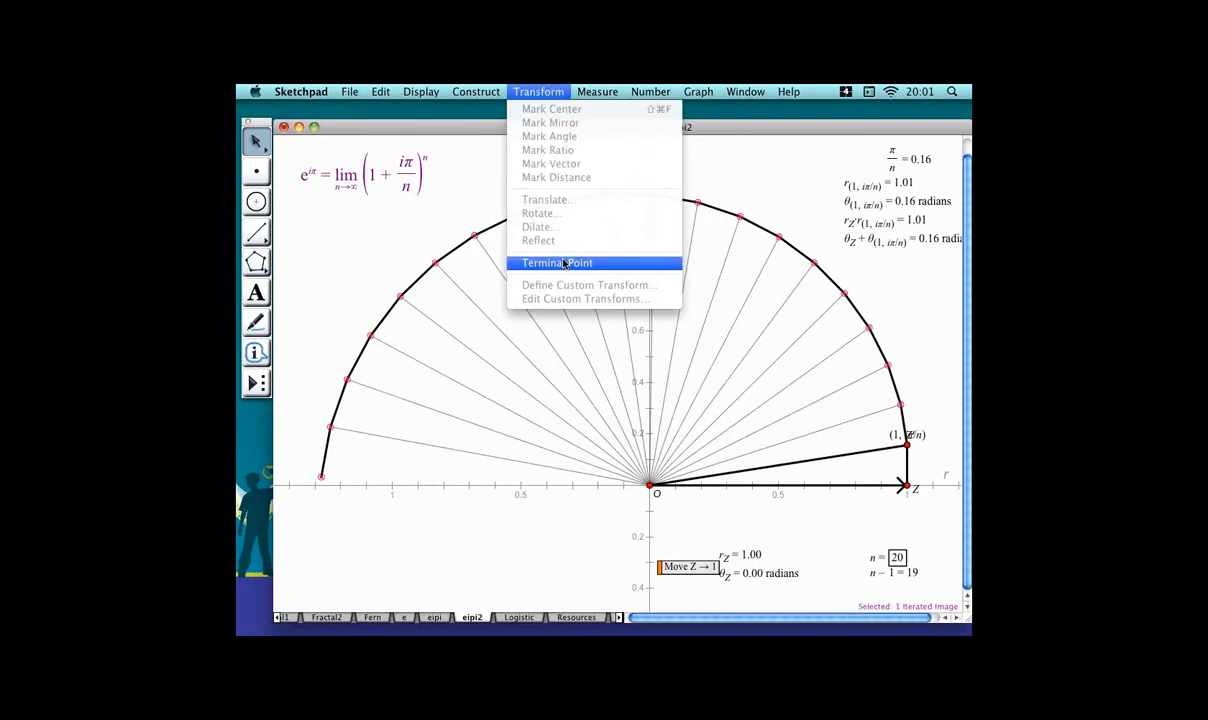
{"action": "left_click", "coordinate": [564, 264]}
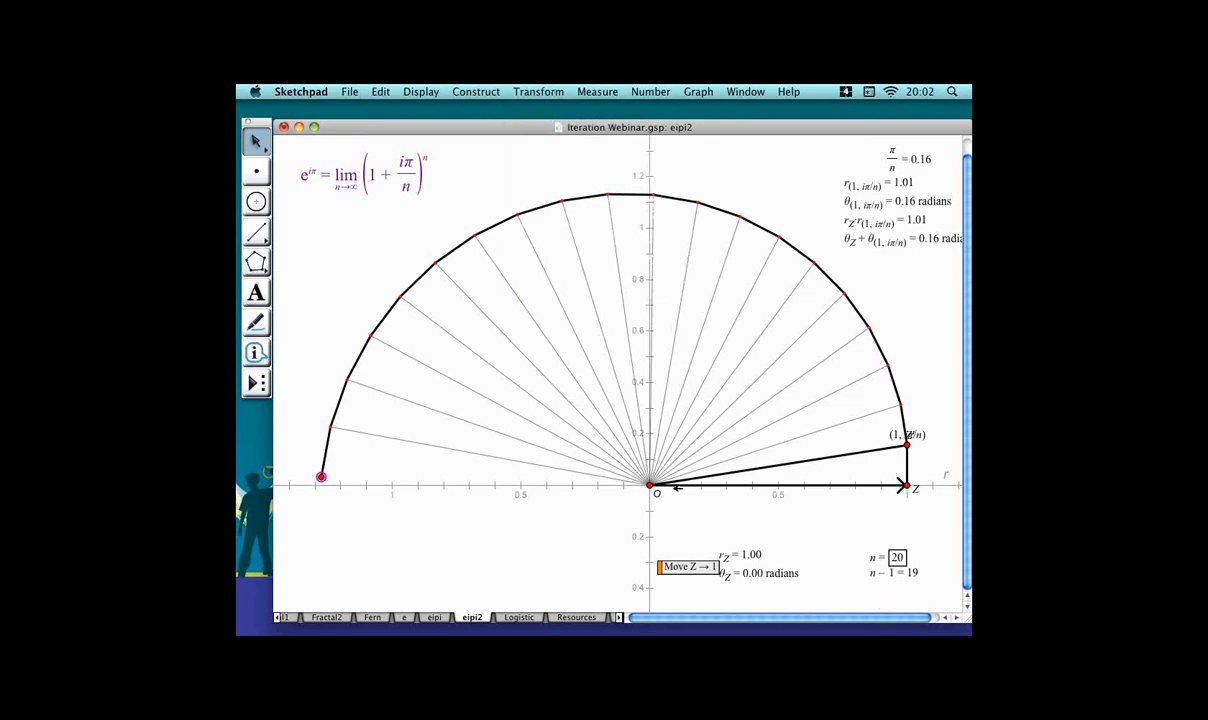
Construct a segment from the iterated image's terminal point to the origin and give it Thick line width.
{"action": "key", "text": "super+l"}
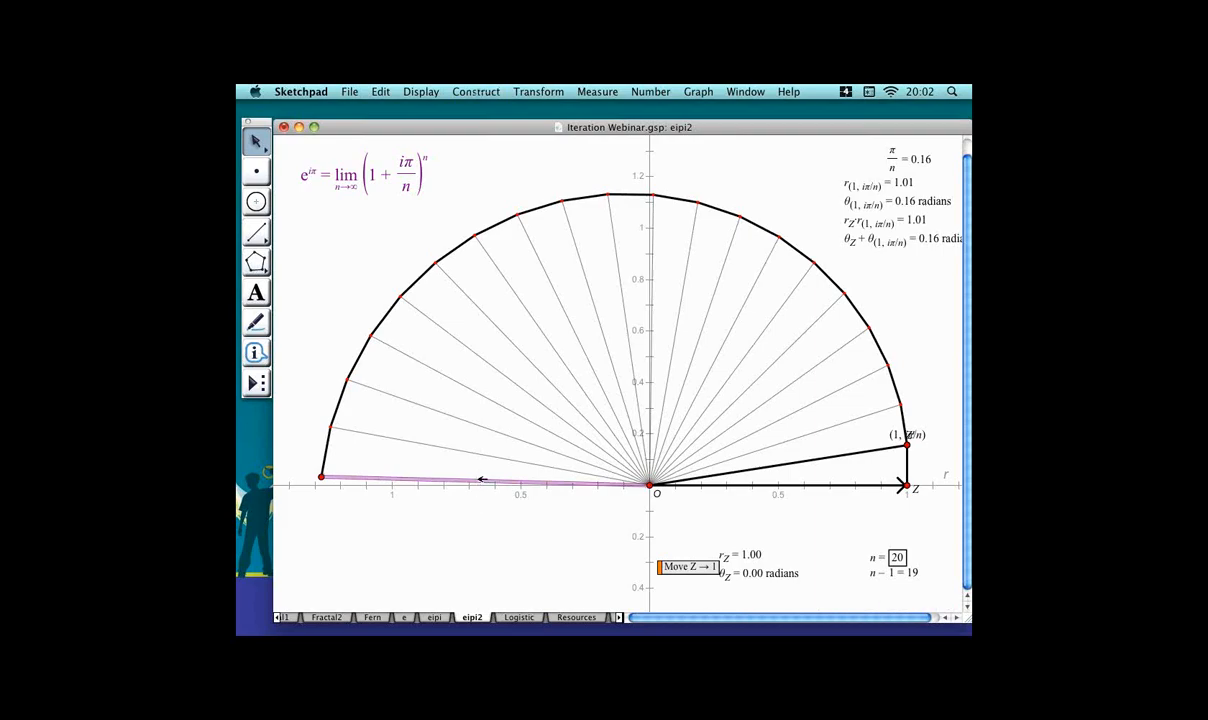
{"action": "right_click", "coordinate": [478, 484]}
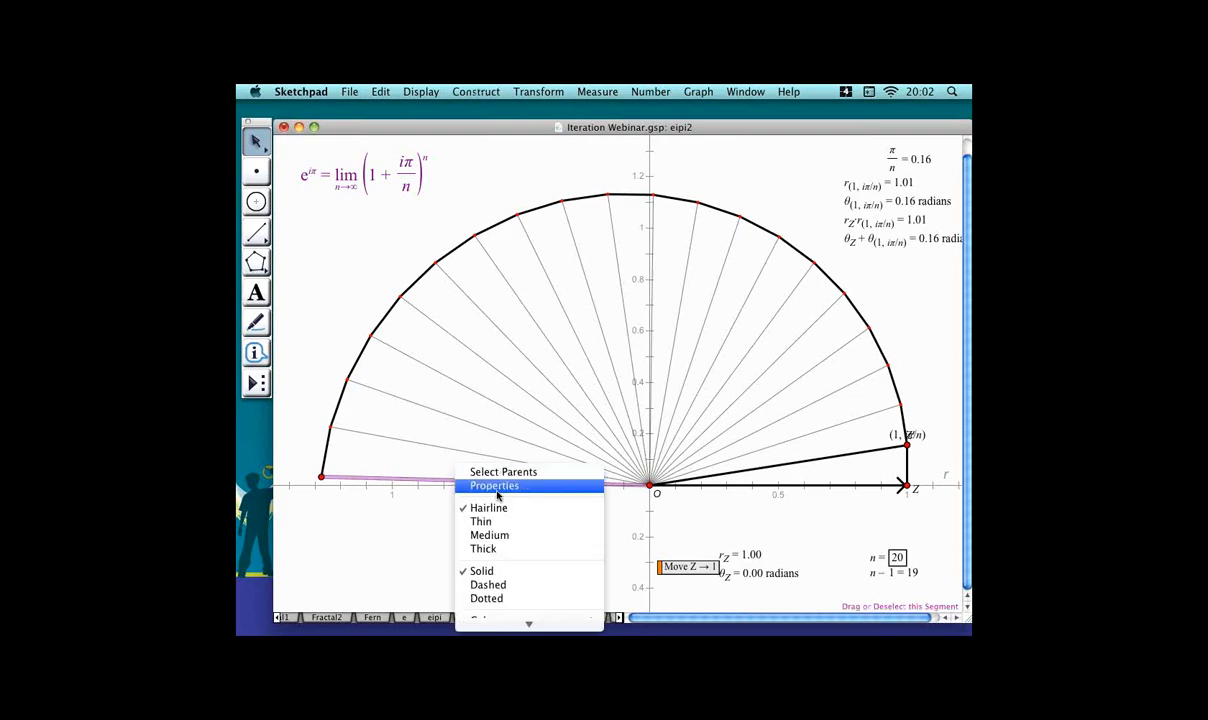
{"action": "left_click", "coordinate": [521, 550]}
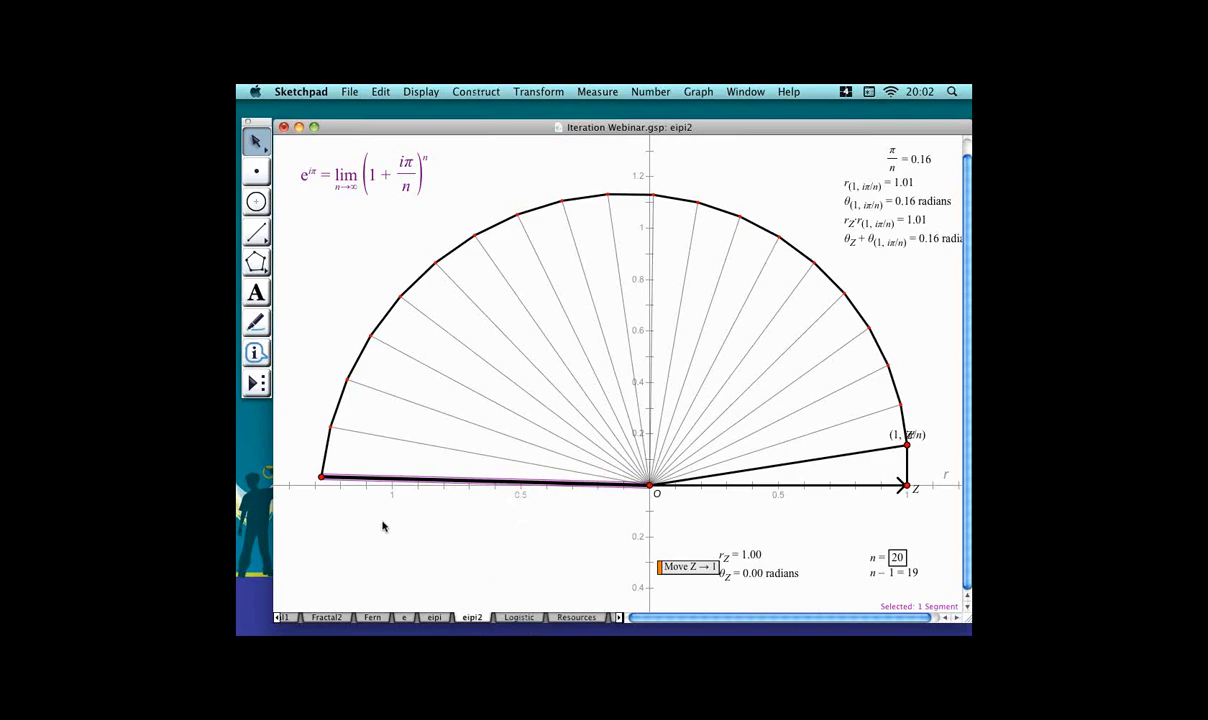
Increase parameter n to 200.
{"action": "left_click", "coordinate": [862, 560]}
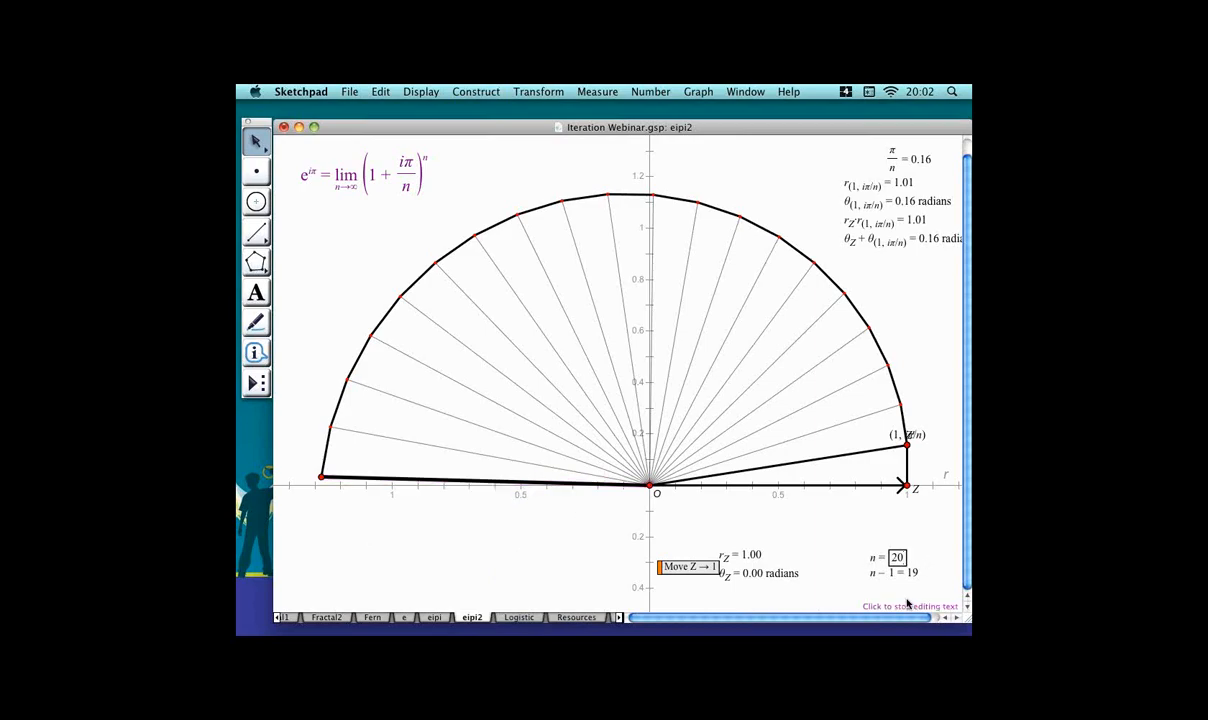
{"action": "type", "text": "0"}
{"action": "key", "text": "Return"}
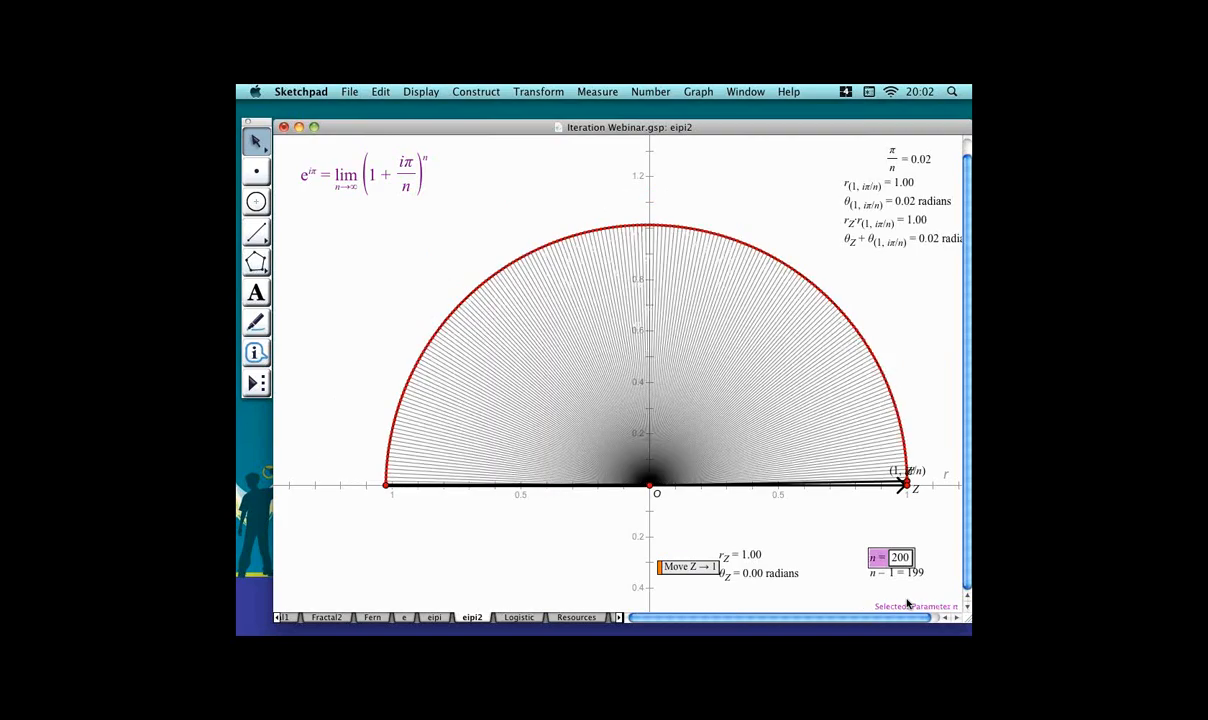
Increase parameter n further to 2000.
{"action": "left_click", "coordinate": [463, 530]}
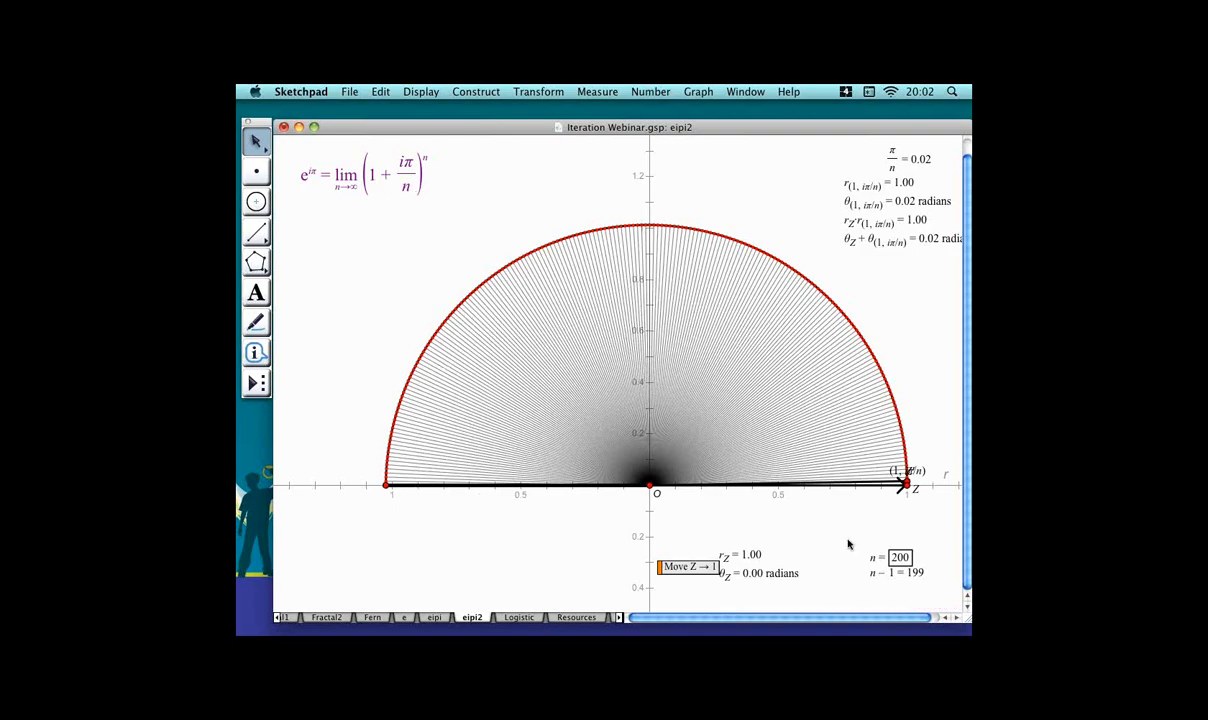
{"action": "left_click", "coordinate": [924, 557]}
{"action": "type", "text": "0"}
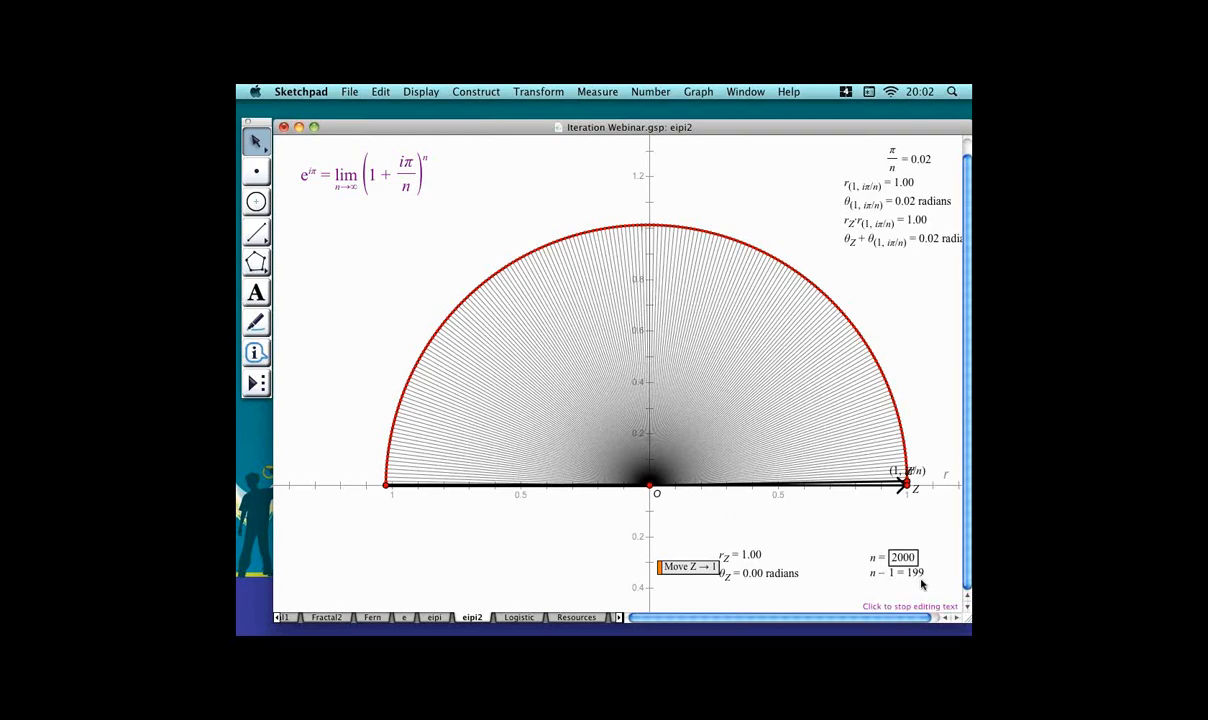
{"action": "key", "text": "Return"}
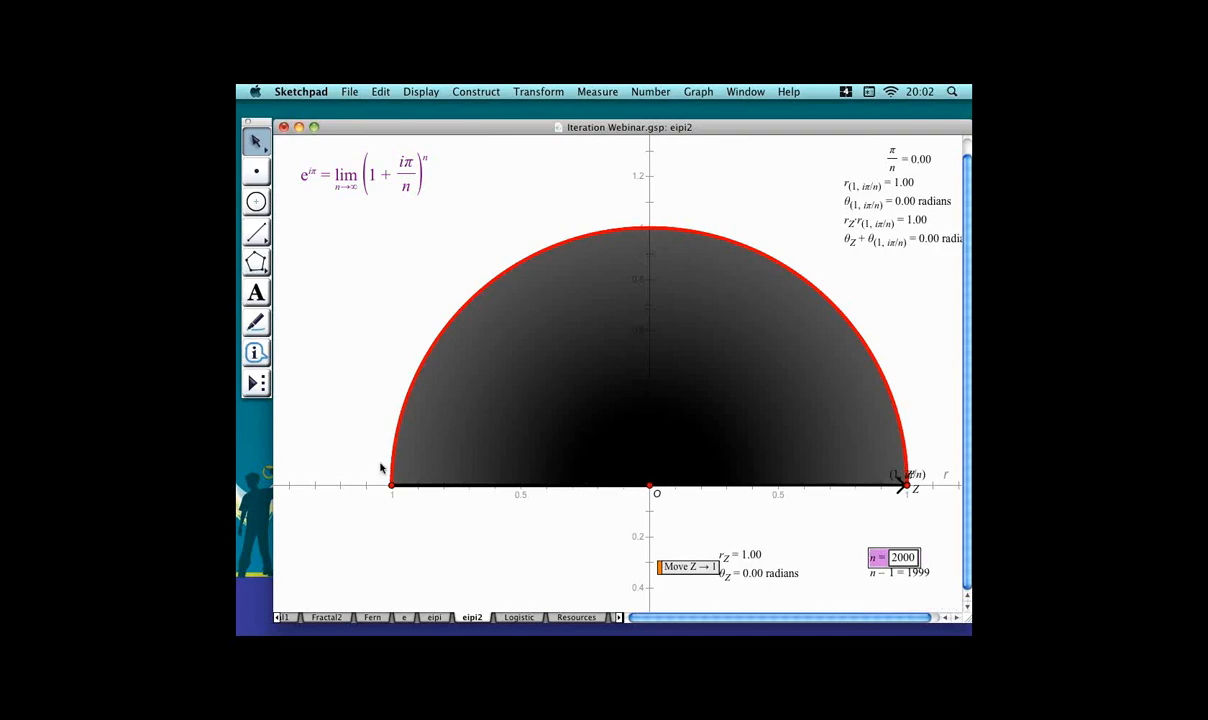
Reset parameter n back to 20.
{"action": "left_click", "coordinate": [368, 407]}
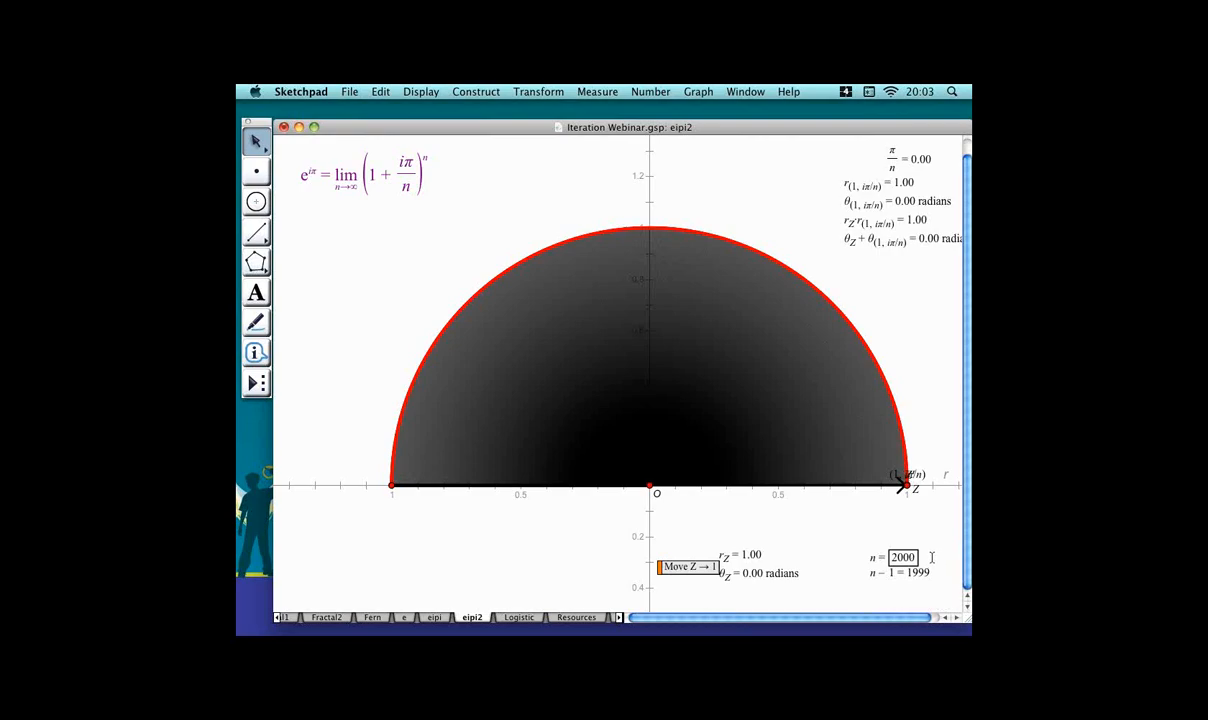
{"action": "key", "text": "BackSpace"}
{"action": "key", "text": "BackSpace"}
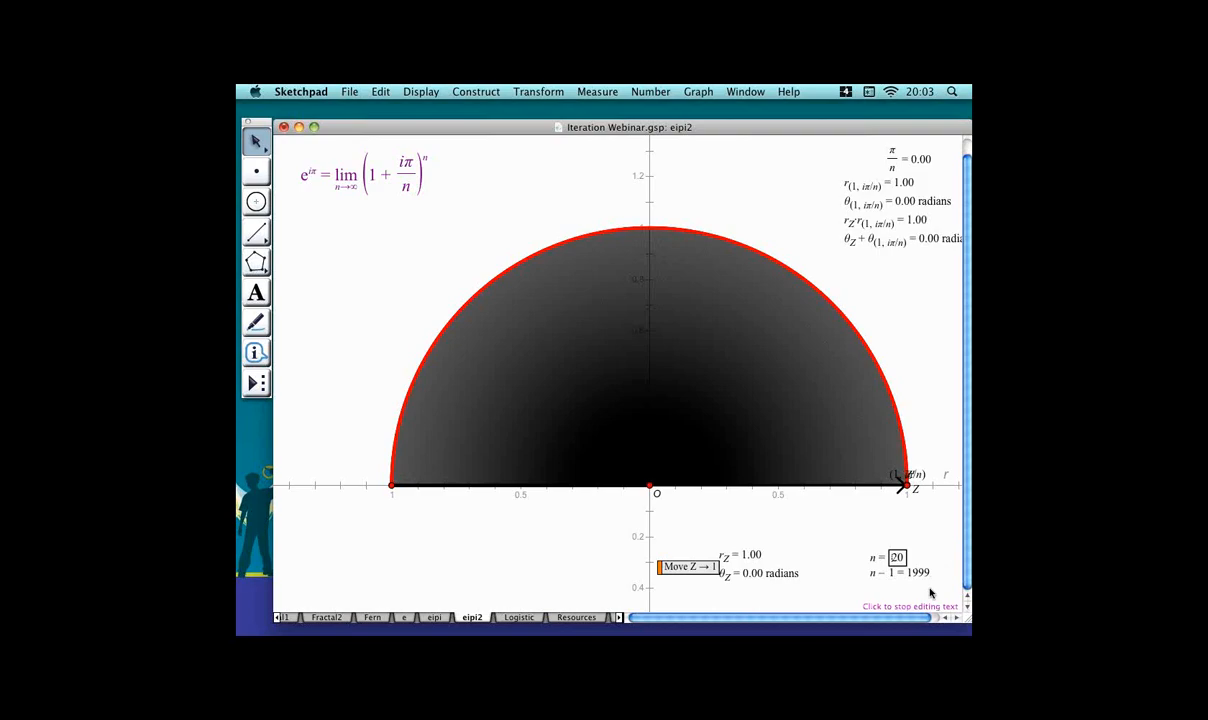
{"action": "key", "text": "Return"}
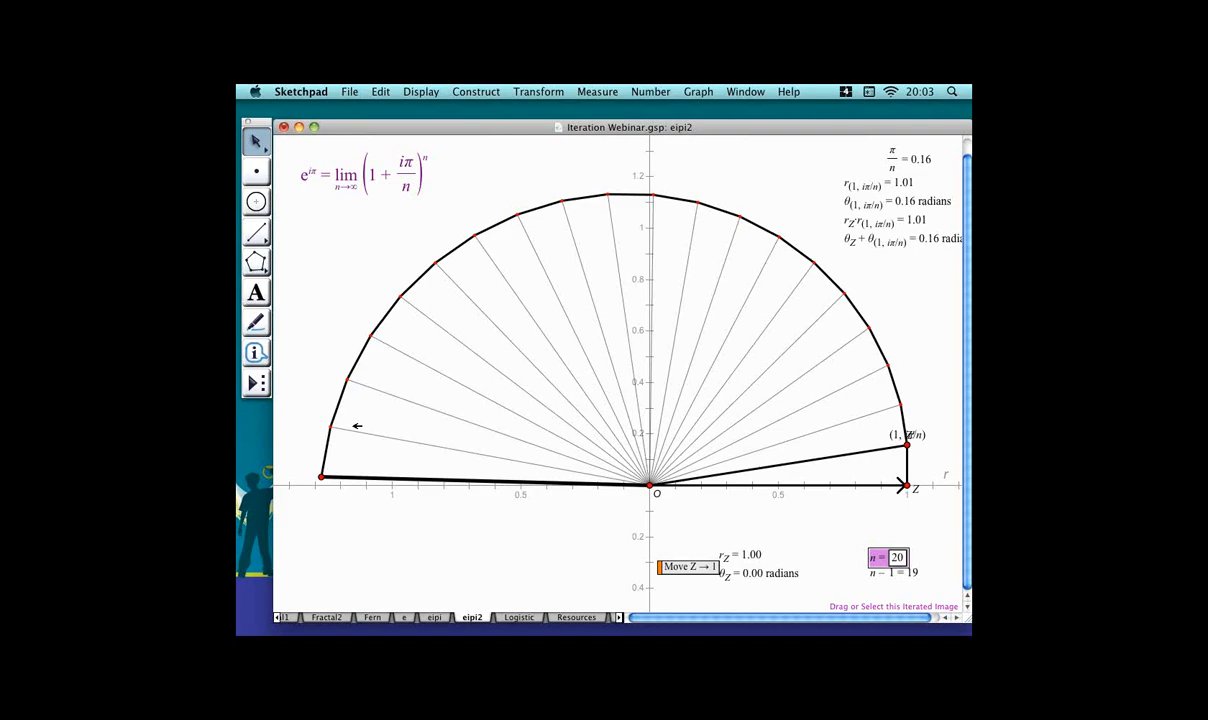
Switch to the Resources page of the document.
{"action": "left_click", "coordinate": [492, 555]}
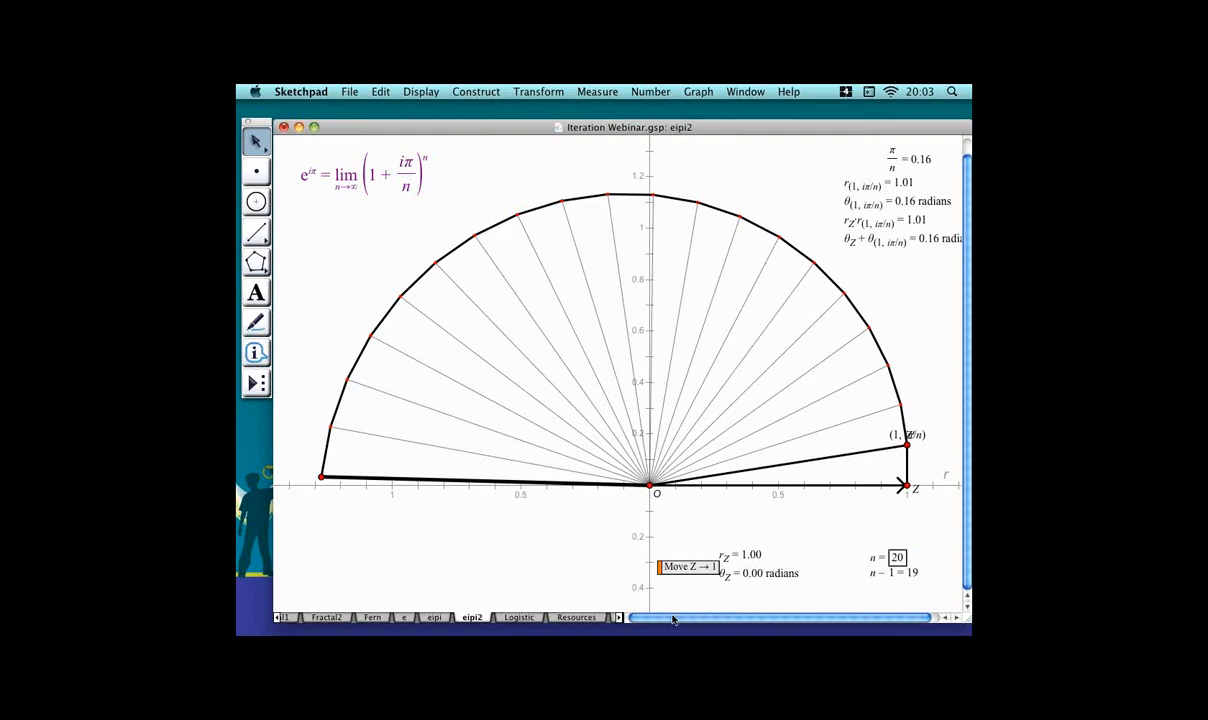
{"action": "left_click", "coordinate": [577, 617]}
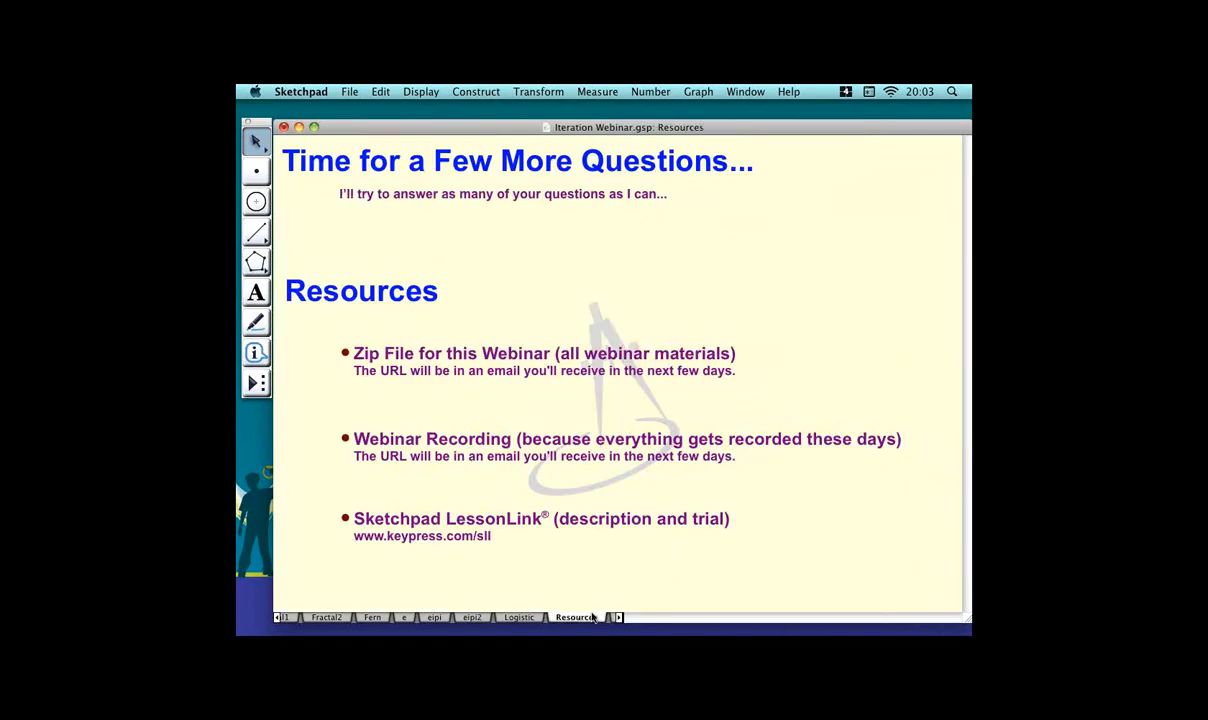